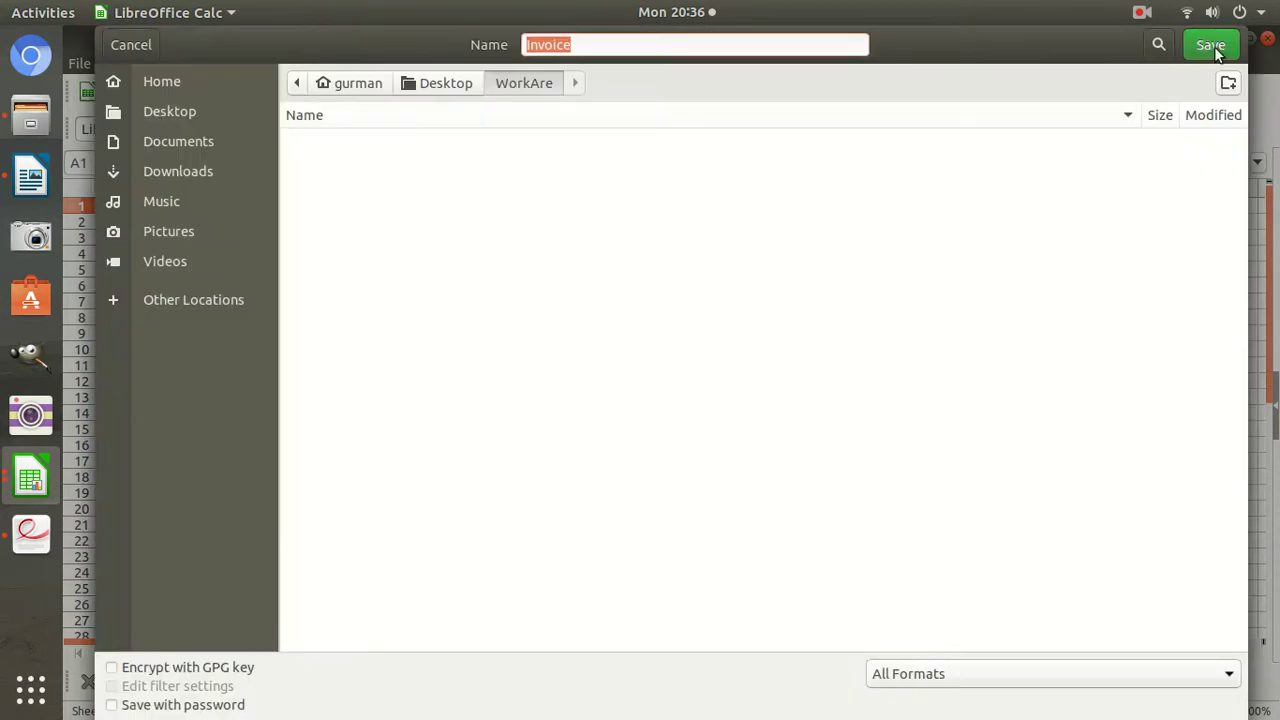
# Save Invoice.ods in WorkAre, then begin saving SSD.csv under a new name.
pyautogui.click(1215, 45)
pyautogui.click(38, 483)
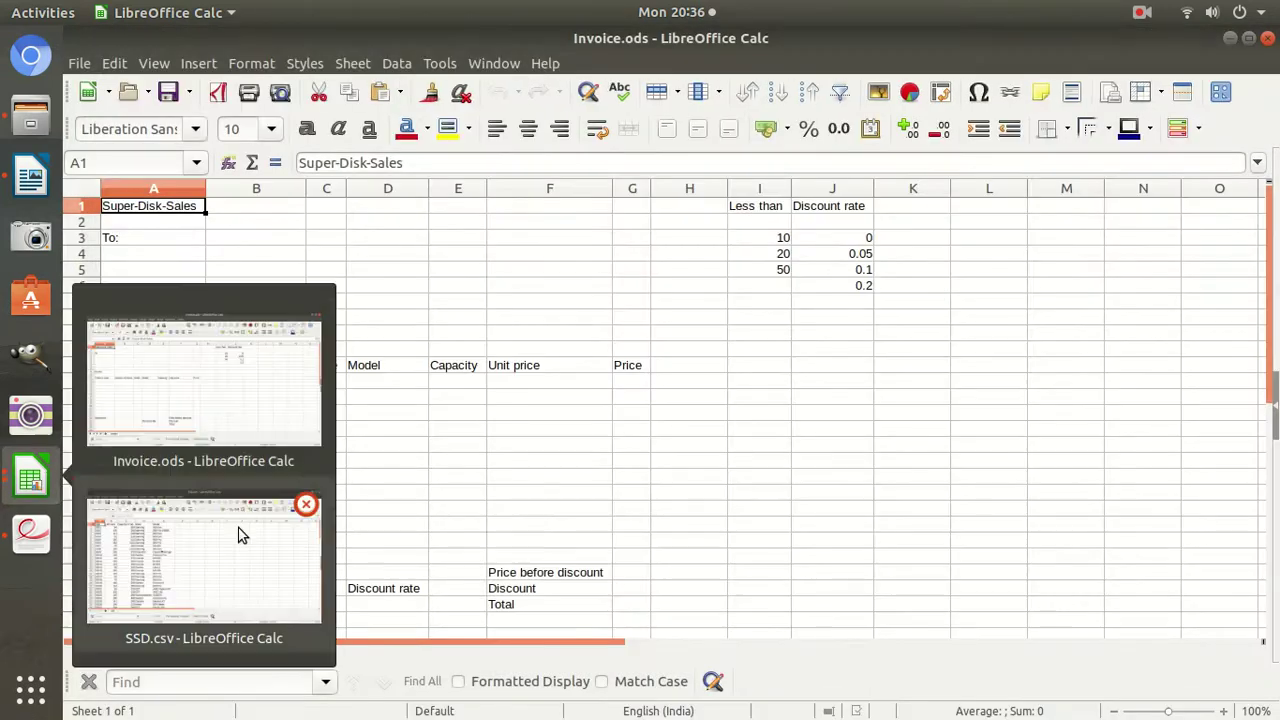
pyautogui.click(237, 531)
pyautogui.click(78, 63)
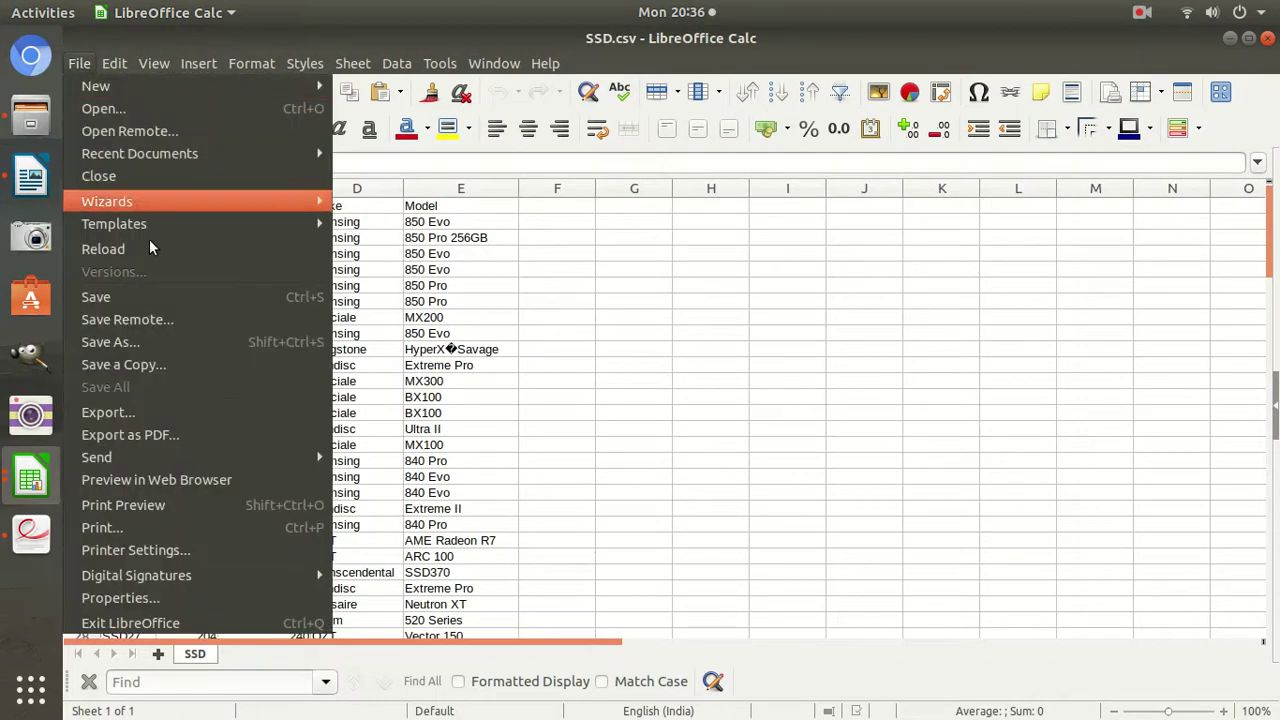
pyautogui.click(138, 345)
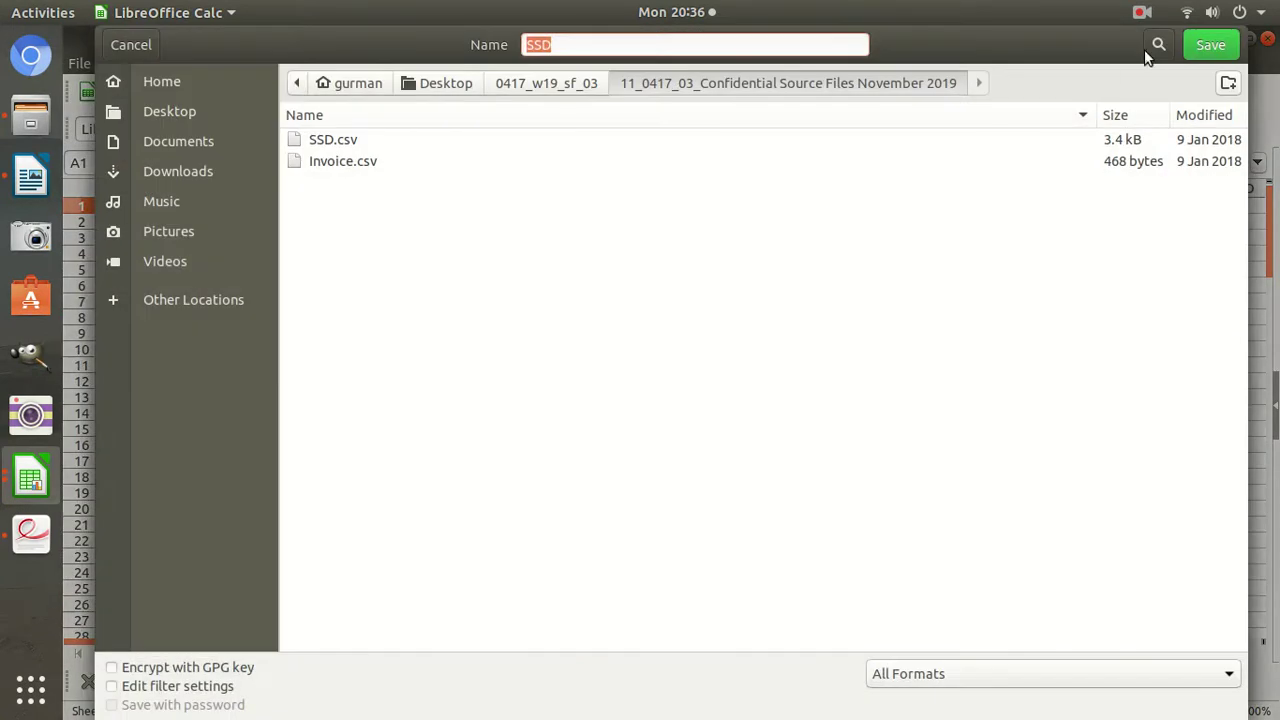
pyautogui.click(1205, 47)
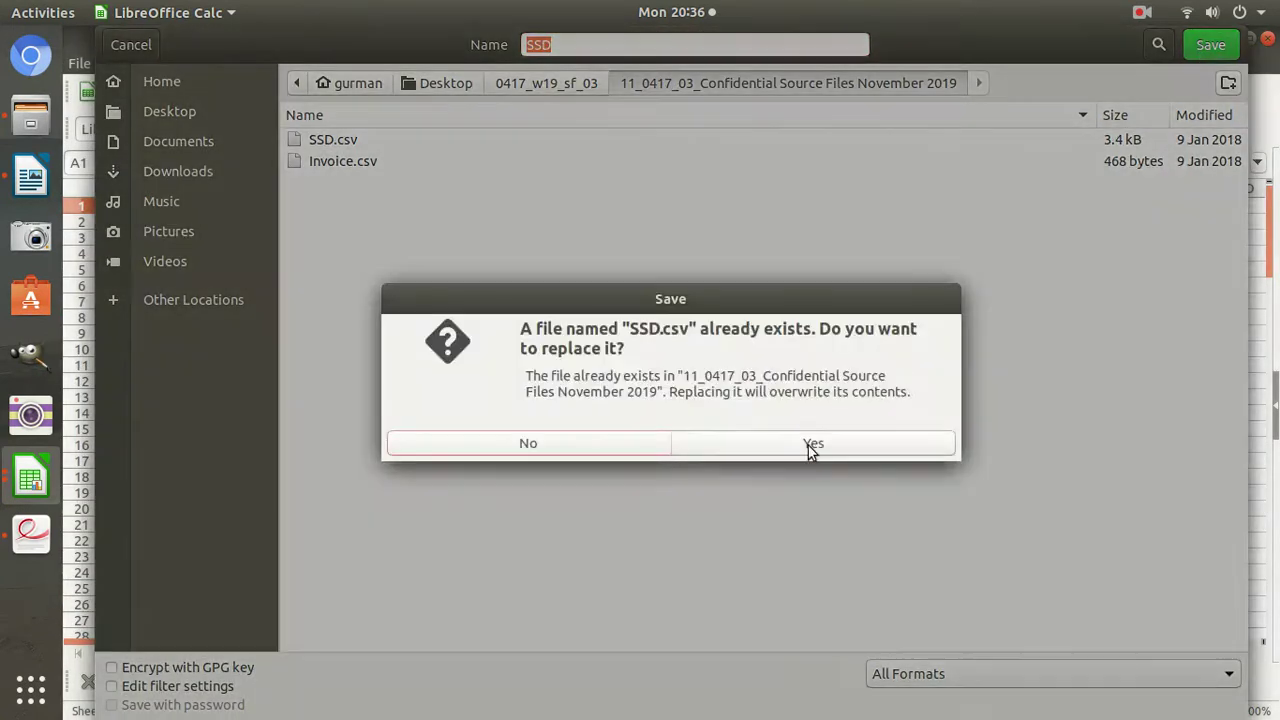
pyautogui.click(808, 445)
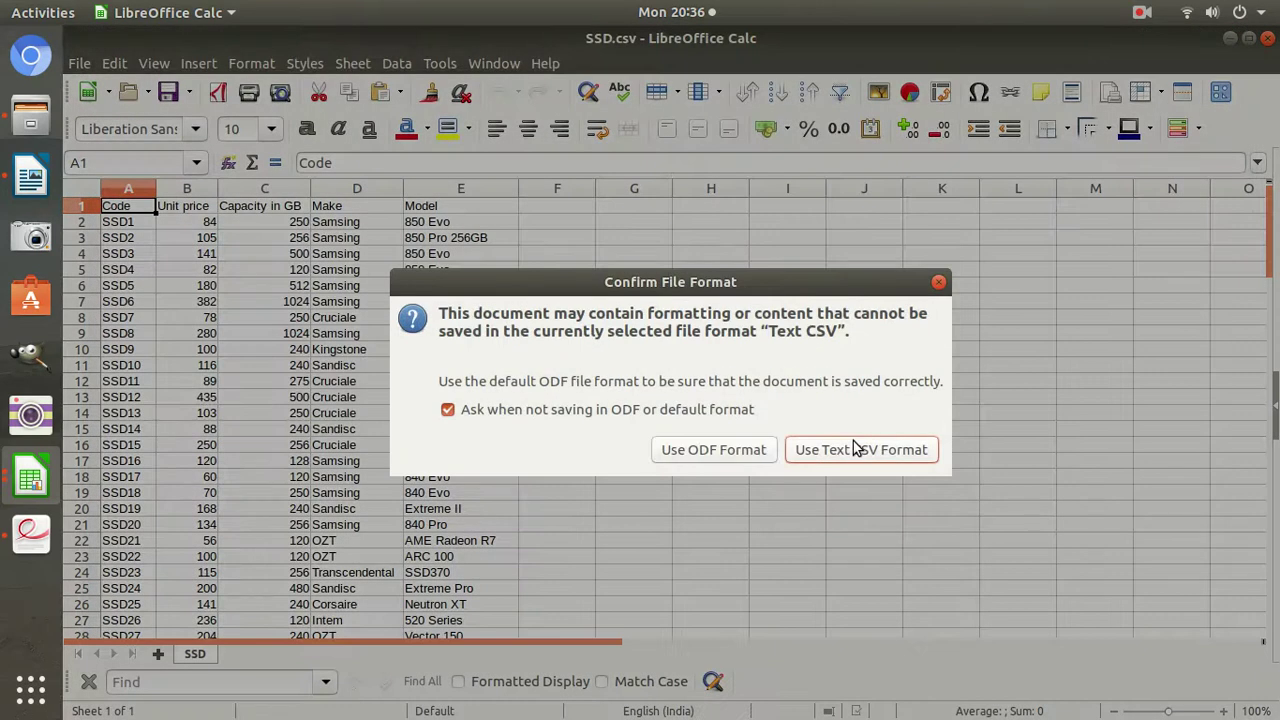
# Keep ODF format and save SSD.ods into the Desktop WorkAre folder.
pyautogui.click(751, 449)
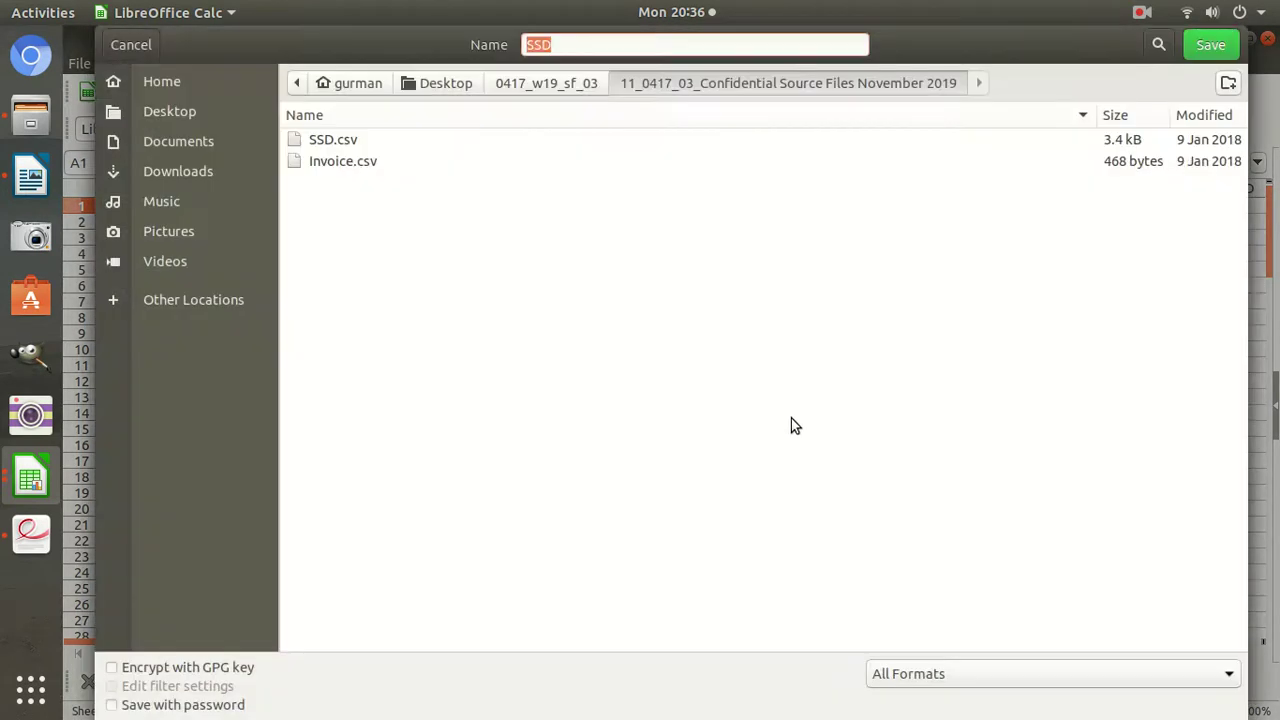
pyautogui.click(430, 85)
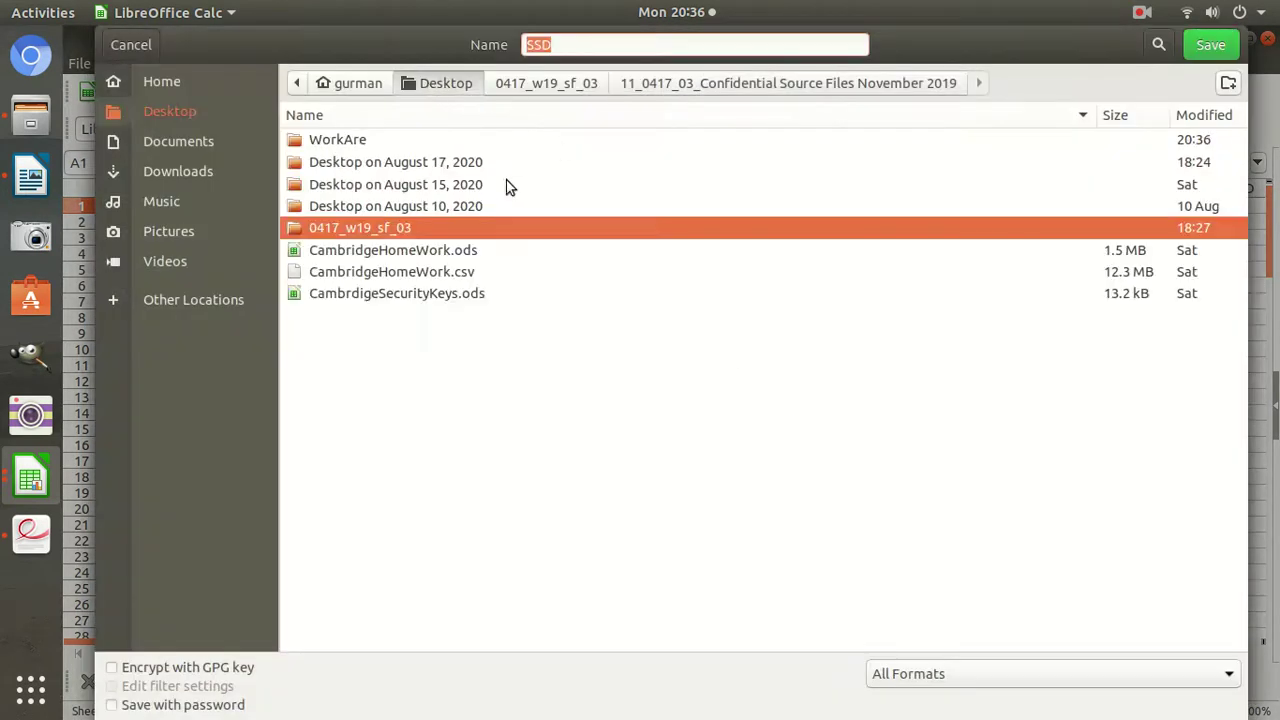
pyautogui.doubleClick(350, 136)
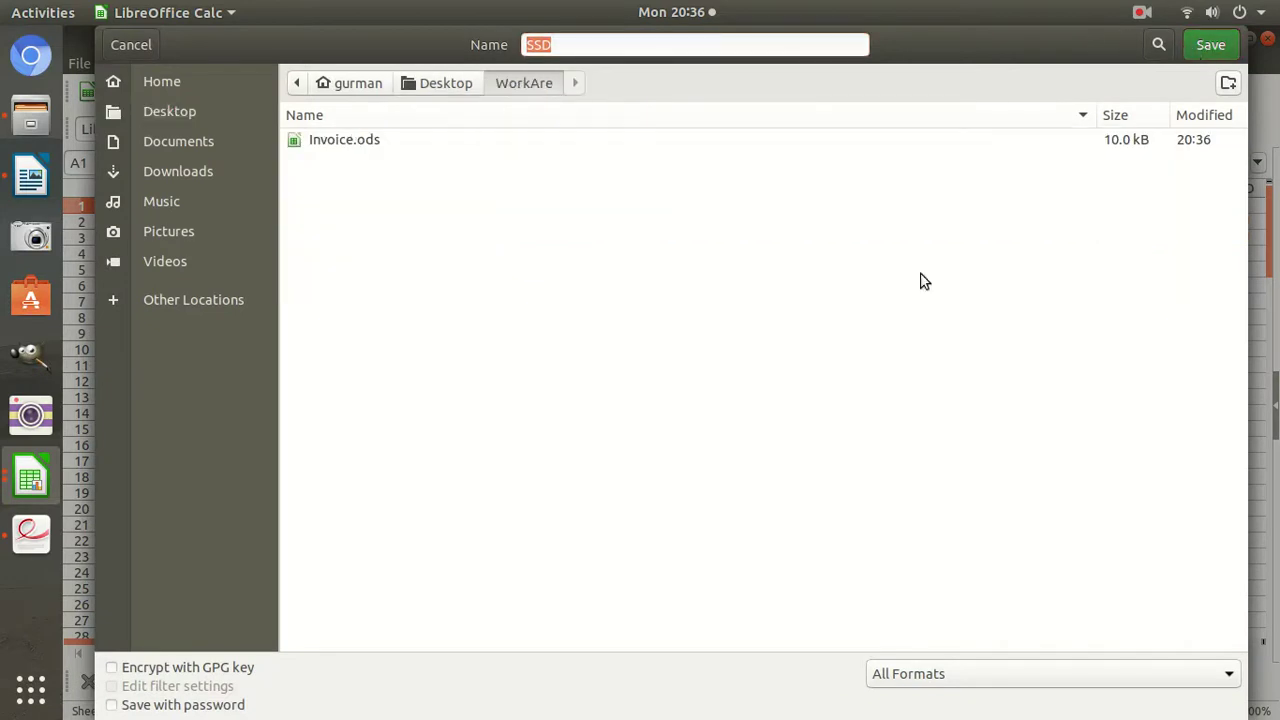
pyautogui.press('Return')
pyautogui.click(30, 533)
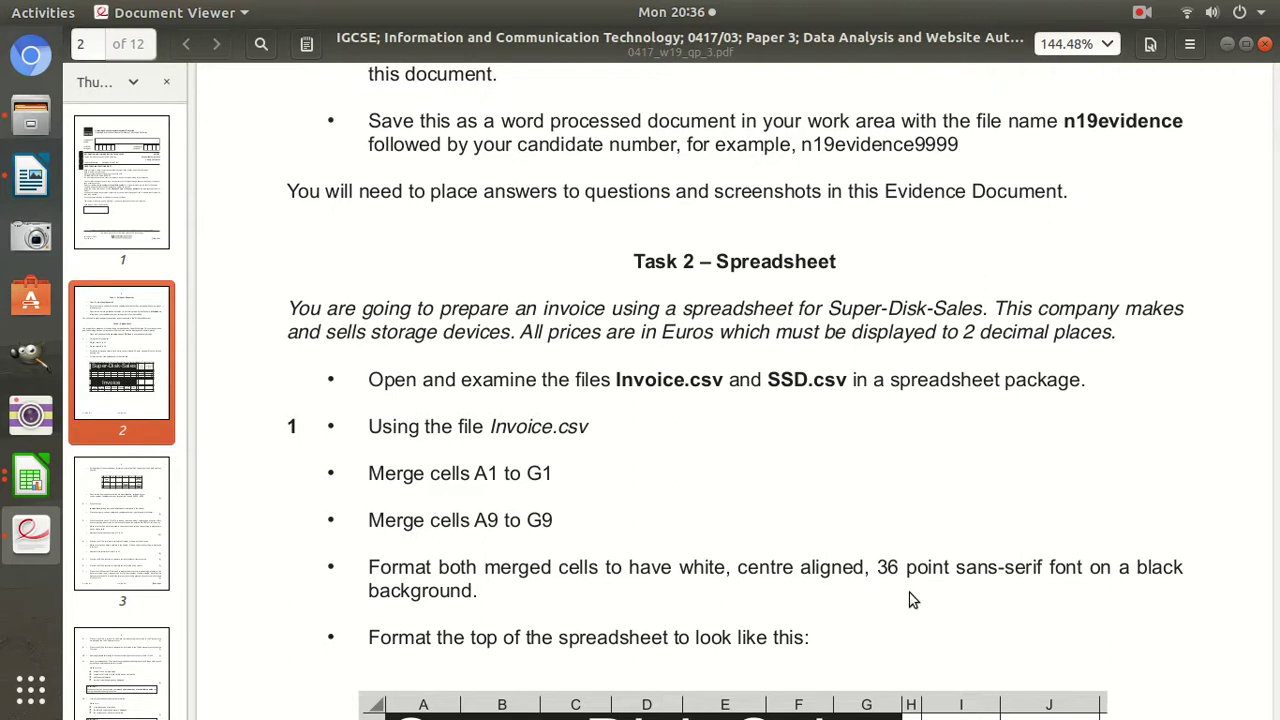
# Scroll the exam PDF to the target layout and compare it with Invoice.ods title cells A1:D1.
pyautogui.scroll(-3, 812, 600)
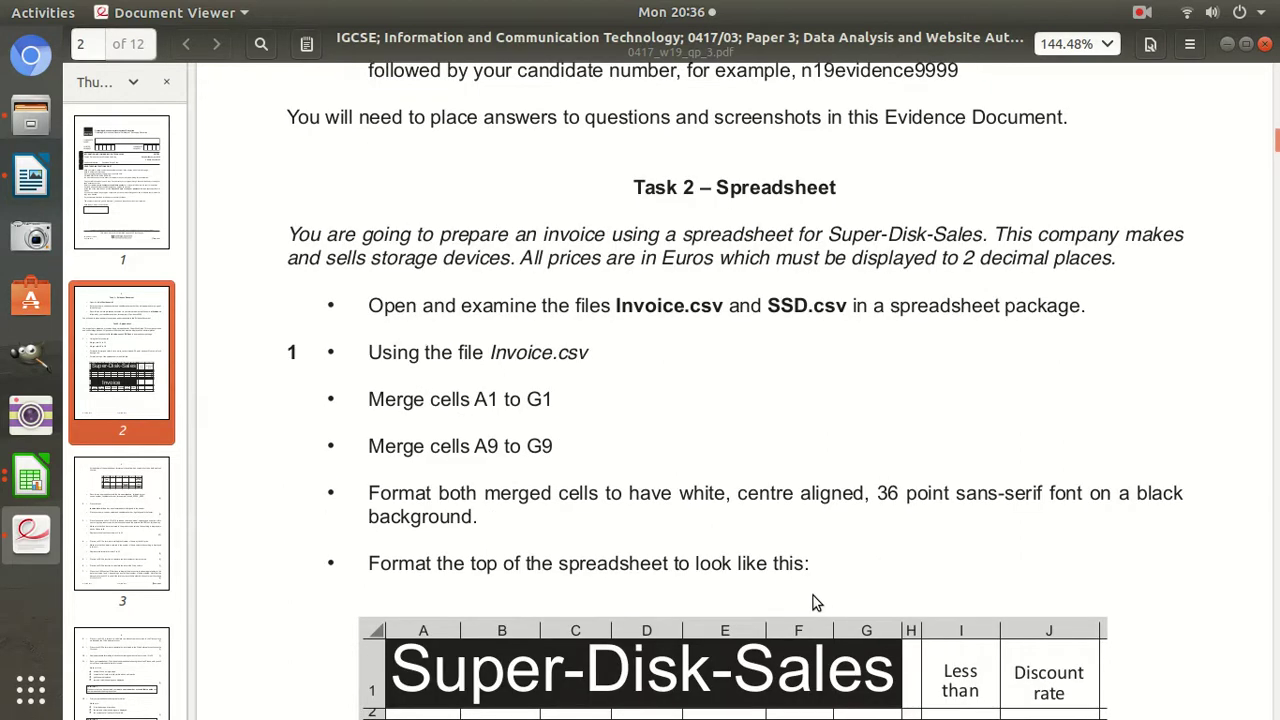
pyautogui.scroll(-3, 812, 600)
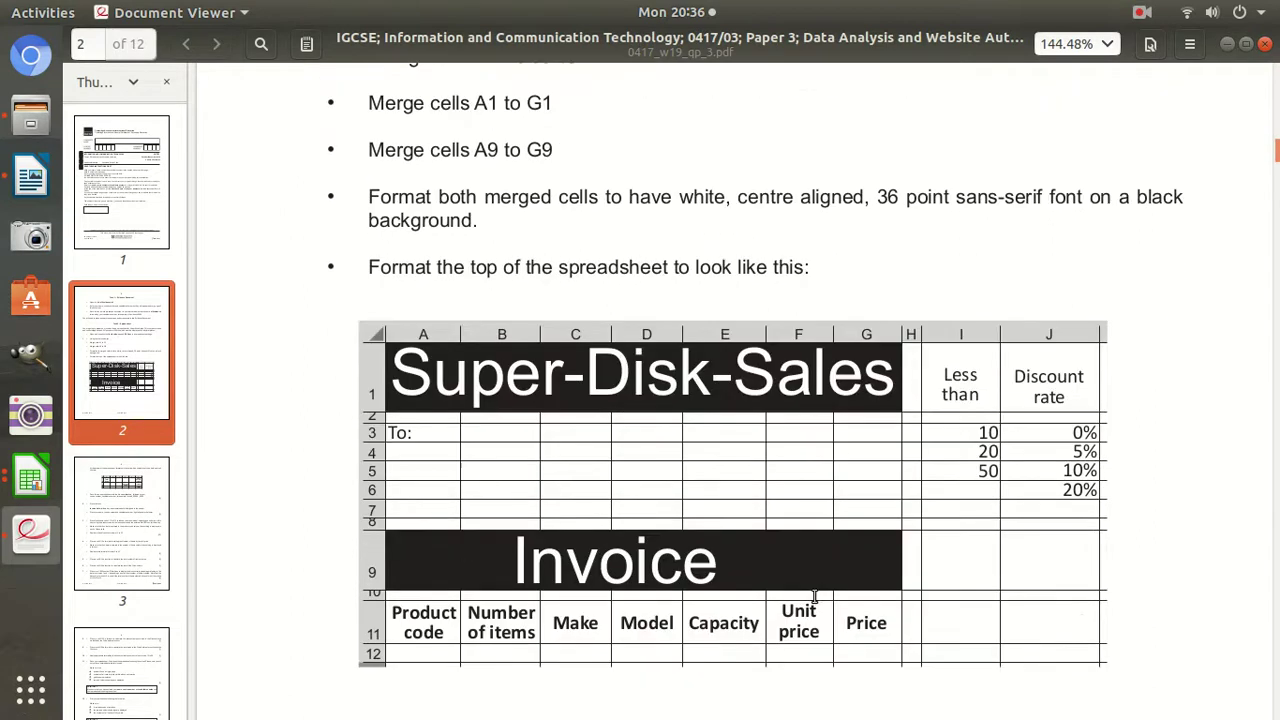
pyautogui.click(30, 480)
pyautogui.click(203, 560)
pyautogui.moveTo(190, 207); pyautogui.dragTo(408, 212)
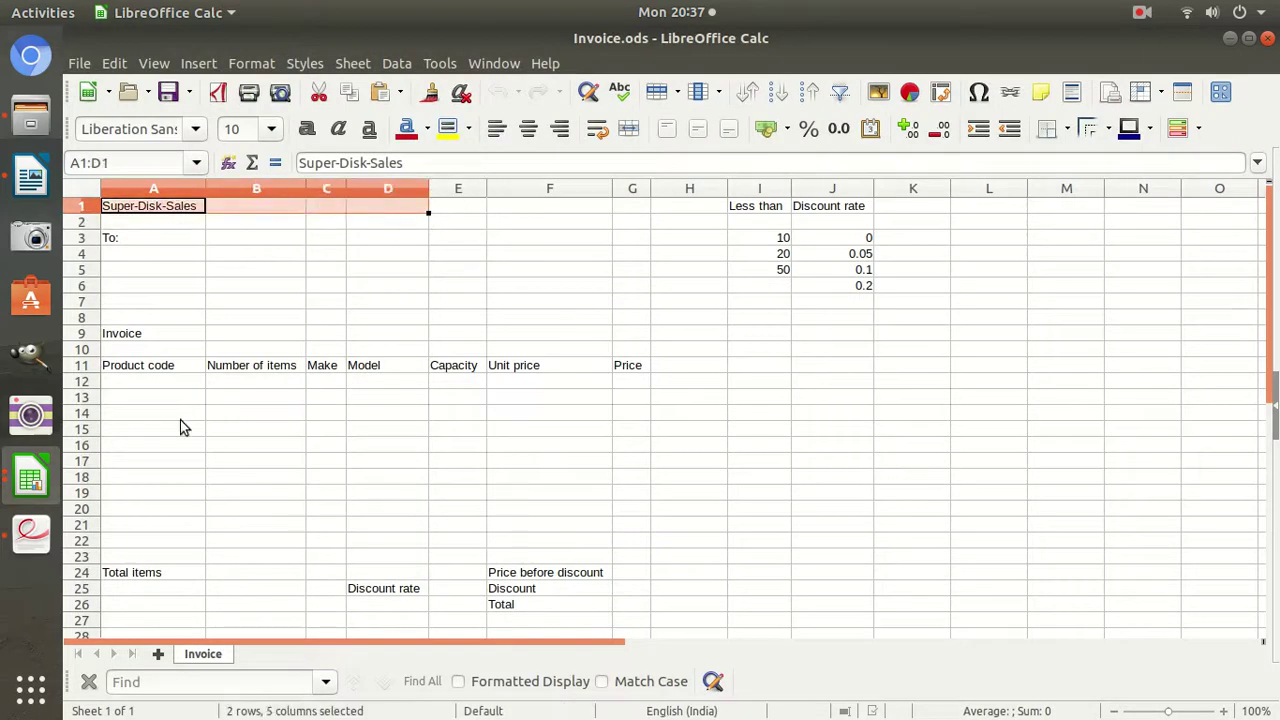
pyautogui.click(20, 533)
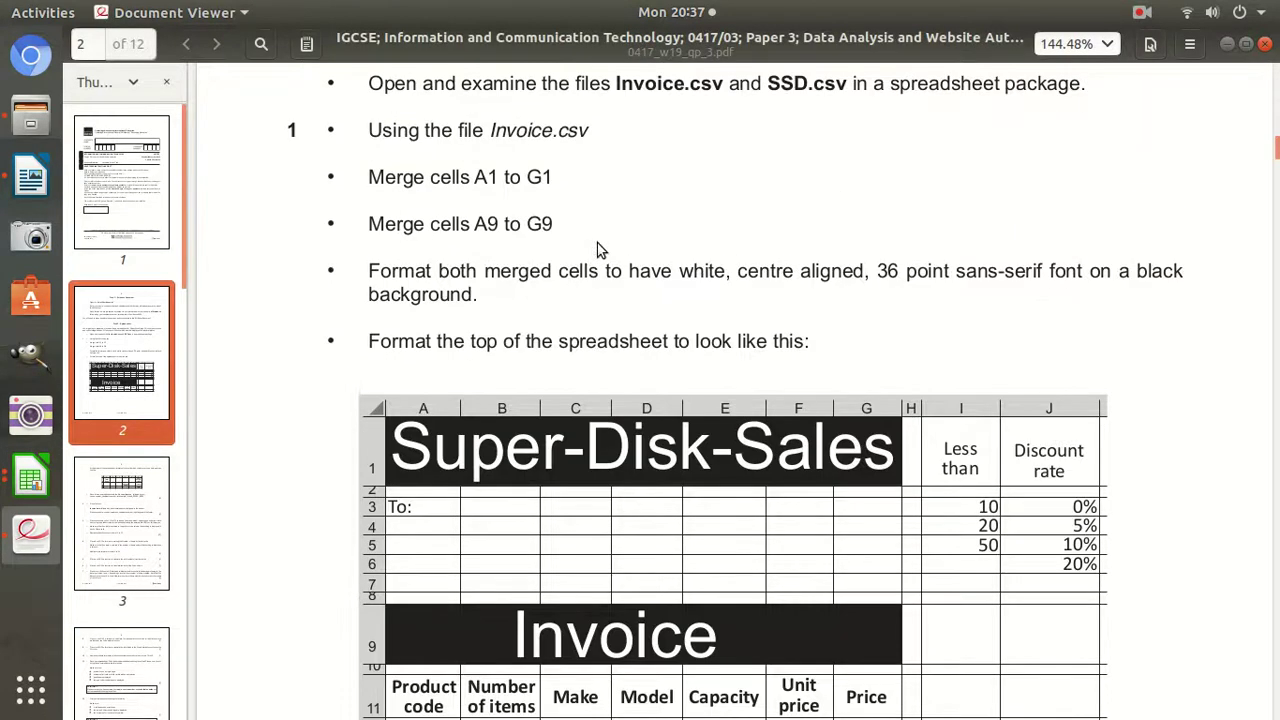
pyautogui.click(30, 480)
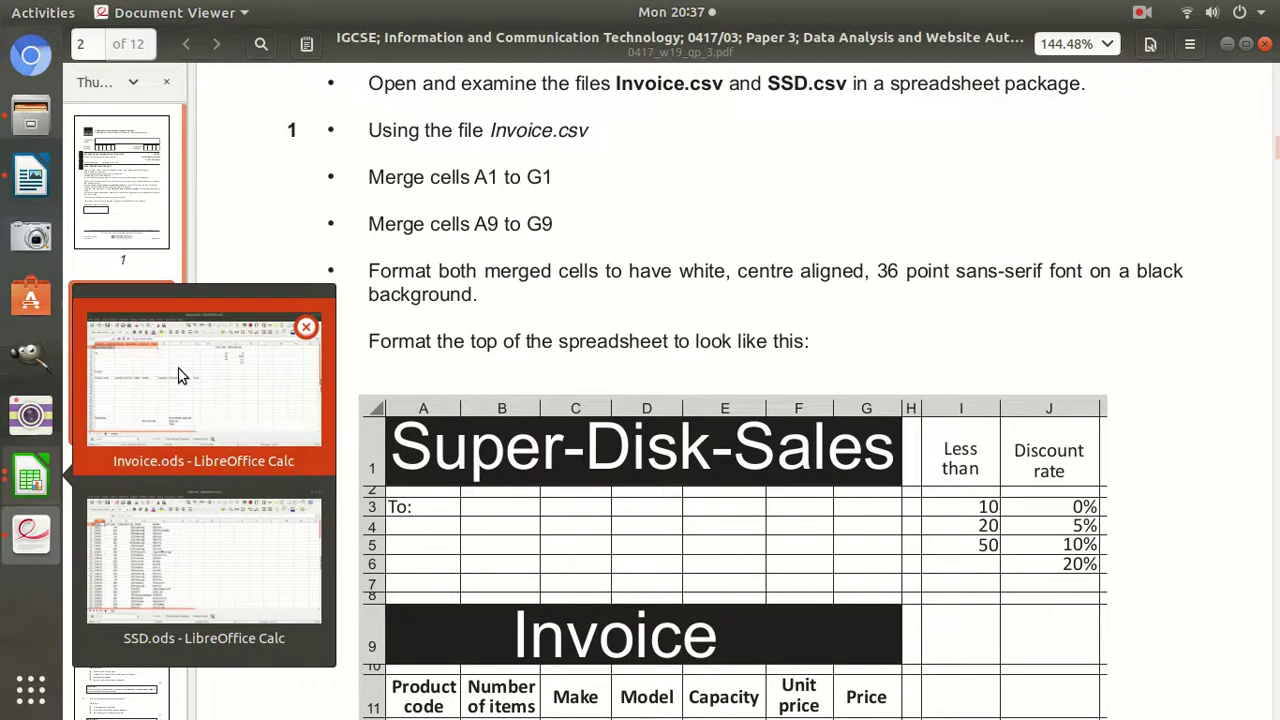
pyautogui.click(180, 365)
# Merge and centre A1:G1, set the Super-Disk-Sales title to 36 pt on black.
pyautogui.click(216, 316)
pyautogui.moveTo(155, 207); pyautogui.dragTo(617, 209)
pyautogui.click(628, 128)
pyautogui.click(271, 128)
pyautogui.scroll(-5, 240, 260)
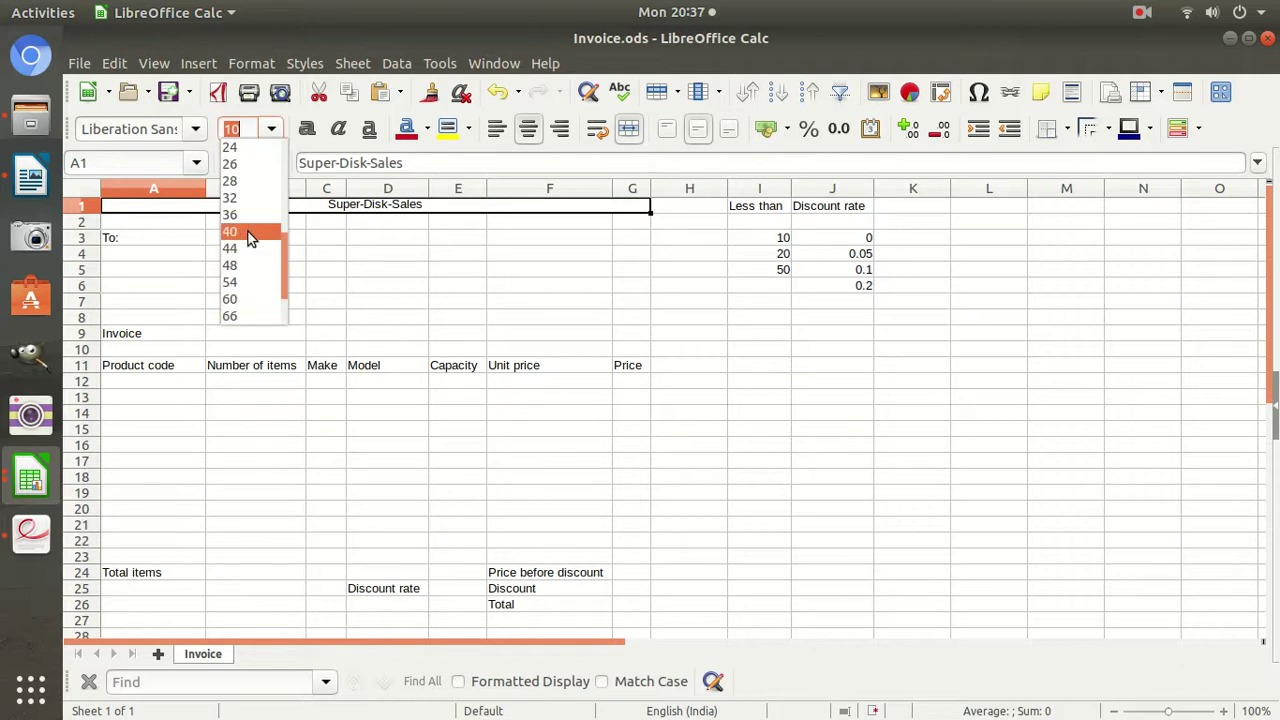
pyautogui.click(255, 230)
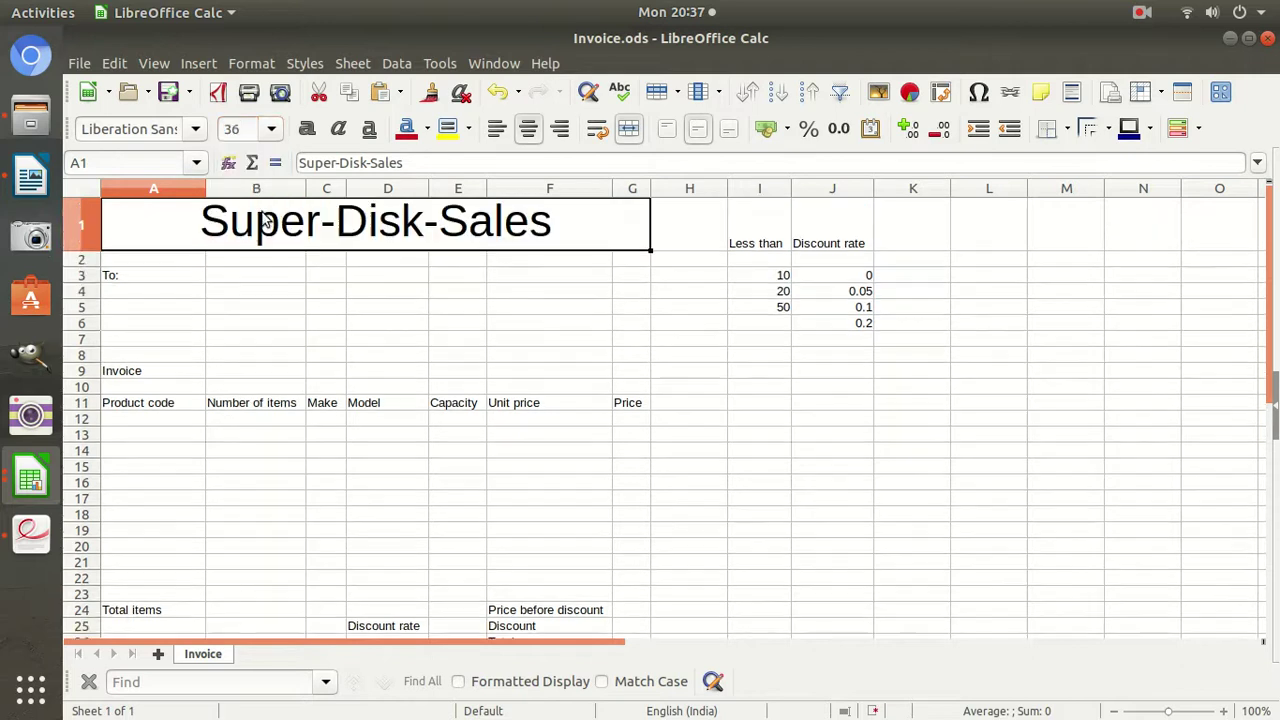
pyautogui.click(469, 129)
pyautogui.click(447, 251)
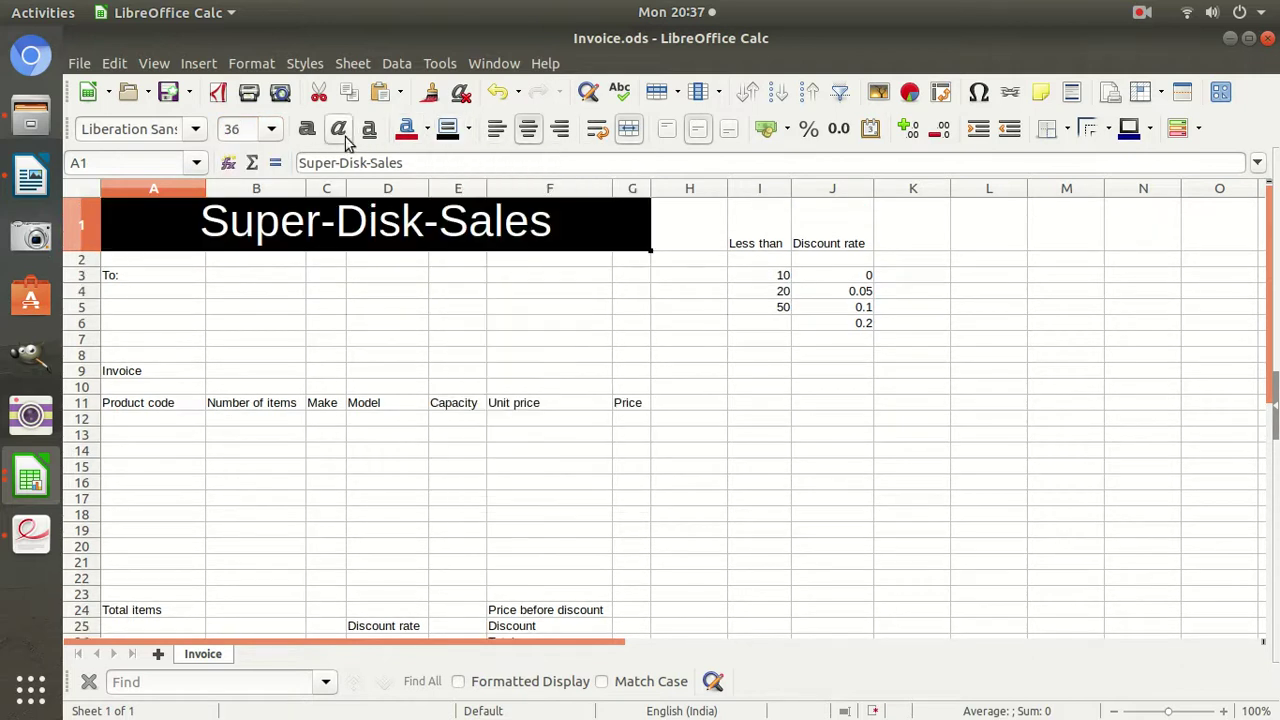
# Give A9:G9 a black background, 36 pt Invoice text, and merge and centre it.
pyautogui.moveTo(154, 371); pyautogui.dragTo(647, 369)
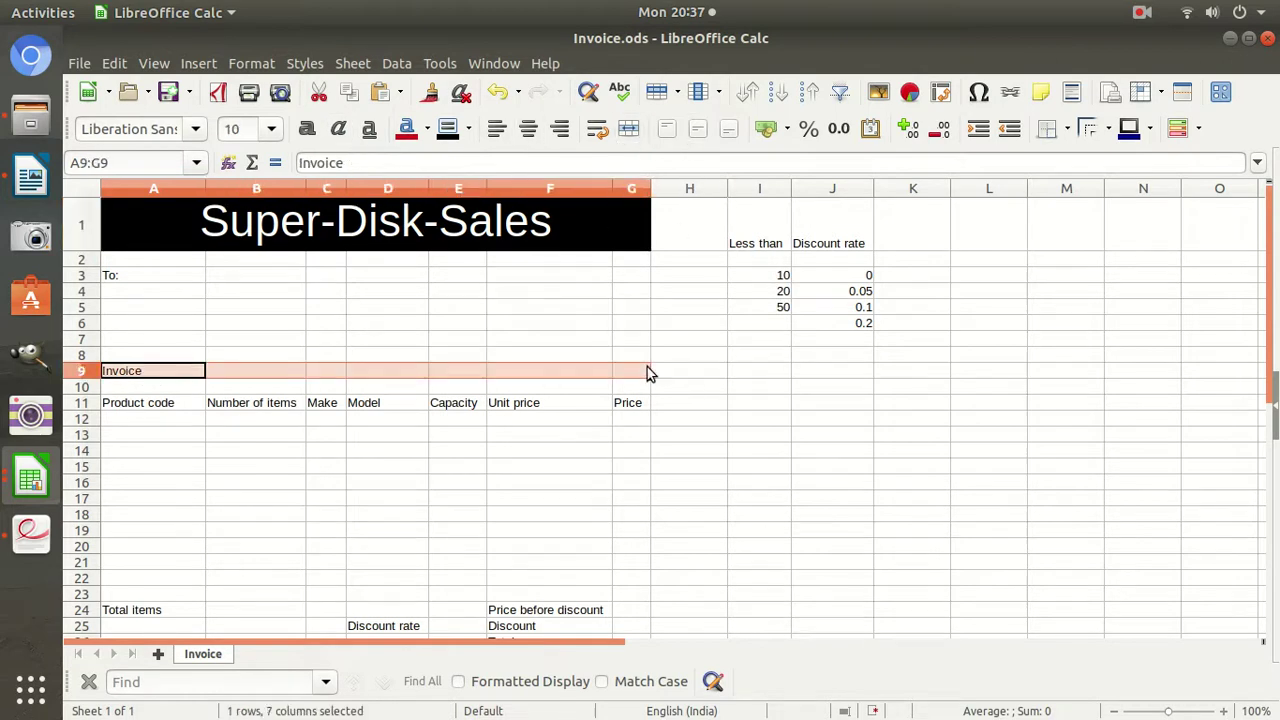
pyautogui.click(447, 129)
pyautogui.click(279, 134)
pyautogui.scroll(-3, 245, 311)
pyautogui.click(242, 314)
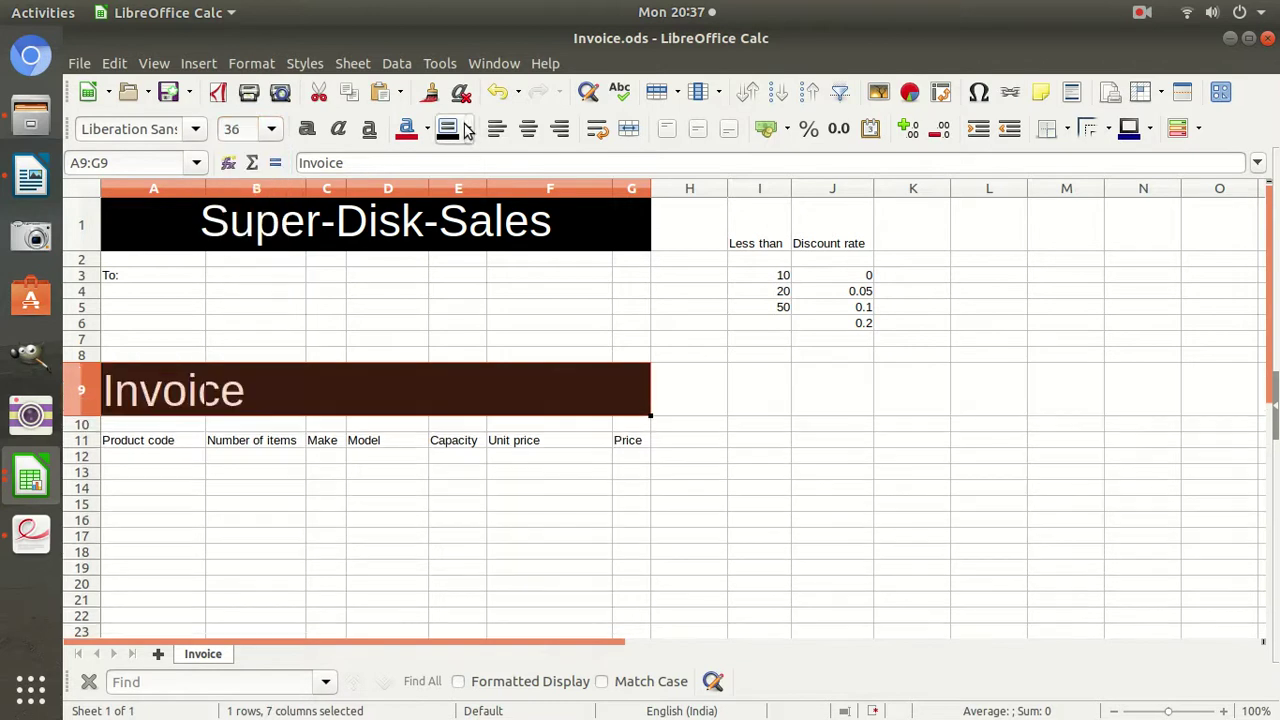
pyautogui.click(629, 128)
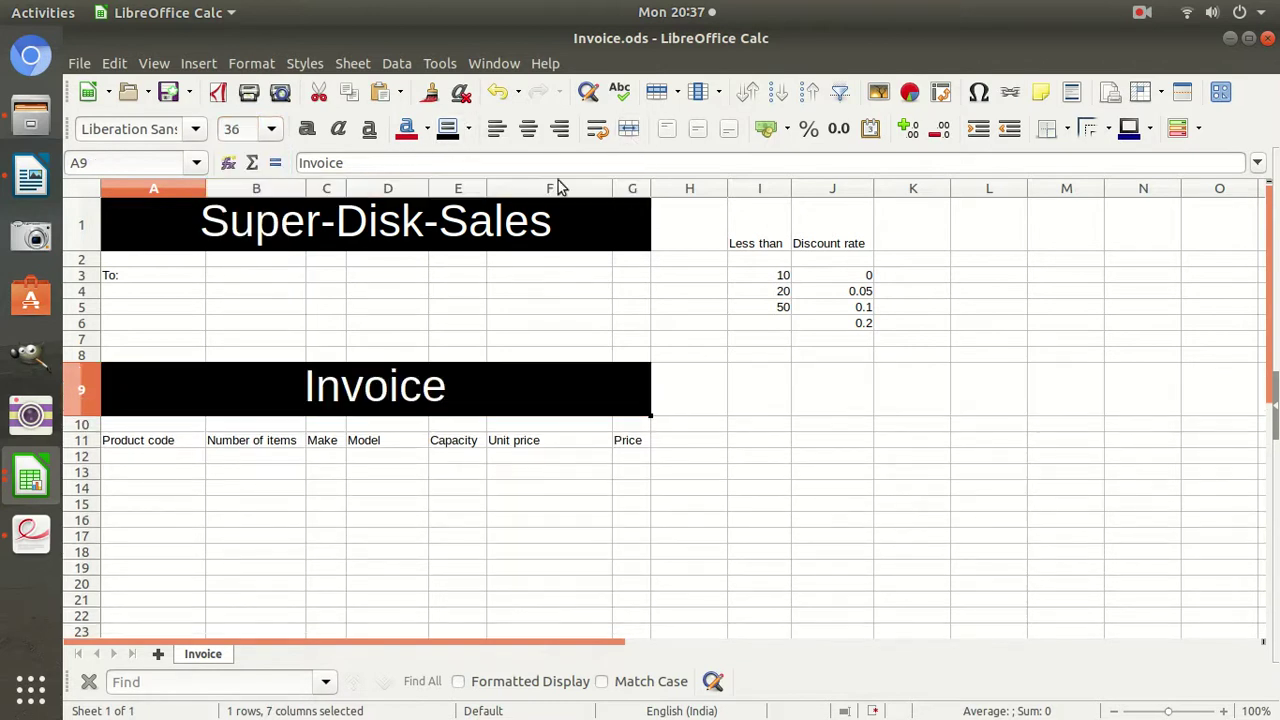
pyautogui.click(380, 466)
# Apply All Borders to the header block A1:J7.
pyautogui.moveTo(129, 260); pyautogui.dragTo(836, 349)
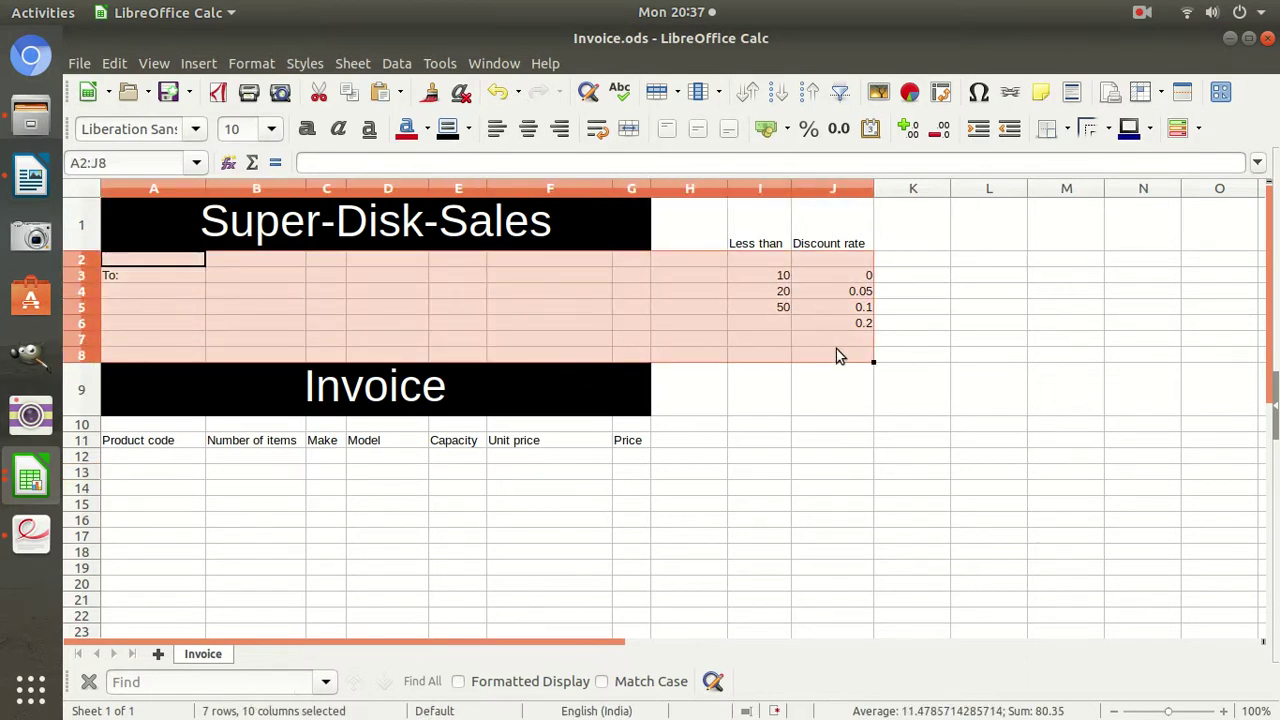
pyautogui.moveTo(297, 231); pyautogui.dragTo(854, 340)
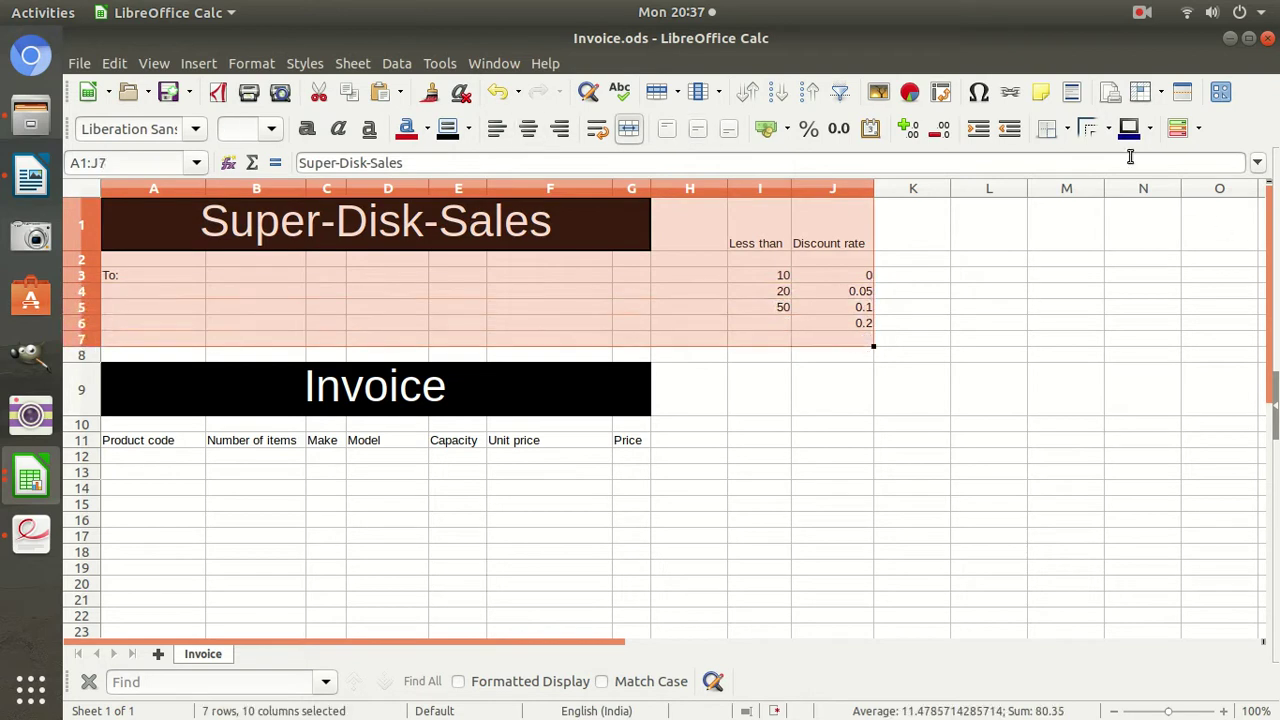
pyautogui.click(1066, 129)
pyautogui.click(1122, 226)
pyautogui.click(690, 424)
# Apply All Borders to the invoice table A11:J45, then return to the exam paper.
pyautogui.moveTo(106, 440); pyautogui.dragTo(866, 380)
pyautogui.click(1068, 130)
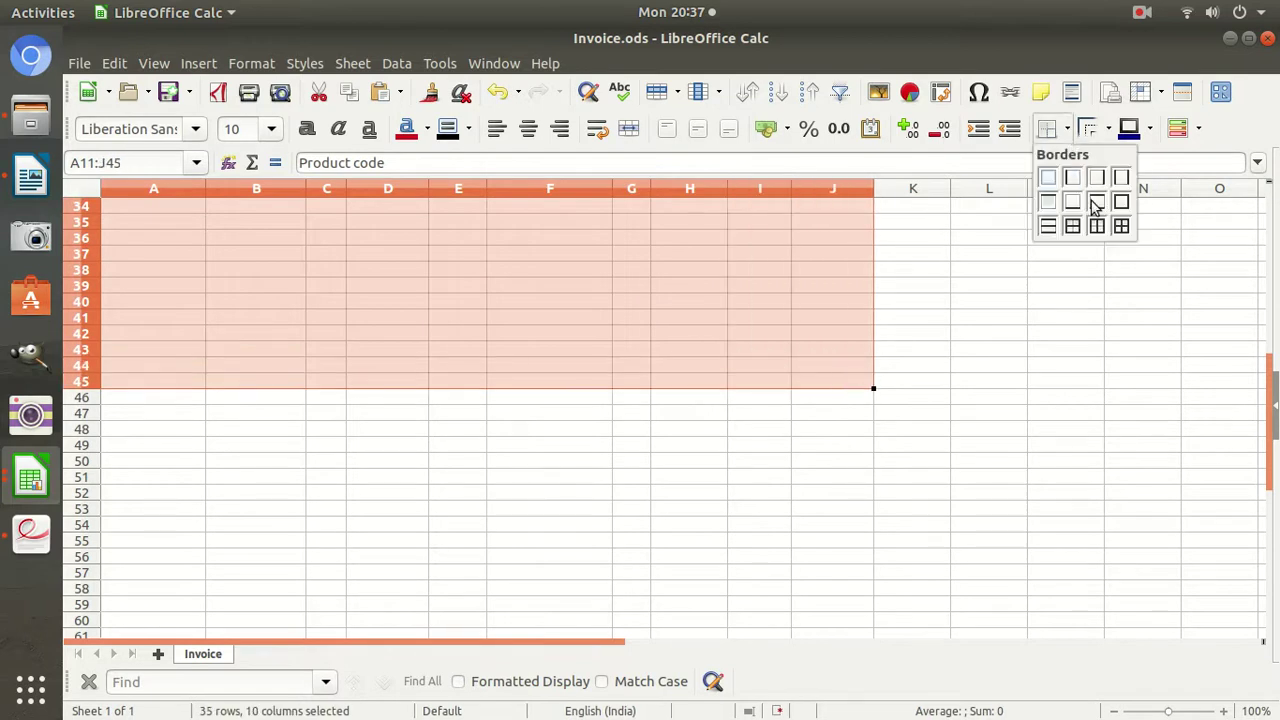
pyautogui.click(1120, 232)
pyautogui.scroll(9, 777, 314)
pyautogui.scroll(3, 777, 314)
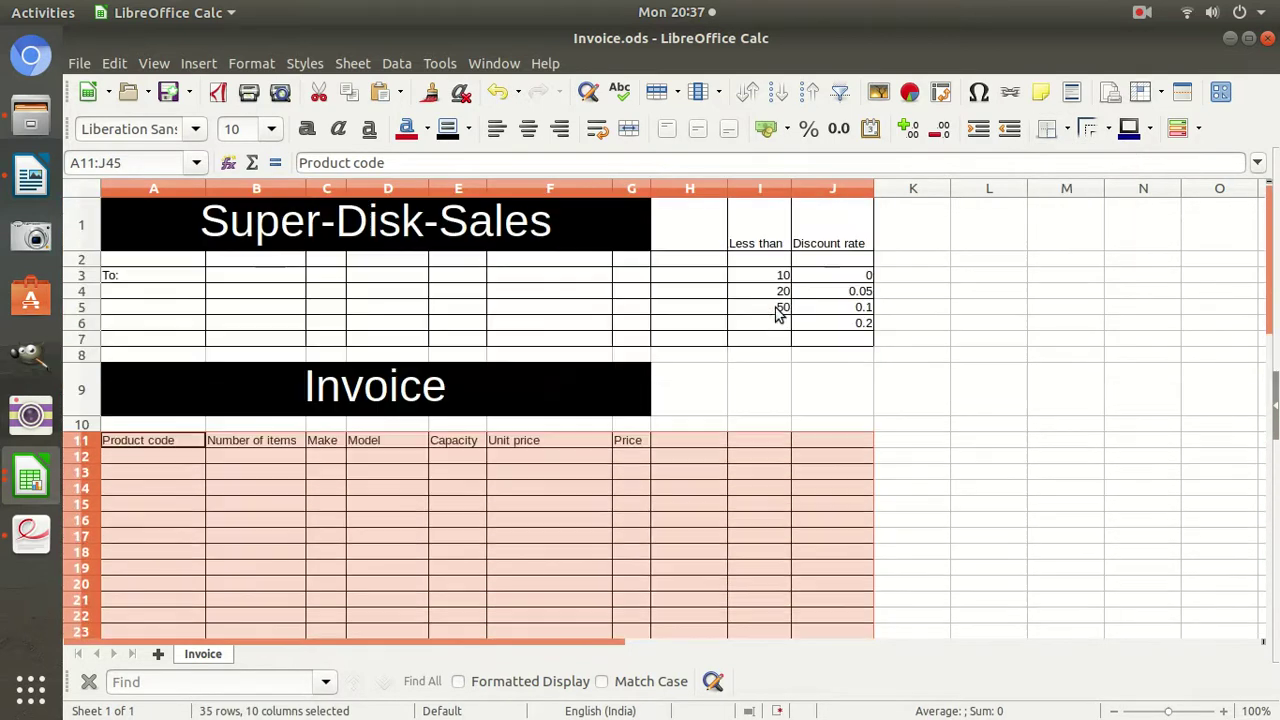
pyautogui.click(166, 494)
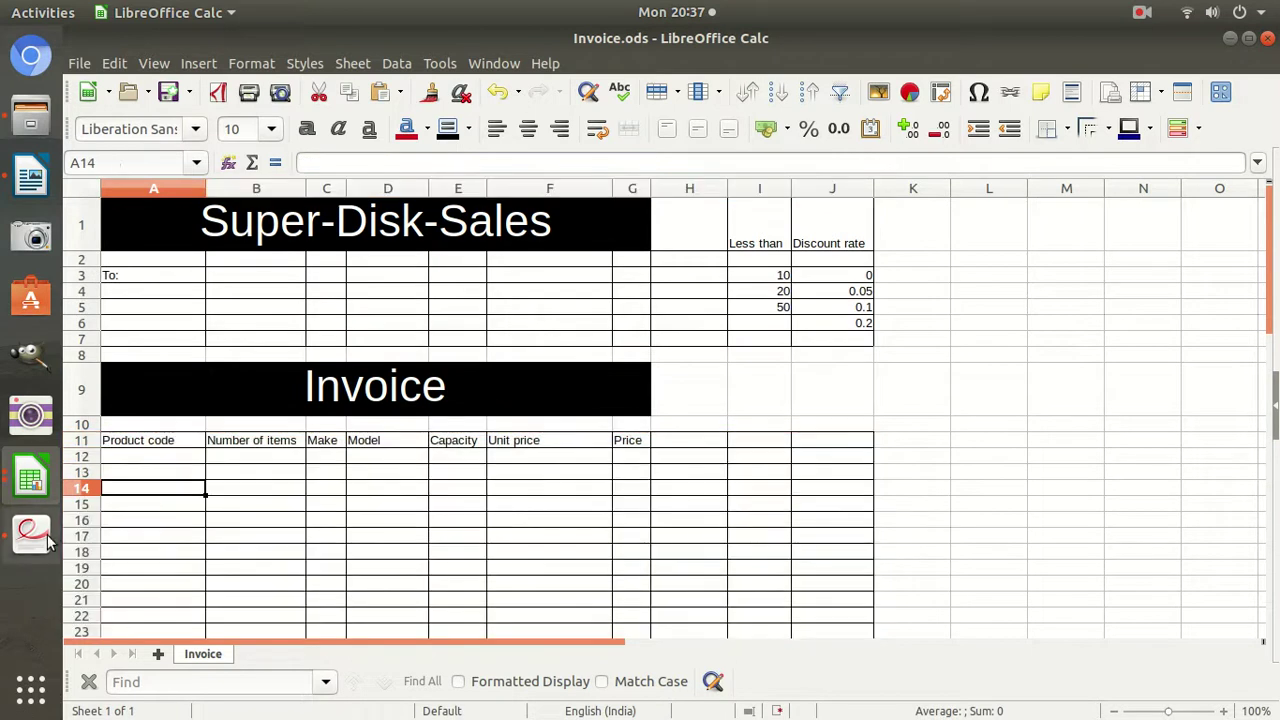
pyautogui.click(31, 532)
pyautogui.scroll(-5, 720, 482)
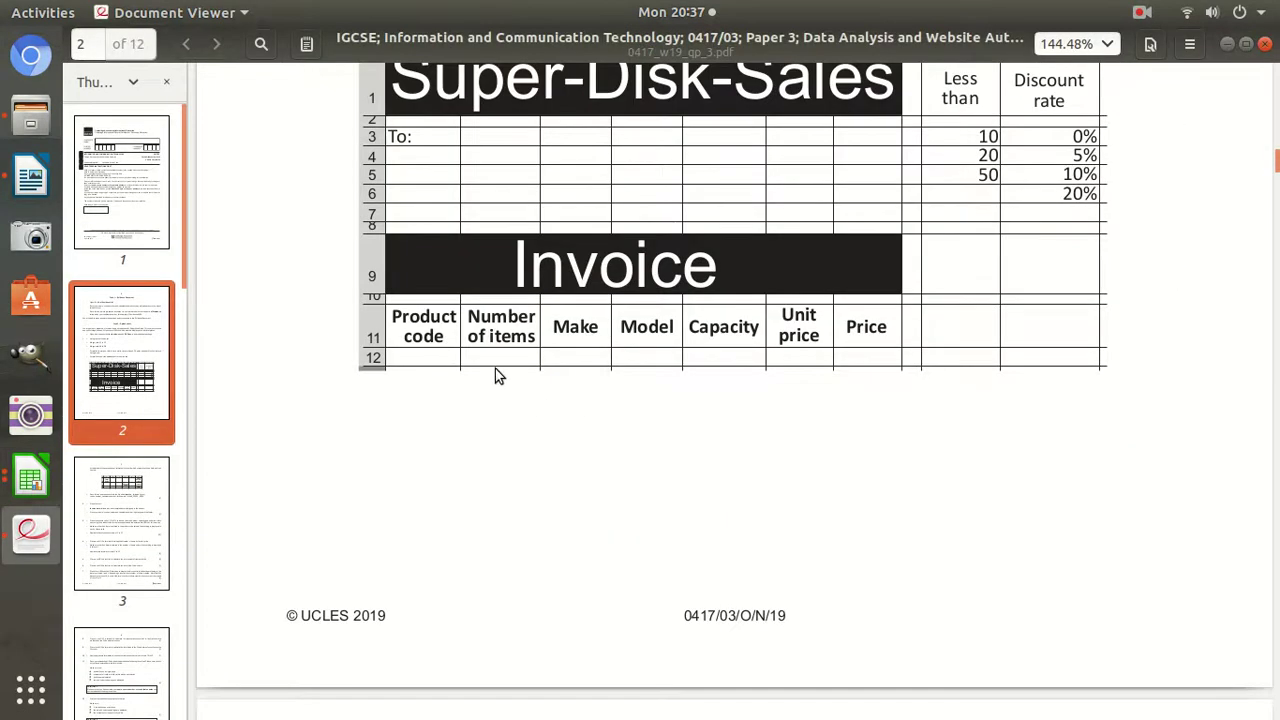
# Make the row 11 headings A11:G11 bold at font size 12.
pyautogui.scroll(1, 512, 376)
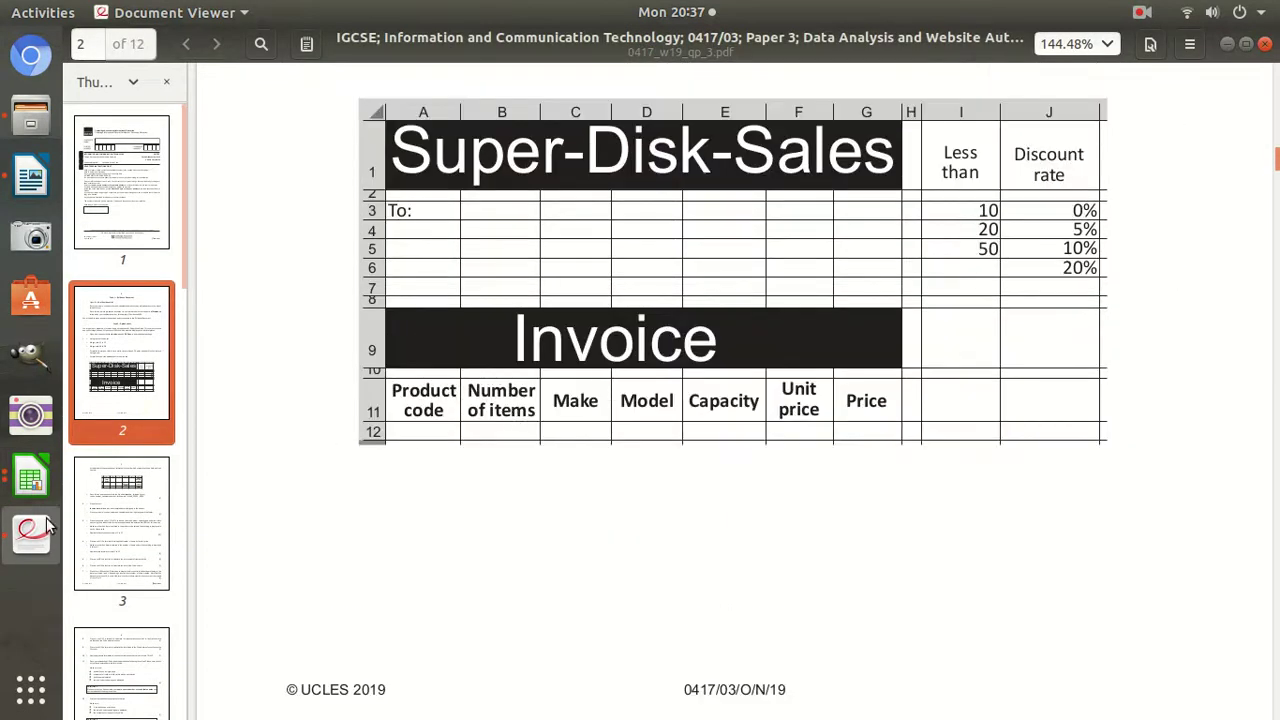
pyautogui.click(33, 467)
pyautogui.click(200, 371)
pyautogui.moveTo(160, 443); pyautogui.dragTo(786, 446)
pyautogui.click(774, 442)
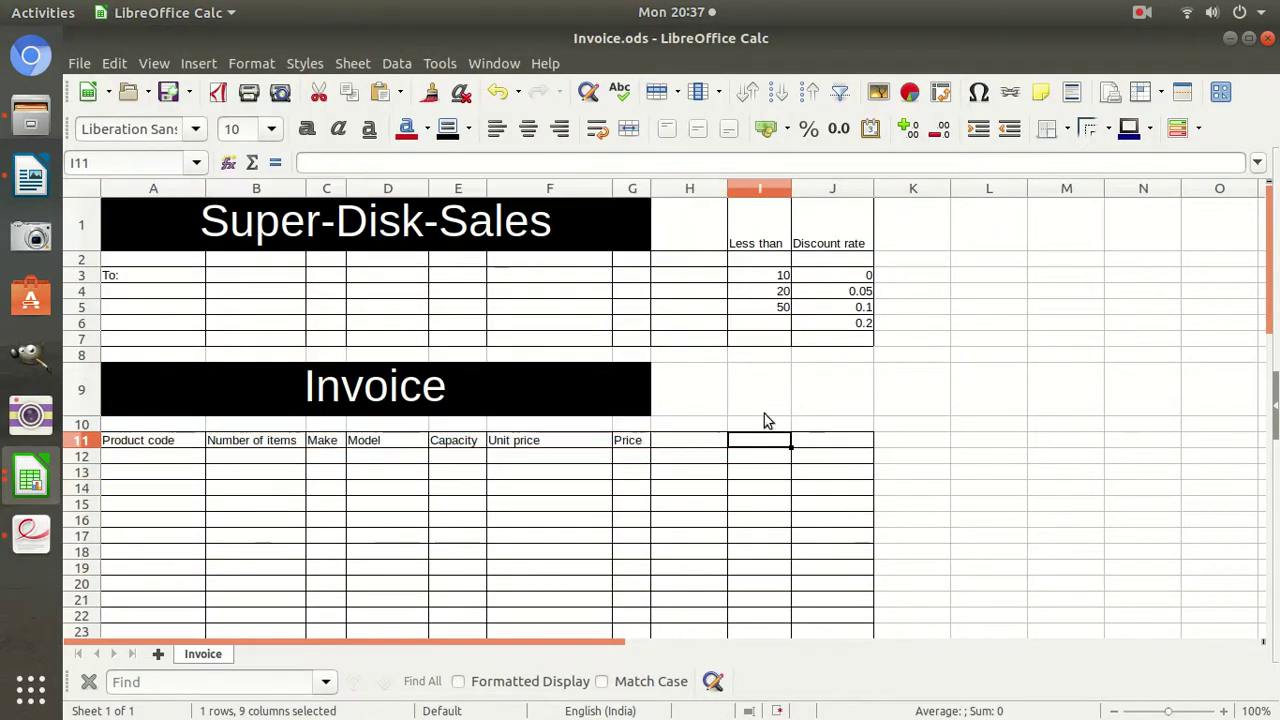
pyautogui.moveTo(140, 442); pyautogui.dragTo(631, 443)
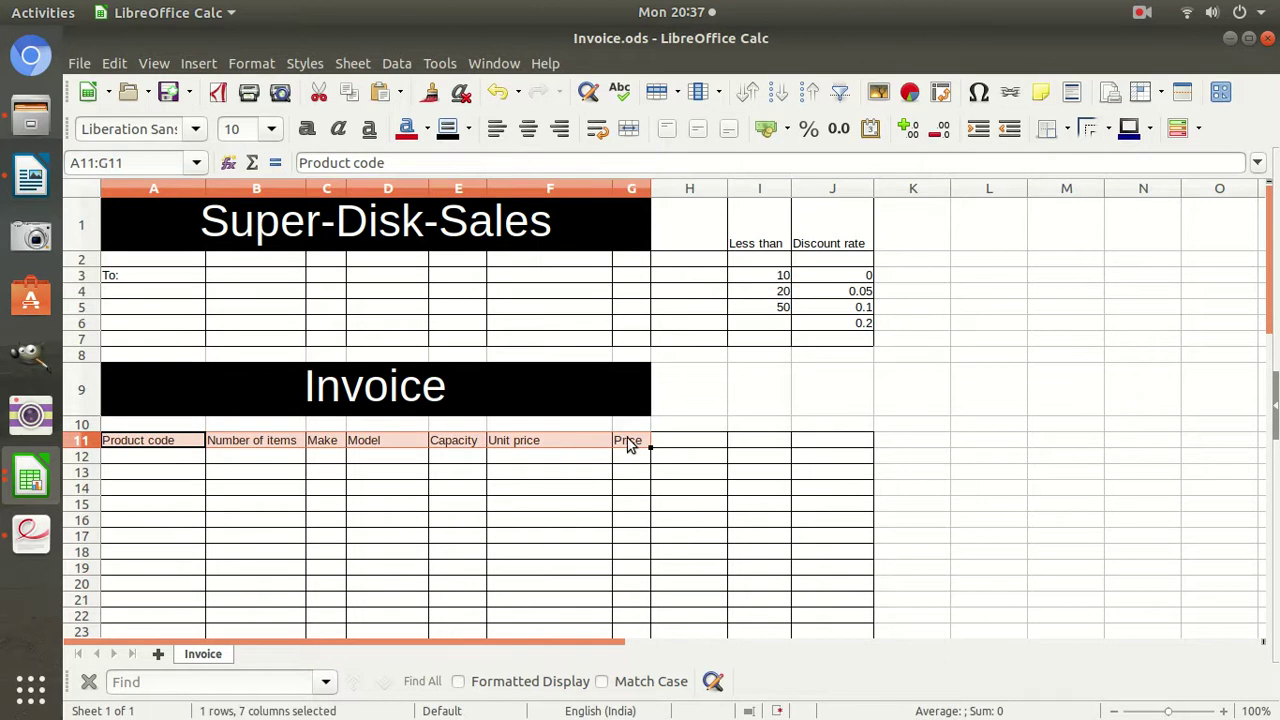
pyautogui.click(307, 128)
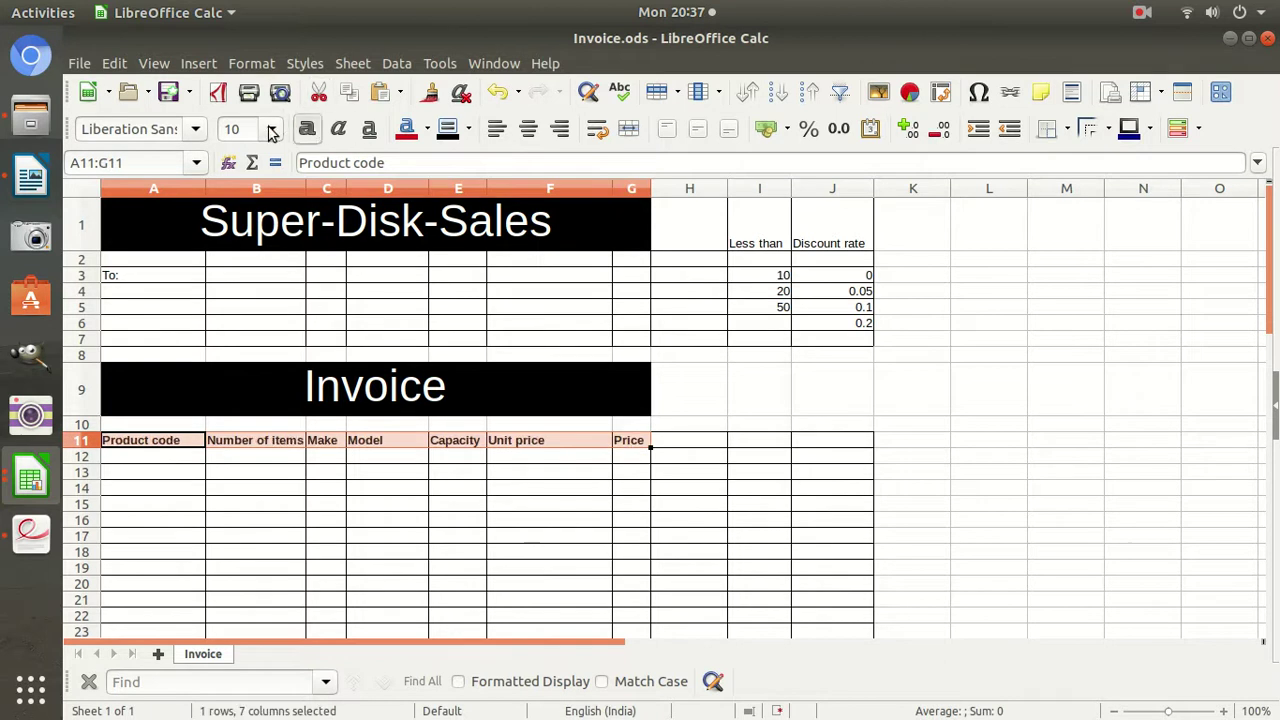
pyautogui.click(271, 128)
pyautogui.click(238, 272)
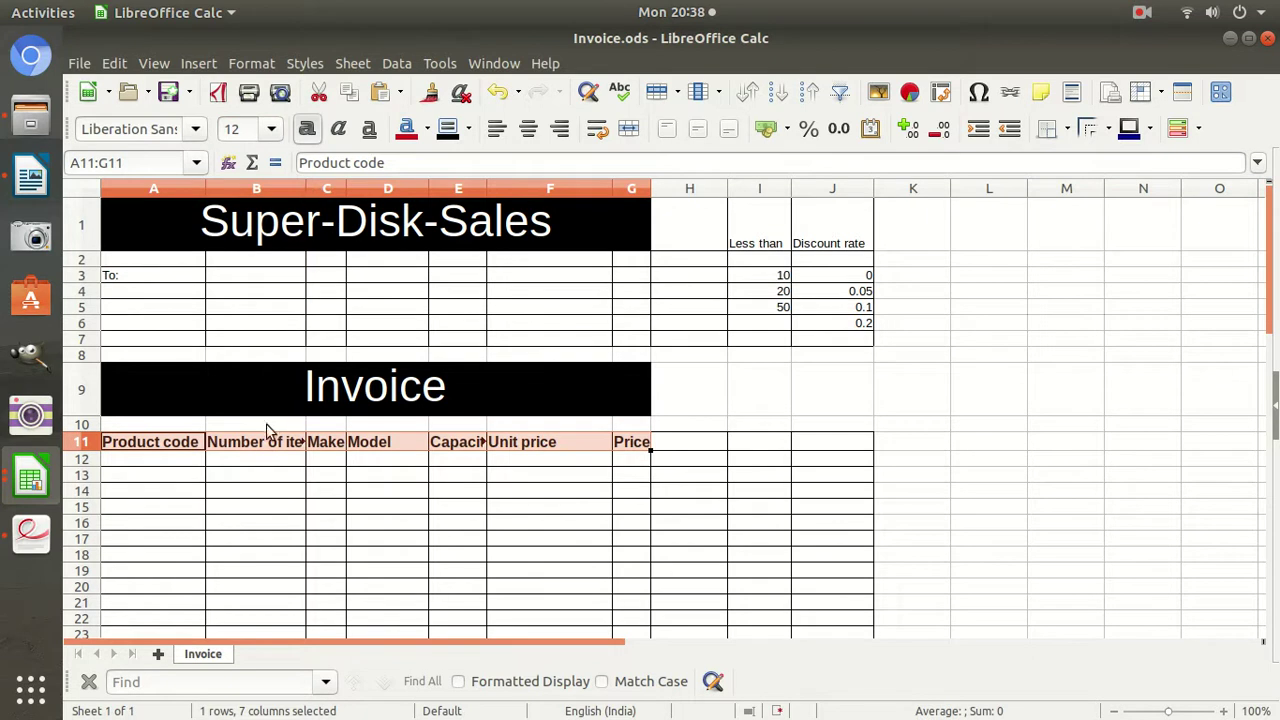
# Widen columns B and E to fit Number of items and Capacity.
pyautogui.moveTo(307, 194); pyautogui.dragTo(327, 194)
pyautogui.moveTo(507, 186); pyautogui.dragTo(543, 186)
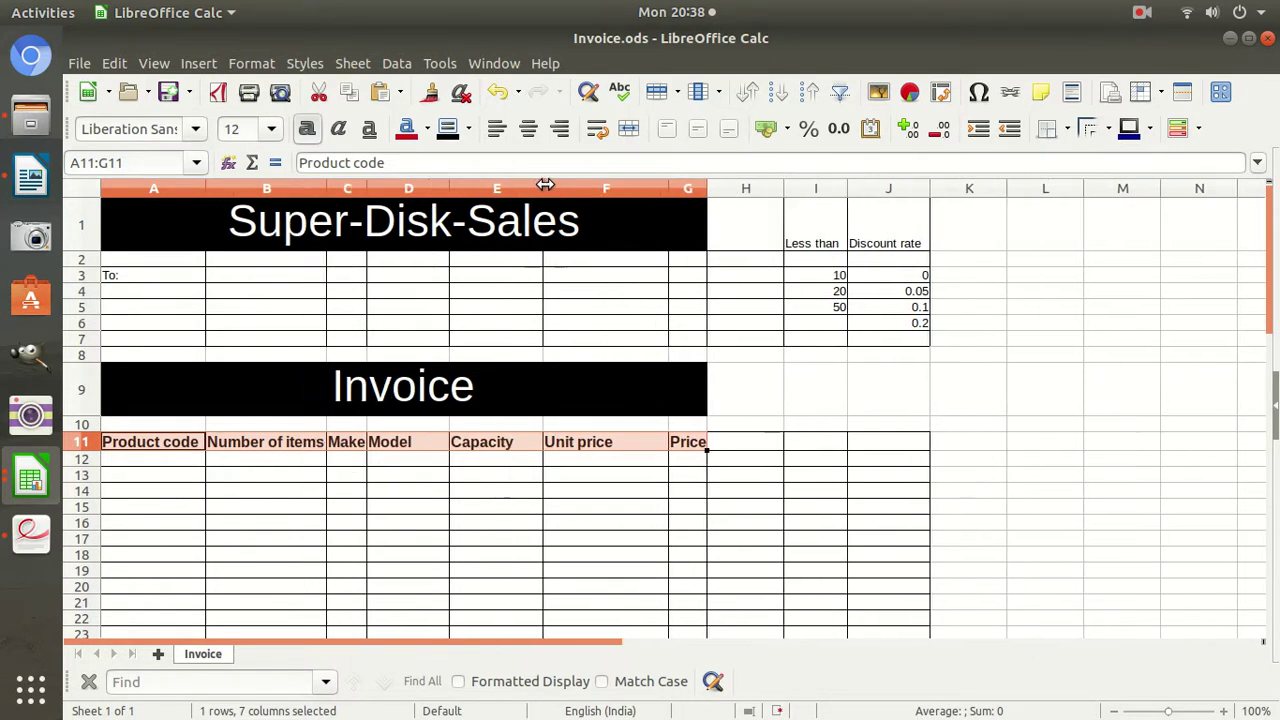
pyautogui.click(640, 445)
# Read page 3 of the exam paper, then bring Invoice.ods back to the front.
pyautogui.click(28, 537)
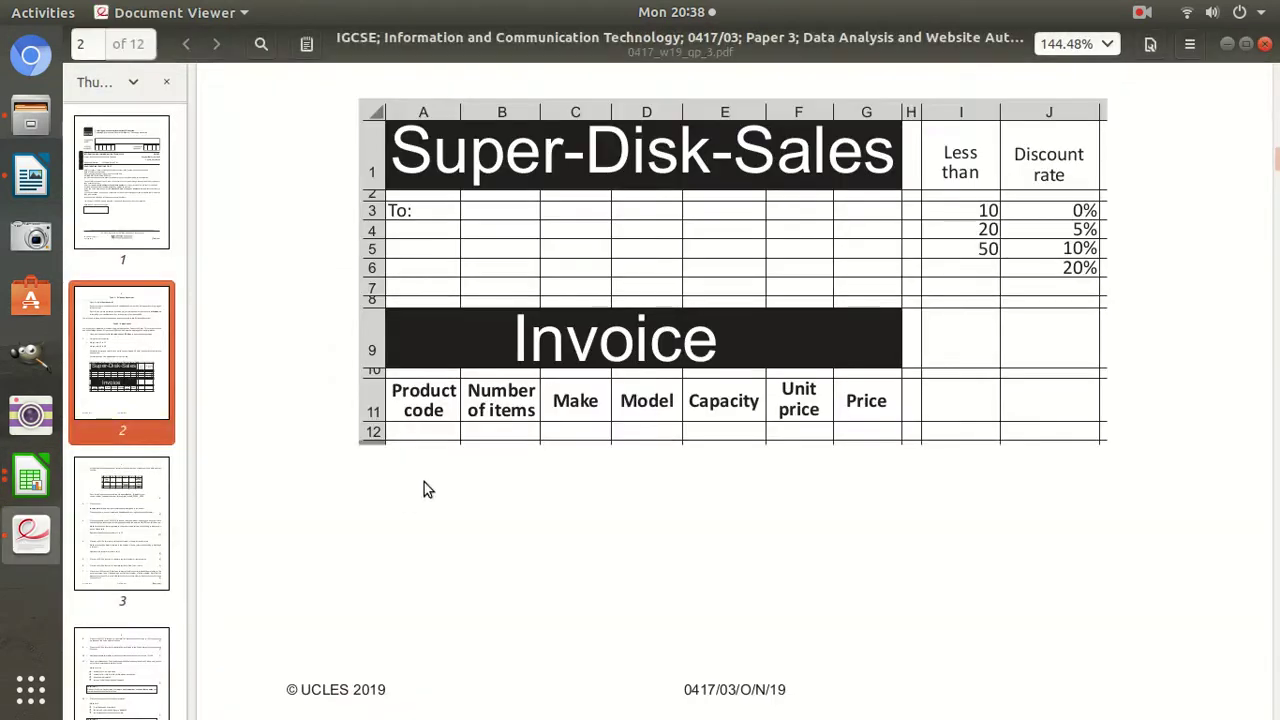
pyautogui.scroll(-10, 512, 459)
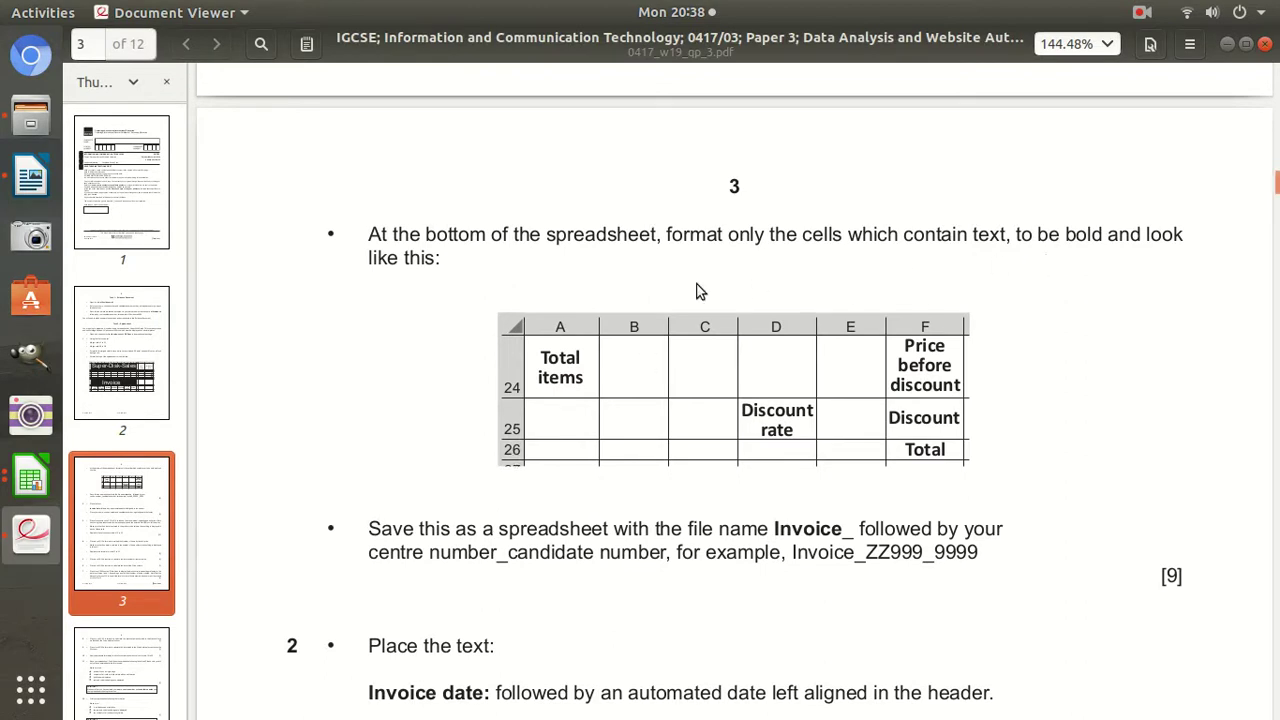
pyautogui.click(30, 480)
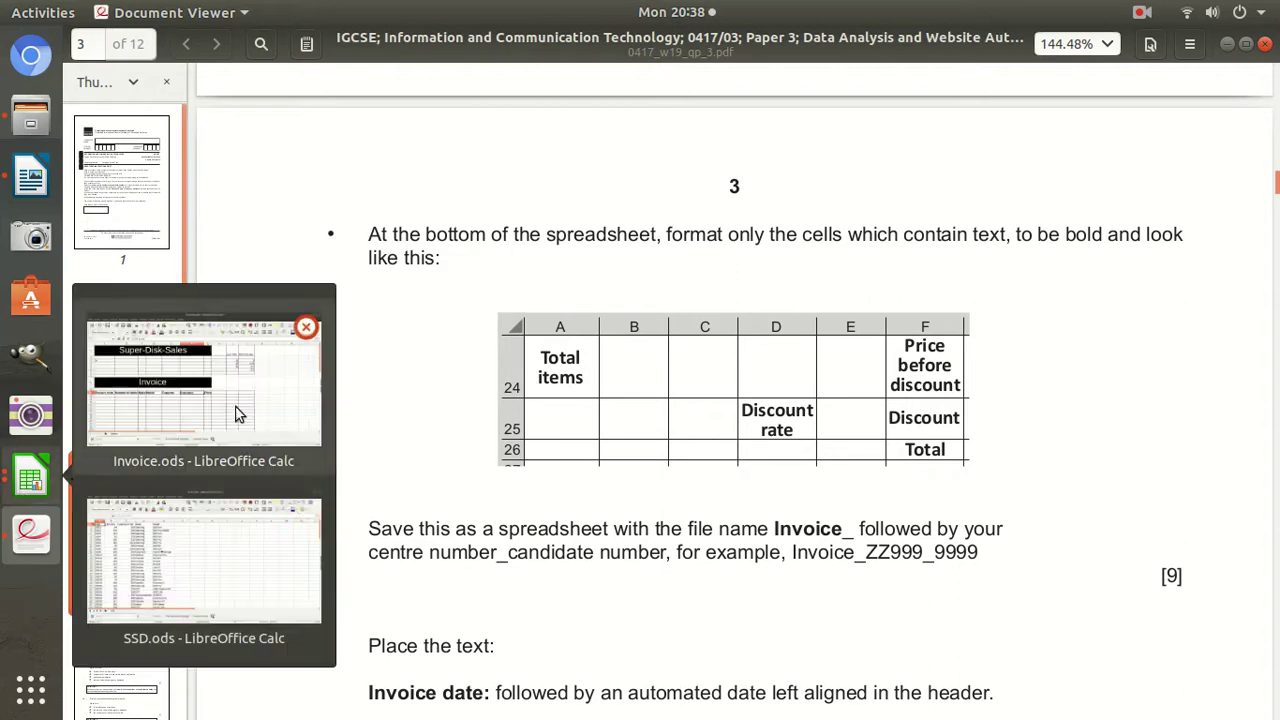
pyautogui.click(190, 400)
pyautogui.scroll(-8, 334, 450)
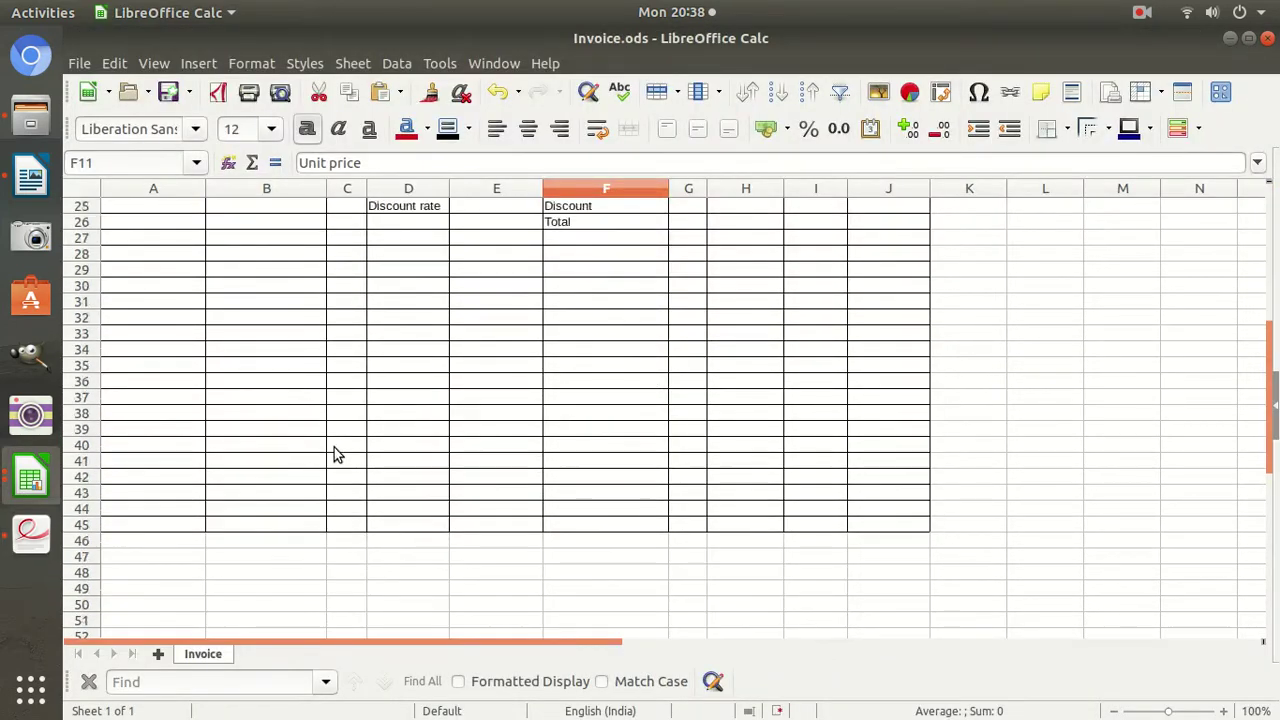
# Remove all borders from the unused cells A27:J45.
pyautogui.scroll(2, 334, 450)
pyautogui.moveTo(110, 333); pyautogui.dragTo(886, 386)
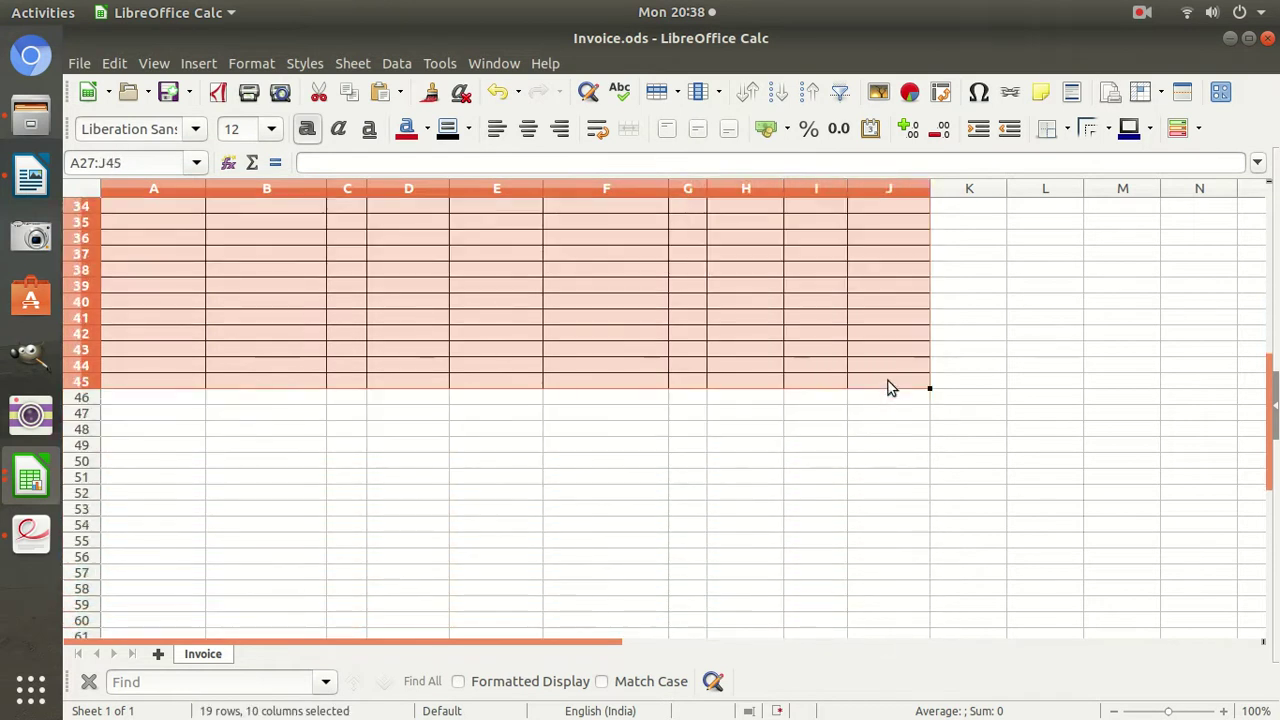
pyautogui.scroll(5, 891, 382)
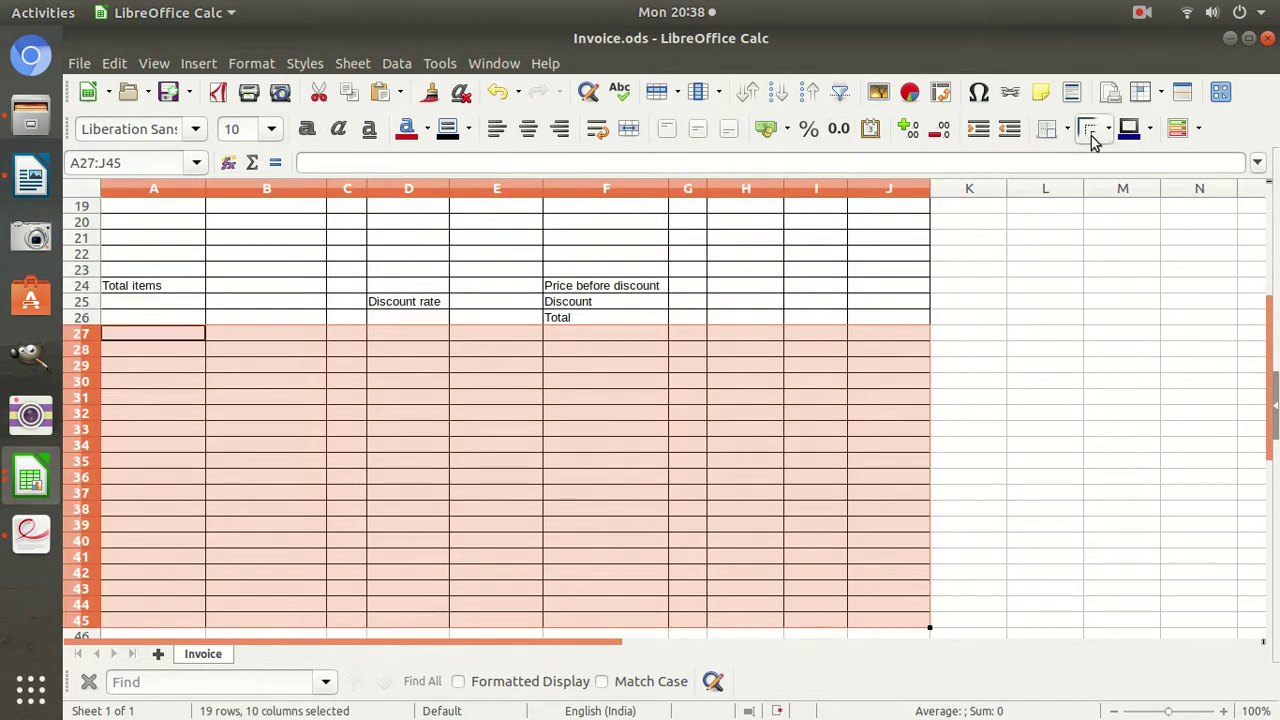
pyautogui.click(1060, 137)
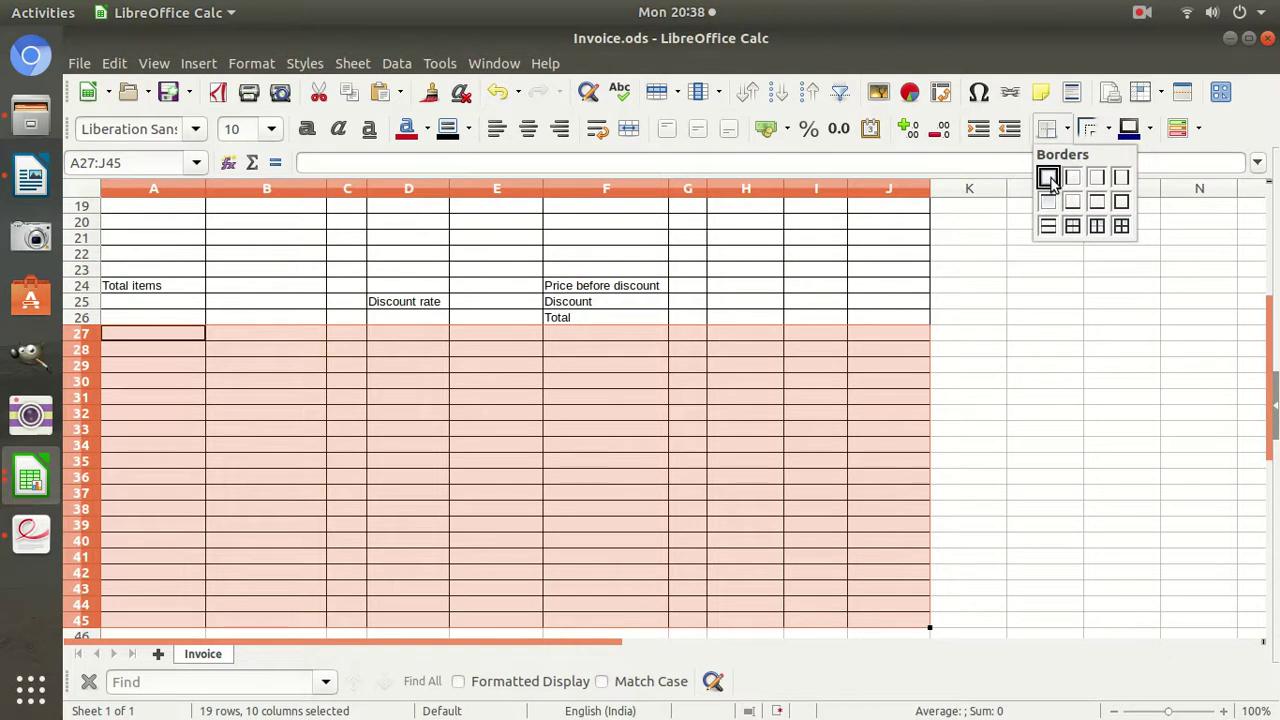
pyautogui.click(1046, 177)
pyautogui.click(617, 301)
# Bold the totals labels in A24:G26 with Ctrl+B, then return to the exam paper.
pyautogui.scroll(2, 613, 306)
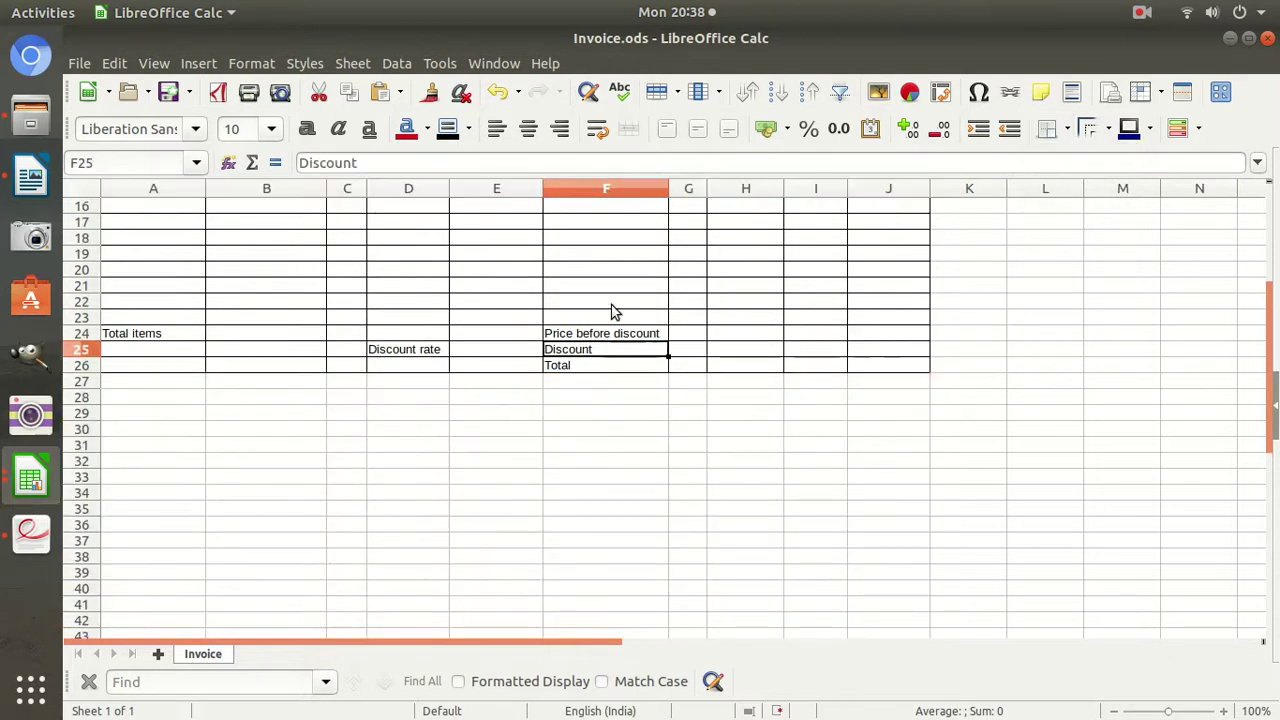
pyautogui.moveTo(163, 381); pyautogui.dragTo(689, 410)
pyautogui.hotkey('ctrl', 'b')
pyautogui.click(598, 492)
pyautogui.scroll(4, 617, 428)
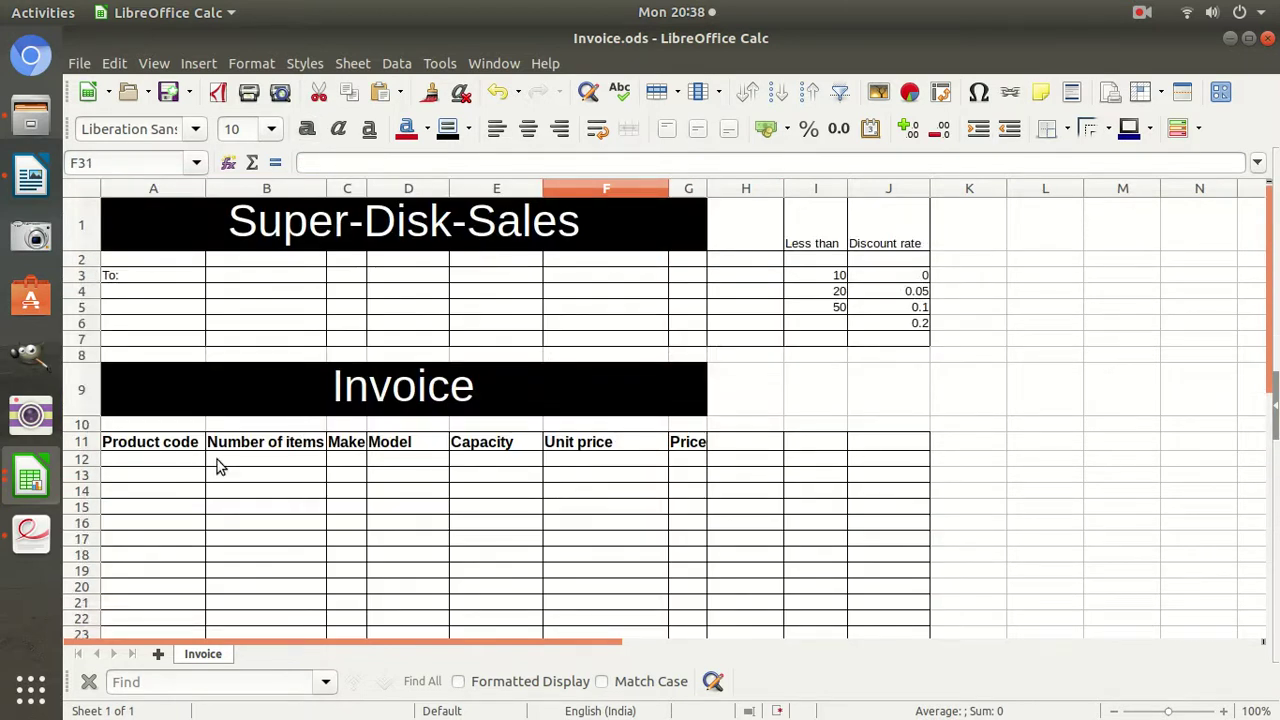
pyautogui.scroll(-2, 247, 452)
pyautogui.click(30, 535)
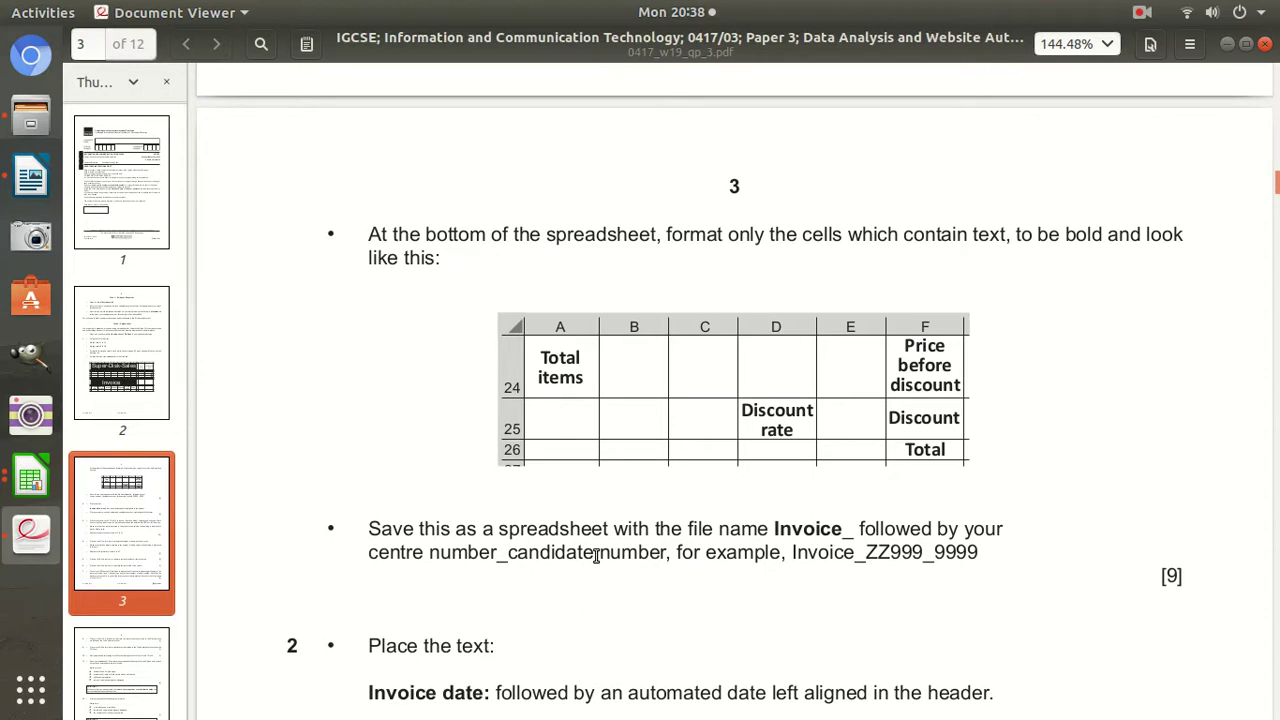
# Copy the example file name Invoice_ZZ999_9999 from the PDF and return to Invoice.ods.
pyautogui.moveTo(982, 556); pyautogui.dragTo(788, 563)
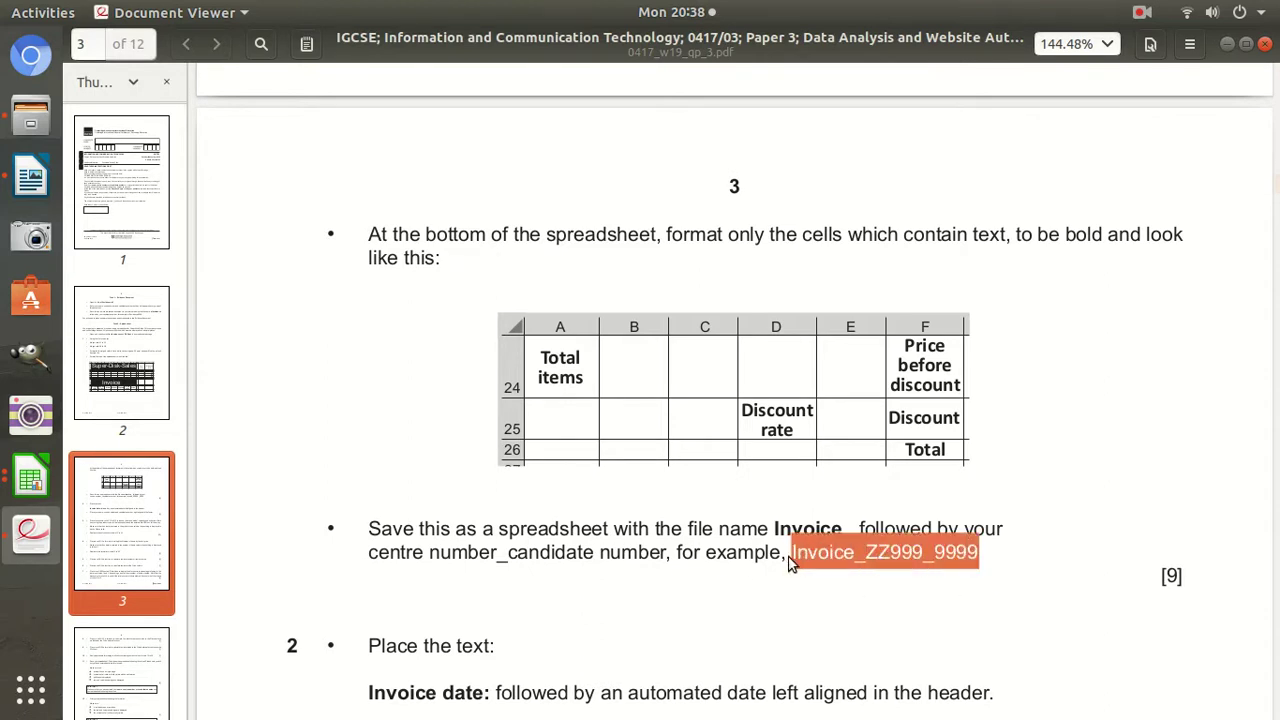
pyautogui.rightClick(790, 563)
pyautogui.click(831, 656)
pyautogui.click(30, 480)
pyautogui.click(110, 378)
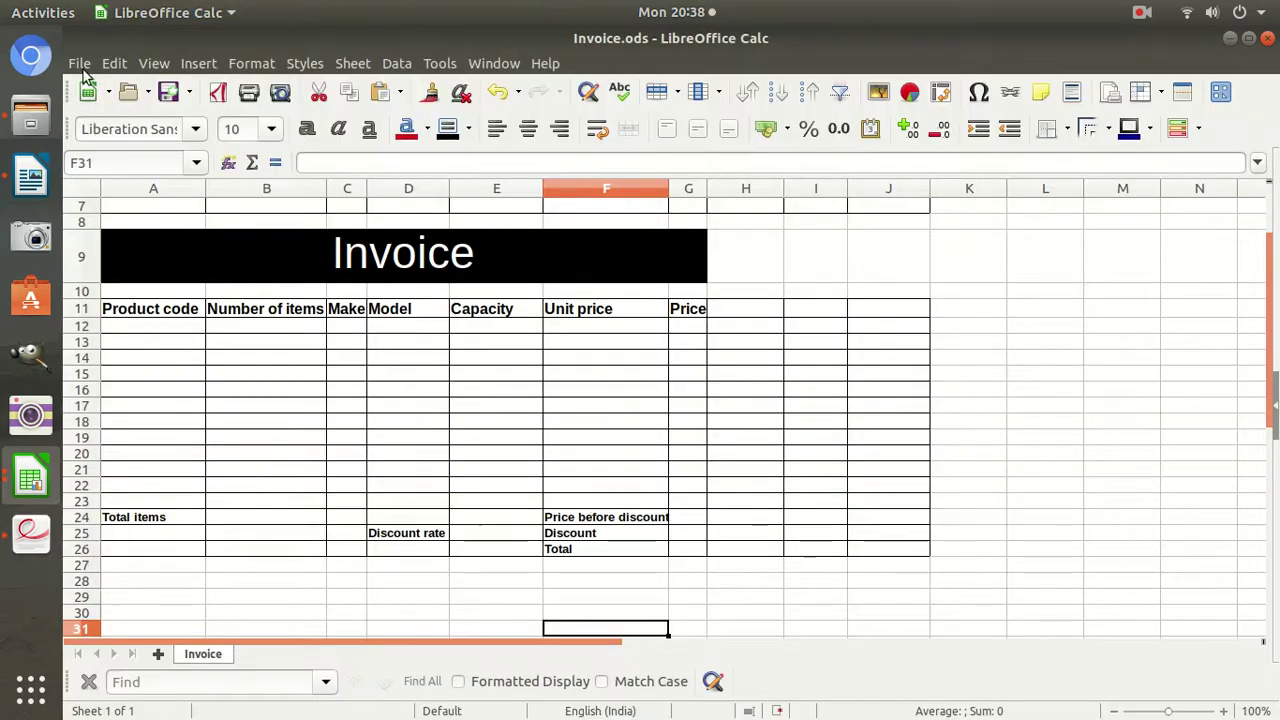
# Paste Invoice_ZZ999_9999 as the Save As name and edit it, then abandon that attempt.
pyautogui.click(79, 63)
pyautogui.click(123, 340)
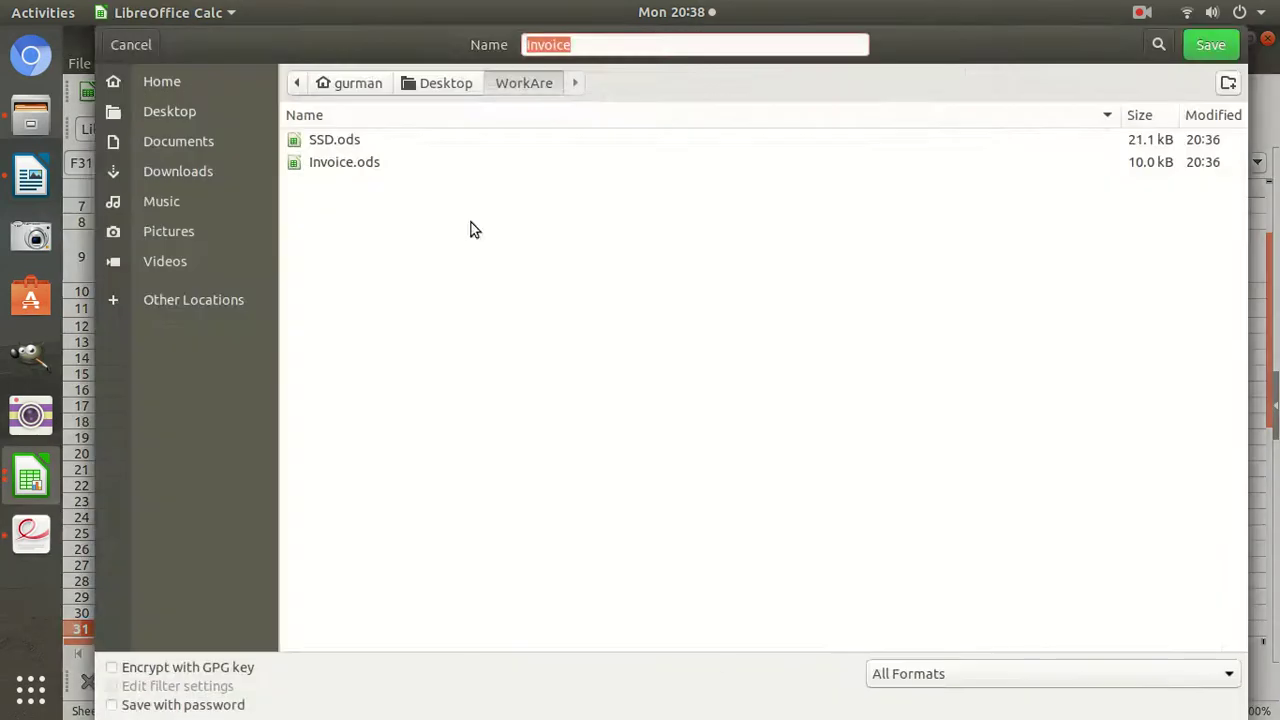
pyautogui.hotkey('ctrl', 'v')
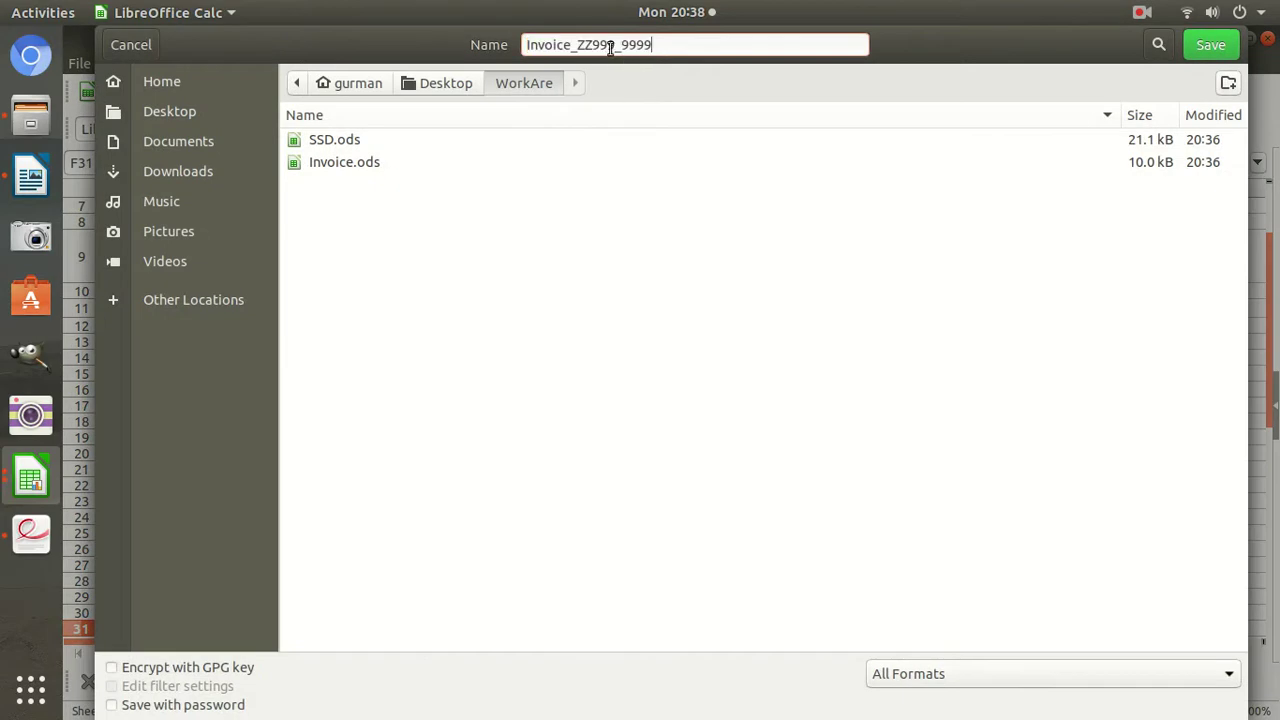
pyautogui.press('BackSpace')
pyautogui.press('BackSpace')
pyautogui.write('n00')
pyautogui.press('BackSpace')
pyautogui.press('BackSpace')
pyautogui.write('N001')
pyautogui.click(1158, 44)
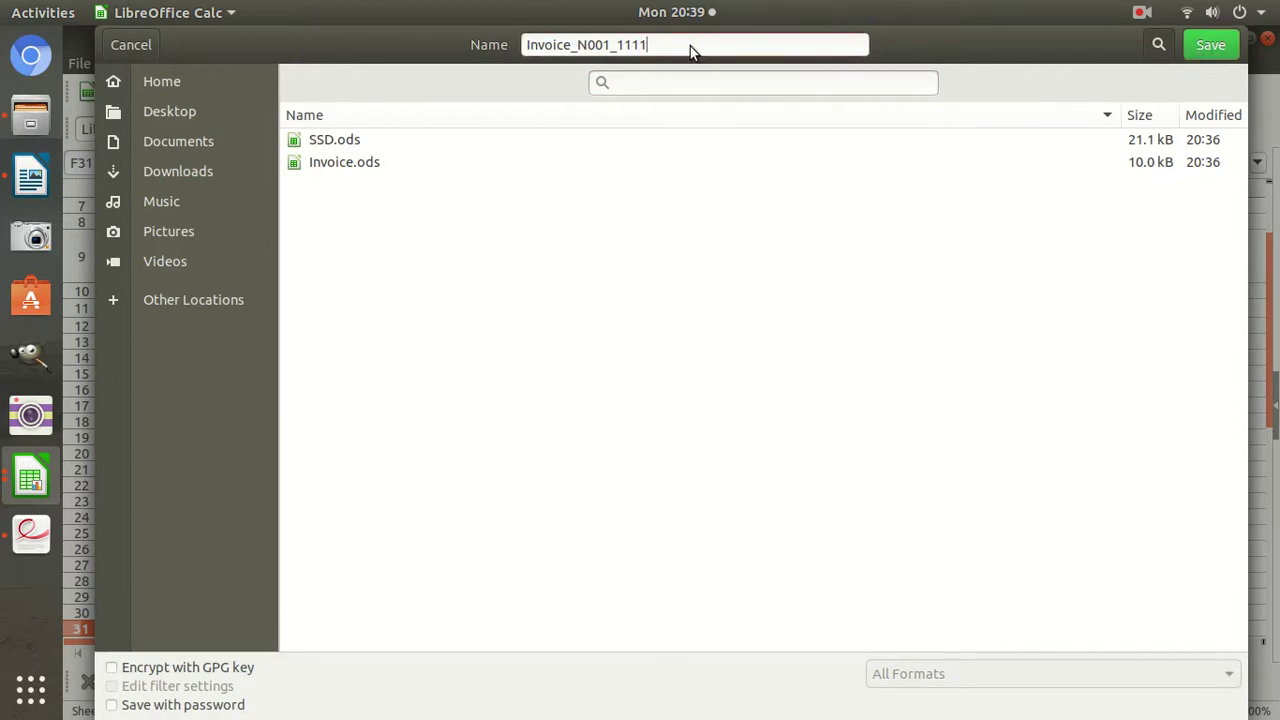
pyautogui.press('Return')
# Reopen Save As and type Invoice_ZZ999_9999, replacing the placeholder with the centre and candidate numbers.
pyautogui.click(84, 63)
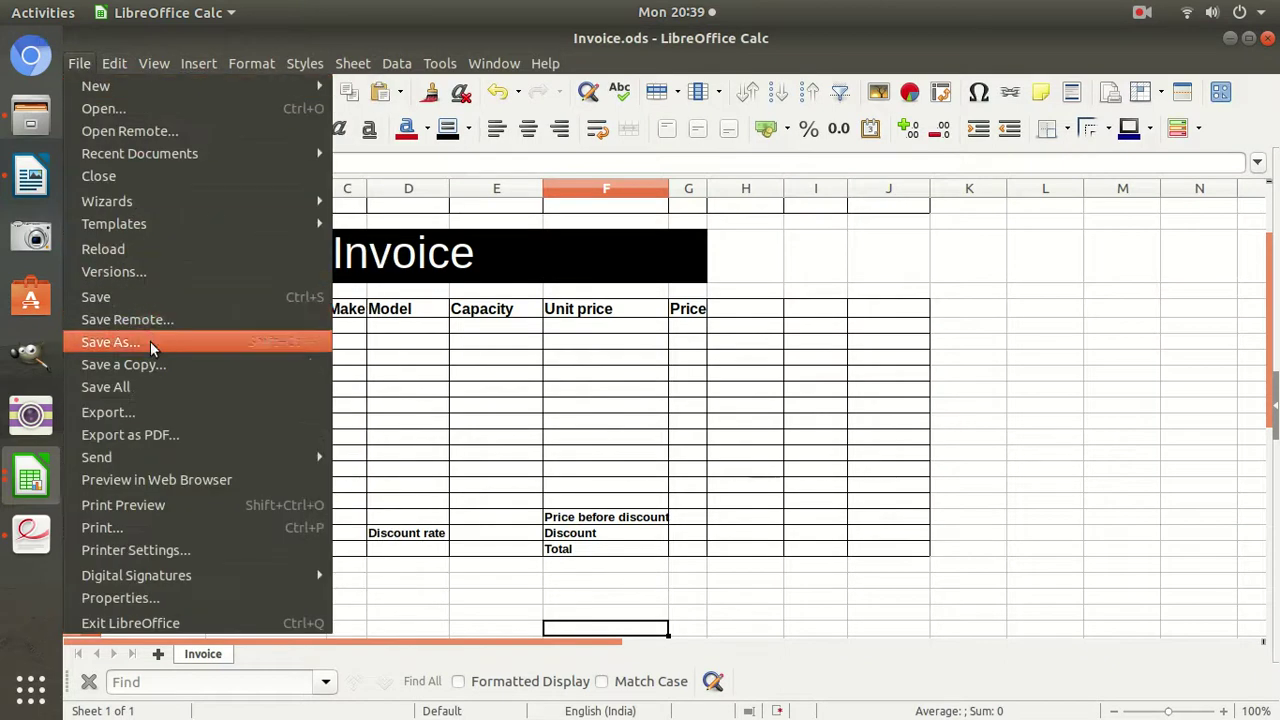
pyautogui.click(110, 341)
pyautogui.write('Invoice_ZZ999_9999')
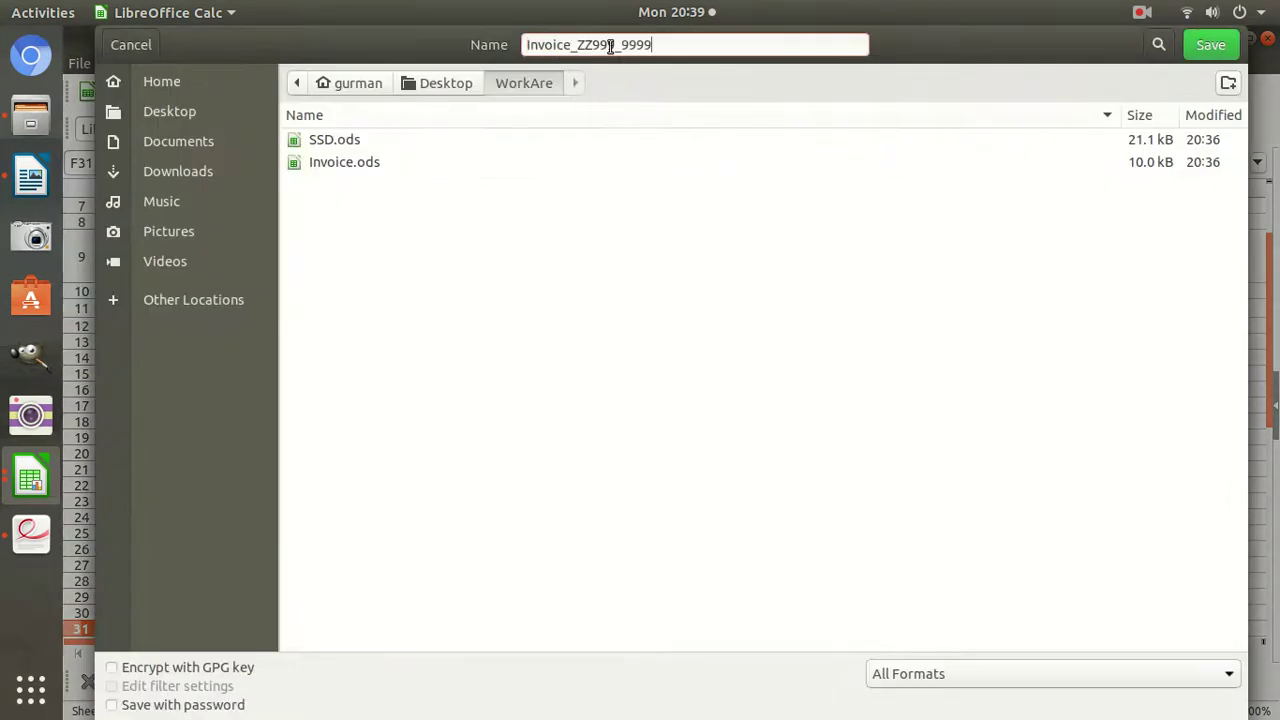
pyautogui.press('BackSpace')
pyautogui.press('BackSpace')
pyautogui.press('BackSpace')
pyautogui.press('BackSpace')
pyautogui.write('N001')
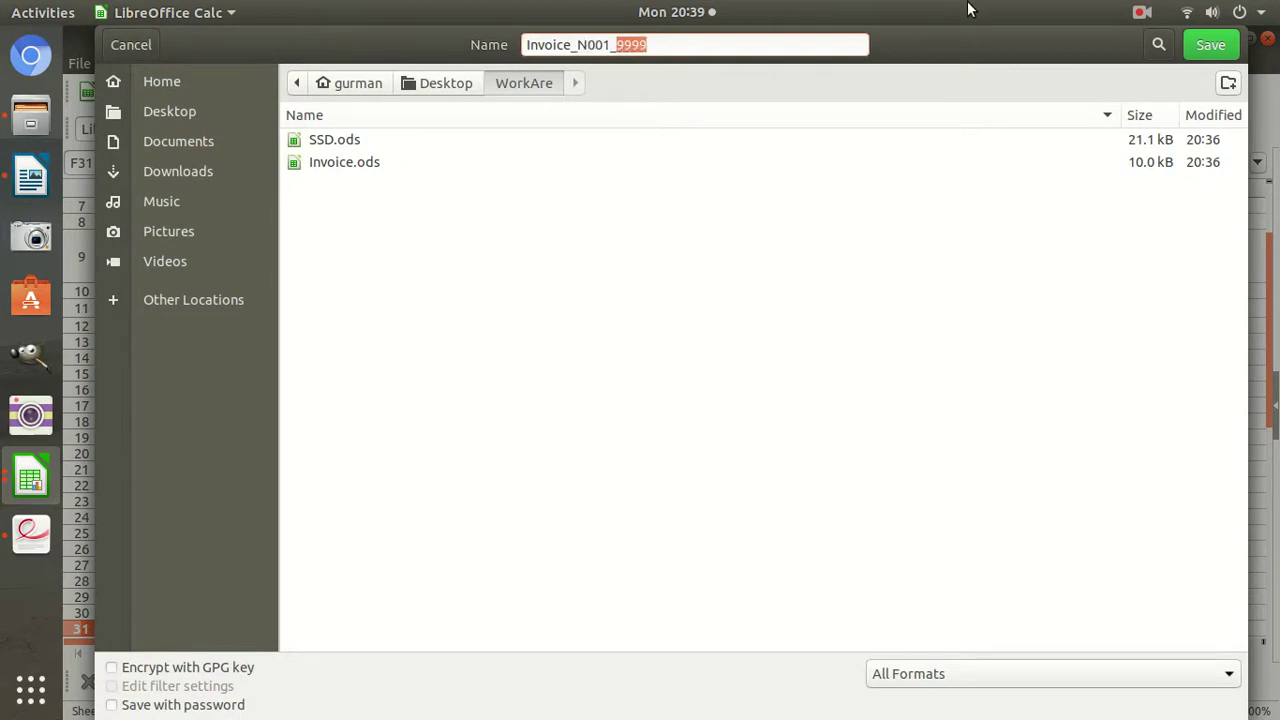
pyautogui.write('_1111')
# Save the workbook under the Invoice_ candidate-number file name.
pyautogui.click(1213, 46)
pyautogui.click(31, 535)
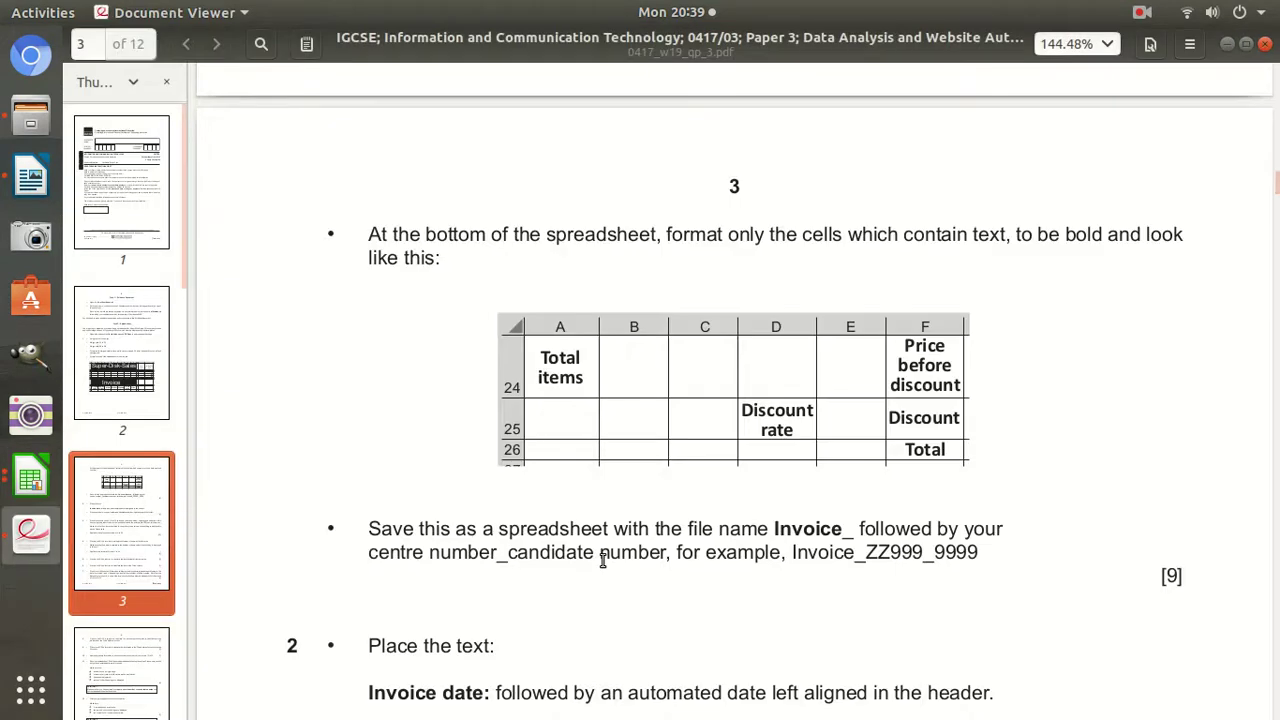
pyautogui.scroll(-2, 603, 559)
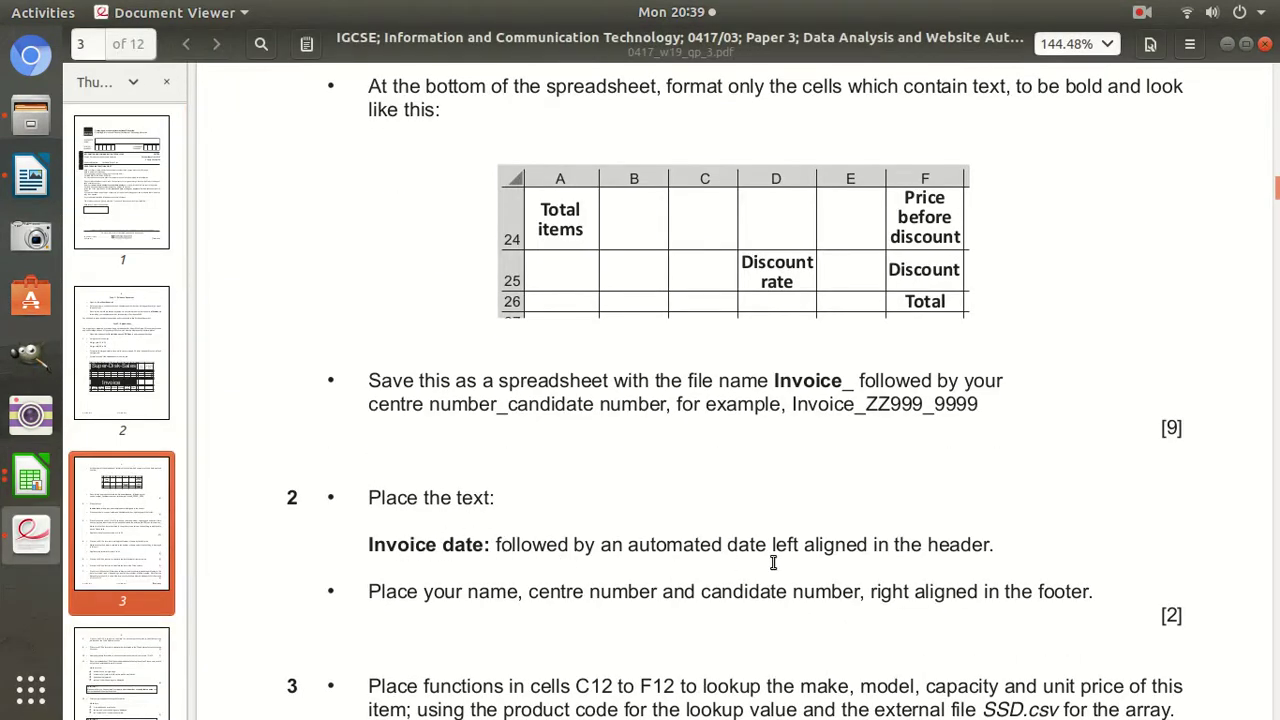
# Copy the text 'Invoice date:' from page 3 of the exam paper.
pyautogui.moveTo(490, 546); pyautogui.dragTo(362, 541)
pyautogui.rightClick(379, 543)
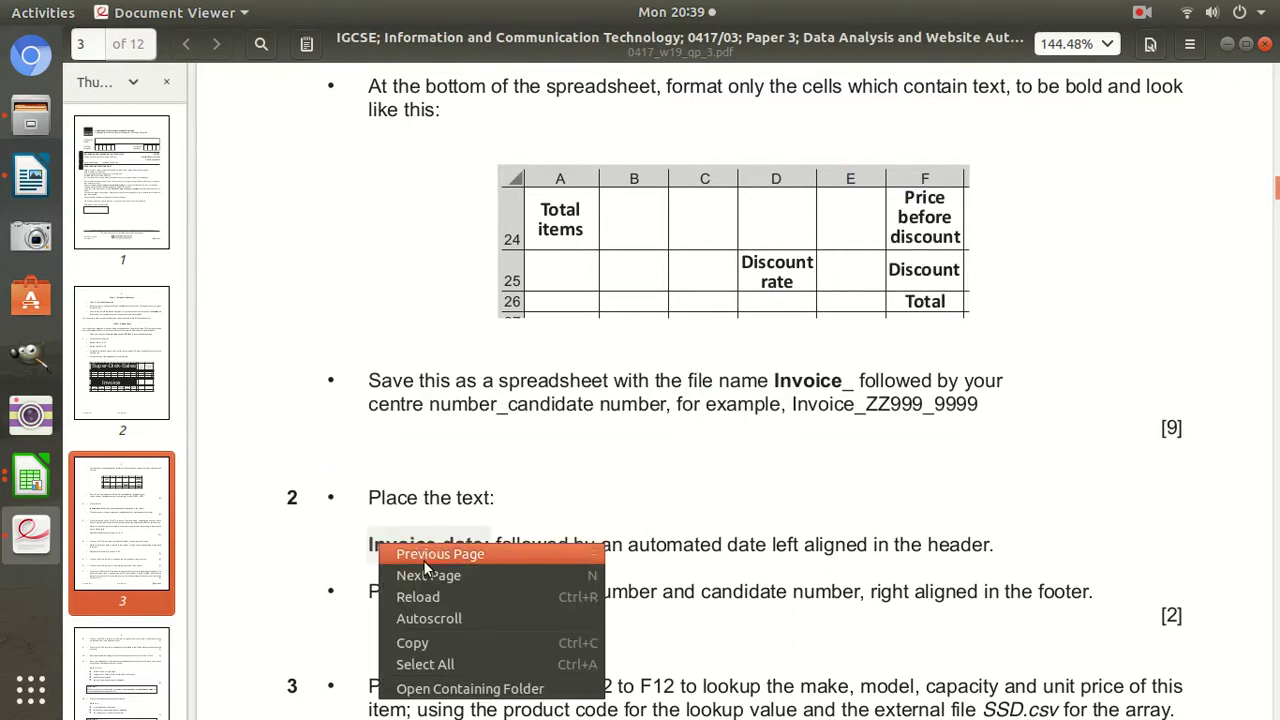
pyautogui.click(1195, 452)
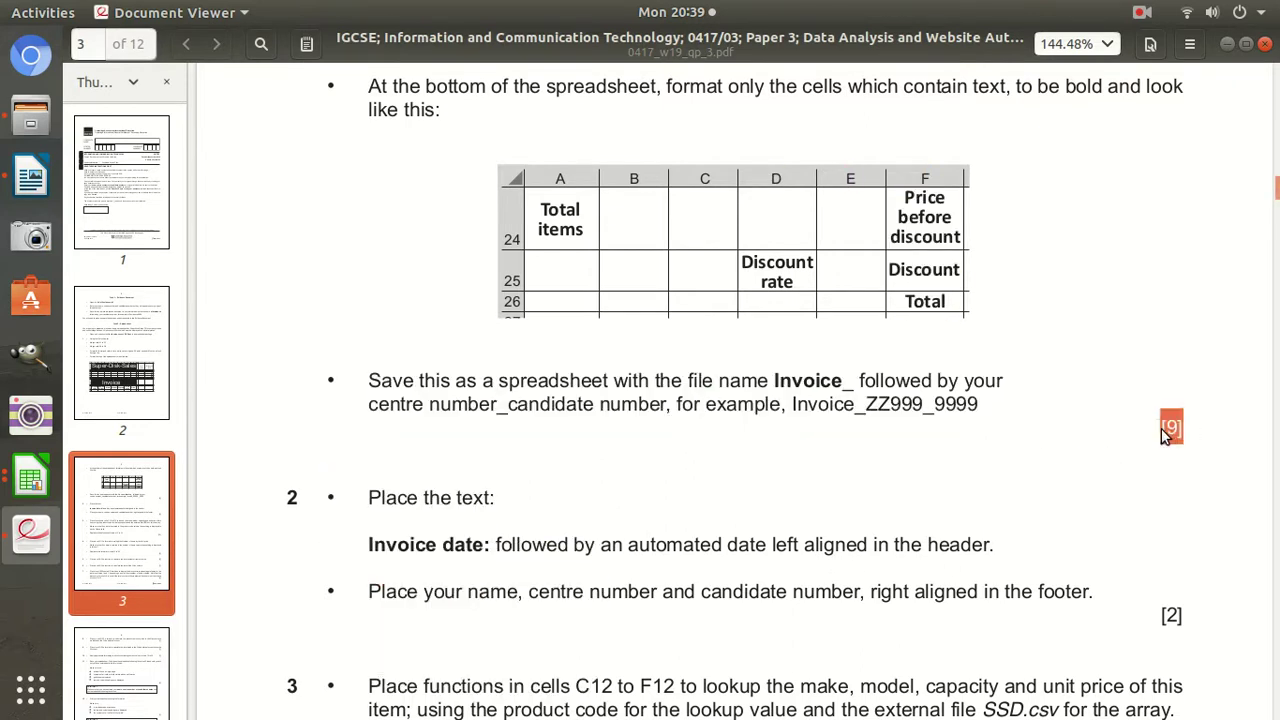
pyautogui.moveTo(491, 546); pyautogui.dragTo(366, 545)
pyautogui.rightClick(368, 546)
pyautogui.click(420, 646)
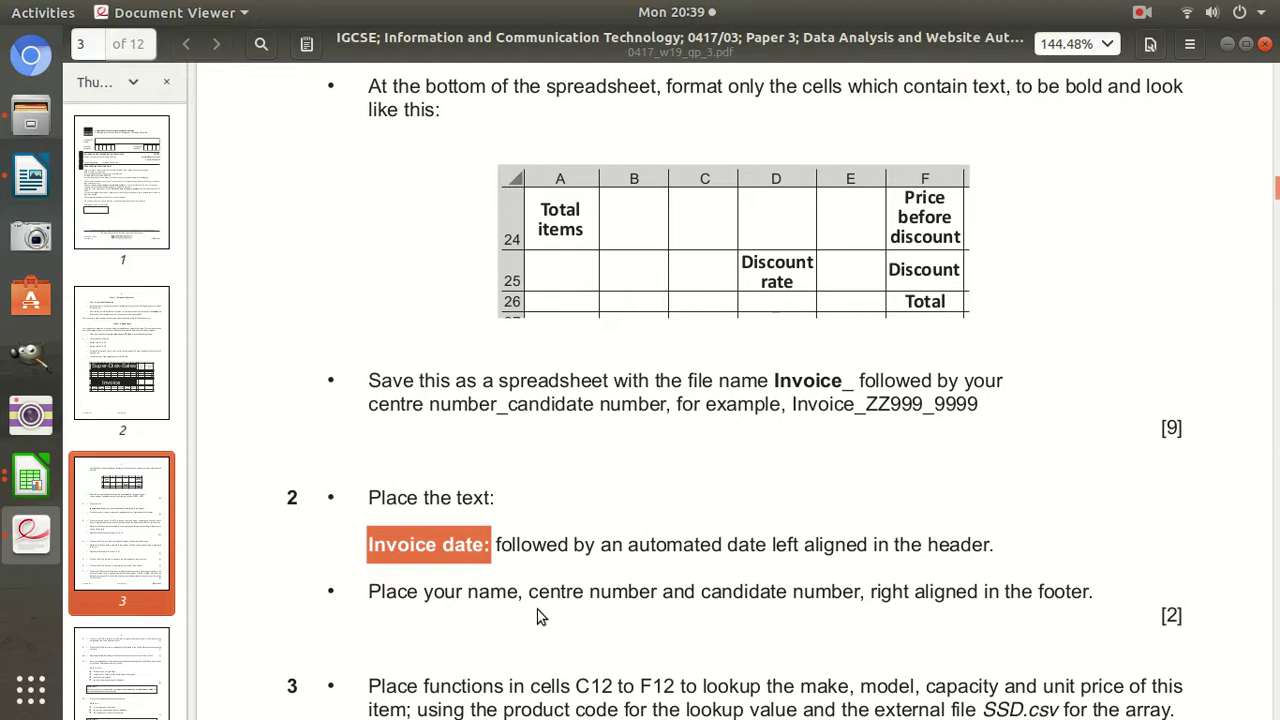
# In the invoice workbook's page header, enter 'Invoice date:' followed by an automatic date in the left section.
pyautogui.click(30, 478)
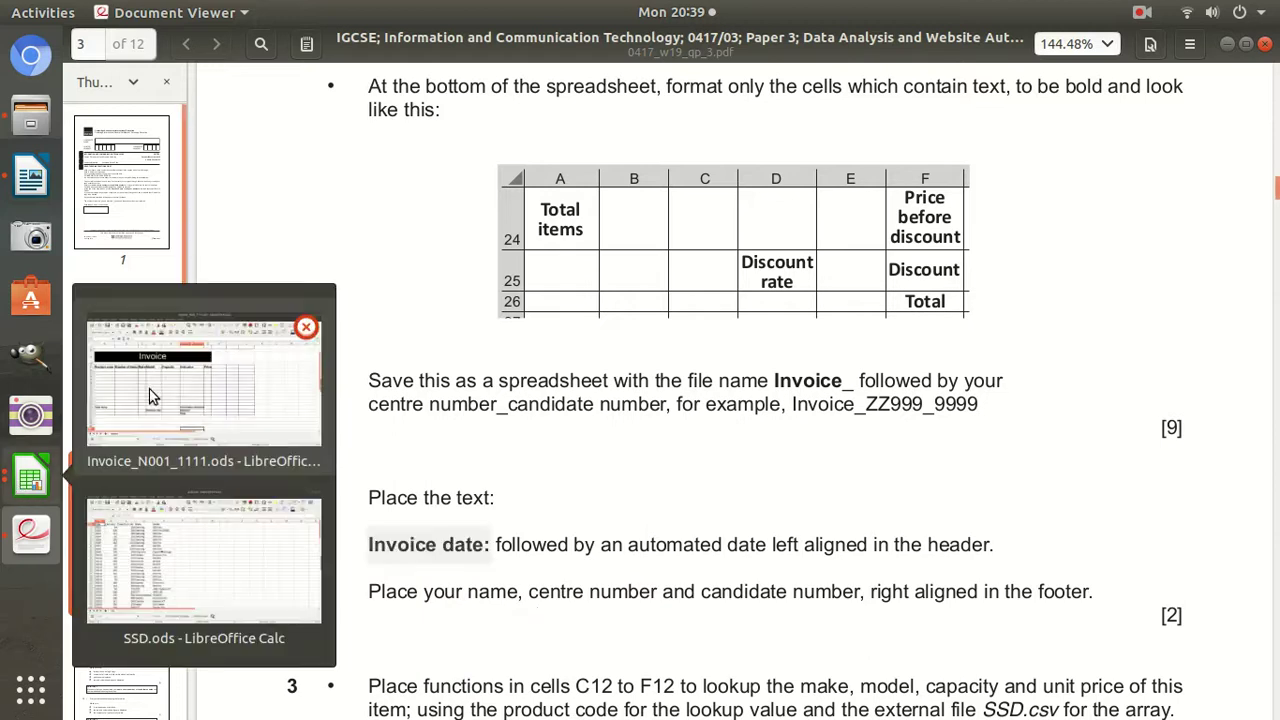
pyautogui.click(163, 400)
pyautogui.click(196, 64)
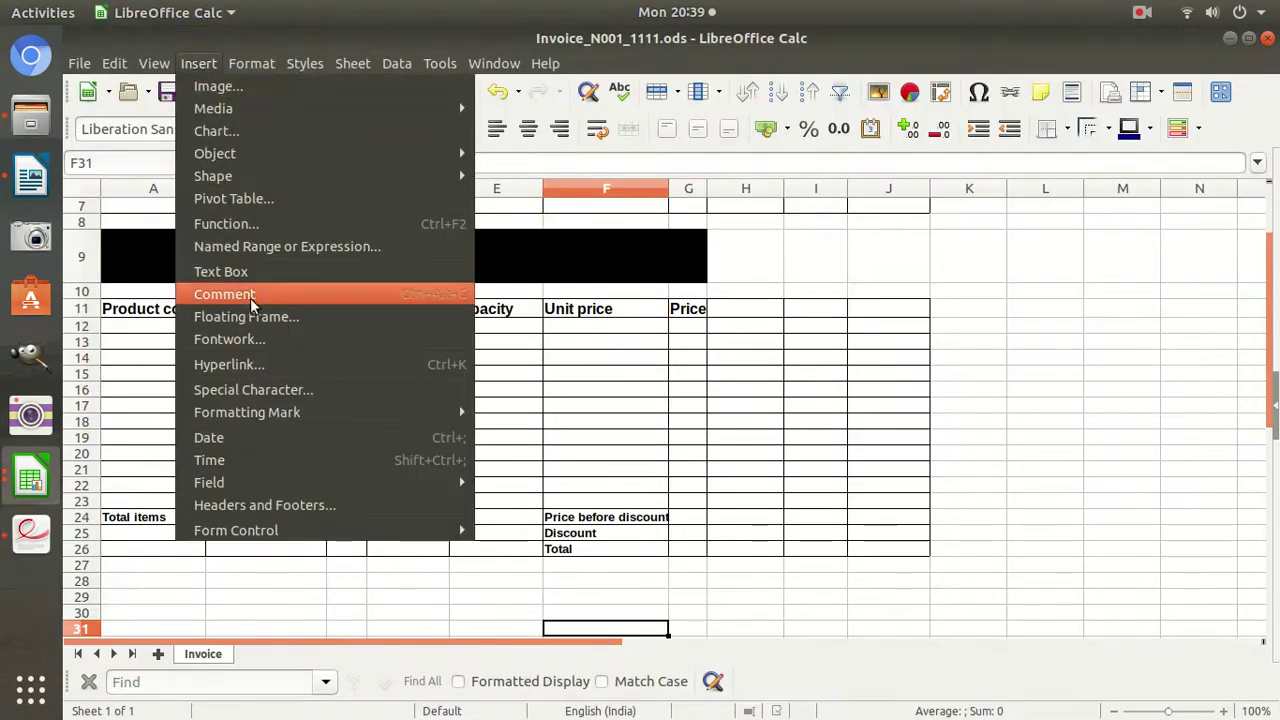
pyautogui.click(258, 506)
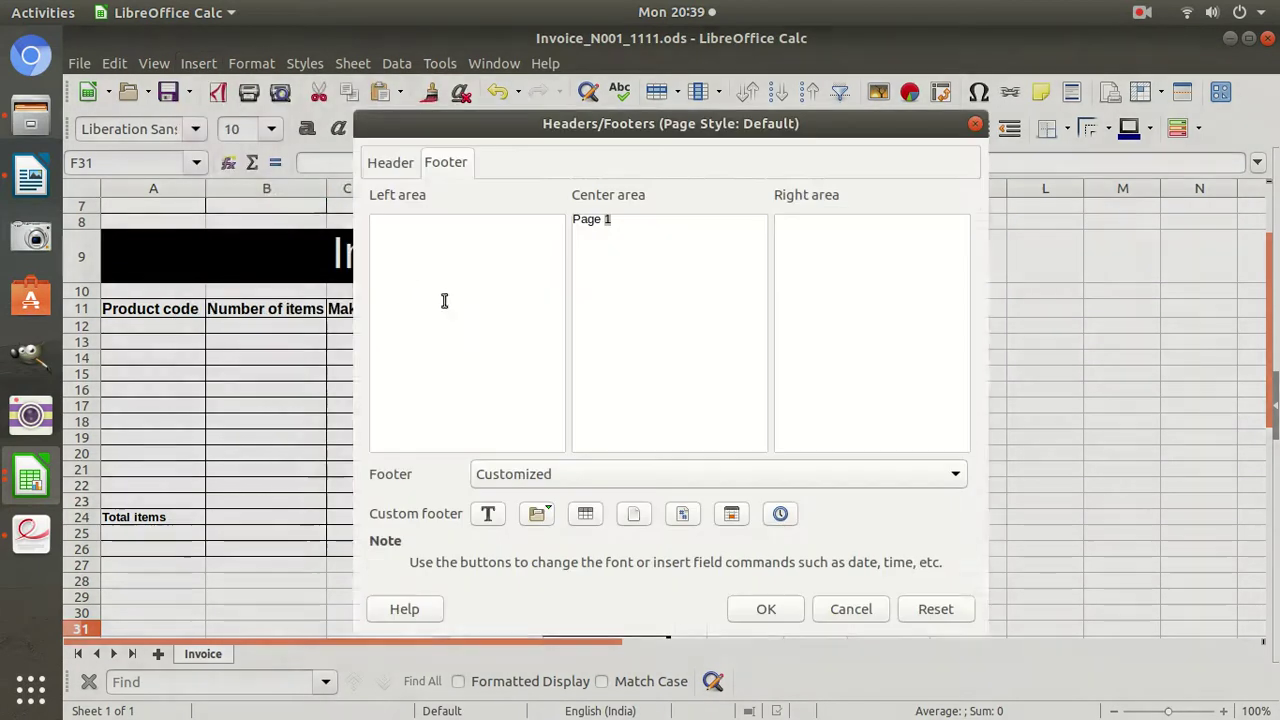
pyautogui.click(380, 163)
pyautogui.click(424, 222)
pyautogui.write('Invoice date:')
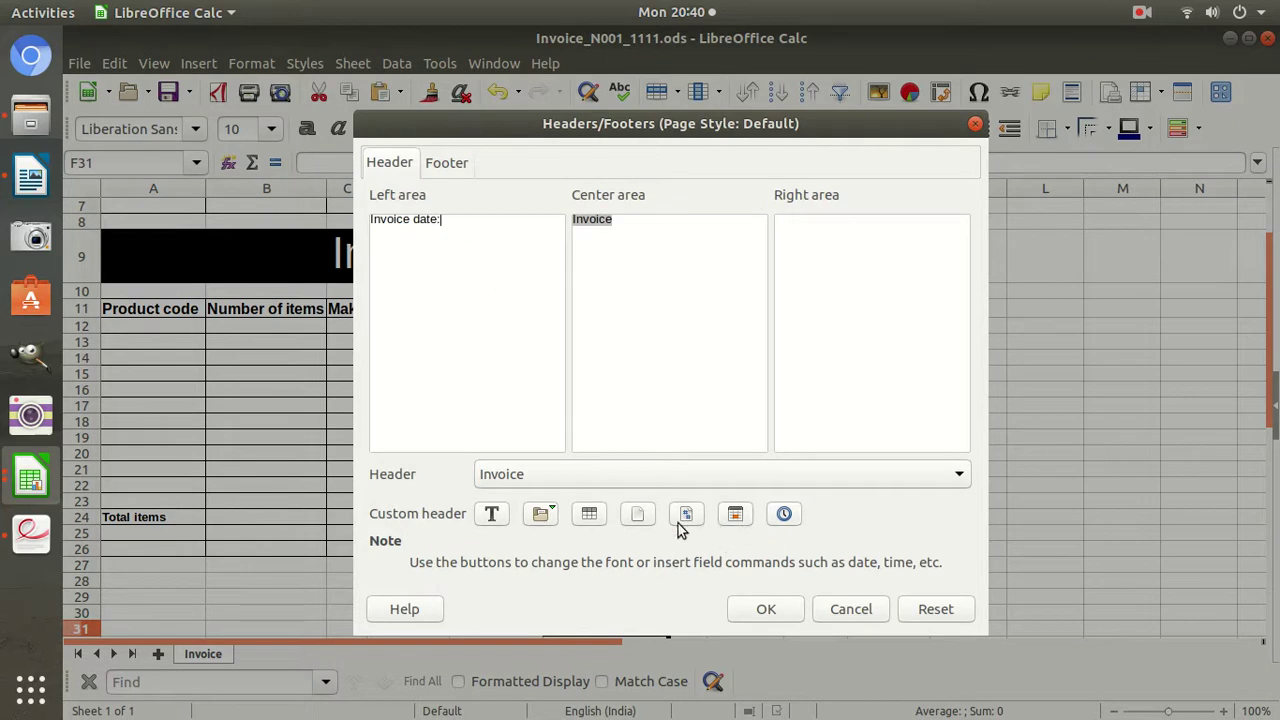
pyautogui.click(735, 514)
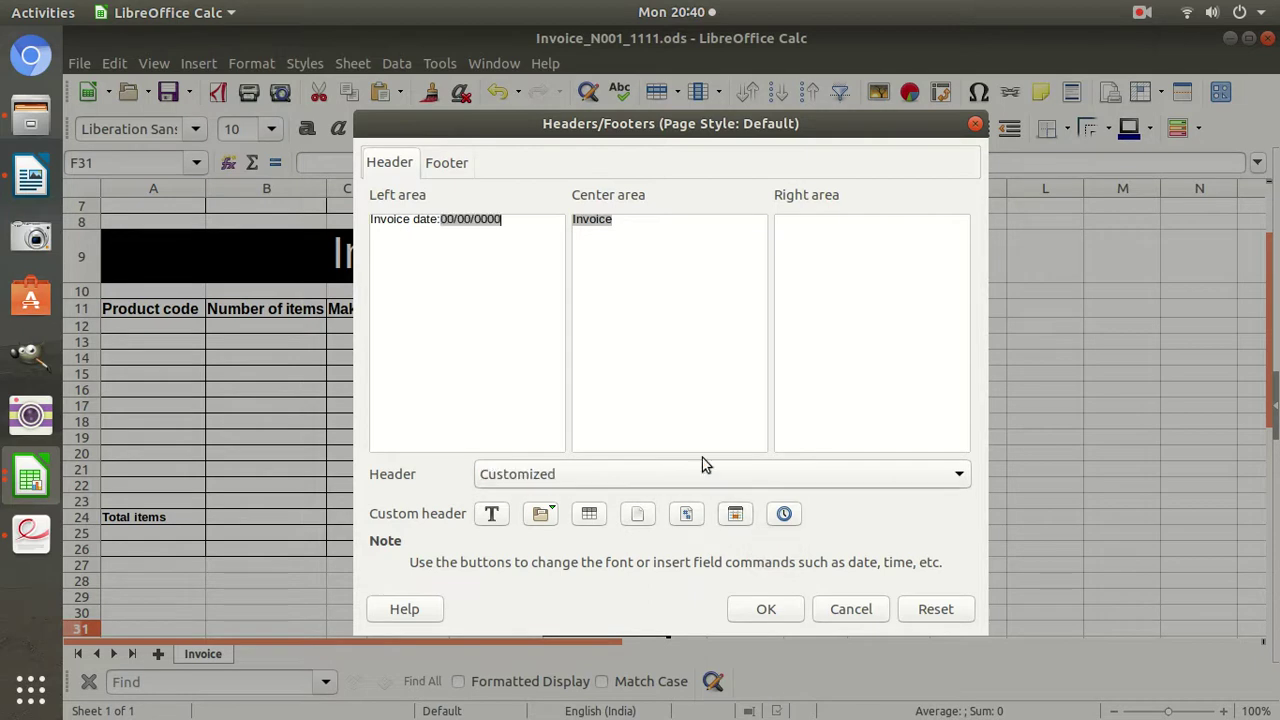
pyautogui.click(797, 610)
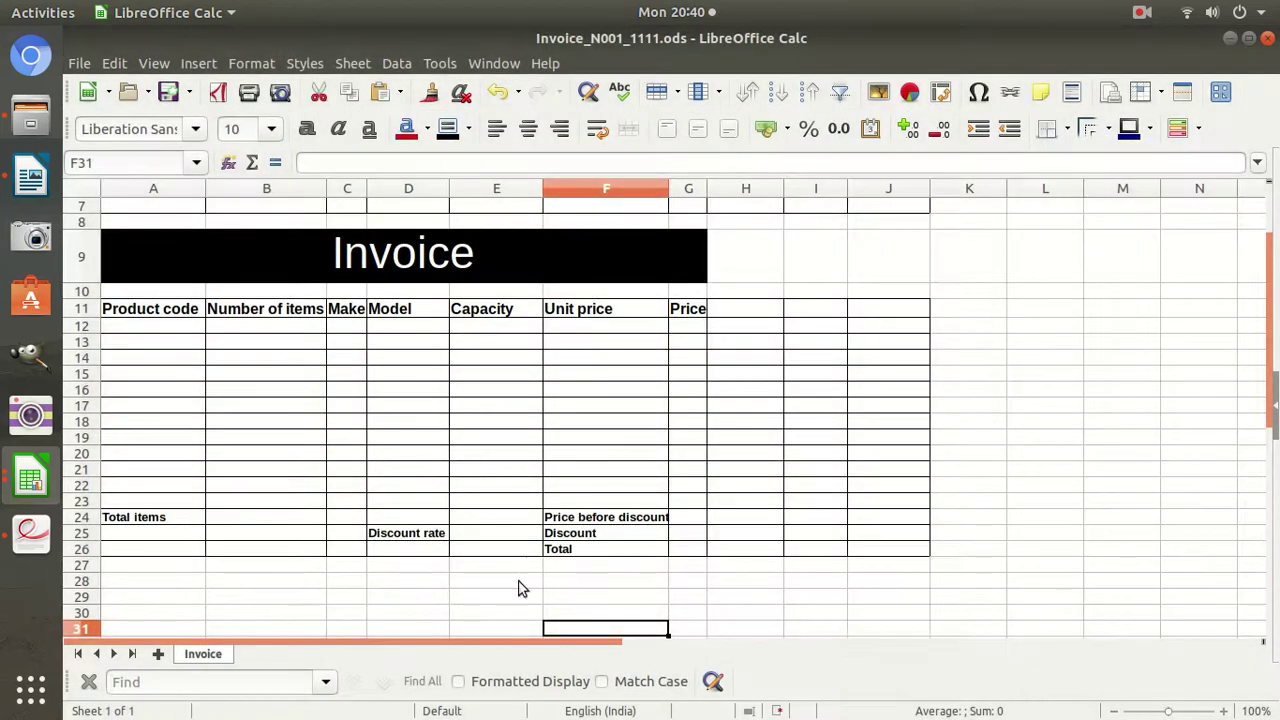
# Read the next task in the exam paper, then reopen the invoice's Headers and Footers settings.
pyautogui.click(31, 533)
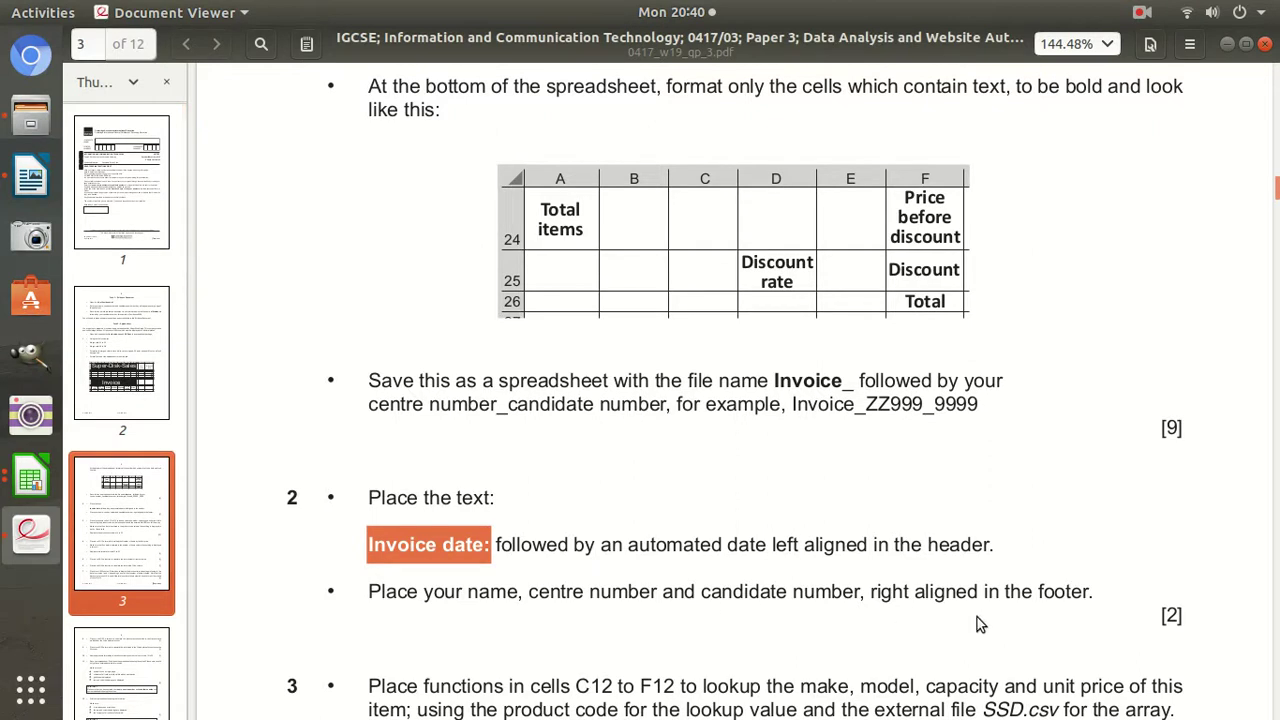
pyautogui.click(31, 478)
pyautogui.click(203, 400)
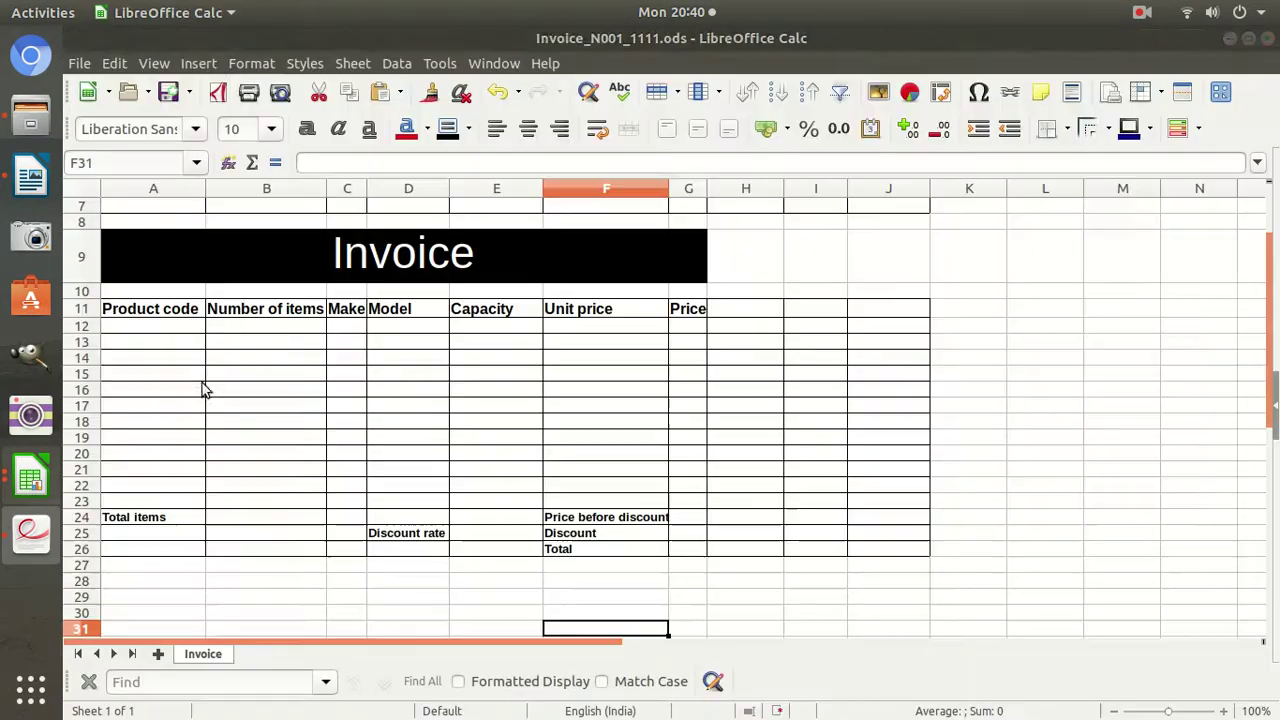
pyautogui.click(197, 63)
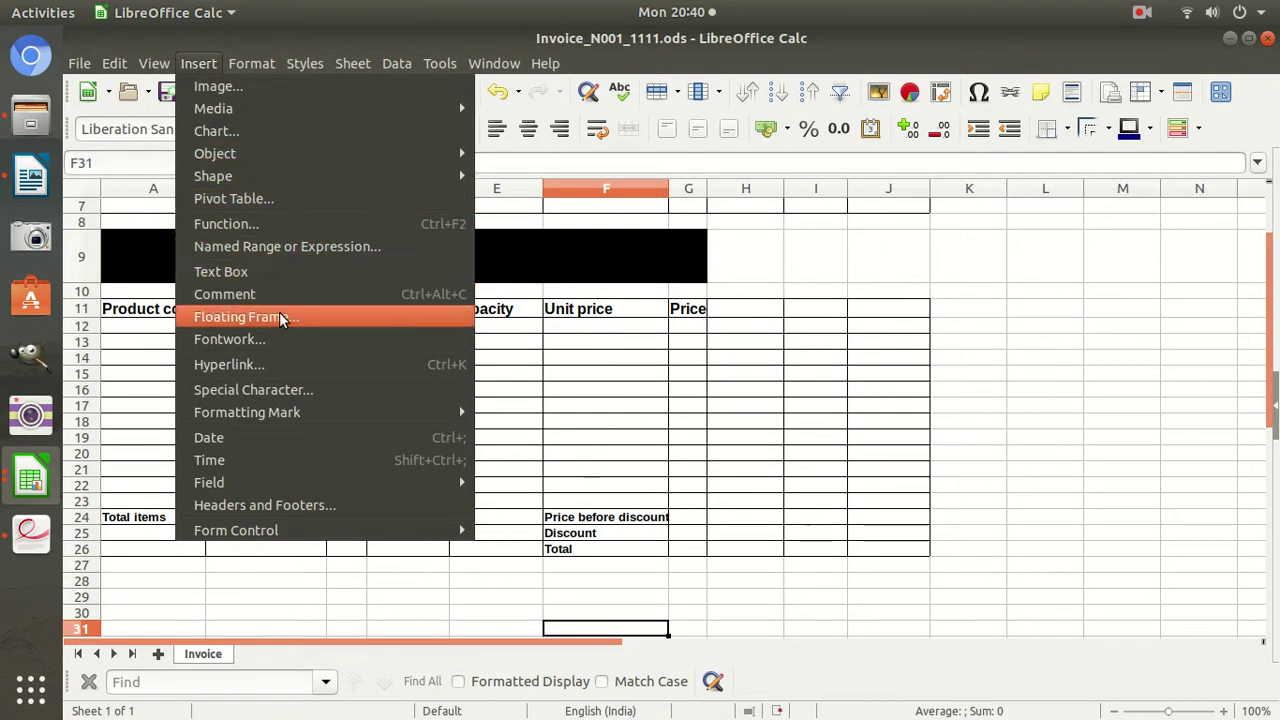
pyautogui.moveTo(255, 64)
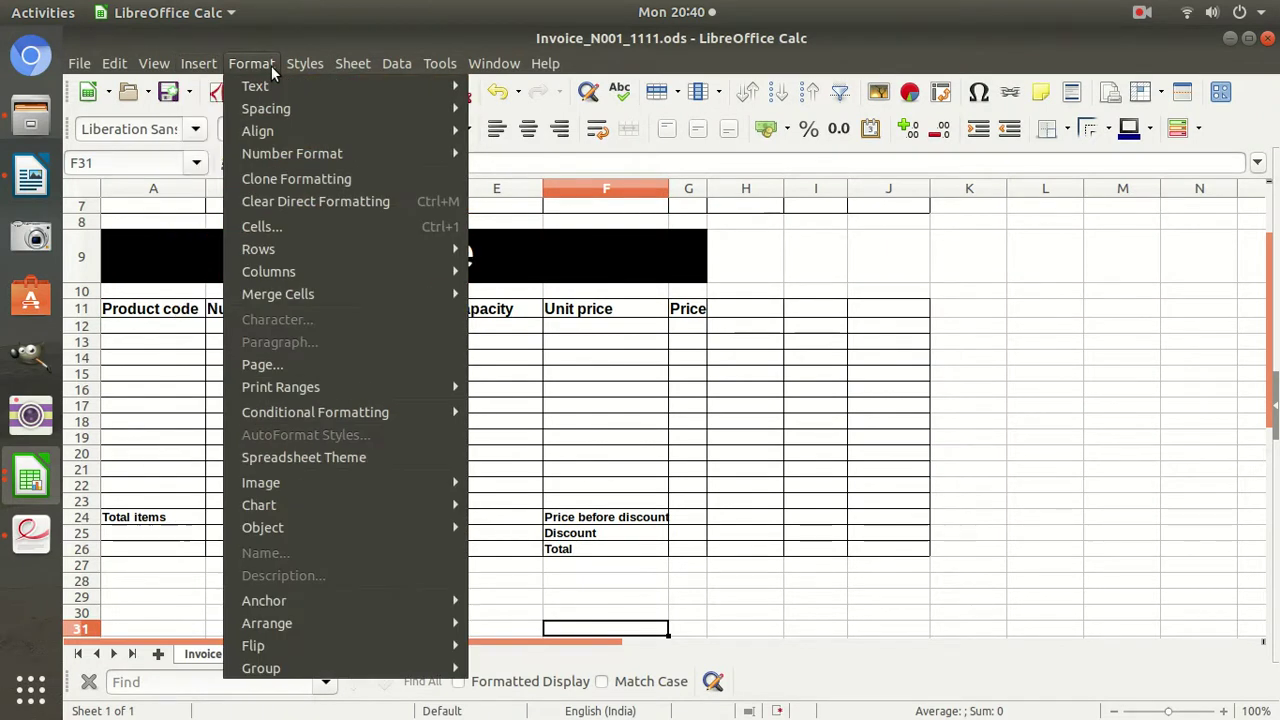
pyautogui.moveTo(214, 64)
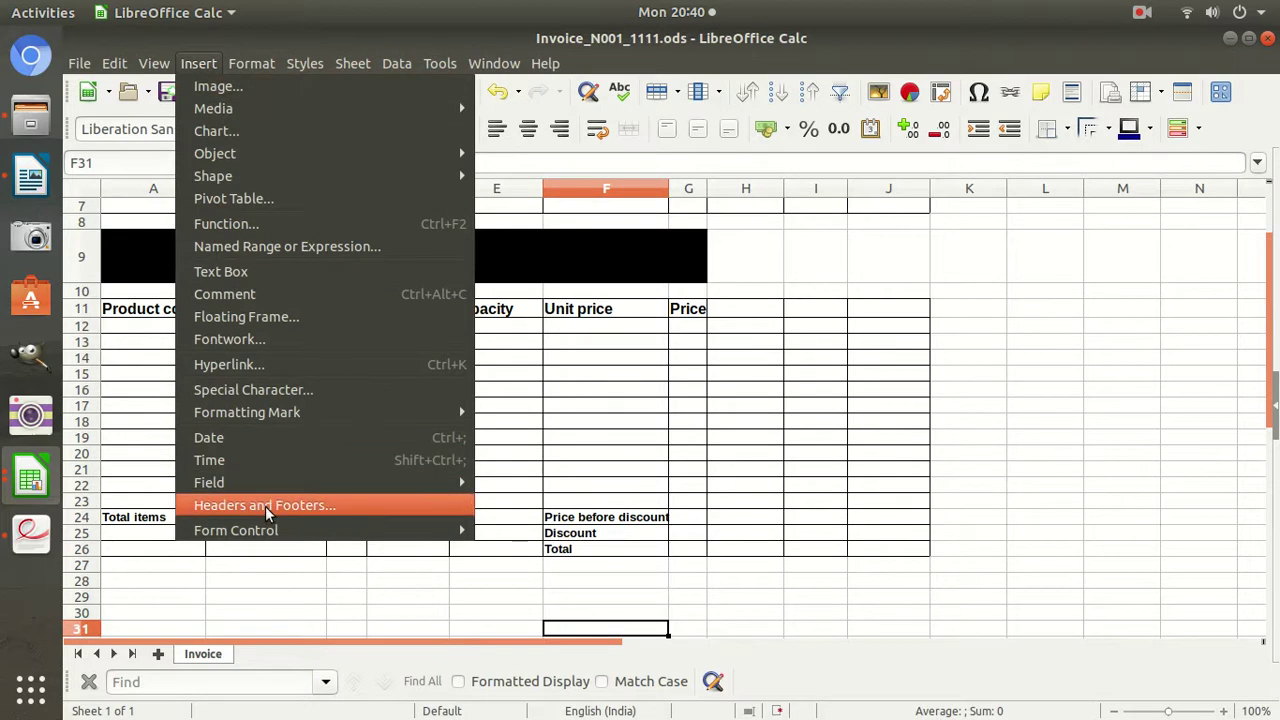
pyautogui.click(268, 510)
# Copy the required footer details from the exam paper into the footer's right area.
pyautogui.click(446, 162)
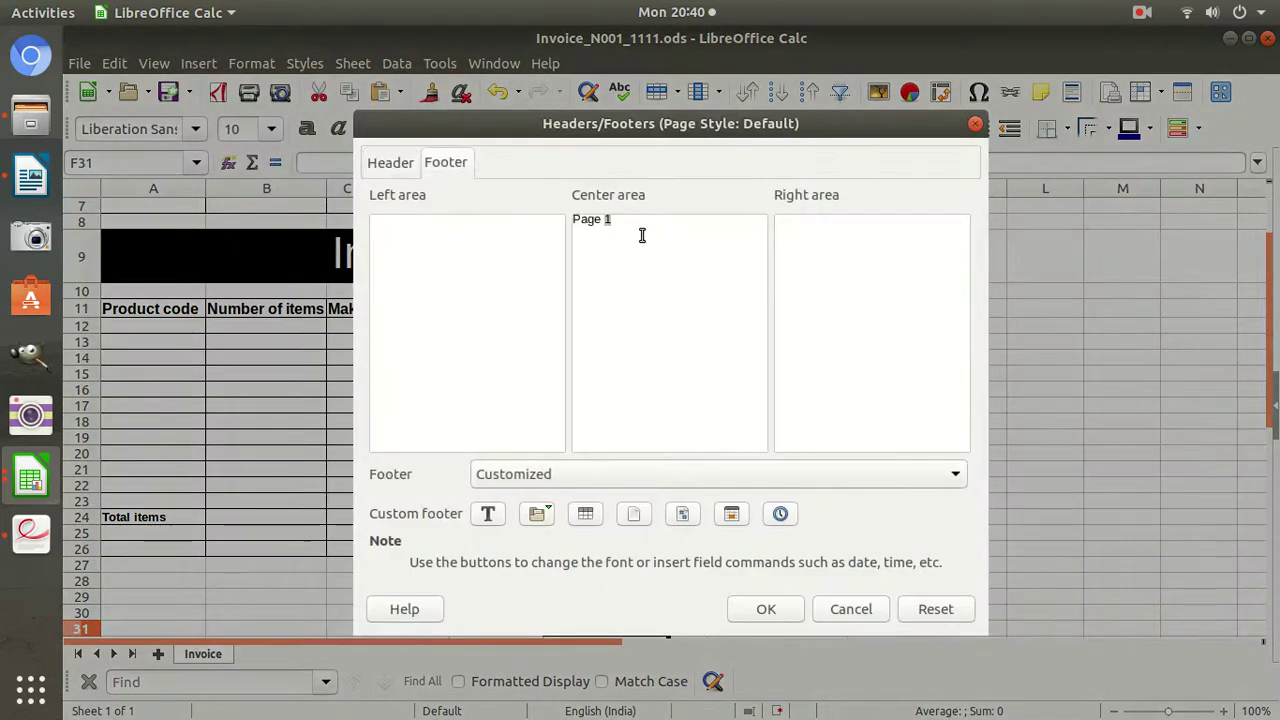
pyautogui.tripleClick(574, 221)
pyautogui.click(30, 533)
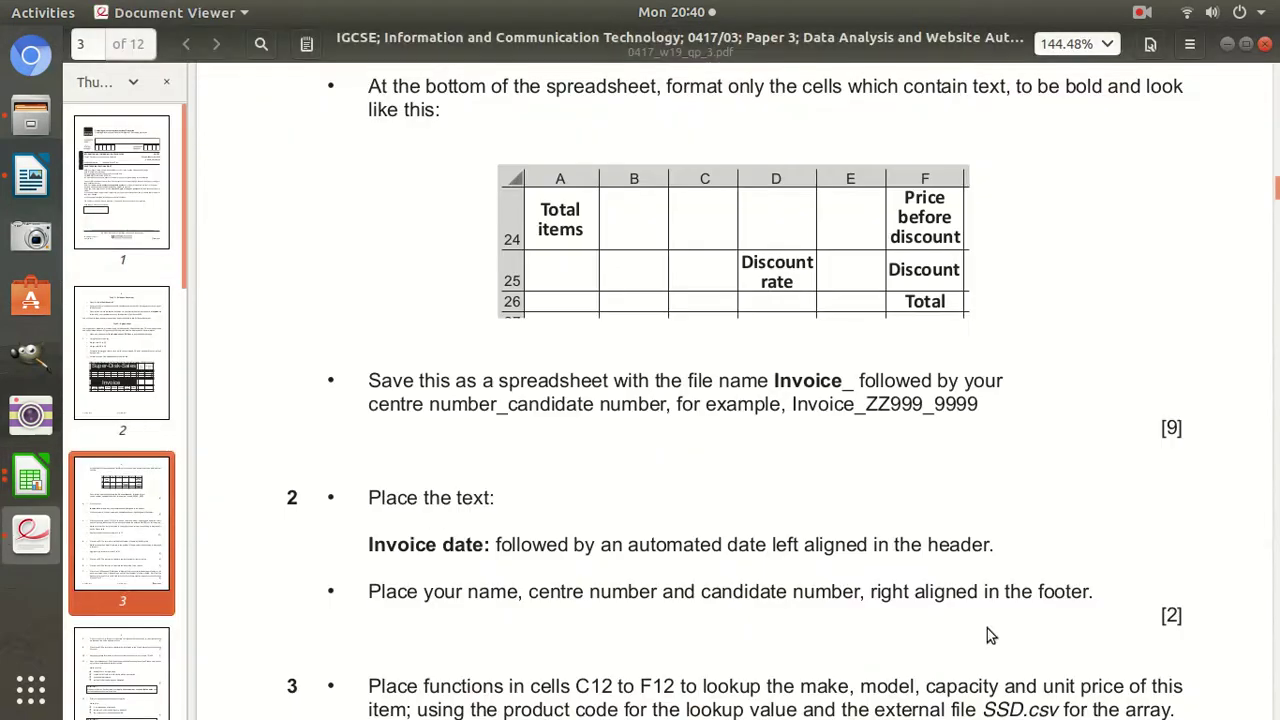
pyautogui.moveTo(464, 592); pyautogui.dragTo(858, 595)
pyautogui.hotkey('ctrl', 'c')
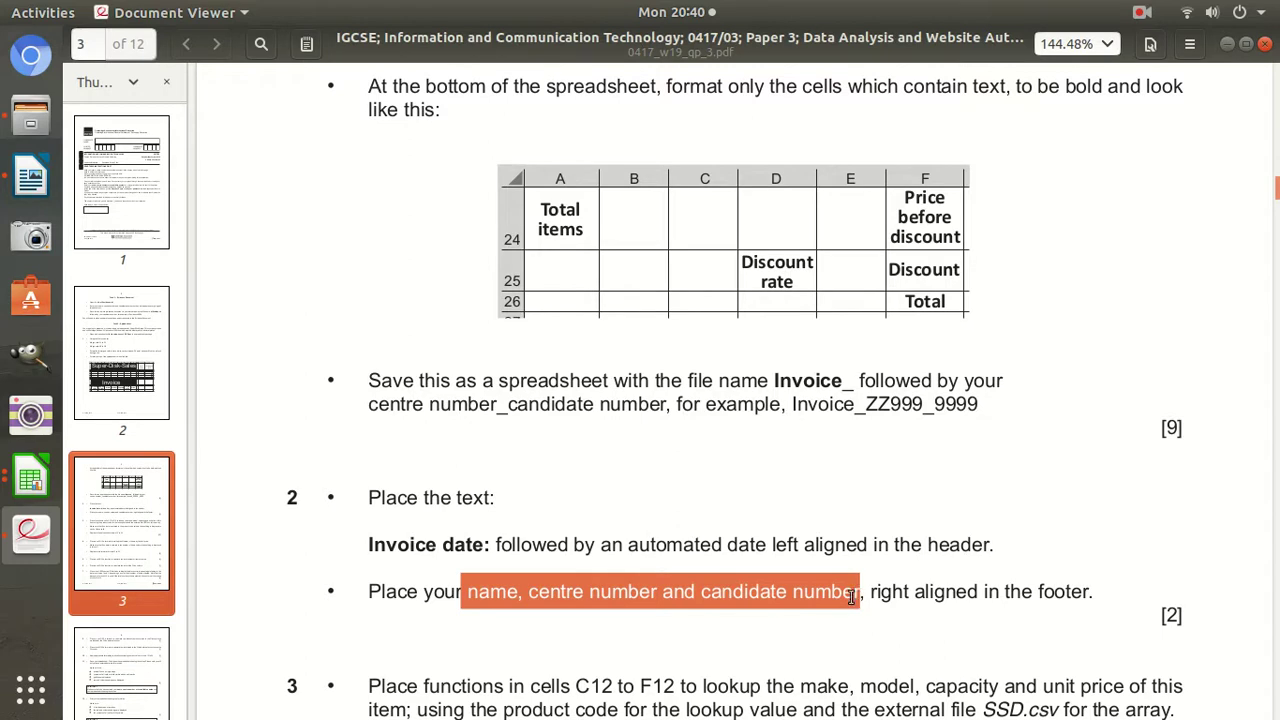
pyautogui.click(40, 482)
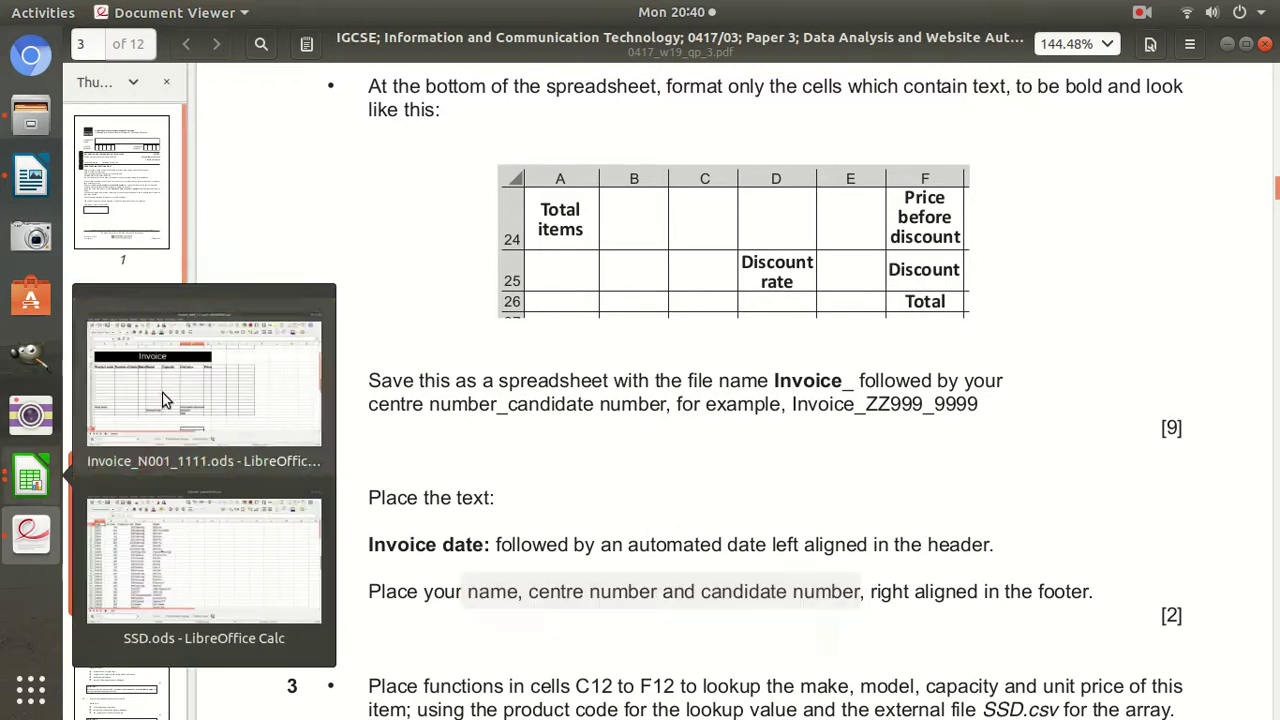
pyautogui.click(153, 399)
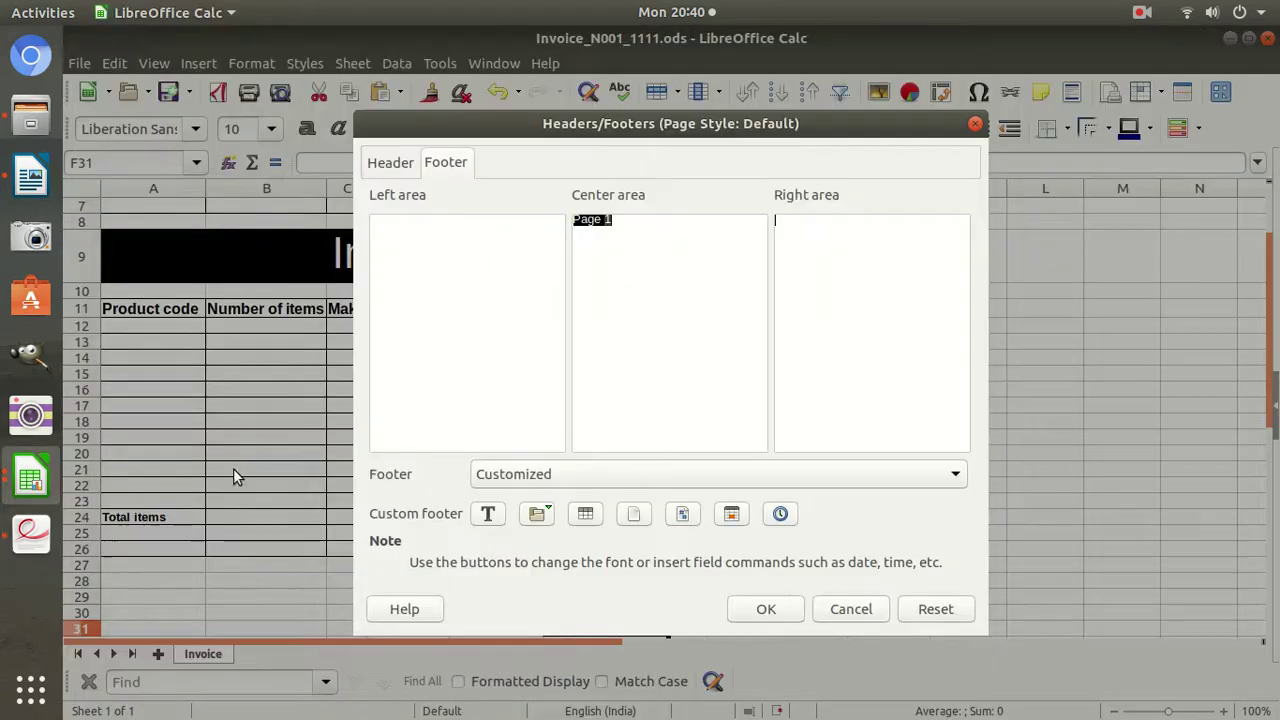
pyautogui.click(808, 233)
pyautogui.hotkey('ctrl', 'v')
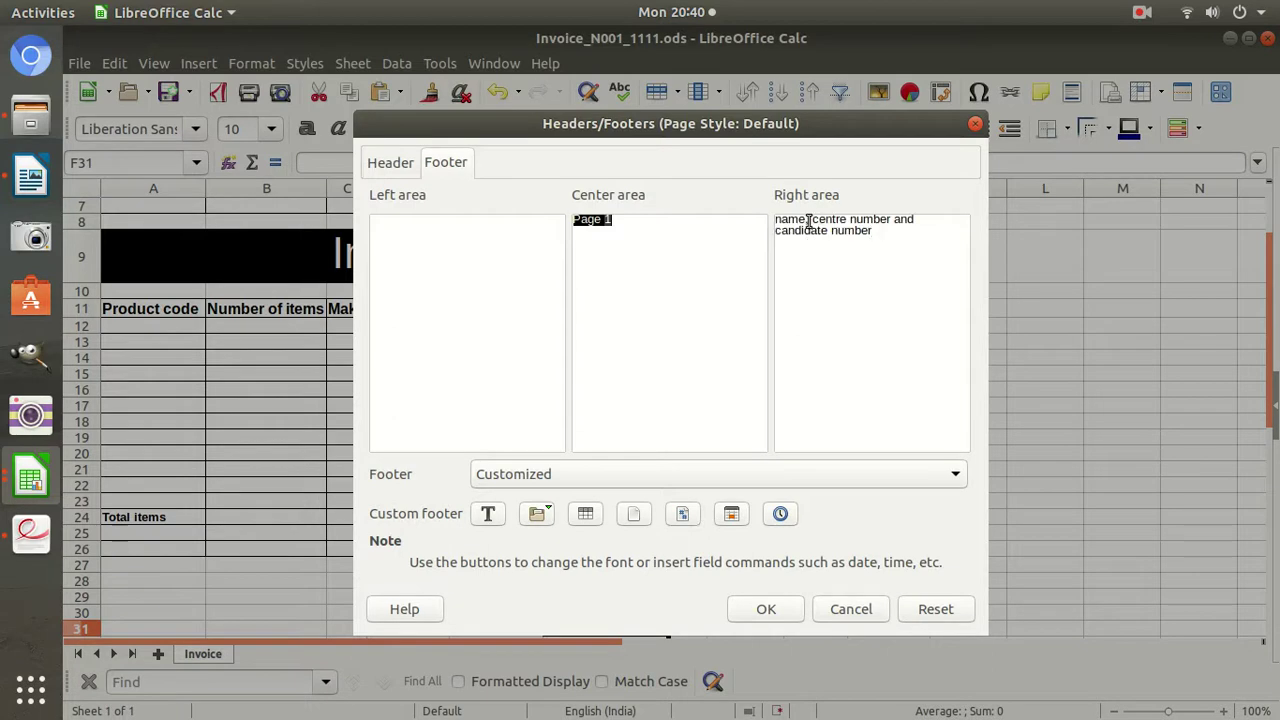
# Replace the placeholder phrases with the candidate's name, centre number and candidate number, and confirm the footer.
pyautogui.moveTo(808, 222); pyautogui.dragTo(717, 197)
pyautogui.press('Right')
pyautogui.press('Right')
pyautogui.hotkey('shift', 'Right')
pyautogui.hotkey('shift', 'Right')
pyautogui.hotkey('shift', 'Right')
pyautogui.hotkey('shift', 'Right')
pyautogui.hotkey('shift', 'Right')
pyautogui.hotkey('shift', 'Right')
pyautogui.hotkey('shift', 'Right')
pyautogui.hotkey('shift', 'Right')
pyautogui.hotkey('shift', 'Right')
pyautogui.hotkey('shift', 'Right')
pyautogui.write('N')
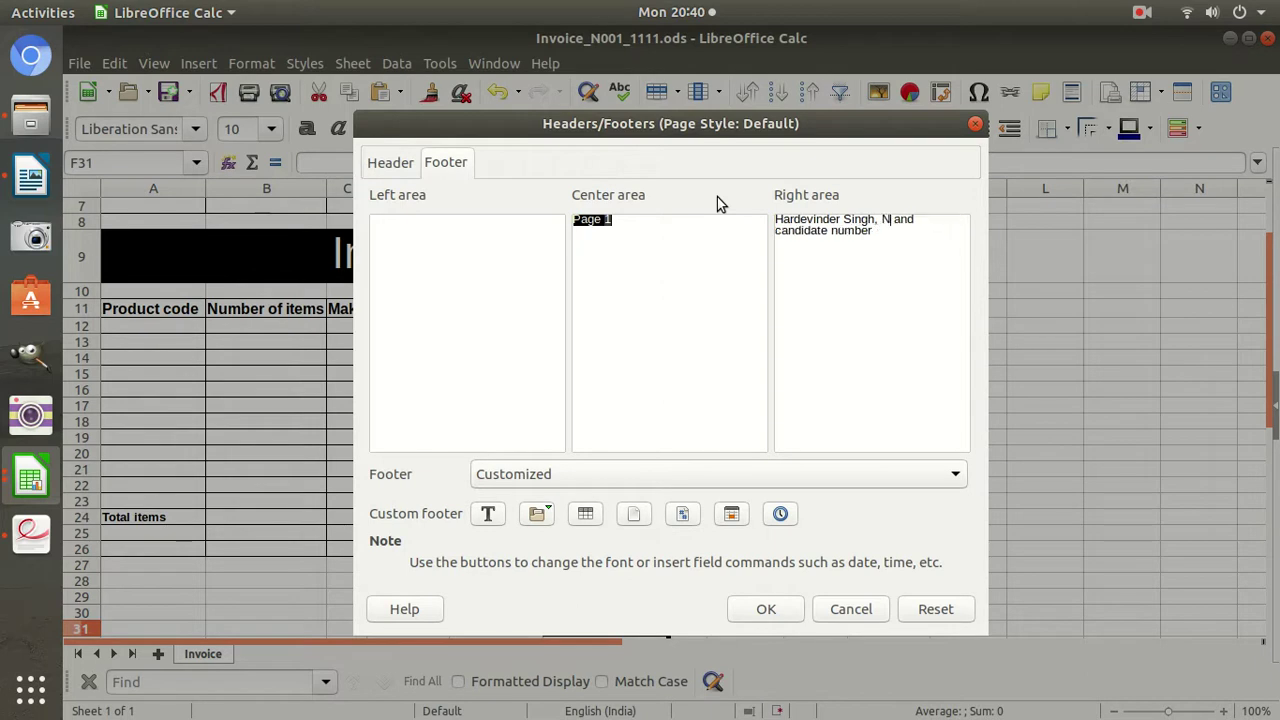
pyautogui.write('001')
pyautogui.hotkey('ctrl', 'shift', 'End')
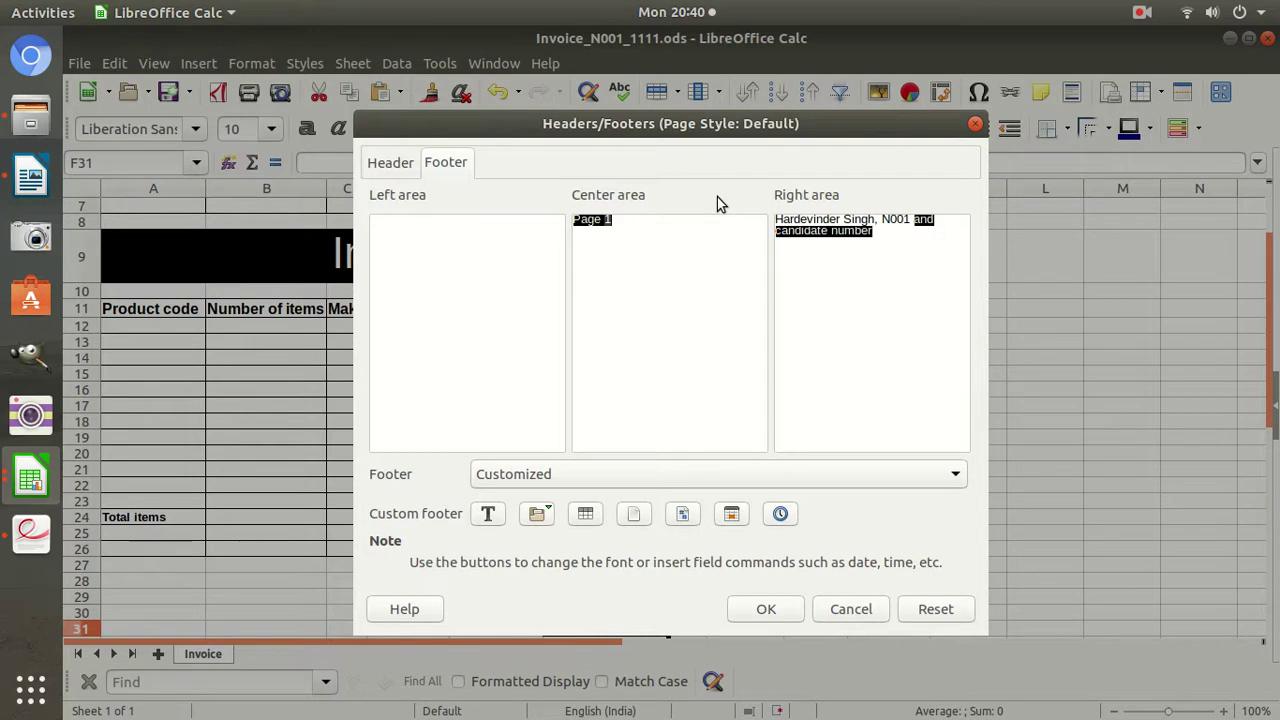
pyautogui.write('1')
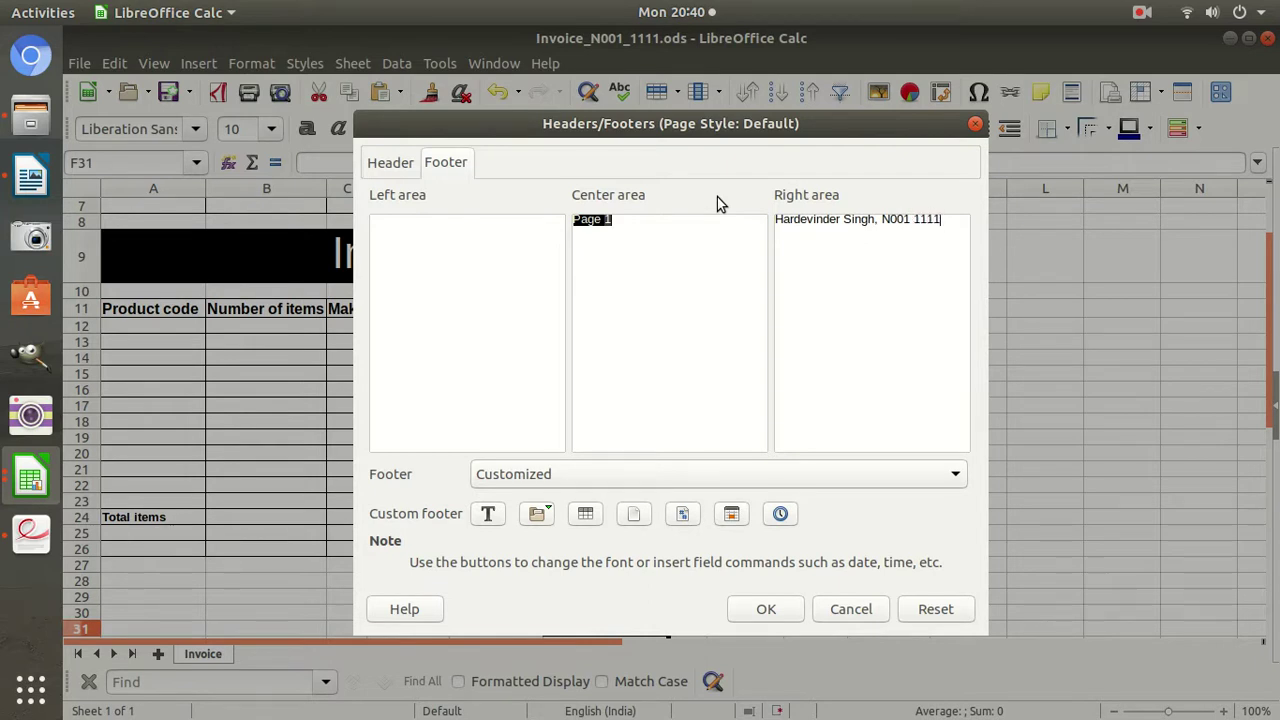
pyautogui.write('111')
pyautogui.click(766, 609)
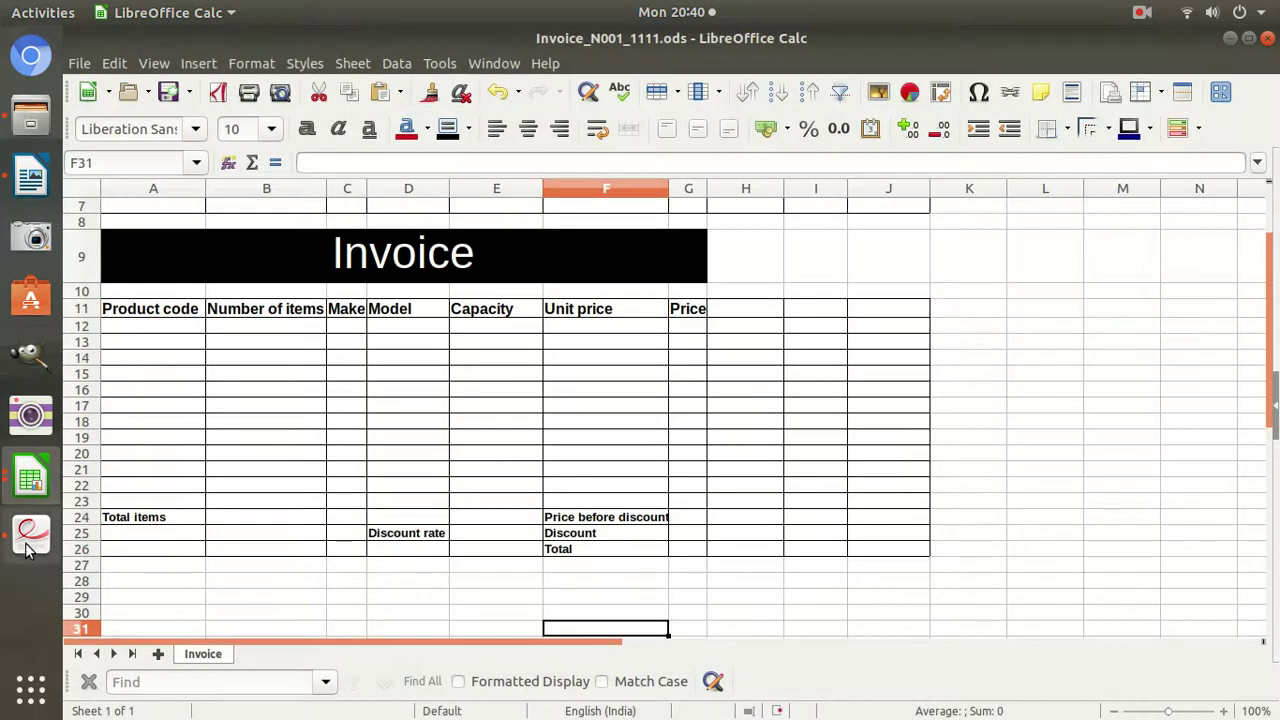
pyautogui.click(40, 528)
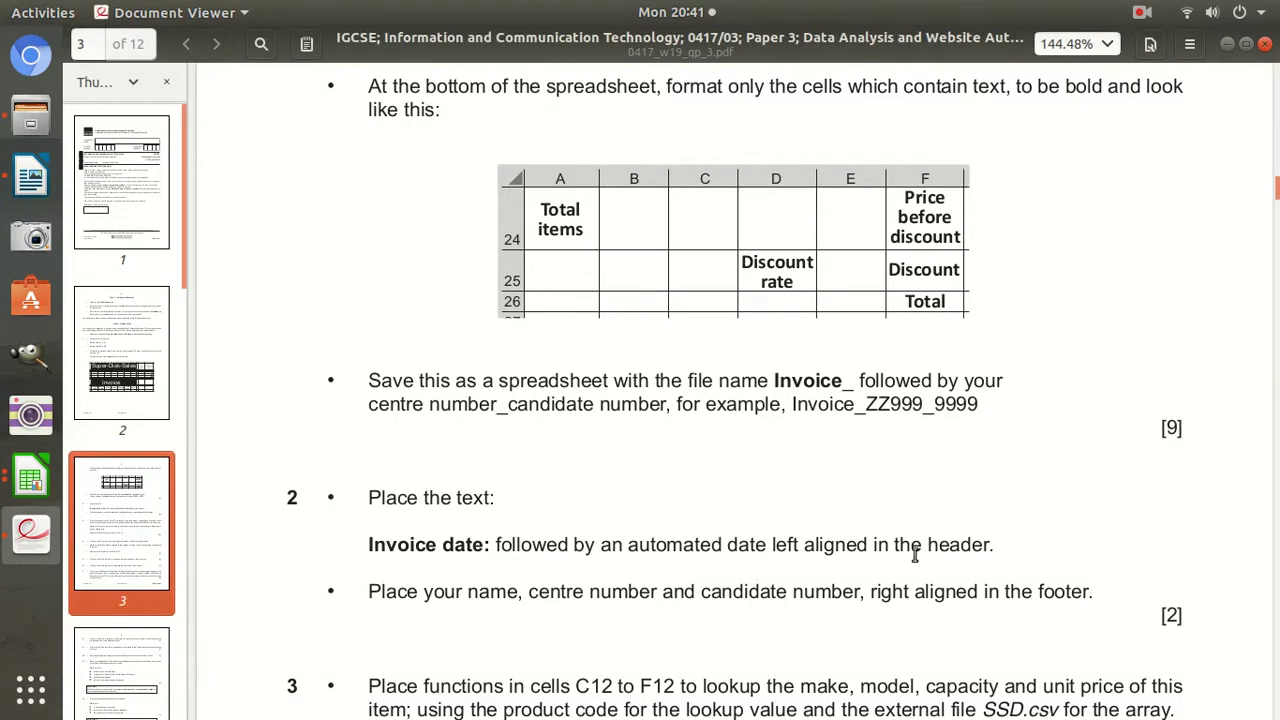
# Highlight the footer question's [2] mark and scroll down to question 3's lookup instructions.
pyautogui.doubleClick(1168, 619)
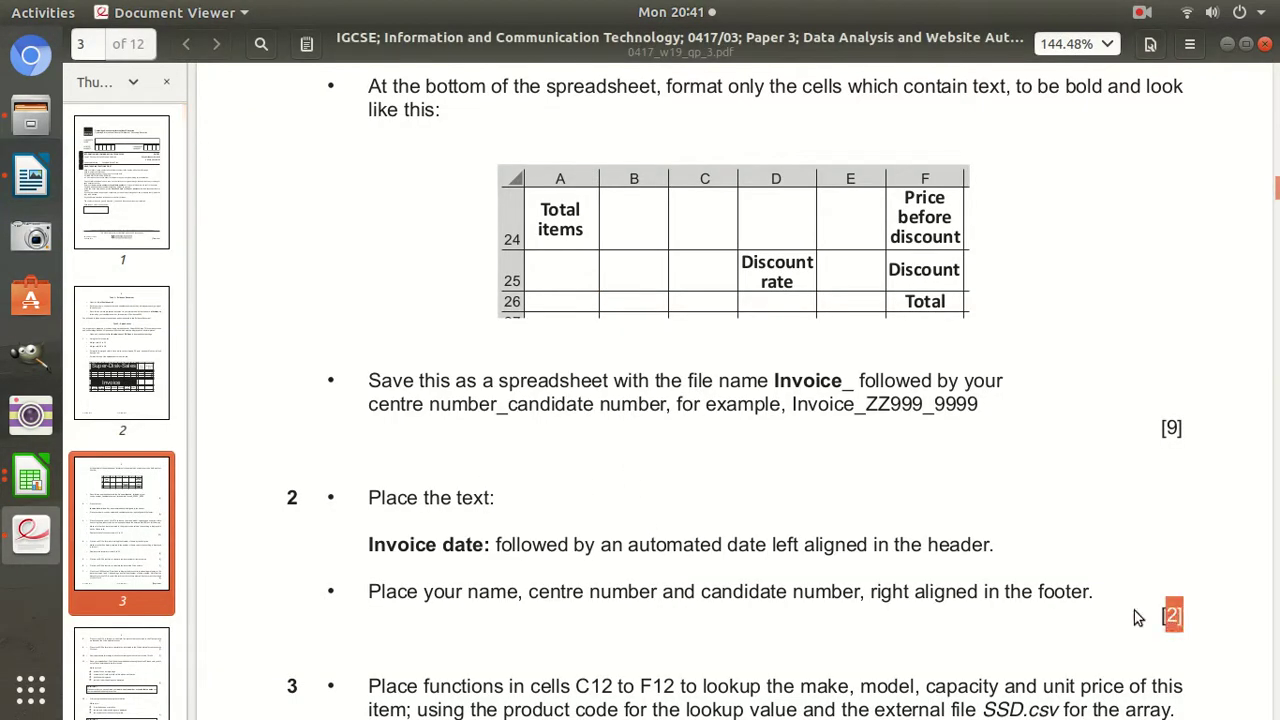
pyautogui.scroll(-4, 955, 579)
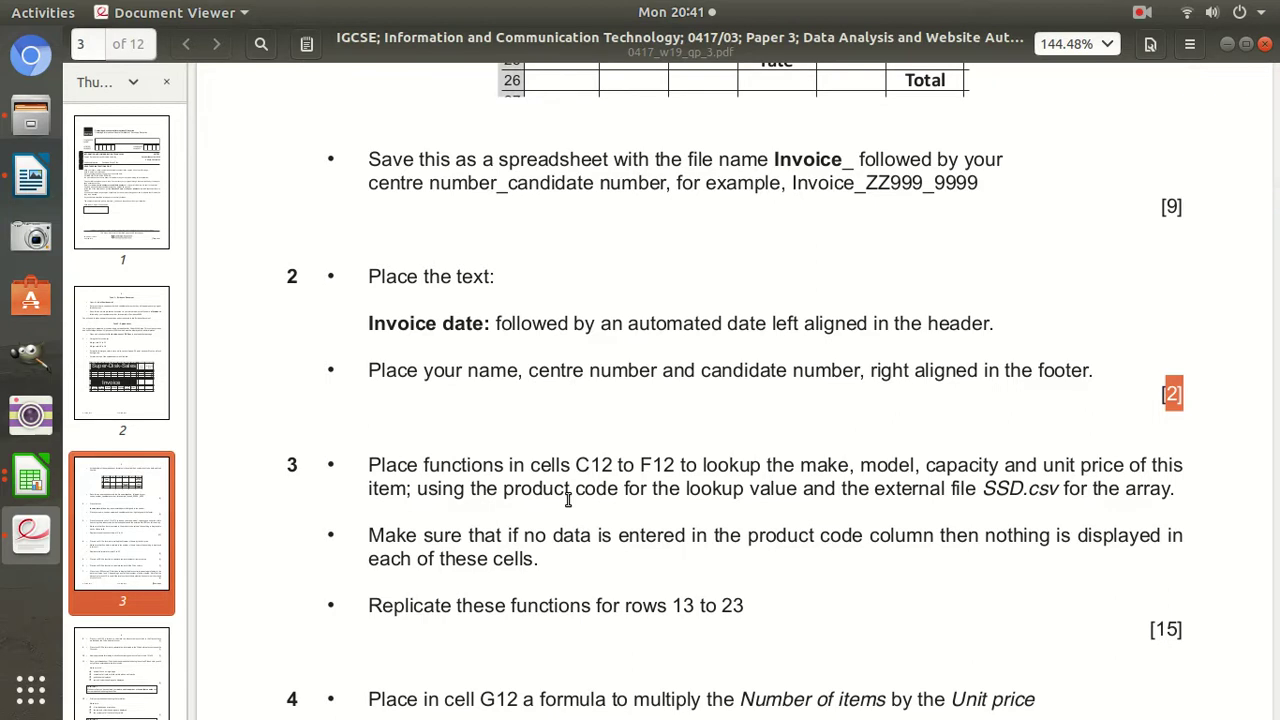
pyautogui.click(30, 479)
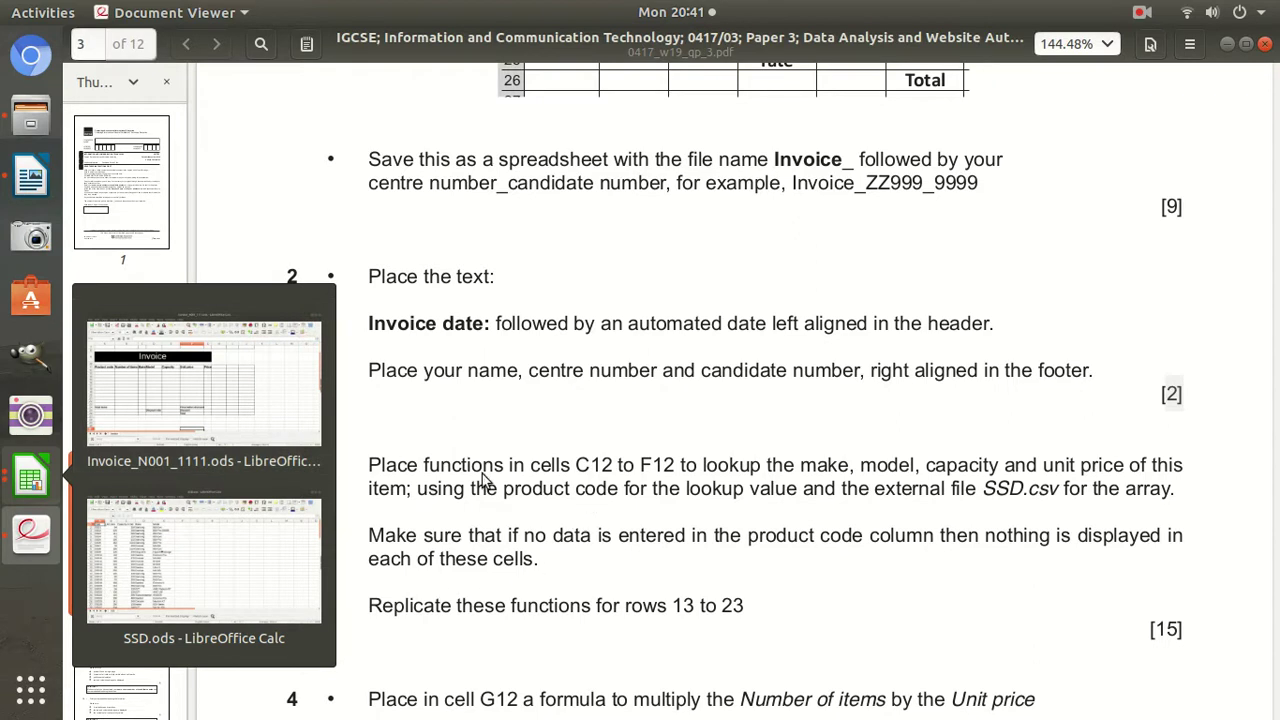
# In the invoice, review product code cell A12 and the Make, Model, Capacity and Unit price cells C12–F12.
pyautogui.click(220, 410)
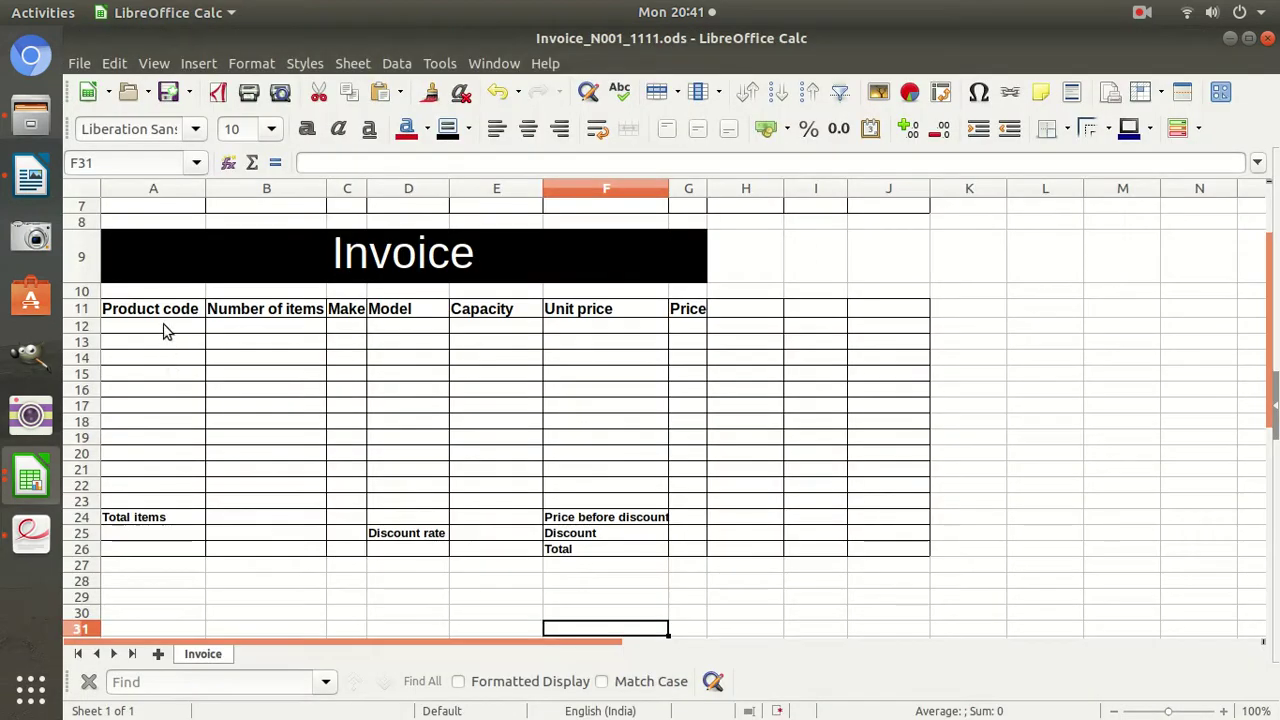
pyautogui.click(166, 333)
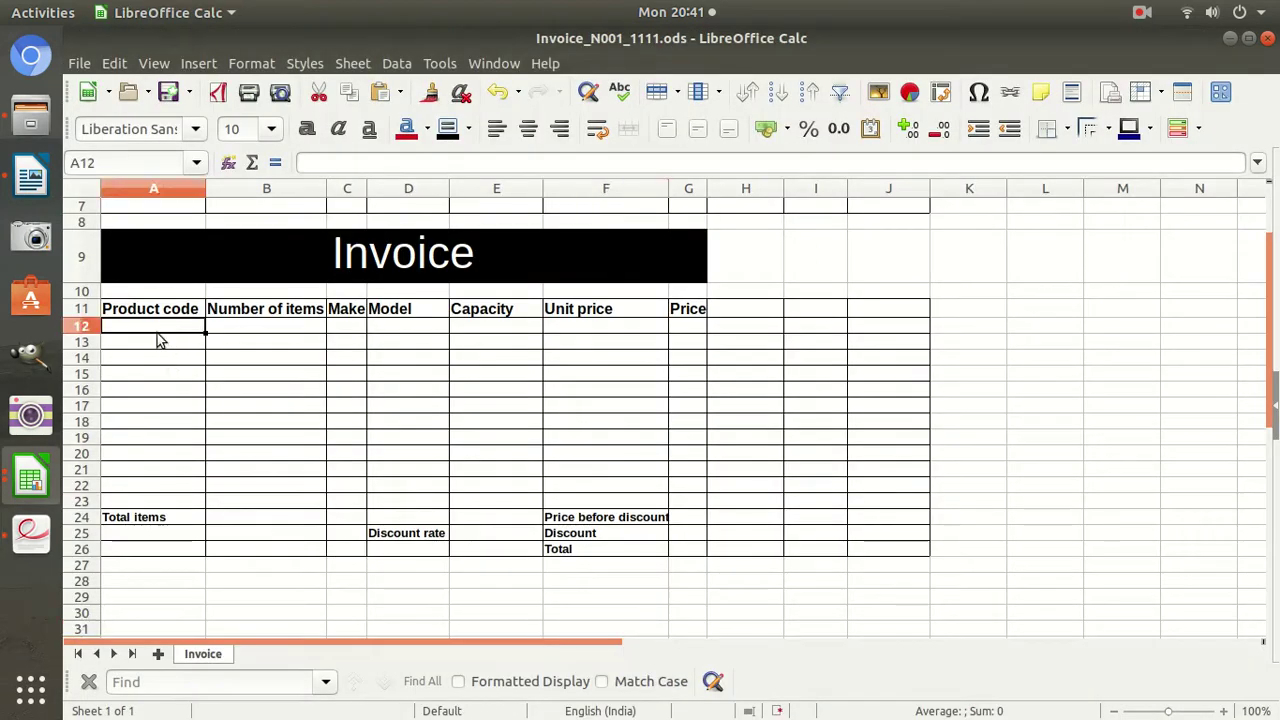
pyautogui.press('Tab')
pyautogui.press('Tab')
pyautogui.press('Tab')
pyautogui.press('Tab')
pyautogui.press('Tab')
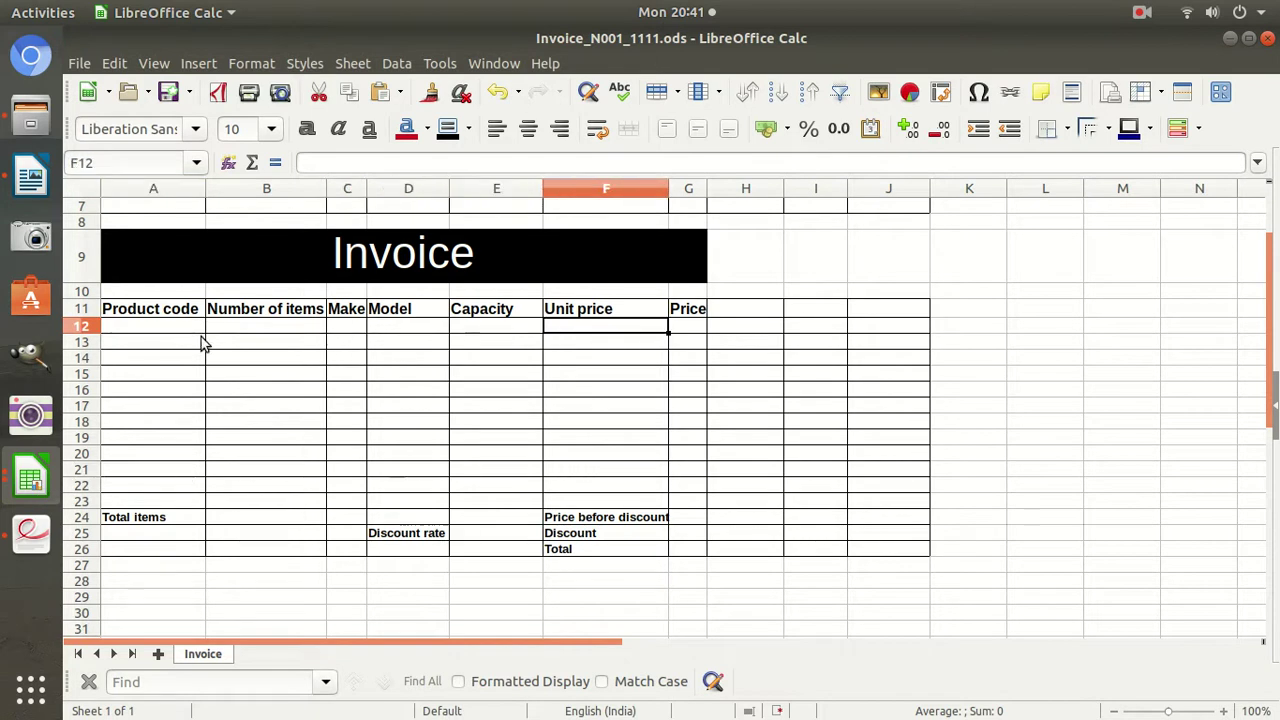
pyautogui.click(345, 328)
pyautogui.click(391, 330)
pyautogui.click(486, 329)
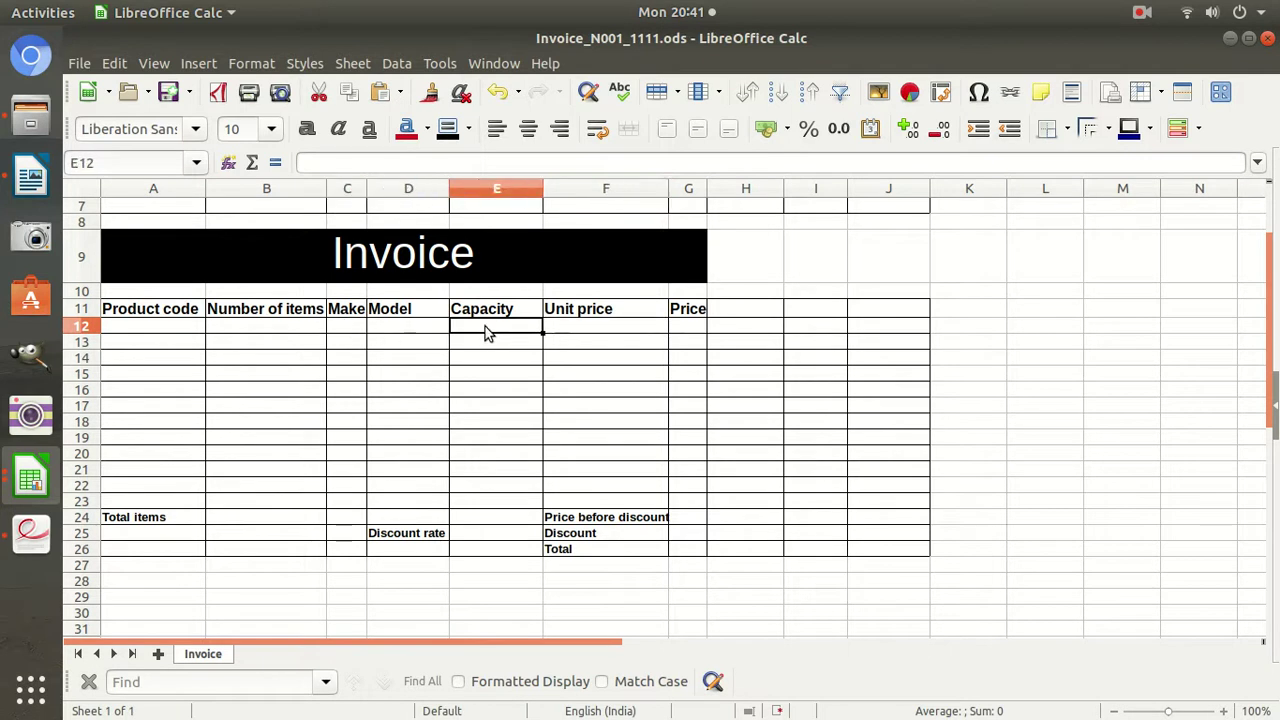
pyautogui.click(586, 328)
pyautogui.click(29, 472)
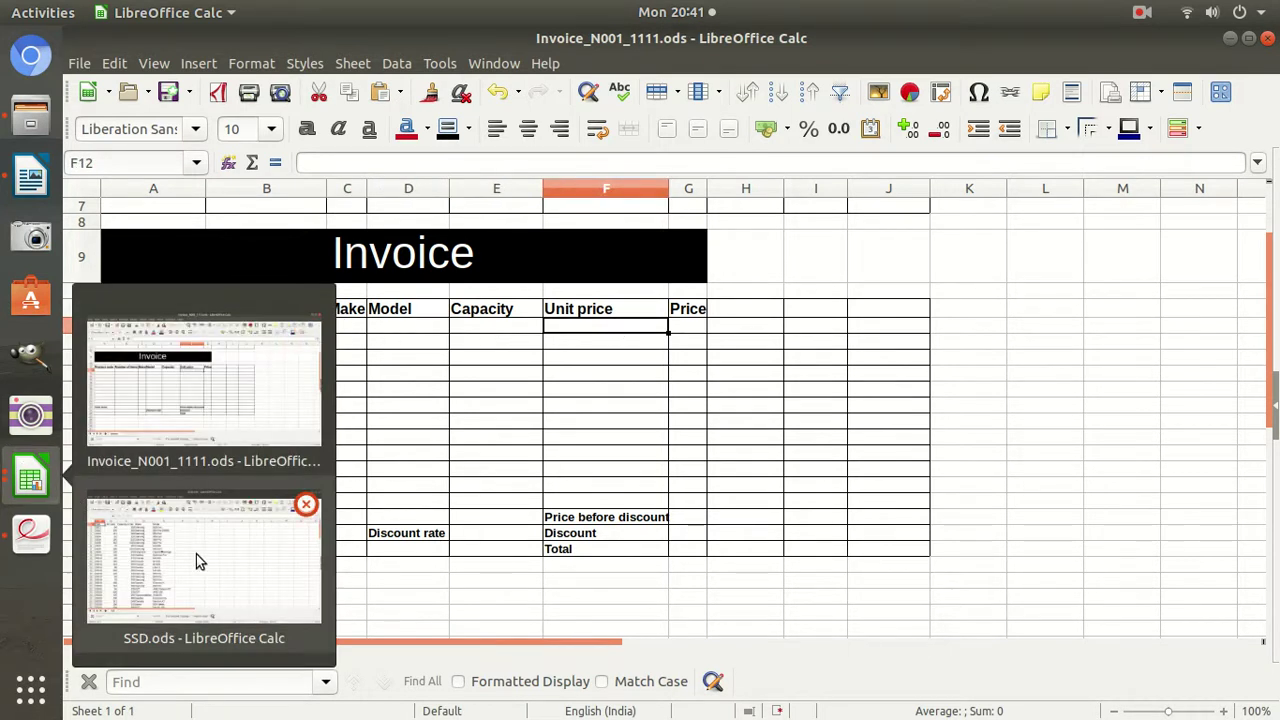
# In SSD.ods, inspect product SSD4's code, make, model, capacity and unit price columns.
pyautogui.click(196, 556)
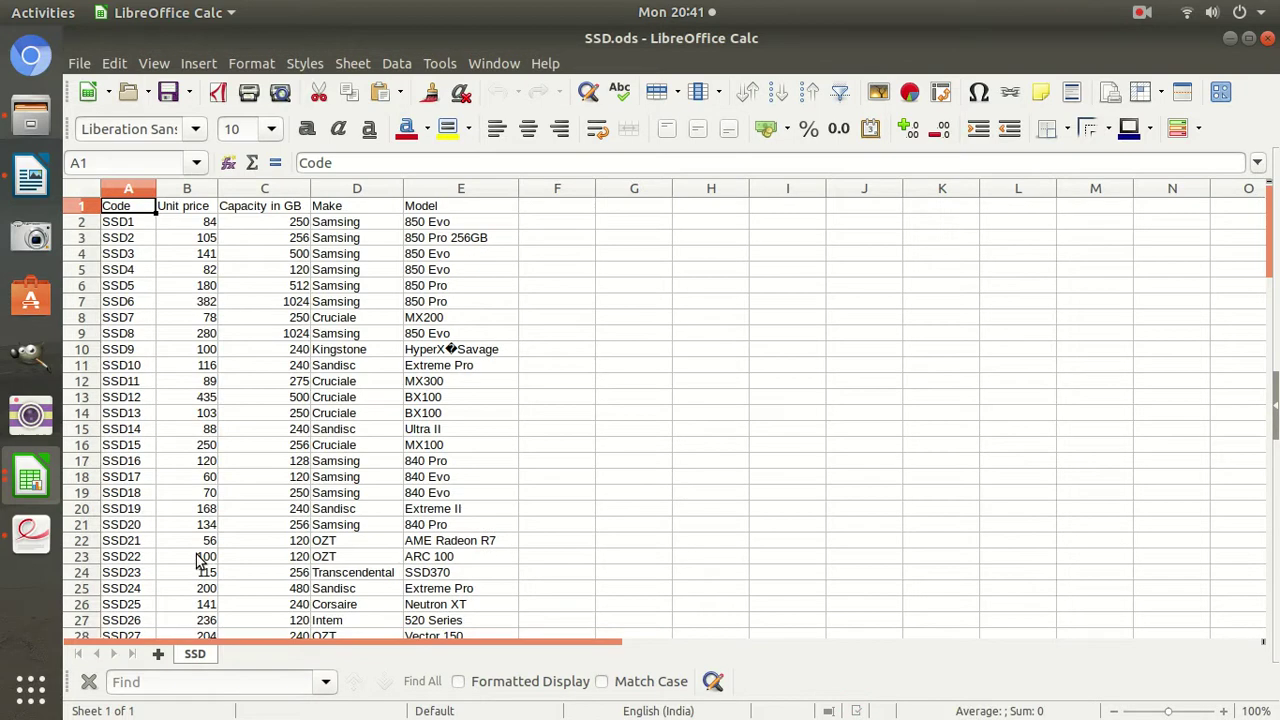
pyautogui.click(126, 272)
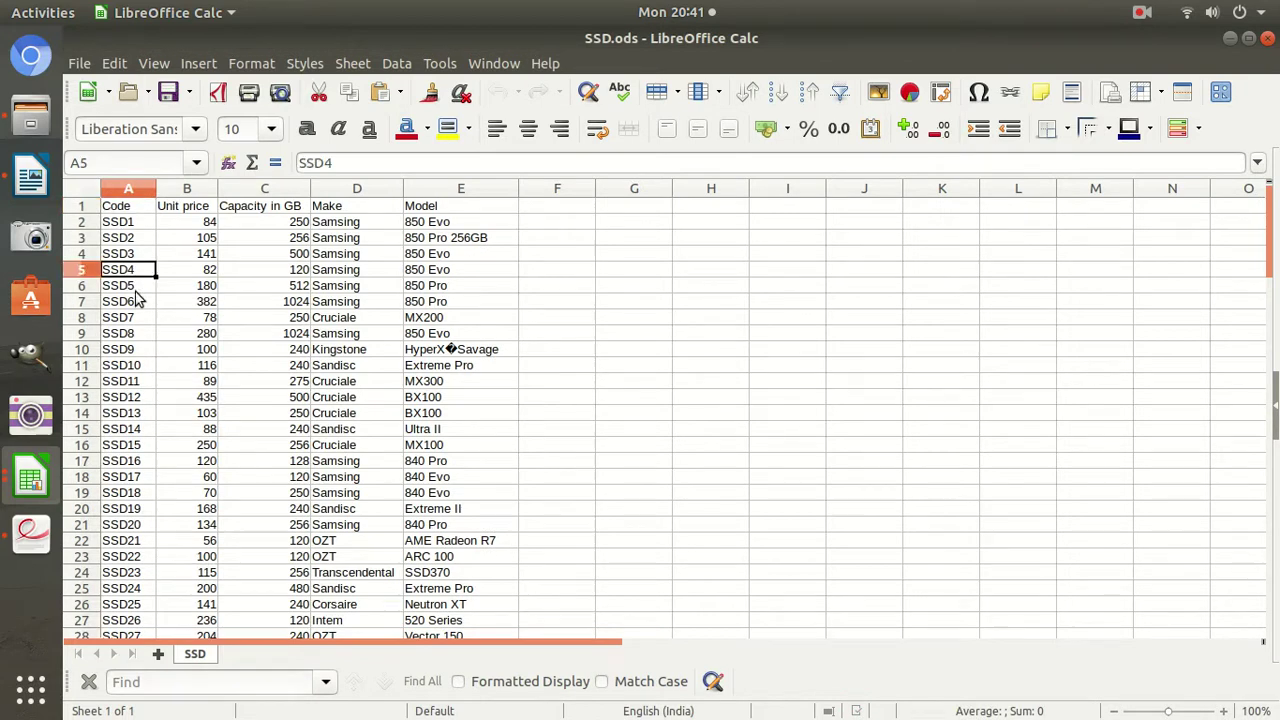
pyautogui.click(341, 273)
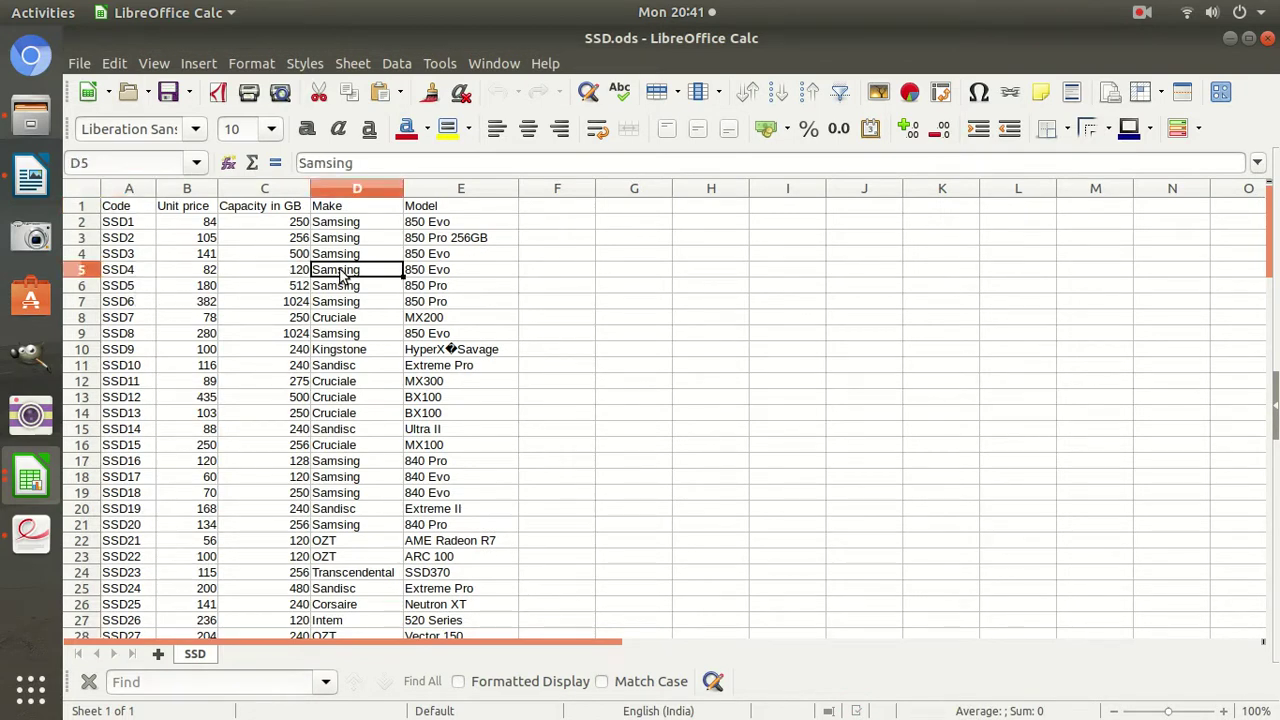
pyautogui.click(437, 279)
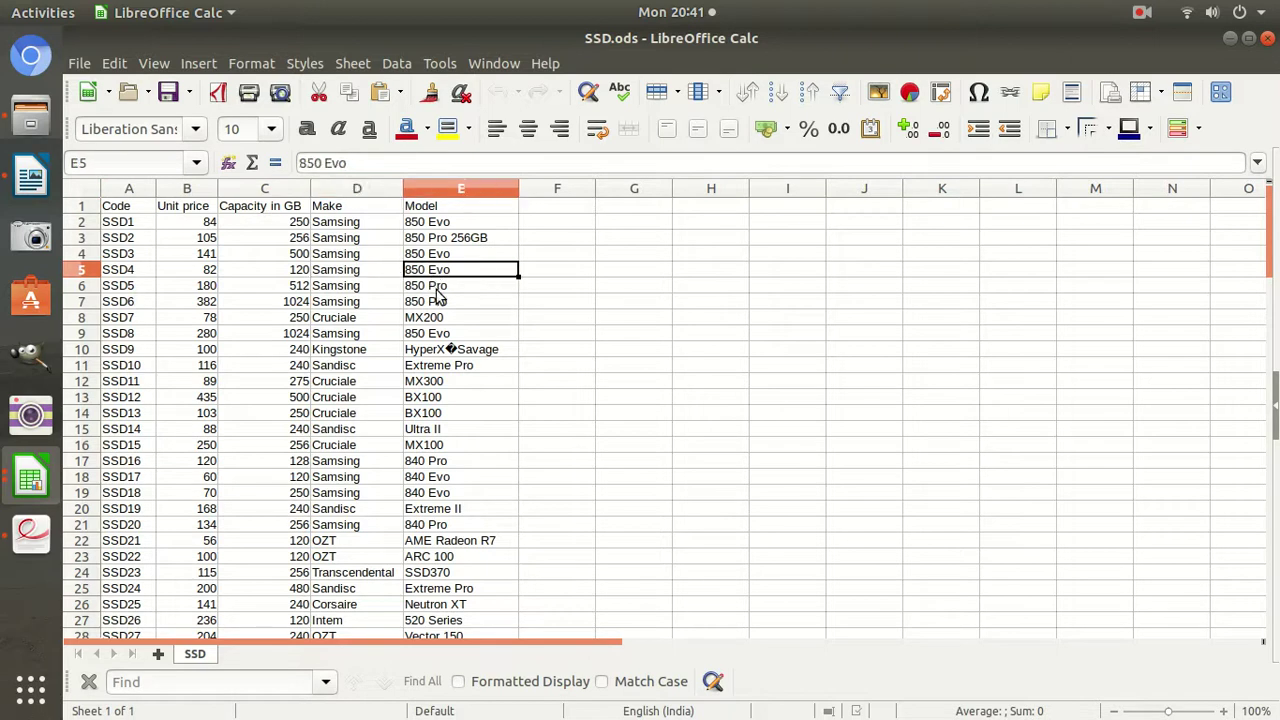
pyautogui.click(295, 272)
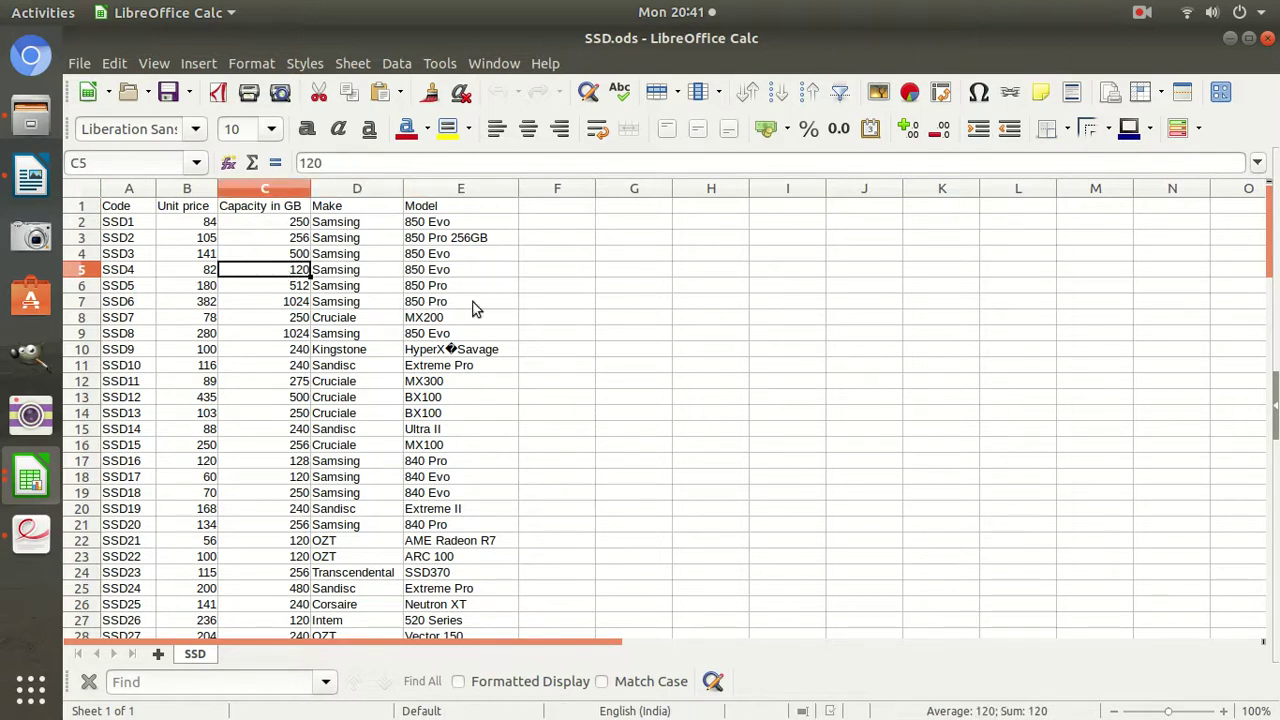
pyautogui.click(196, 275)
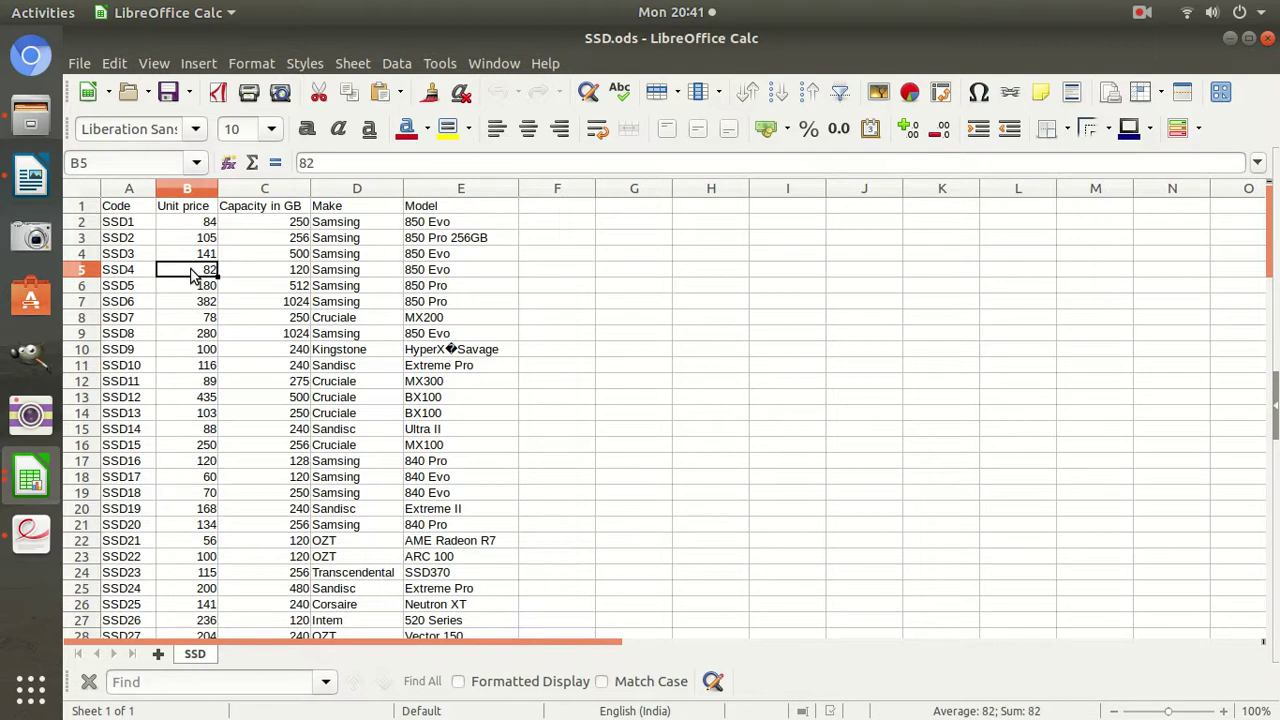
pyautogui.click(31, 478)
pyautogui.click(619, 378)
# Back in the invoice, widen column C for Make and start editing cell C12.
pyautogui.click(30, 478)
pyautogui.click(216, 542)
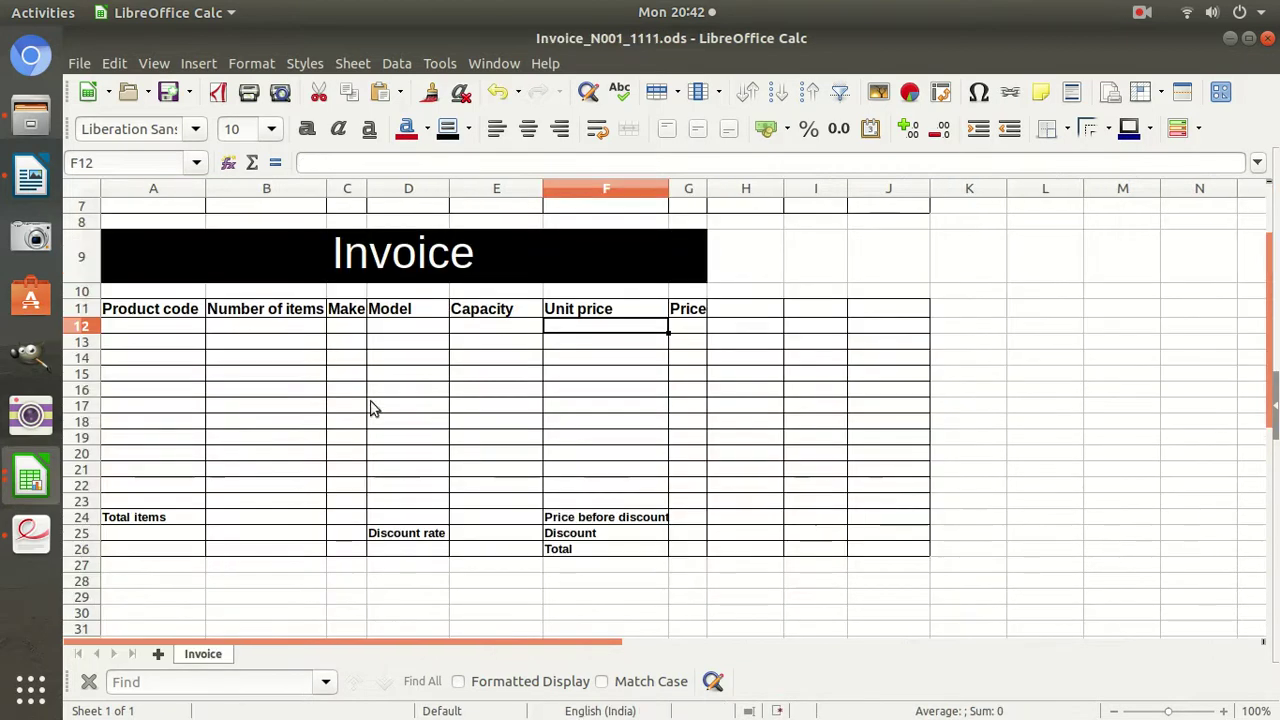
pyautogui.click(348, 328)
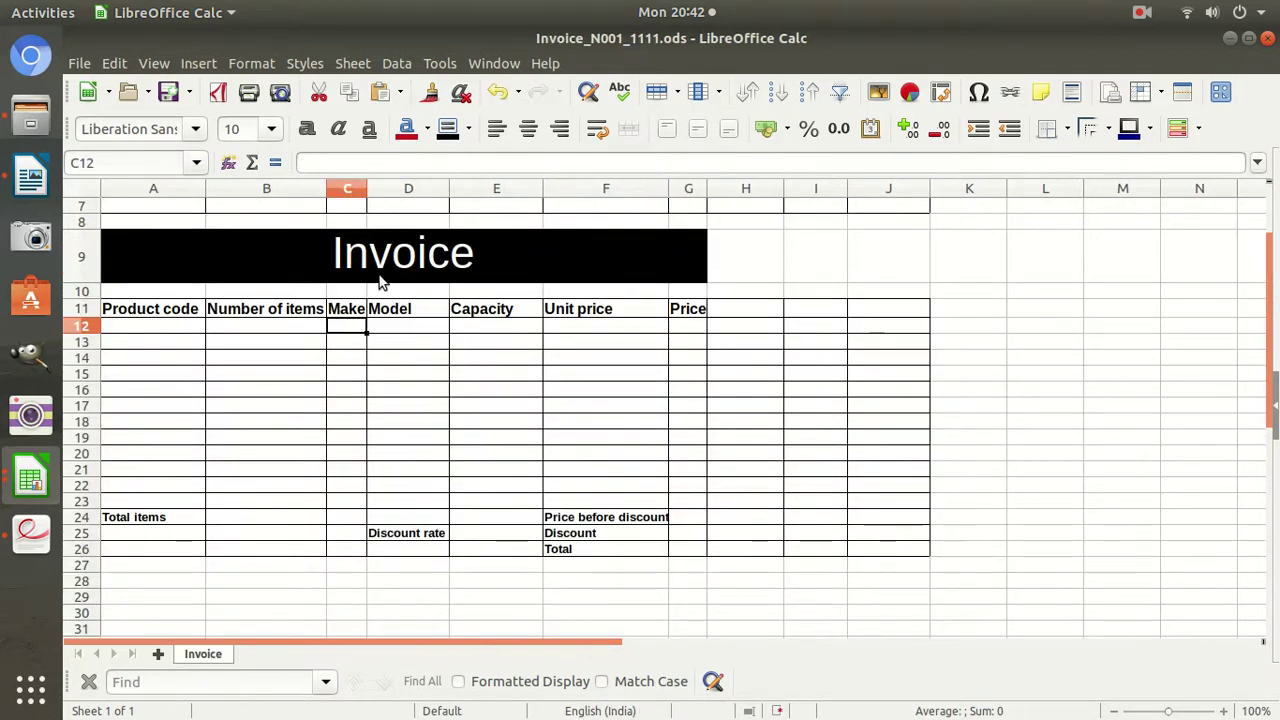
pyautogui.moveTo(367, 189); pyautogui.dragTo(394, 189)
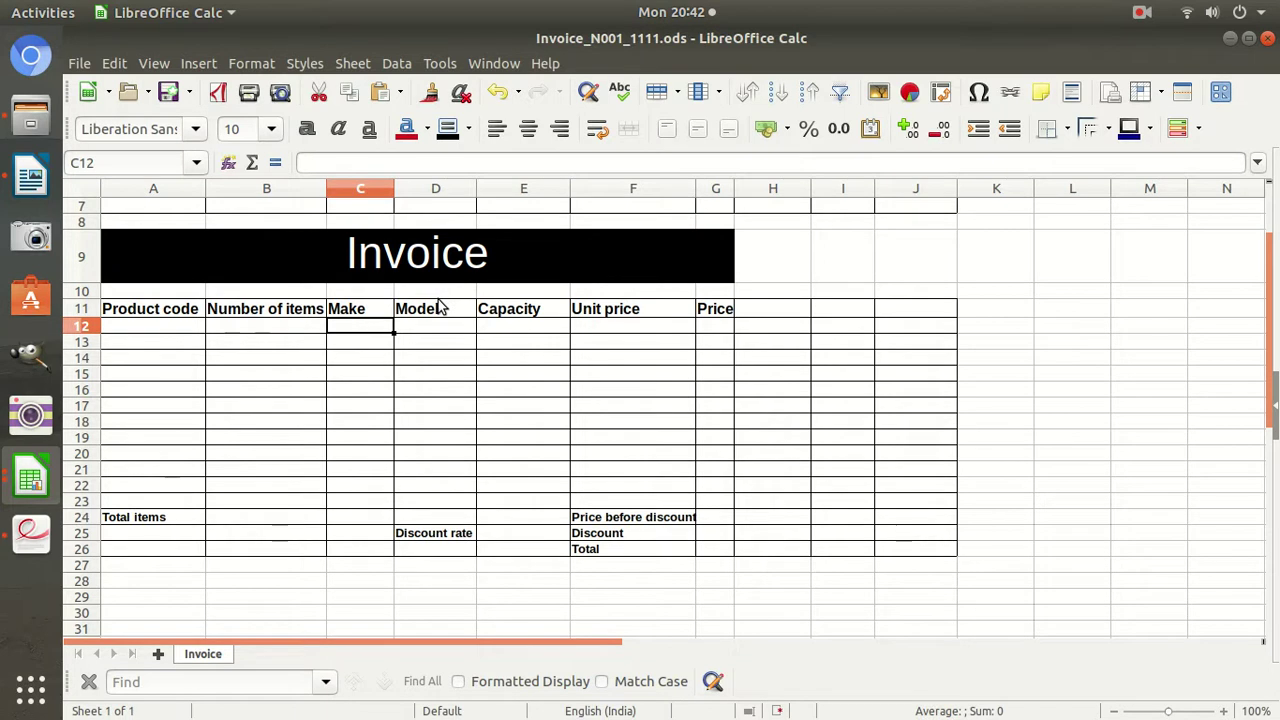
pyautogui.press('F2')
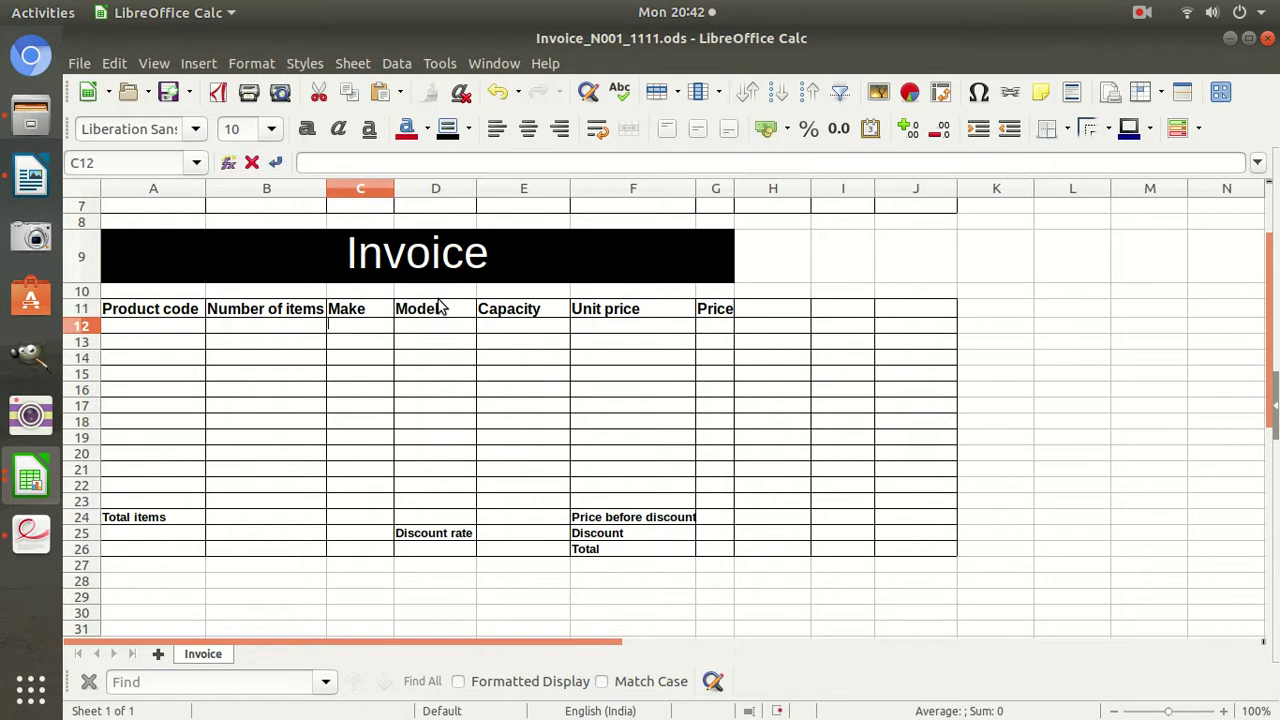
# Begin C12's VLOOKUP with A12 as lookup value and SSD.ods A2:E106 as the range.
pyautogui.write('=vlookup')
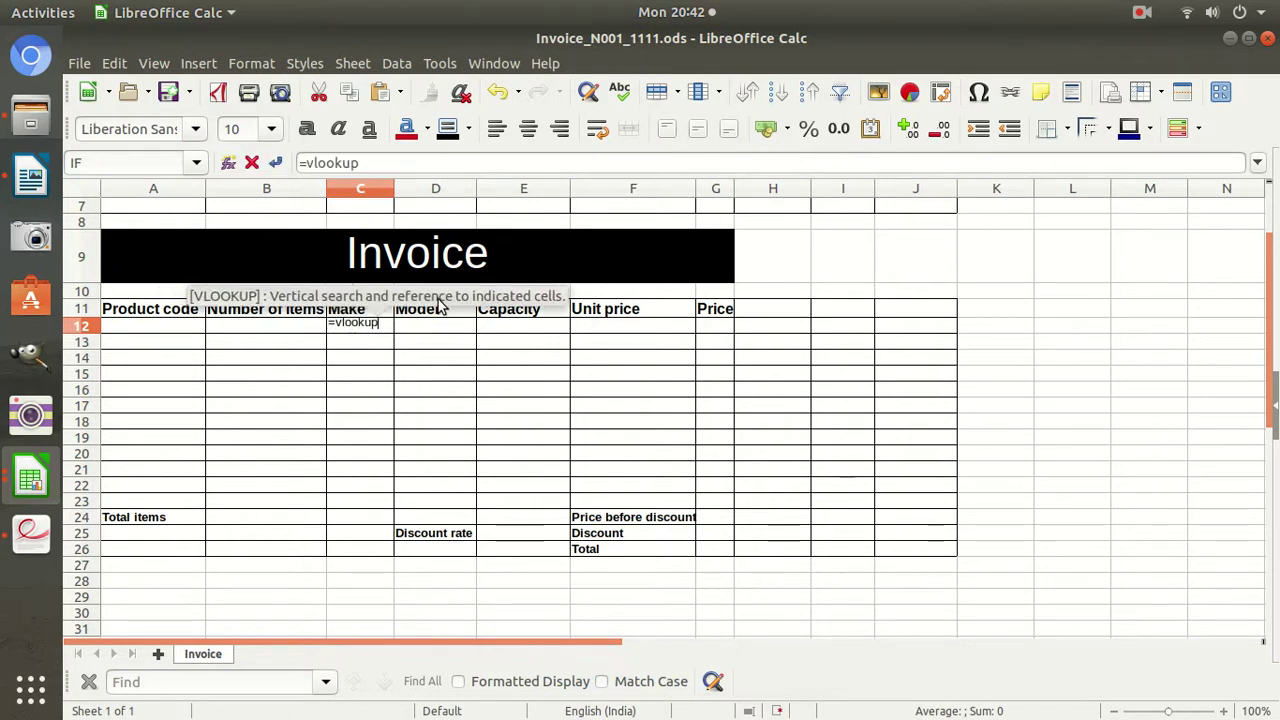
pyautogui.write('(')
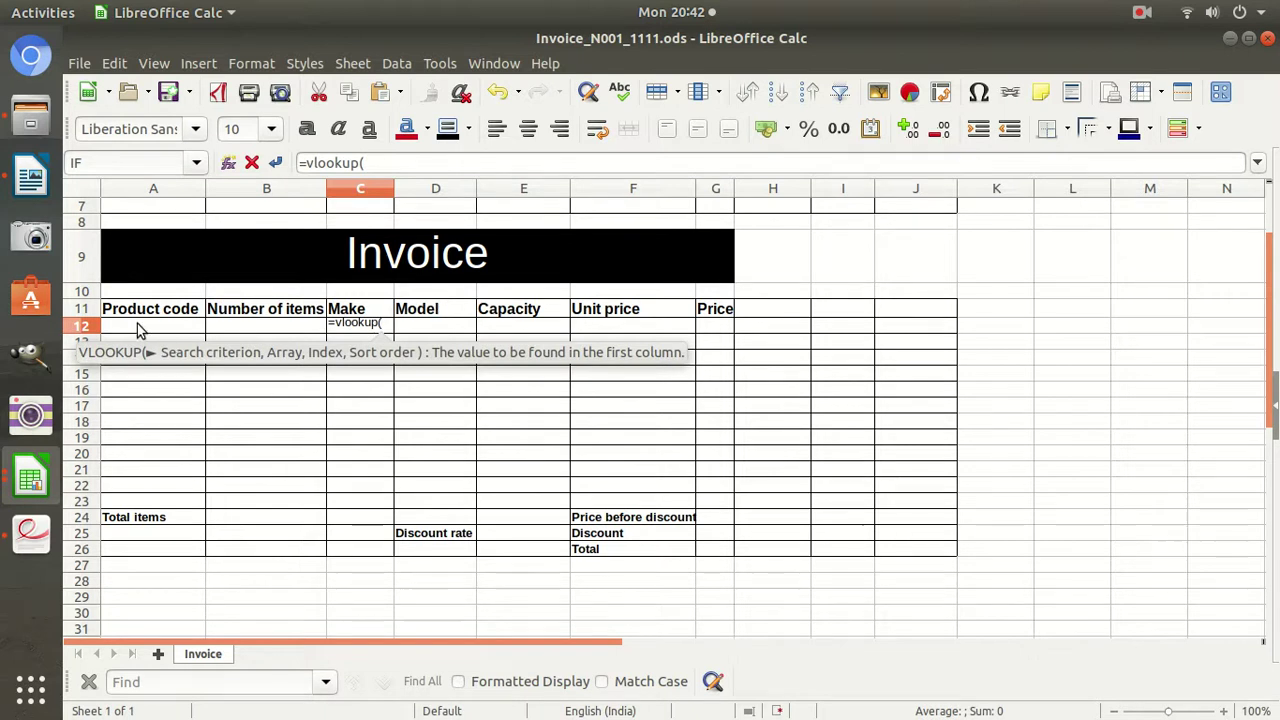
pyautogui.click(140, 330)
pyautogui.click(391, 165)
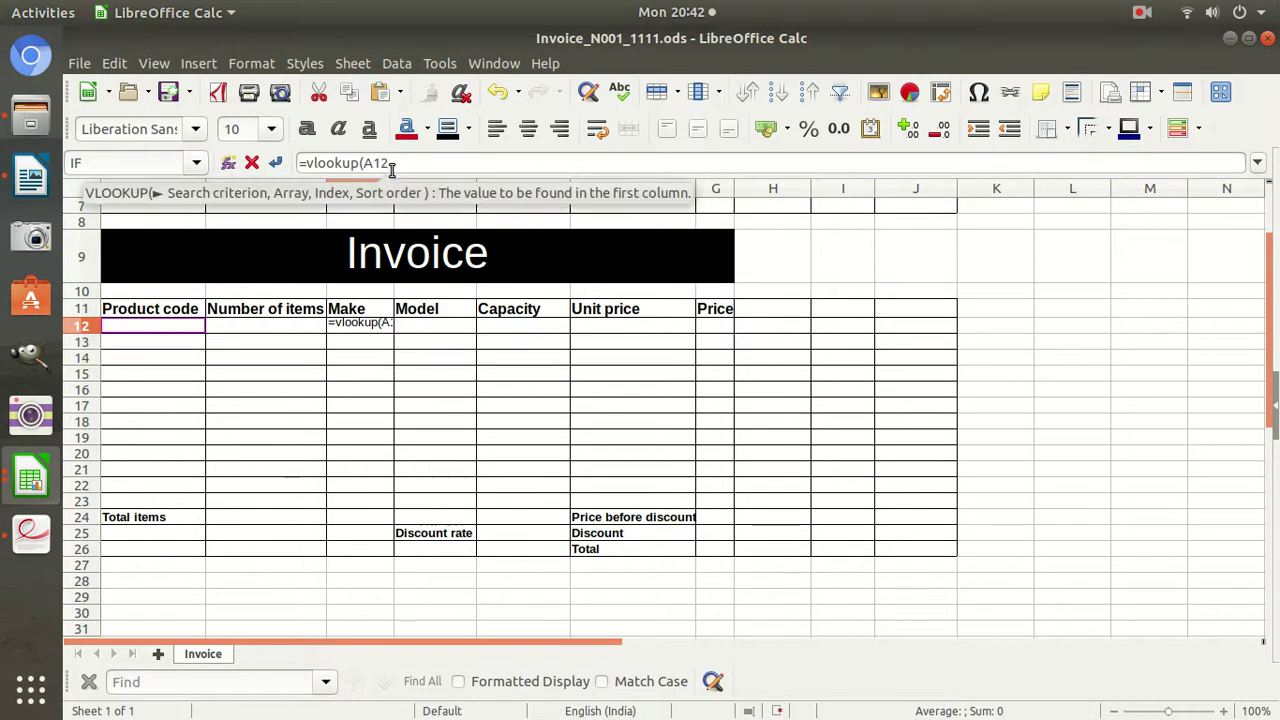
pyautogui.write(',')
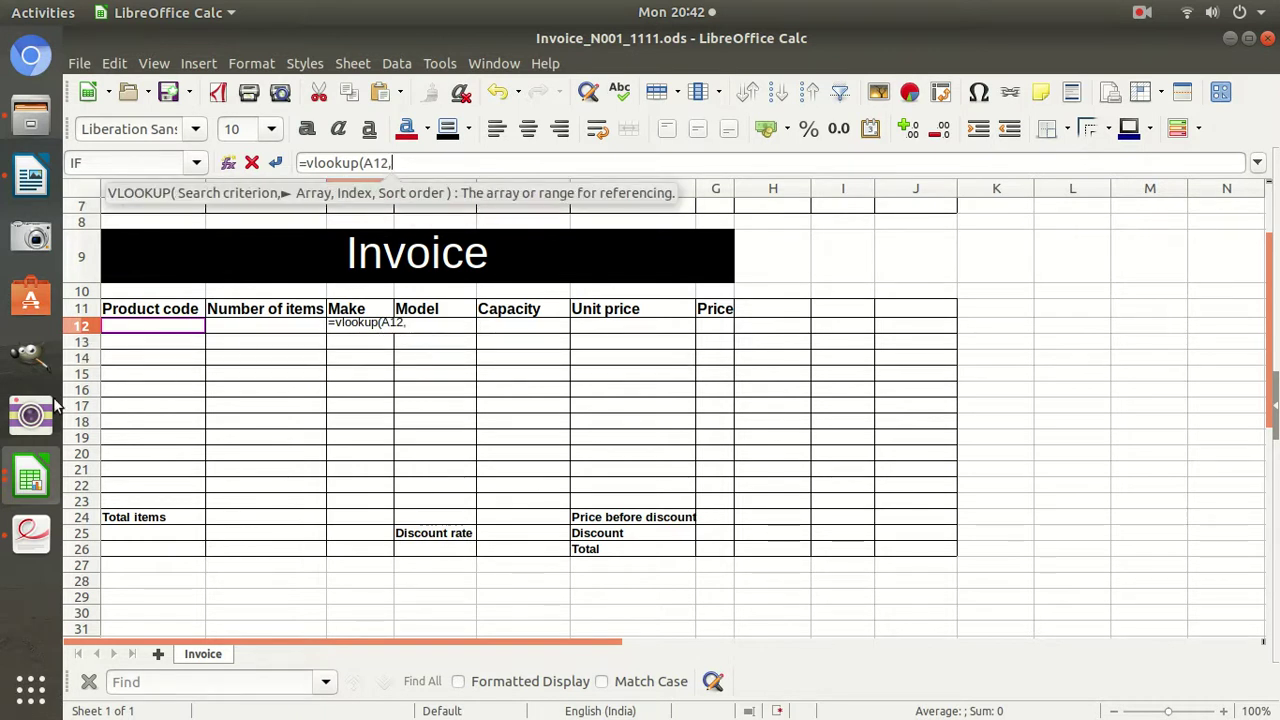
pyautogui.click(37, 487)
pyautogui.click(160, 515)
pyautogui.moveTo(106, 225); pyautogui.dragTo(480, 443)
# Complete the C12 formula with column 4 and exact match (,4,0) and commit it.
pyautogui.scroll(4, 415, 370)
pyautogui.scroll(20, 415, 370)
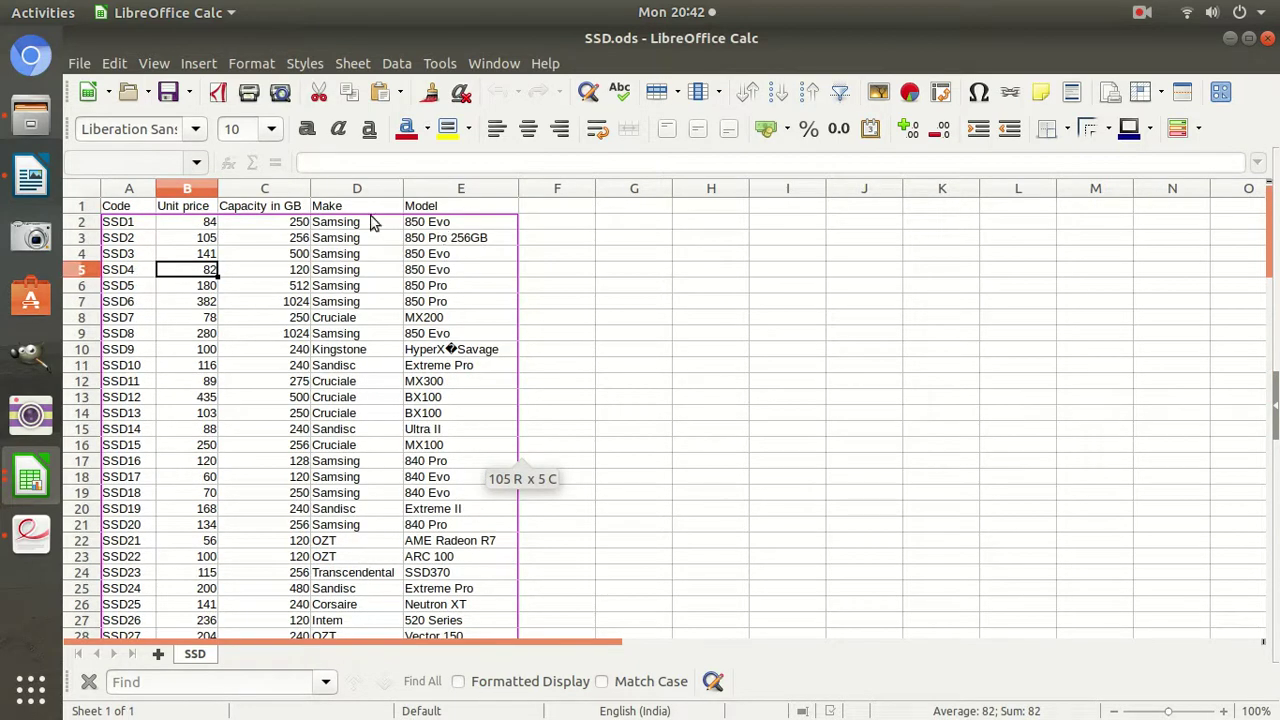
pyautogui.click(30, 480)
pyautogui.click(240, 500)
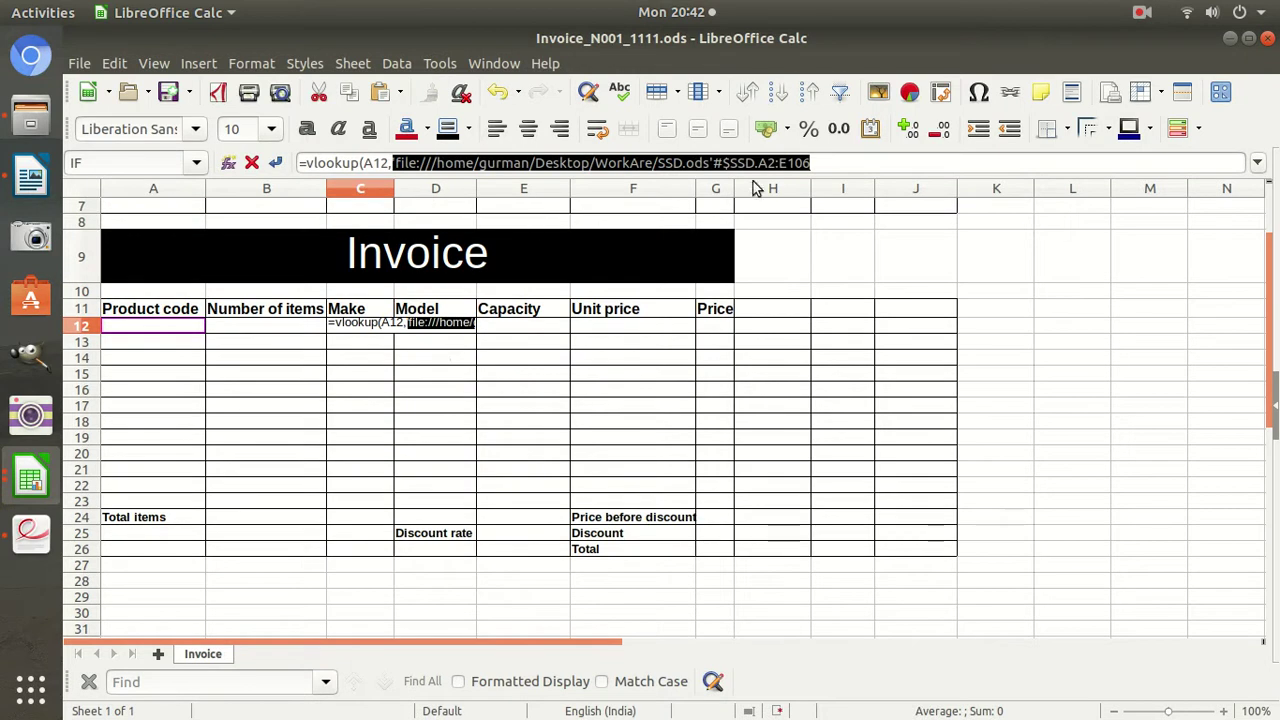
pyautogui.click(833, 165)
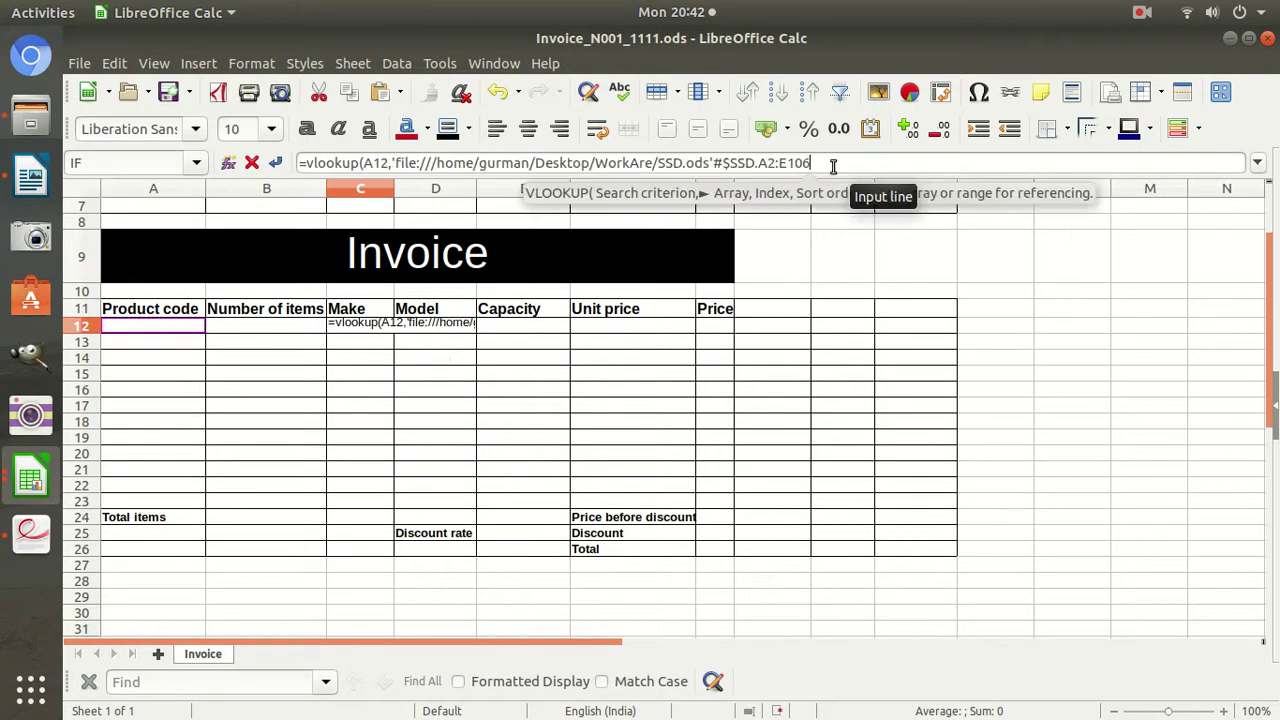
pyautogui.write(',4')
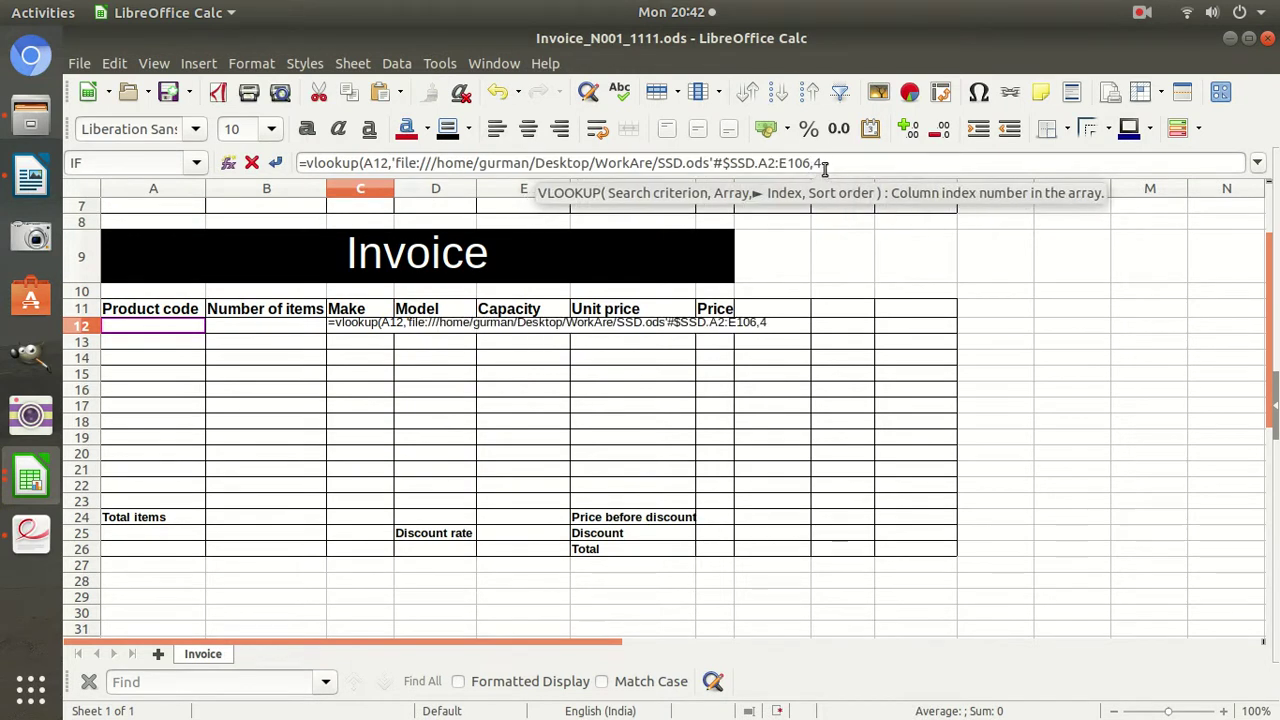
pyautogui.write(',0')
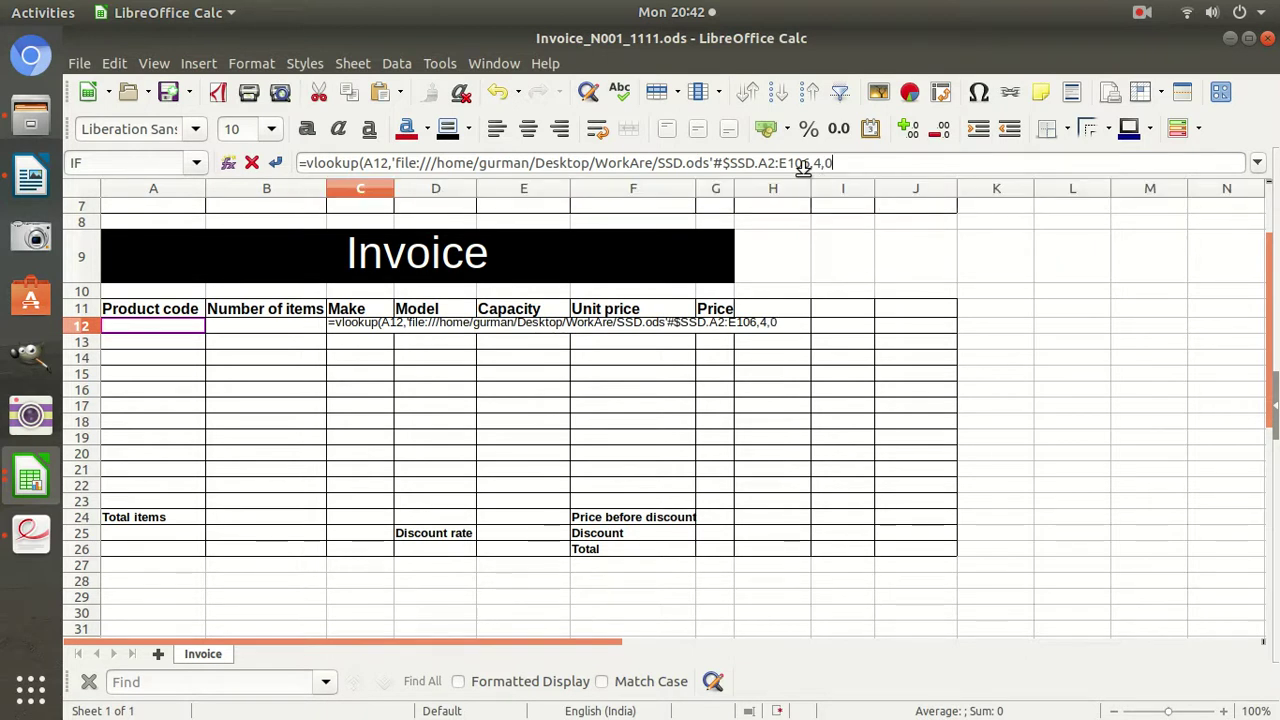
pyautogui.press('Return')
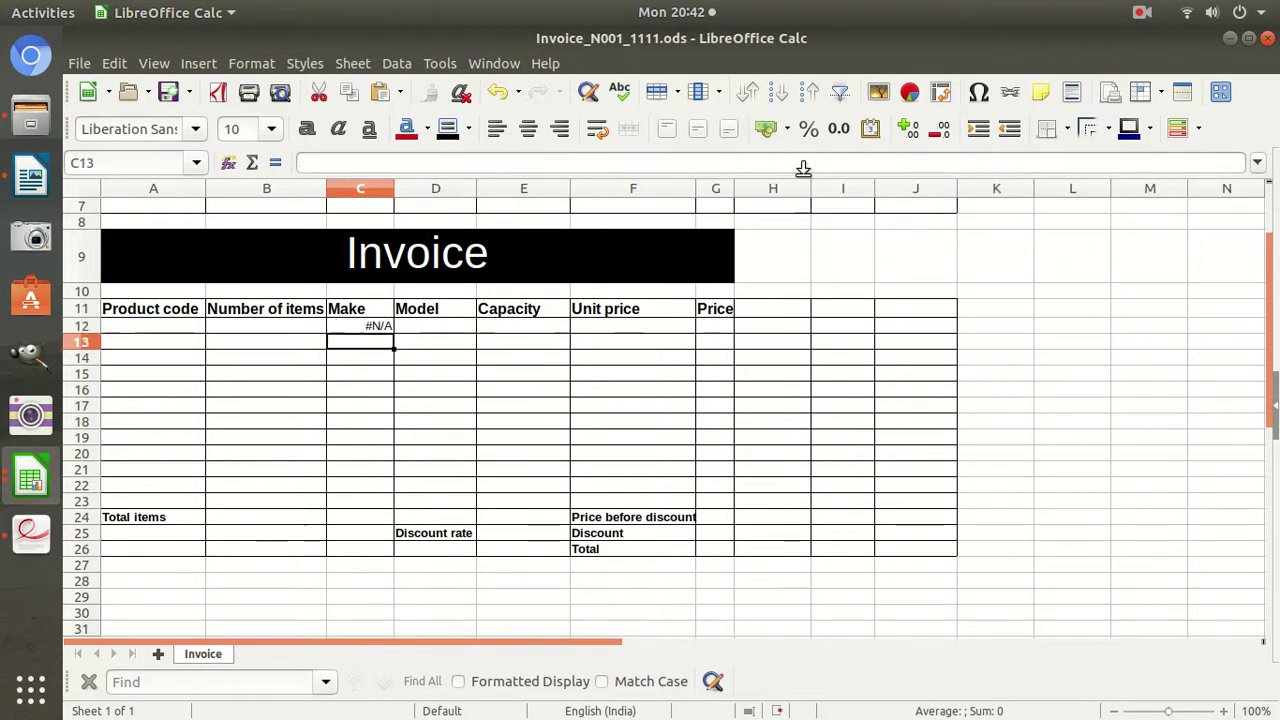
# Pick product code SSD11 from SSD.ods and enter it into invoice cell A12.
pyautogui.click(391, 326)
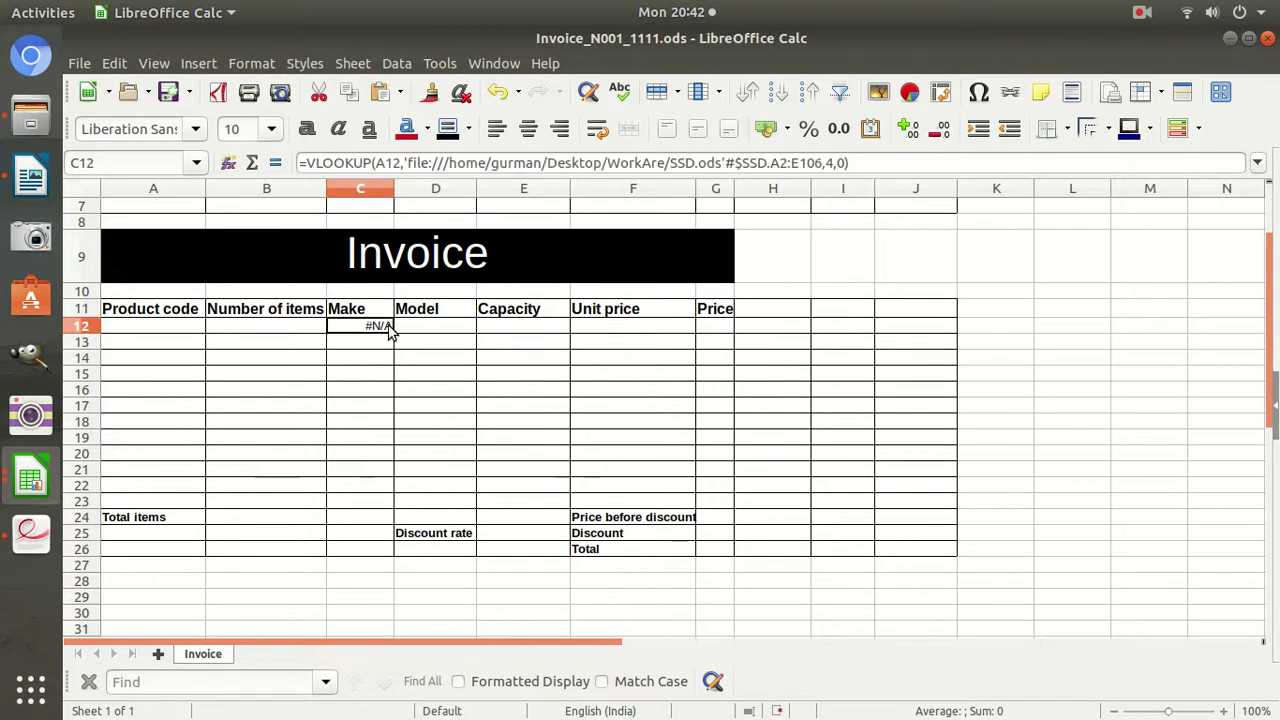
pyautogui.click(182, 326)
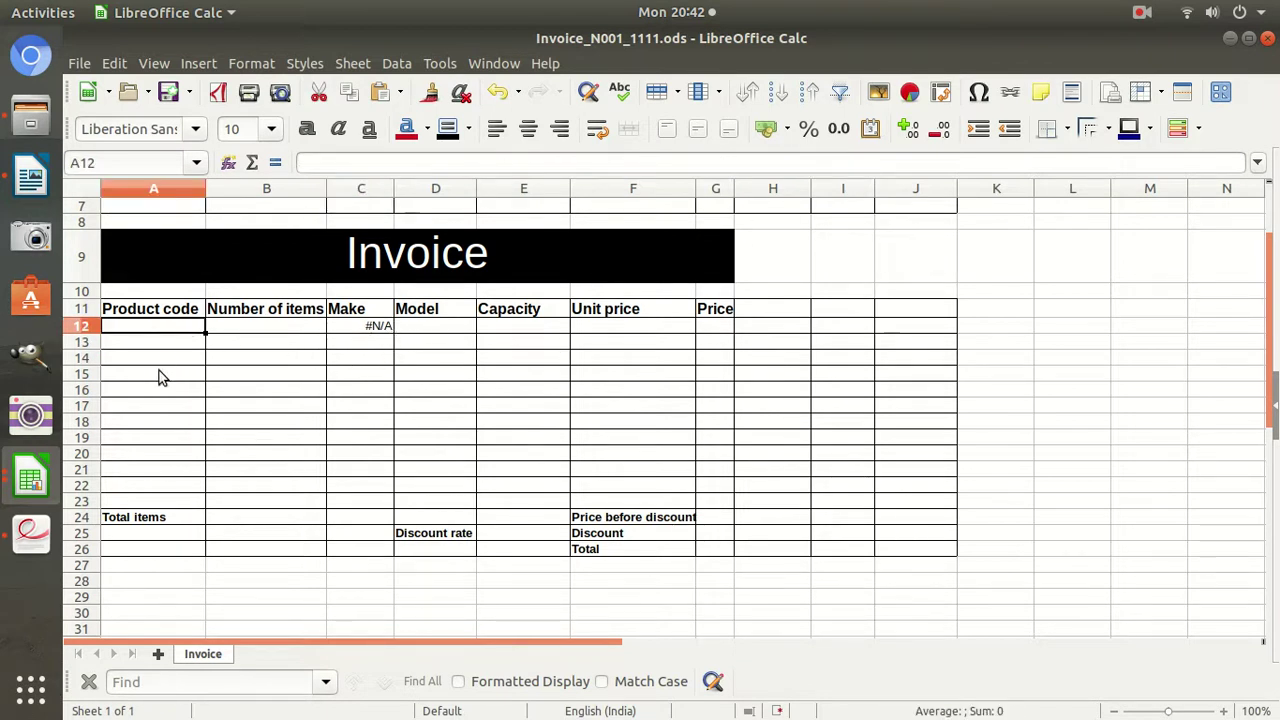
pyautogui.click(35, 500)
pyautogui.click(180, 555)
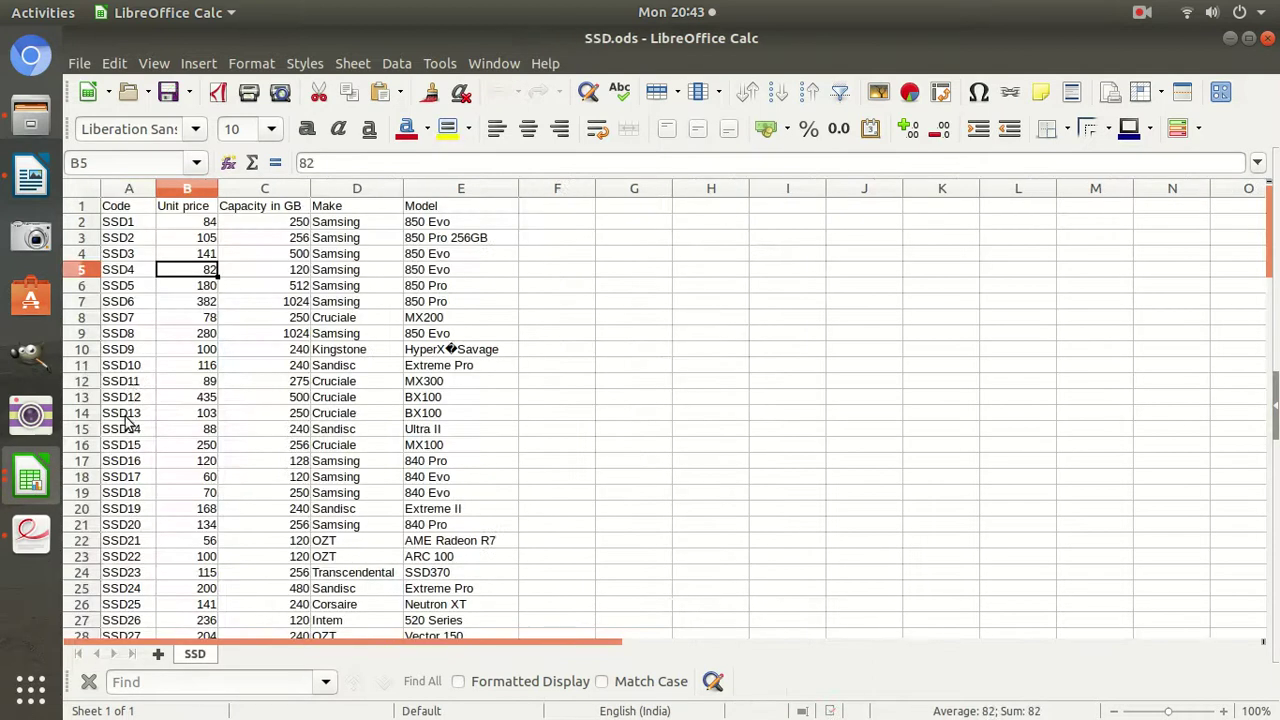
pyautogui.click(134, 383)
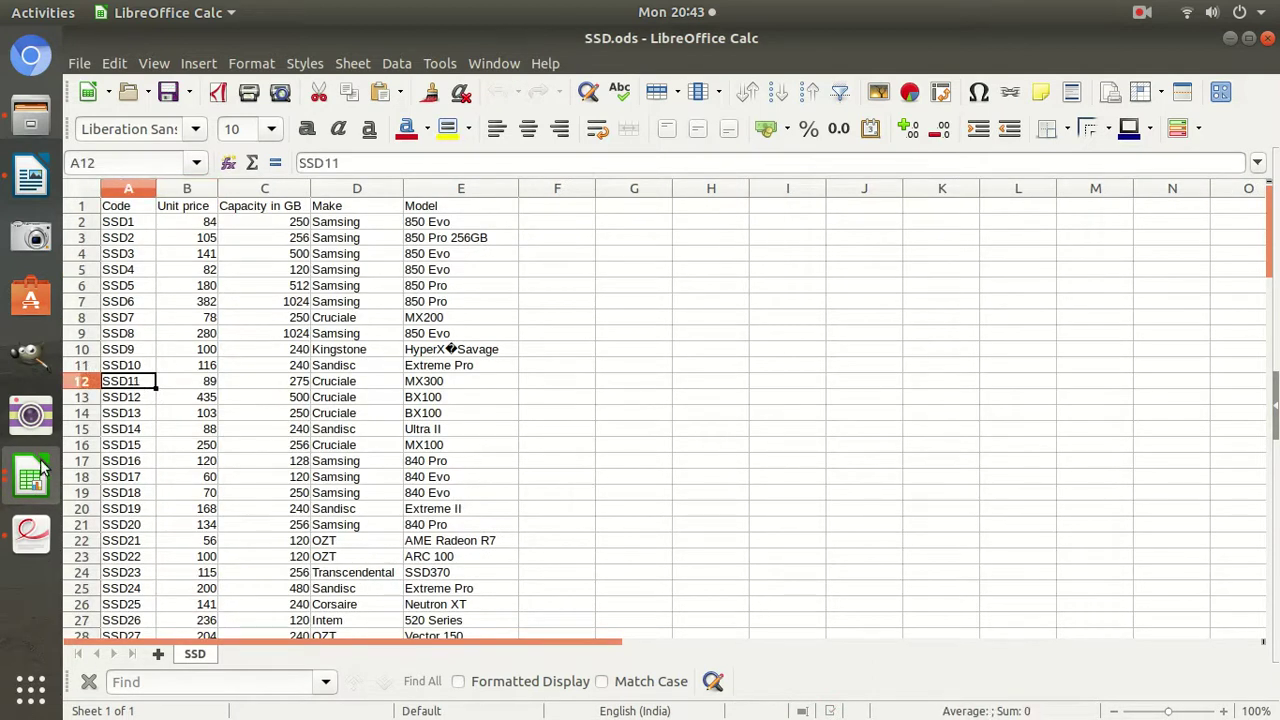
pyautogui.click(22, 478)
pyautogui.click(150, 560)
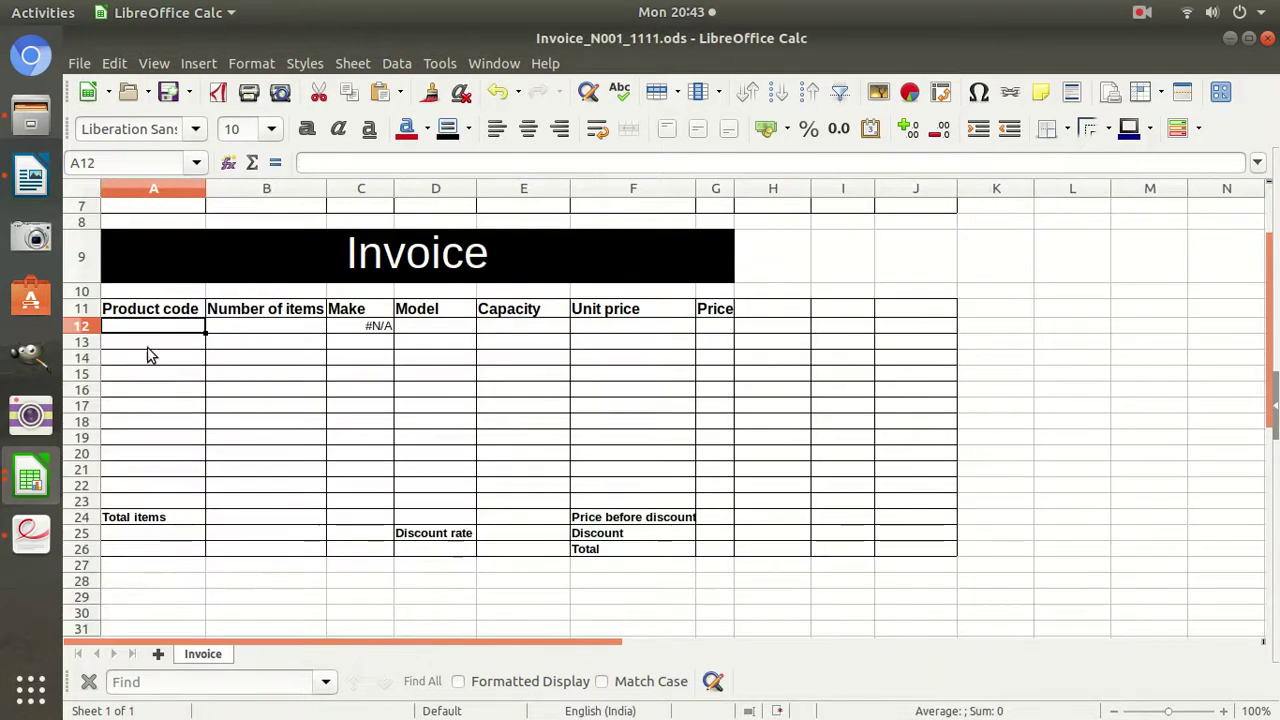
pyautogui.write('SSD11')
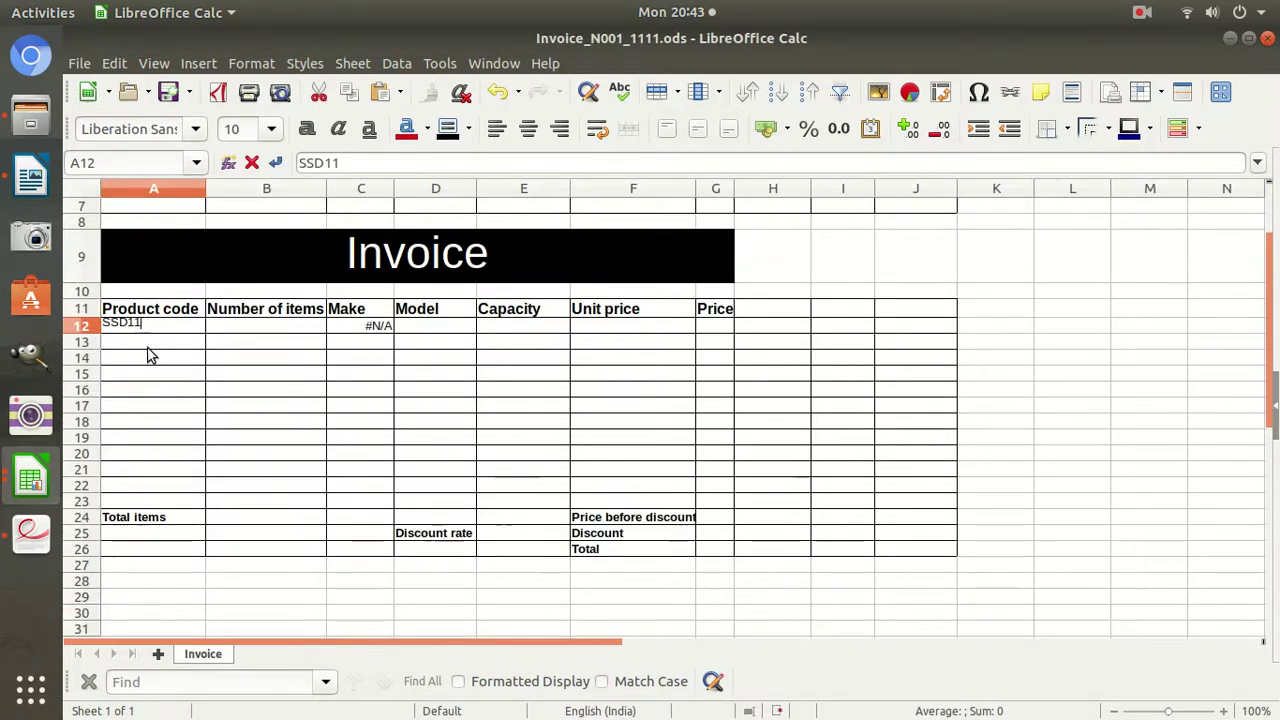
pyautogui.press('Return')
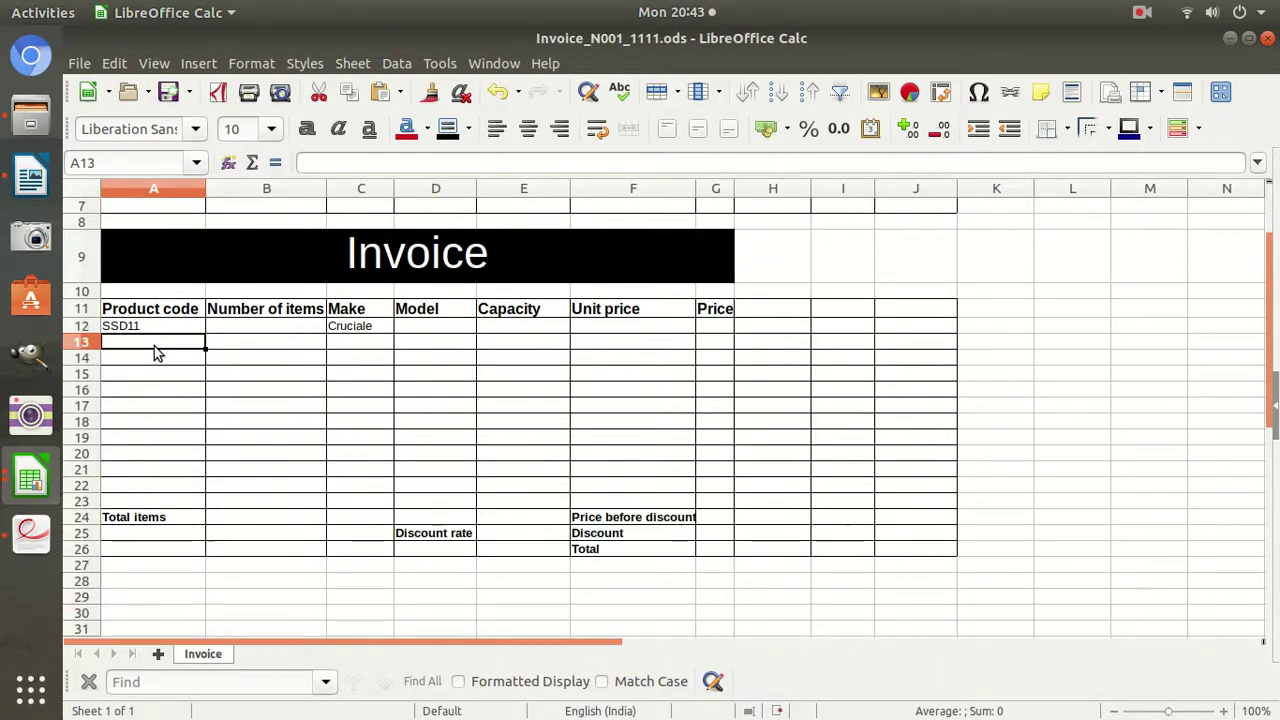
# Verify in SSD.ods that SSD11's make is Cruciale, then select invoice cell D12.
pyautogui.click(29, 490)
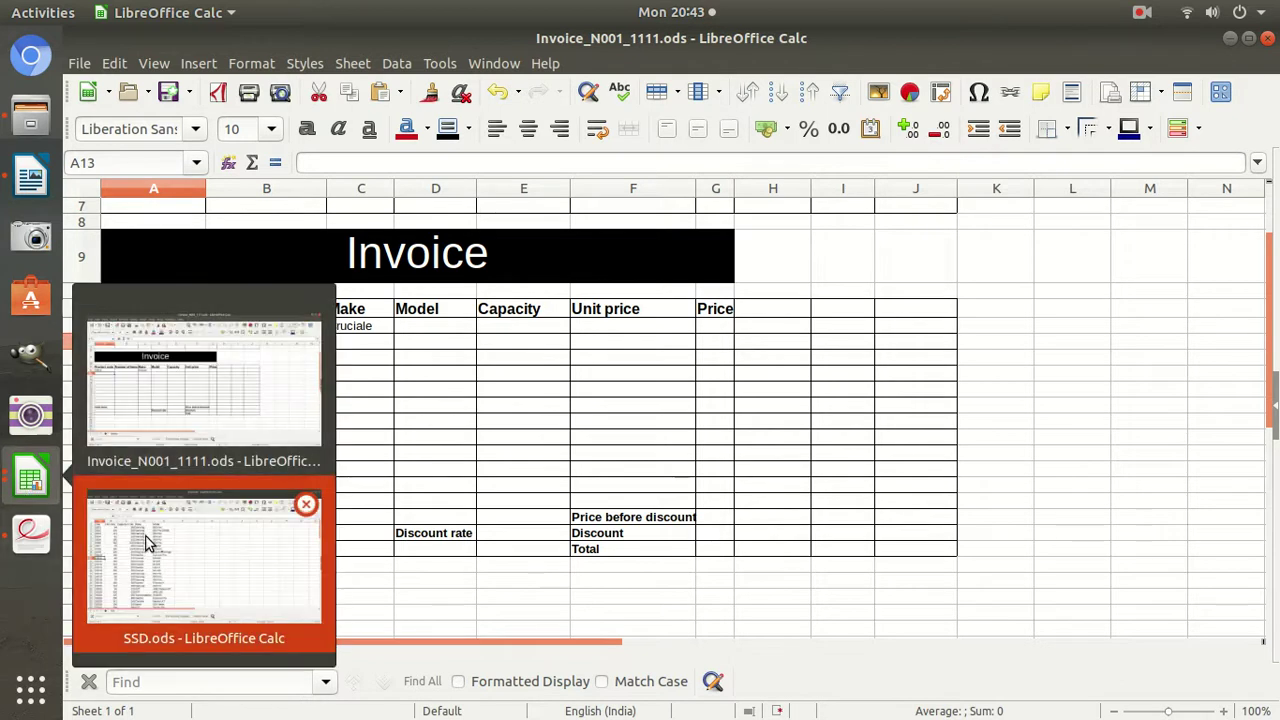
pyautogui.click(145, 541)
pyautogui.click(363, 386)
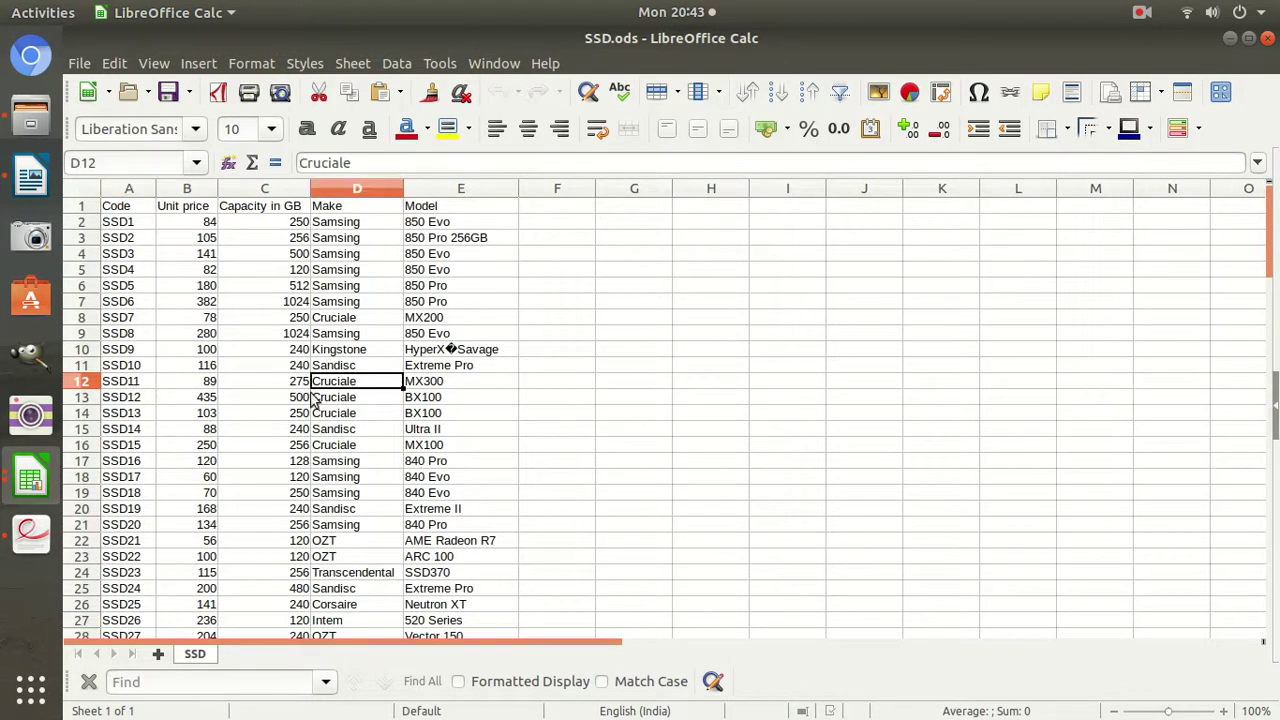
pyautogui.click(30, 488)
pyautogui.click(249, 540)
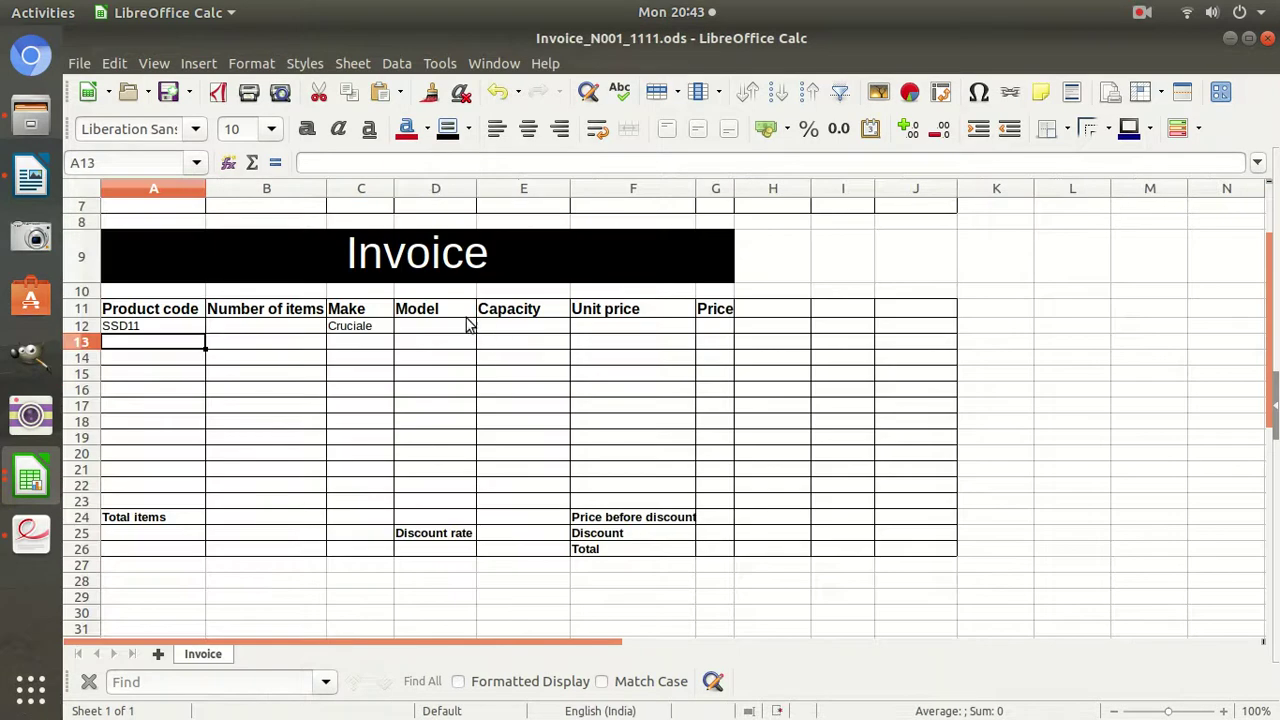
pyautogui.click(429, 341)
pyautogui.click(434, 325)
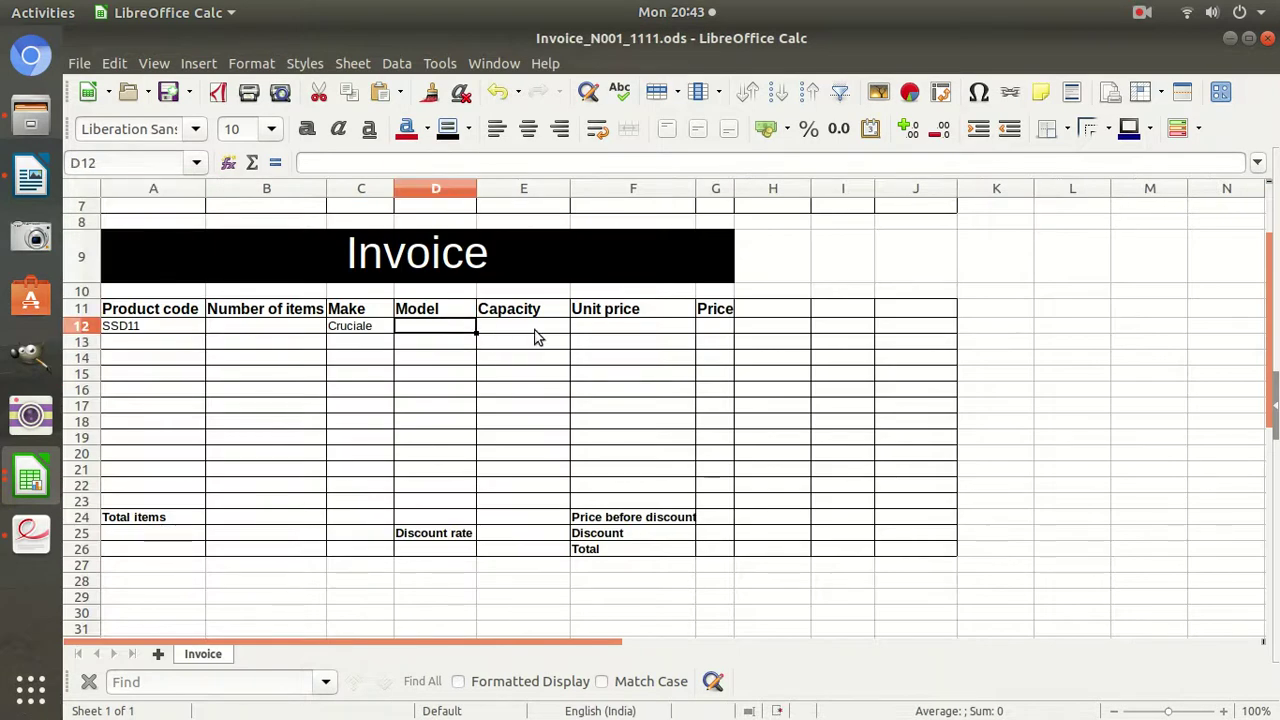
# Start D12's Model VLOOKUP using A12 and the SSD.ods product table as range.
pyautogui.write('=')
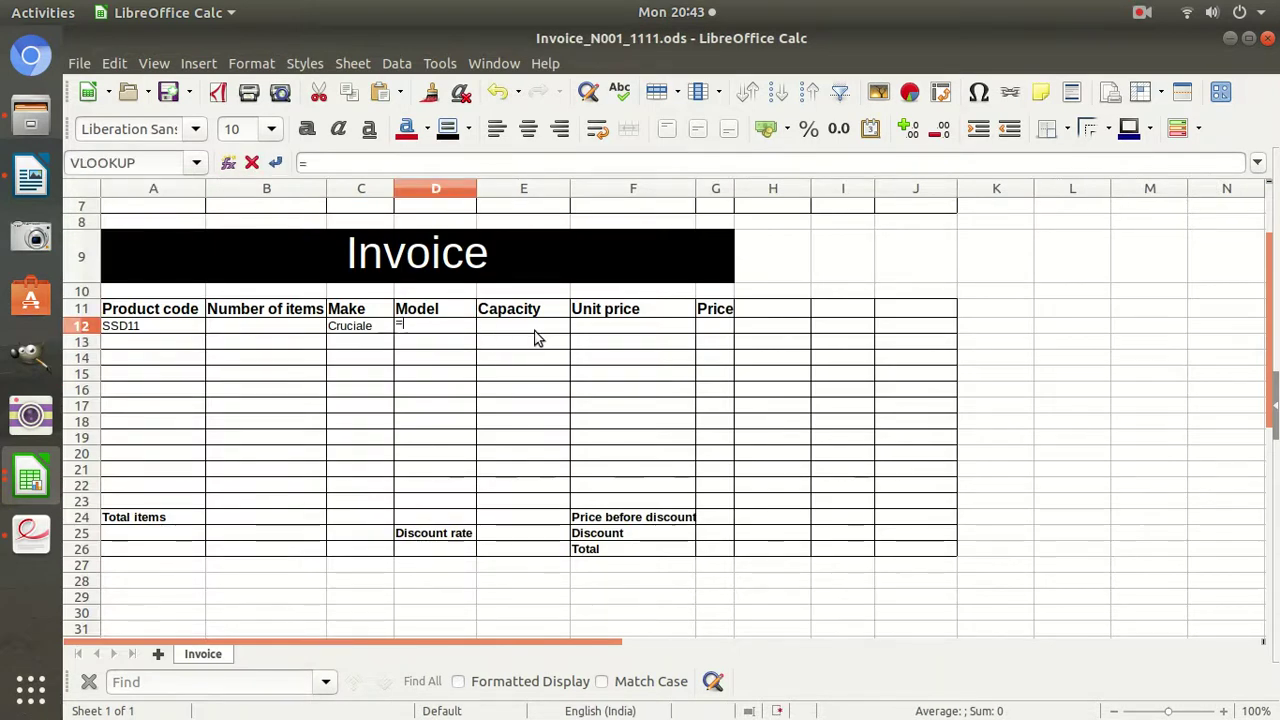
pyautogui.write('vlookup(')
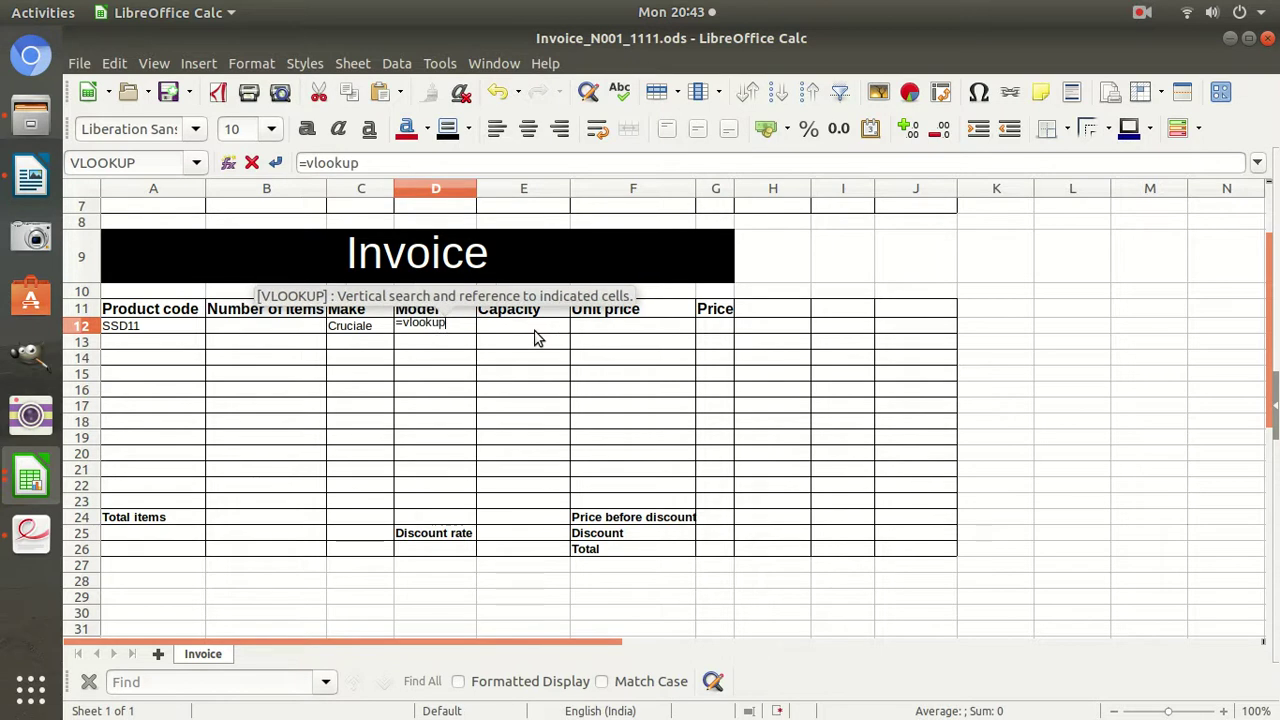
pyautogui.click(153, 312)
pyautogui.click(152, 326)
pyautogui.click(444, 163)
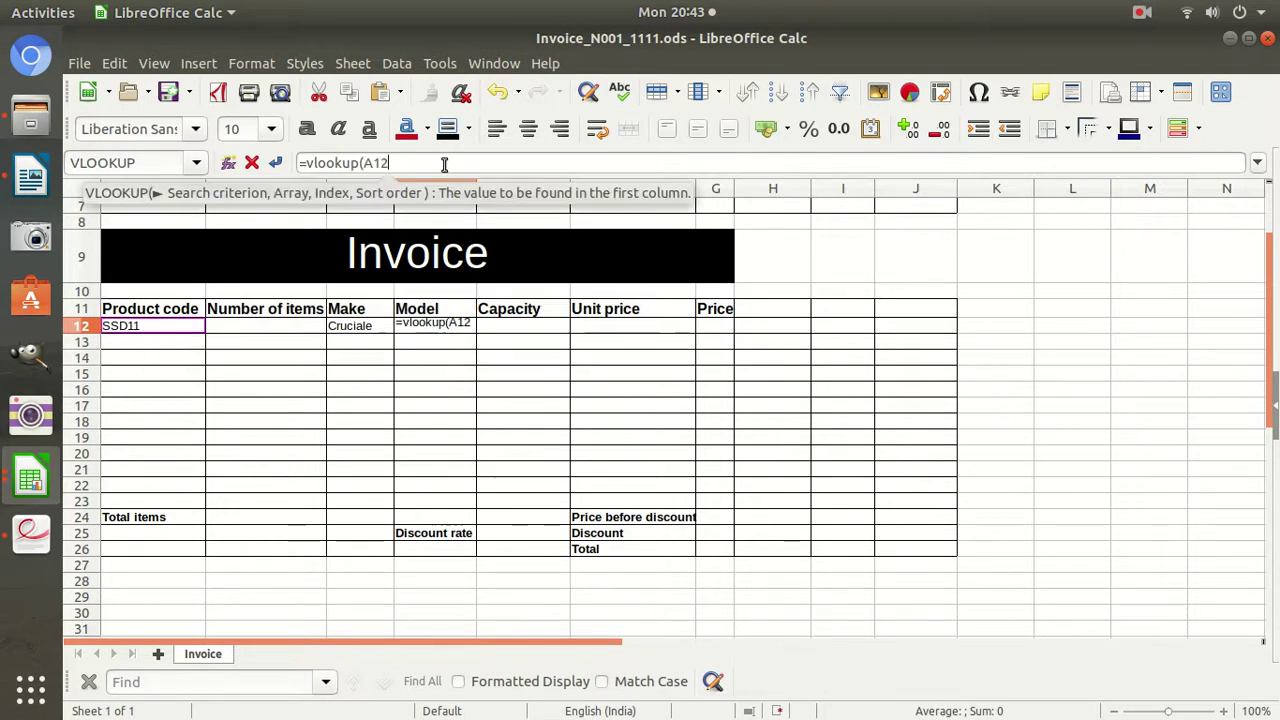
pyautogui.write(',')
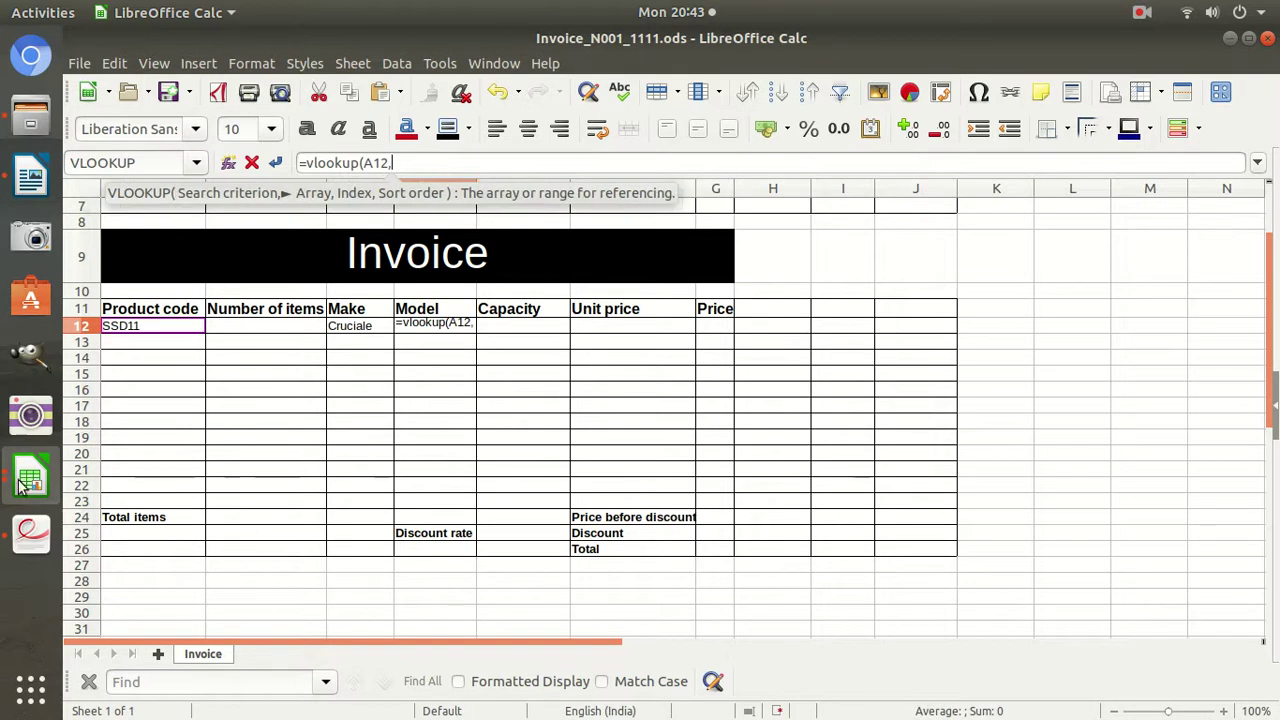
pyautogui.click(30, 480)
pyautogui.click(174, 582)
pyautogui.moveTo(125, 222); pyautogui.dragTo(430, 252)
# Finish the D12 formula with column 5, exact match (,5,0)) and commit it.
pyautogui.scroll(20, 429, 262)
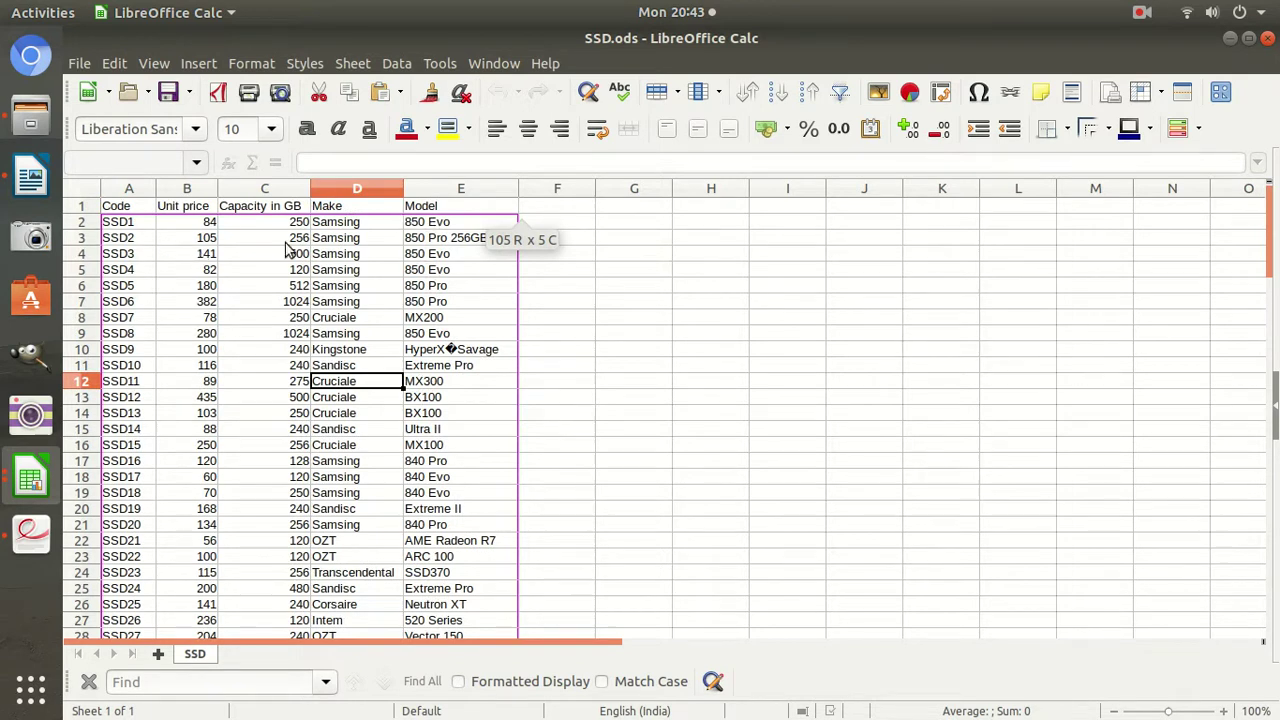
pyautogui.click(33, 485)
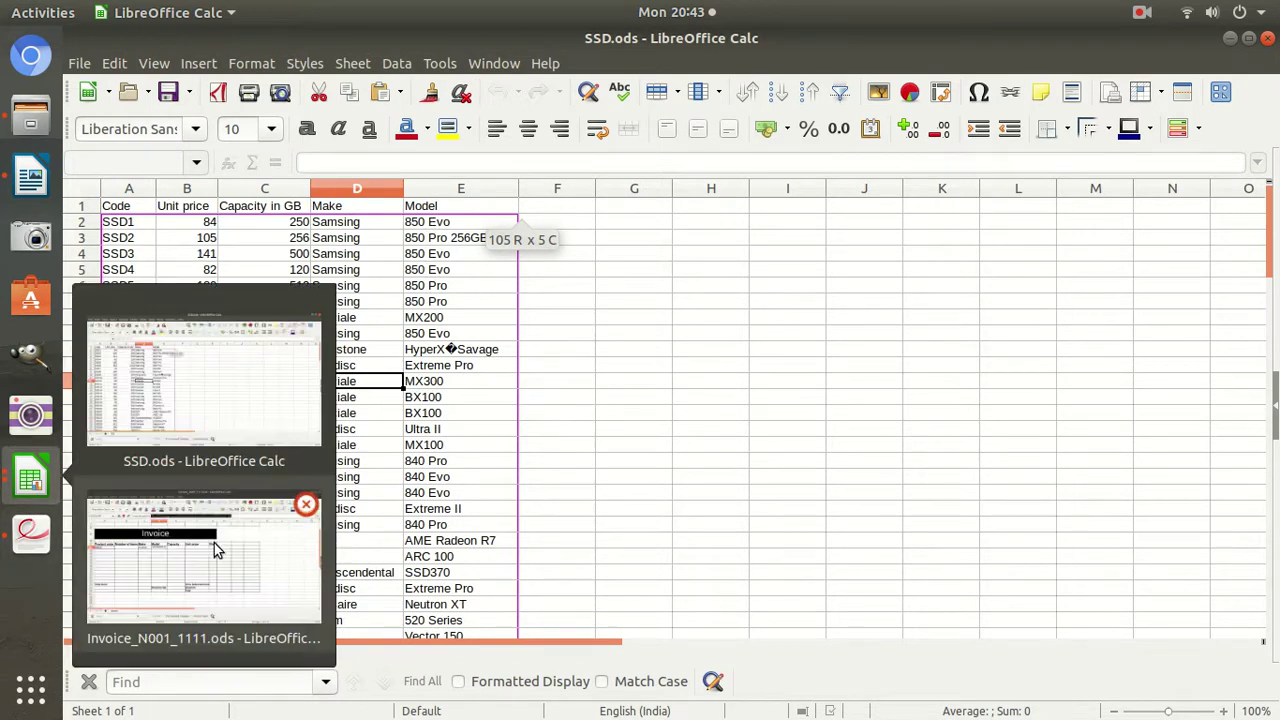
pyautogui.click(195, 575)
pyautogui.click(866, 163)
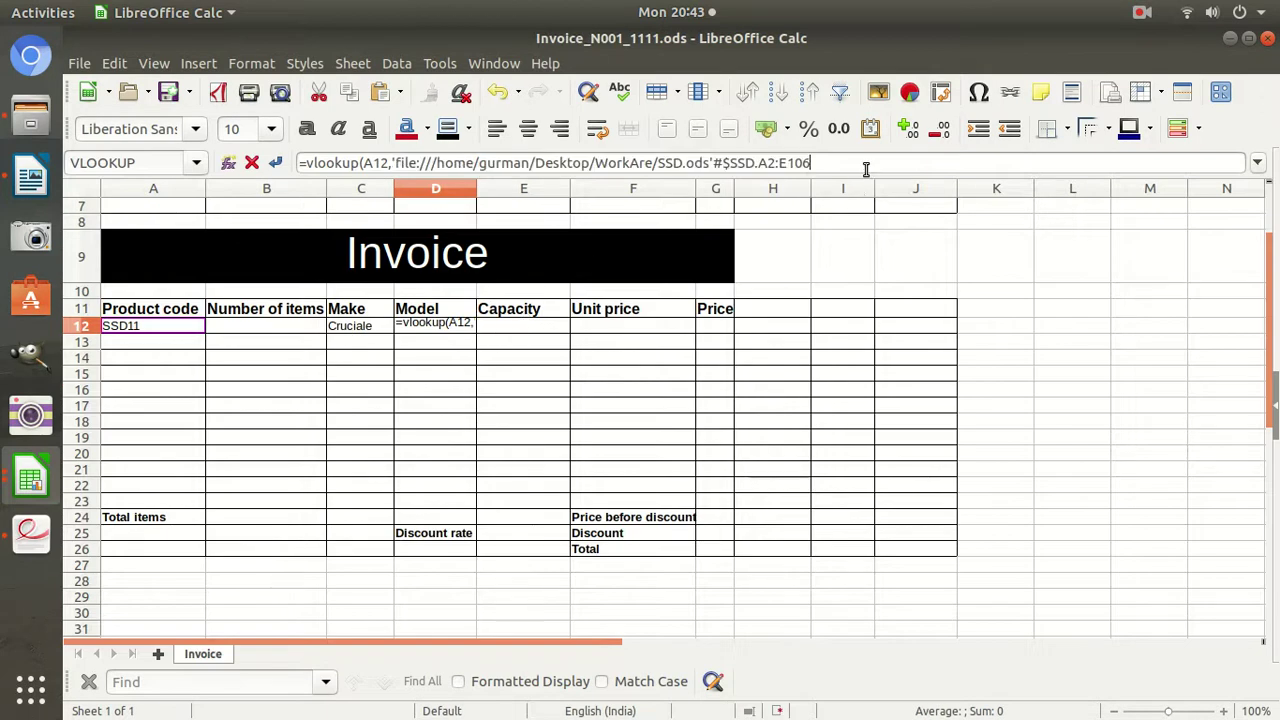
pyautogui.write(',')
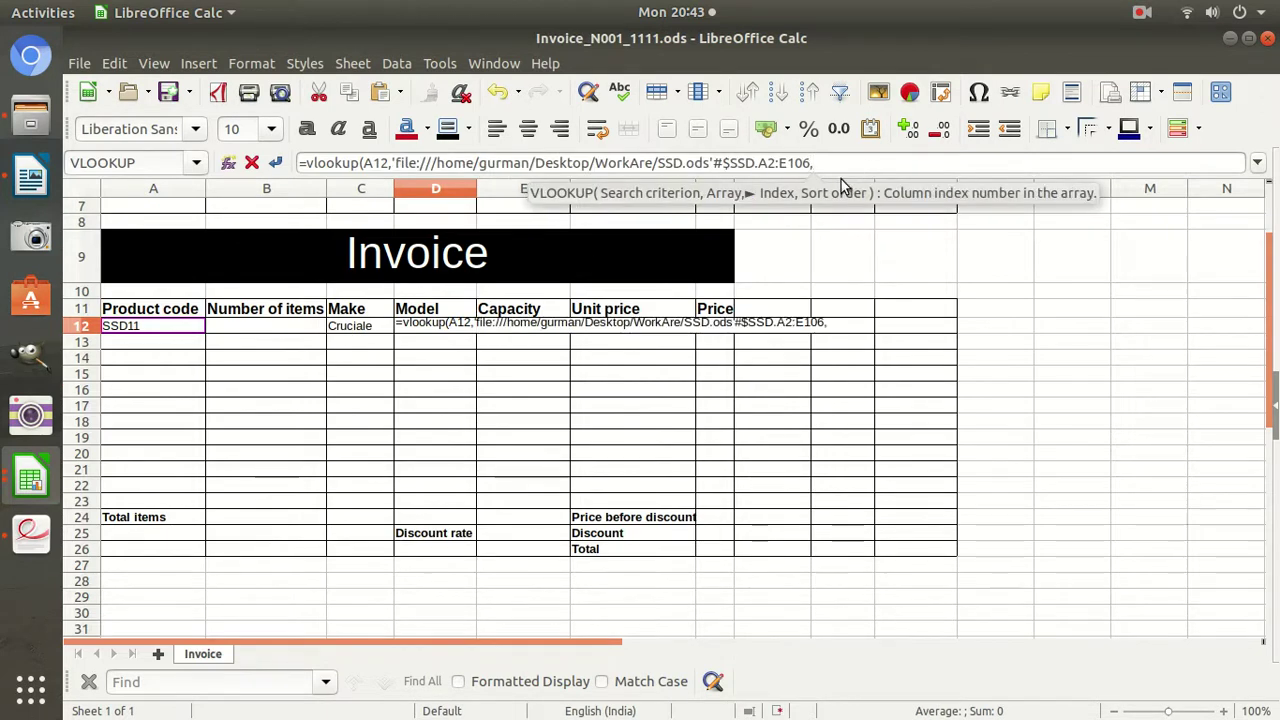
pyautogui.write('5')
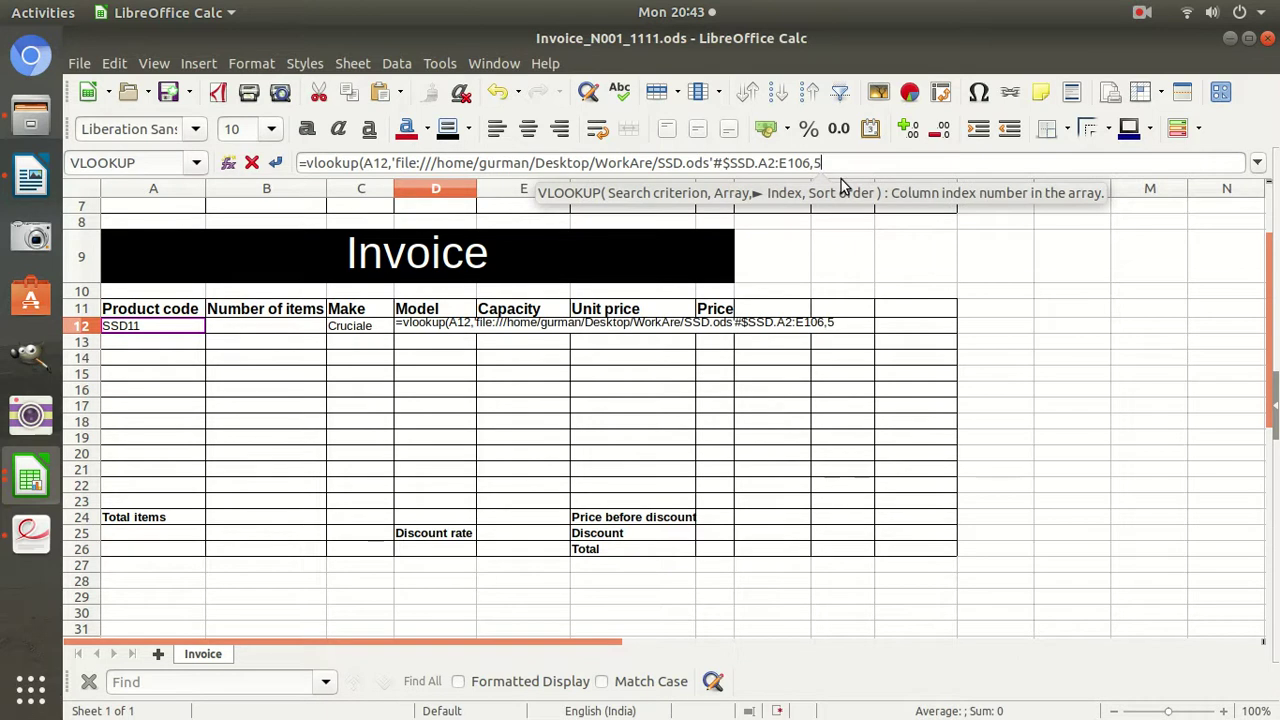
pyautogui.write(',0)')
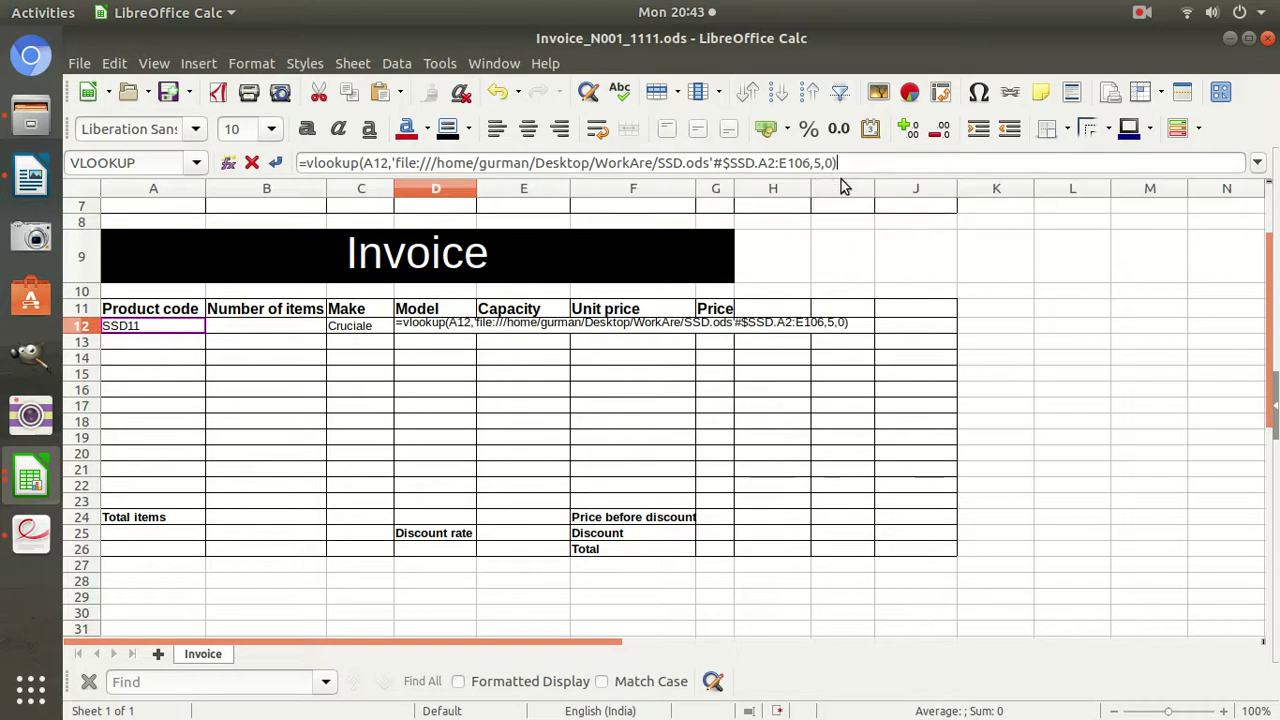
pyautogui.press('Return')
# Start E12's Capacity VLOOKUP using A12 and SSD.ods A2:E106 as the range.
pyautogui.click(497, 327)
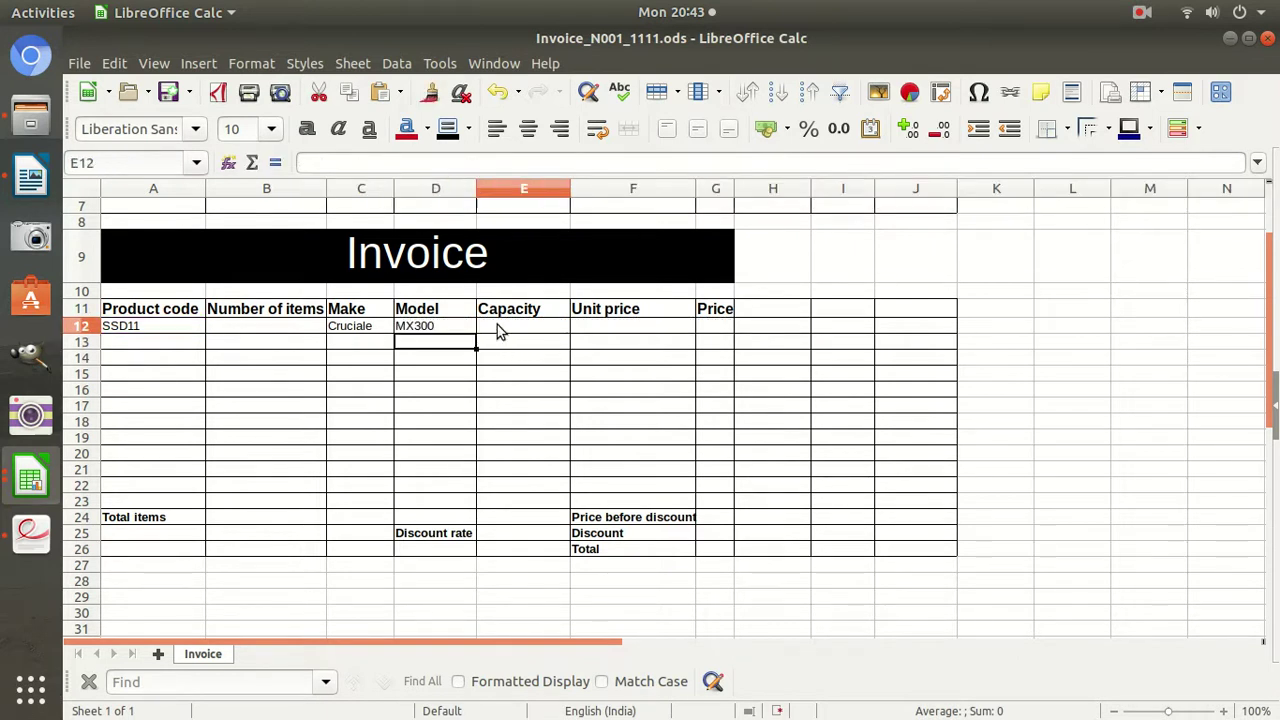
pyautogui.write('=vl')
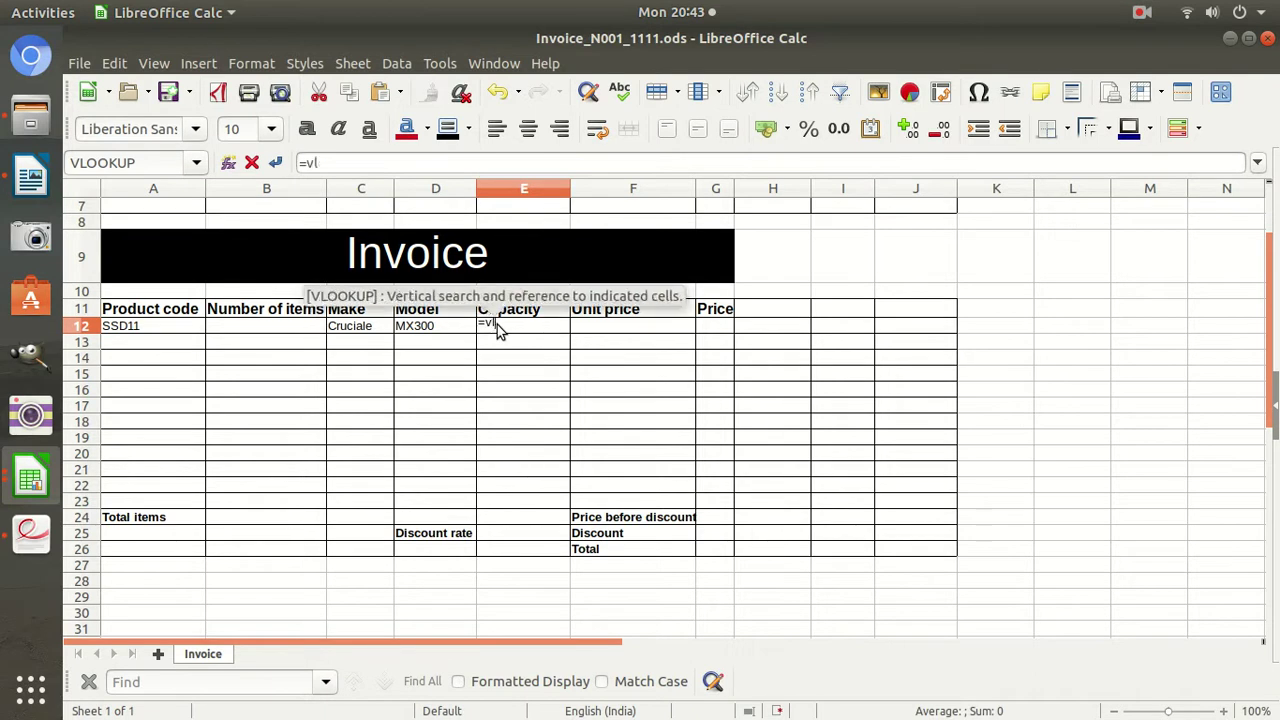
pyautogui.write('ookup(')
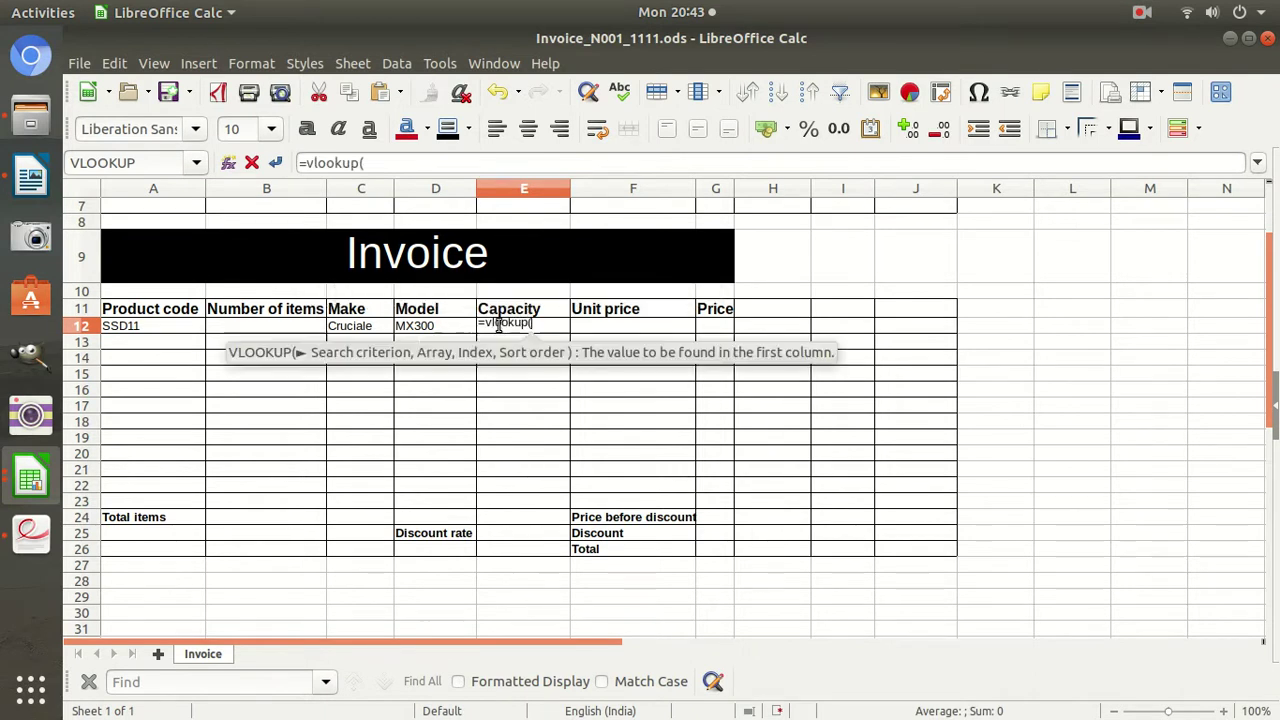
pyautogui.click(130, 328)
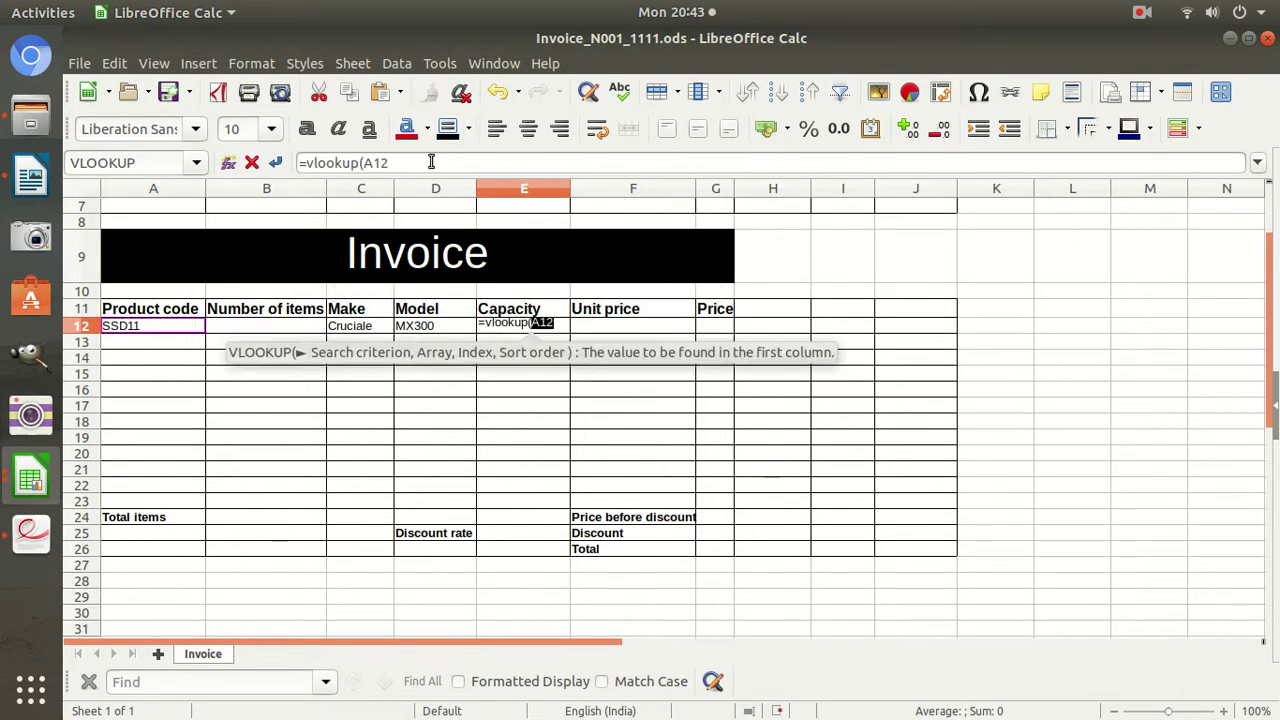
pyautogui.write(',')
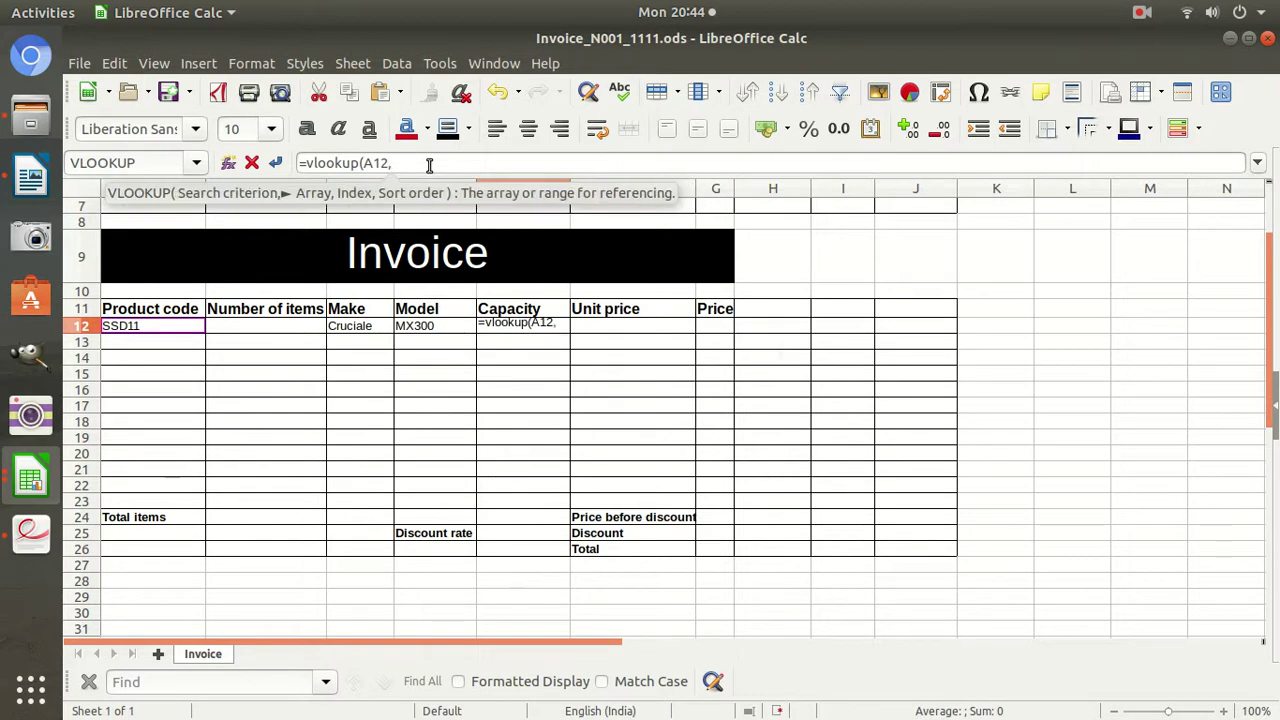
pyautogui.click(30, 480)
pyautogui.click(246, 532)
pyautogui.moveTo(127, 221); pyautogui.dragTo(437, 425)
# After checking SSD.ods column order, finish E12's lookup with column 3, exact match, returning 275.
pyautogui.click(44, 486)
pyautogui.click(140, 514)
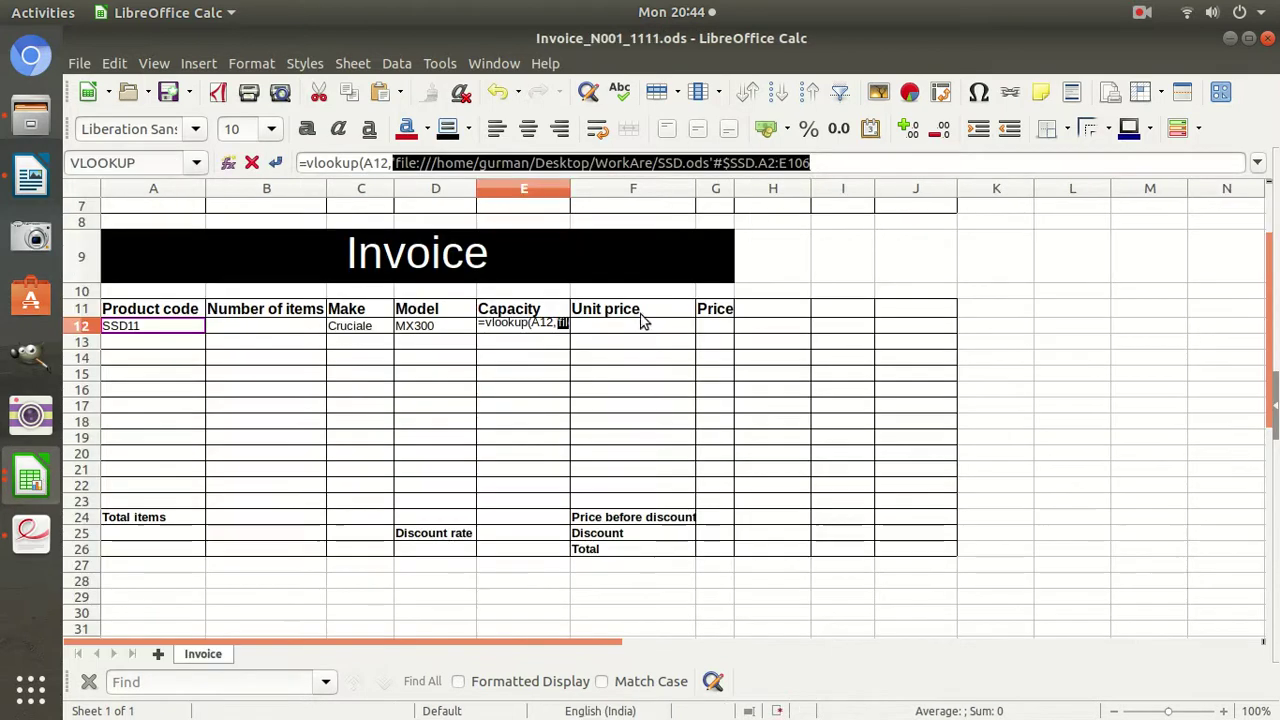
pyautogui.click(834, 164)
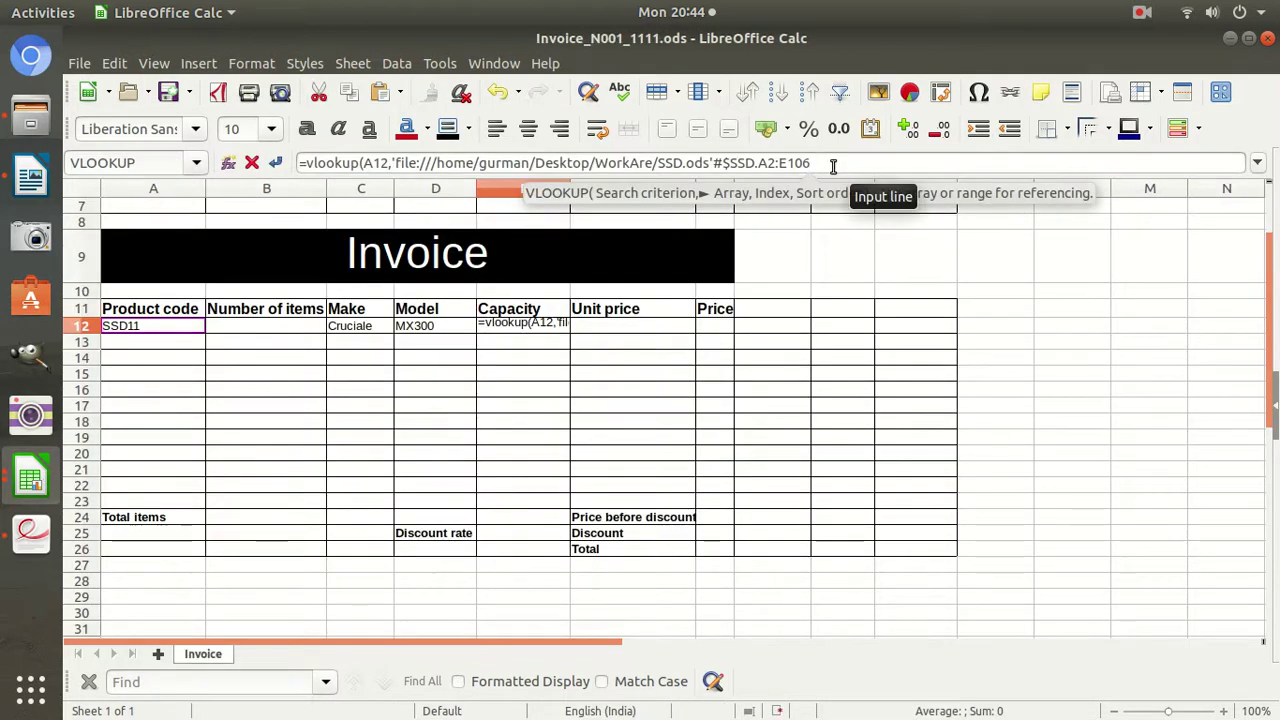
pyautogui.write(',')
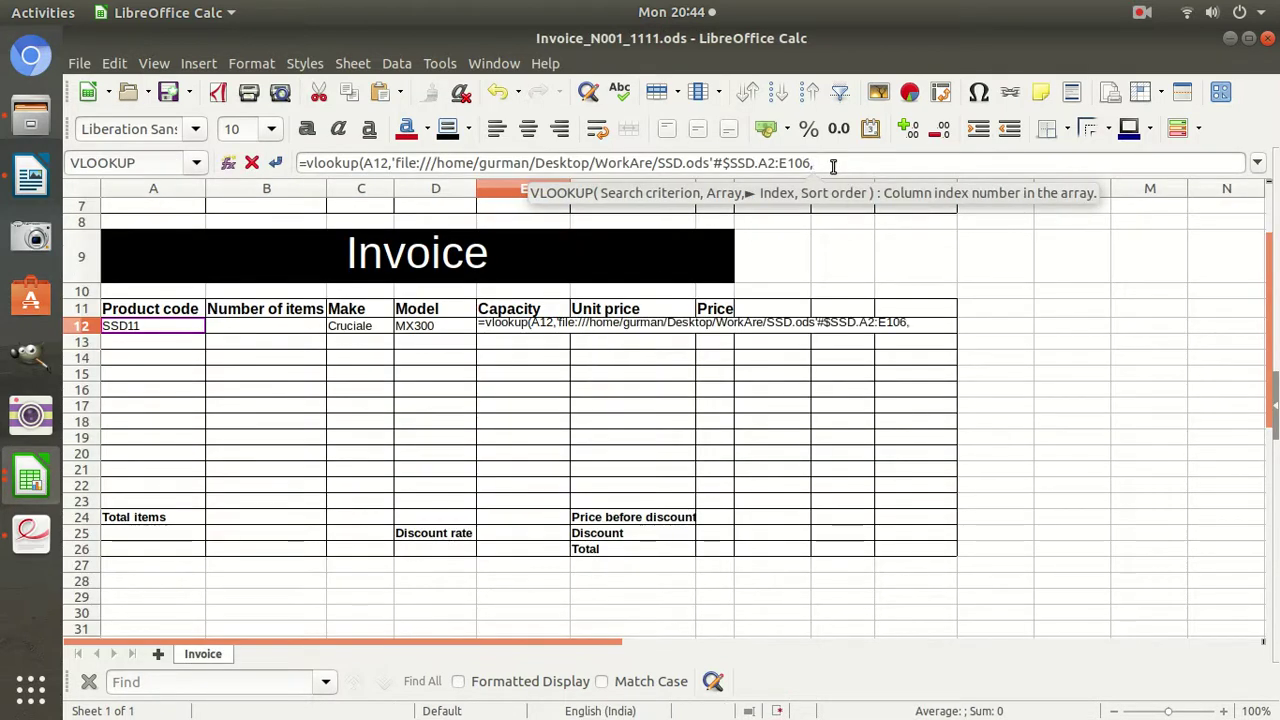
pyautogui.click(30, 479)
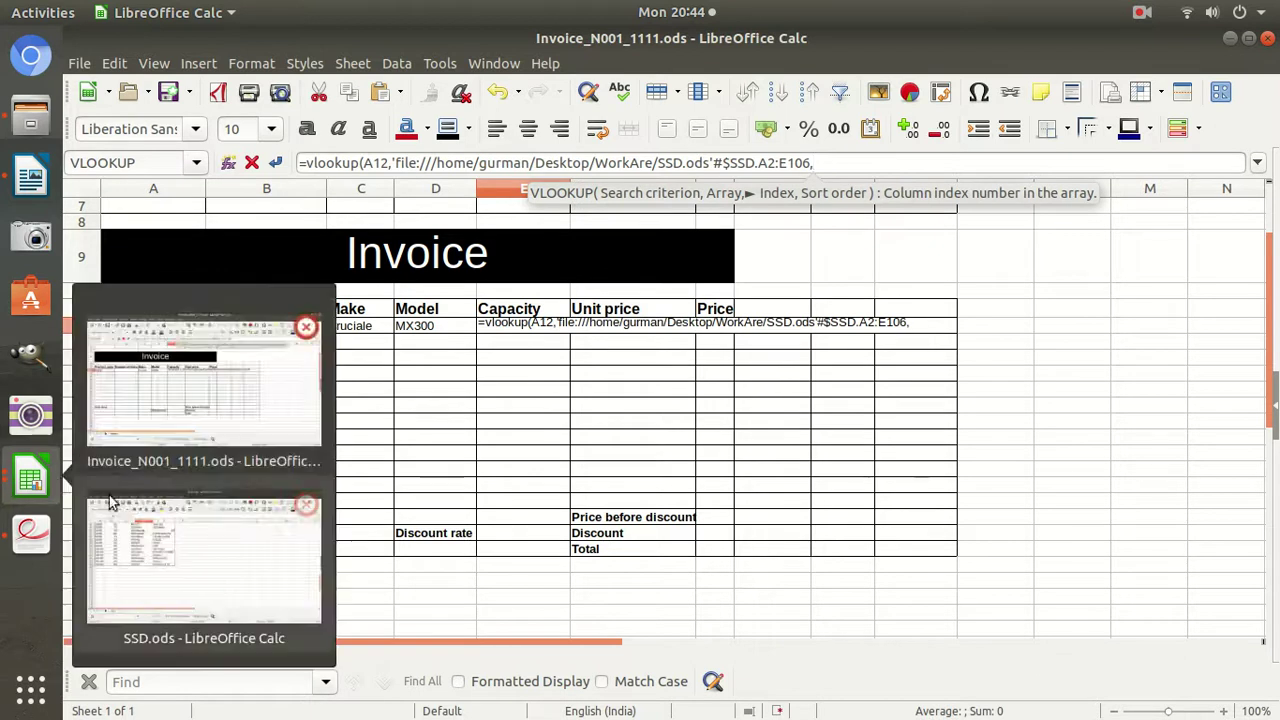
pyautogui.click(156, 519)
pyautogui.scroll(20, 282, 278)
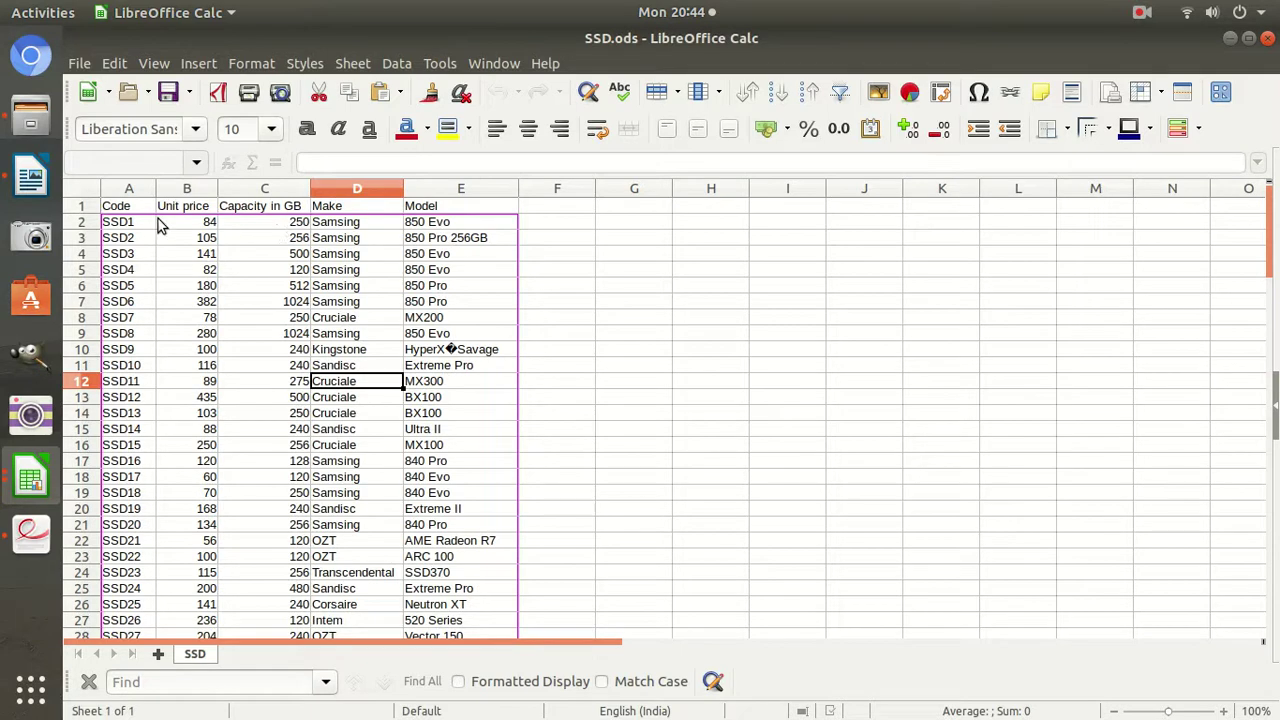
pyautogui.click(30, 479)
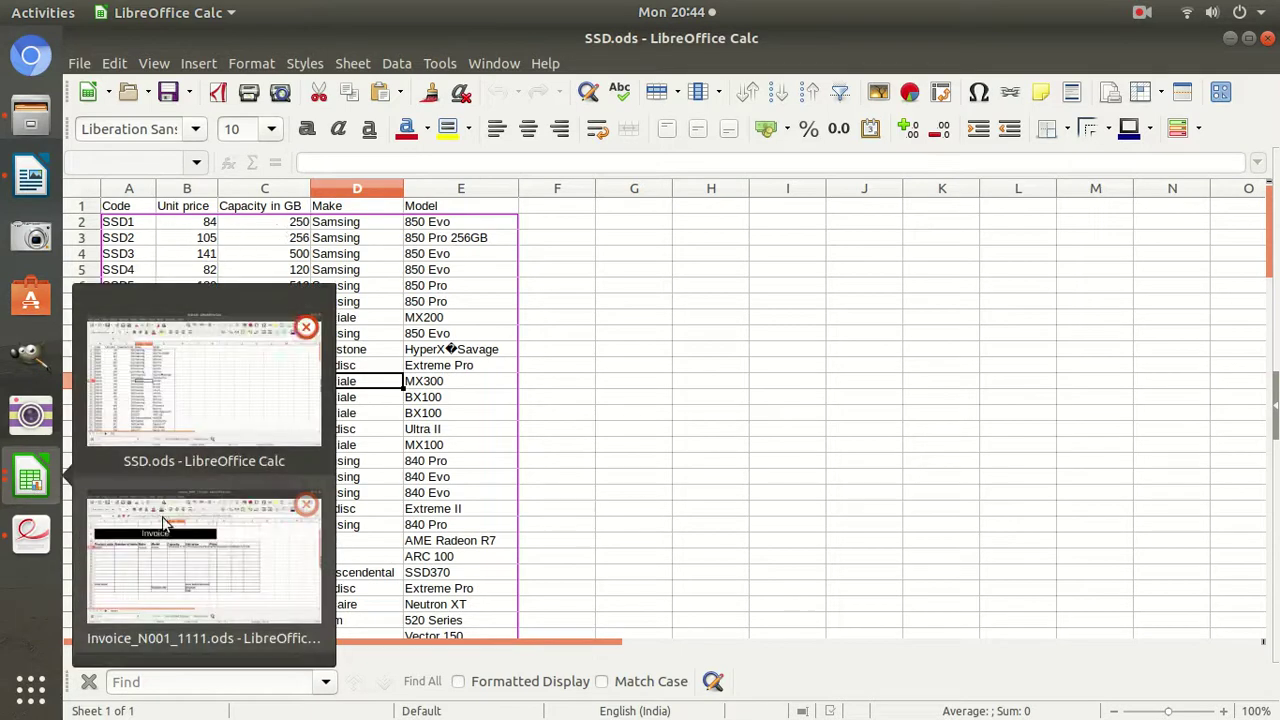
pyautogui.click(156, 565)
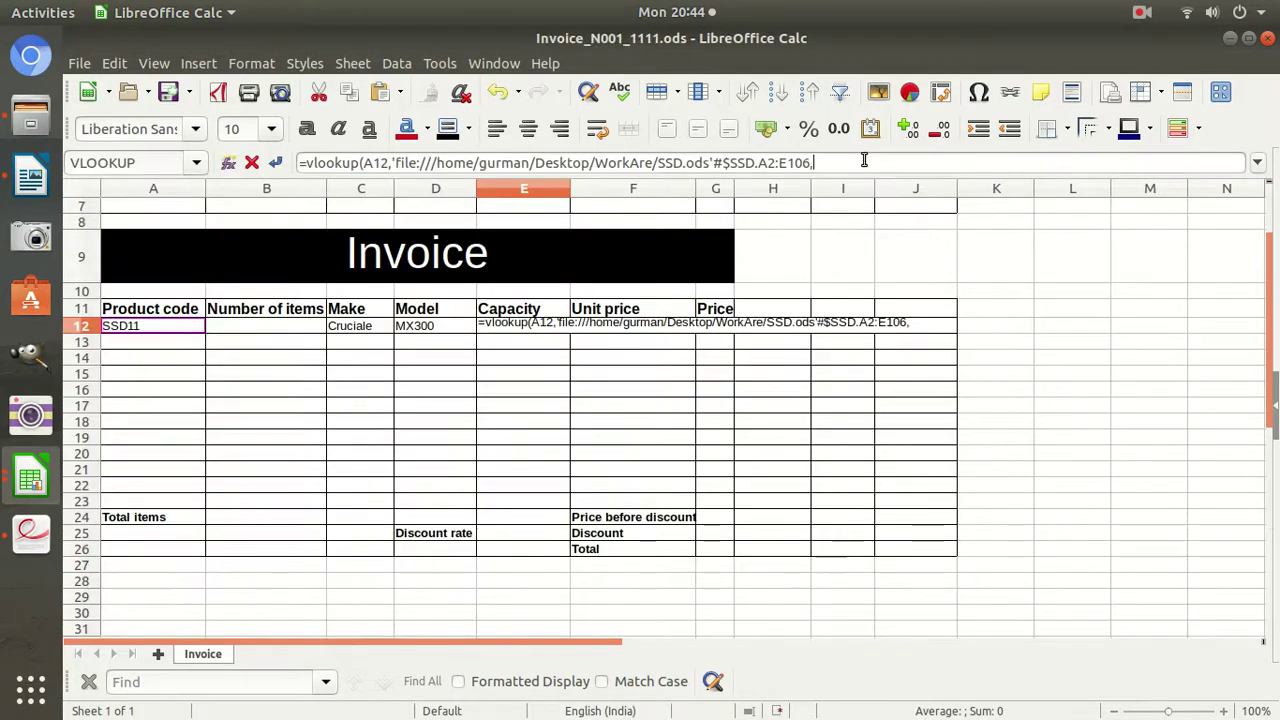
pyautogui.write(',0)')
pyautogui.press('Return')
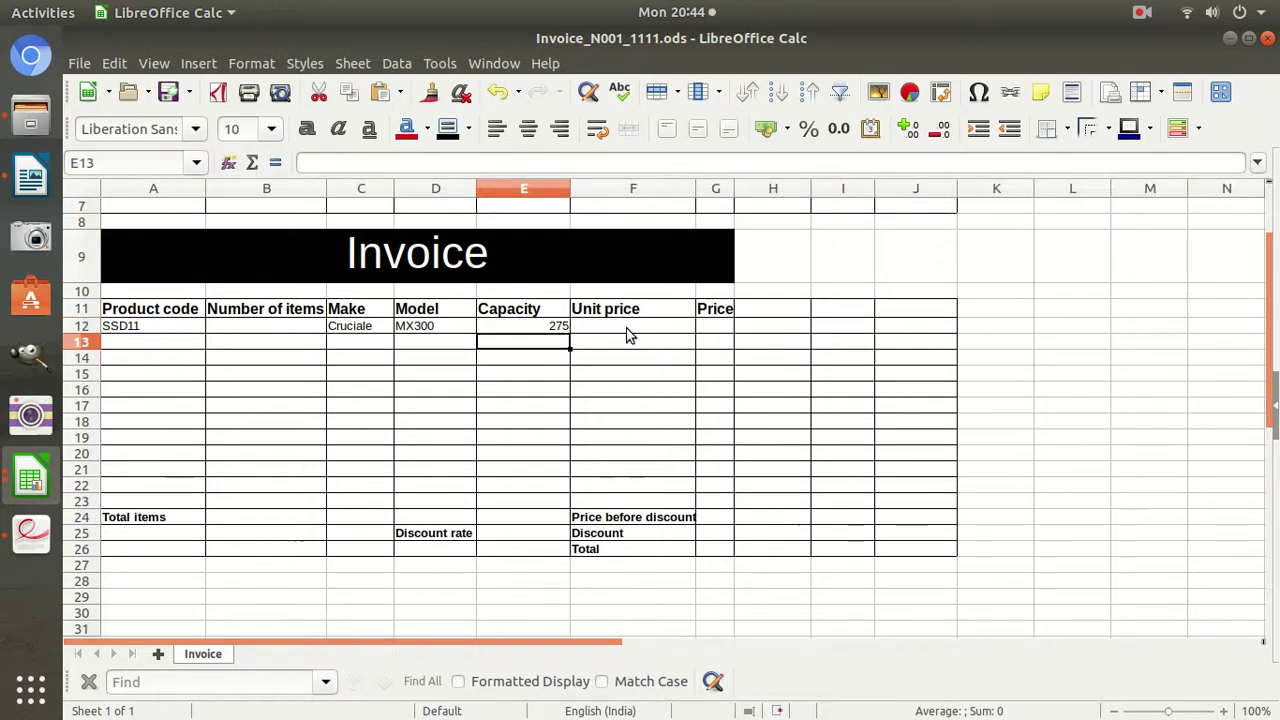
pyautogui.click(629, 334)
# Start an F12 VLOOKUP on SSD.ods range A2:E106 with column index 2 and exact match 0.
pyautogui.write('=vl')
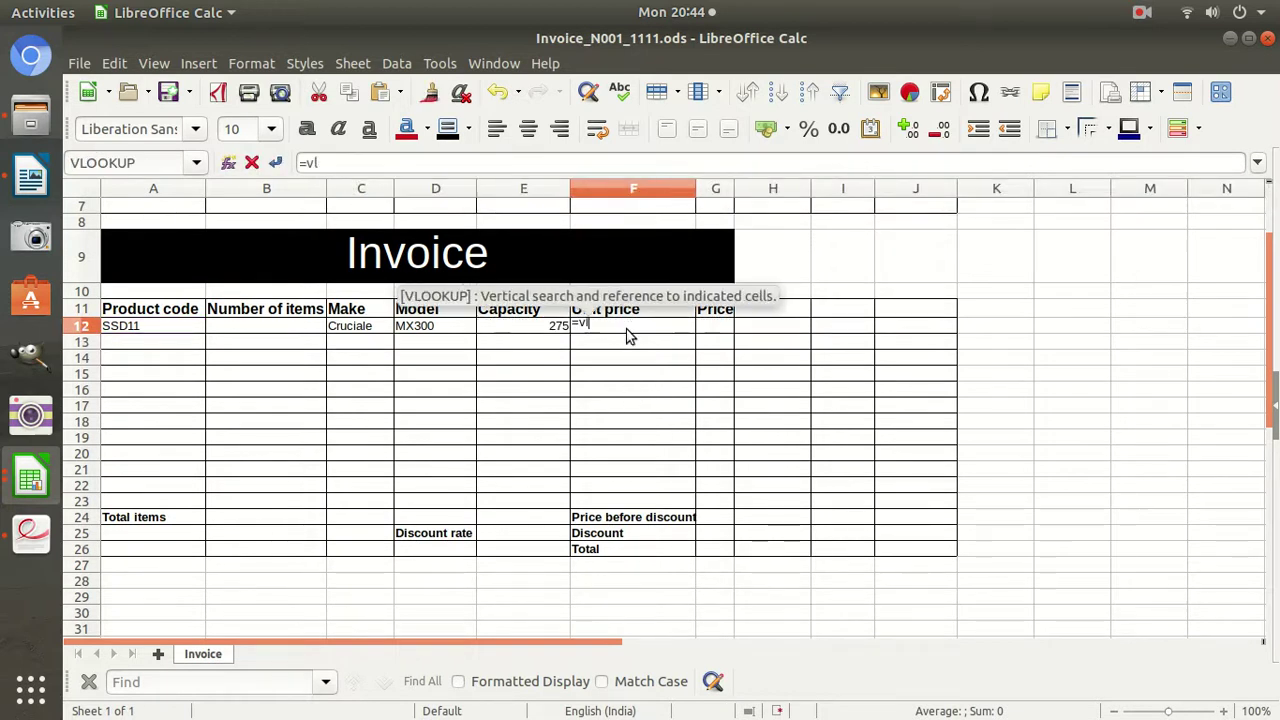
pyautogui.write('ookup')
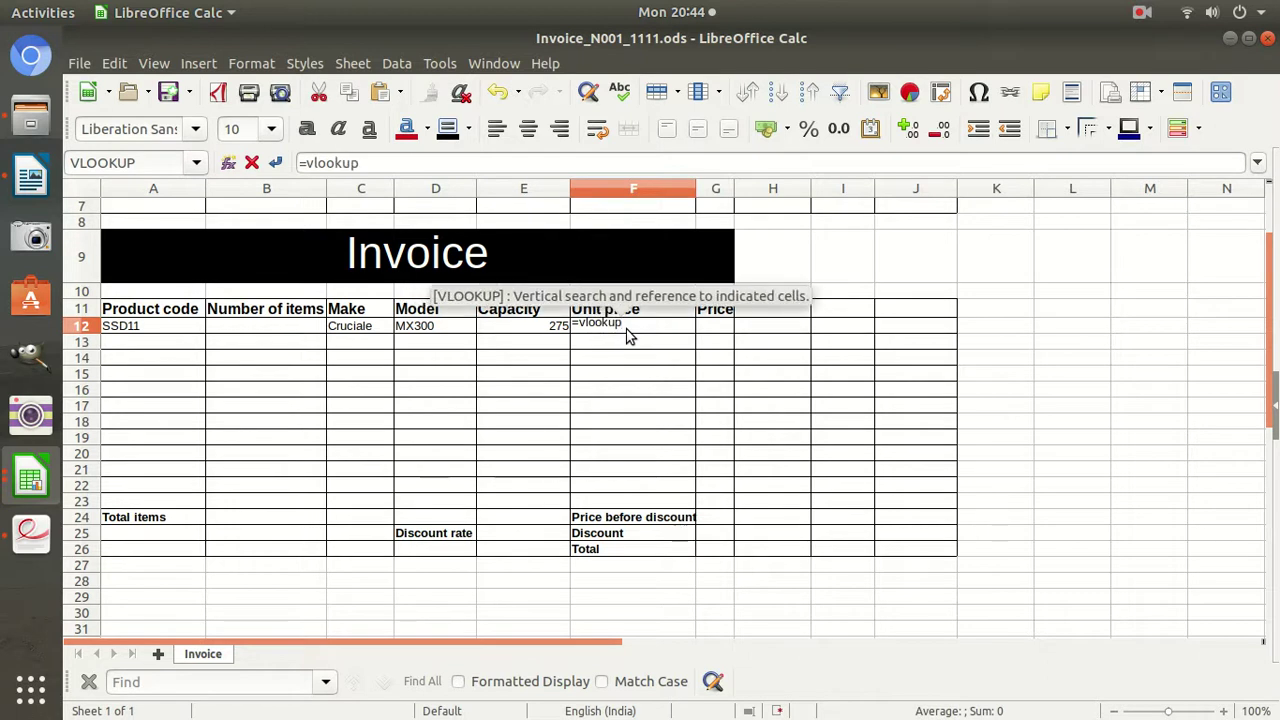
pyautogui.write('(')
pyautogui.click(20, 478)
pyautogui.click(144, 524)
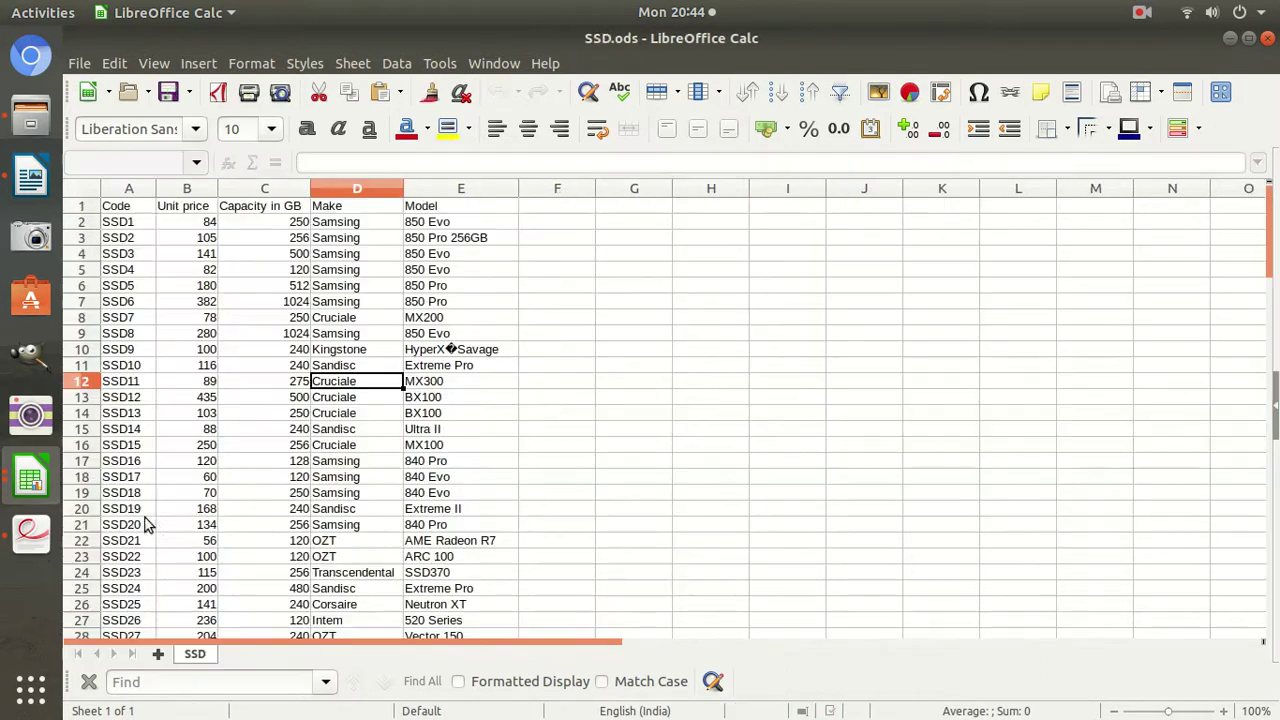
pyautogui.moveTo(131, 222); pyautogui.dragTo(457, 334)
pyautogui.scroll(20, 455, 325)
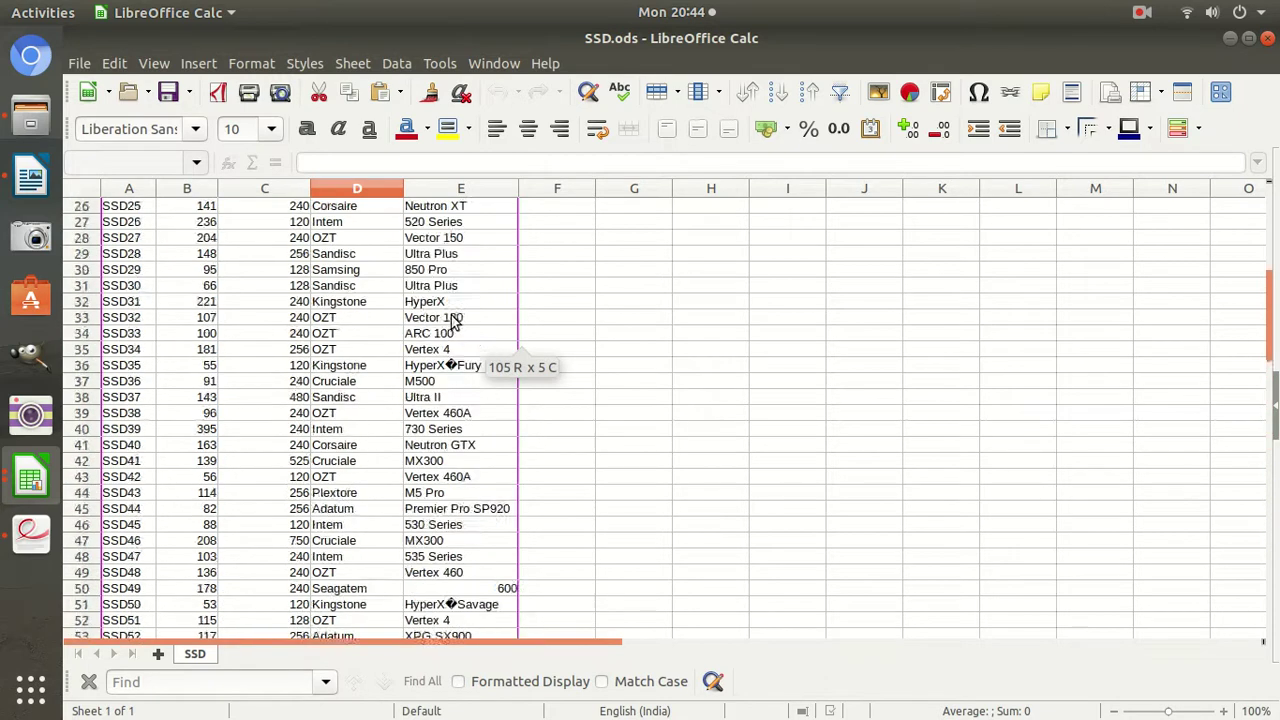
pyautogui.scroll(8, 455, 320)
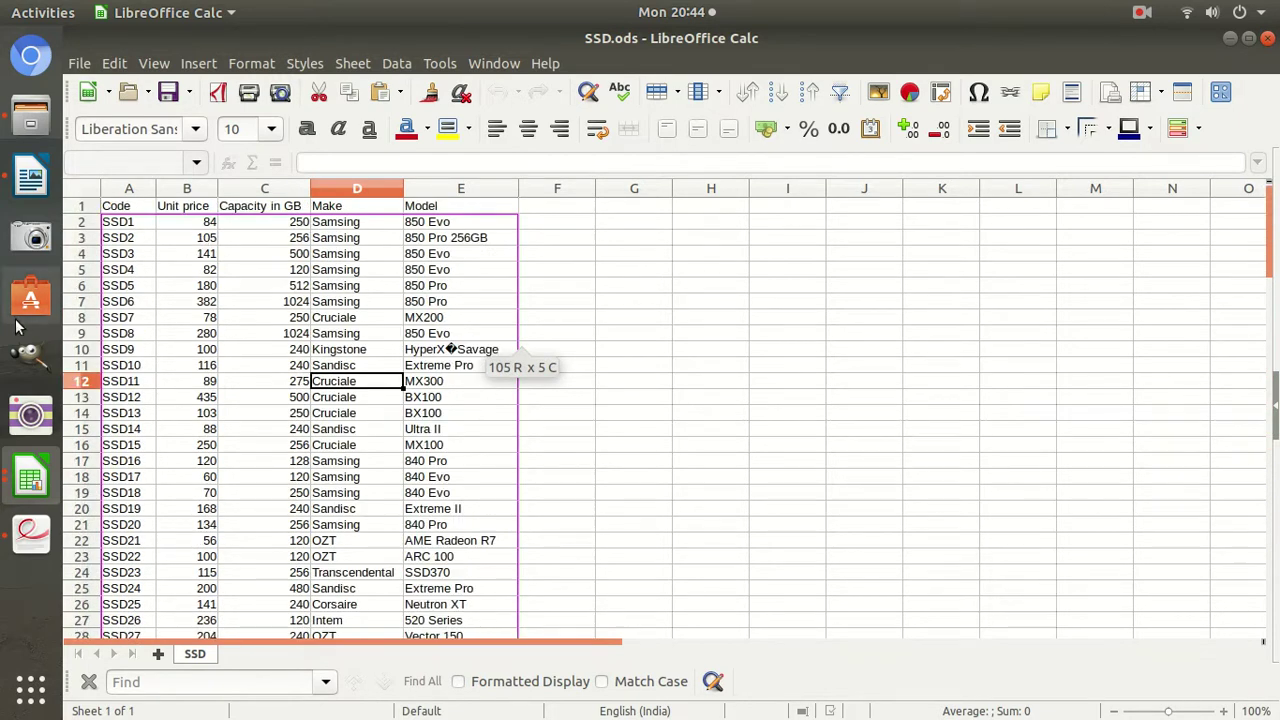
pyautogui.click(28, 478)
pyautogui.click(200, 580)
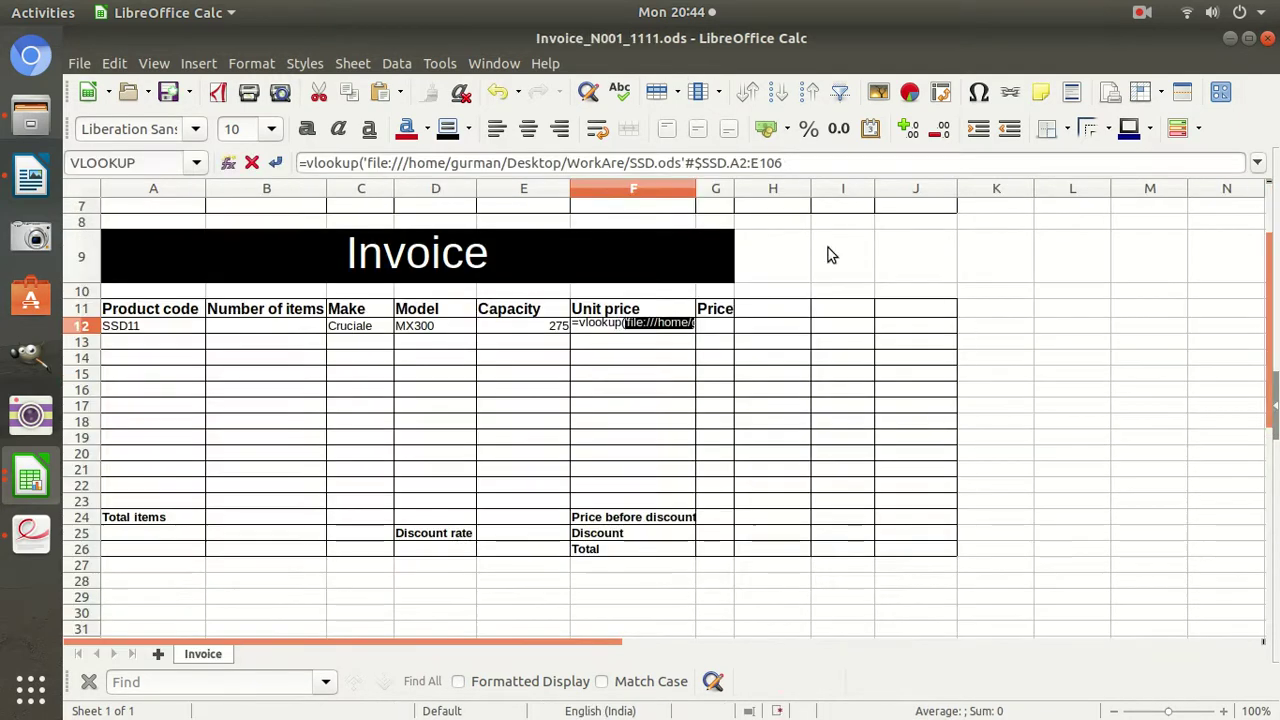
pyautogui.click(800, 164)
pyautogui.write(',2')
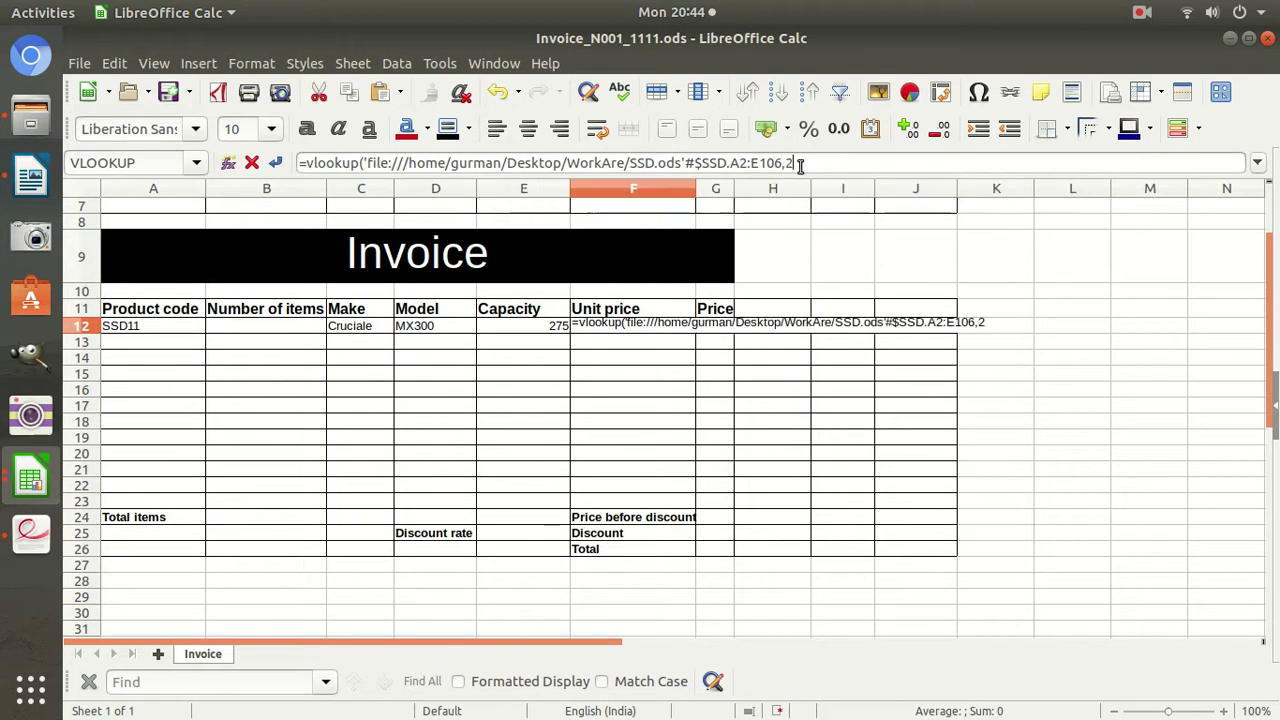
pyautogui.write(',0)')
# Add A12 as F12's VLOOKUP search value so it returns the unit price 89.
pyautogui.press('Return')
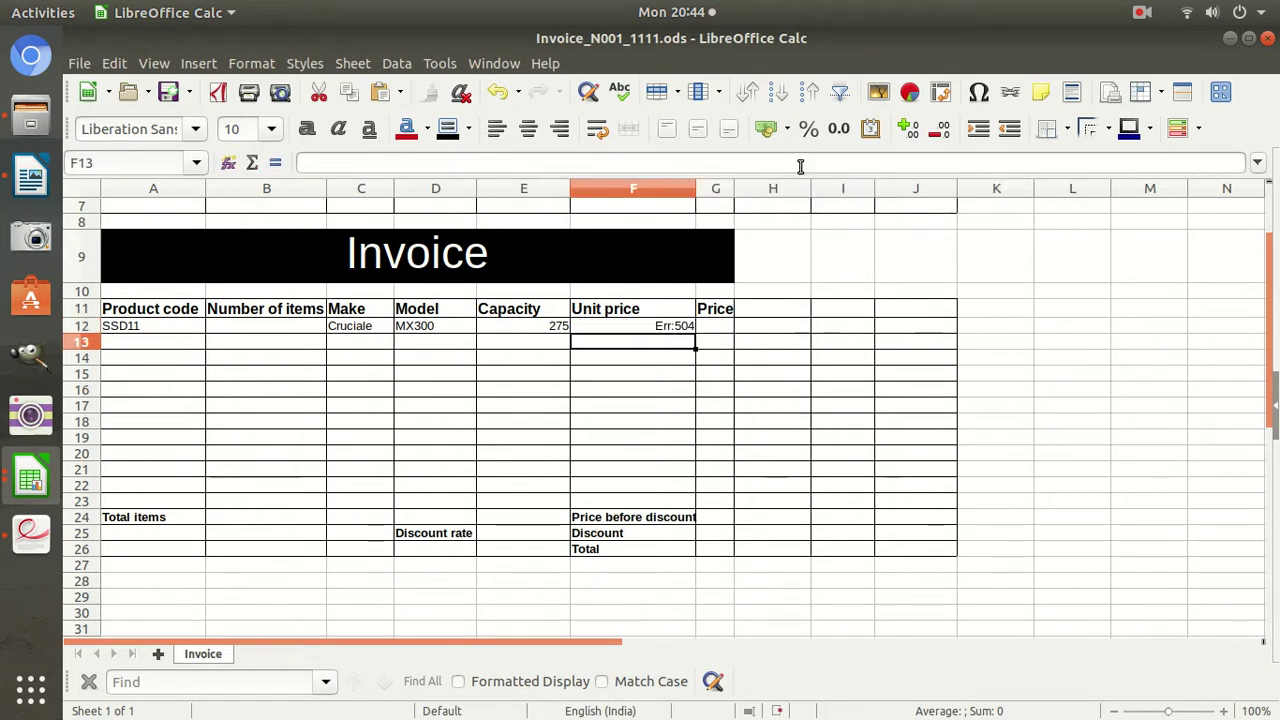
pyautogui.click(658, 323)
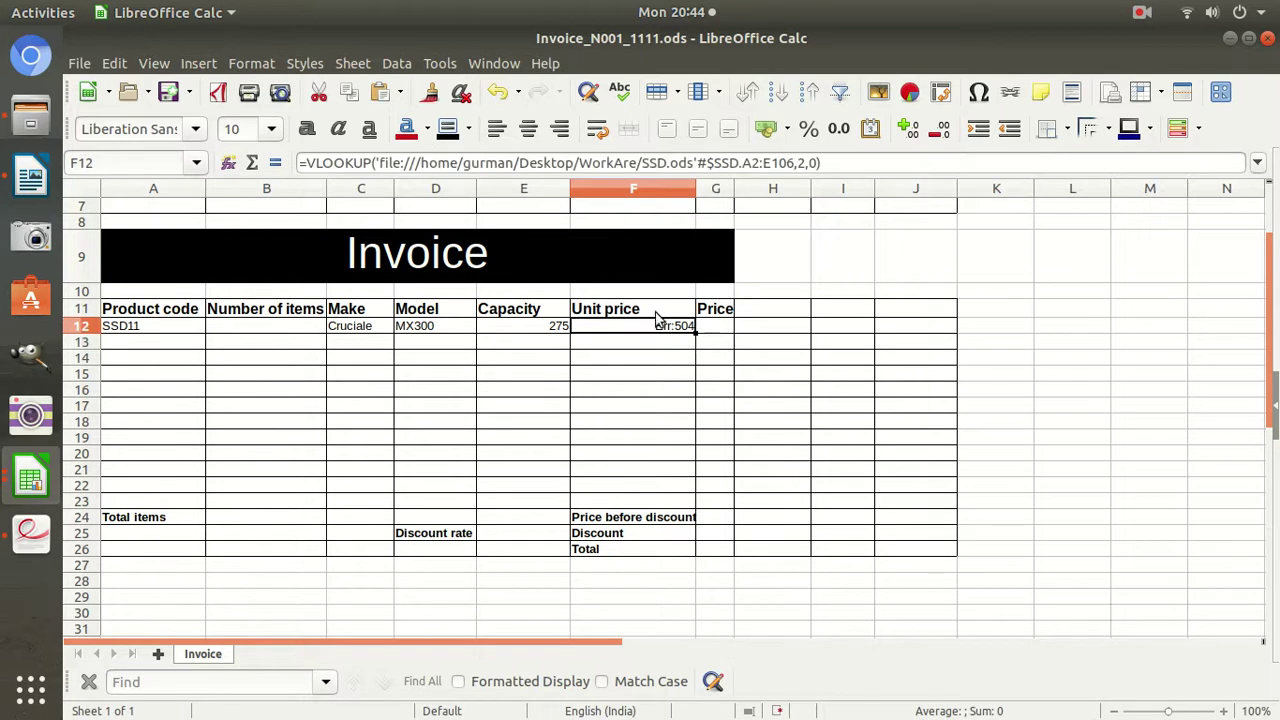
pyautogui.click(377, 162)
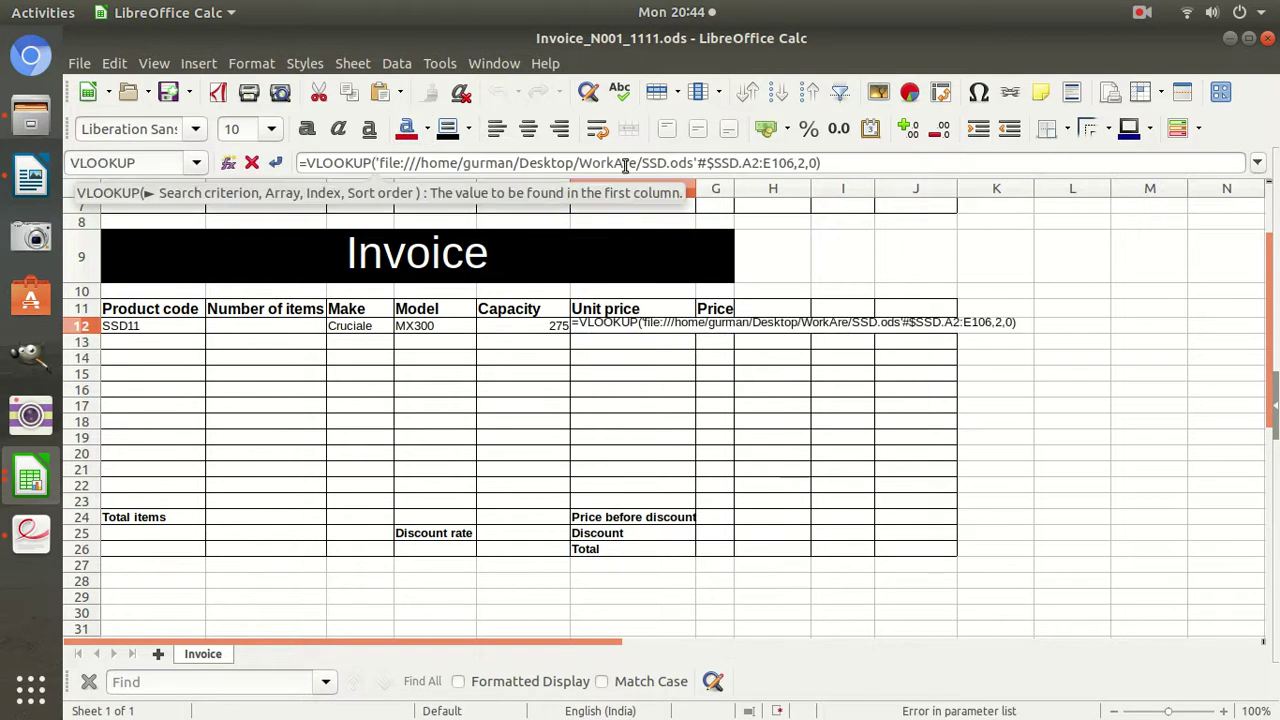
pyautogui.click(118, 330)
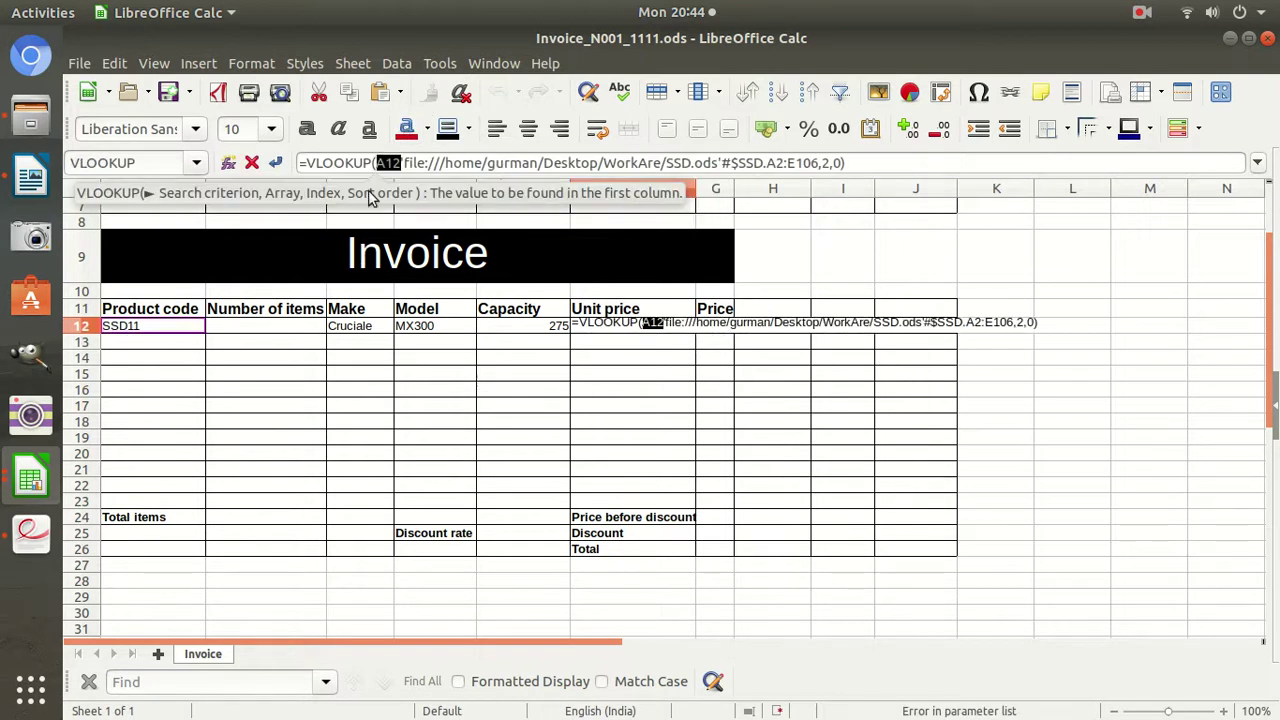
pyautogui.click(403, 162)
pyautogui.write(',')
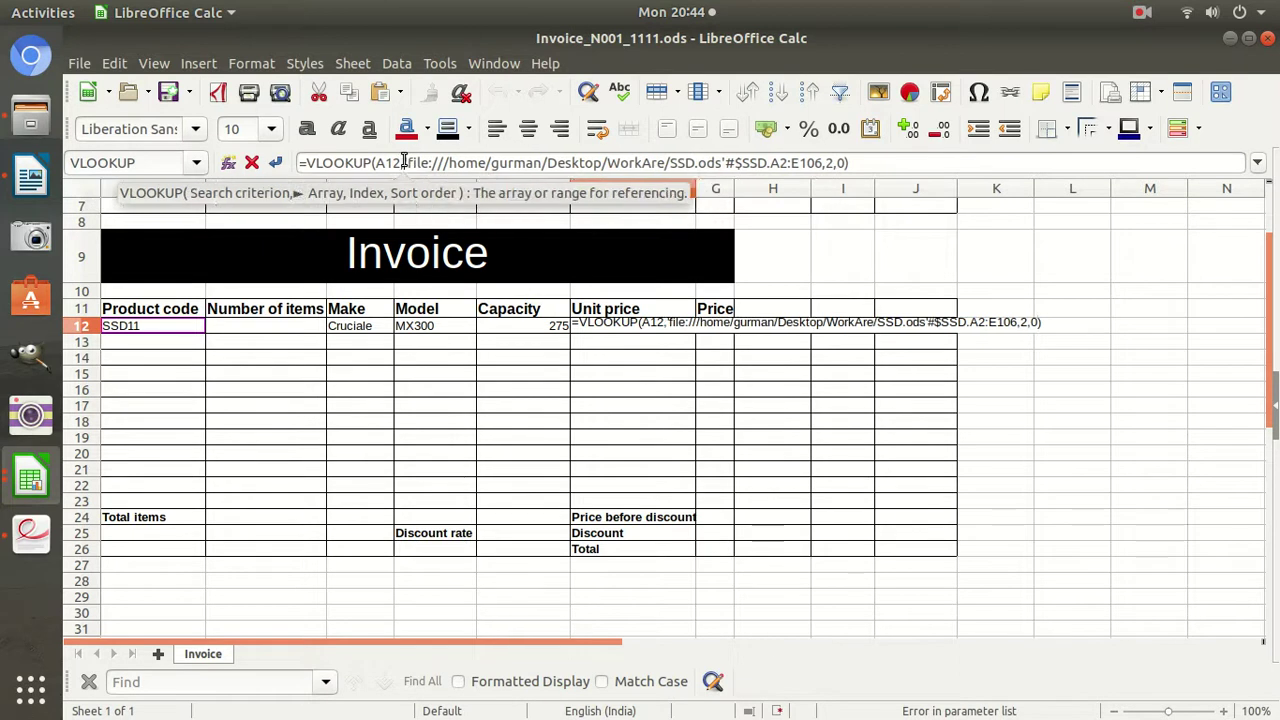
pyautogui.press('Return')
# Review C12's Make lookup formula against the product code in A12.
pyautogui.click(366, 328)
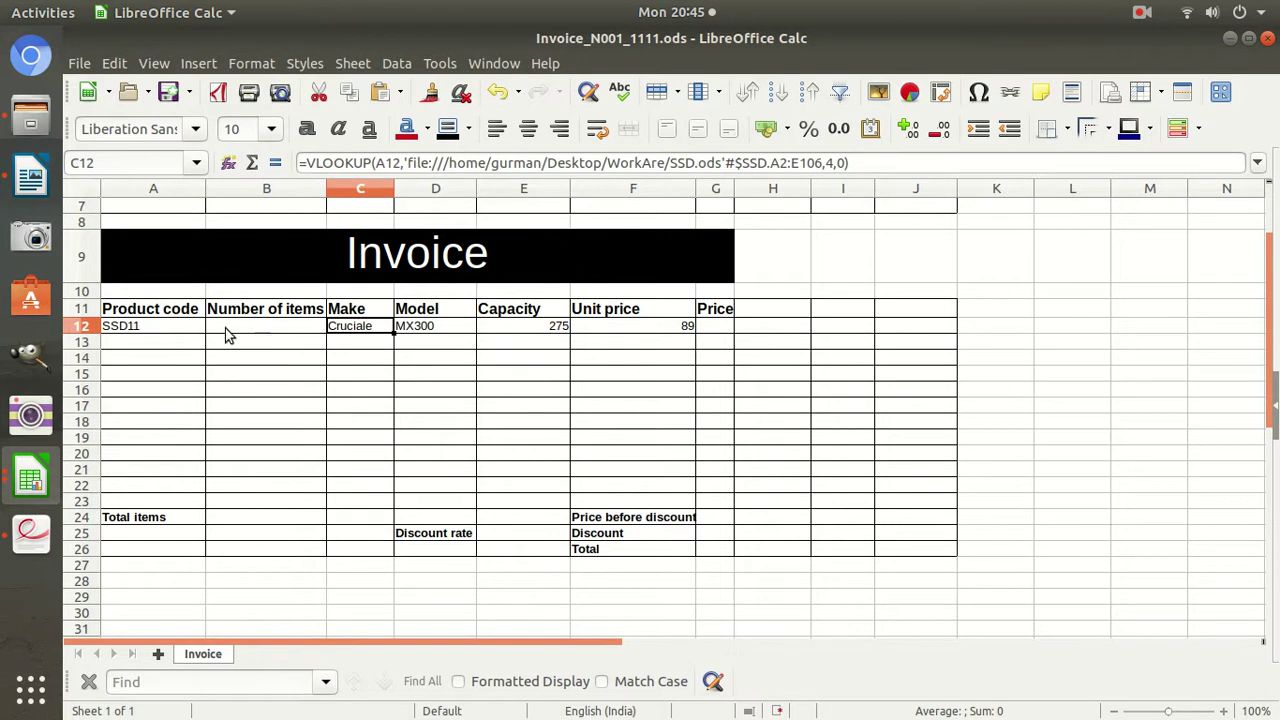
pyautogui.click(157, 330)
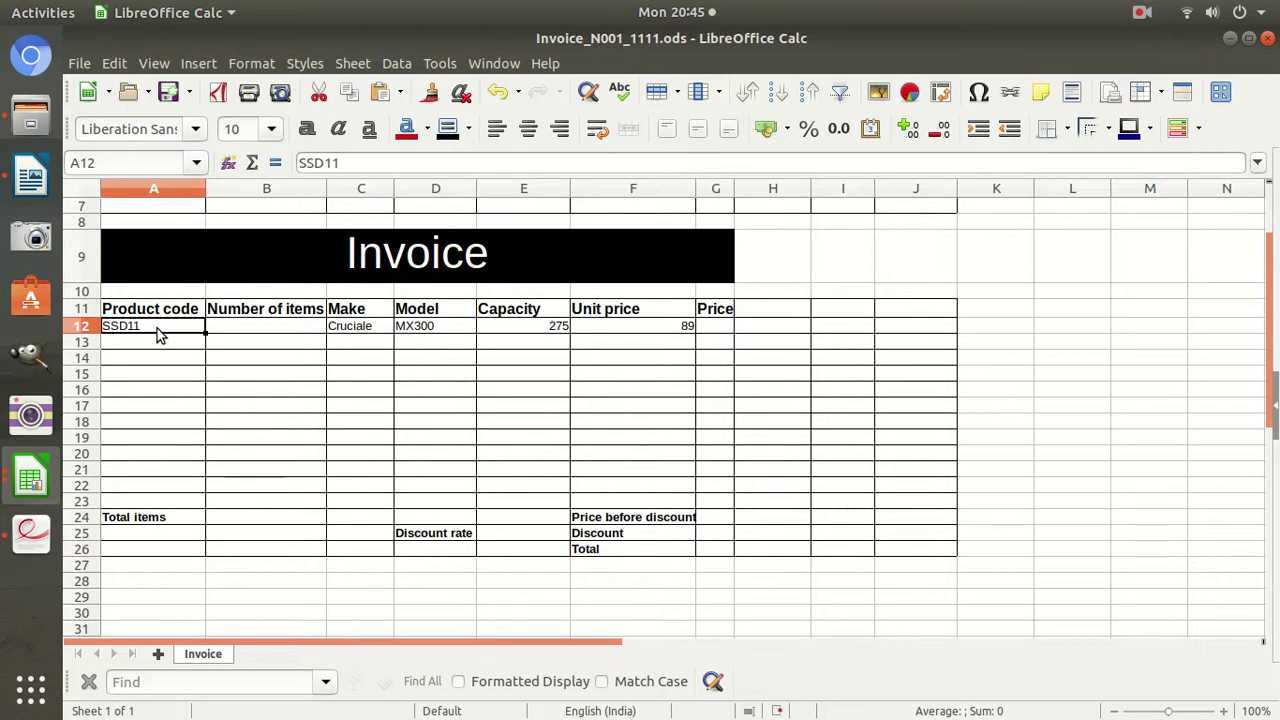
pyautogui.click(352, 333)
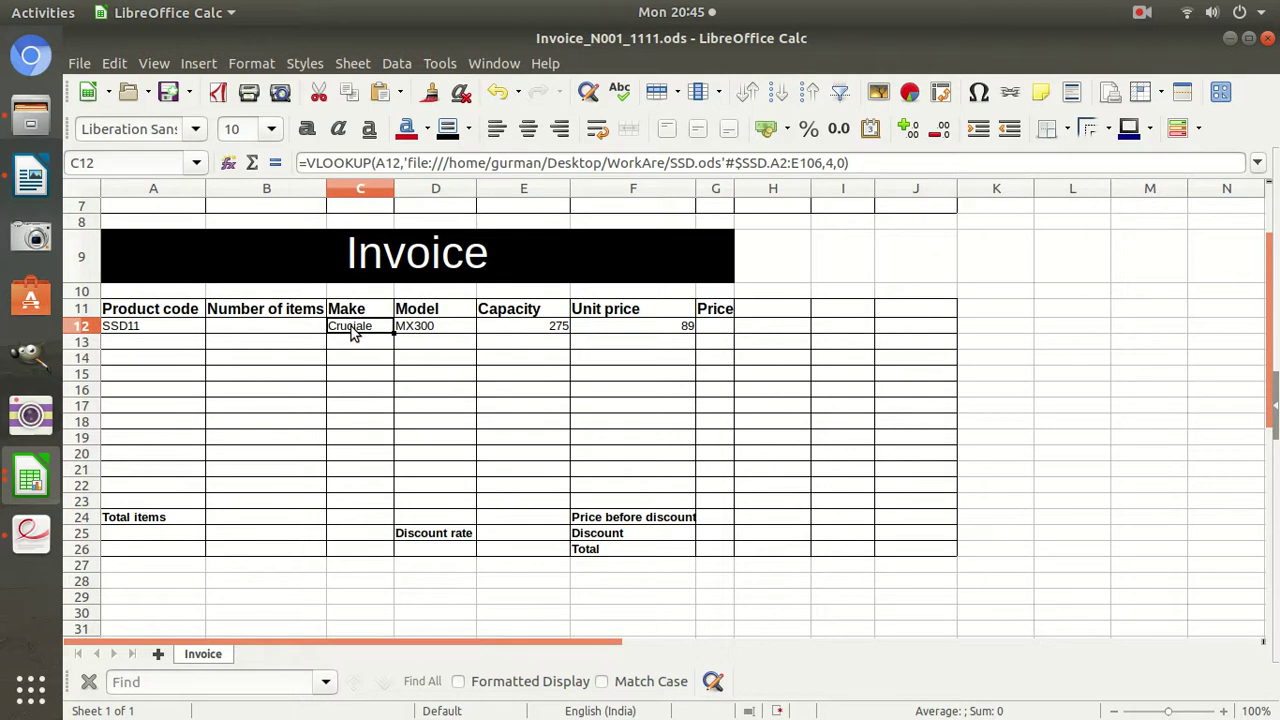
pyautogui.click(35, 535)
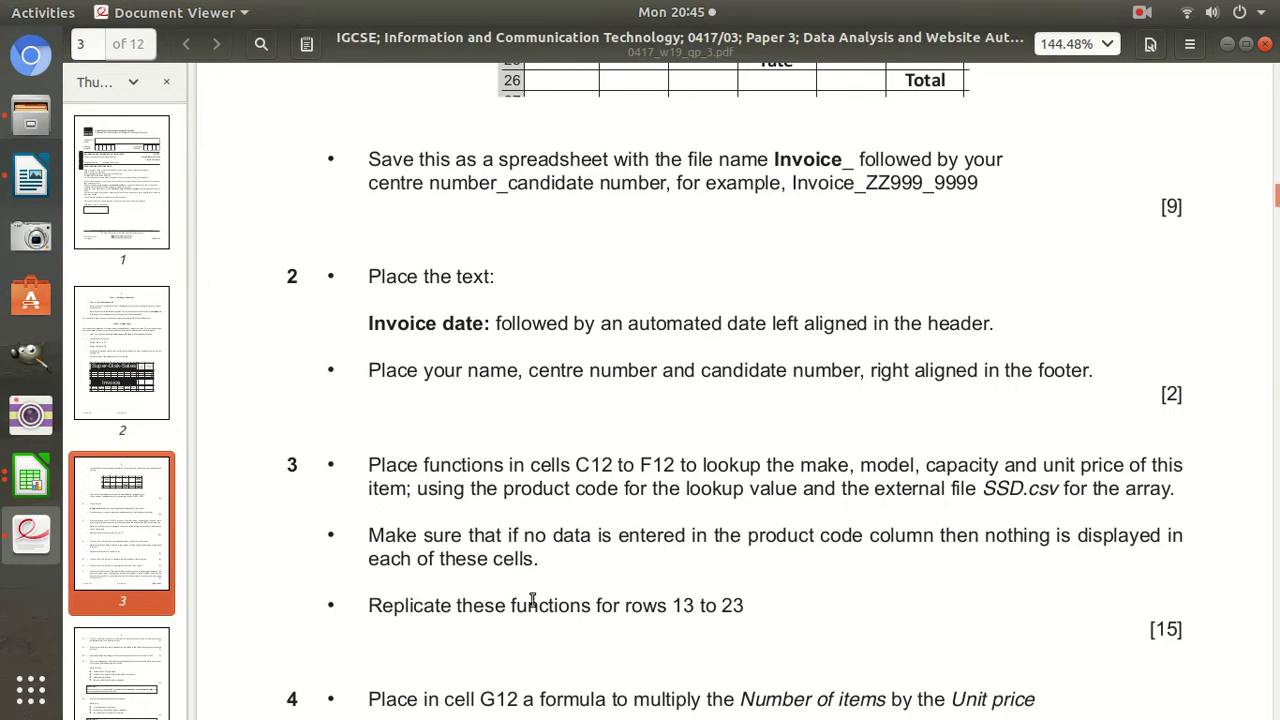
pyautogui.moveTo(540, 566); pyautogui.dragTo(366, 531)
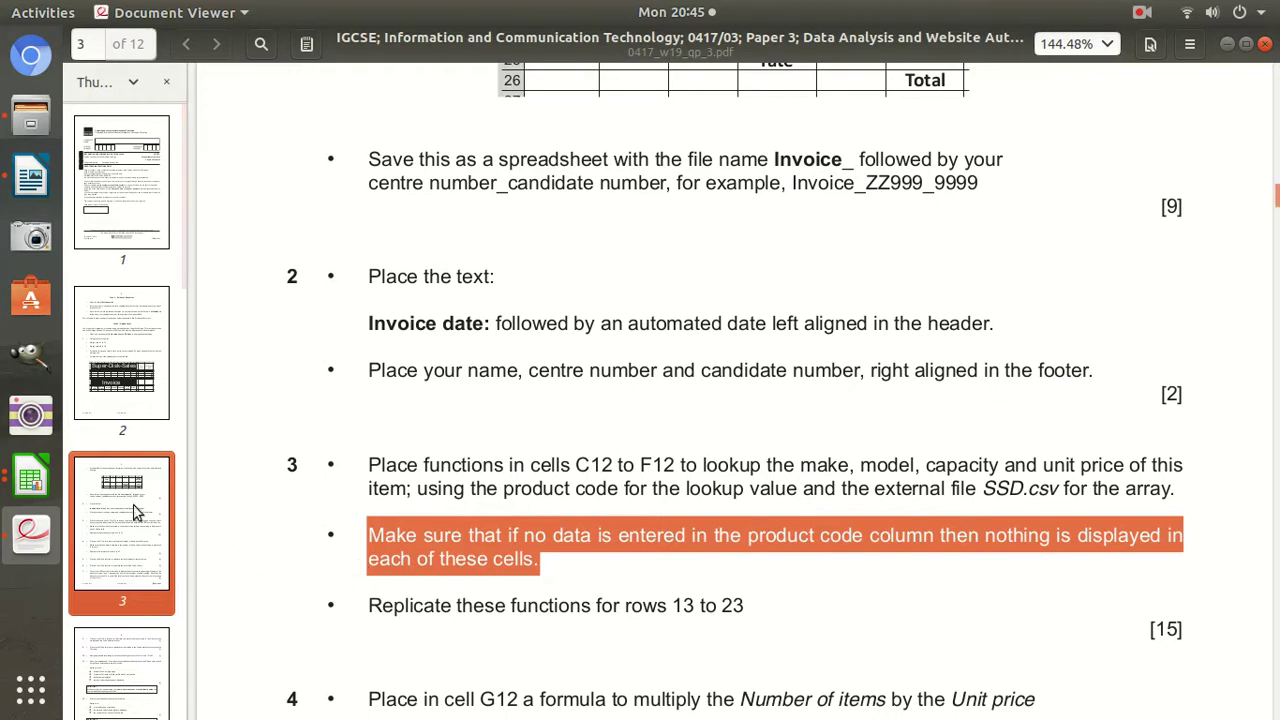
pyautogui.click(30, 480)
pyautogui.click(203, 414)
pyautogui.click(117, 331)
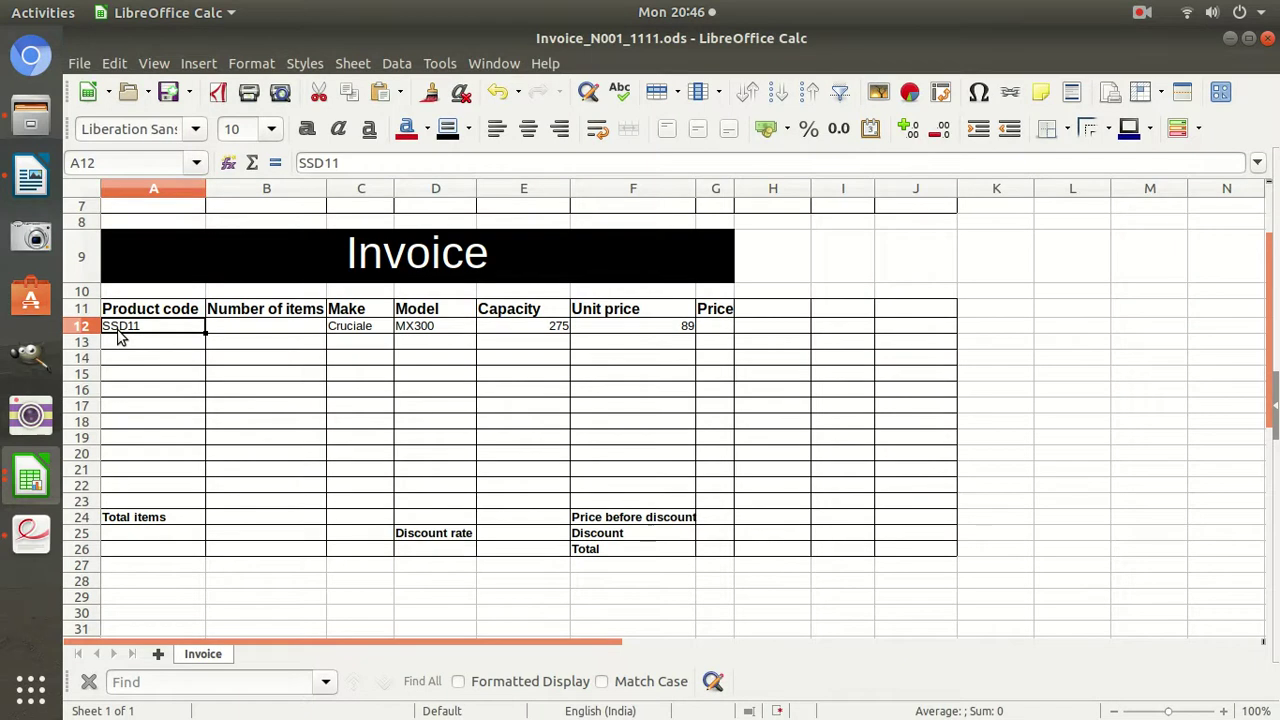
# Clear the product code from A12.
pyautogui.press('Delete')
pyautogui.press('Return')
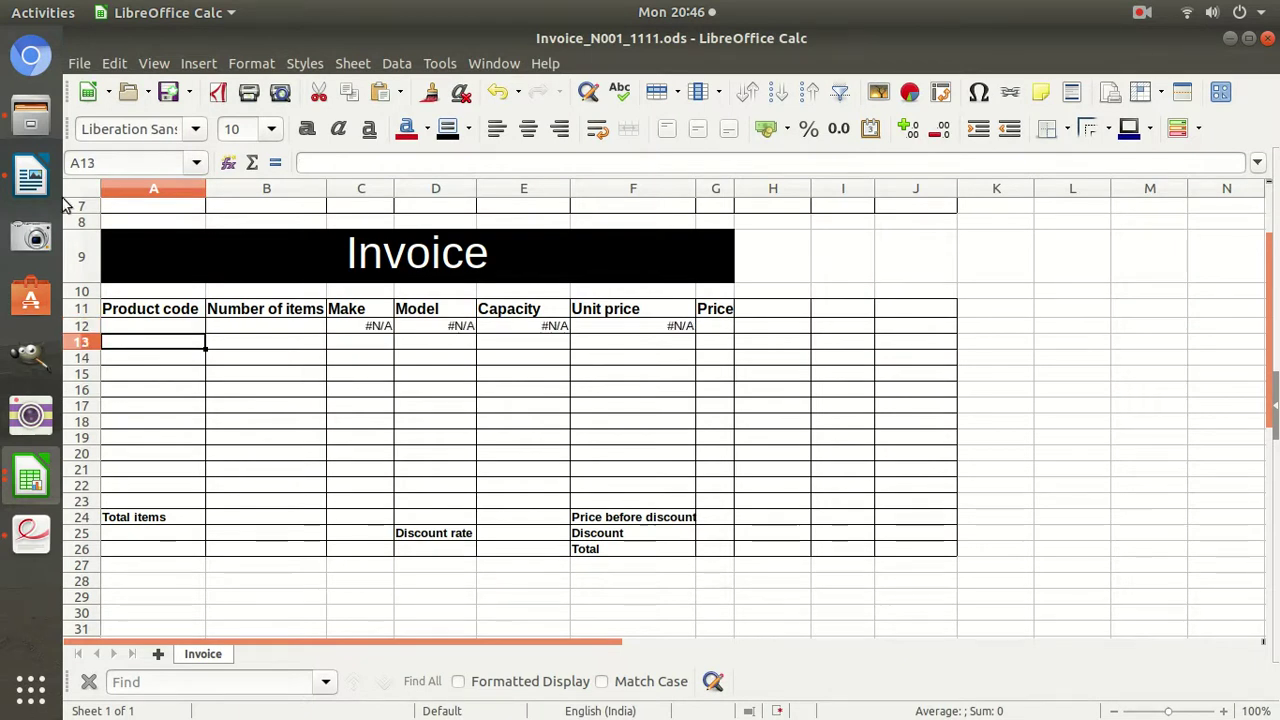
pyautogui.click(183, 325)
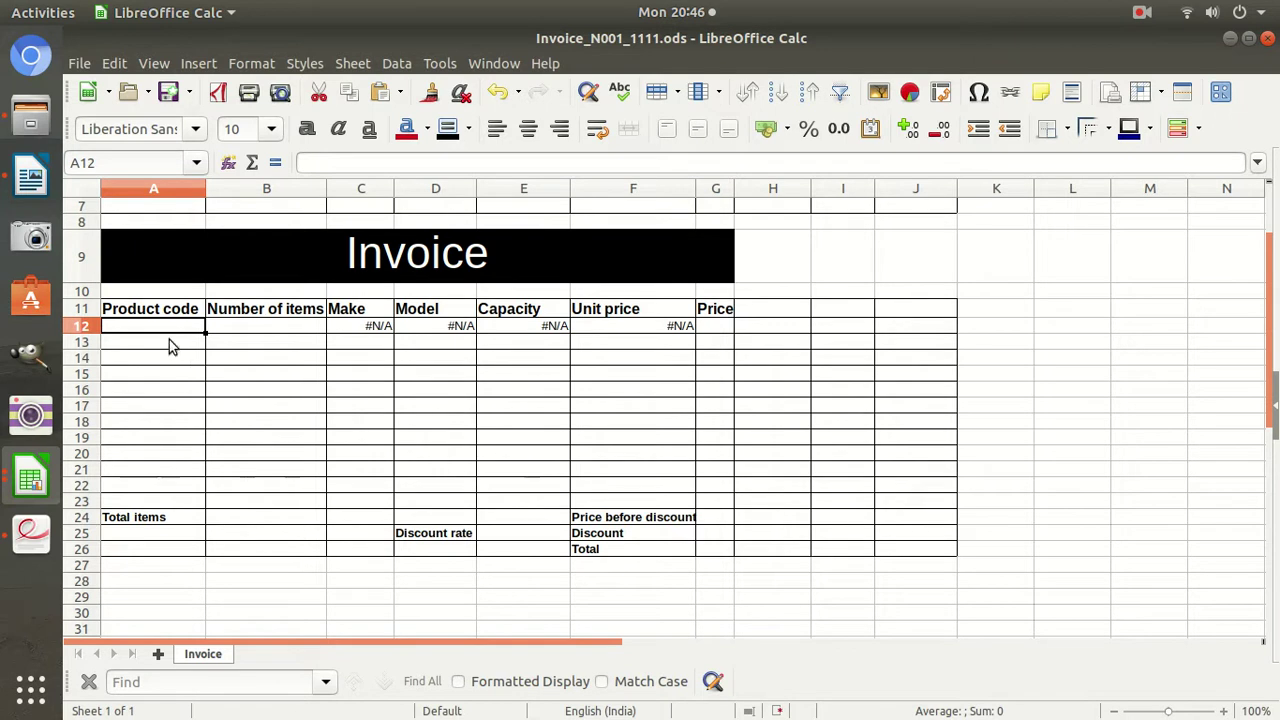
# Inspect the Make, Model, Capacity and Unit price lookups in C12:F12, now showing #N/A.
pyautogui.click(345, 327)
pyautogui.click(450, 329)
pyautogui.click(562, 329)
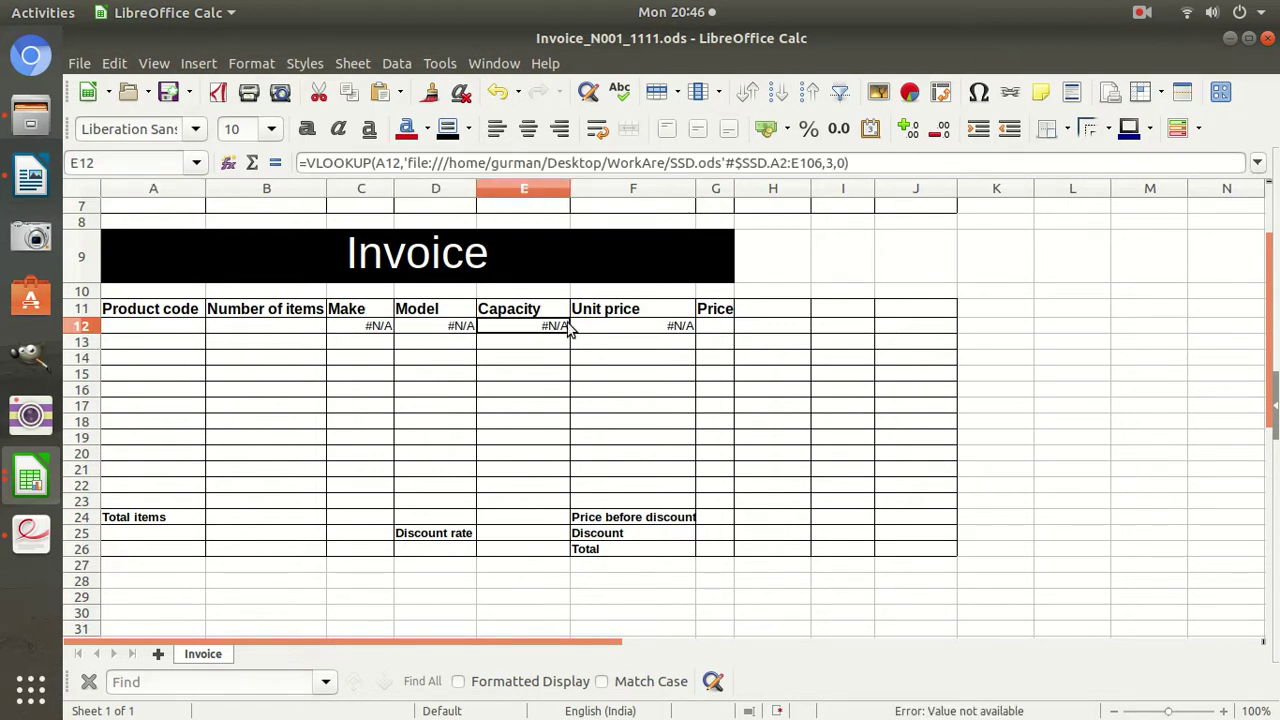
pyautogui.click(617, 329)
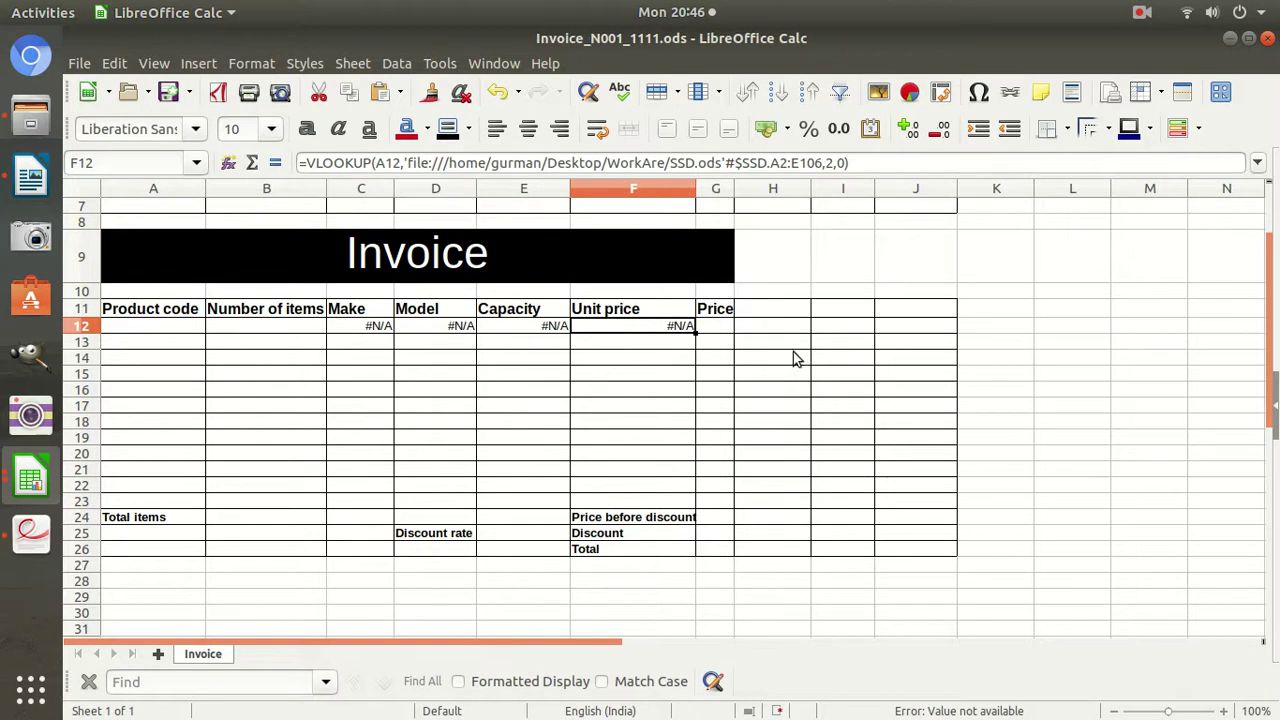
pyautogui.click(1091, 426)
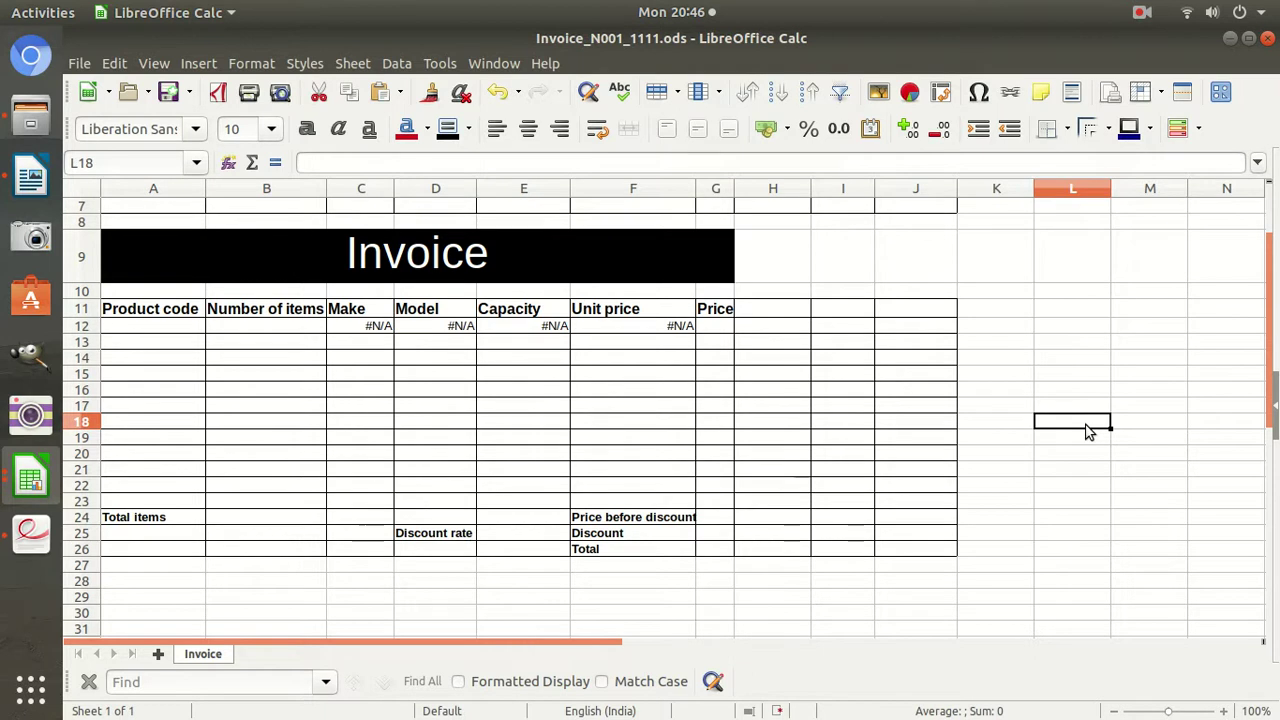
pyautogui.write('=if')
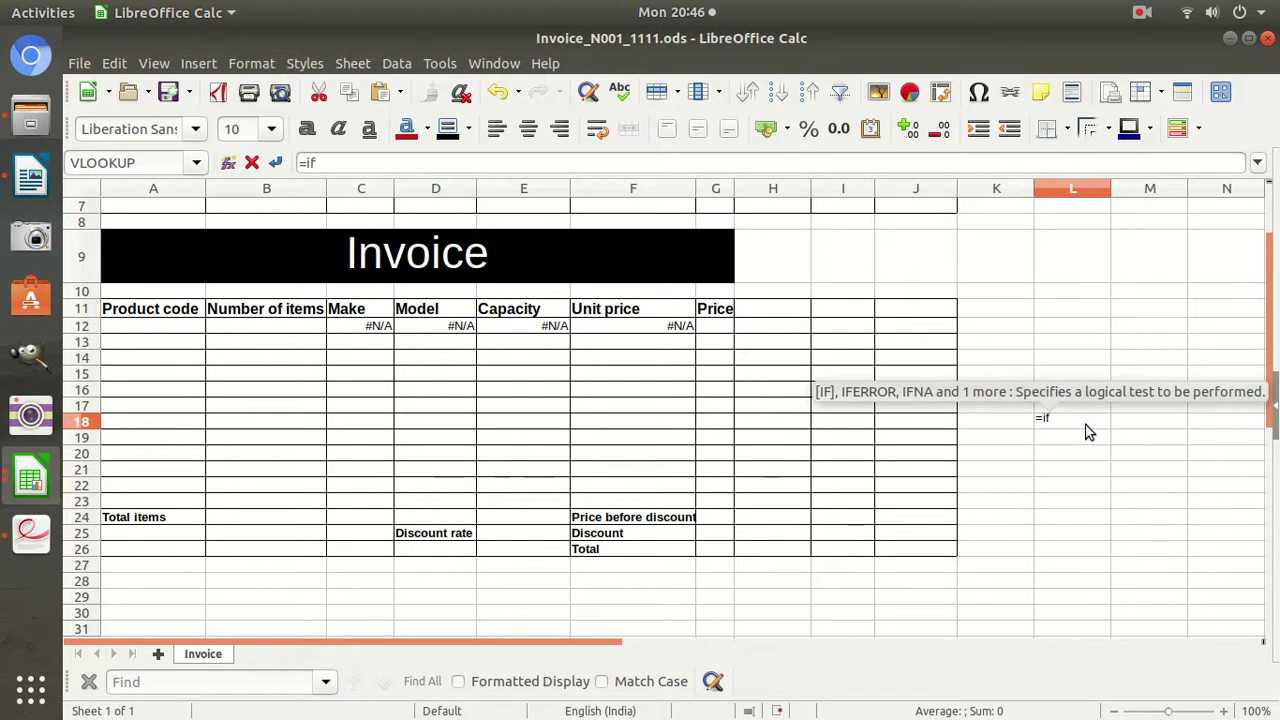
pyautogui.write('(')
pyautogui.press('Escape')
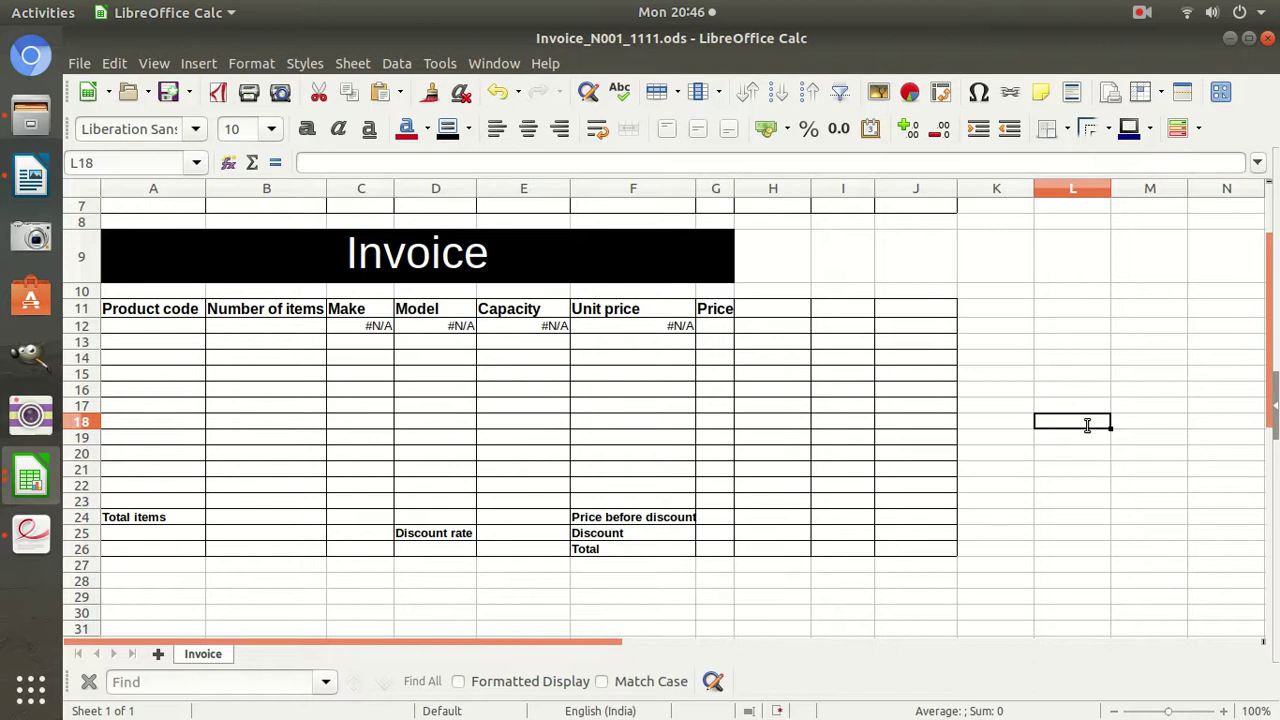
pyautogui.write('35')
pyautogui.press('Return')
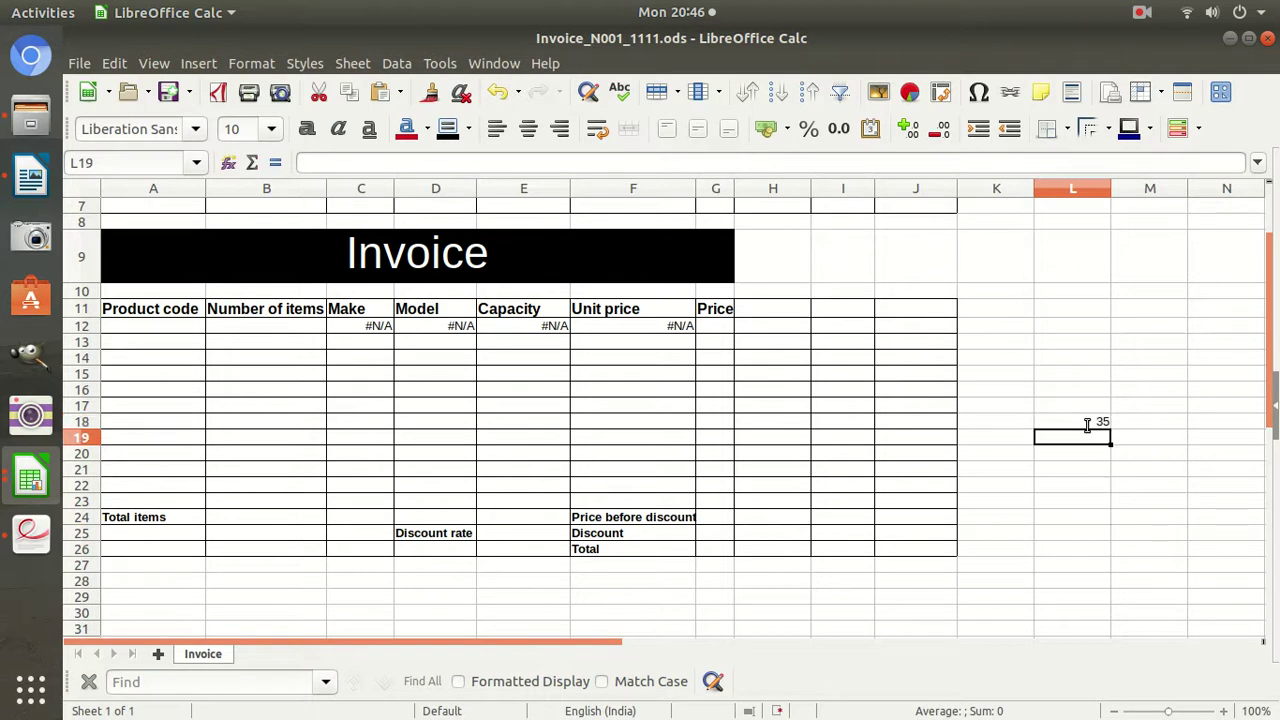
pyautogui.press('Up')
pyautogui.press('Right')
pyautogui.write('=if(')
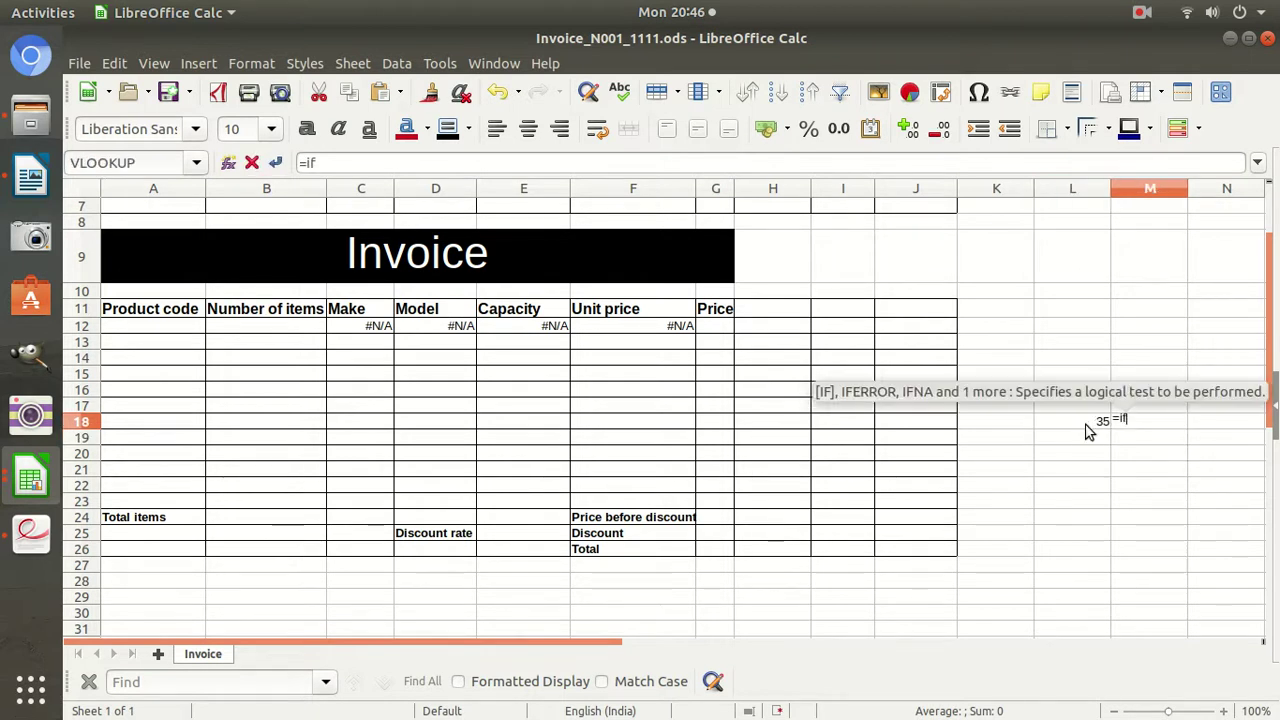
pyautogui.click(1088, 424)
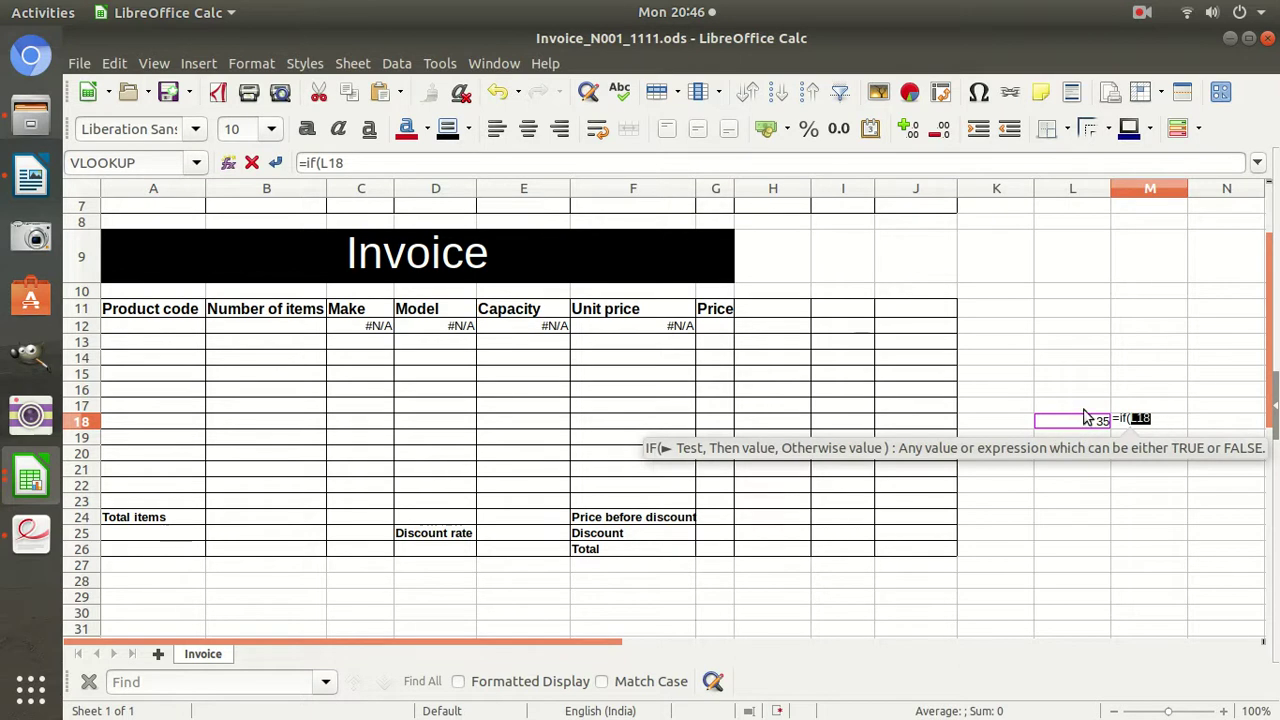
pyautogui.click(1160, 422)
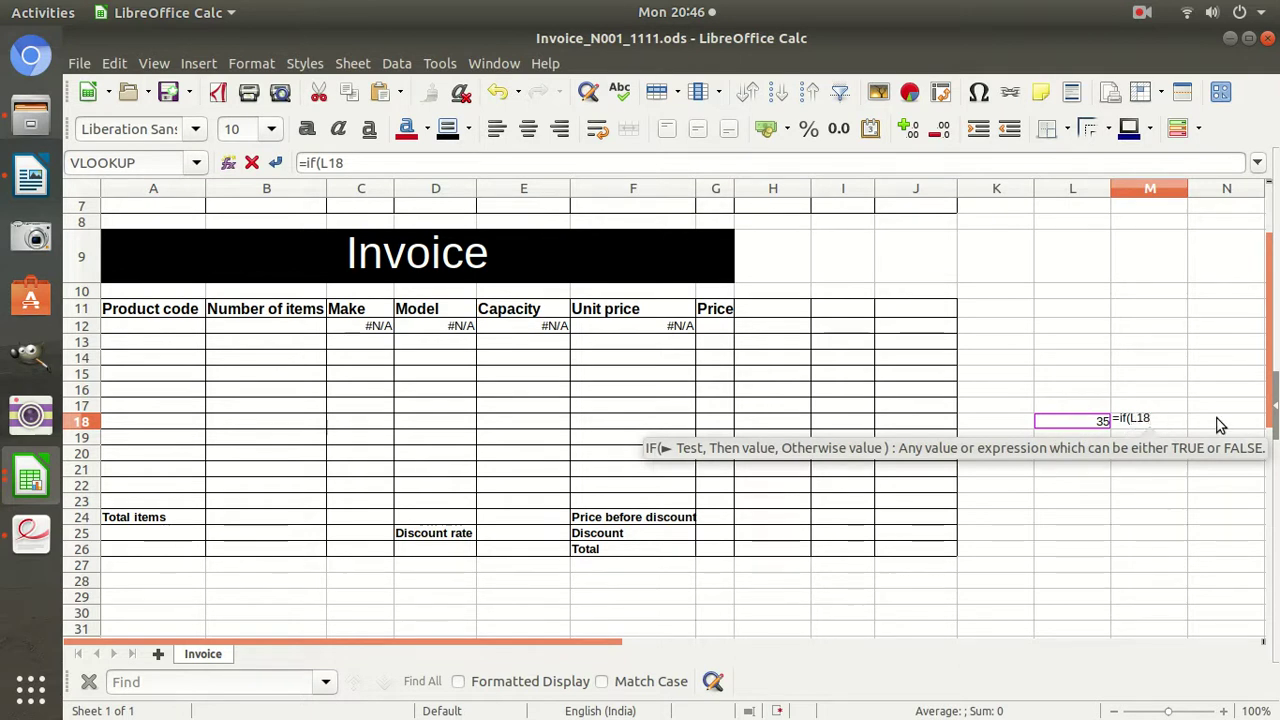
pyautogui.write('> ')
pyautogui.write('35,"Pass",')
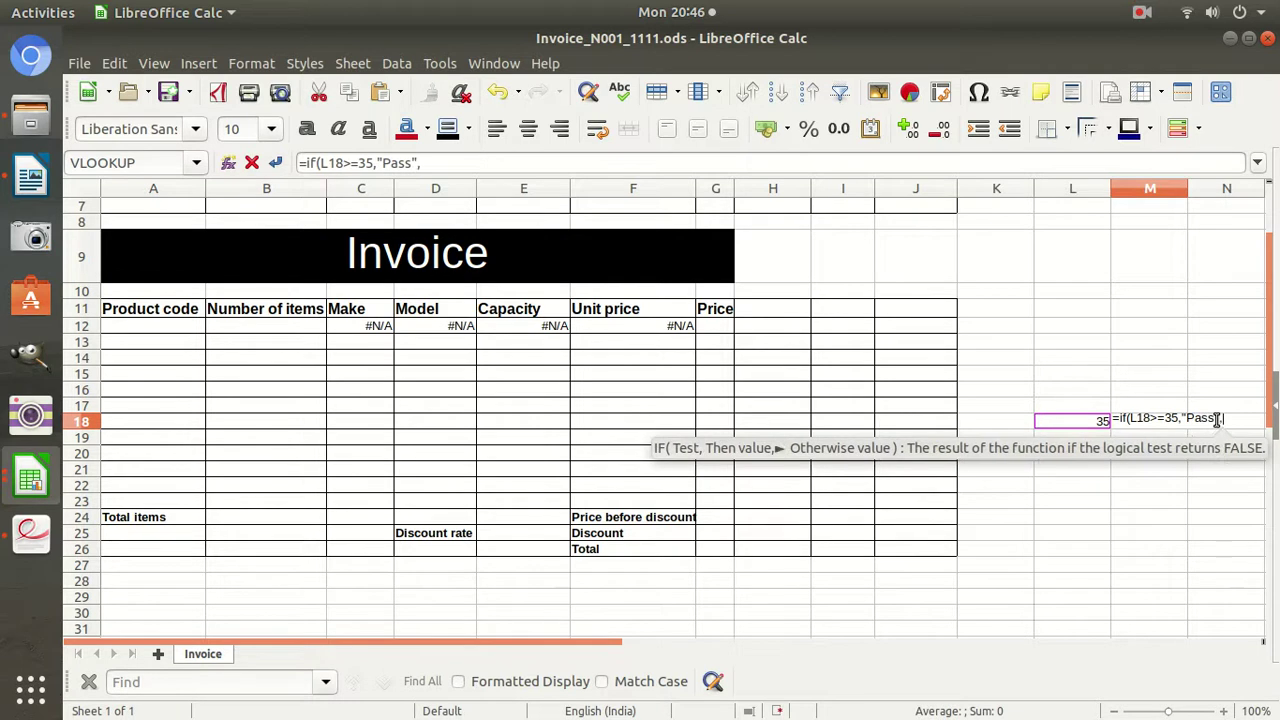
pyautogui.write('"Fa')
pyautogui.write('il)')
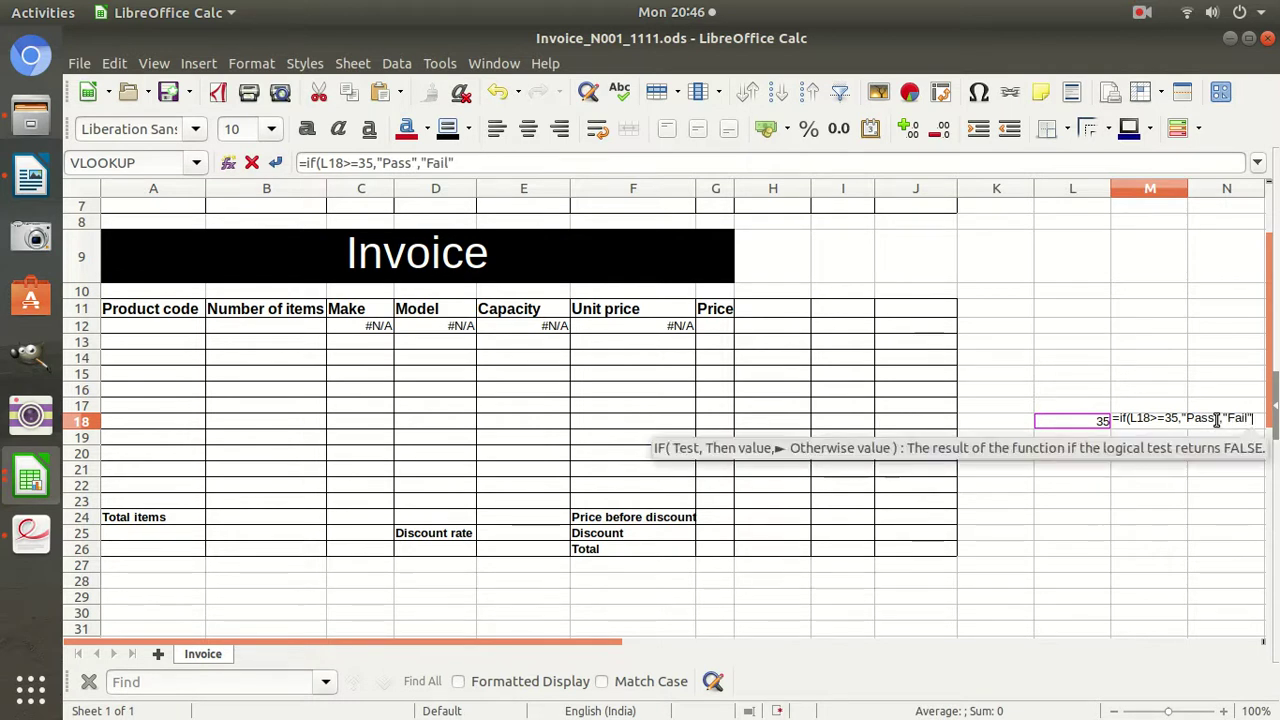
pyautogui.press('Return')
pyautogui.click(1095, 424)
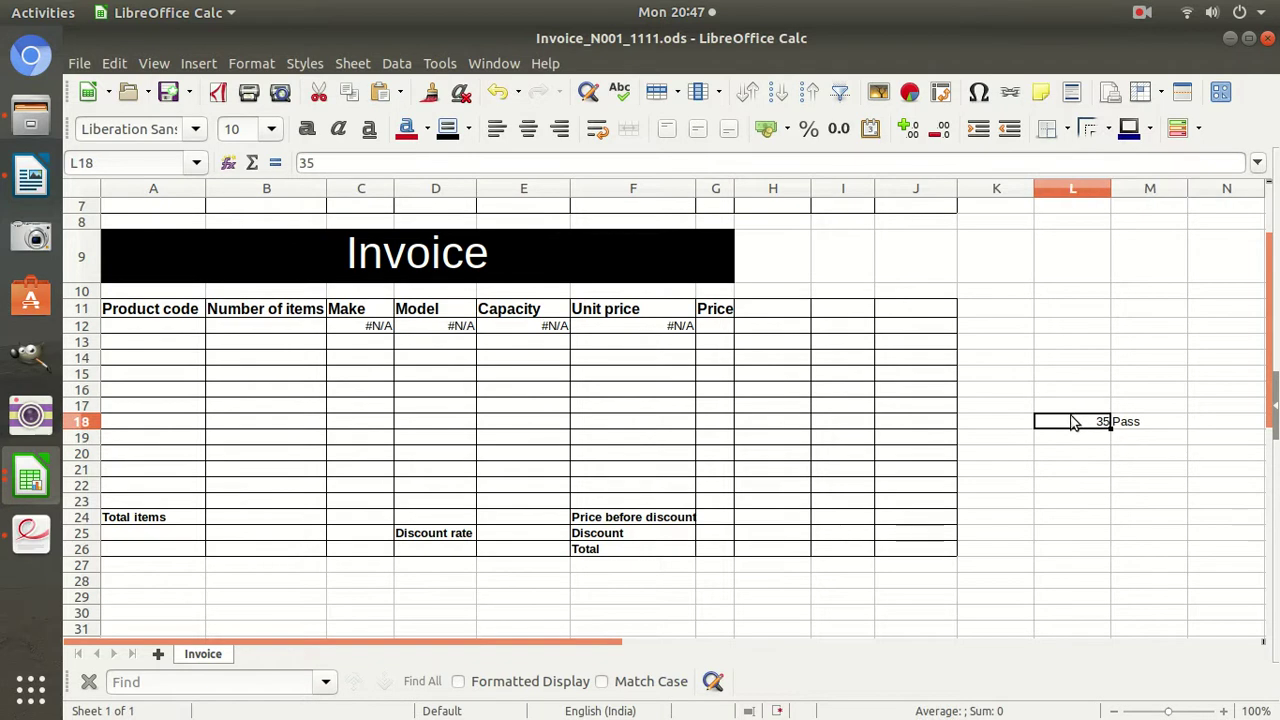
pyautogui.write('34')
pyautogui.press('Return')
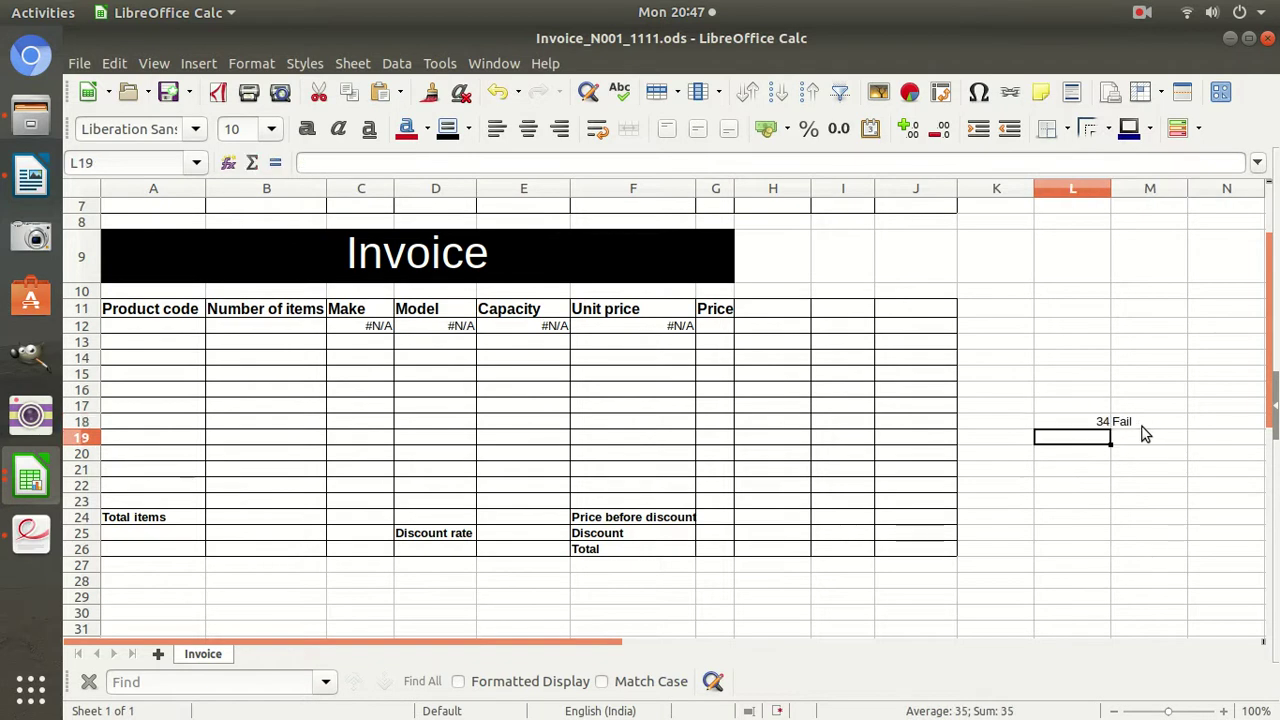
pyautogui.click(1083, 430)
pyautogui.write('46')
pyautogui.press('Return')
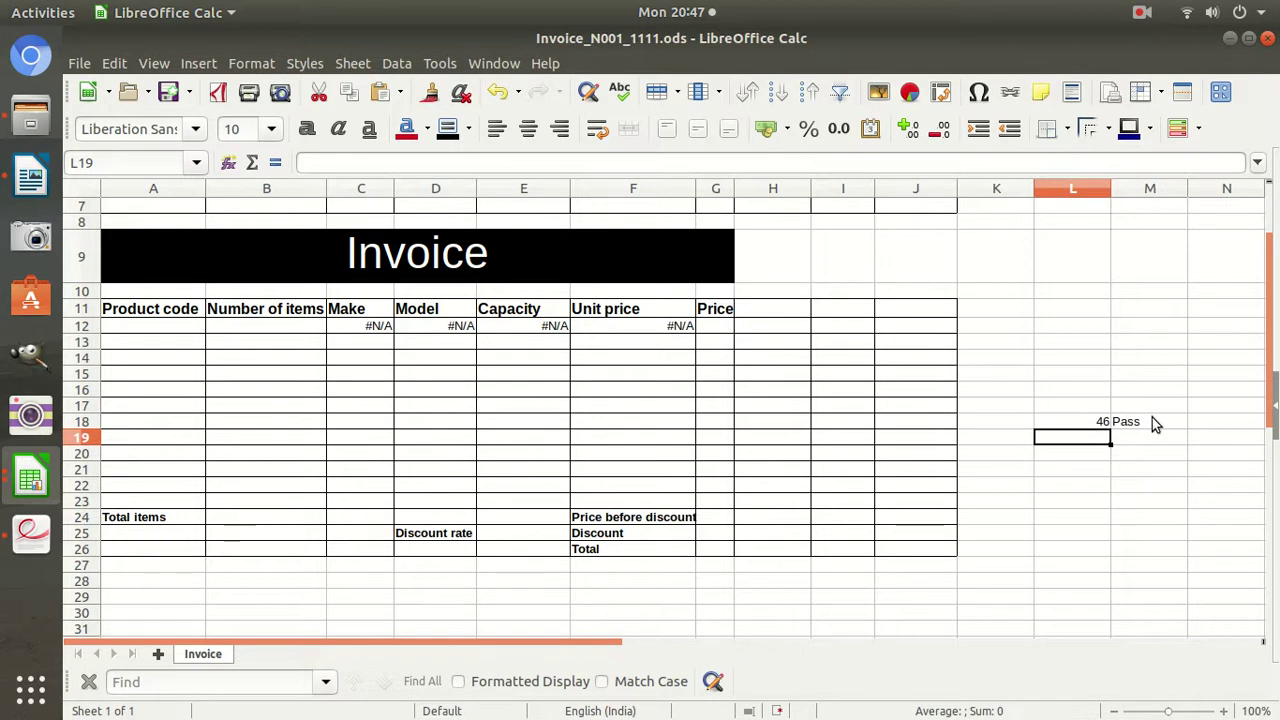
pyautogui.click(1150, 421)
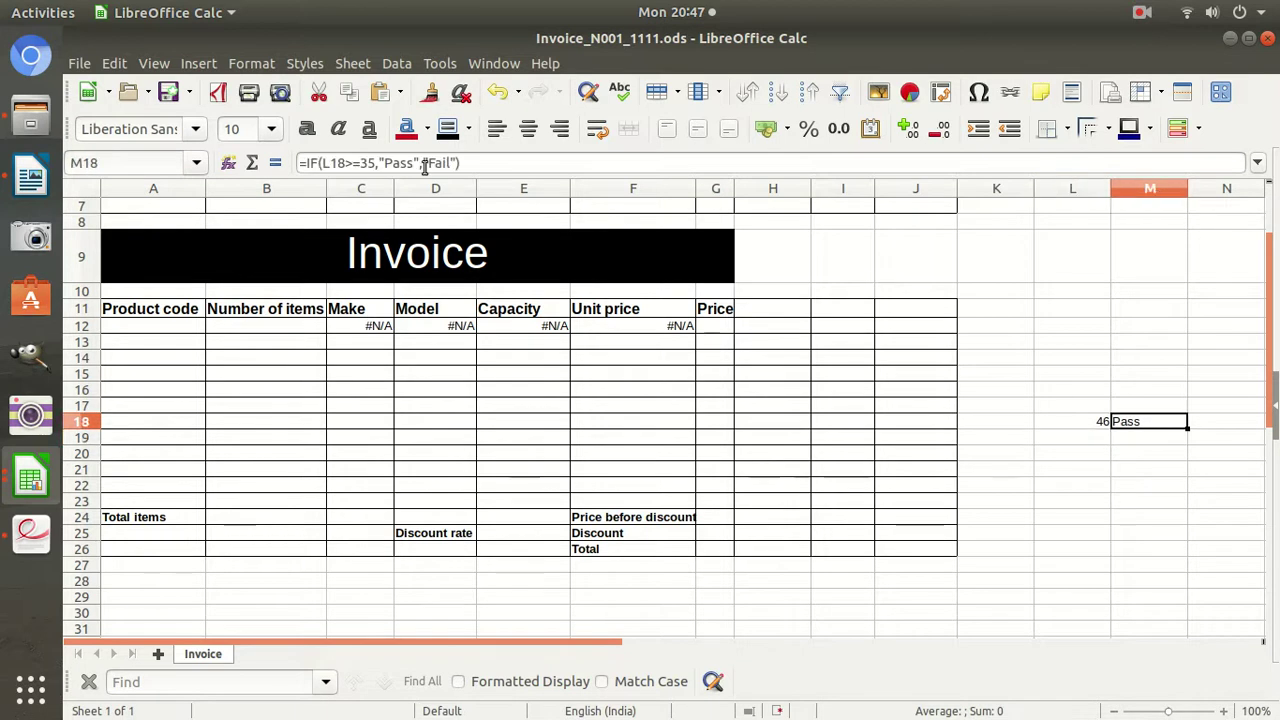
pyautogui.click(356, 163)
pyautogui.write('=')
pyautogui.moveTo(376, 163); pyautogui.dragTo(326, 167)
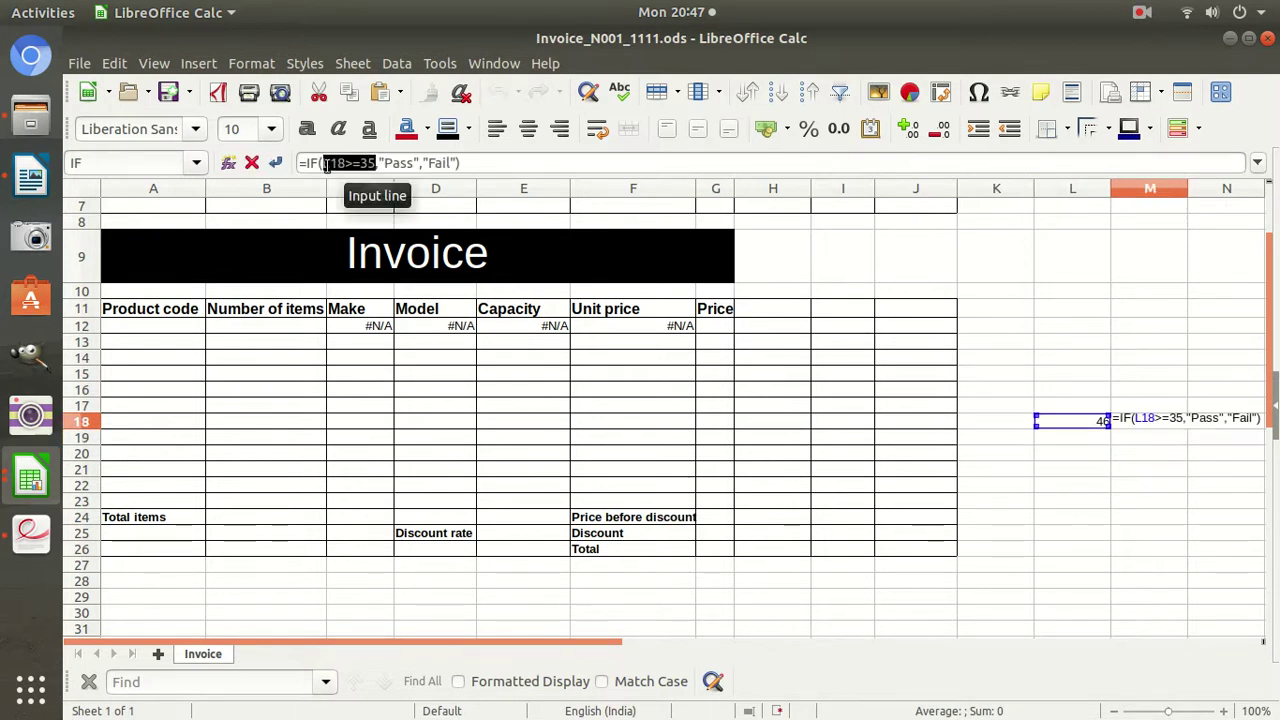
pyautogui.moveTo(414, 164)
pyautogui.mouseDown()
pyautogui.moveTo(388, 165)
pyautogui.moveTo(441, 164)
pyautogui.moveTo(429, 164)
pyautogui.mouseUp()
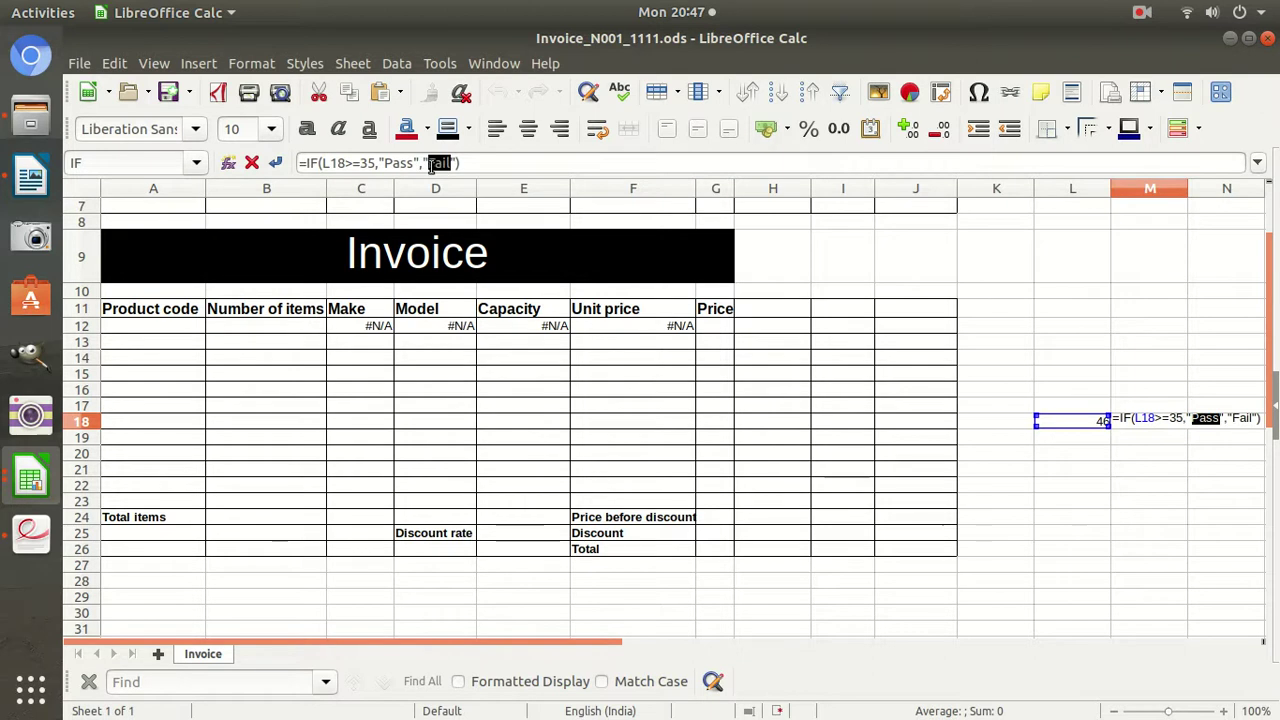
pyautogui.press('Escape')
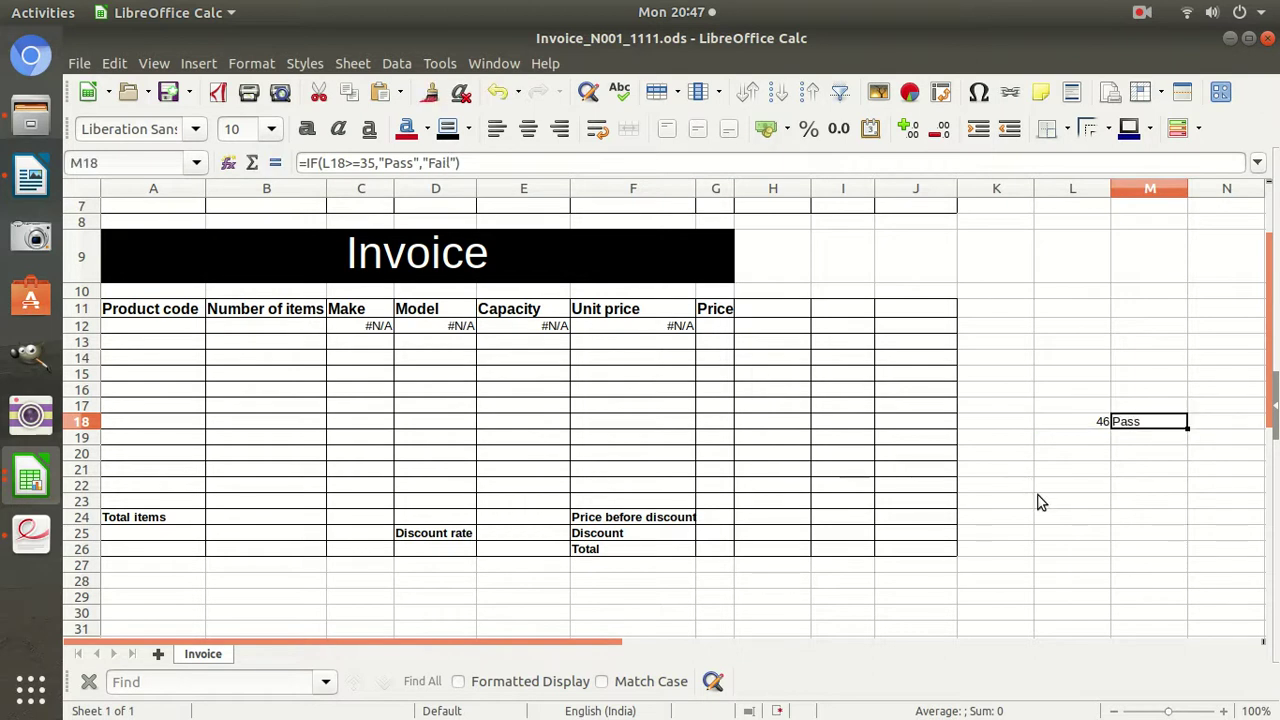
pyautogui.press('Delete')
pyautogui.press('Left')
pyautogui.press('Delete')
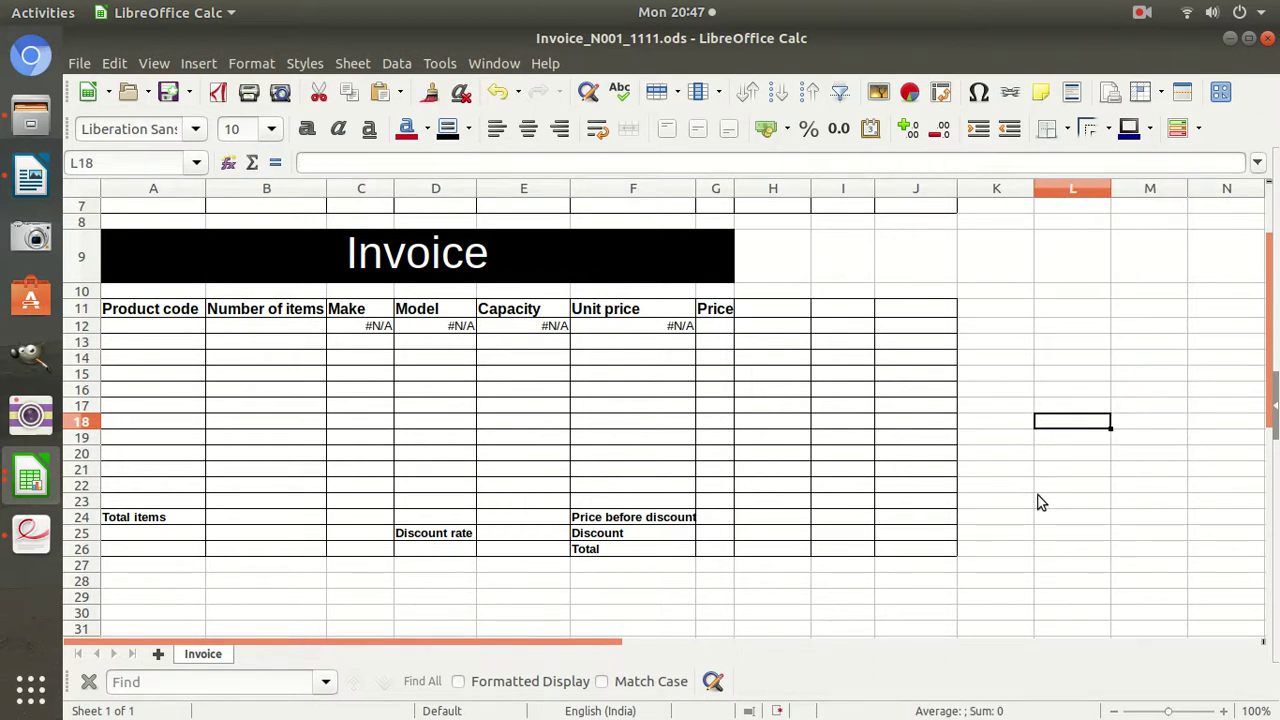
pyautogui.click(158, 326)
pyautogui.click(352, 334)
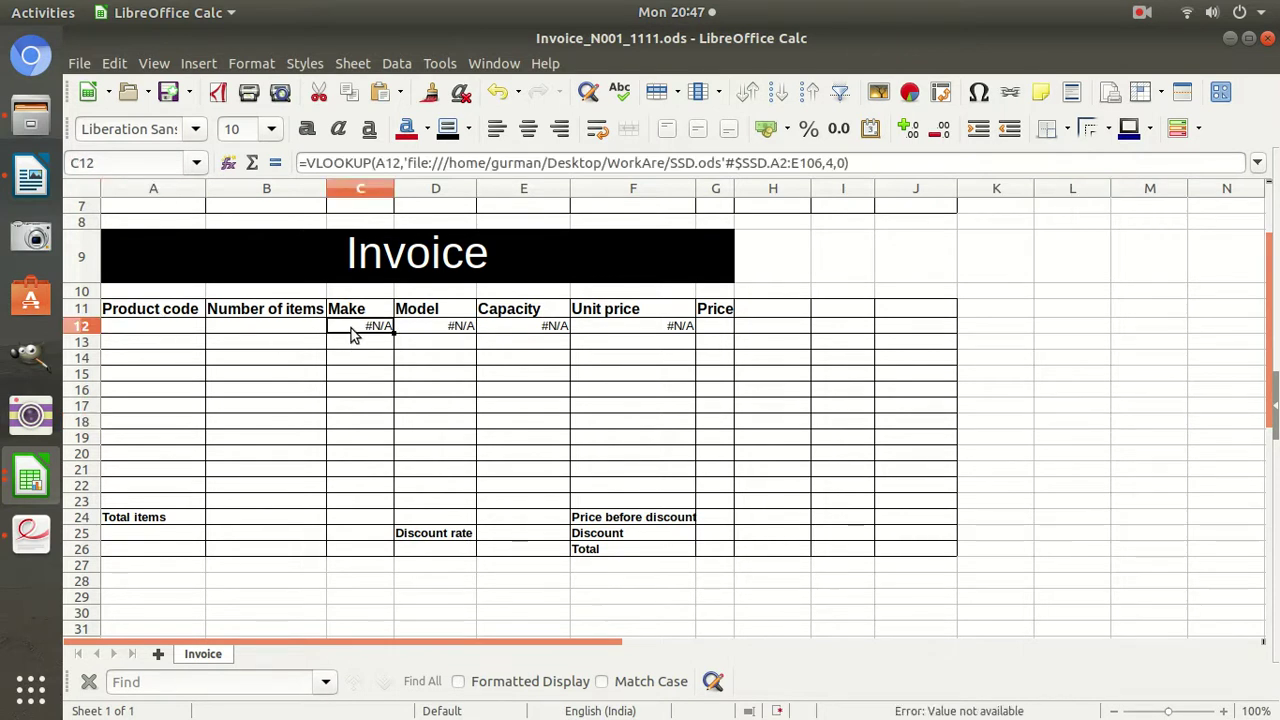
# Wrap C12's Make lookup in IF(A12="","",…) so it stays blank without a product code.
pyautogui.click(195, 334)
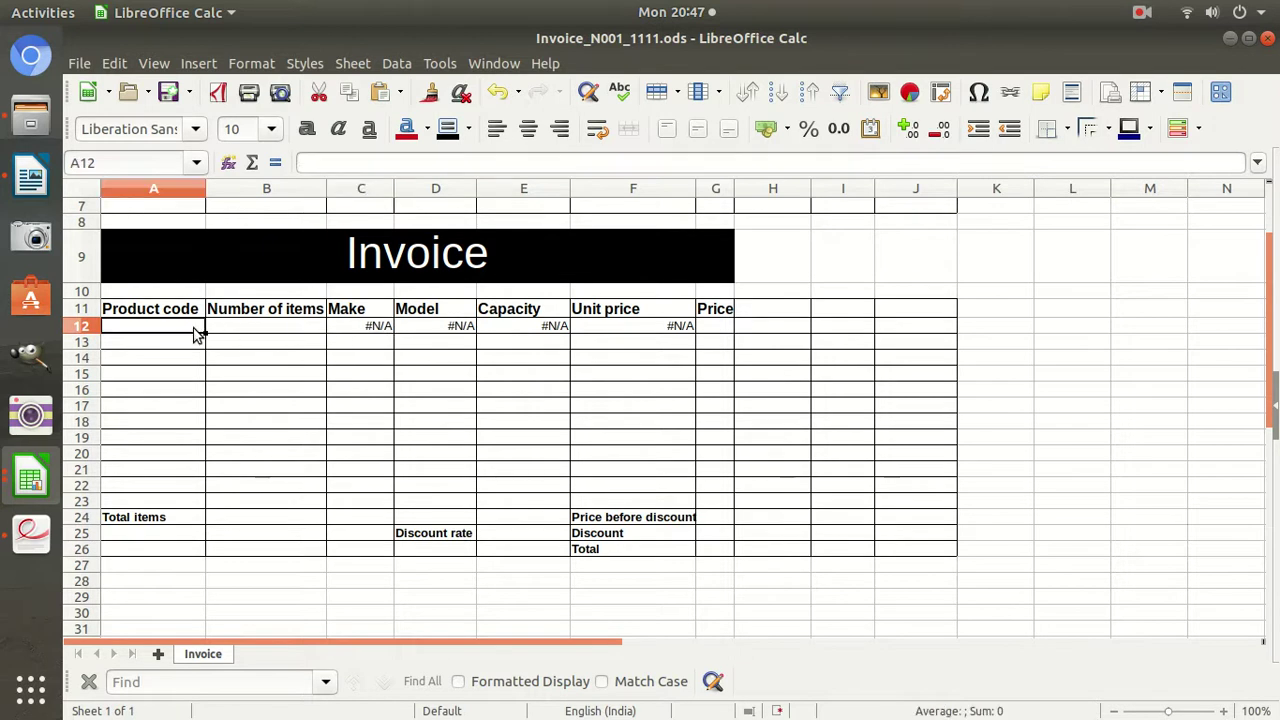
pyautogui.click(370, 330)
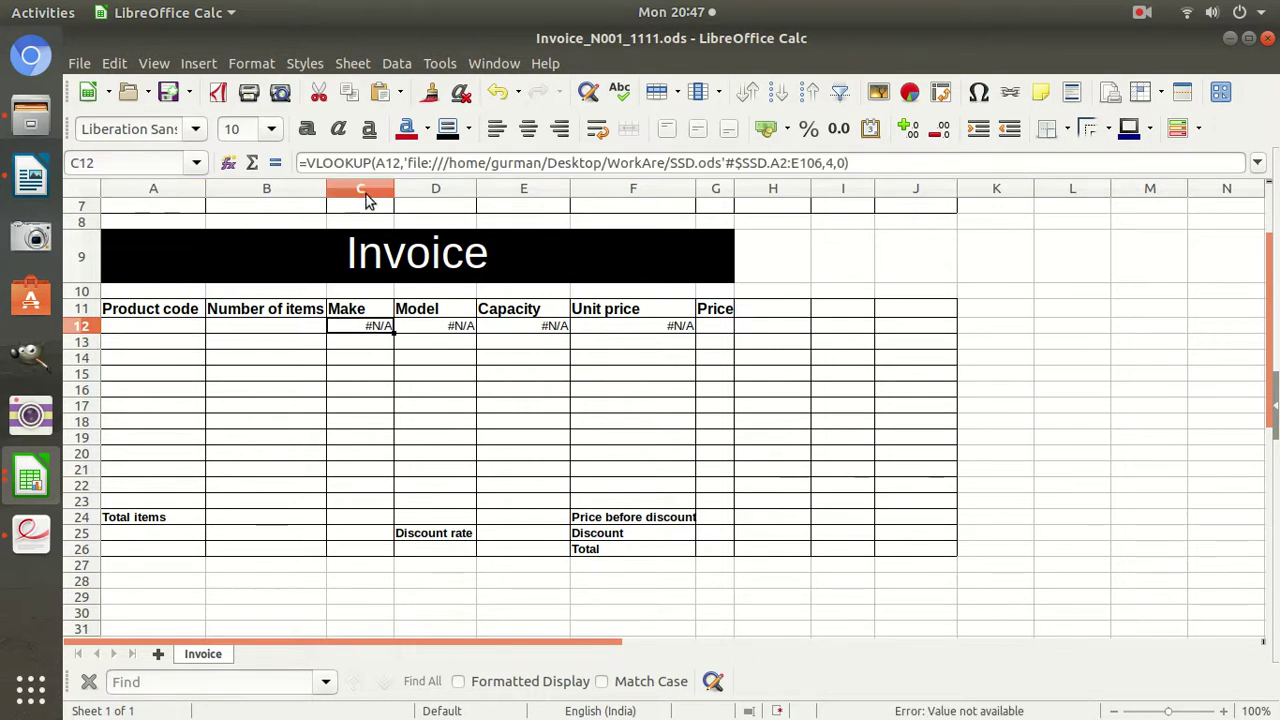
pyautogui.click(311, 168)
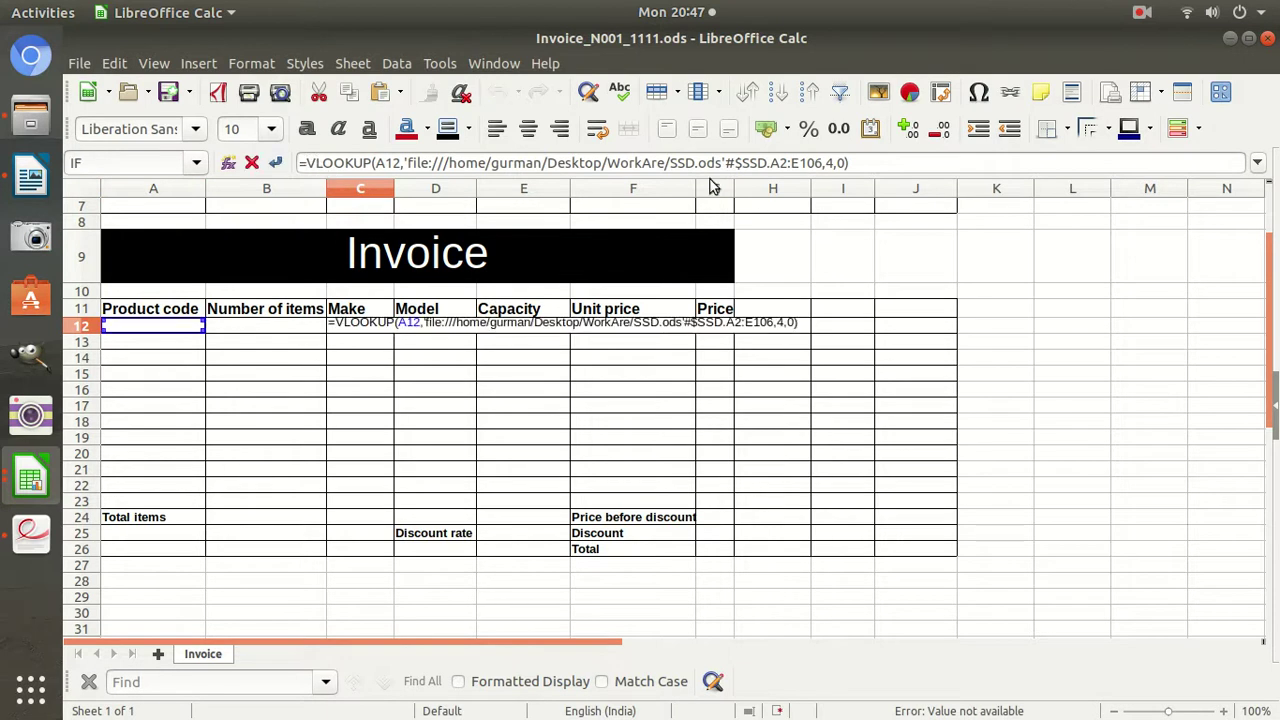
pyautogui.write('if(')
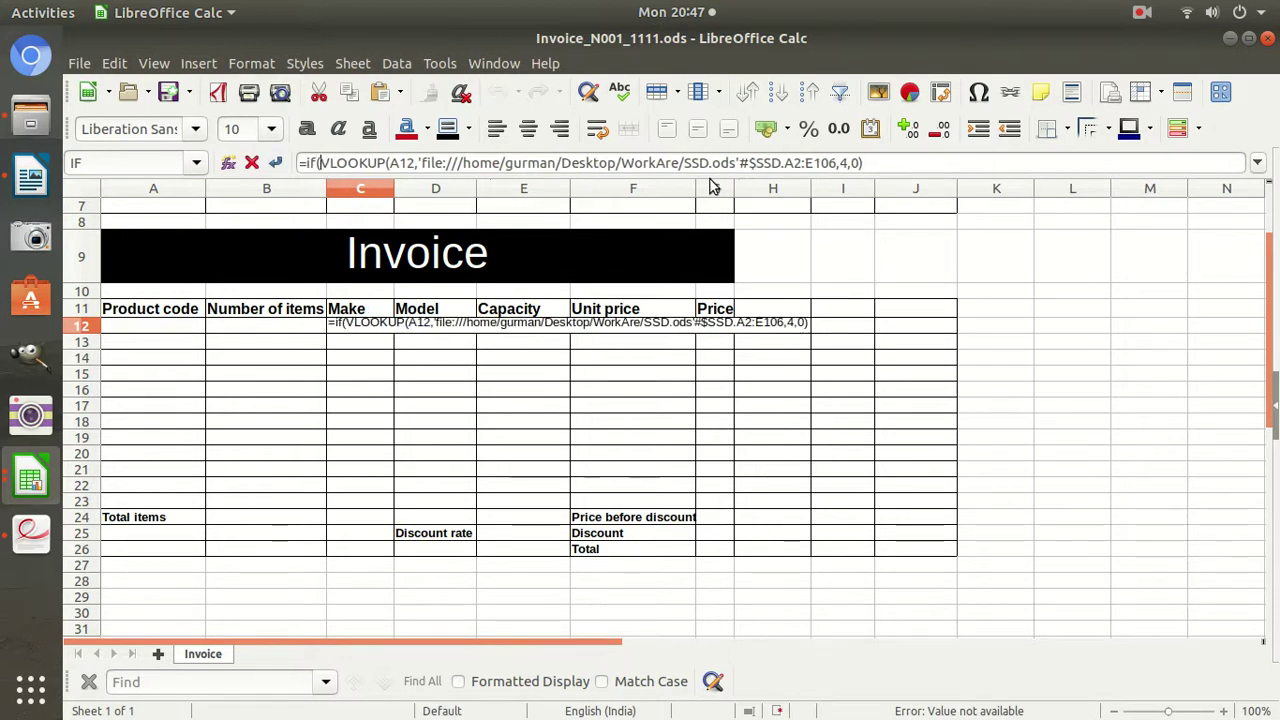
pyautogui.click(145, 330)
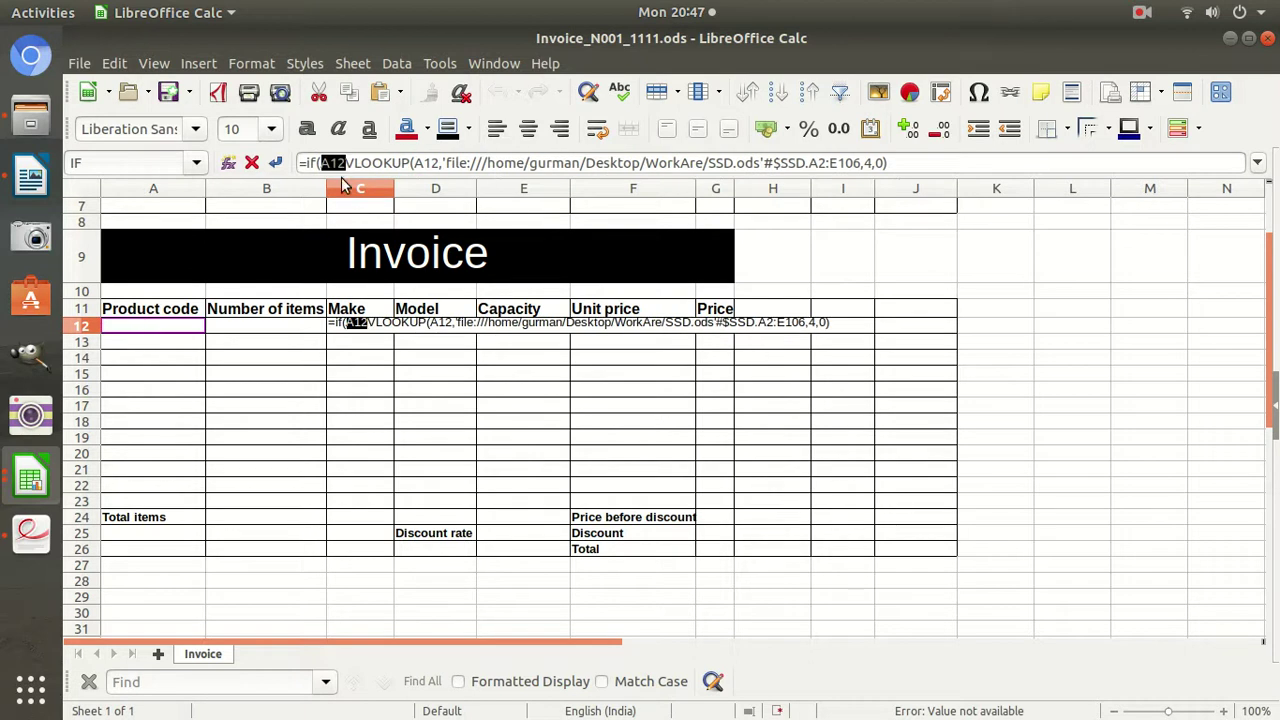
pyautogui.write('=""')
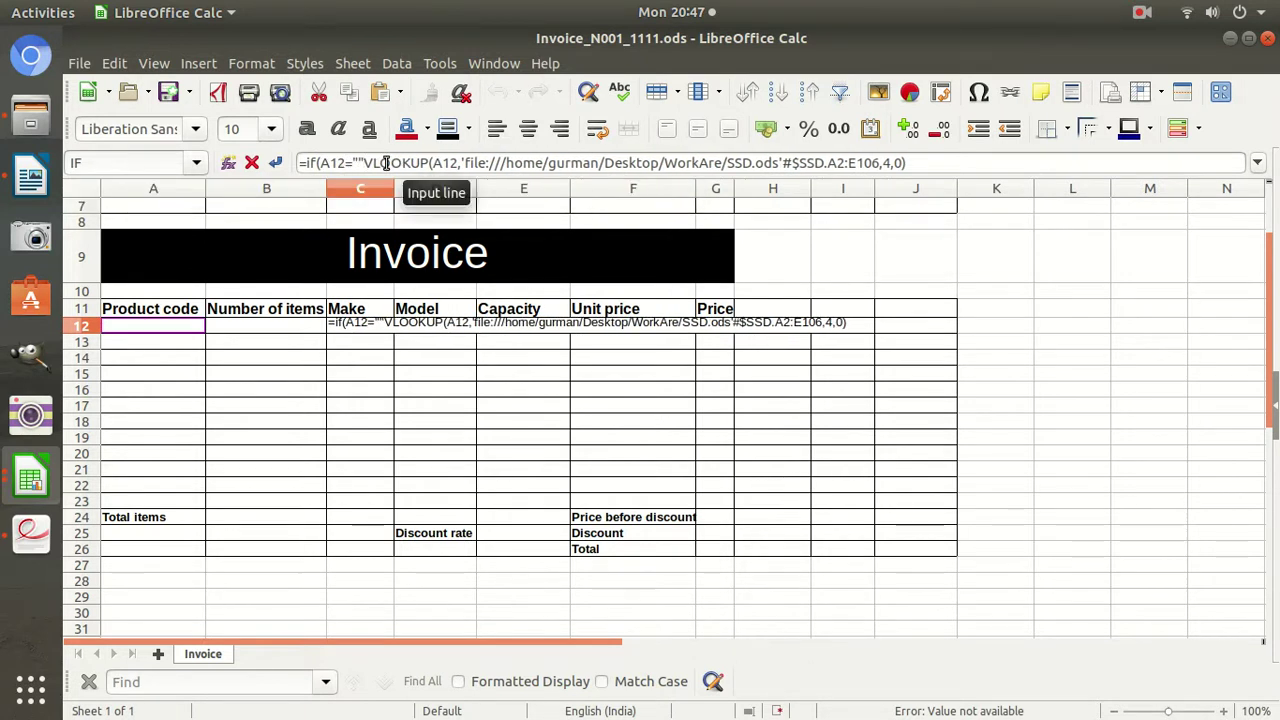
pyautogui.write(',""')
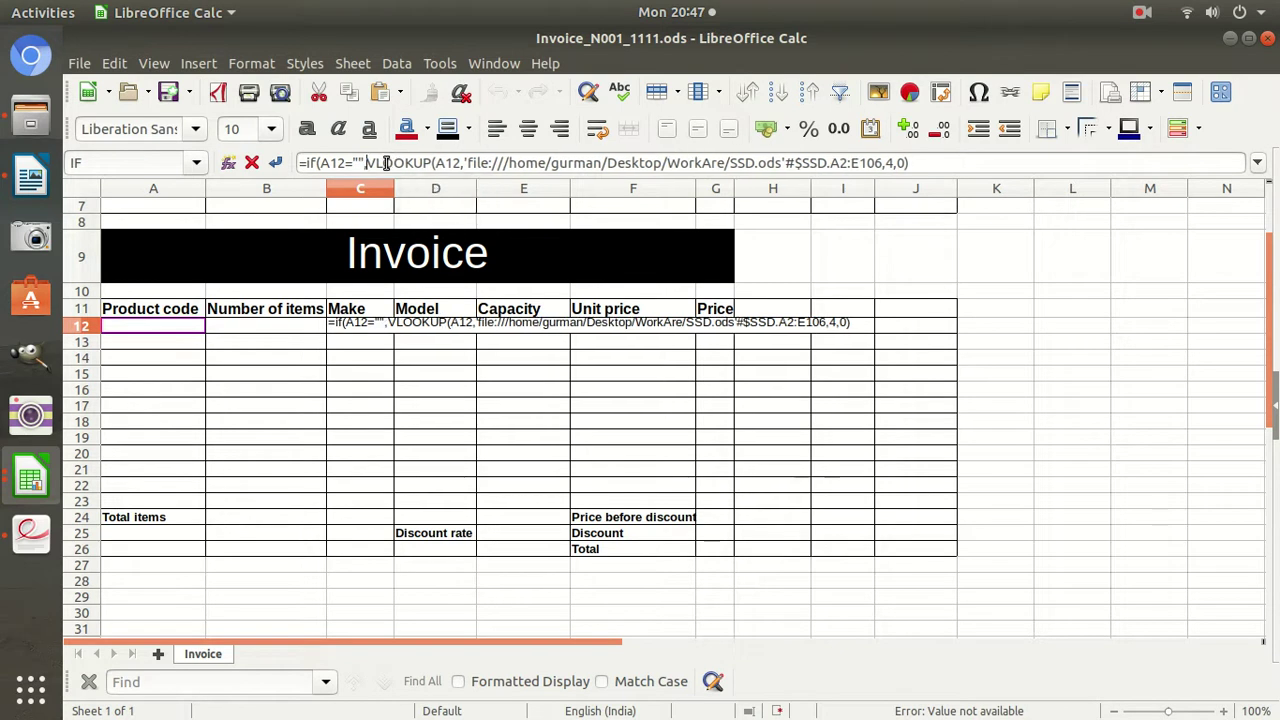
pyautogui.write(',')
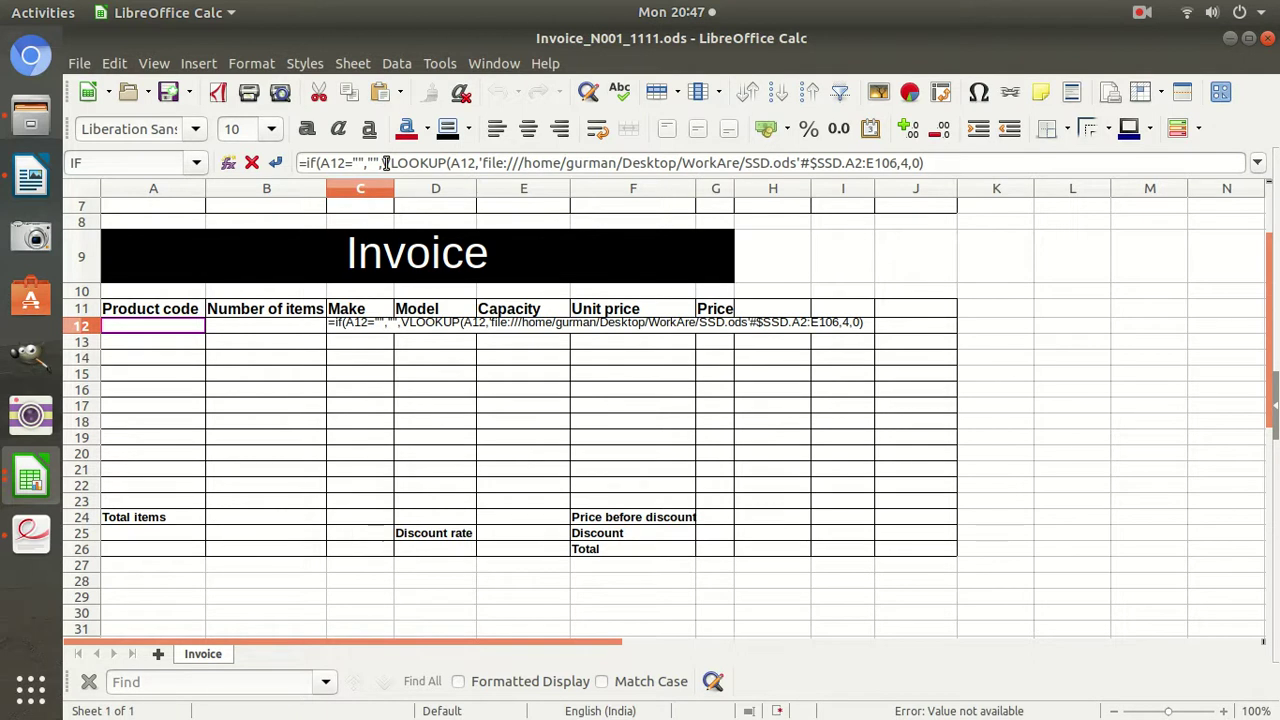
pyautogui.click(958, 163)
pyautogui.write(')')
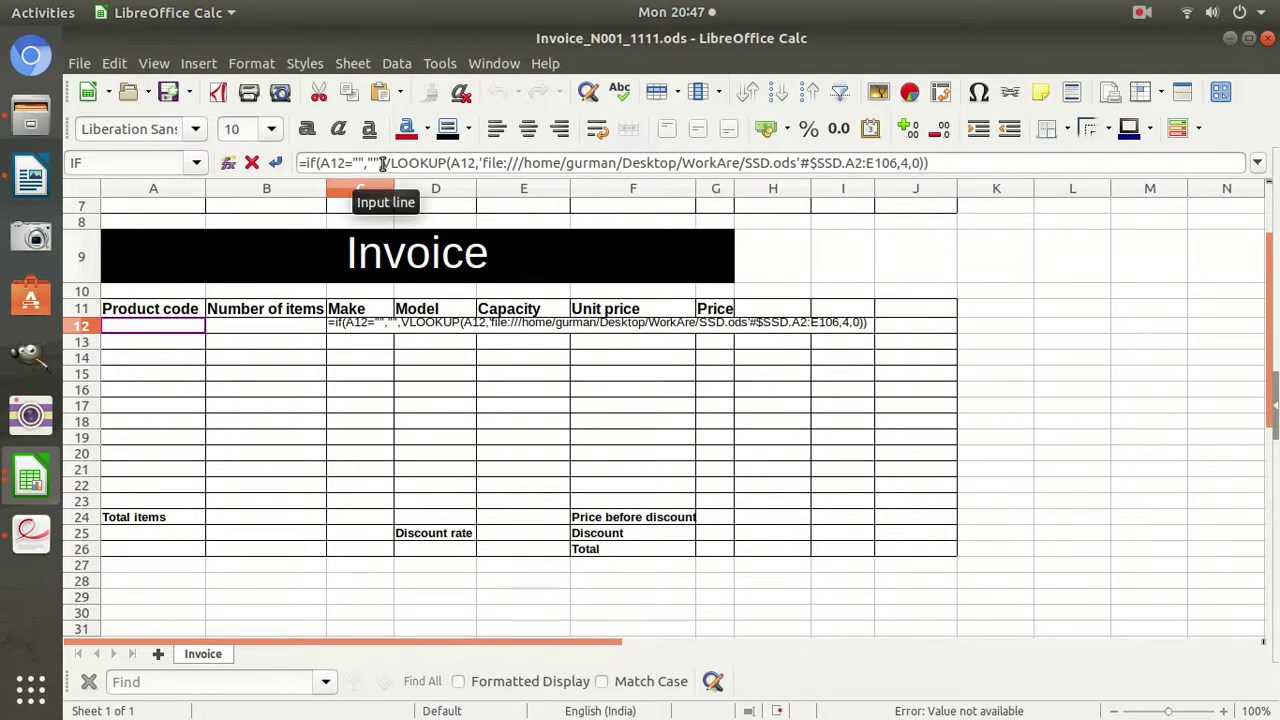
pyautogui.press('Return')
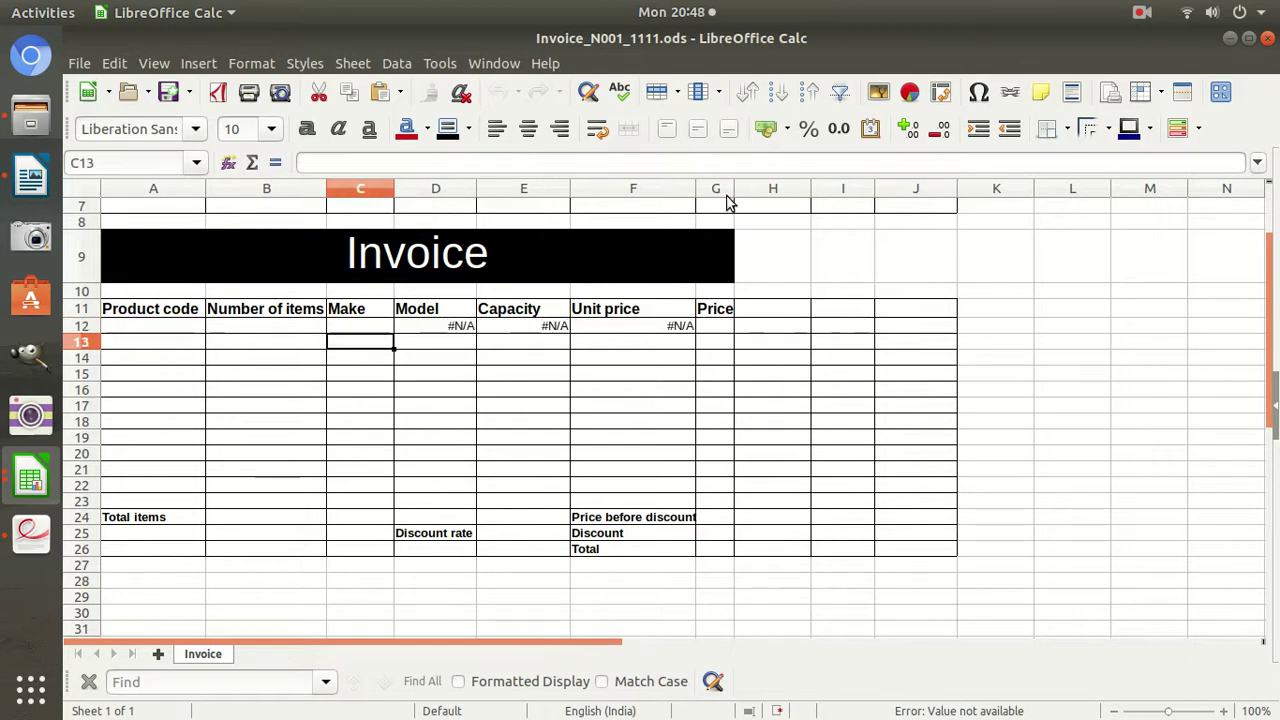
# Test the lookups by entering product code SSD11 in A12, then clear it again.
pyautogui.click(114, 331)
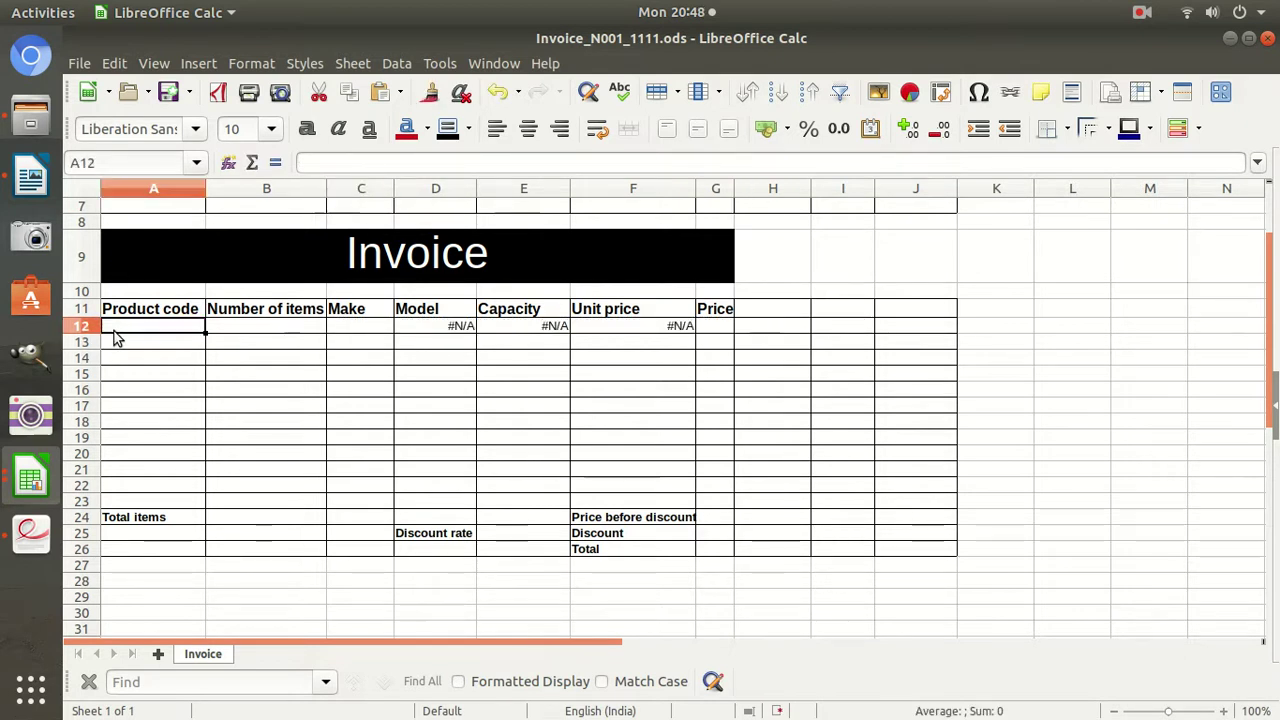
pyautogui.click(34, 492)
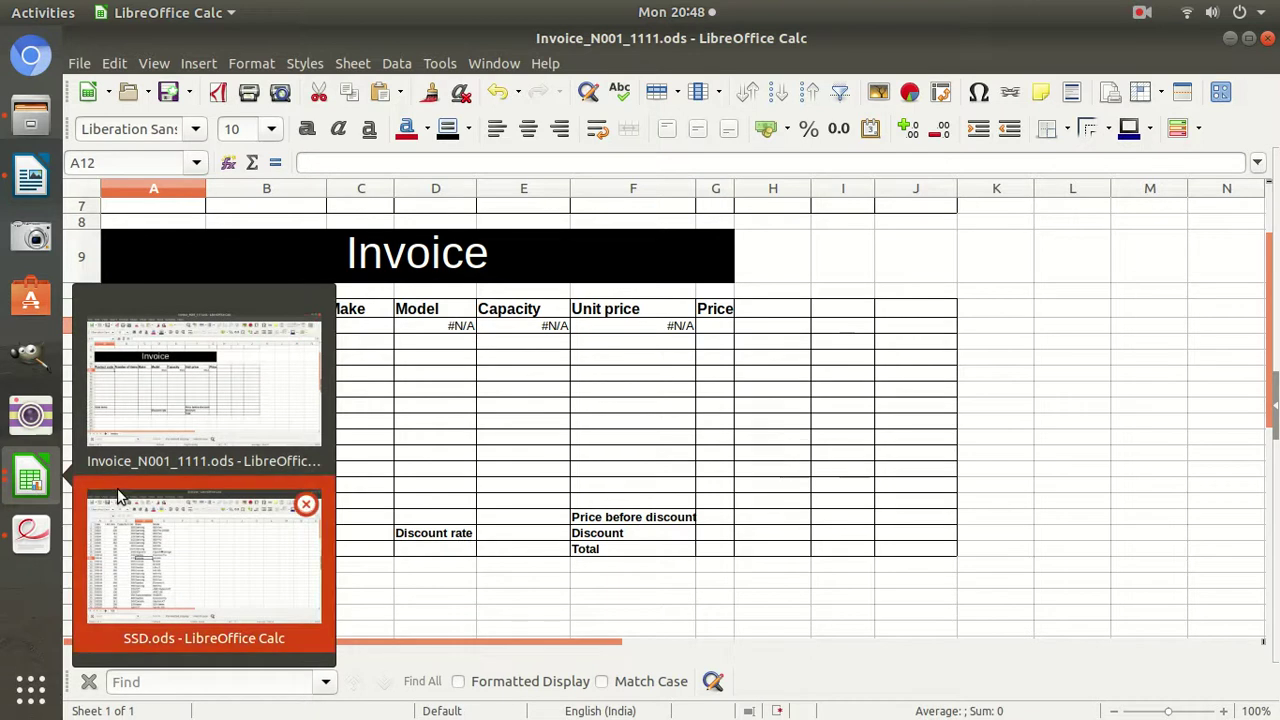
pyautogui.click(118, 496)
pyautogui.click(1230, 38)
pyautogui.write('SSD11')
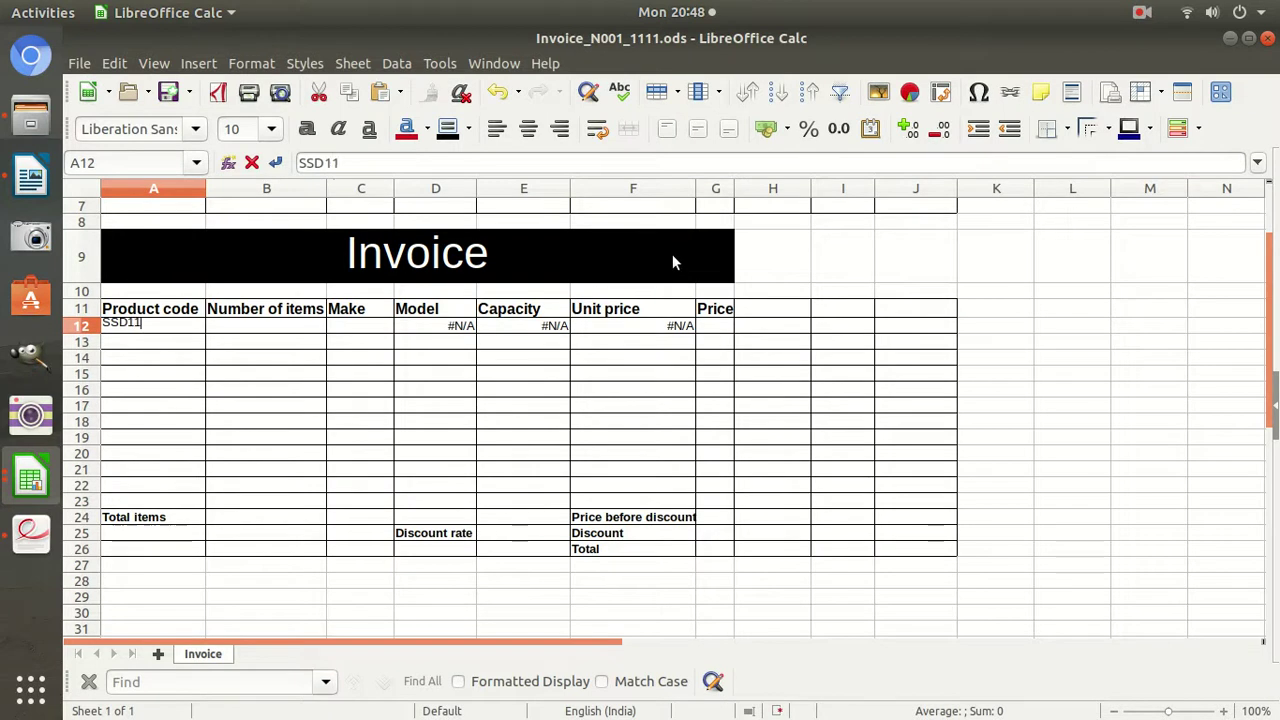
pyautogui.press('Return')
pyautogui.press('Up')
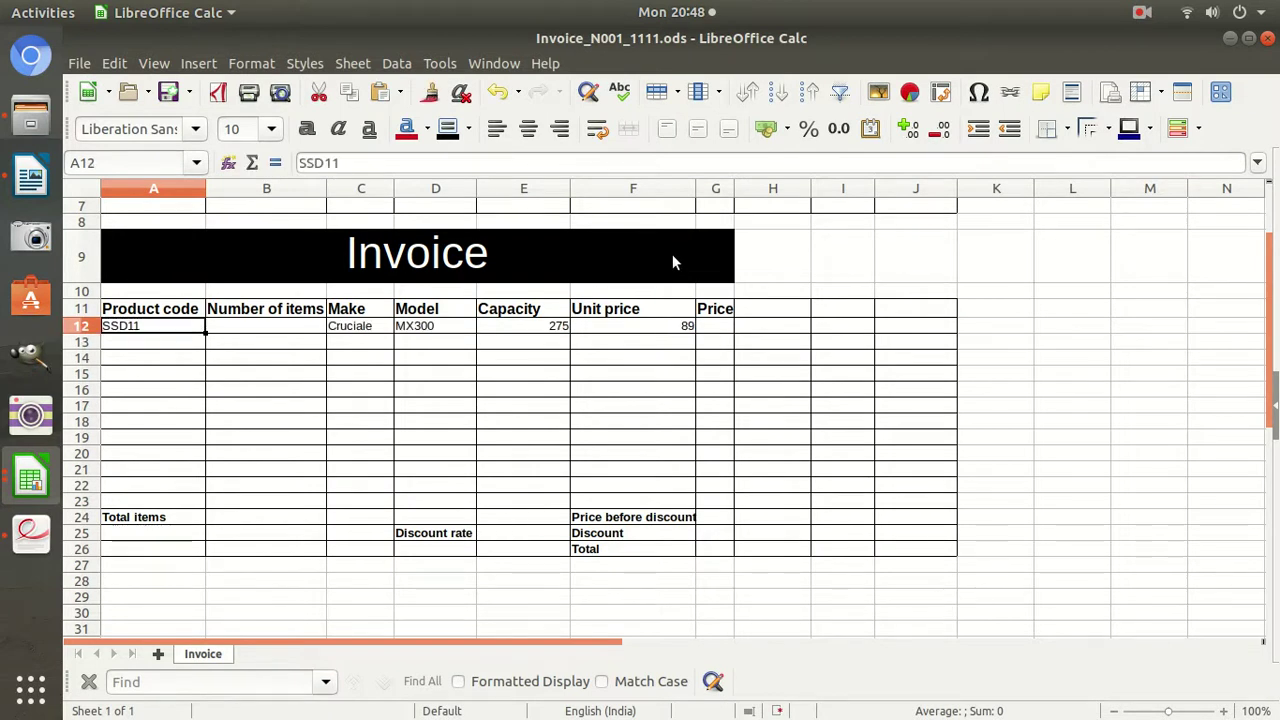
pyautogui.press('Delete')
pyautogui.press('Down')
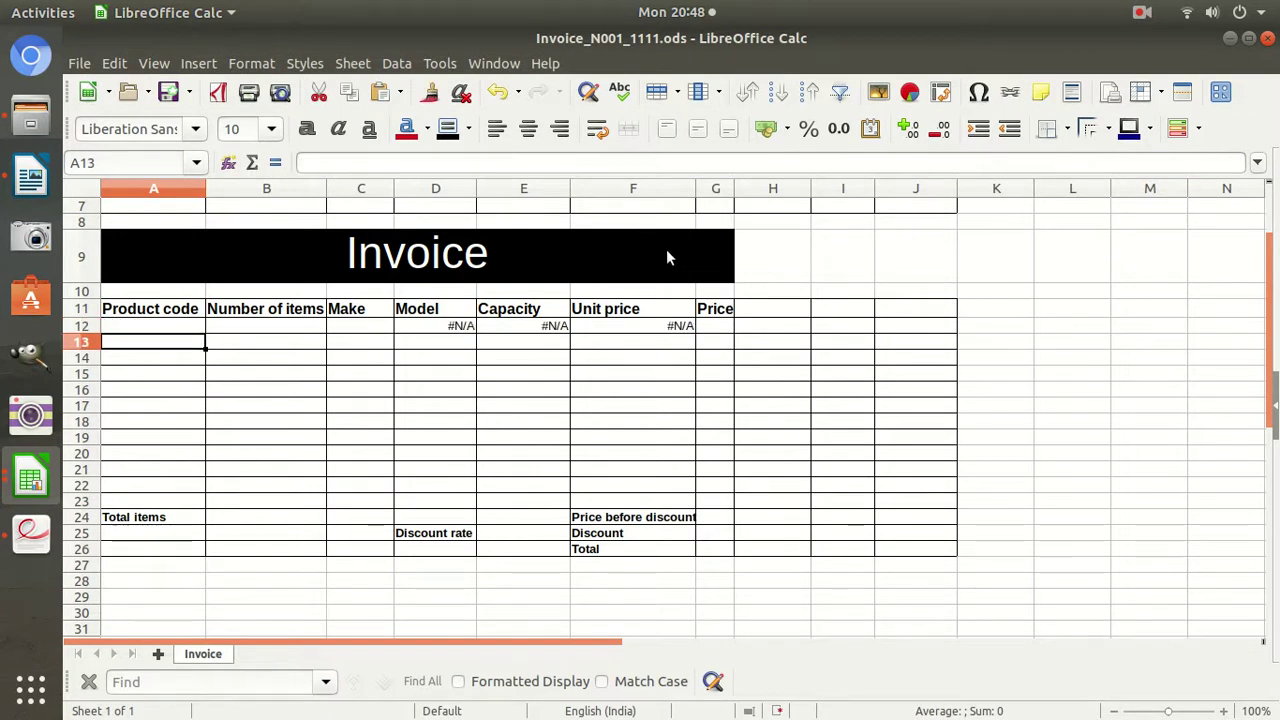
# Wrap D12's Model lookup in IF(A12="","",…).
pyautogui.click(348, 312)
pyautogui.click(430, 328)
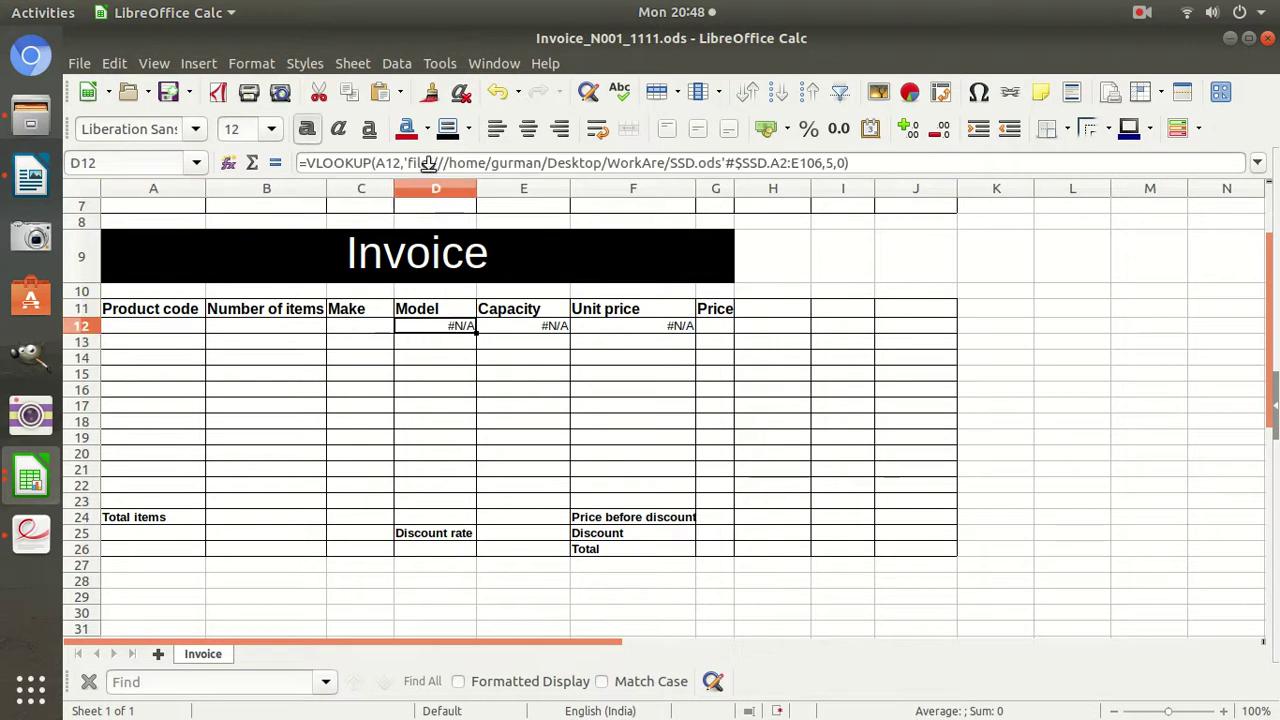
pyautogui.click(307, 170)
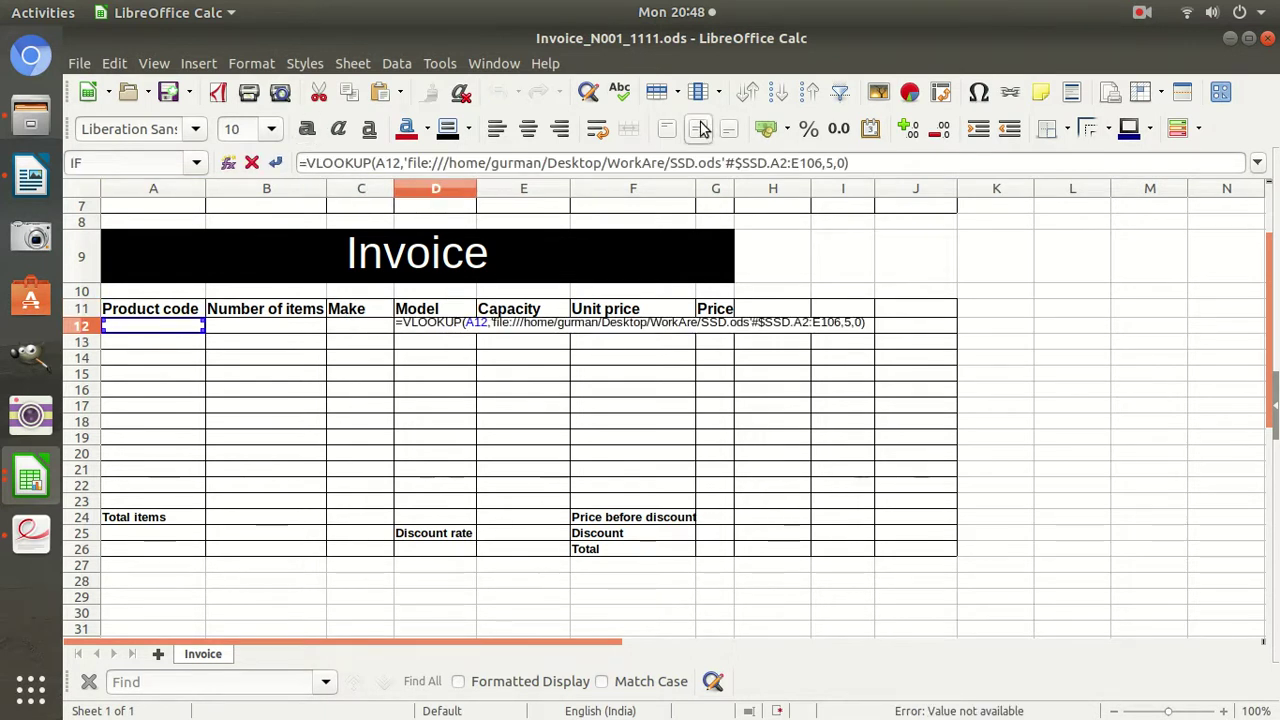
pyautogui.write('o')
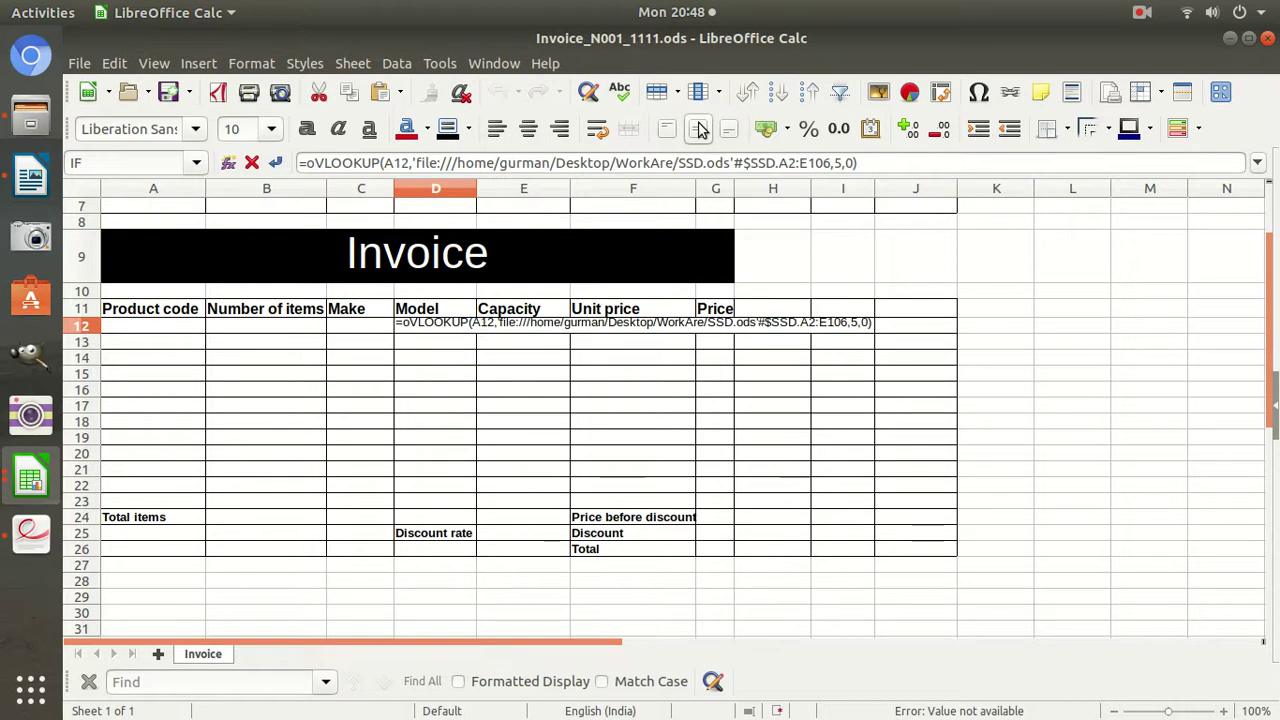
pyautogui.press('BackSpace')
pyautogui.write('if(')
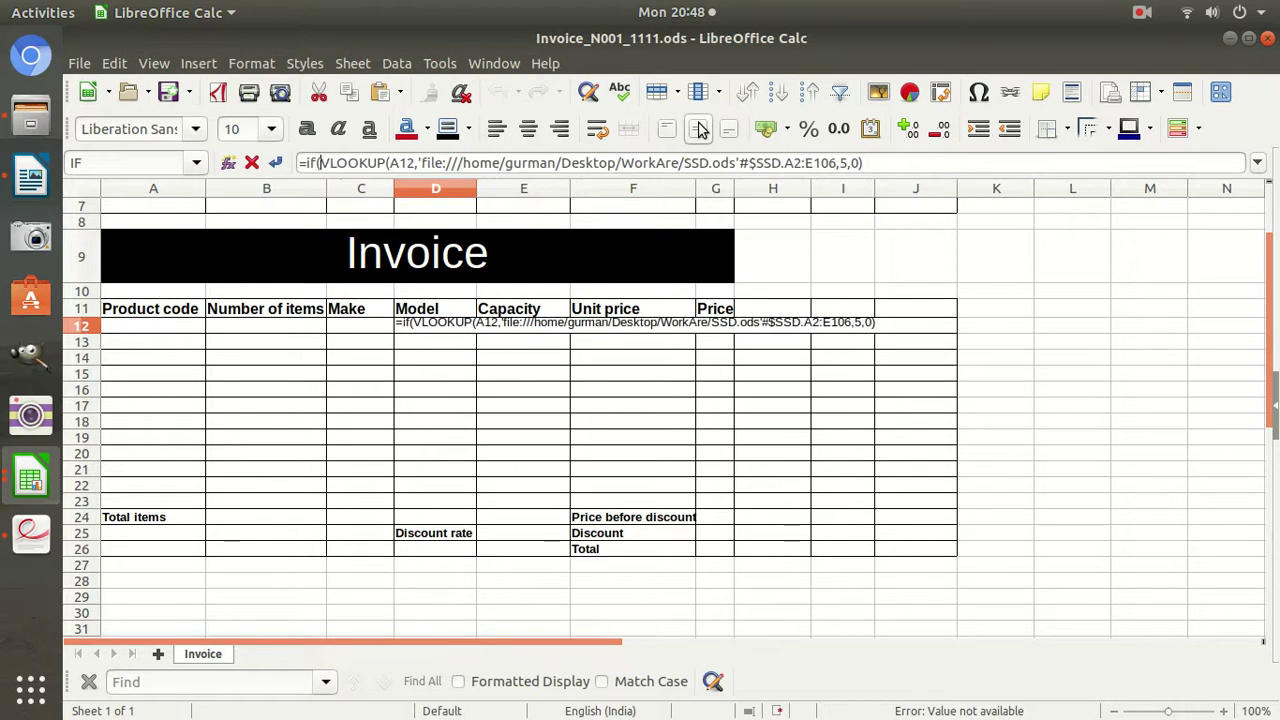
pyautogui.click(141, 326)
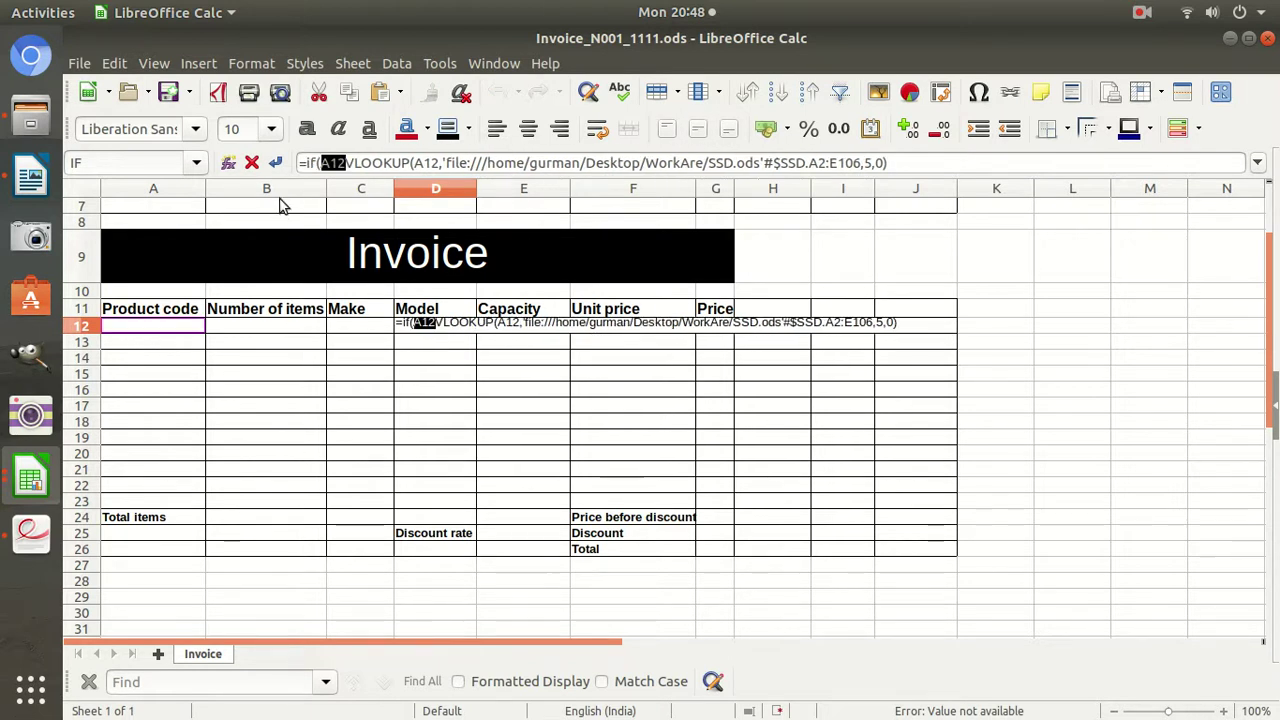
pyautogui.write('=')
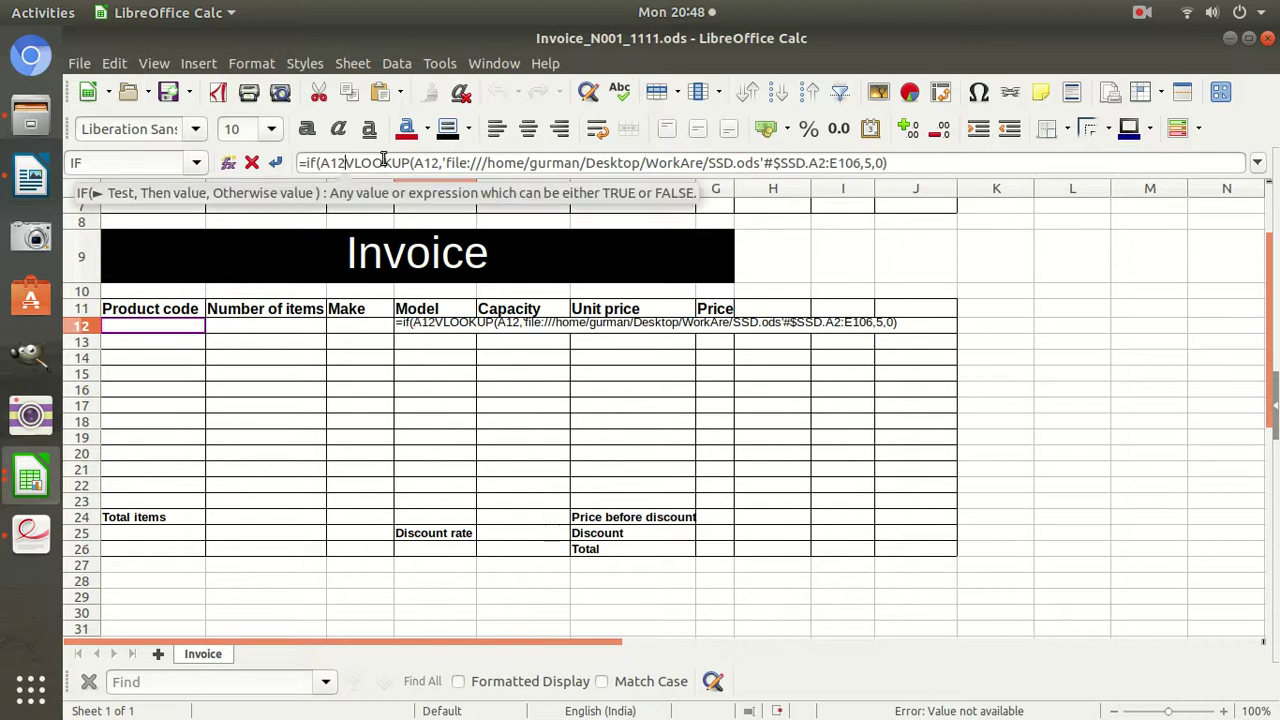
pyautogui.write('"",')
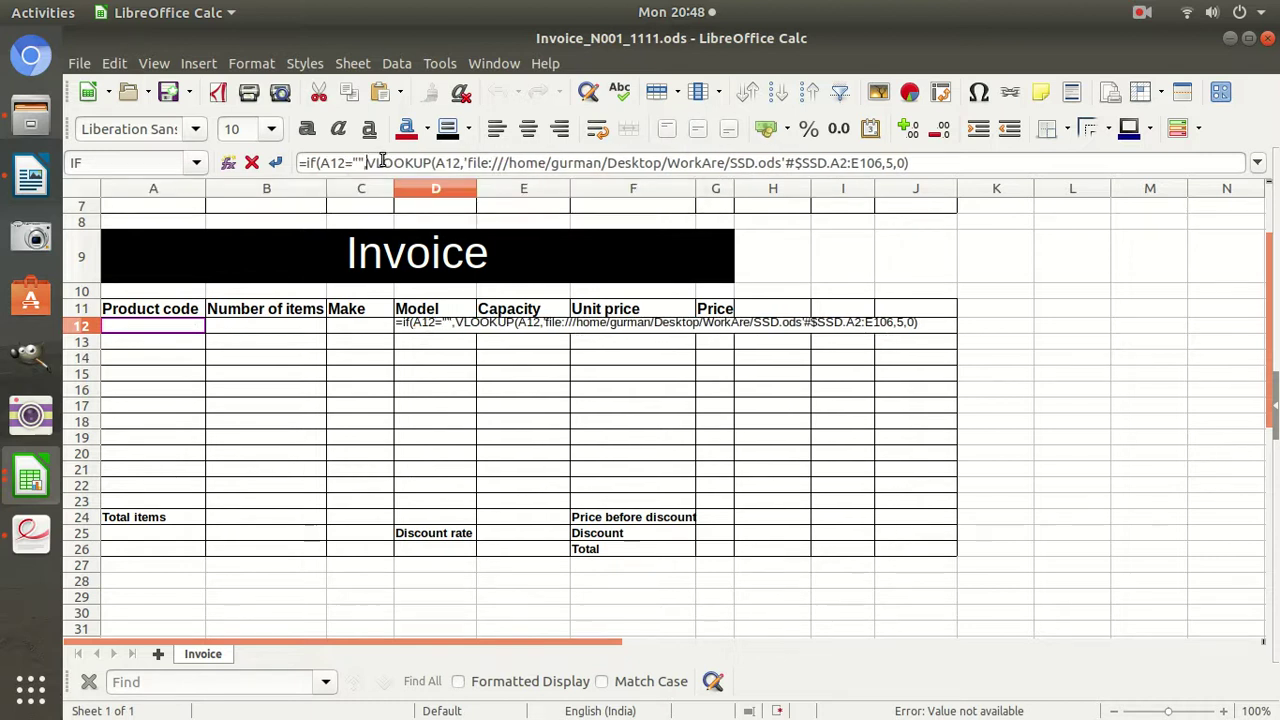
pyautogui.write('"",')
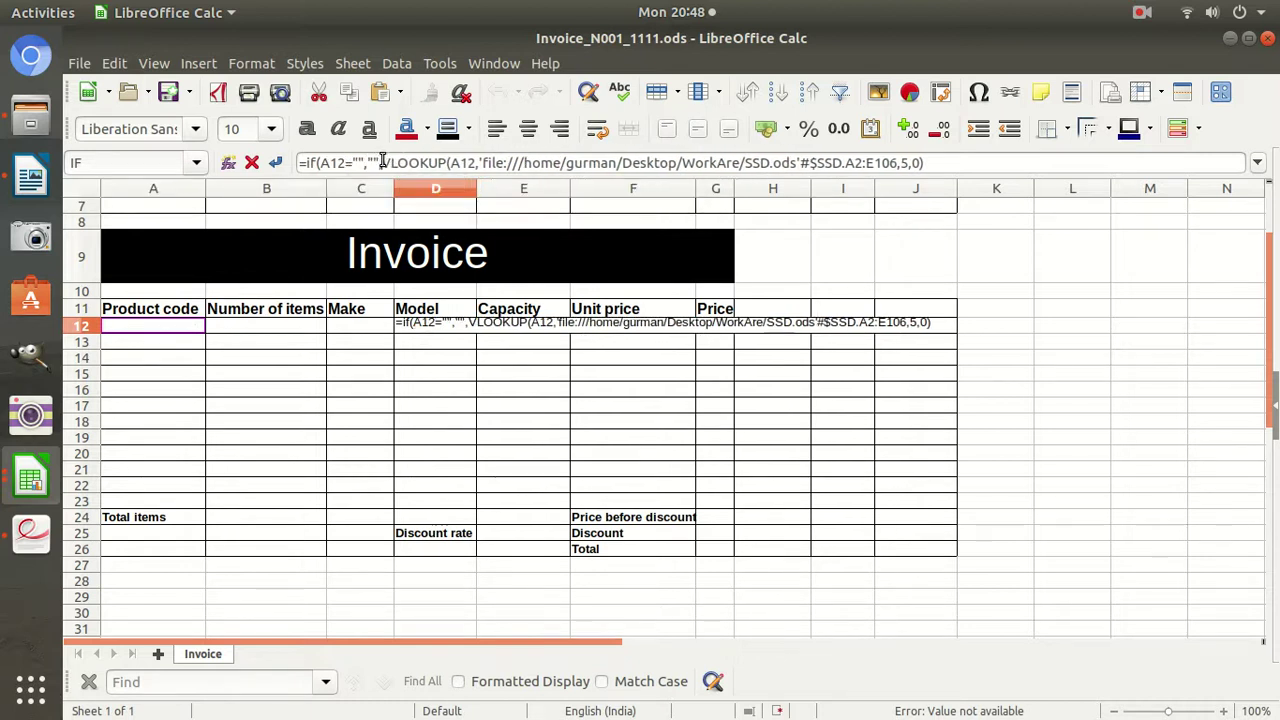
pyautogui.press('End')
pyautogui.write(')')
pyautogui.press('Return')
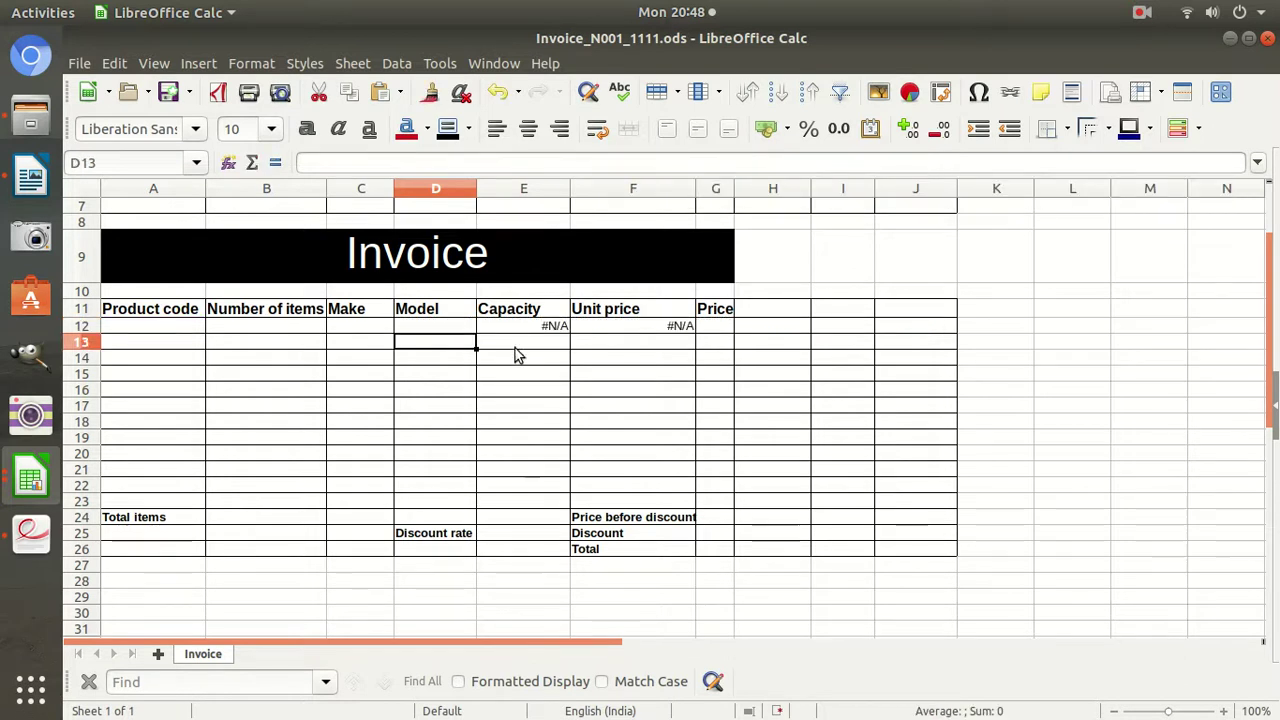
# Wrap E12's Capacity lookup in IF(A12="","",…).
pyautogui.click(525, 327)
pyautogui.click(309, 165)
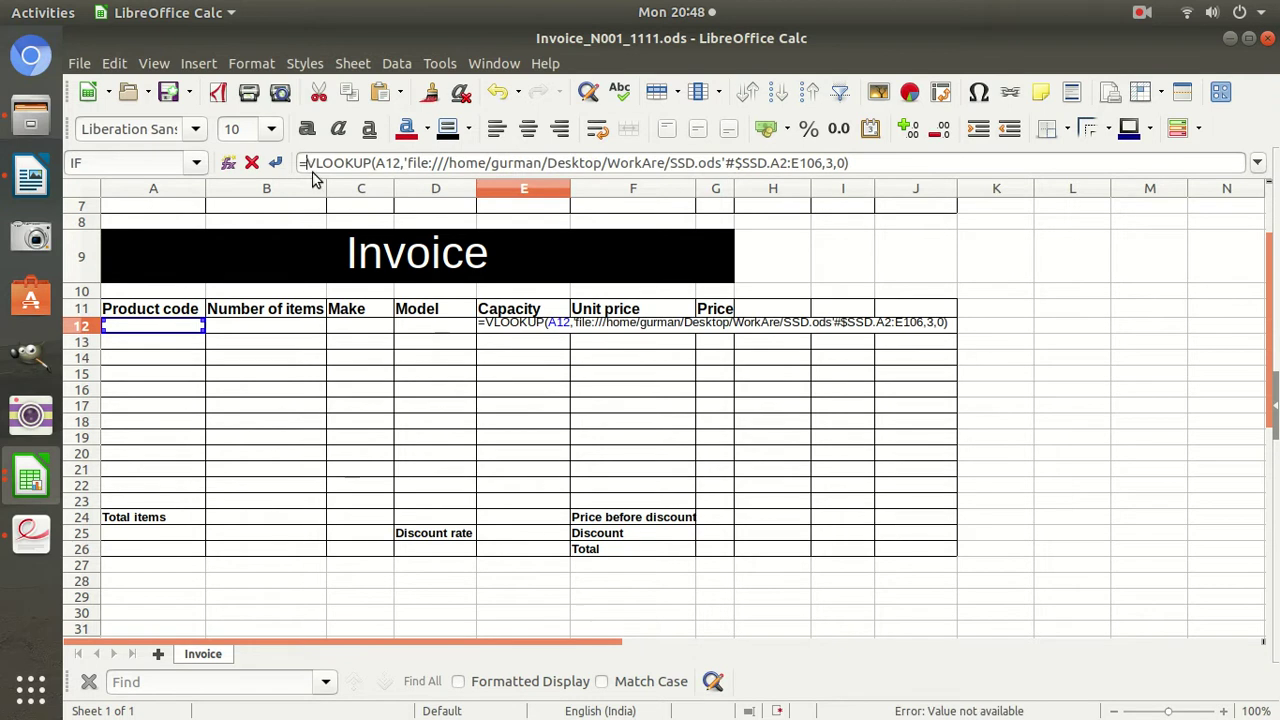
pyautogui.write('if(')
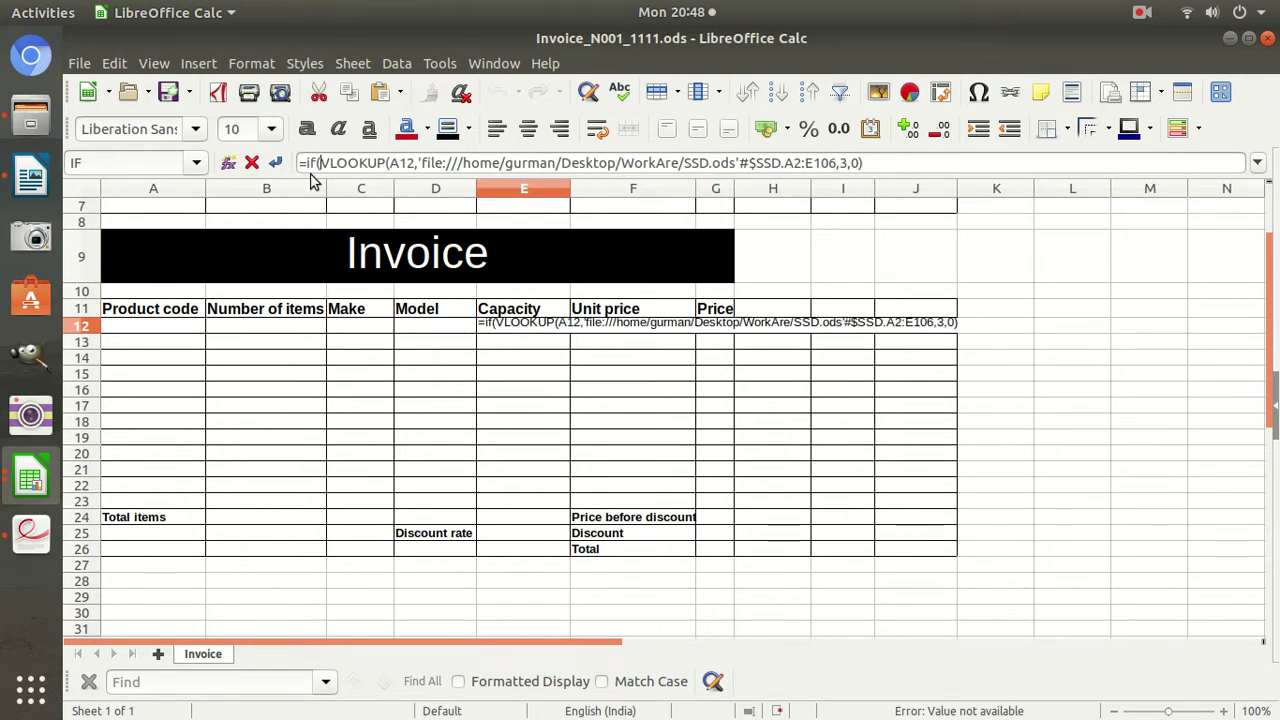
pyautogui.click(126, 327)
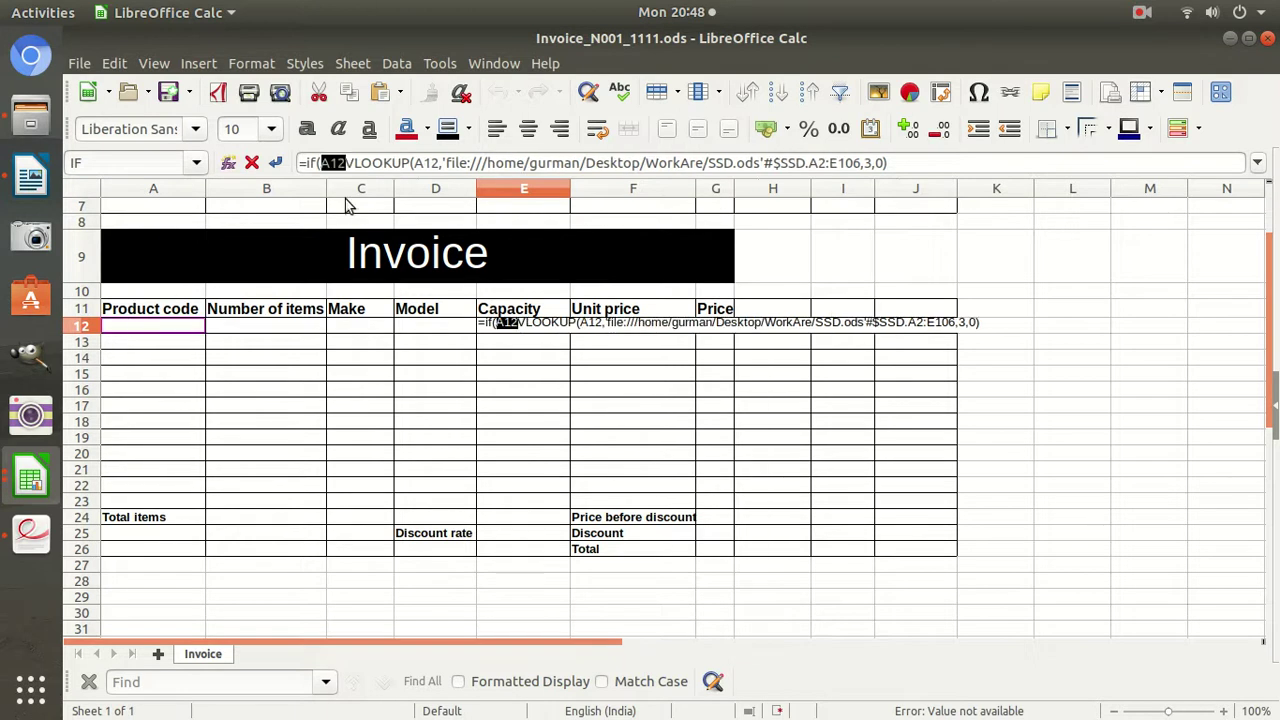
pyautogui.click(345, 163)
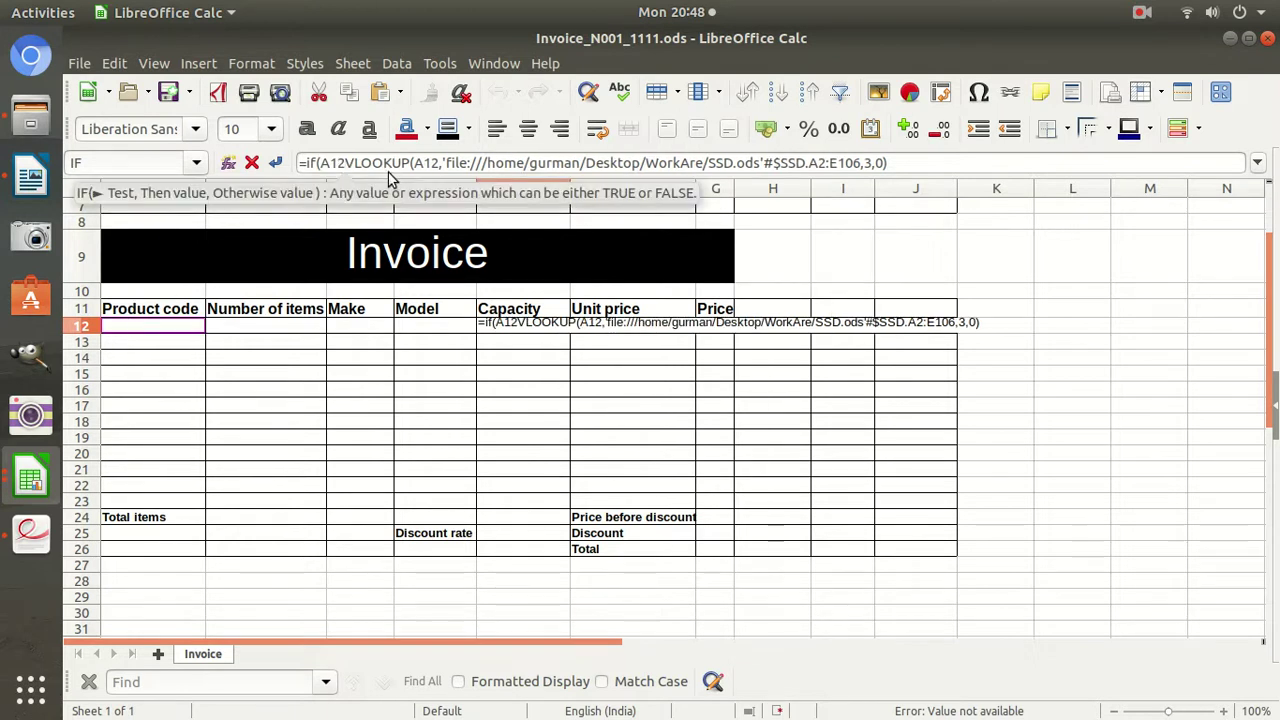
pyautogui.write('="","",')
pyautogui.press('Return')
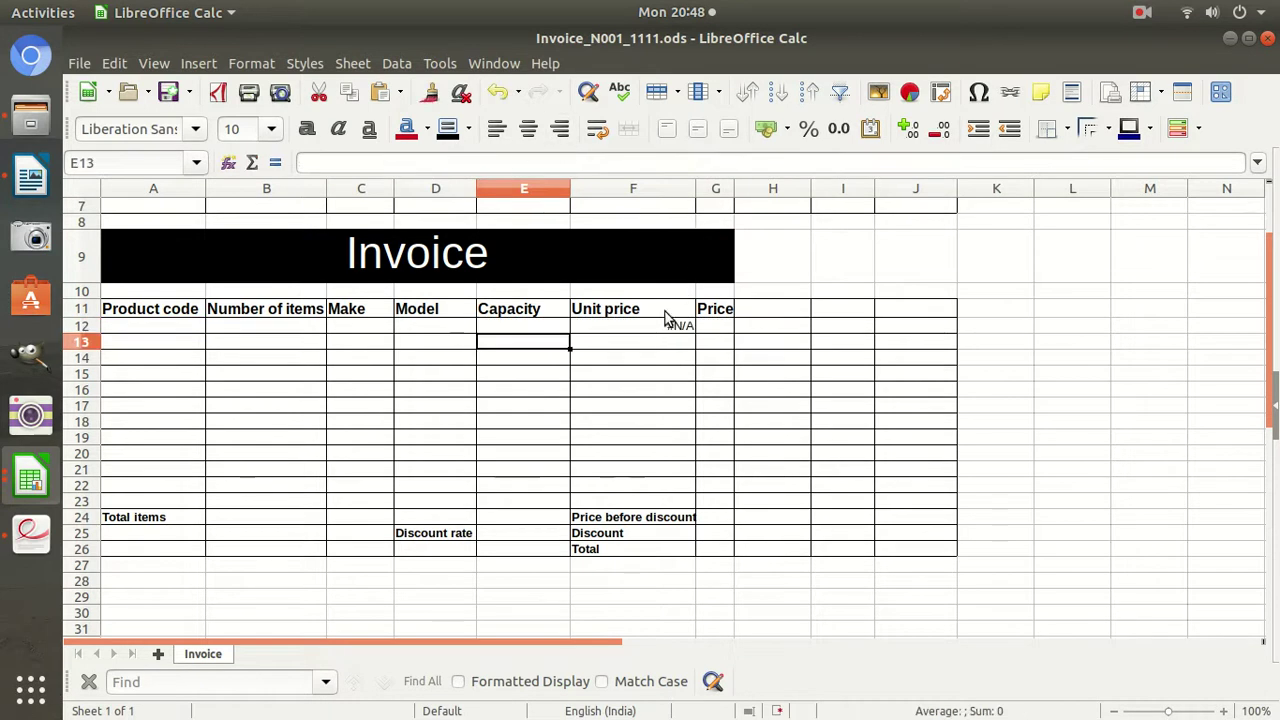
# Wrap F12's Unit price lookup in IF(A12="","",…).
pyautogui.click(665, 326)
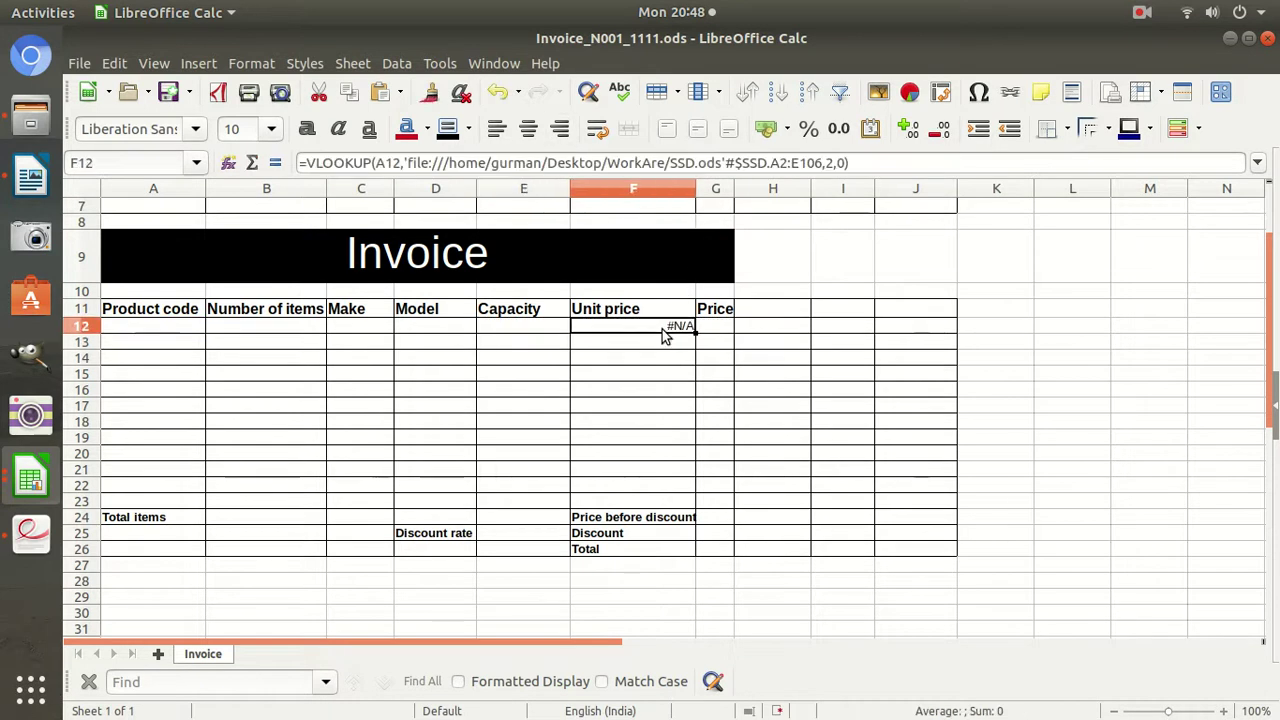
pyautogui.click(312, 162)
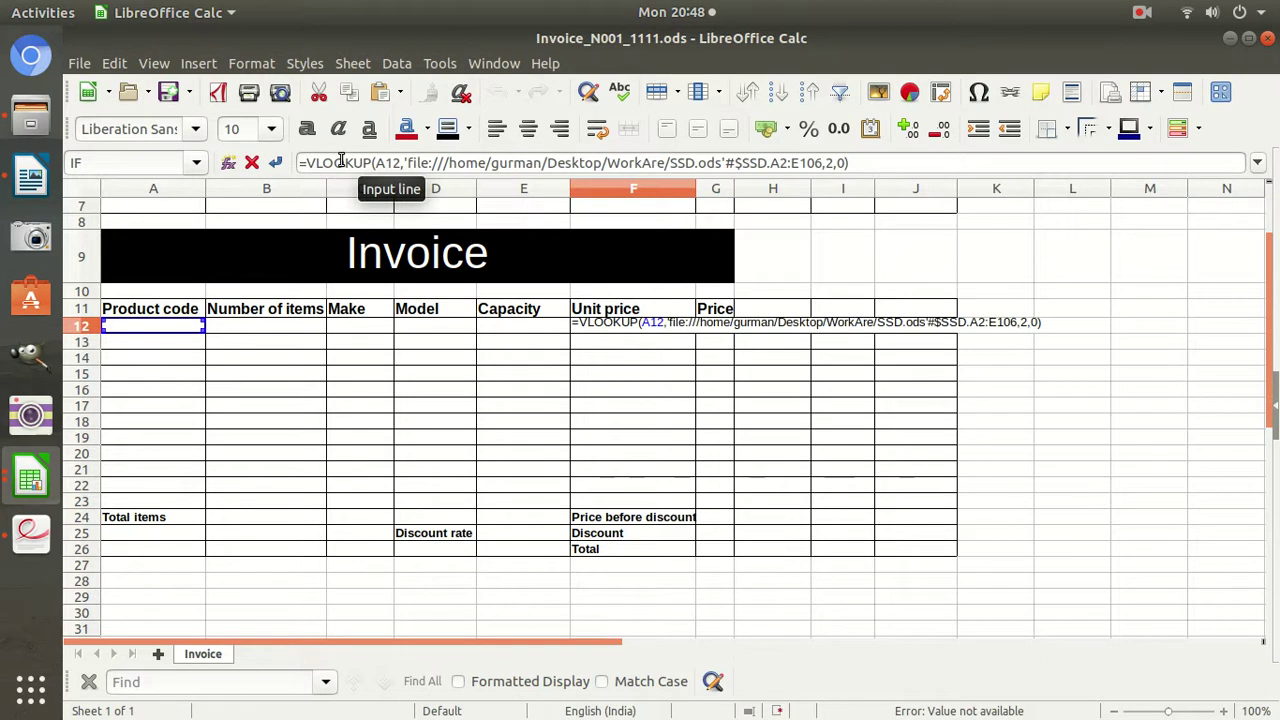
pyautogui.write('if(')
pyautogui.click(134, 327)
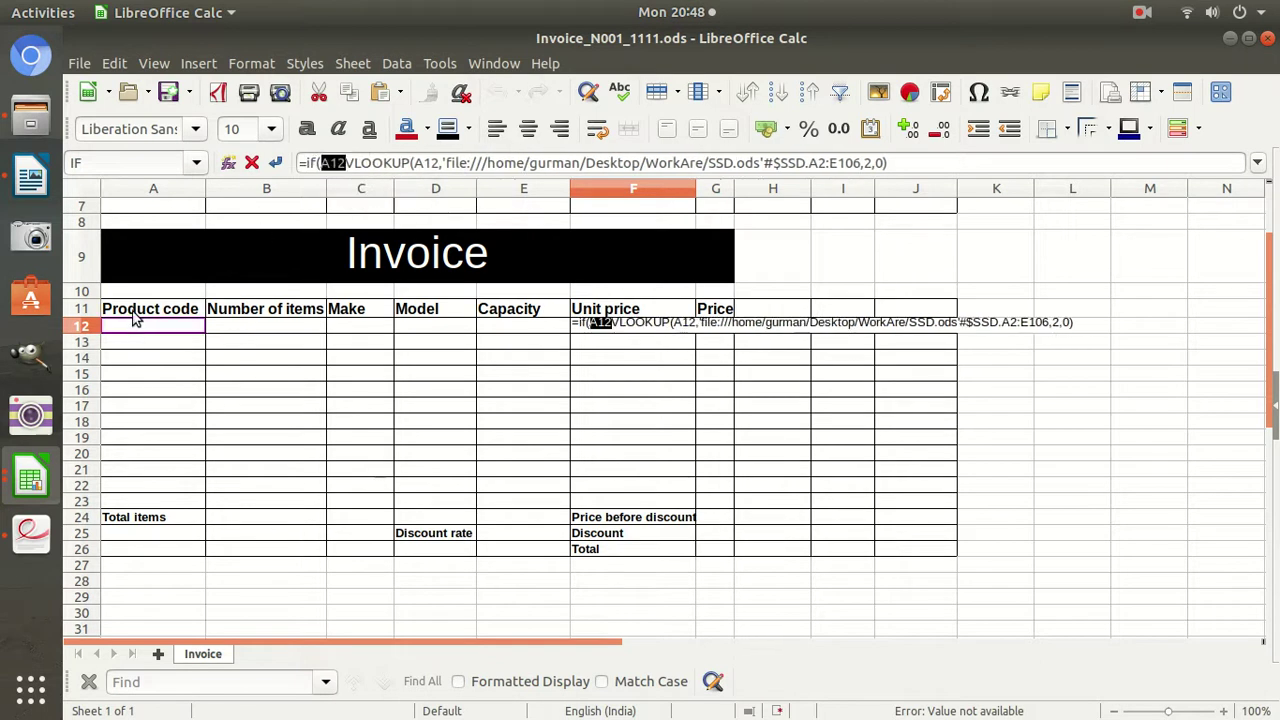
pyautogui.click(349, 166)
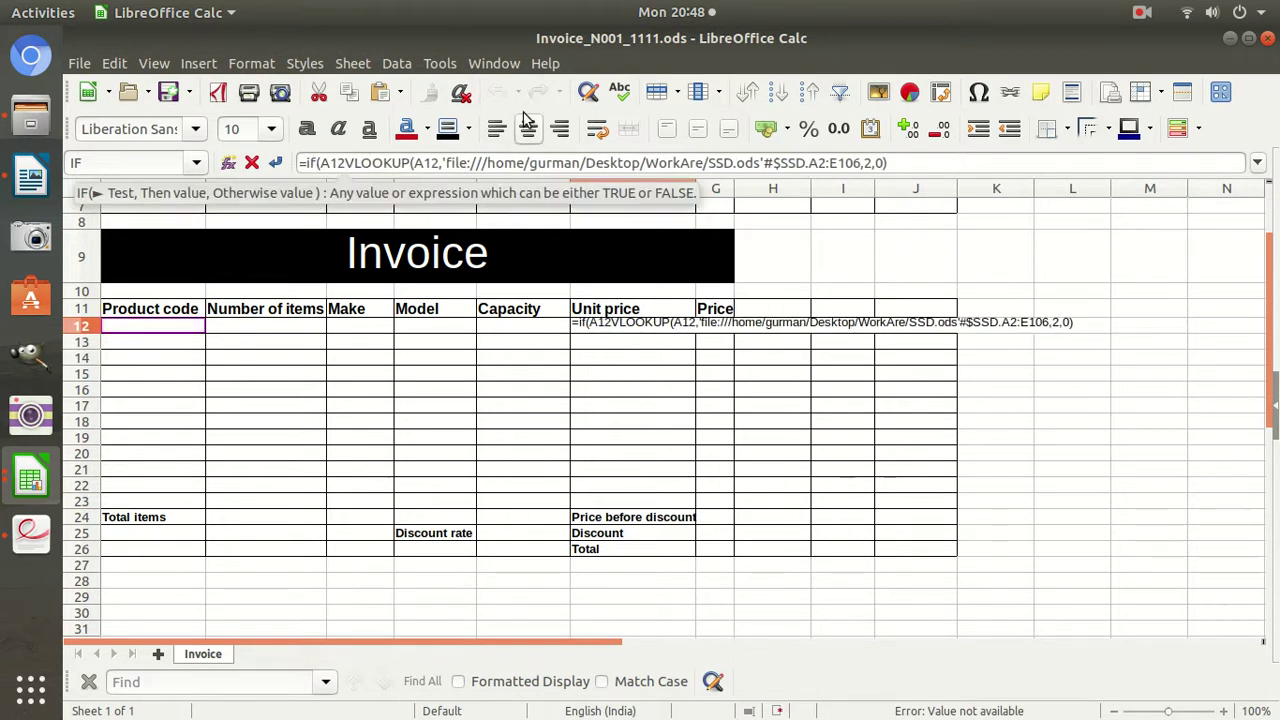
pyautogui.write('="')
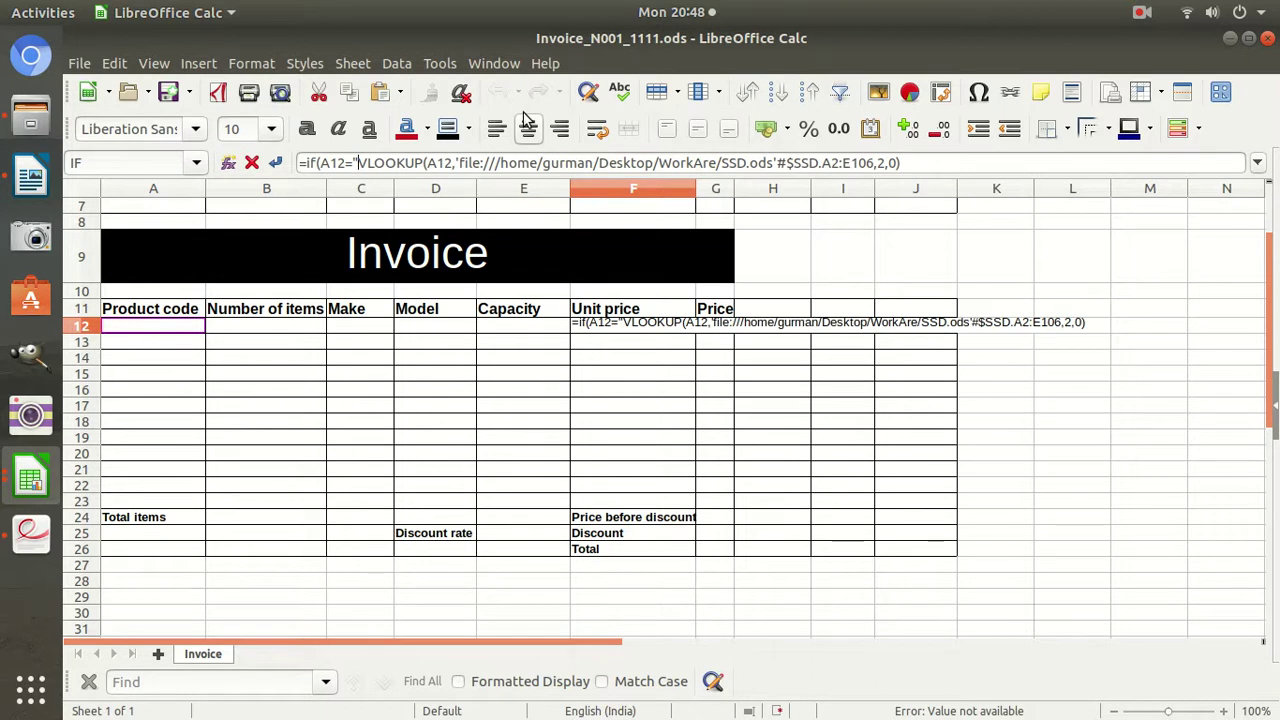
pyautogui.write('",""')
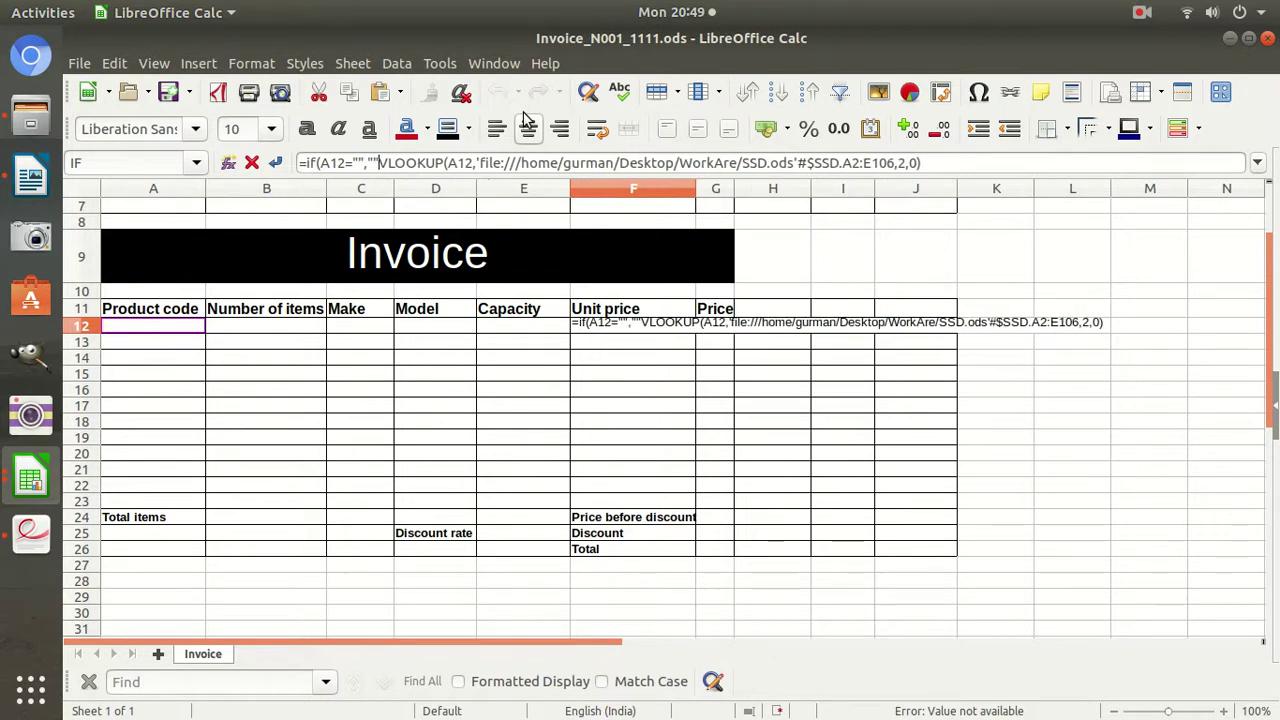
pyautogui.write(',')
pyautogui.press('Return')
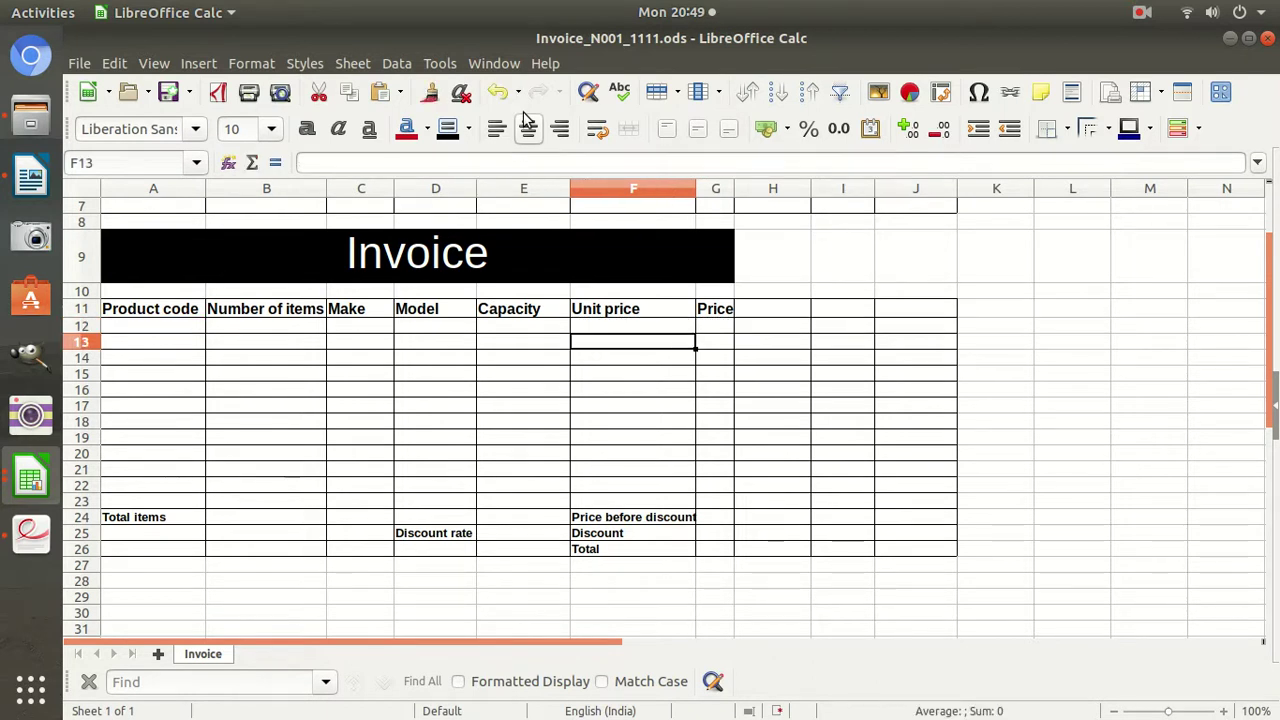
pyautogui.click(46, 520)
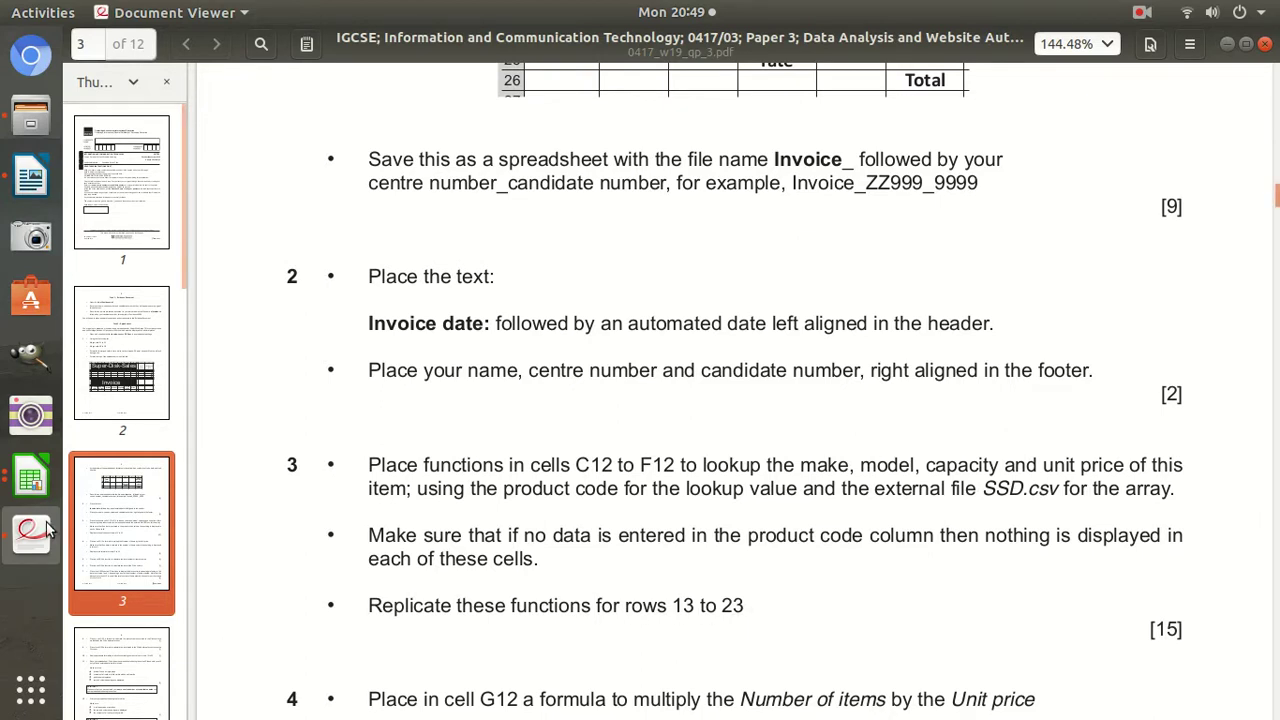
pyautogui.click(31, 480)
pyautogui.click(225, 375)
pyautogui.click(241, 328)
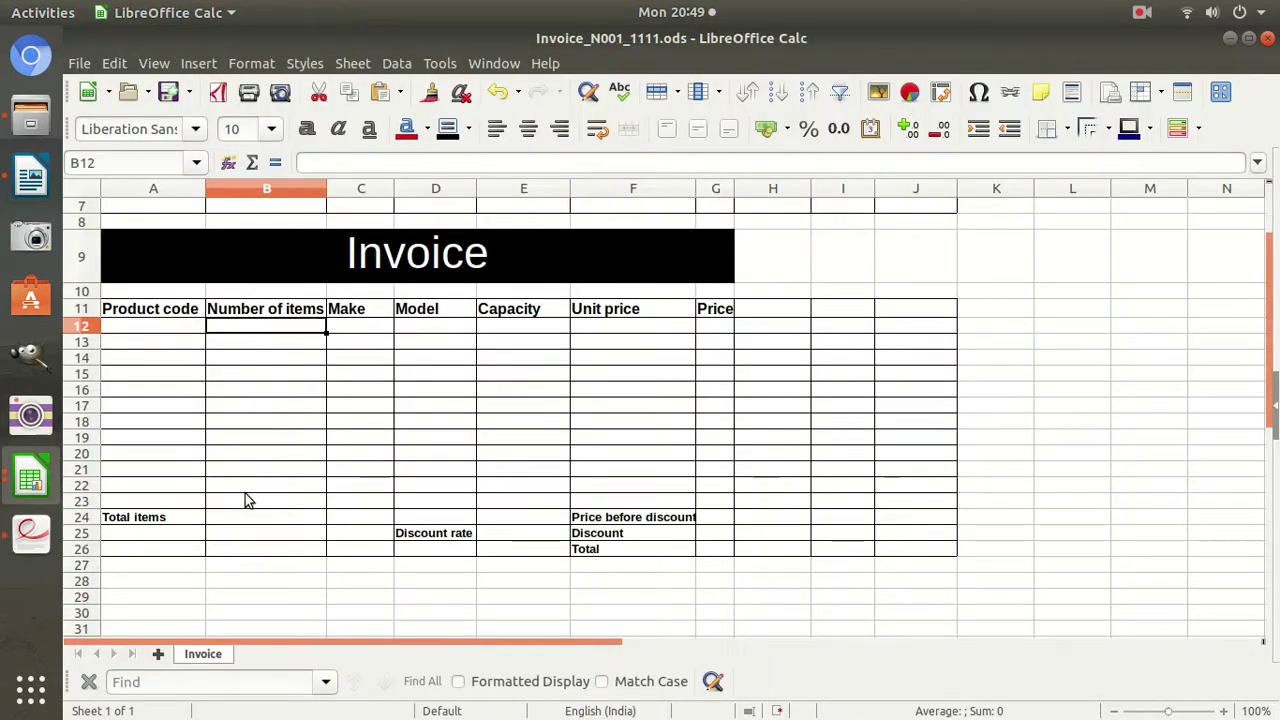
# Fill B12 down through B23.
pyautogui.click(245, 499)
pyautogui.click(276, 331)
pyautogui.moveTo(325, 333); pyautogui.dragTo(295, 502)
pyautogui.click(291, 333)
# Copy C12's Make lookup formula down to C23.
pyautogui.click(350, 326)
pyautogui.moveTo(393, 343); pyautogui.dragTo(394, 500)
pyautogui.click(383, 342)
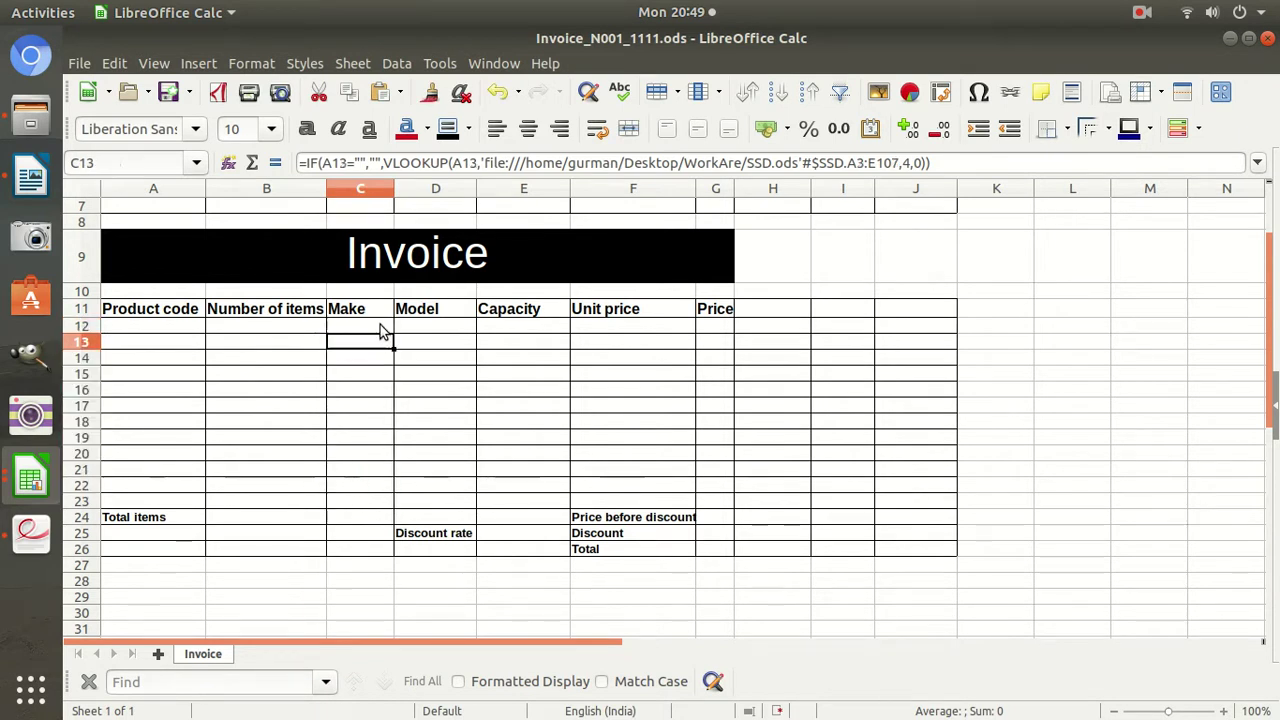
pyautogui.click(381, 326)
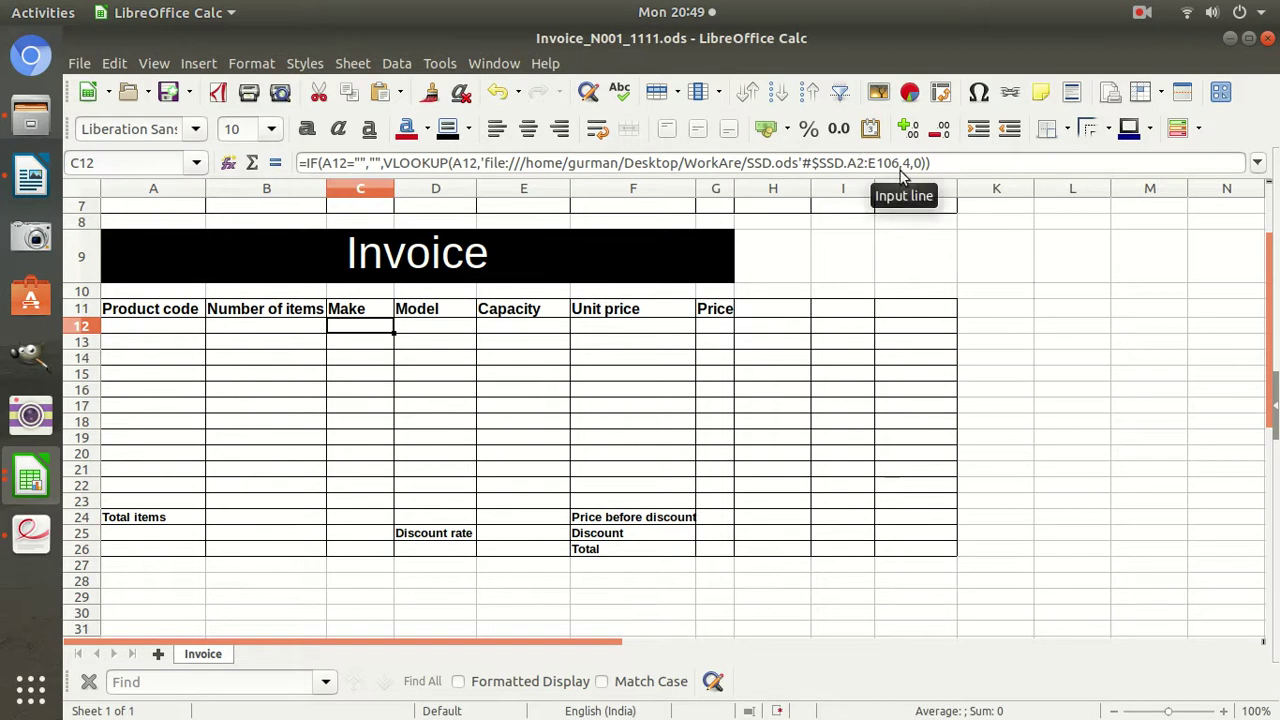
# Compare the lookup ranges: A2:E106 in C12 versus shifted A3:E107 in C13.
pyautogui.moveTo(898, 167); pyautogui.dragTo(850, 167)
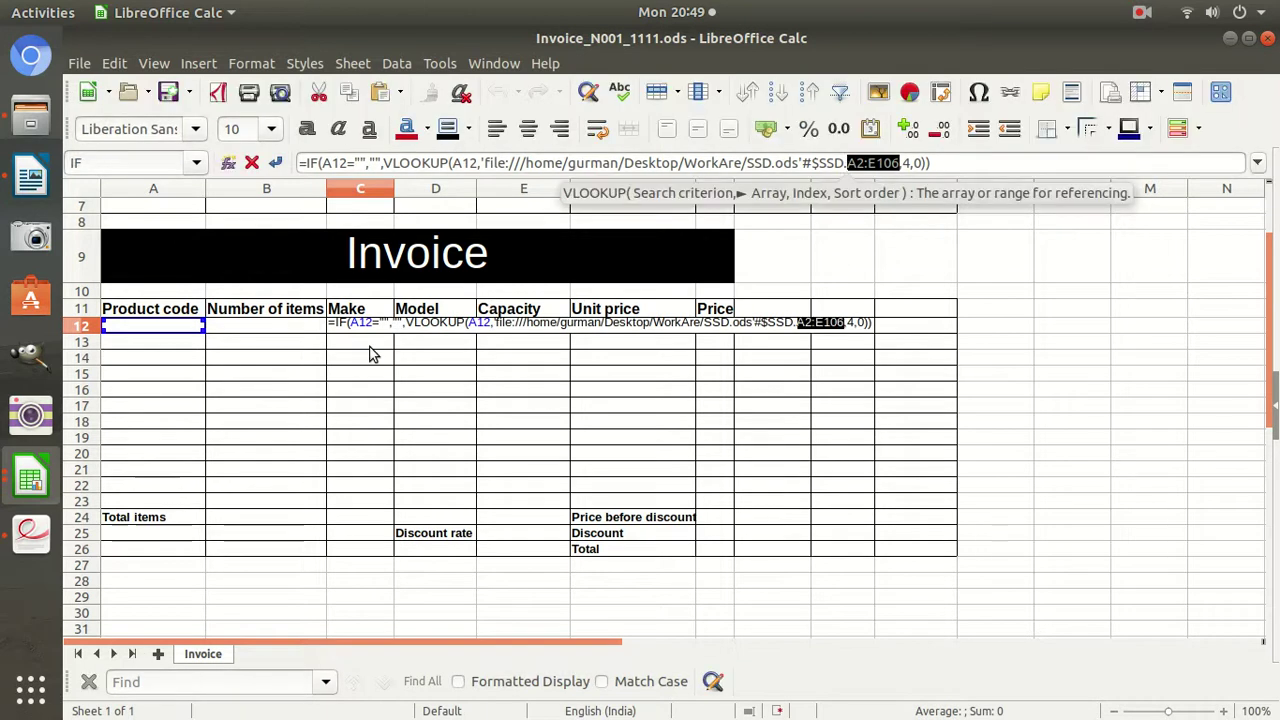
pyautogui.press('Return')
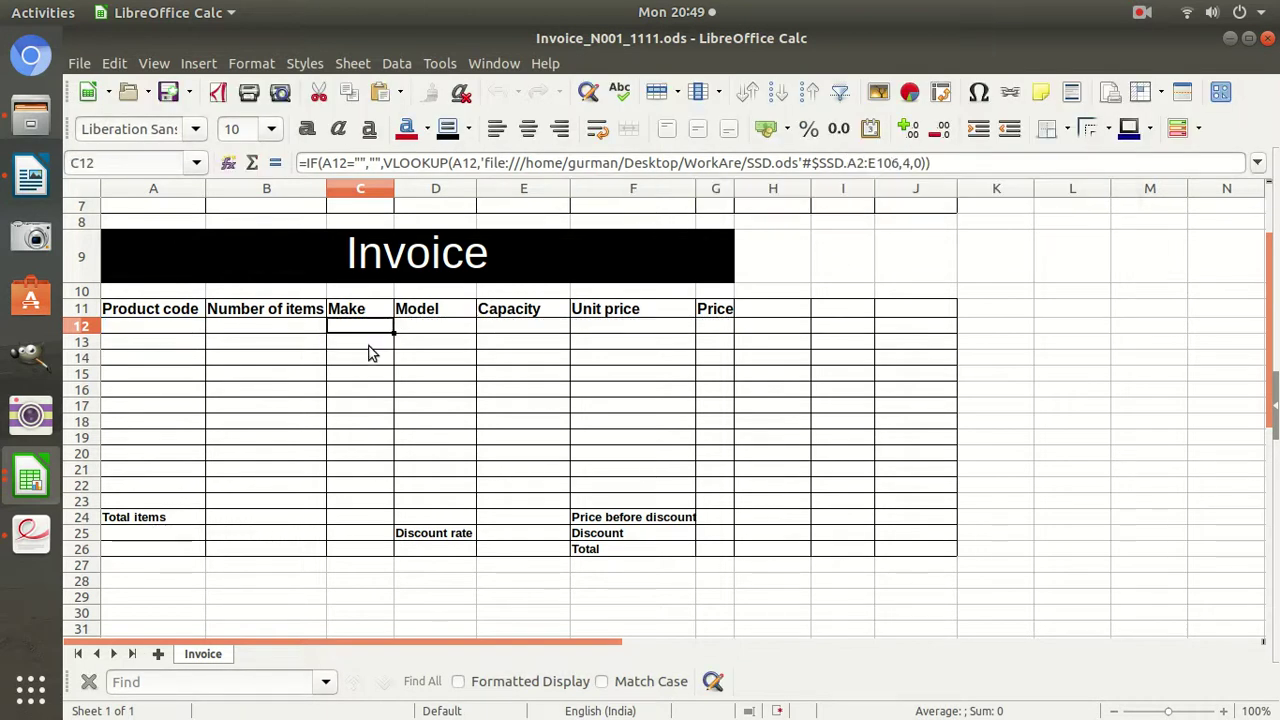
pyautogui.click(845, 163)
pyautogui.moveTo(845, 163); pyautogui.dragTo(893, 163)
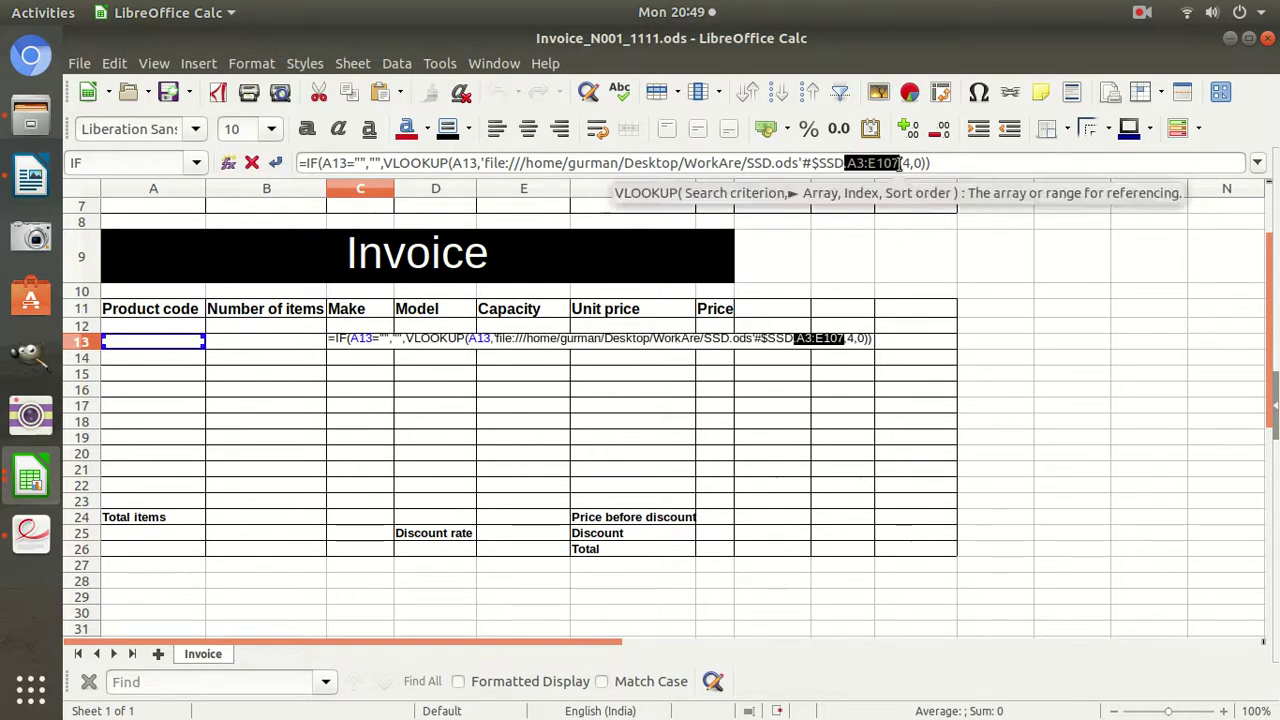
pyautogui.press('Return')
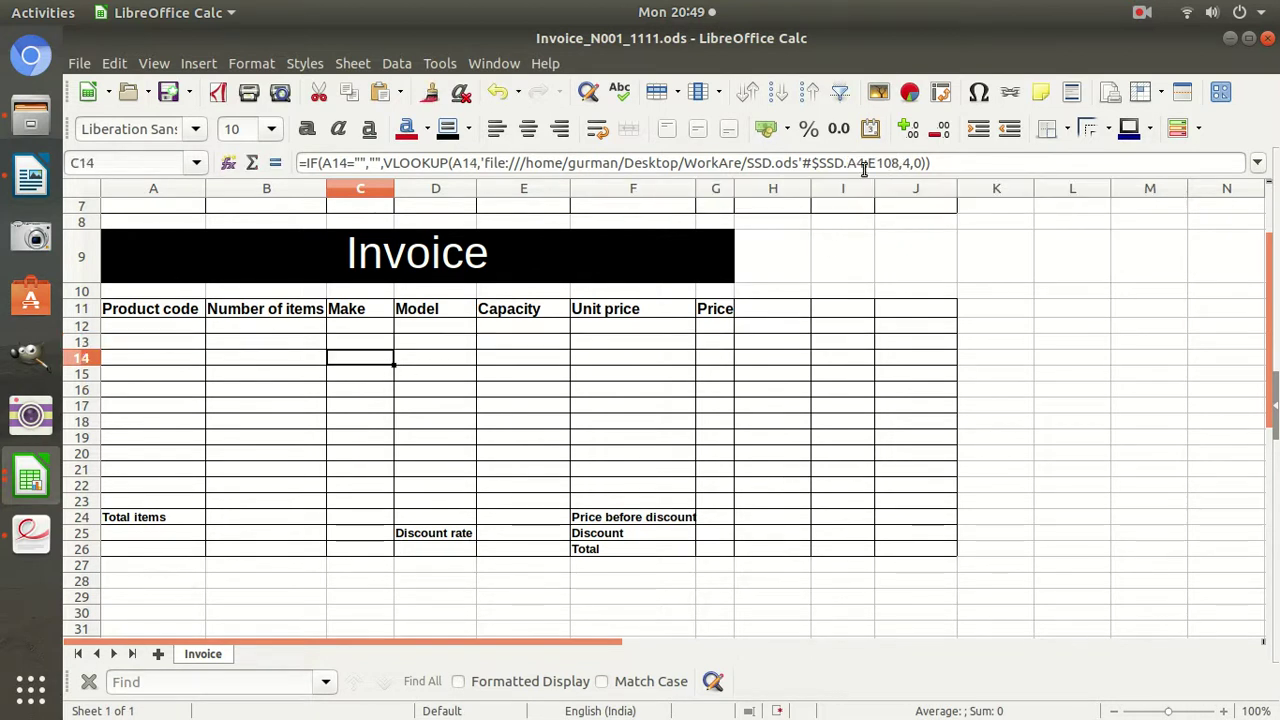
pyautogui.click(363, 327)
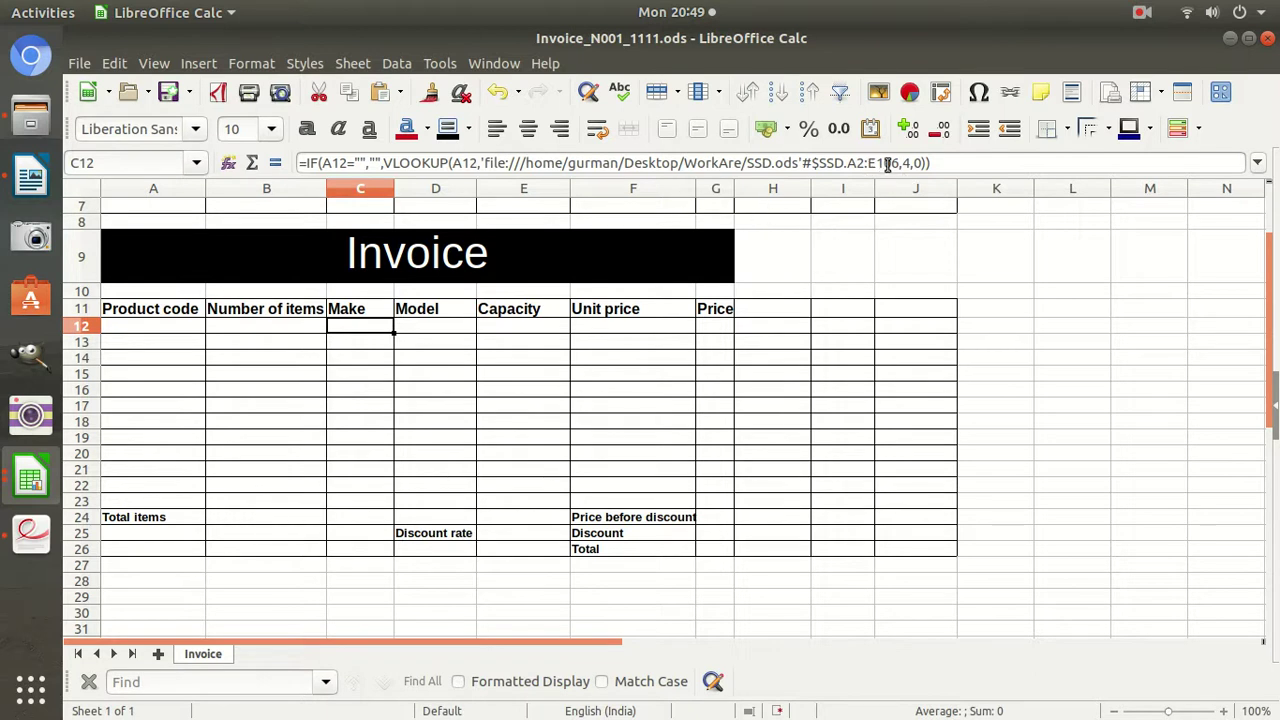
pyautogui.click(30, 480)
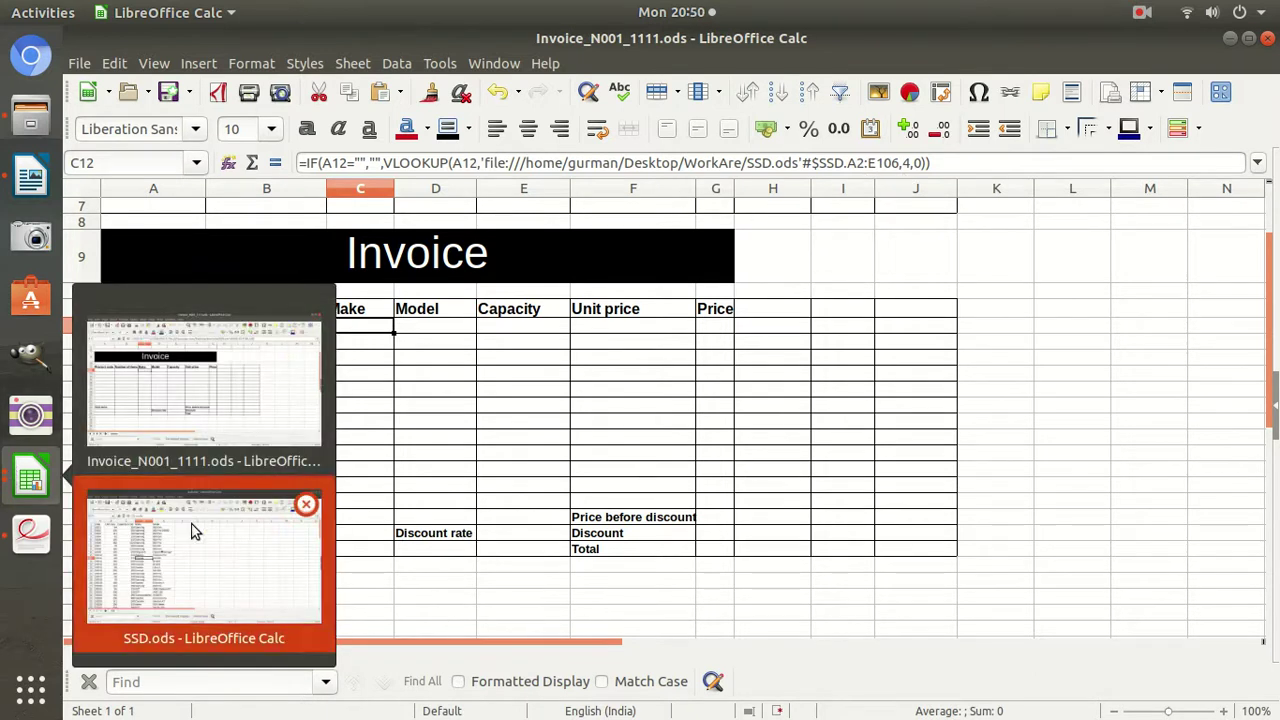
pyautogui.click(194, 531)
pyautogui.click(134, 228)
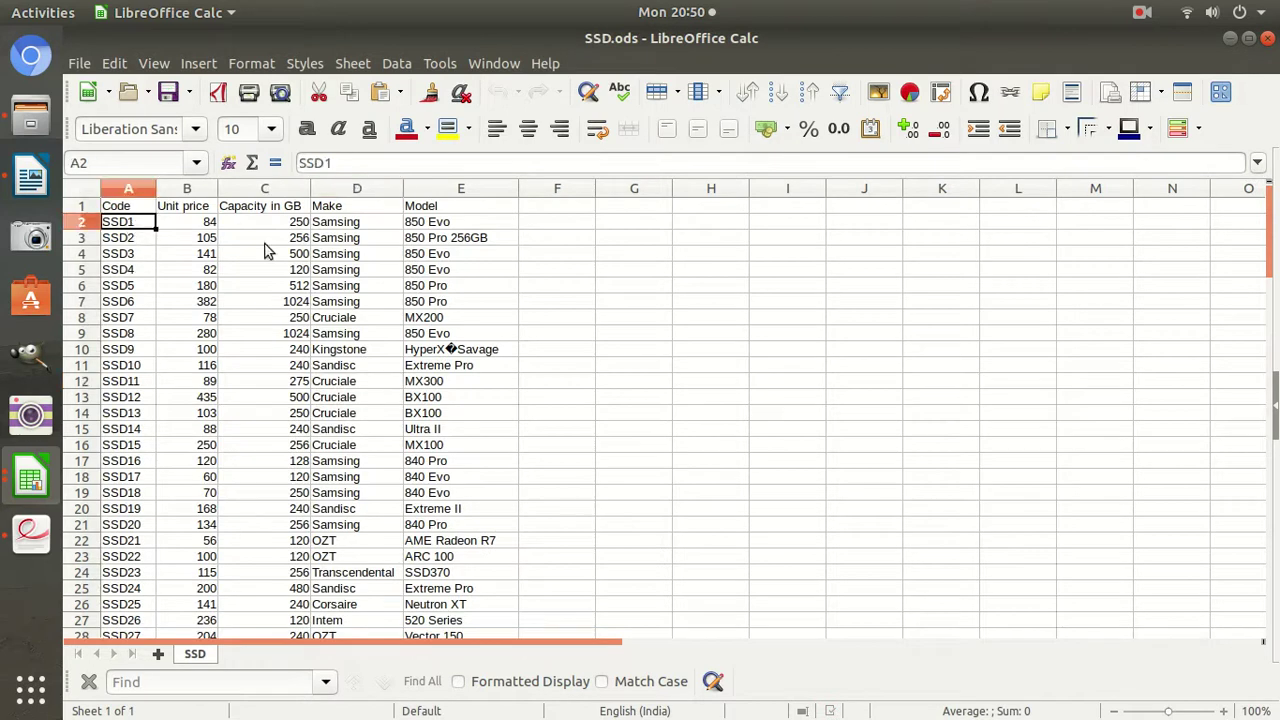
pyautogui.scroll(-10, 265, 250)
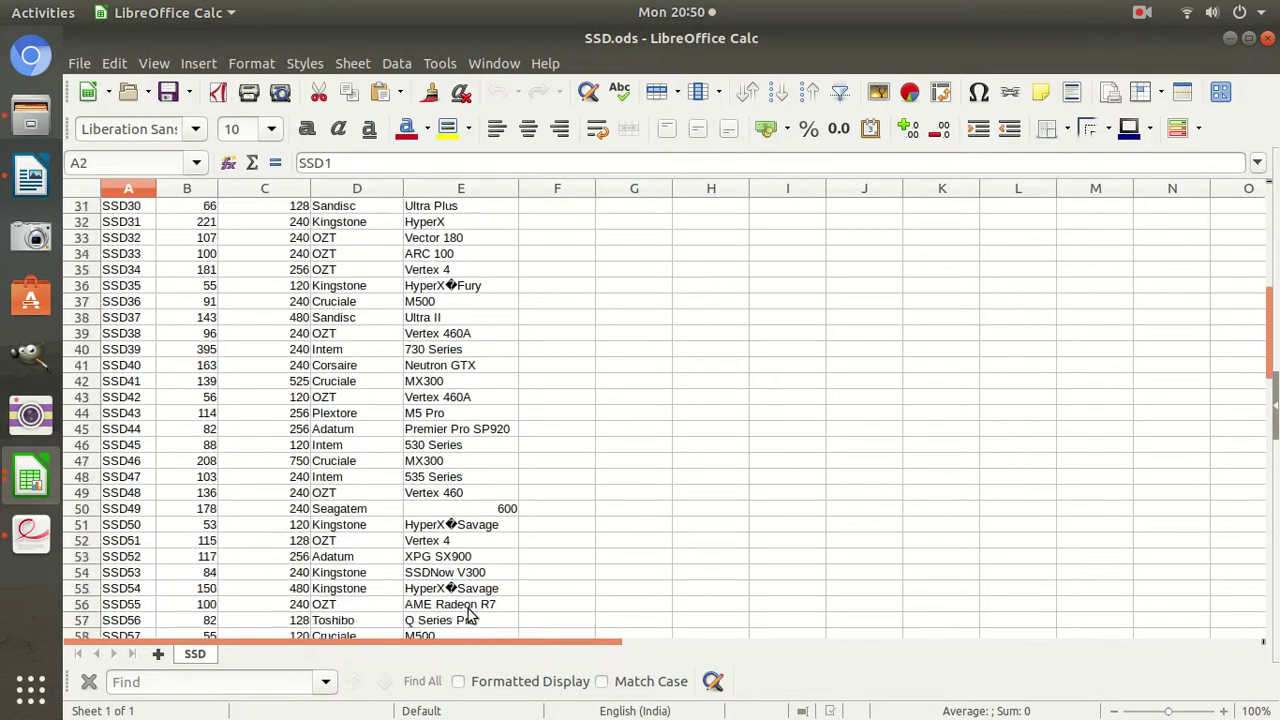
pyautogui.scroll(-18, 469, 615)
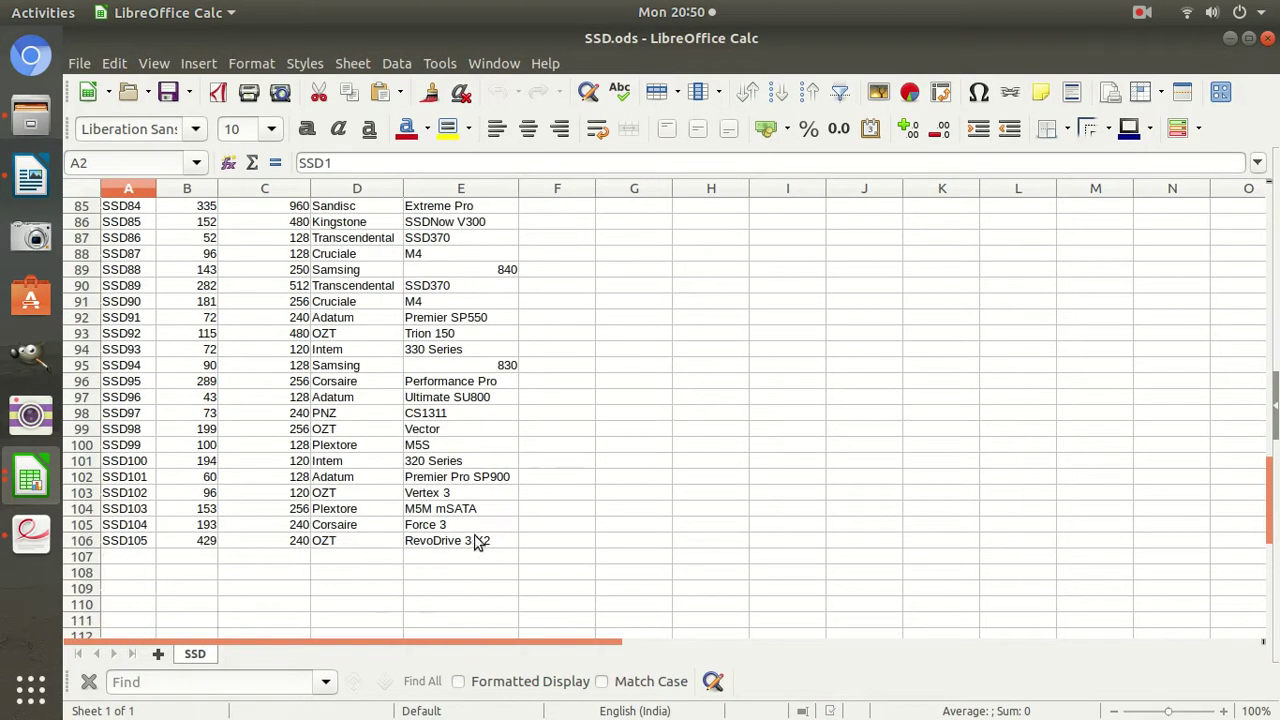
pyautogui.click(478, 541)
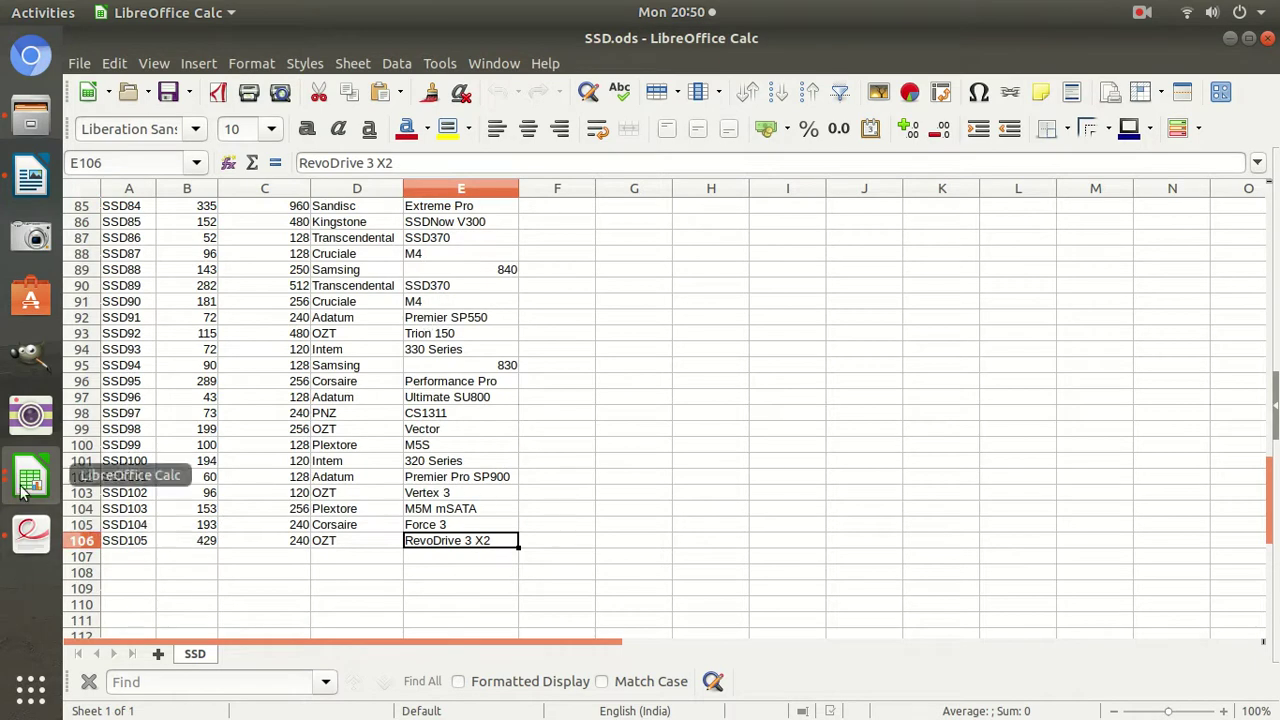
pyautogui.click(24, 490)
pyautogui.click(215, 540)
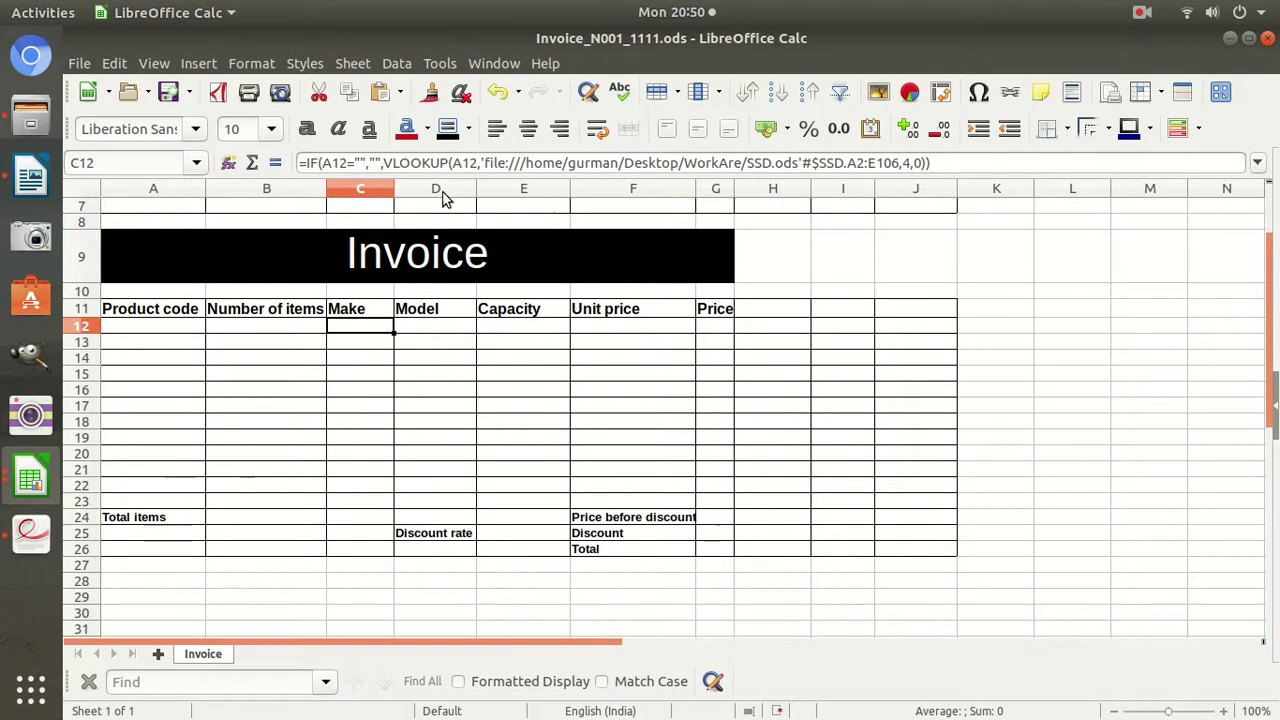
# Compare product codes A12:A14 with their Make lookup formulas in C12:C14.
pyautogui.click(190, 326)
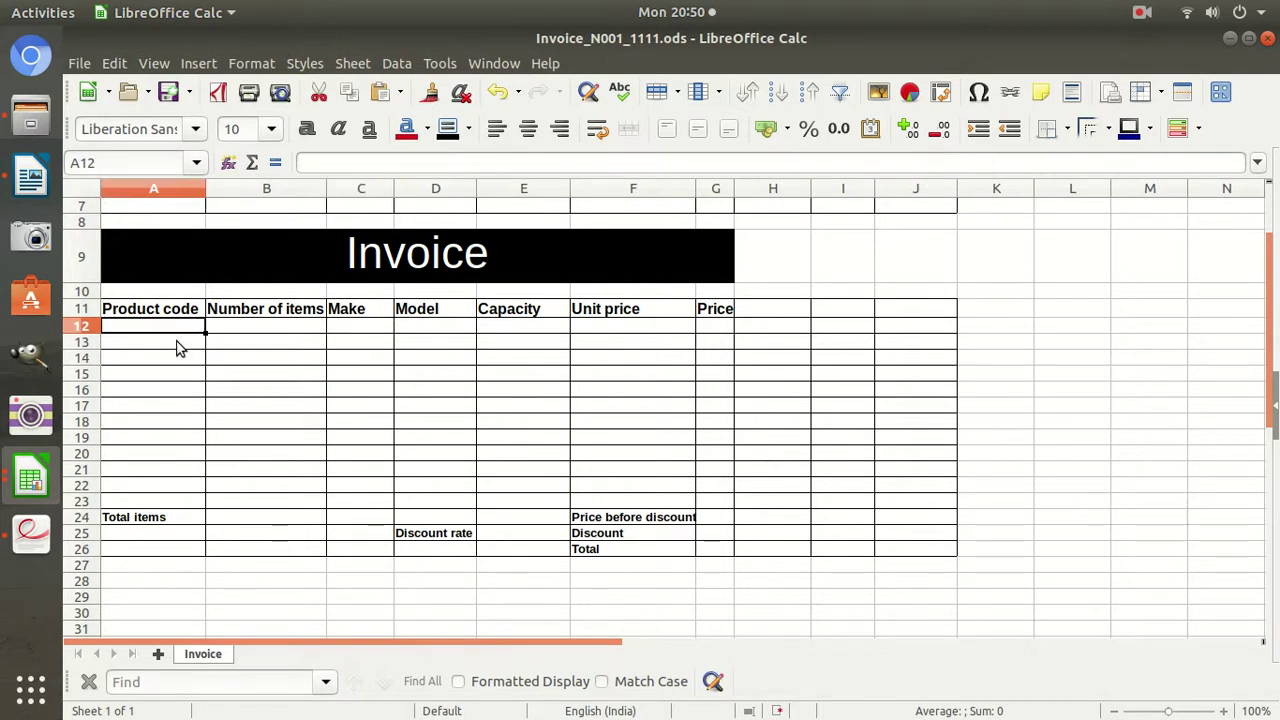
pyautogui.click(349, 328)
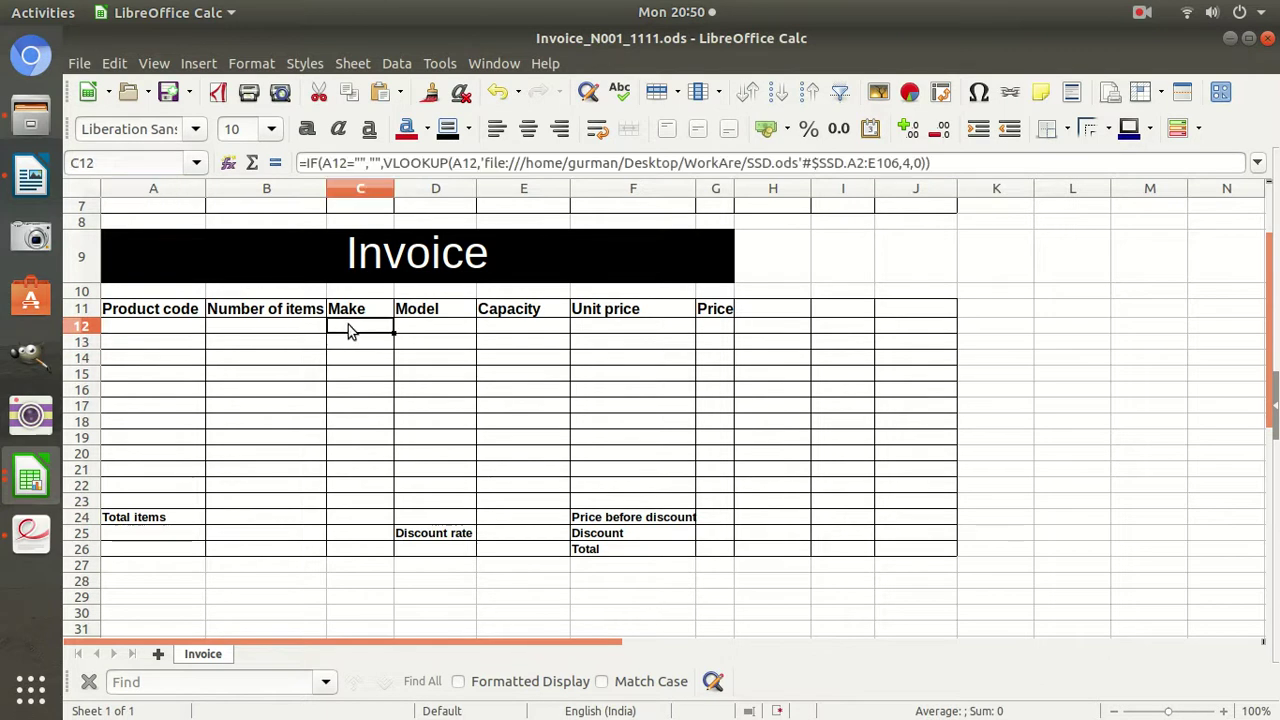
pyautogui.click(160, 343)
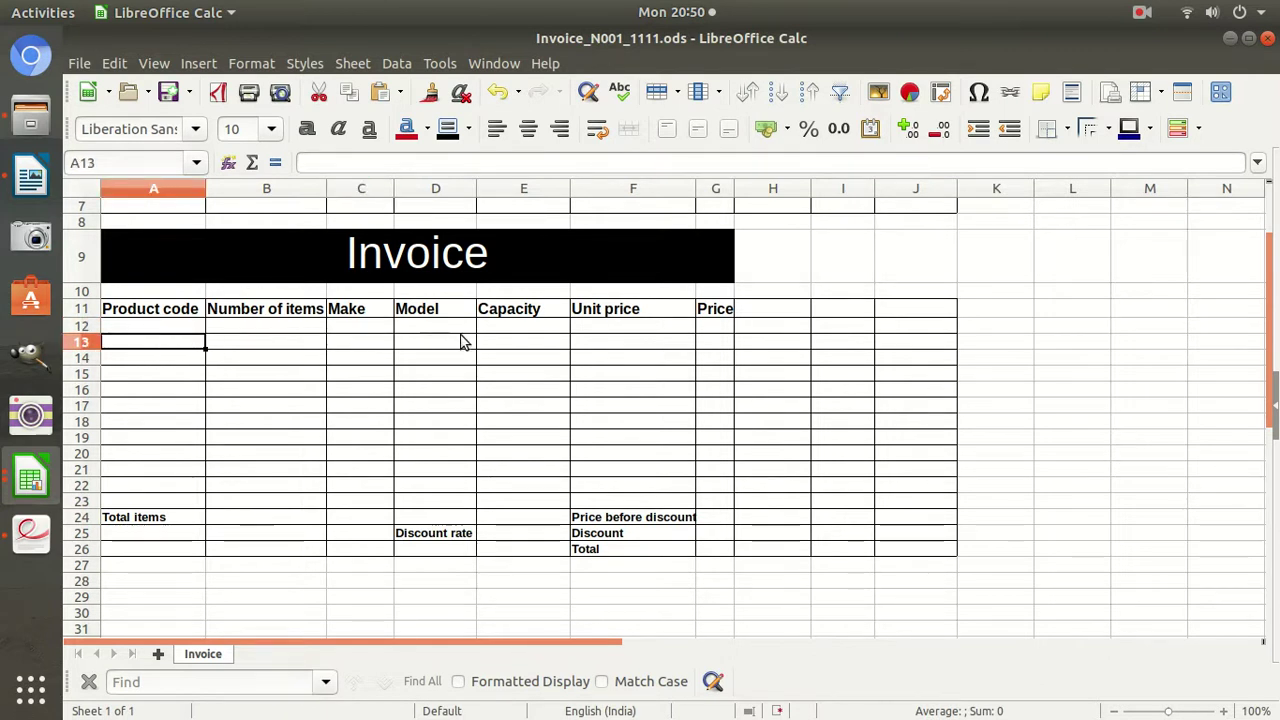
pyautogui.click(368, 341)
pyautogui.click(168, 356)
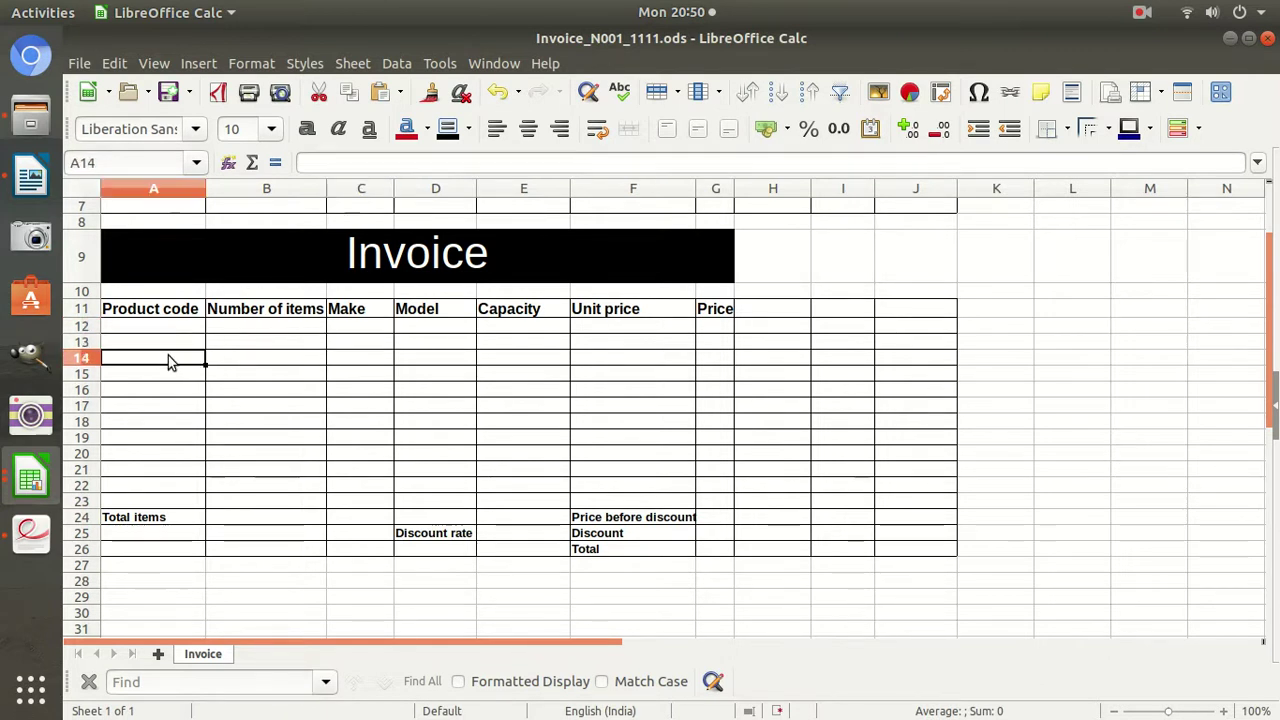
pyautogui.click(365, 358)
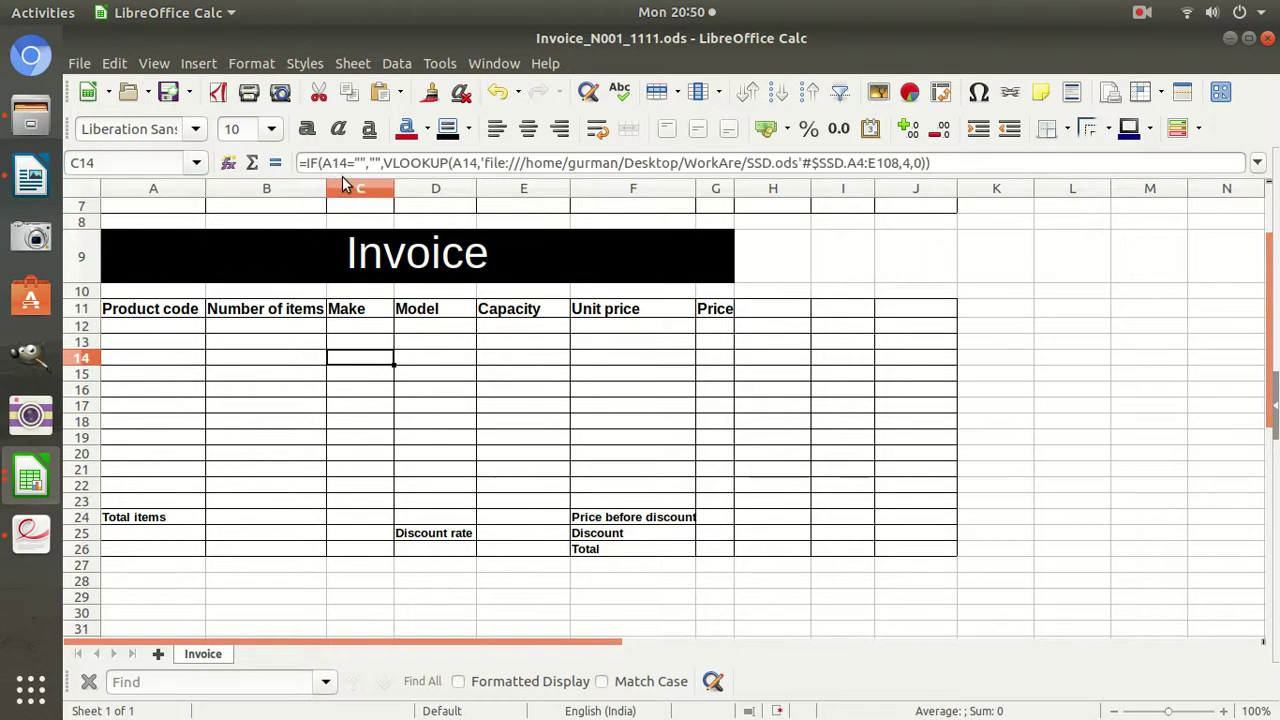
# Review the copied column C formulas and edit C14's shifted A4:E108 range.
pyautogui.click(352, 346)
pyautogui.click(358, 326)
pyautogui.click(360, 344)
pyautogui.click(352, 358)
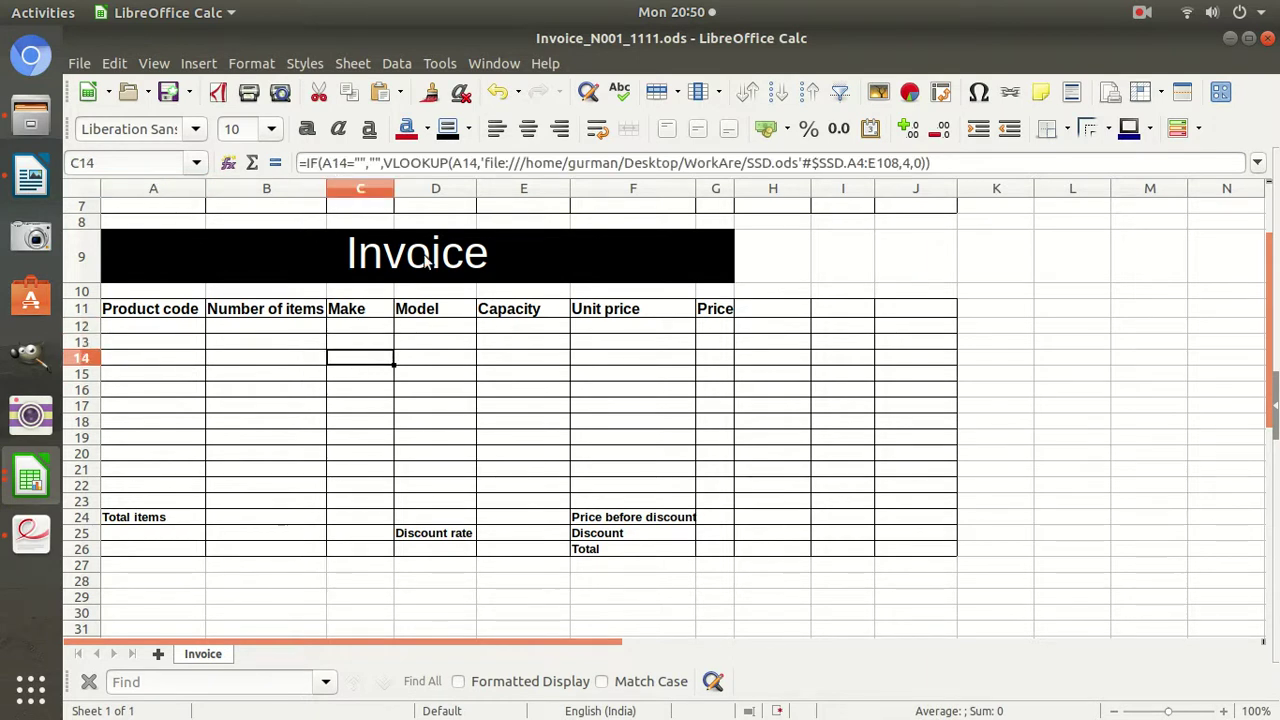
pyautogui.click(857, 162)
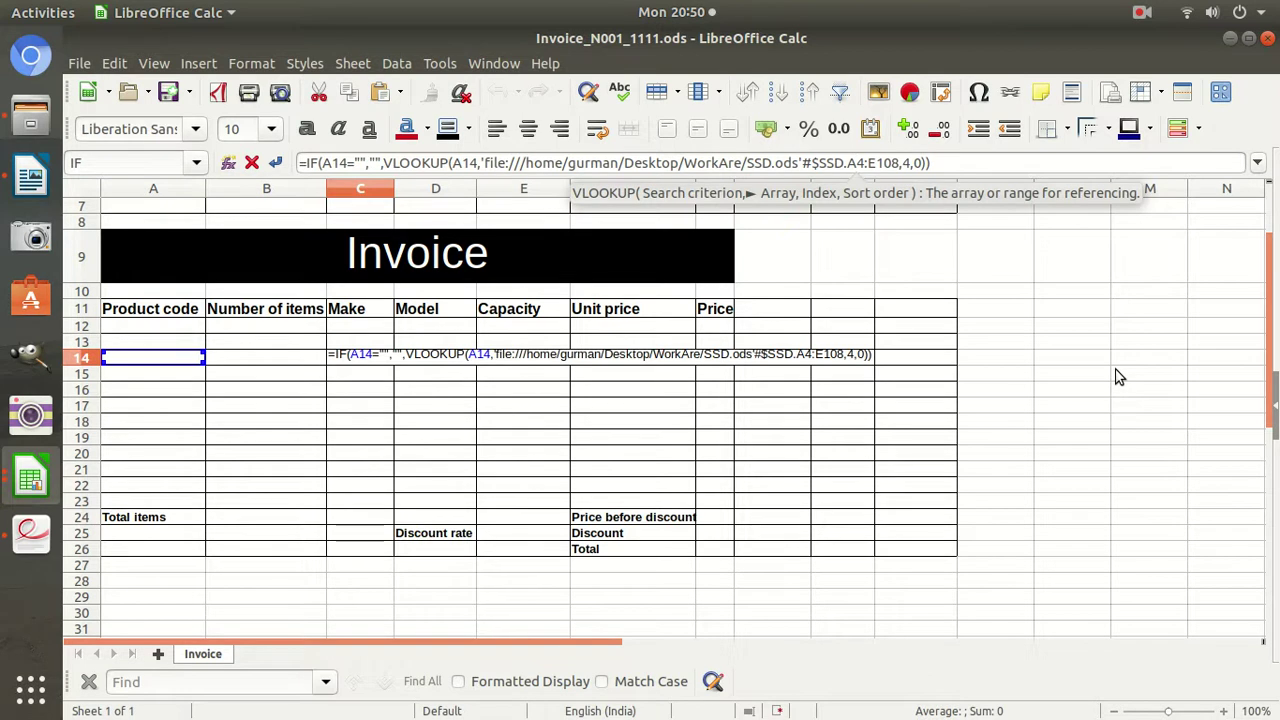
# Make C14's lookup range absolute as $A$4:$E$108.
pyautogui.hotkey('shift', 'F4')
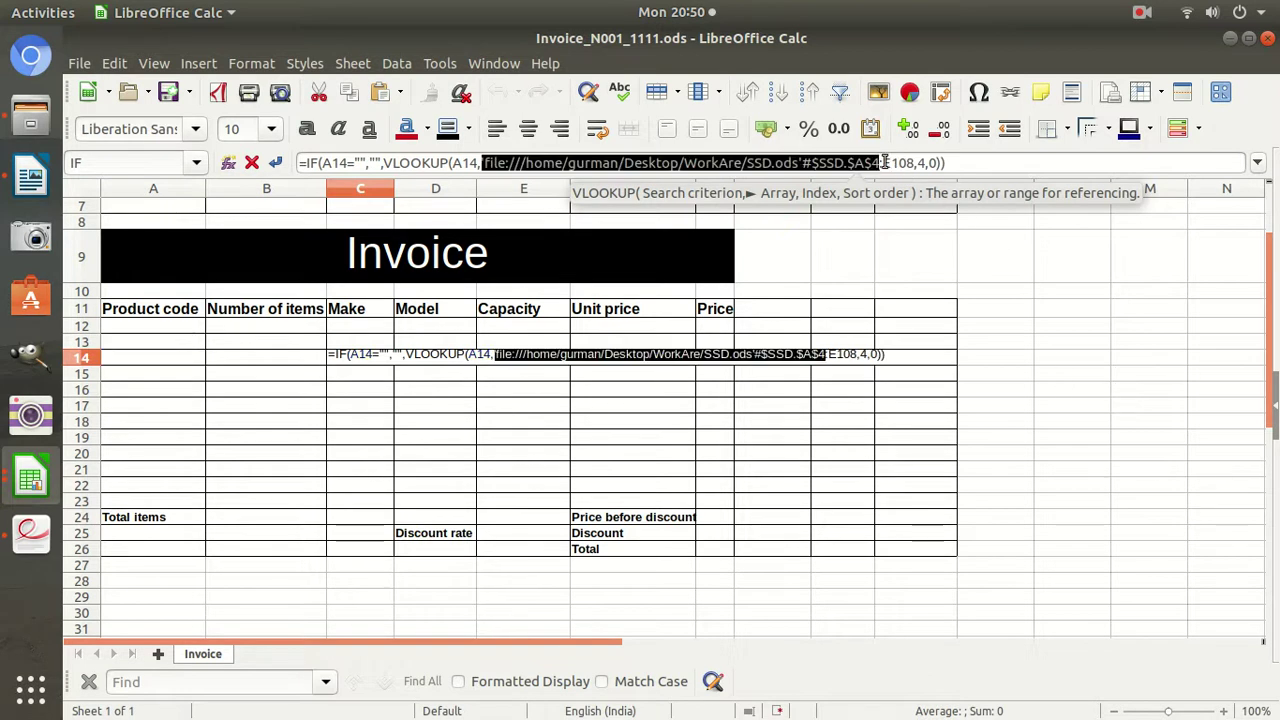
pyautogui.click(891, 163)
pyautogui.hotkey('shift', 'F4')
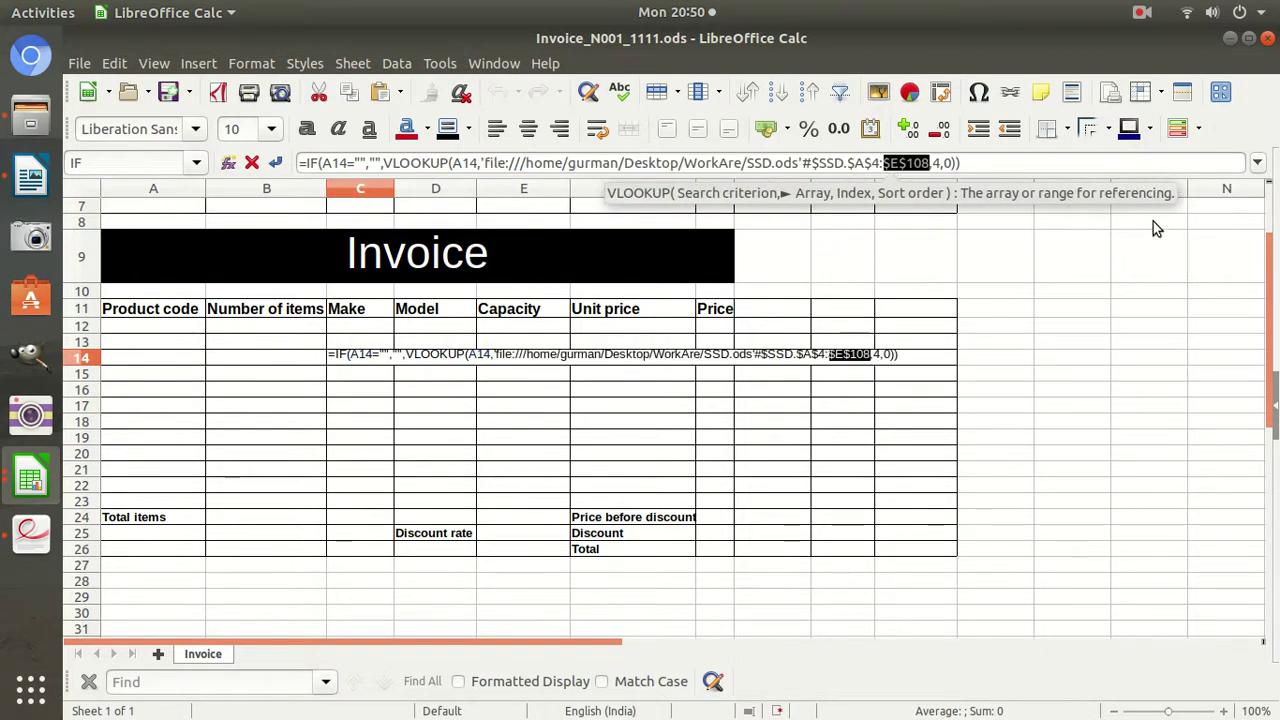
pyautogui.press('Return')
# Change C12's VLOOKUP range to the absolute $A$2:$E$106.
pyautogui.click(340, 330)
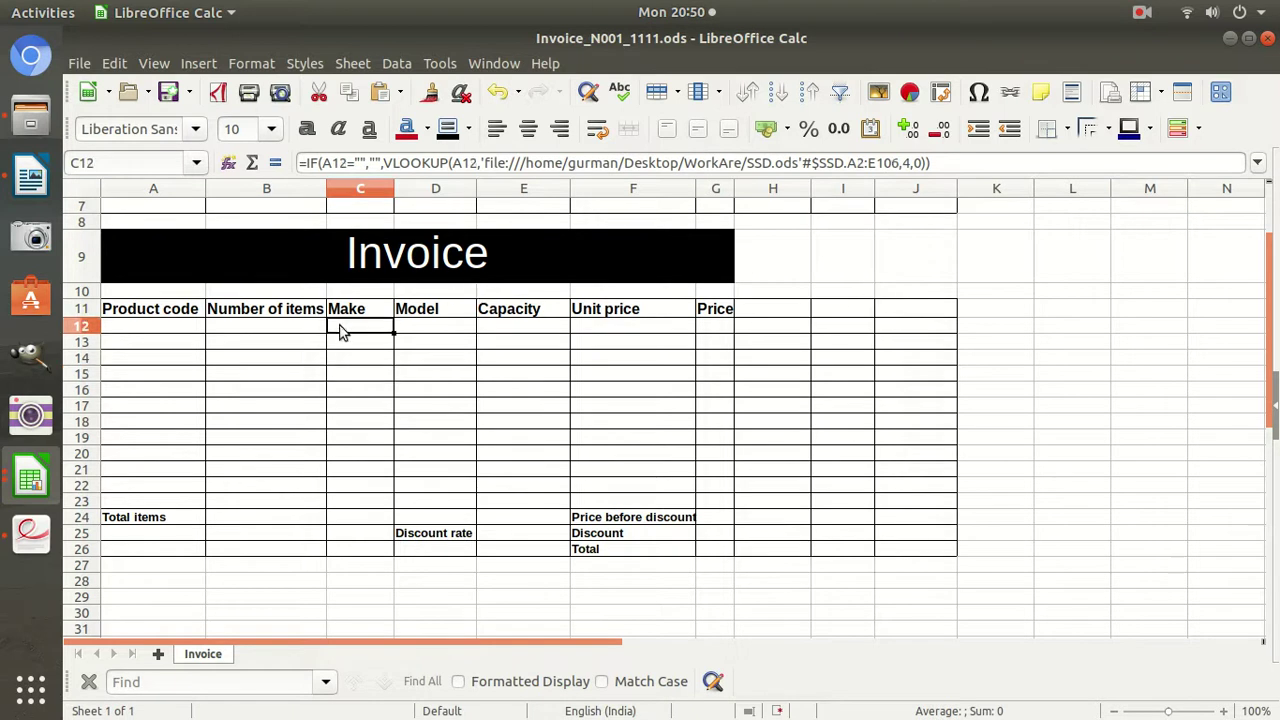
pyautogui.click(845, 168)
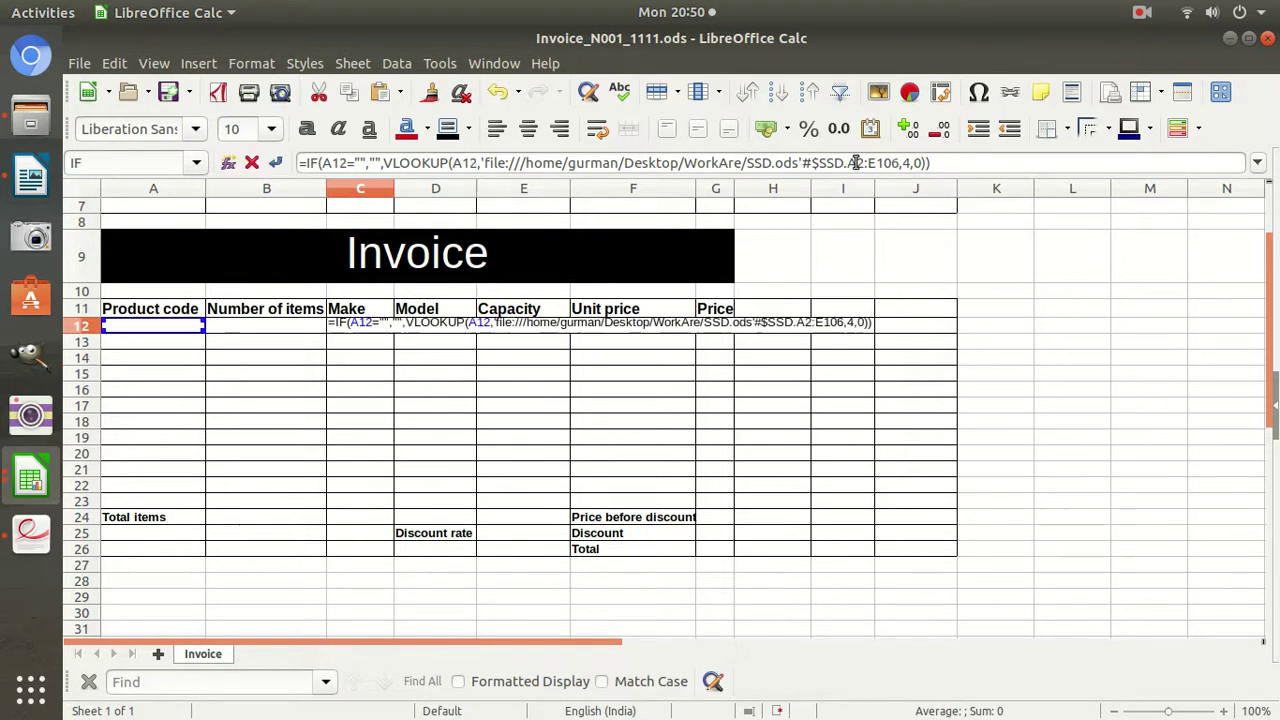
pyautogui.hotkey('shift', 'F4')
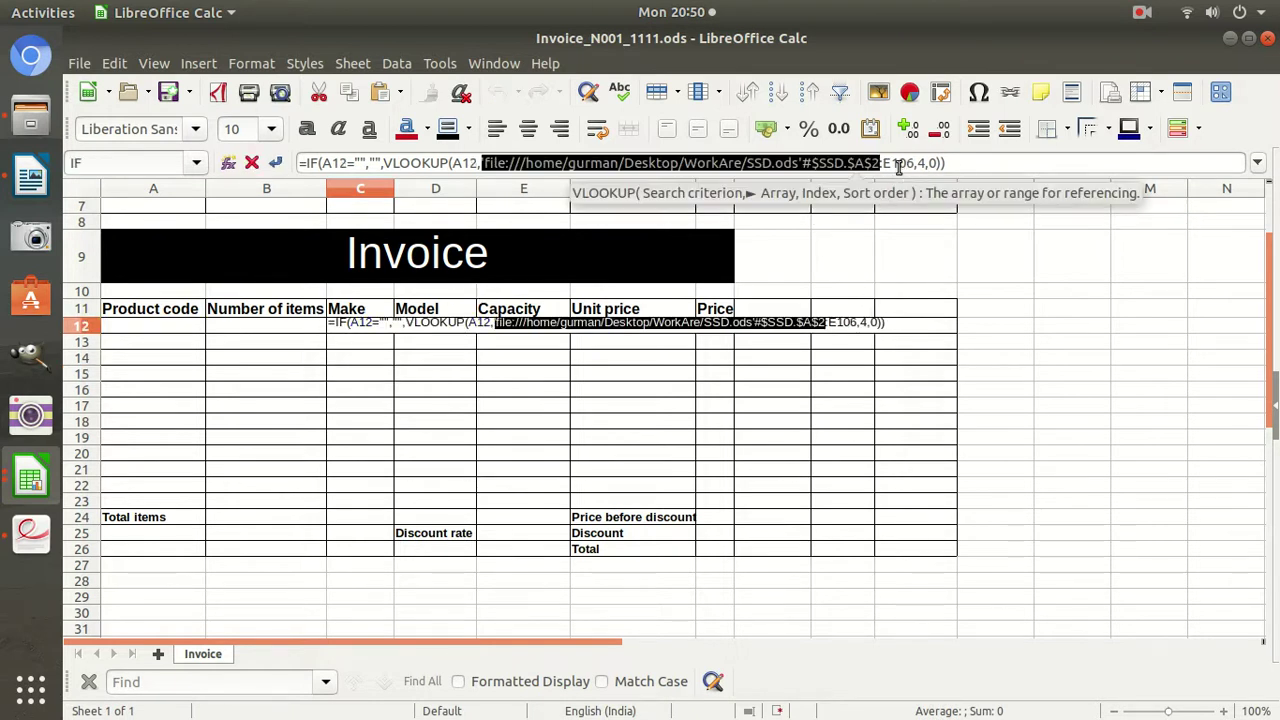
pyautogui.click(893, 163)
pyautogui.hotkey('shift', 'F4')
pyautogui.press('Return')
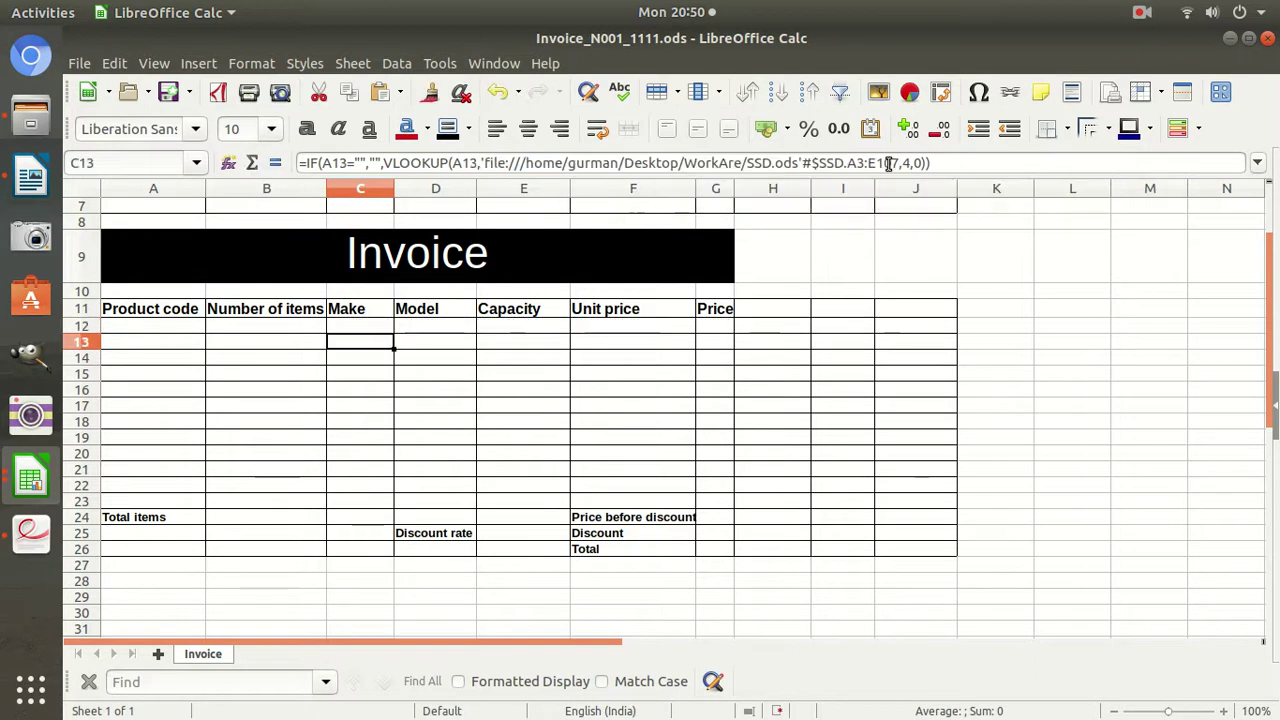
# Fill C12's formula down to C23 and confirm the copies keep $A$2:$E$106.
pyautogui.click(386, 330)
pyautogui.moveTo(392, 331); pyautogui.dragTo(394, 517)
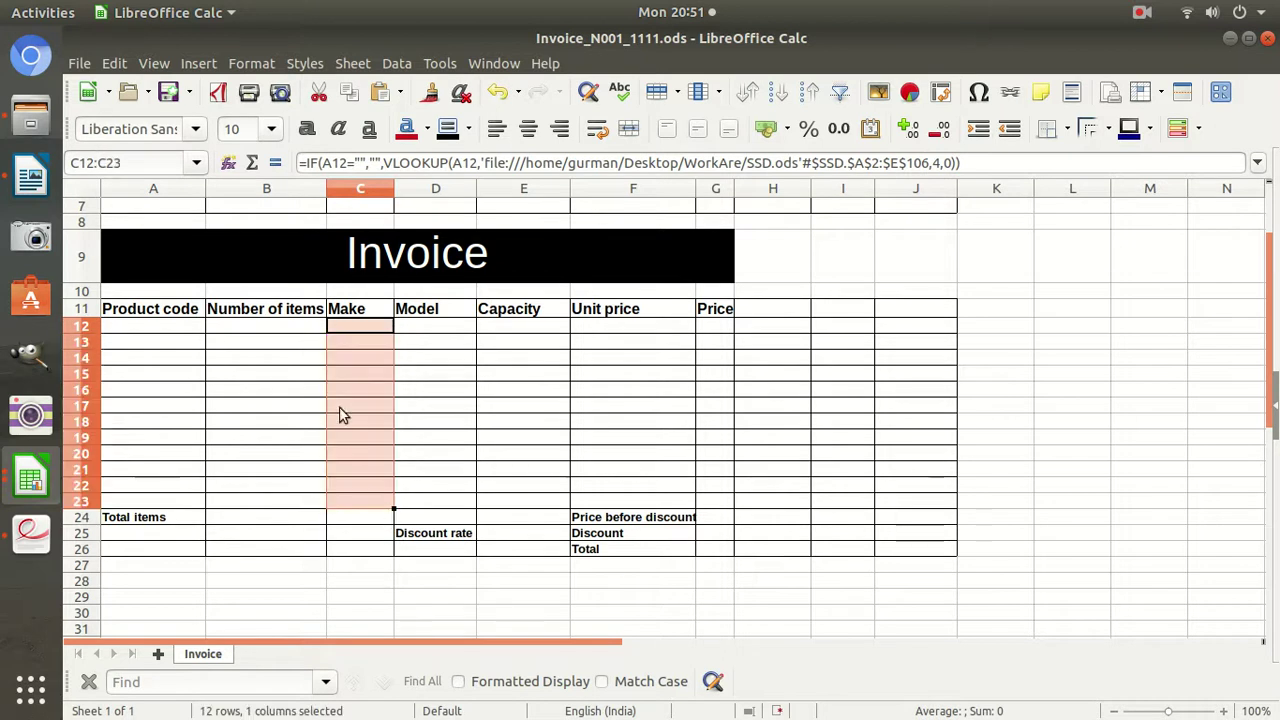
pyautogui.press('Down')
pyautogui.click(361, 359)
pyautogui.click(363, 377)
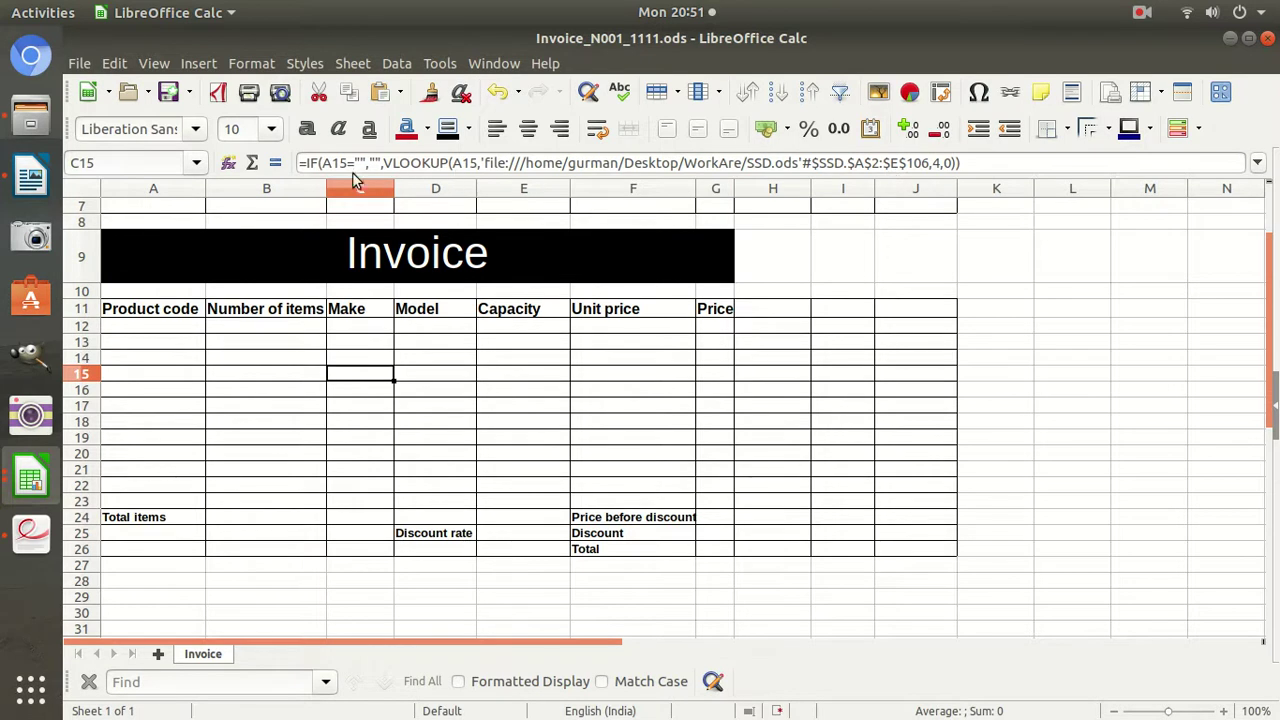
pyautogui.moveTo(335, 163); pyautogui.dragTo(357, 163)
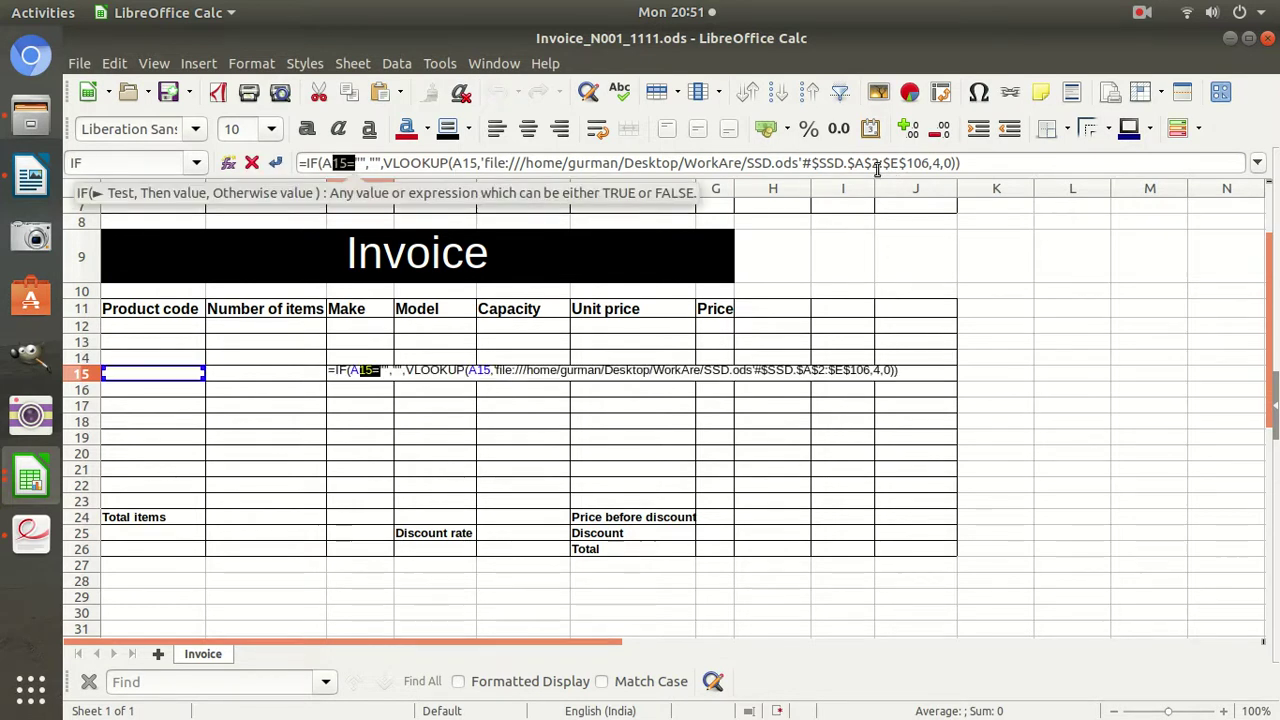
pyautogui.moveTo(855, 163); pyautogui.dragTo(940, 165)
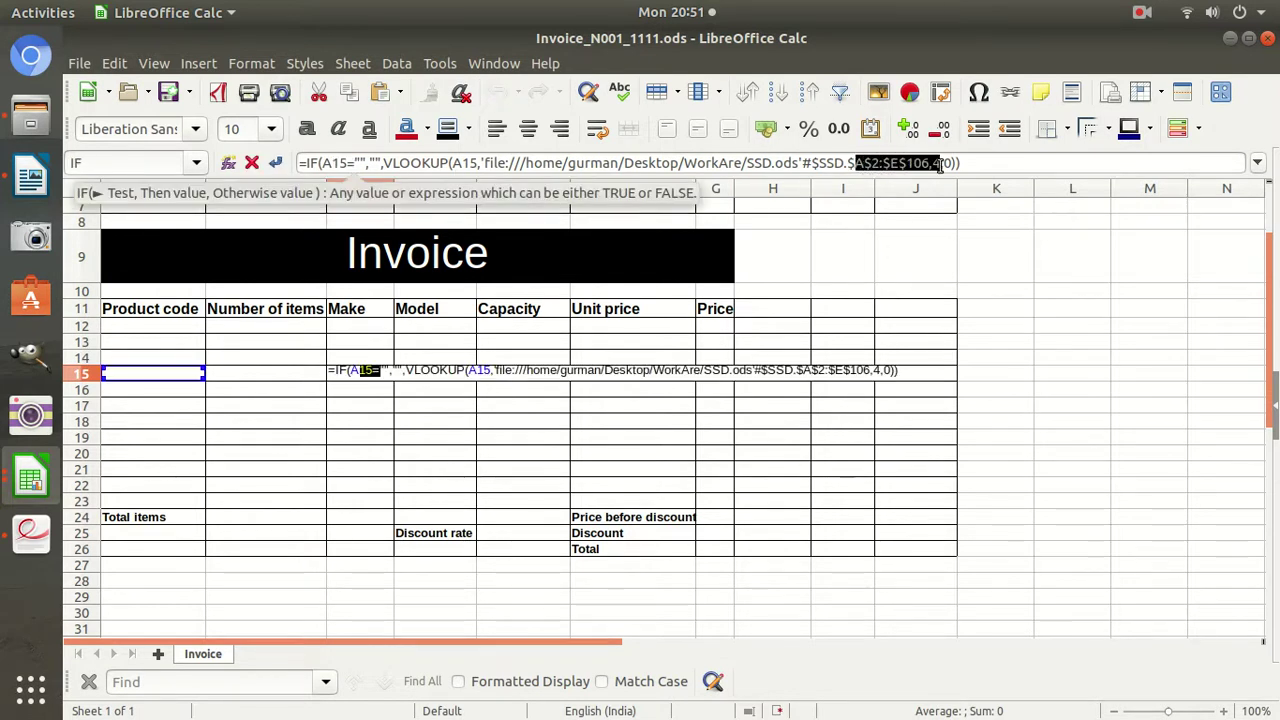
pyautogui.press('Return')
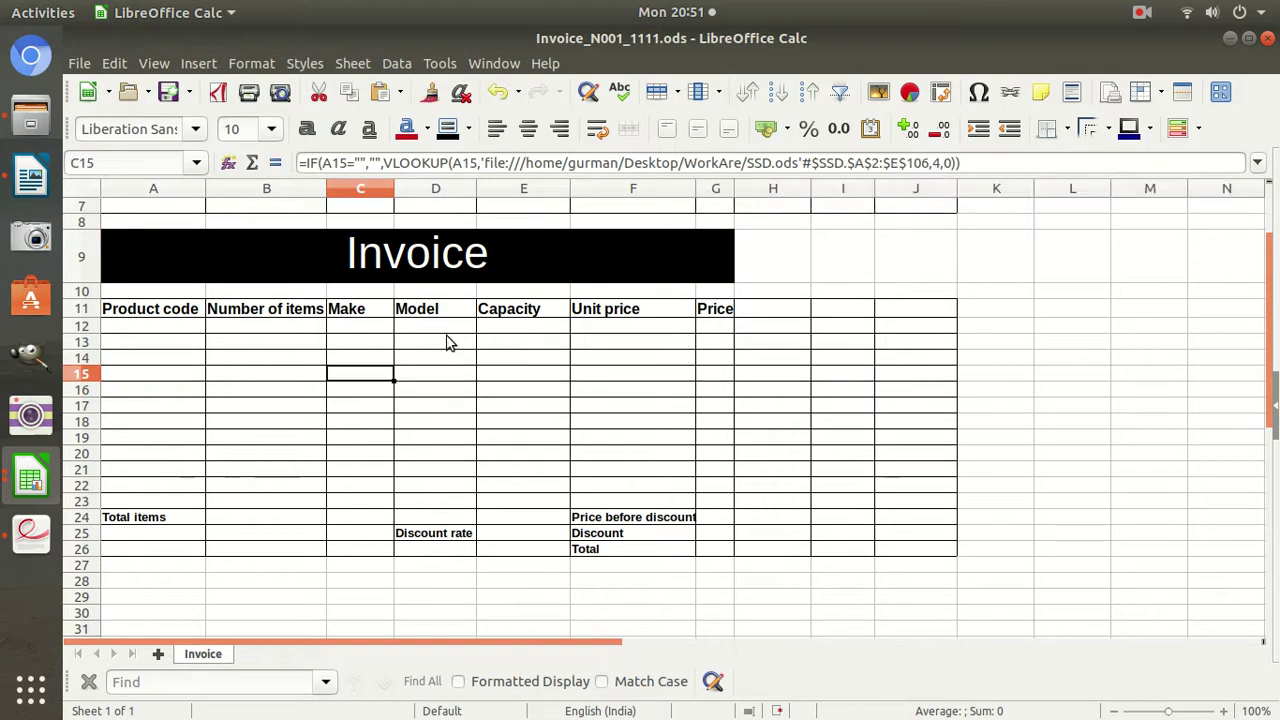
# Inspect the Model lookup formulas in D12 and D13.
pyautogui.click(446, 325)
pyautogui.click(438, 340)
pyautogui.click(443, 327)
pyautogui.click(441, 345)
pyautogui.click(453, 327)
# Copy D12's formula down the Model column and check D13's lookup range.
pyautogui.moveTo(474, 331); pyautogui.dragTo(475, 509)
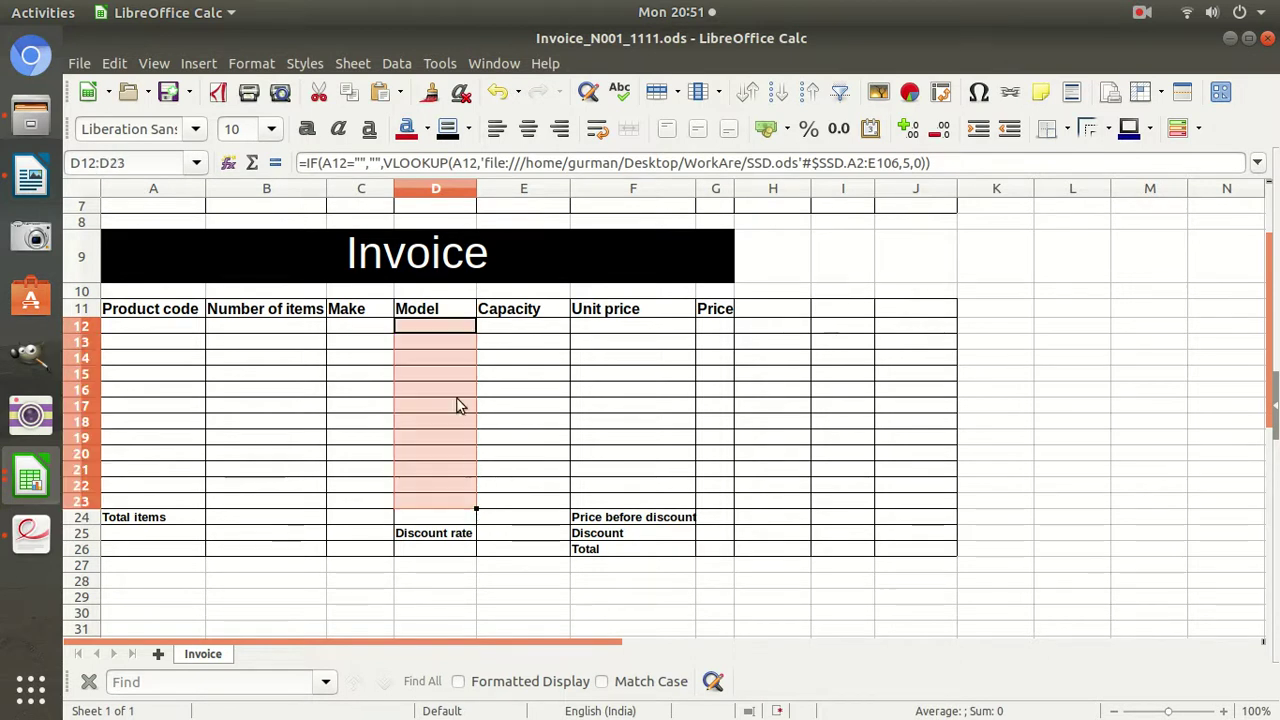
pyautogui.click(444, 340)
pyautogui.click(443, 328)
pyautogui.click(449, 341)
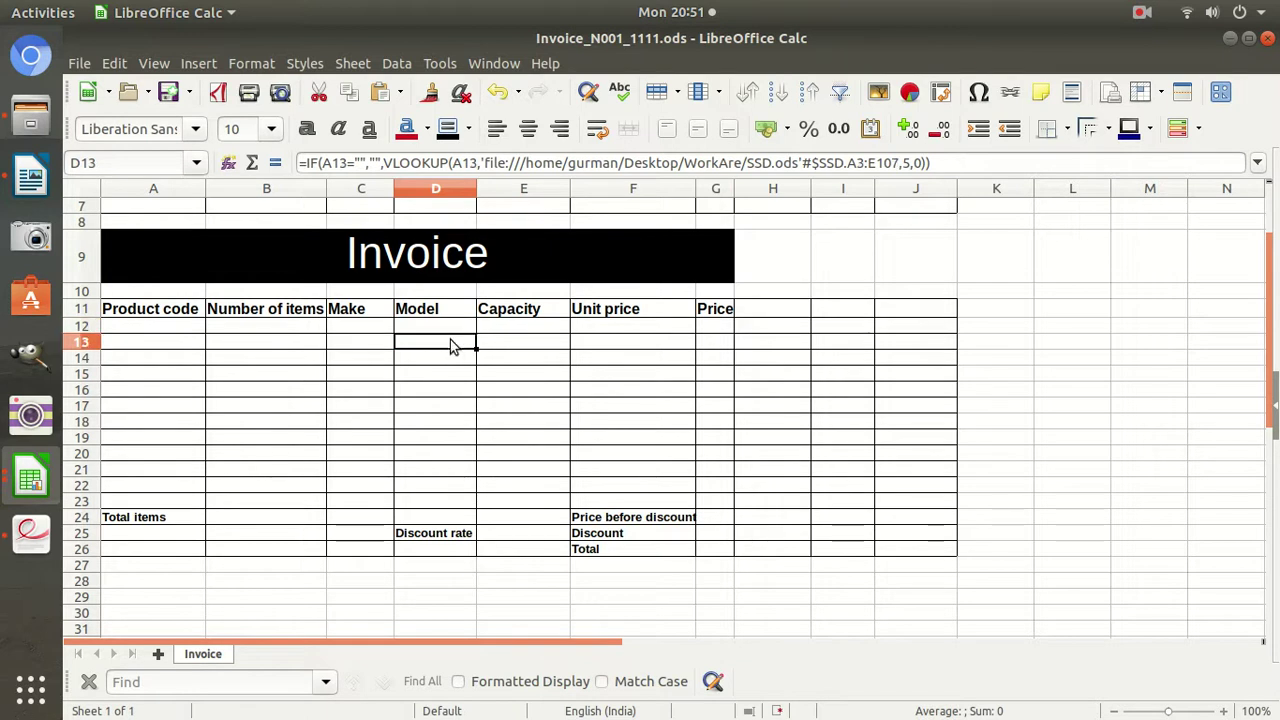
pyautogui.click(450, 328)
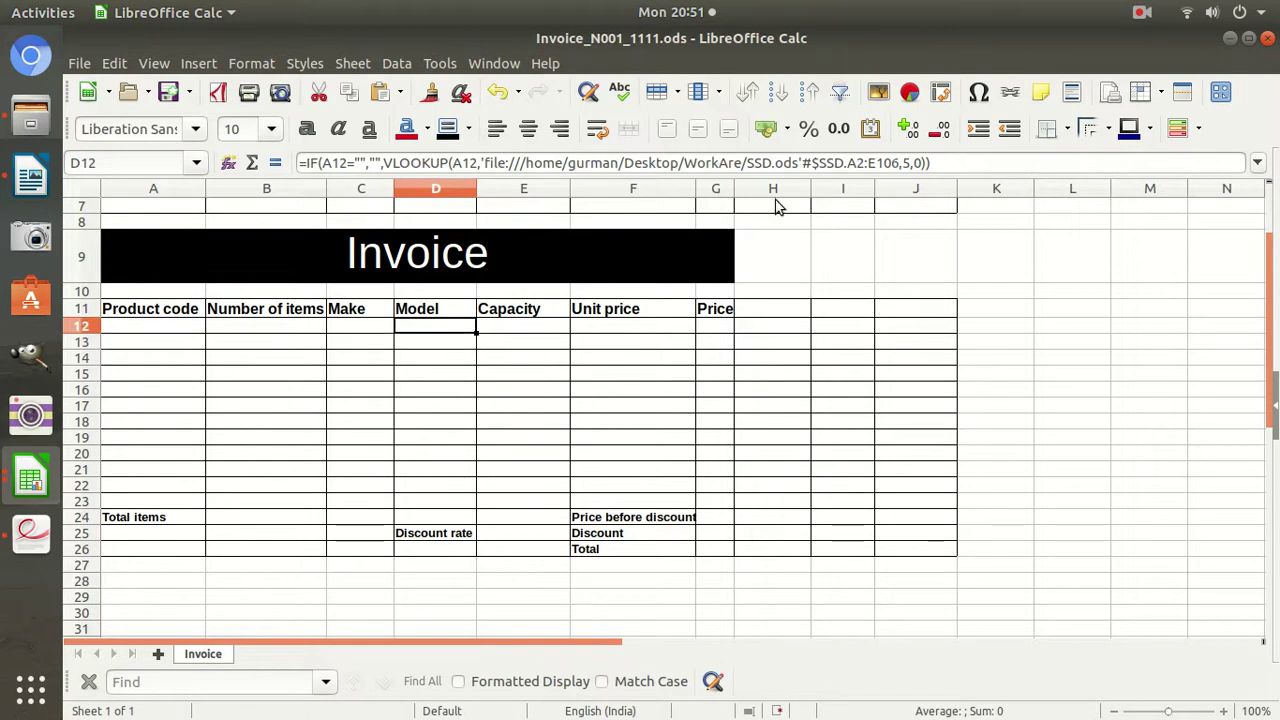
# Make D12's lookup range absolute and fill it down to D23.
pyautogui.click(855, 166)
pyautogui.hotkey('shift', 'F4')
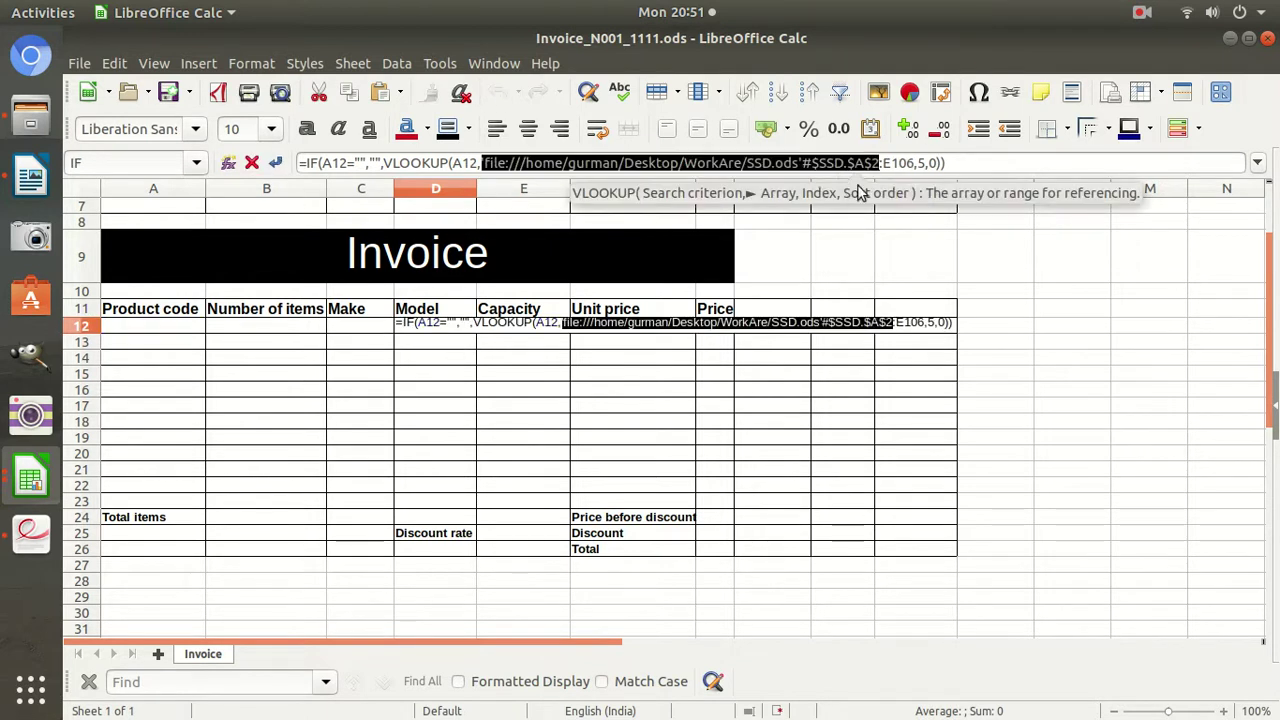
pyautogui.doubleClick(895, 163)
pyautogui.press('Return')
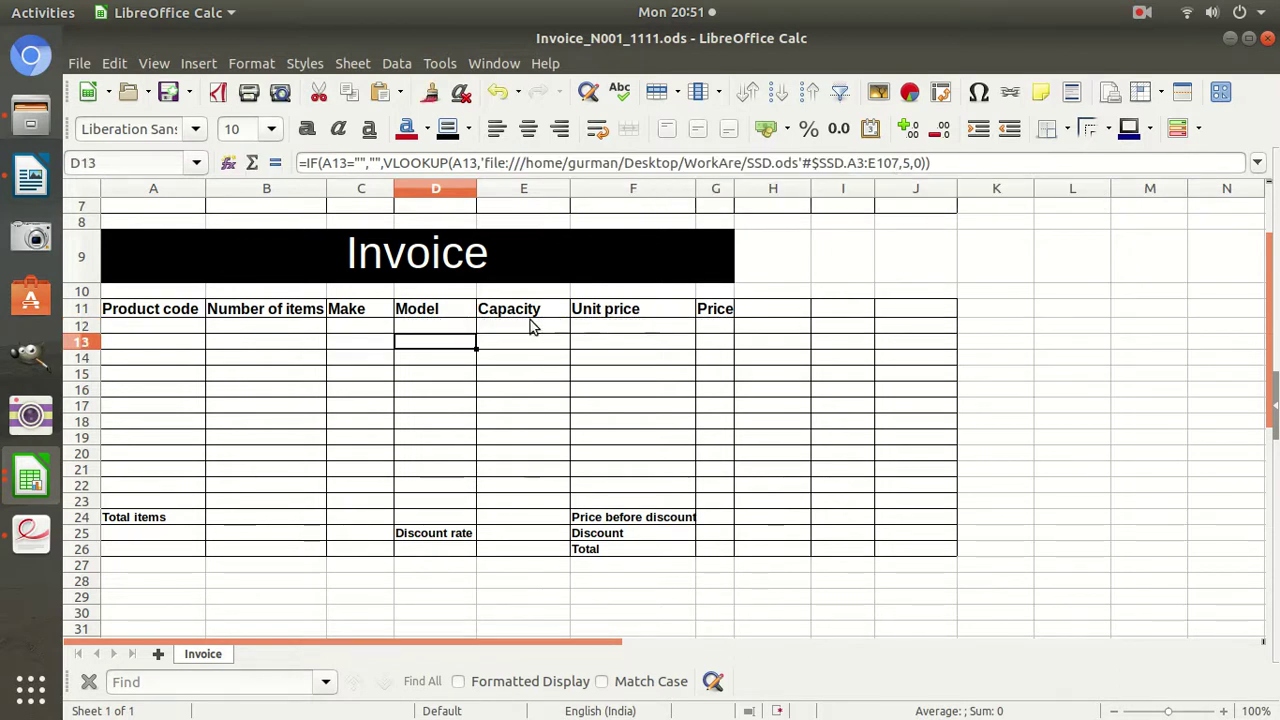
pyautogui.click(464, 328)
pyautogui.moveTo(477, 334); pyautogui.dragTo(457, 508)
# Set E12's lookup range to $A$2:$E$106 and fill it down to E23.
pyautogui.click(549, 331)
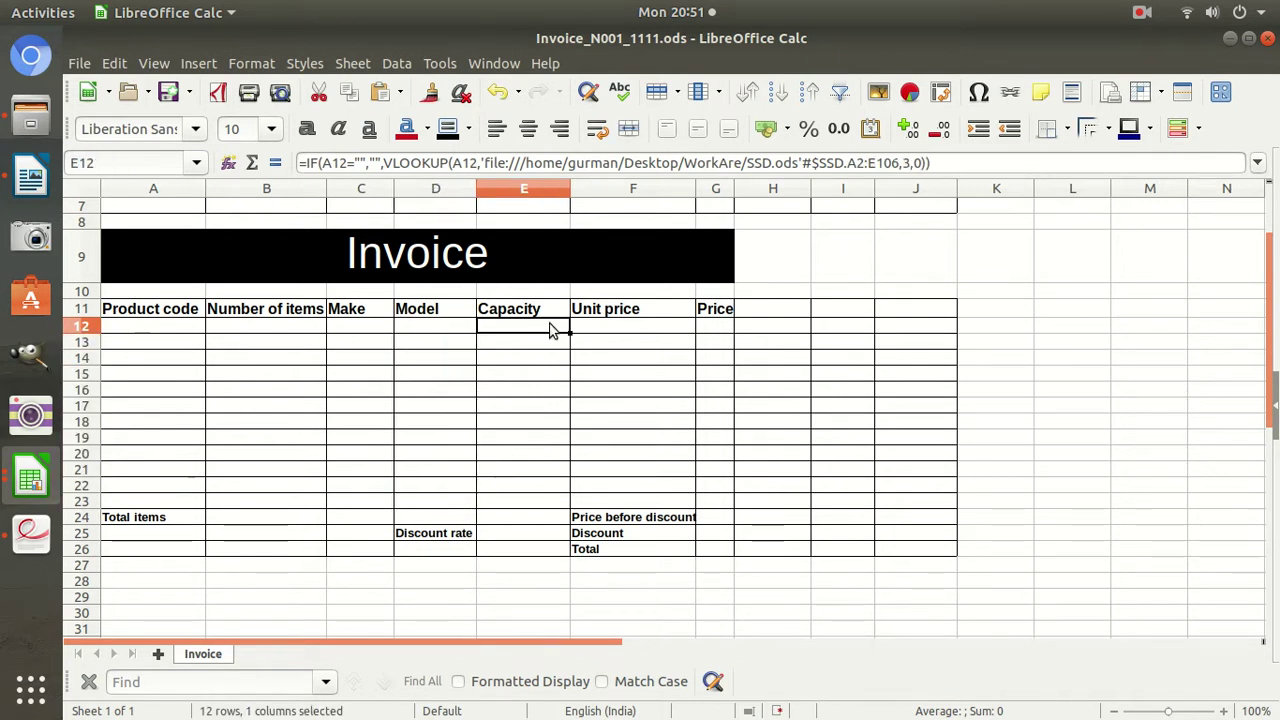
pyautogui.click(858, 163)
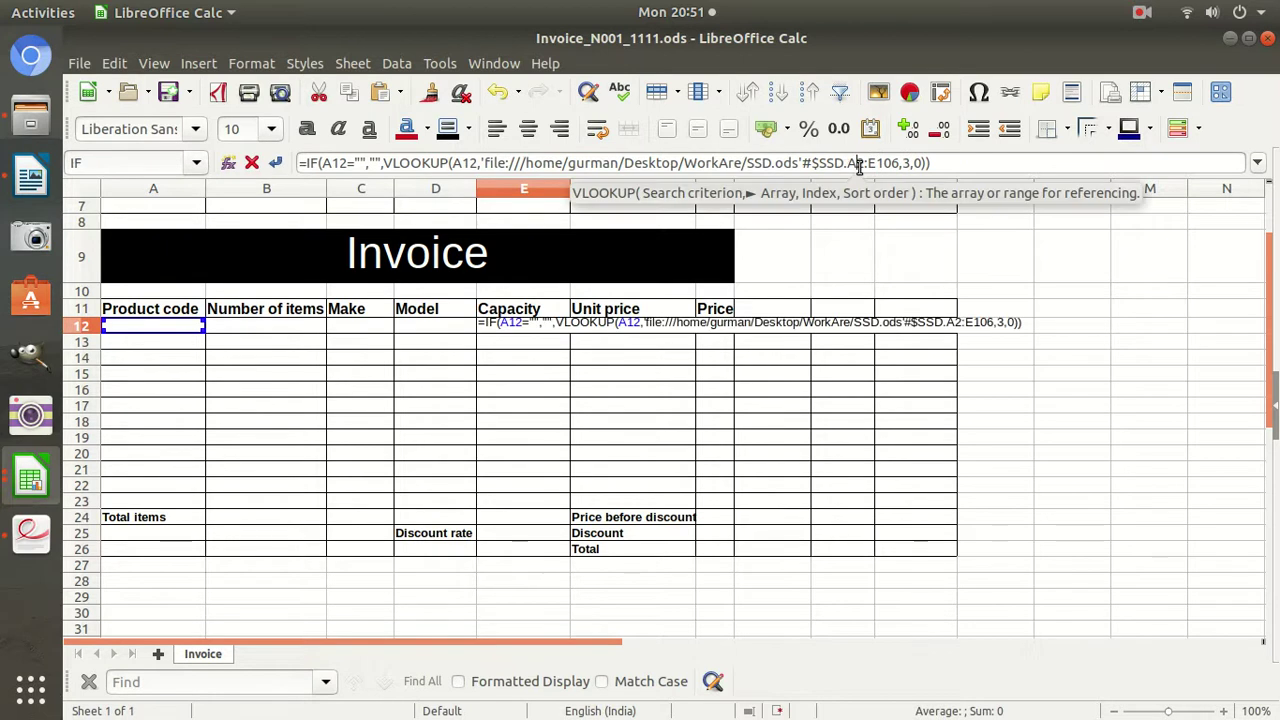
pyautogui.hotkey('shift', 'F4')
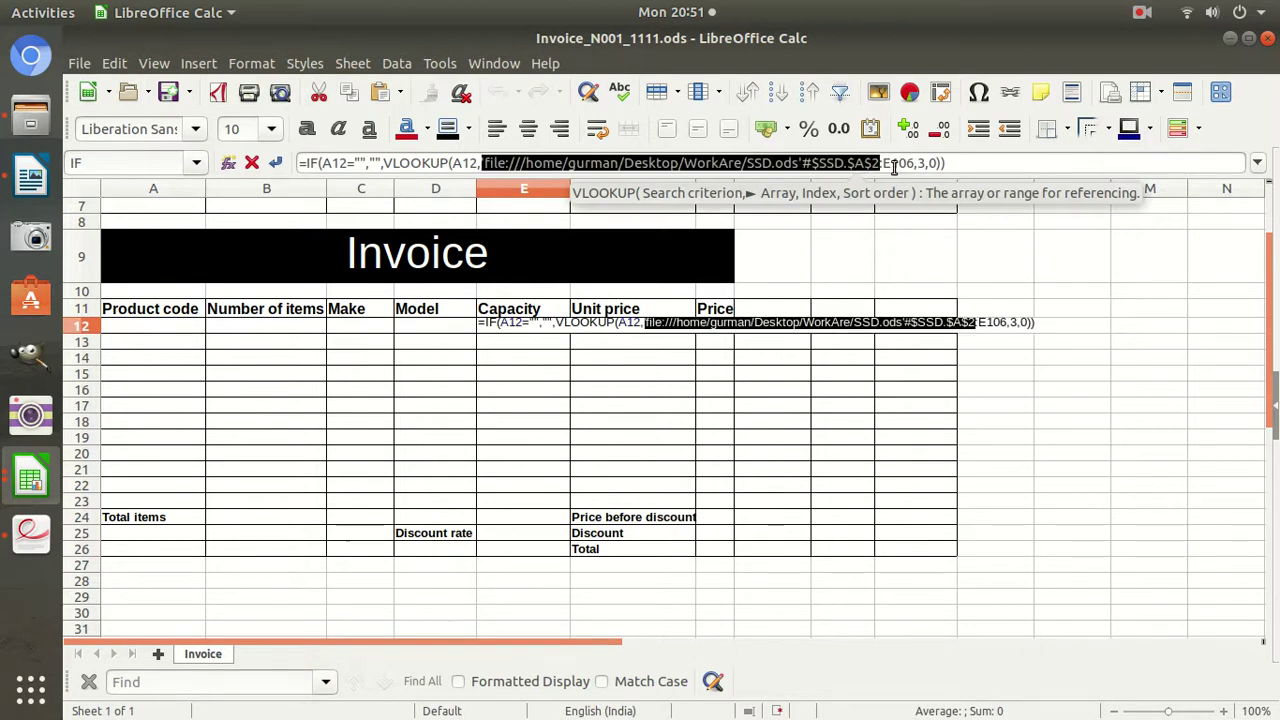
pyautogui.click(893, 165)
pyautogui.hotkey('shift', 'F4')
pyautogui.press('Return')
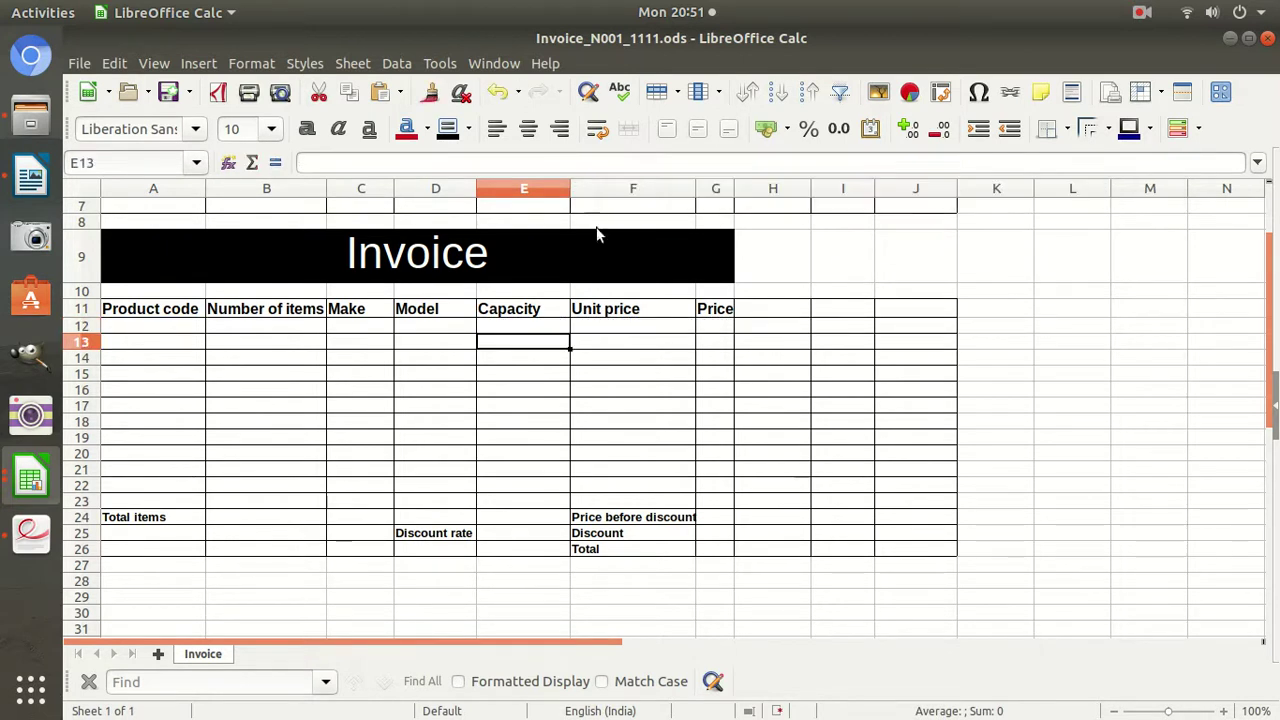
pyautogui.click(556, 329)
pyautogui.moveTo(567, 338); pyautogui.dragTo(568, 508)
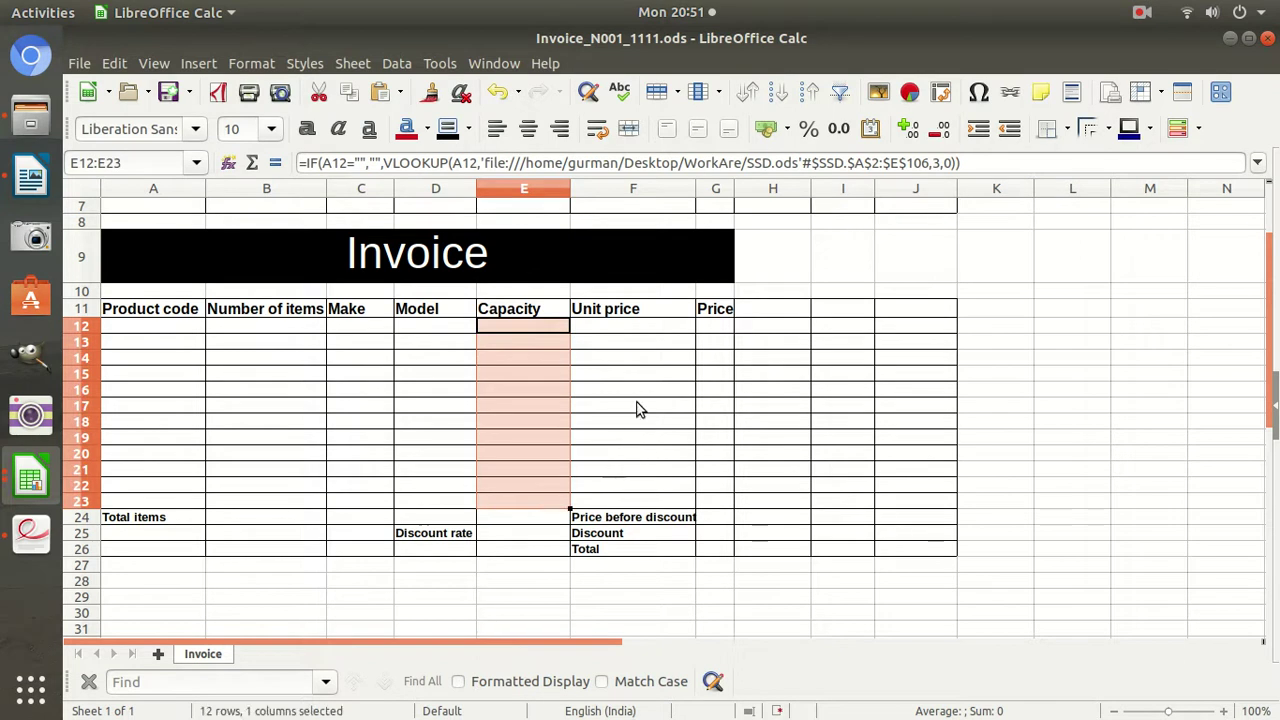
# Make F12's Unit price lookup range $A$2:$E$106 and fill it down to F23.
pyautogui.click(623, 325)
pyautogui.click(857, 163)
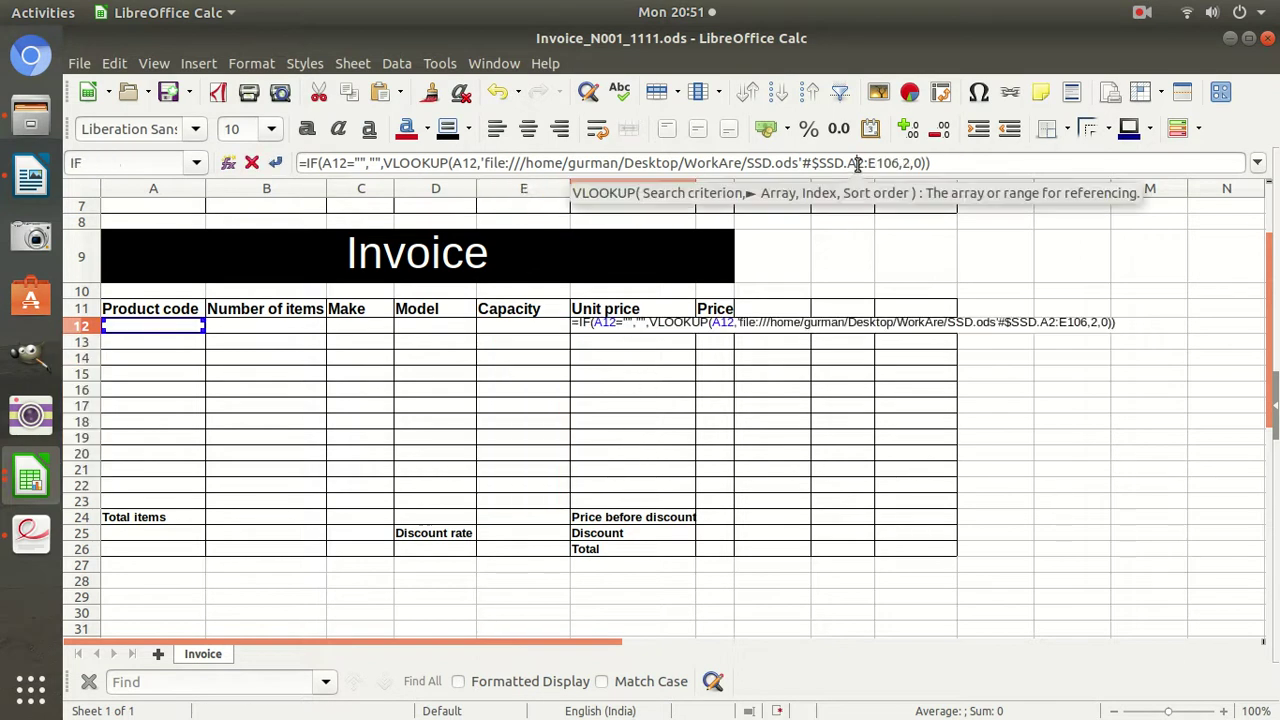
pyautogui.doubleClick(836, 165)
pyautogui.hotkey('shift', 'F4')
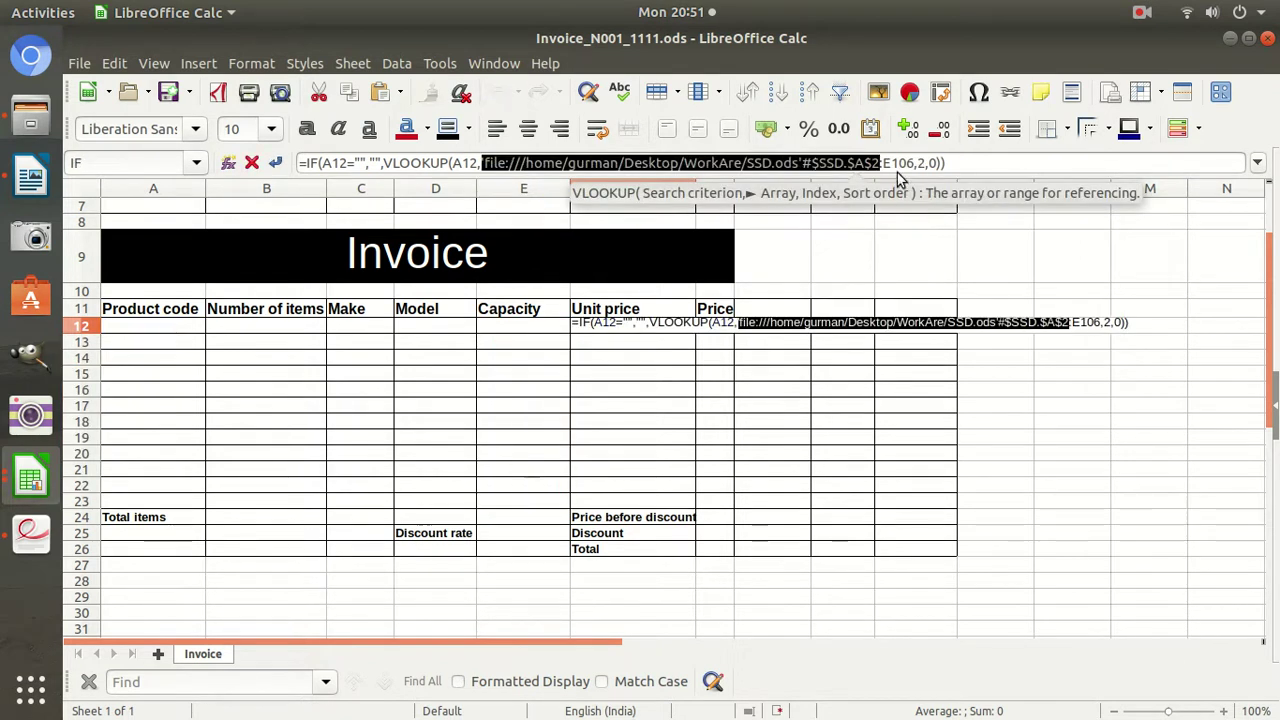
pyautogui.doubleClick(897, 165)
pyautogui.hotkey('shift', 'F4')
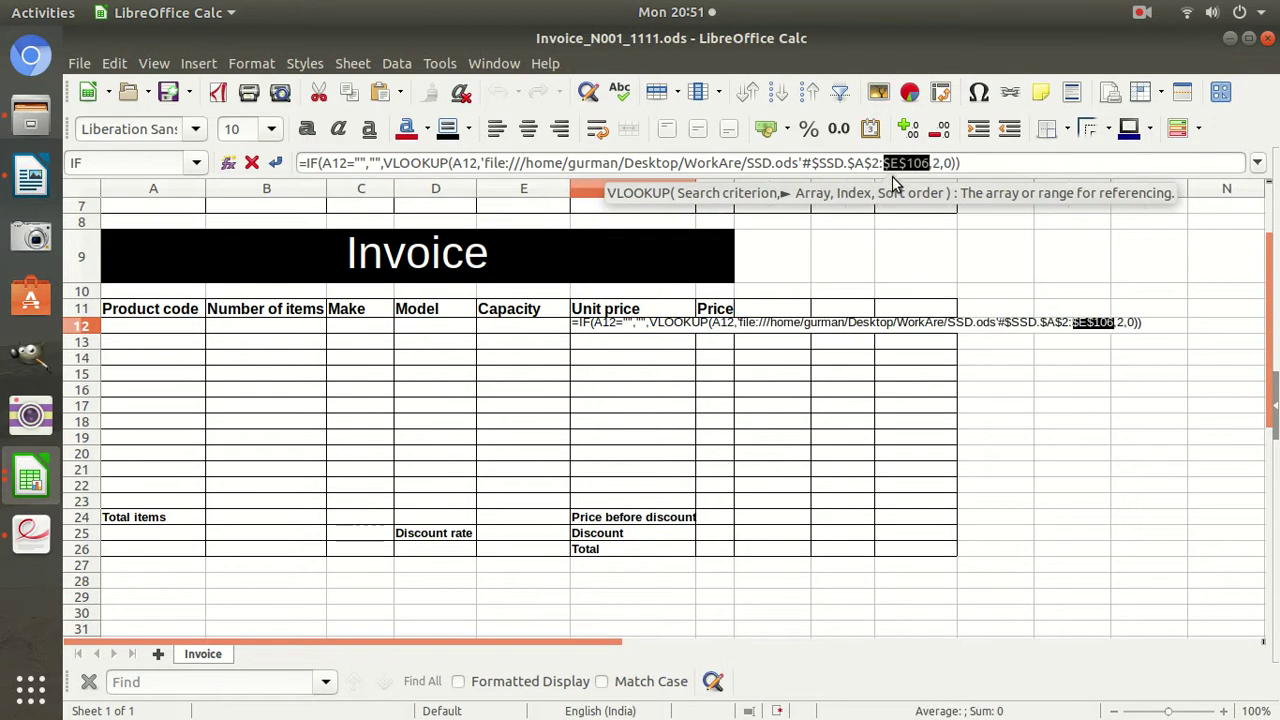
pyautogui.press('Return')
pyautogui.click(677, 330)
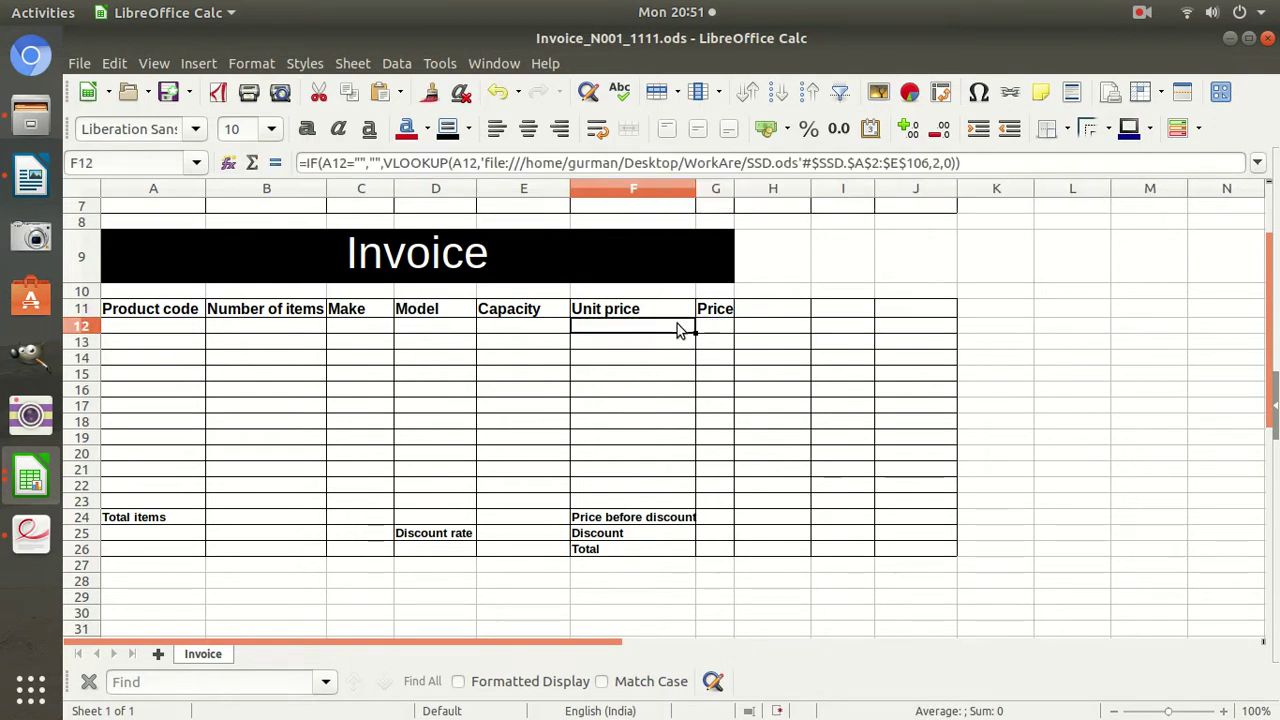
pyautogui.moveTo(697, 335); pyautogui.dragTo(681, 502)
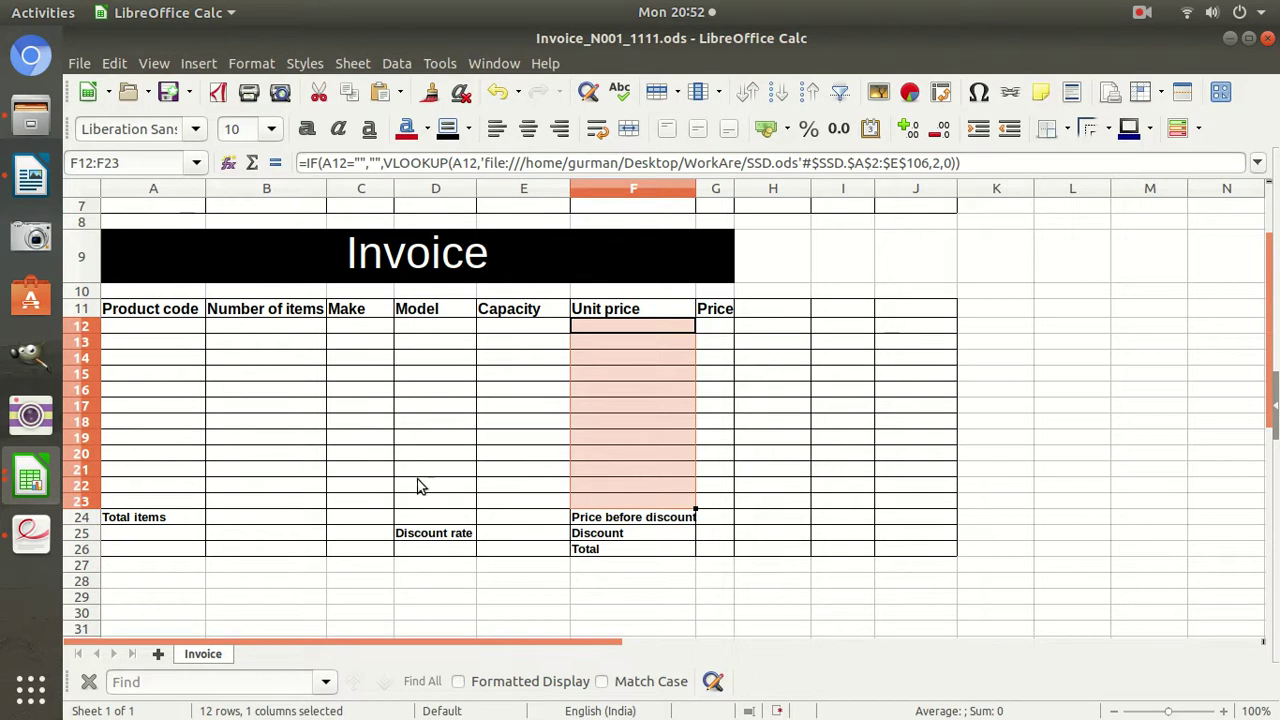
# In the exam paper, read task 4 and highlight the 'Replicate this formula for rows 13 to 23' line.
pyautogui.click(32, 512)
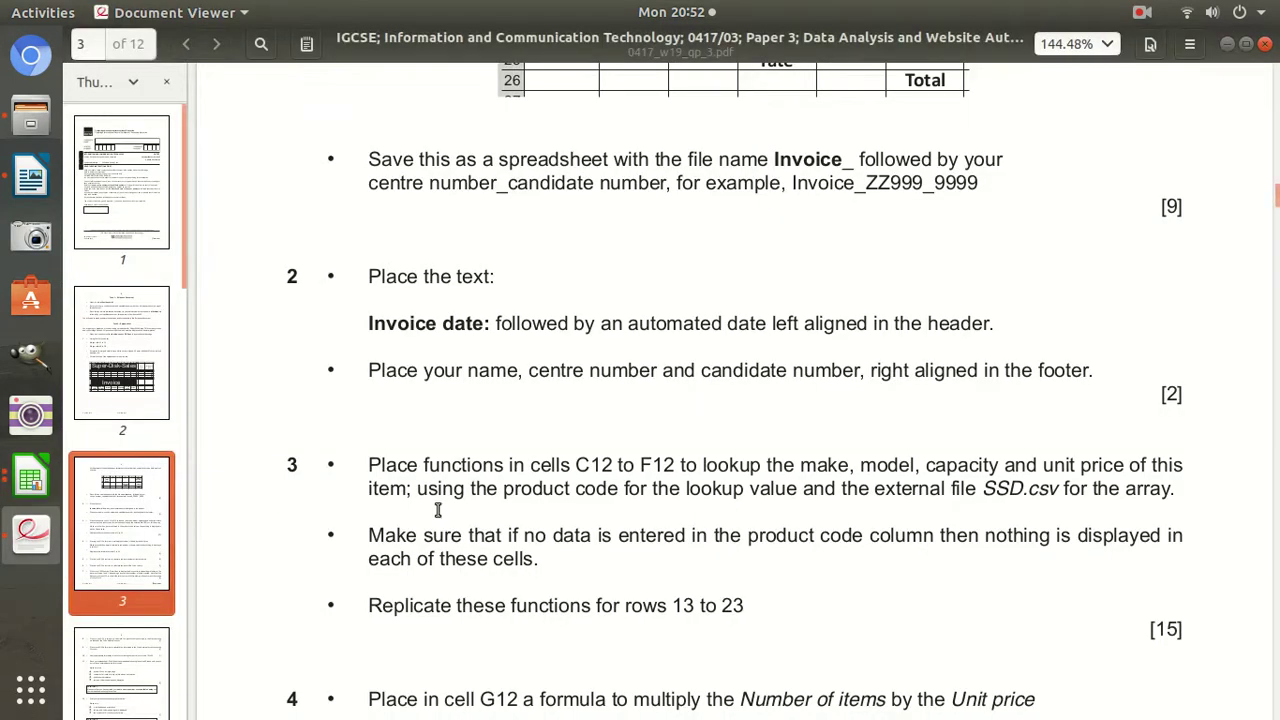
pyautogui.moveTo(1185, 640); pyautogui.dragTo(856, 600)
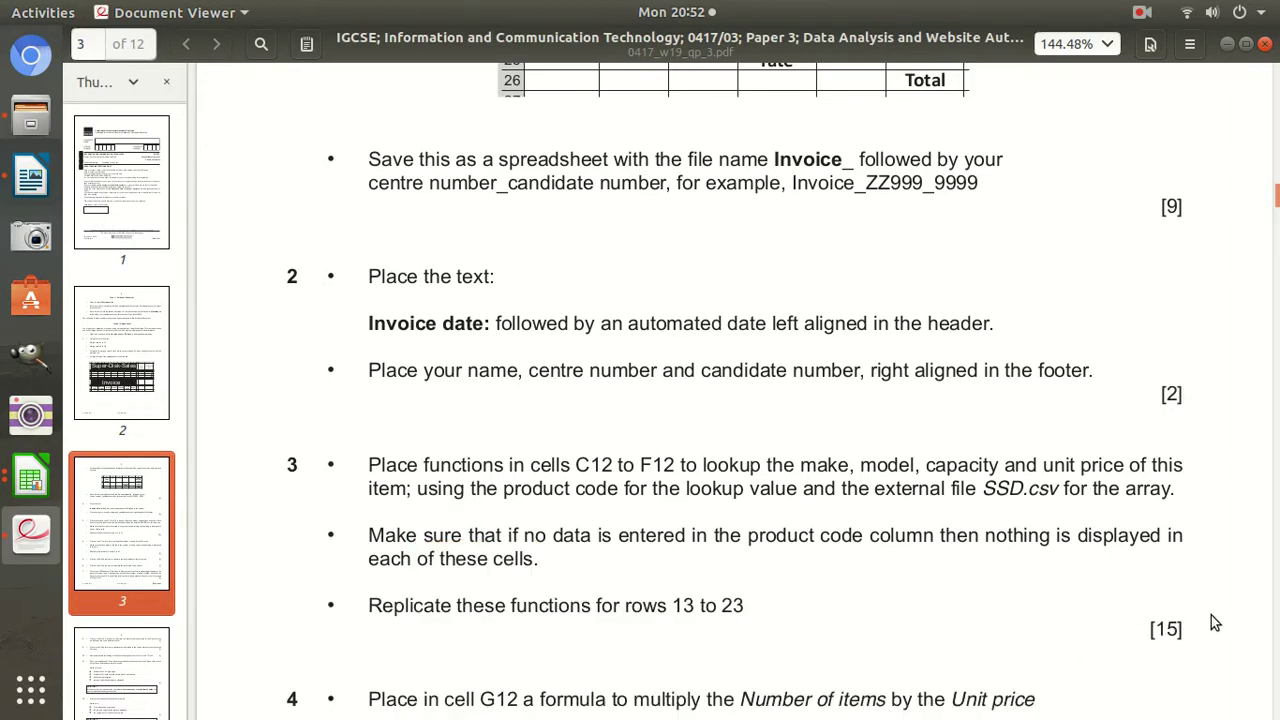
pyautogui.scroll(-5, 854, 495)
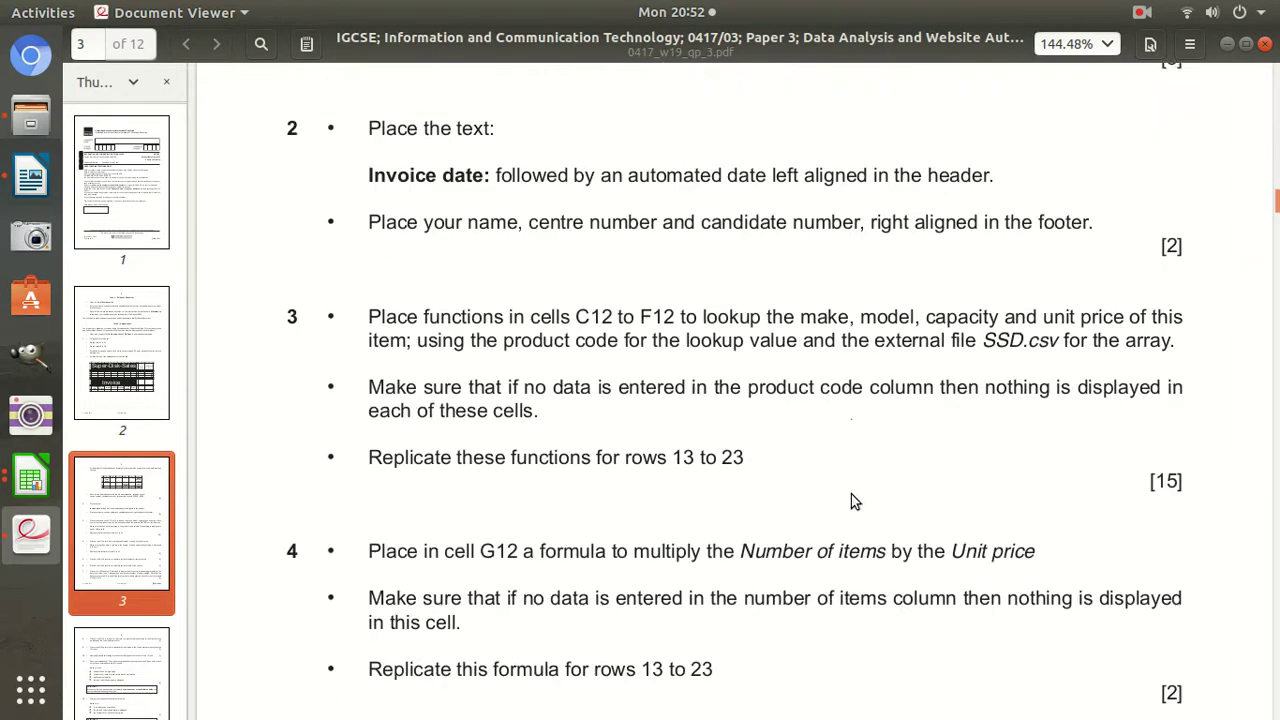
pyautogui.moveTo(370, 402); pyautogui.dragTo(485, 403)
pyautogui.click(519, 404)
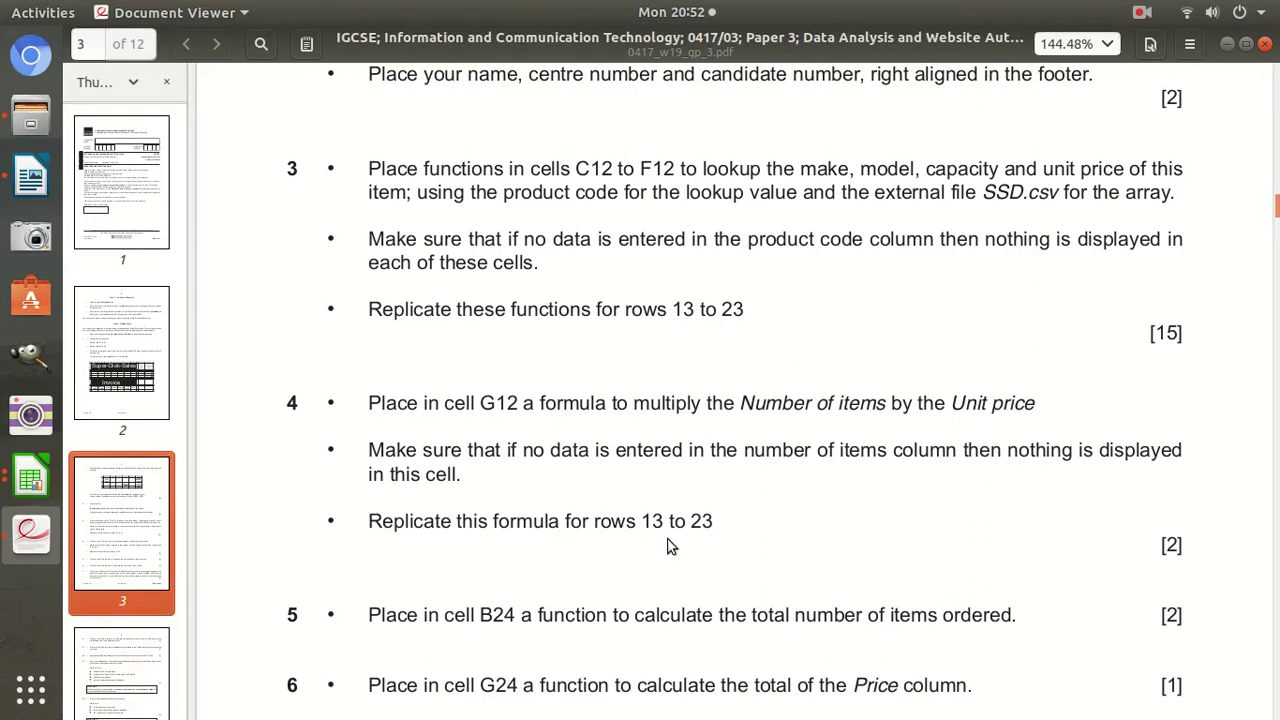
pyautogui.moveTo(370, 522); pyautogui.dragTo(620, 536)
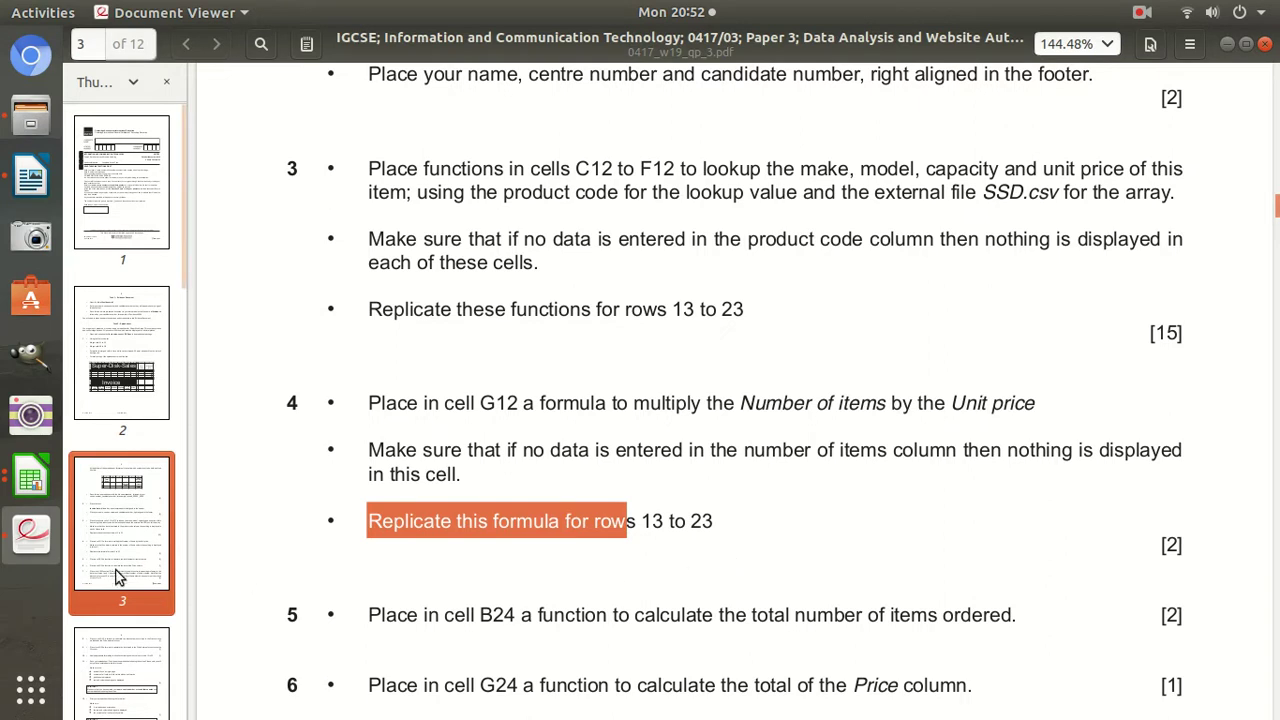
# Enter =B12*F12 as the Price formula in G12 and widen column G.
pyautogui.click(31, 478)
pyautogui.click(205, 290)
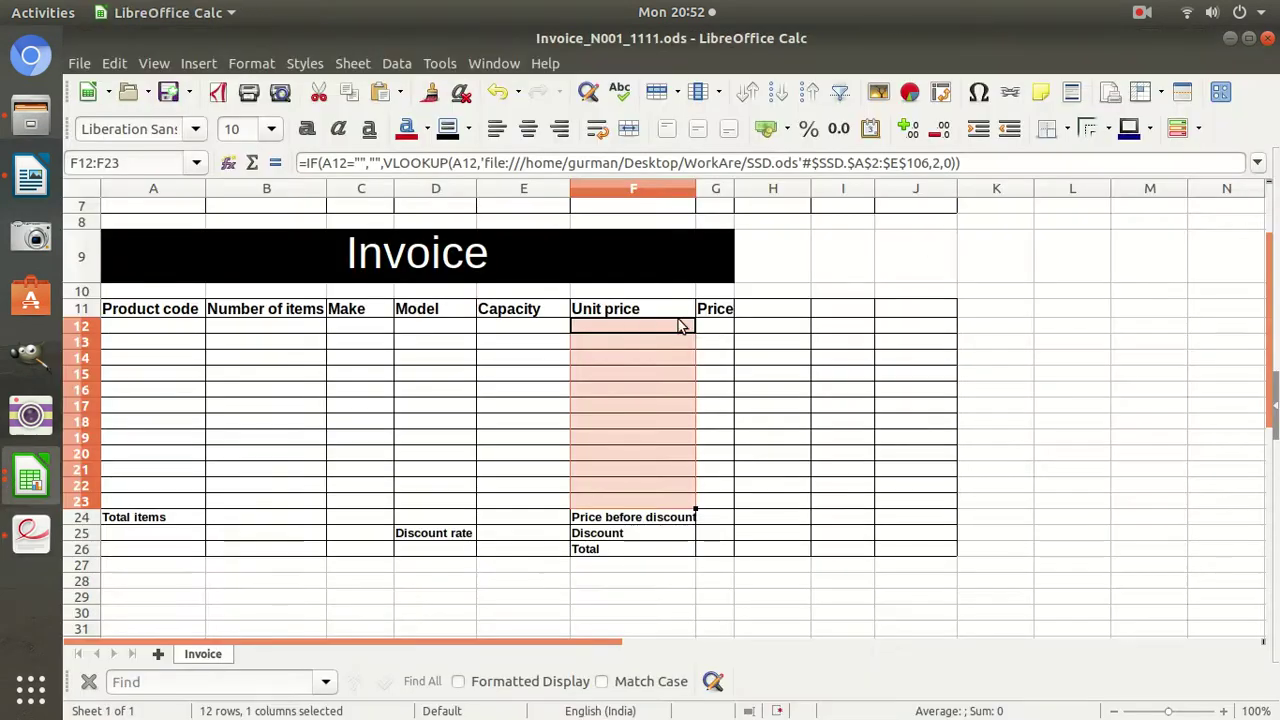
pyautogui.click(715, 328)
pyautogui.click(615, 331)
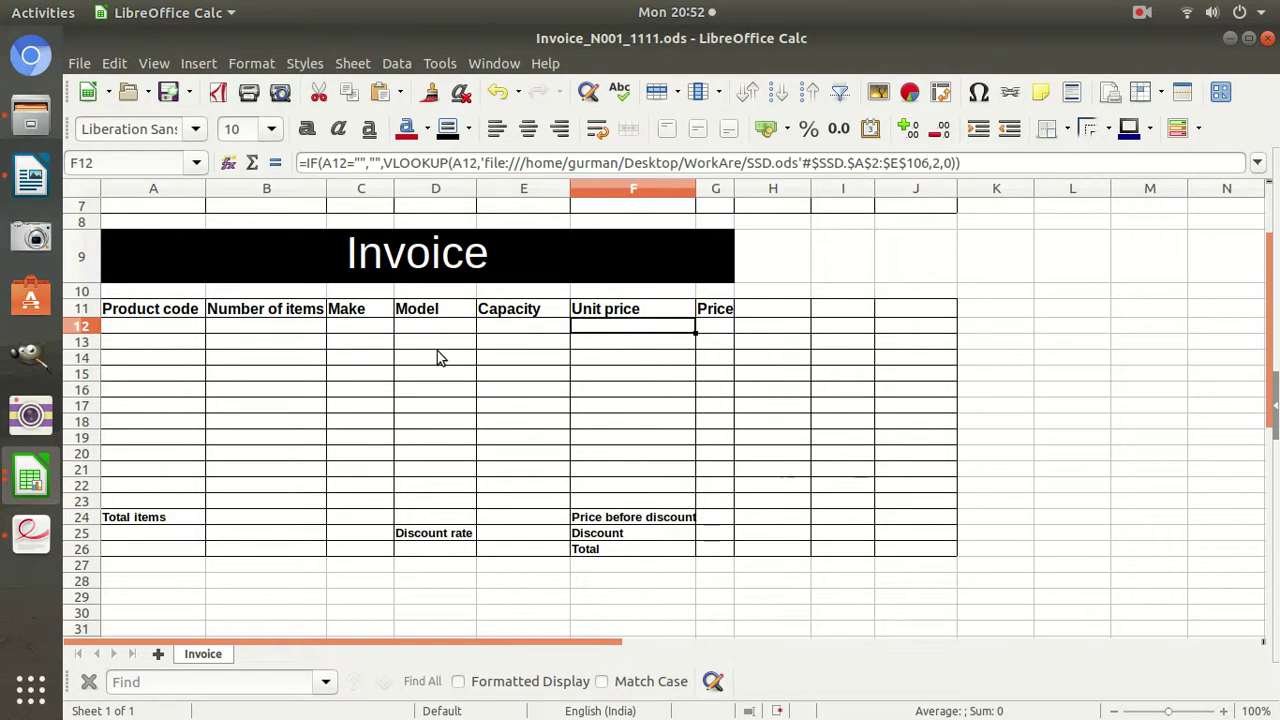
pyautogui.click(293, 333)
pyautogui.click(710, 332)
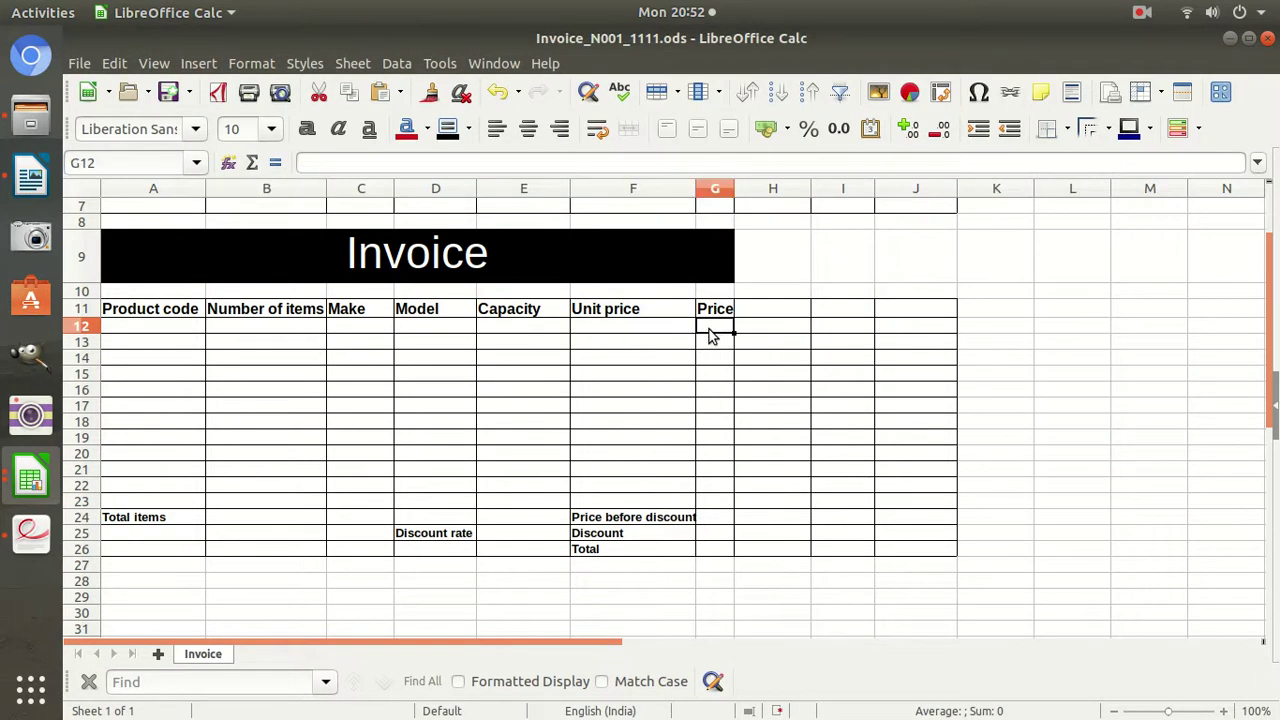
pyautogui.write('=')
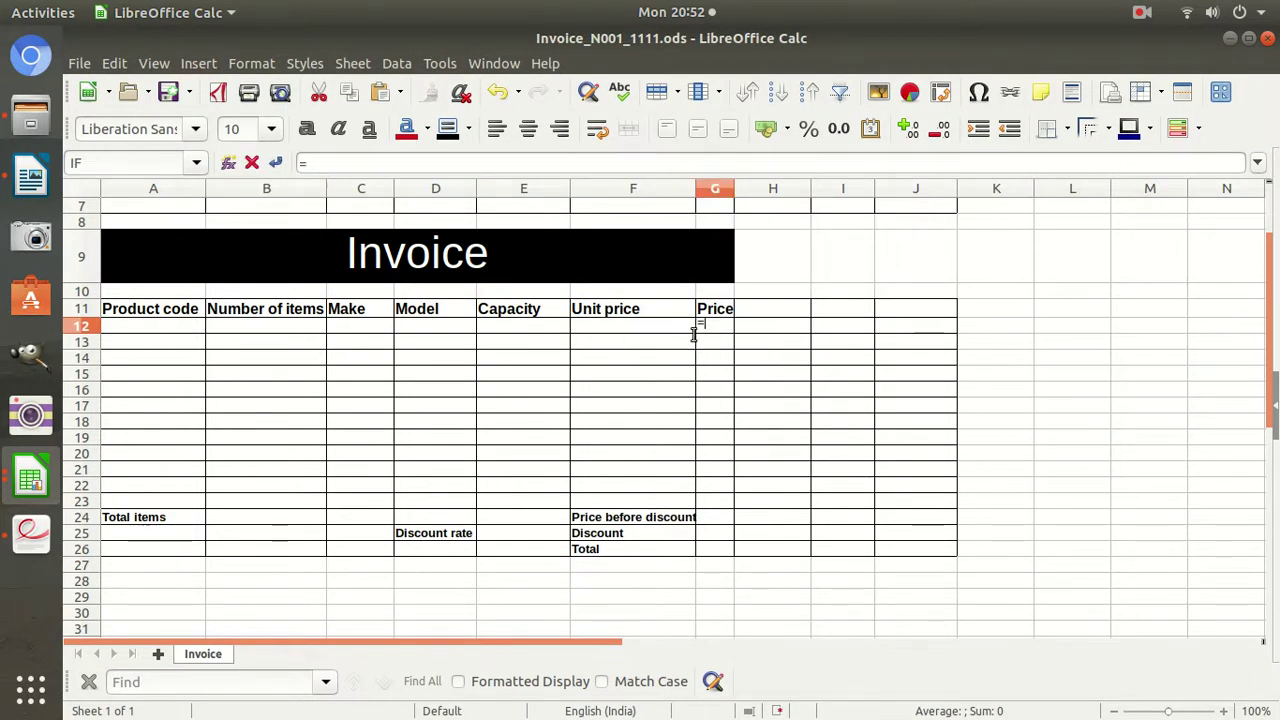
pyautogui.click(271, 325)
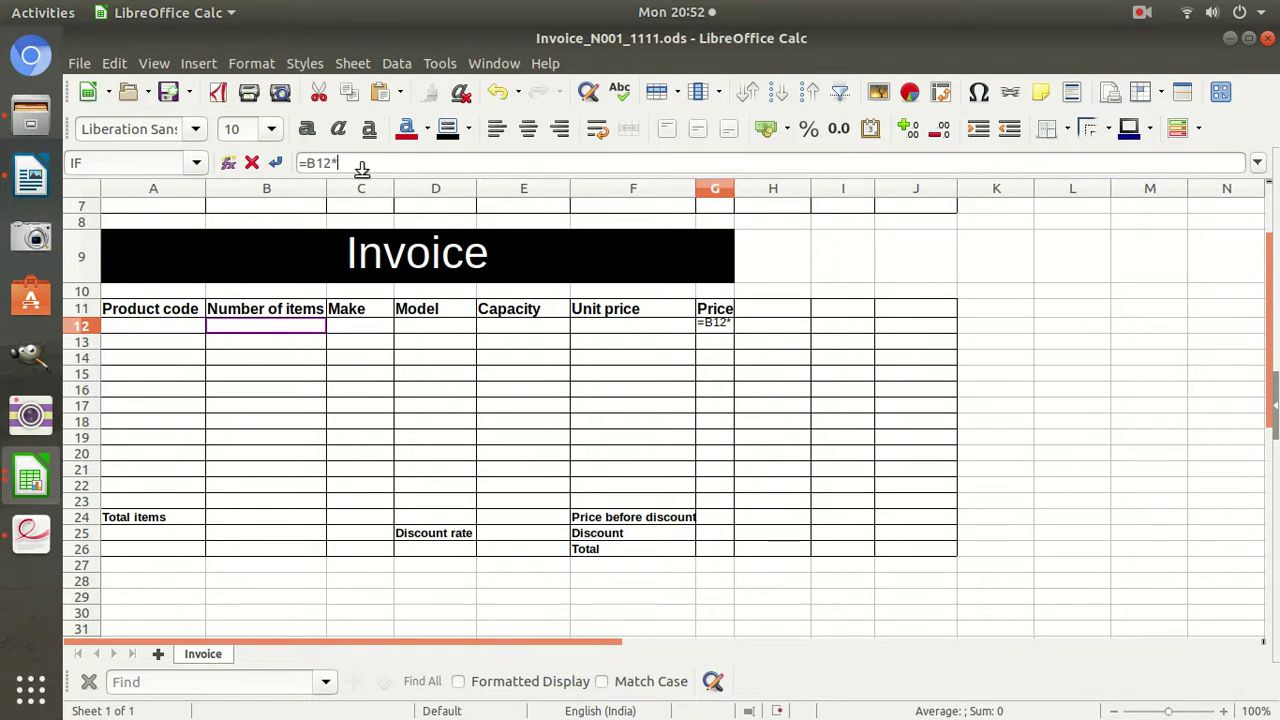
pyautogui.write('*')
pyautogui.click(619, 332)
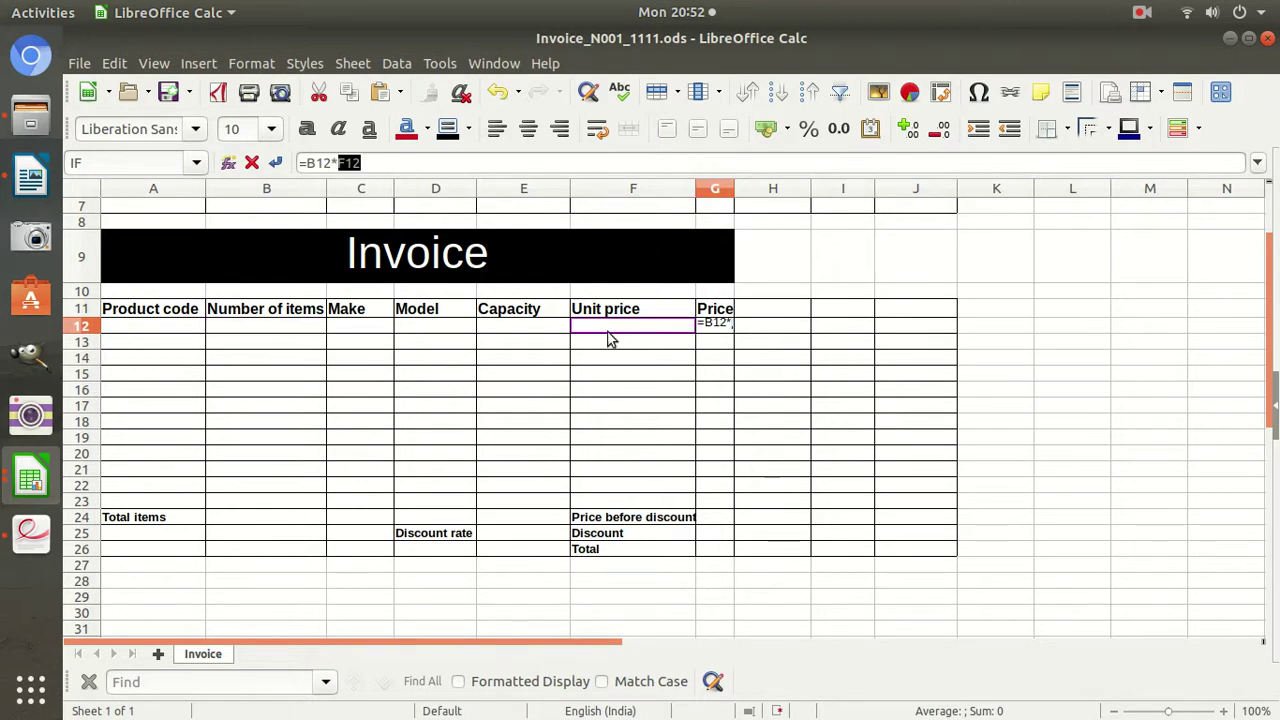
pyautogui.press('Return')
pyautogui.moveTo(734, 188); pyautogui.dragTo(757, 195)
pyautogui.click(737, 326)
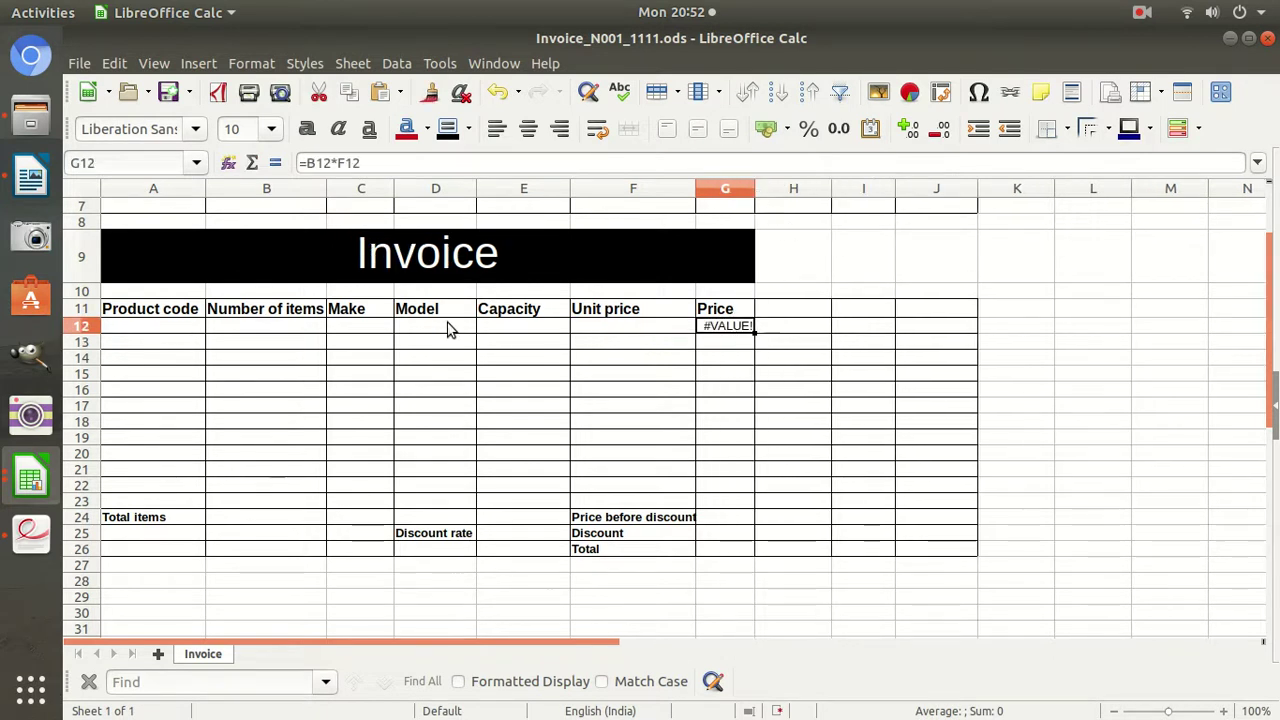
# Test G12 with quantity 12 and unit price 10, then clear the test price.
pyautogui.click(286, 330)
pyautogui.write('12')
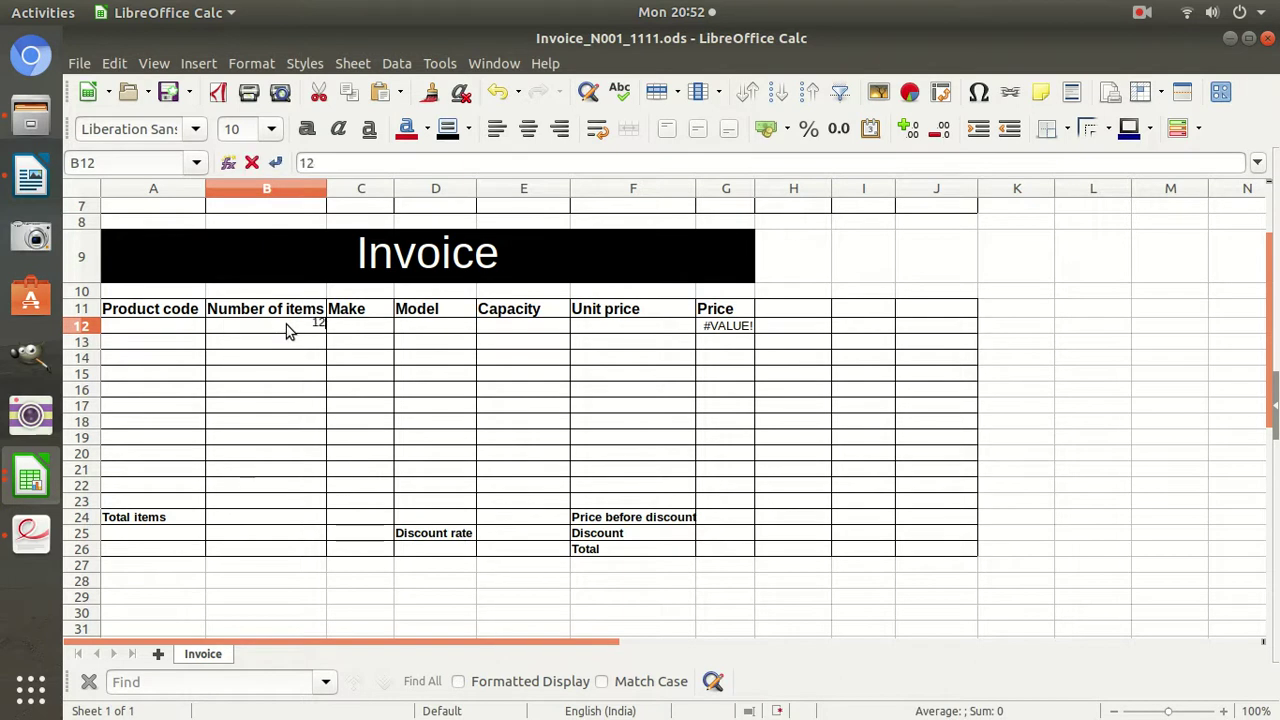
pyautogui.press('Tab')
pyautogui.press('Tab')
pyautogui.press('Tab')
pyautogui.press('Tab')
pyautogui.write('10')
pyautogui.press('Return')
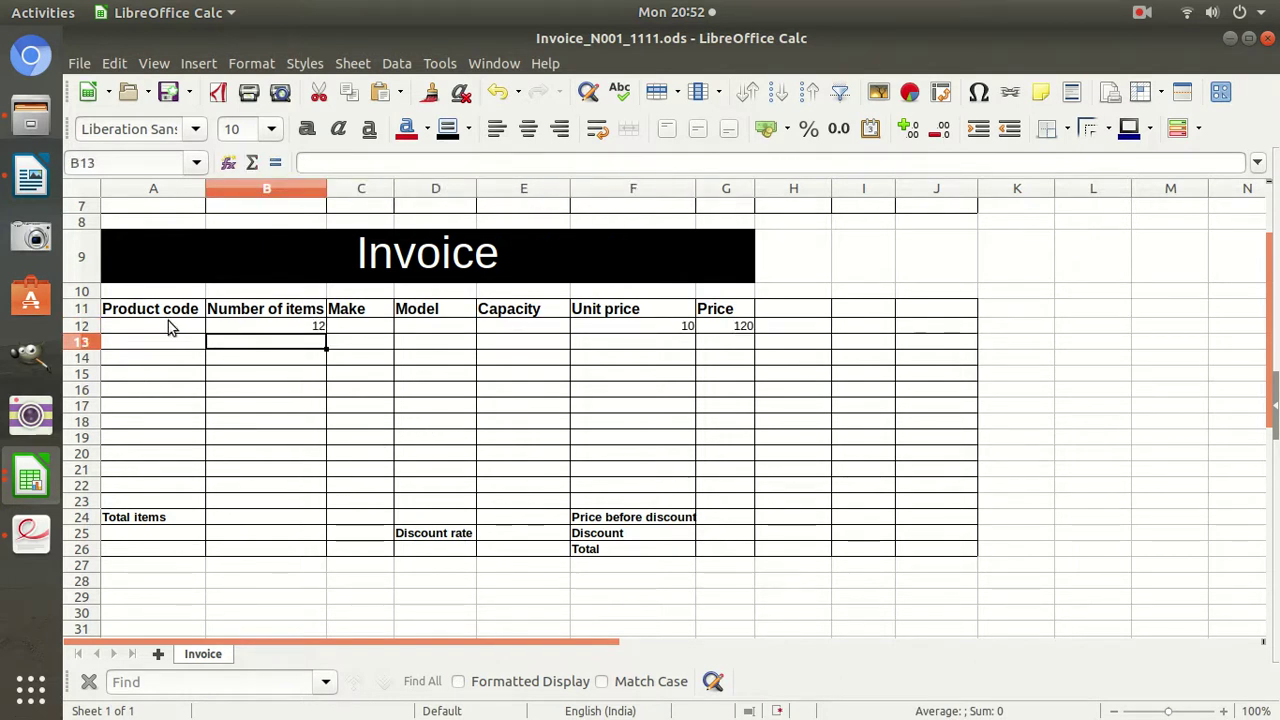
pyautogui.click(740, 330)
pyautogui.click(662, 328)
pyautogui.press('Delete')
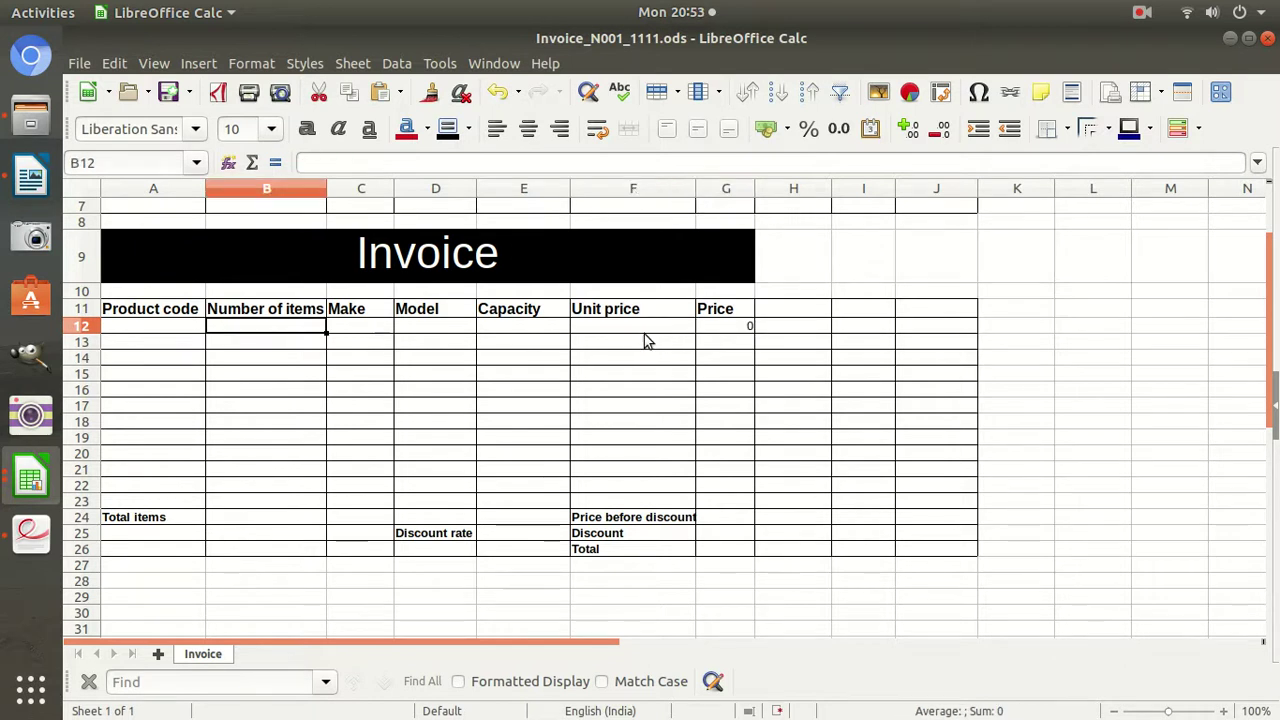
# Restore F12's lookup formula by copying it from F13.
pyautogui.click(643, 338)
pyautogui.click(640, 331)
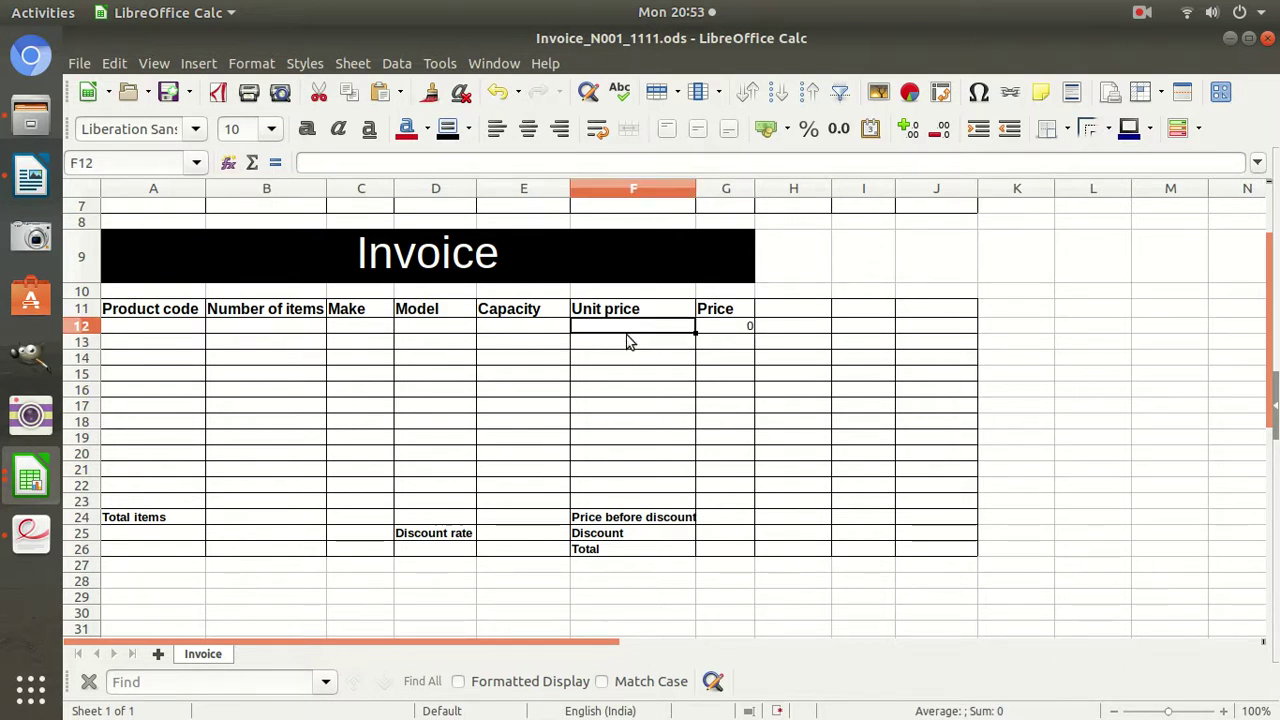
pyautogui.click(609, 345)
pyautogui.hotkey('ctrl', 'c')
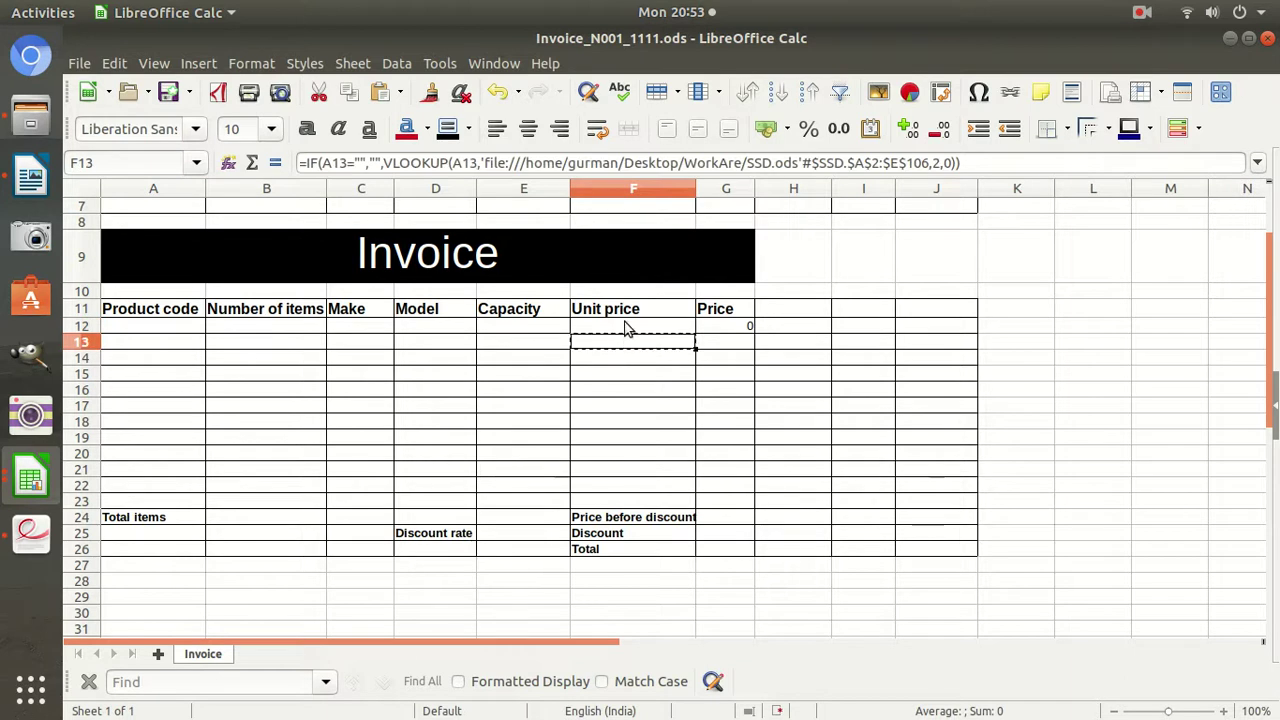
pyautogui.click(627, 327)
pyautogui.hotkey('ctrl', 'v')
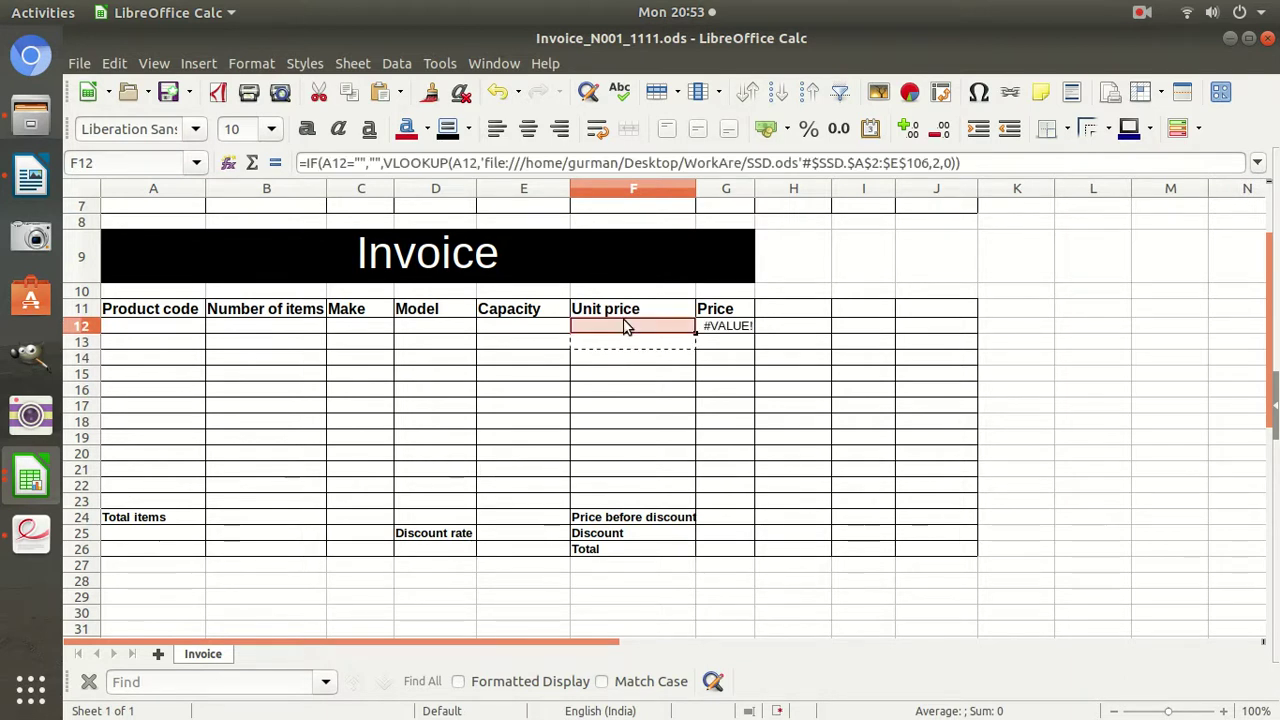
# Test the lookups with product code SSD11 and quantity 10, then delete the code from A12.
pyautogui.click(182, 316)
pyautogui.click(169, 328)
pyautogui.write('SSD11')
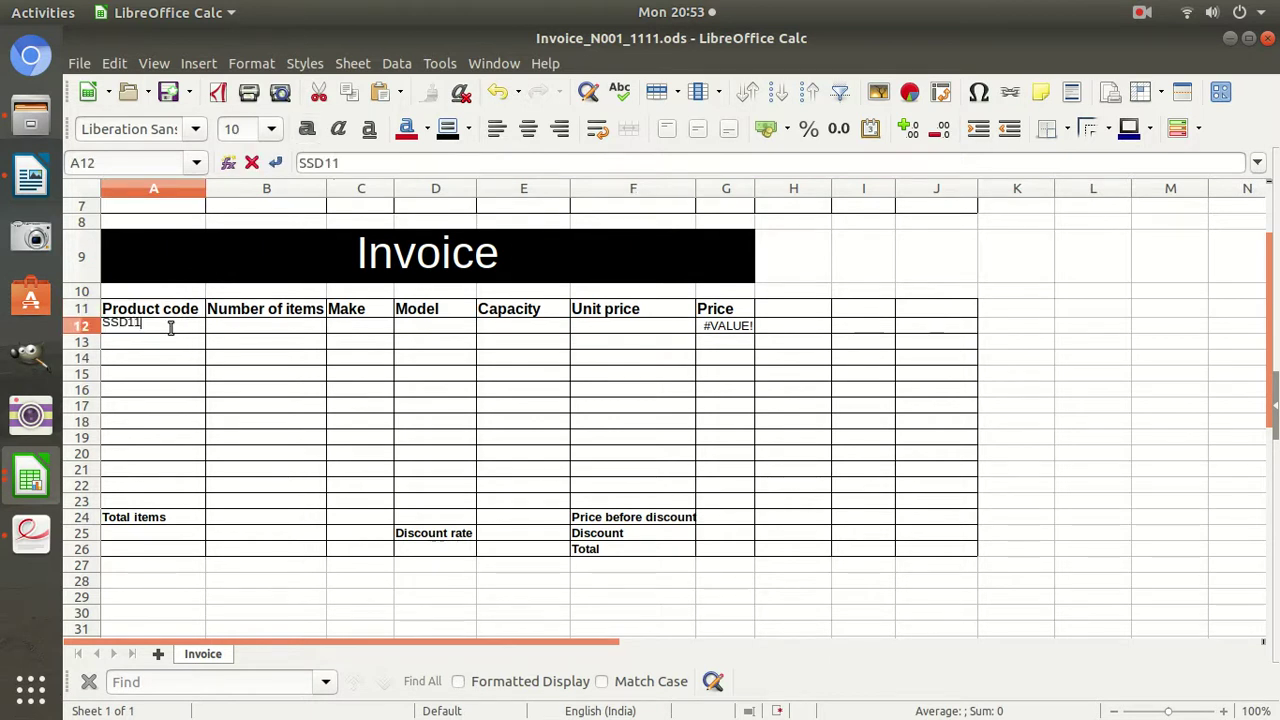
pyautogui.press('Return')
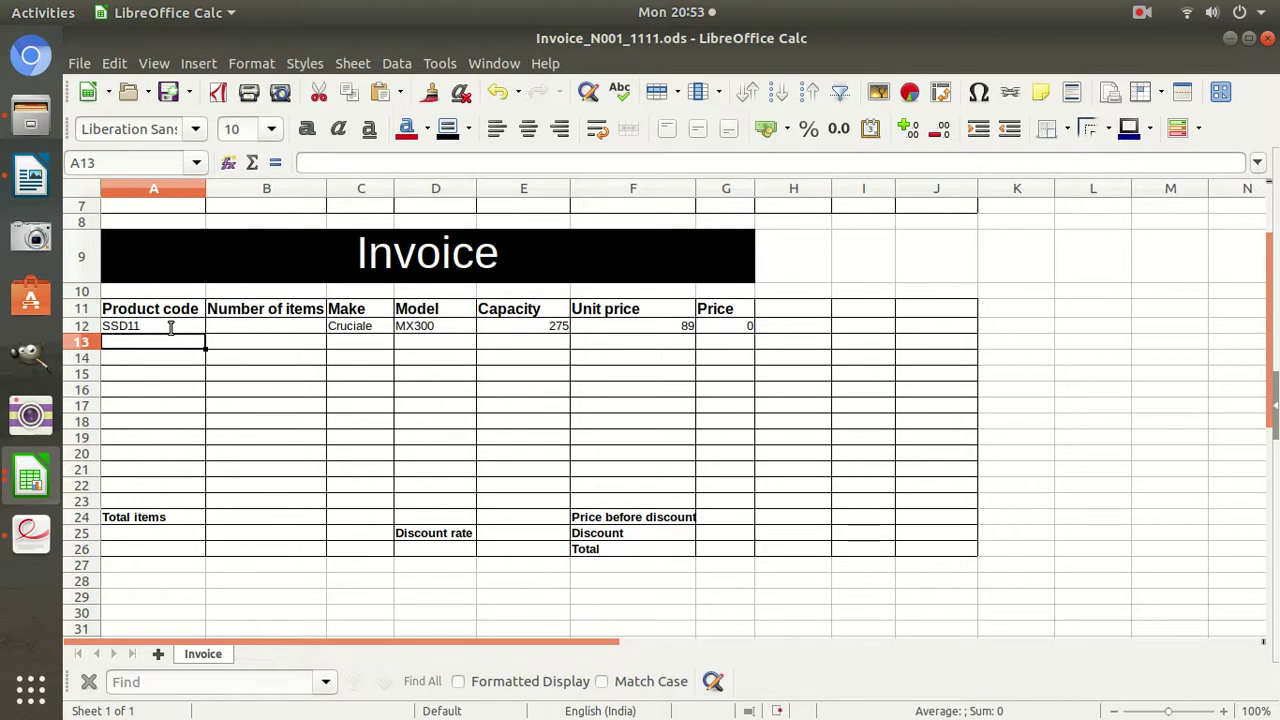
pyautogui.click(243, 331)
pyautogui.write('10')
pyautogui.press('Return')
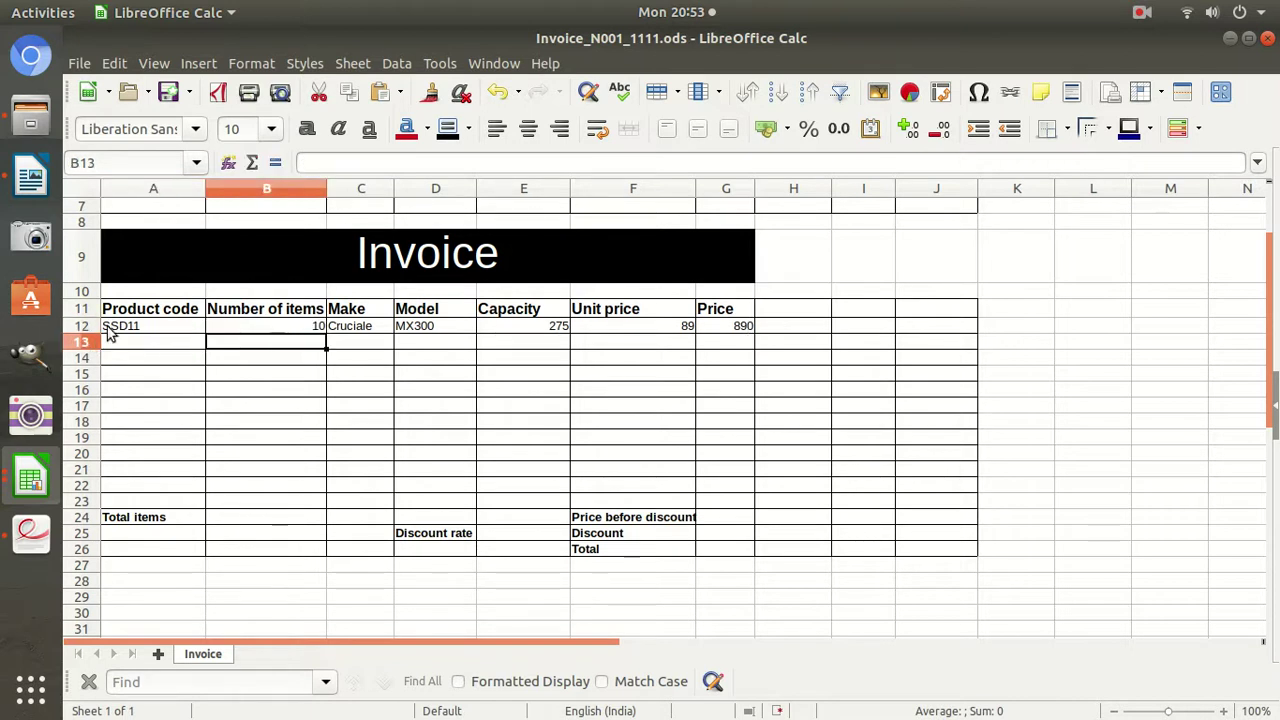
pyautogui.click(113, 333)
pyautogui.press('Delete')
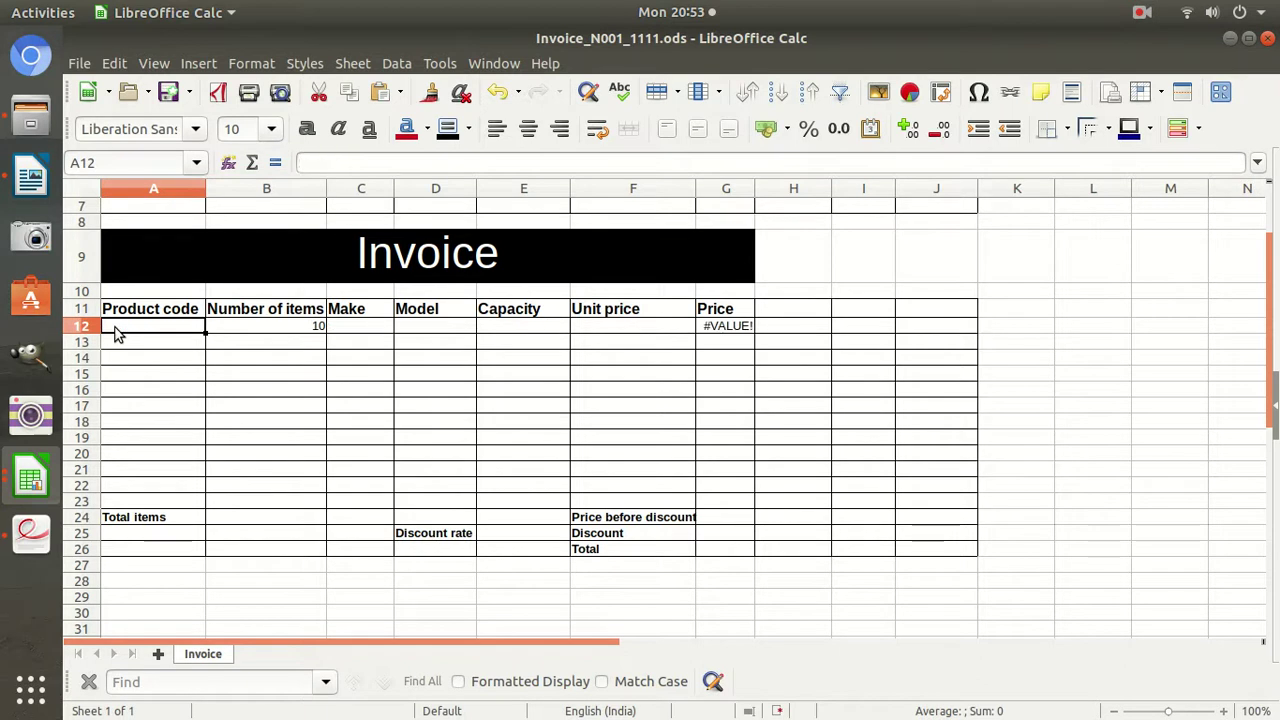
pyautogui.click(750, 327)
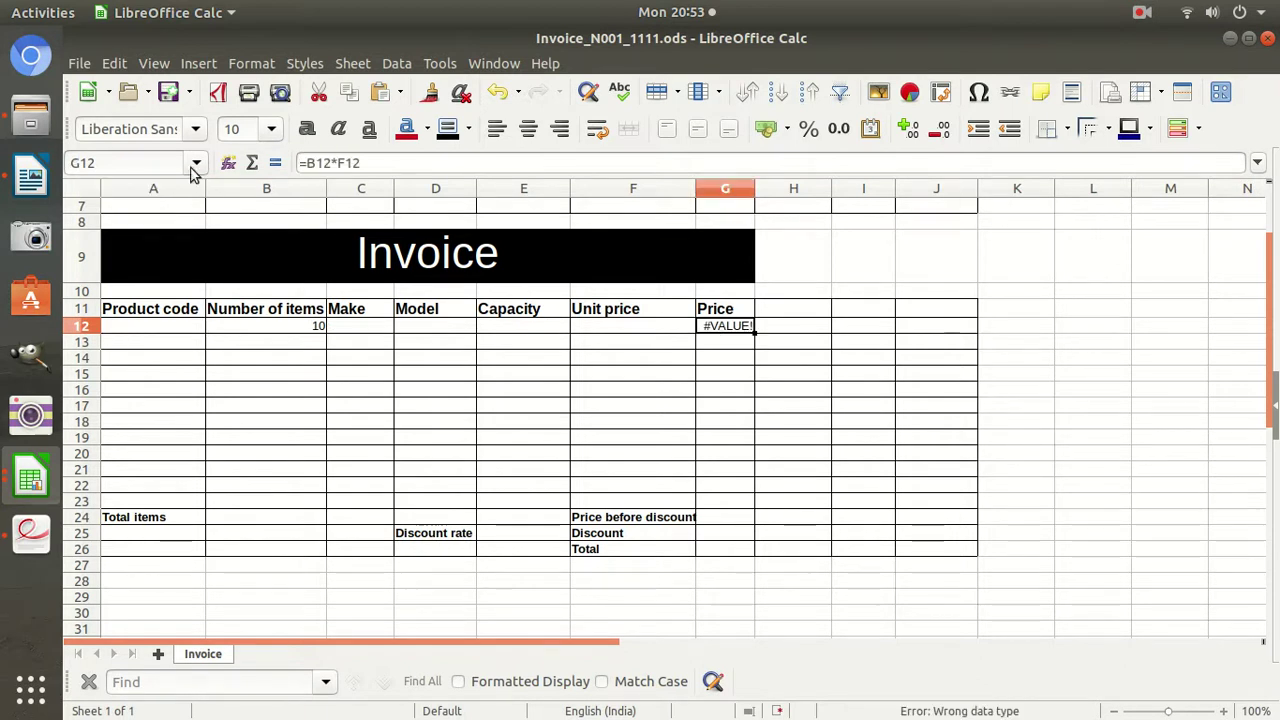
# Change G12's Price formula to =IF(B12="","",B12*F12).
pyautogui.click(312, 162)
pyautogui.write('if(')
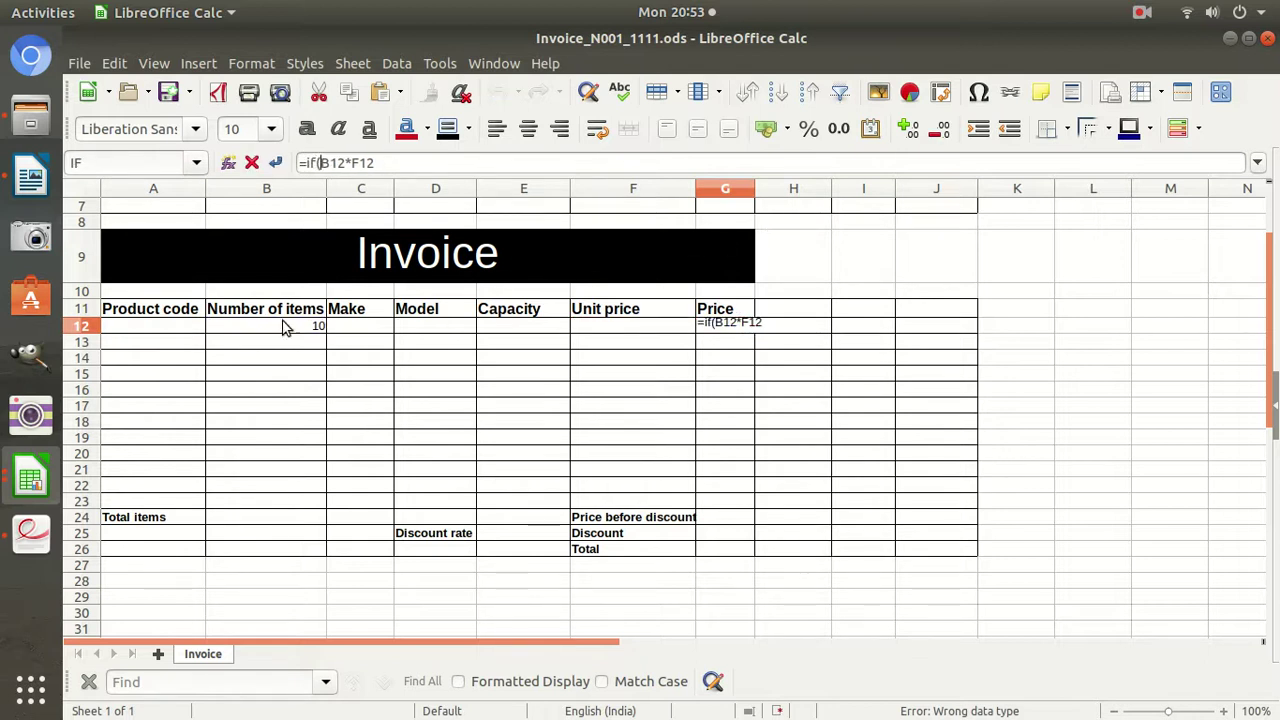
pyautogui.click(282, 326)
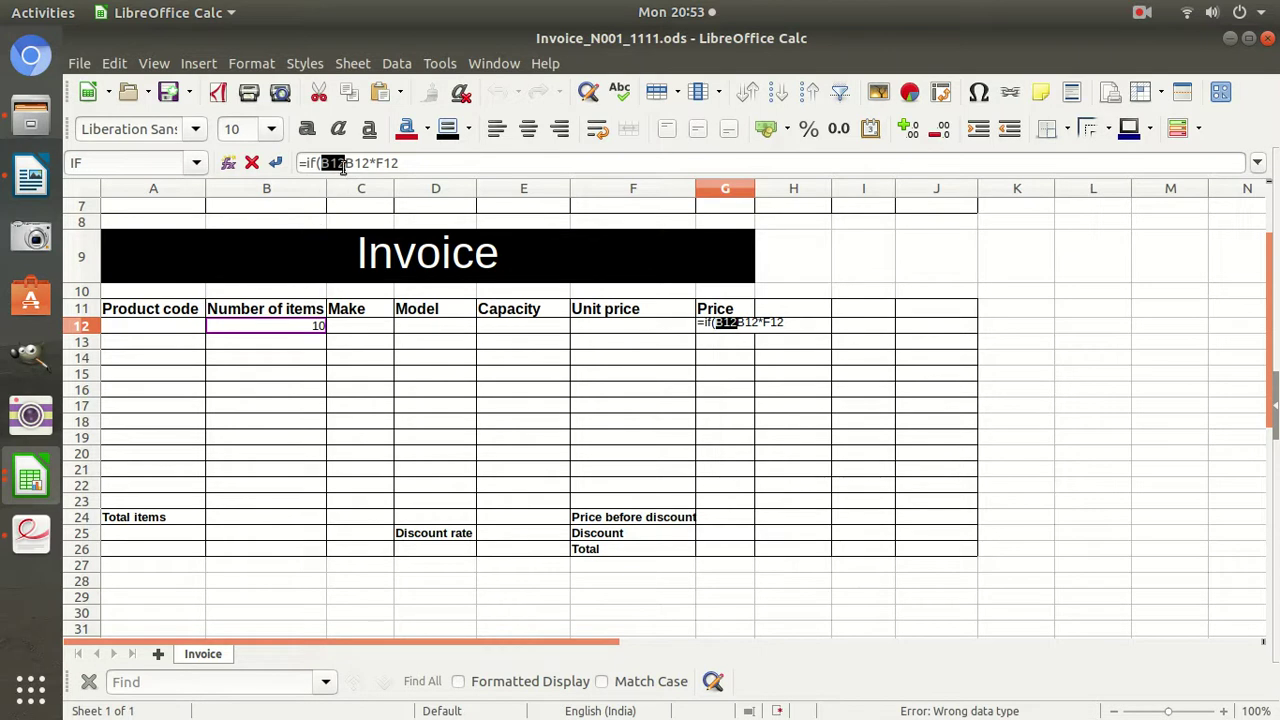
pyautogui.click(344, 163)
pyautogui.write('=""')
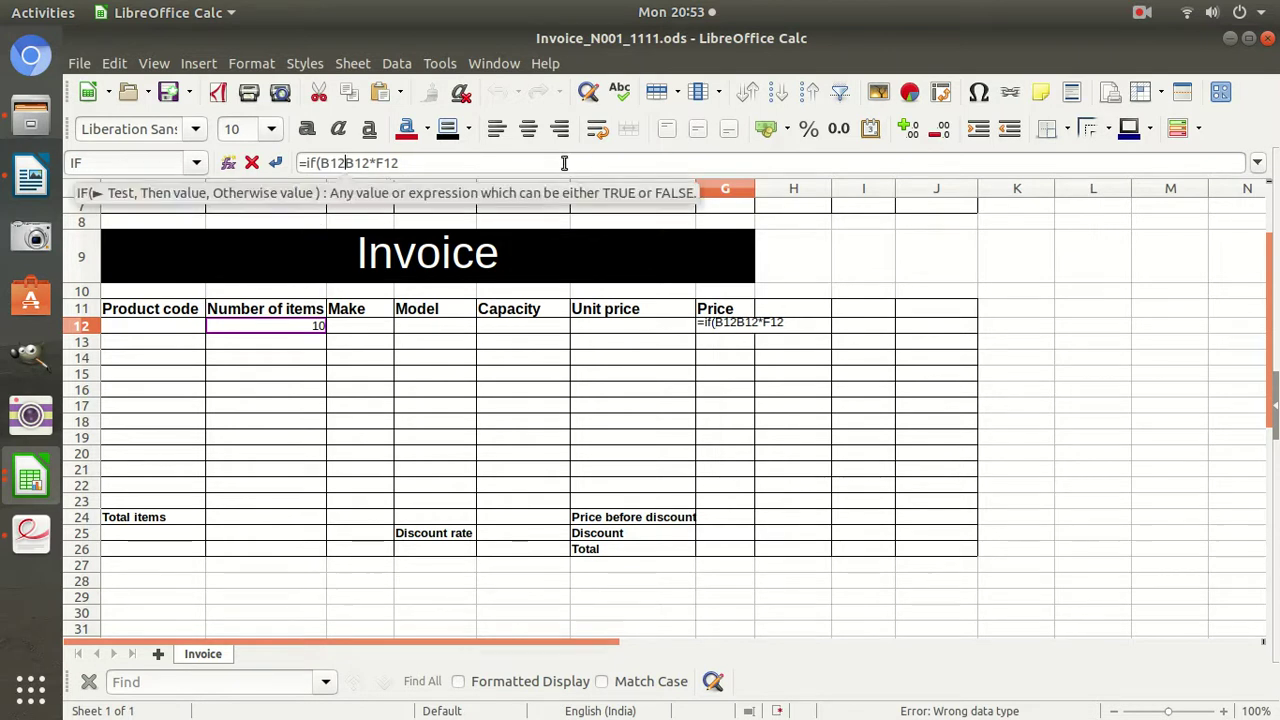
pyautogui.write(',"",')
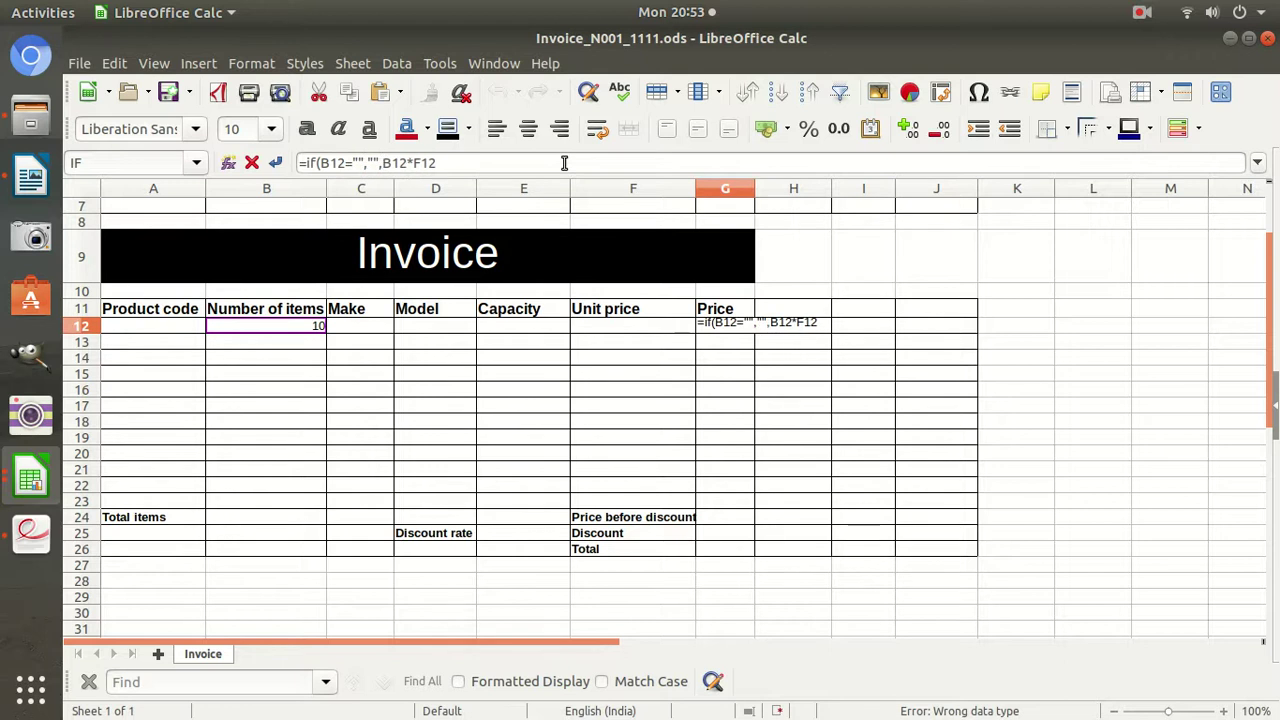
pyautogui.press('Return')
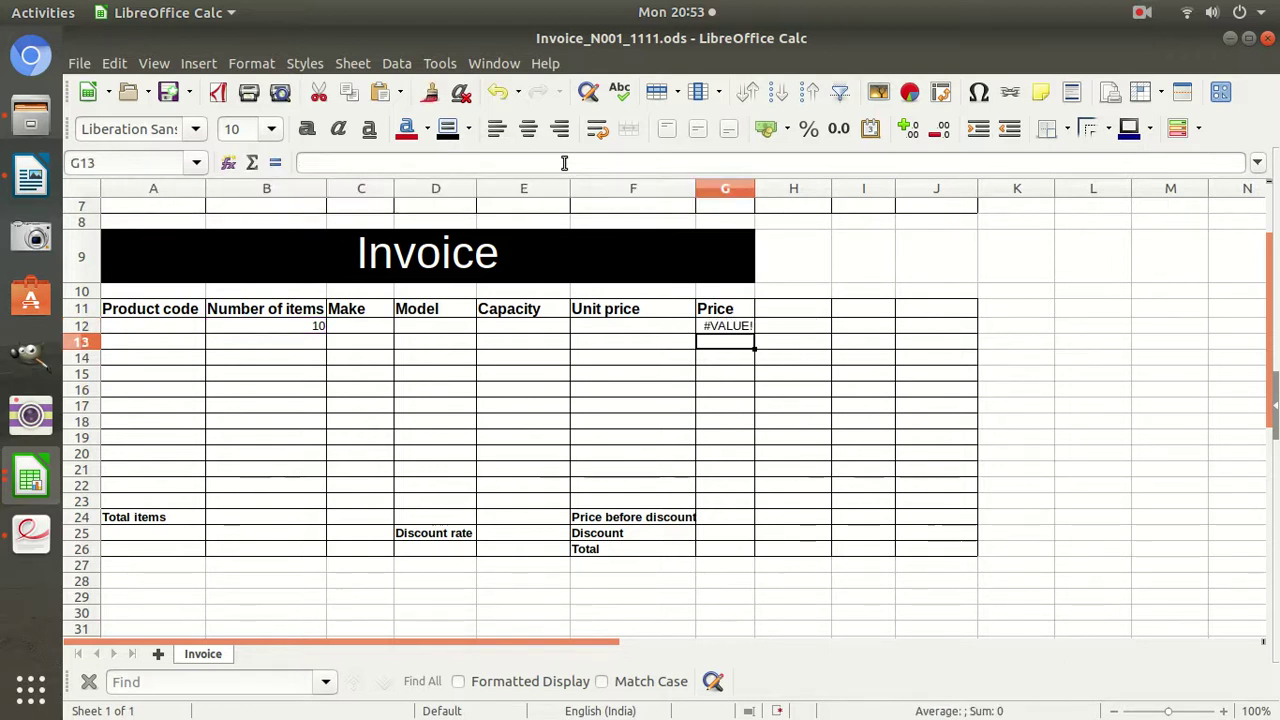
pyautogui.click(305, 325)
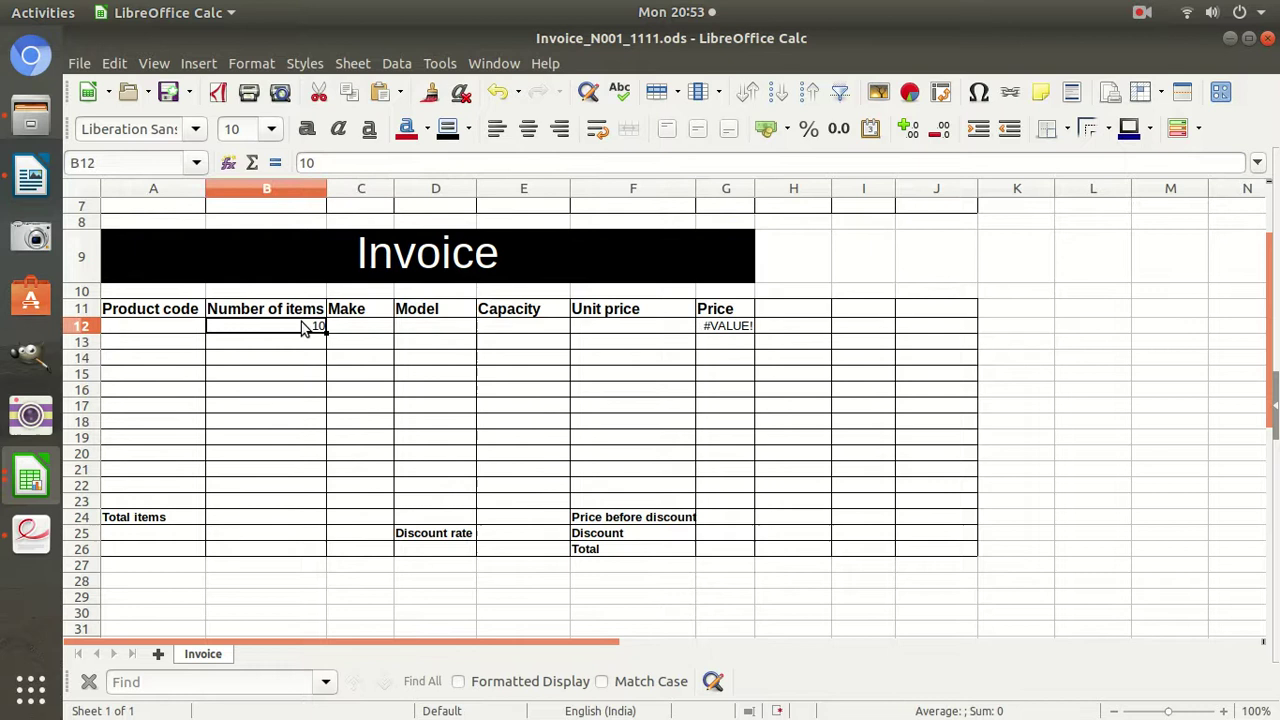
pyautogui.doubleClick(718, 329)
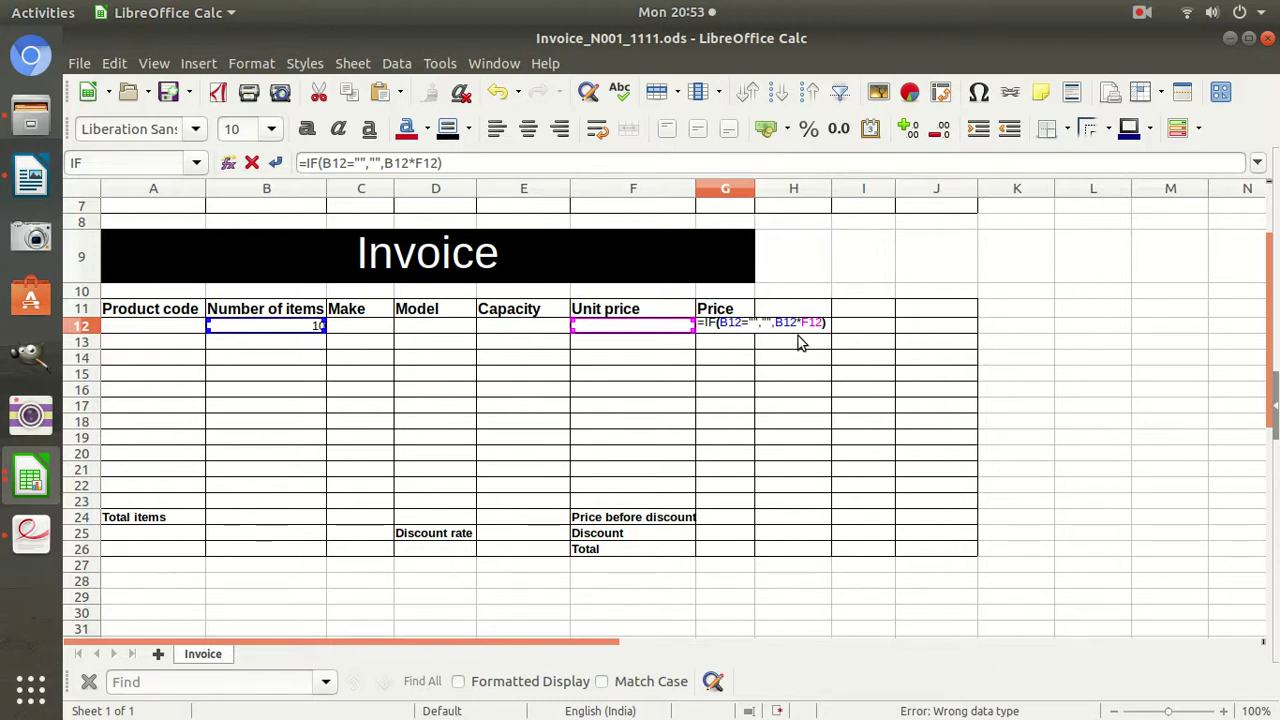
pyautogui.press('Escape')
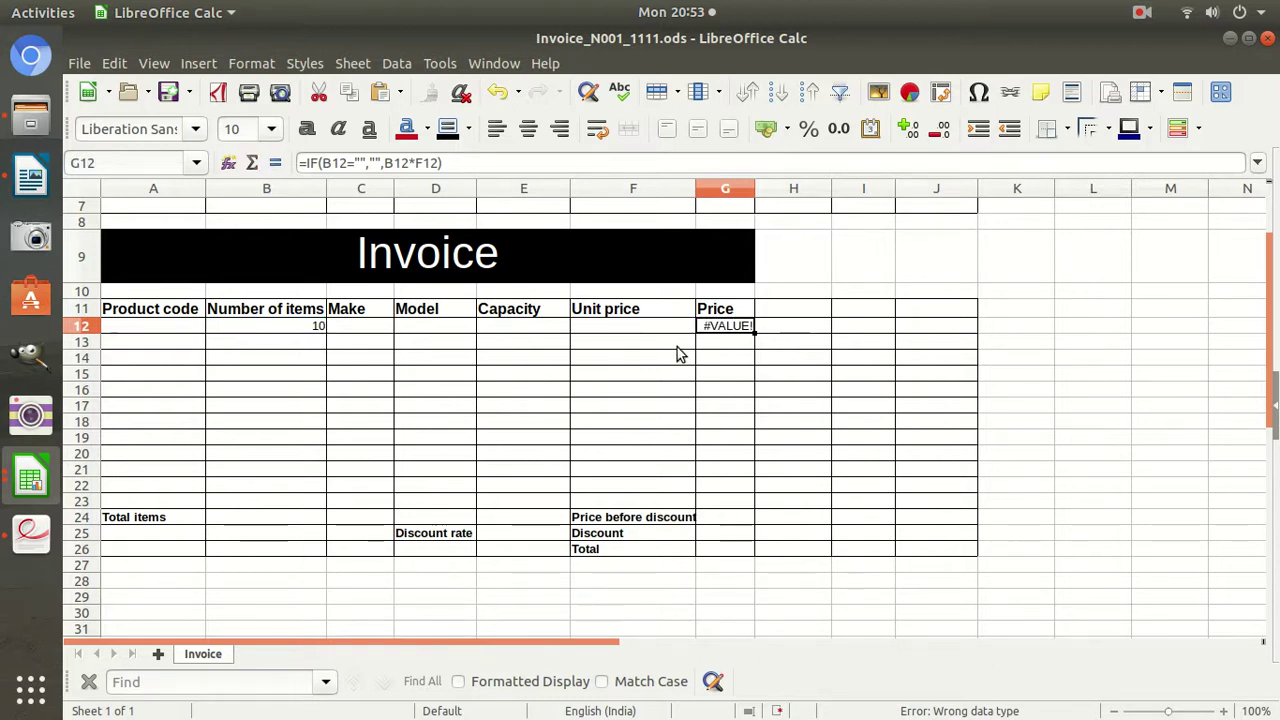
# Paste F13's lookup formula back into F12 and clear the test quantity 10 from B12.
pyautogui.click(677, 347)
pyautogui.click(661, 327)
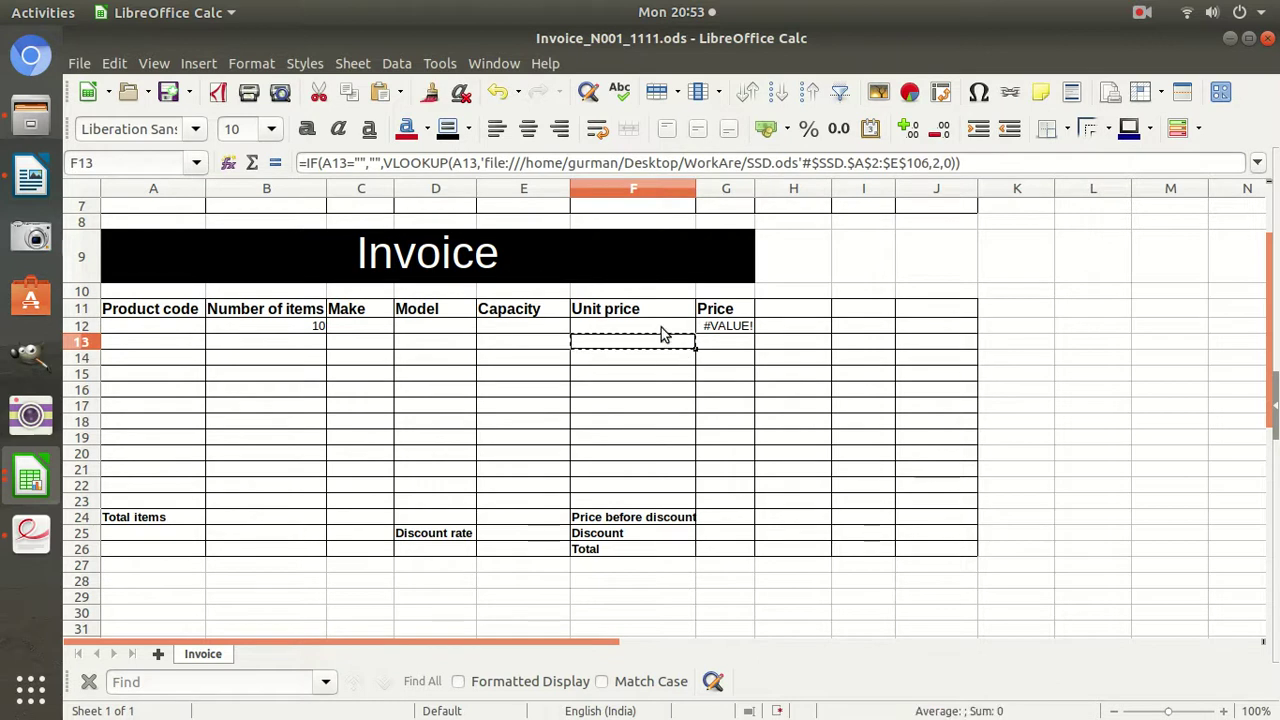
pyautogui.hotkey('ctrl', 'v')
pyautogui.press('Return')
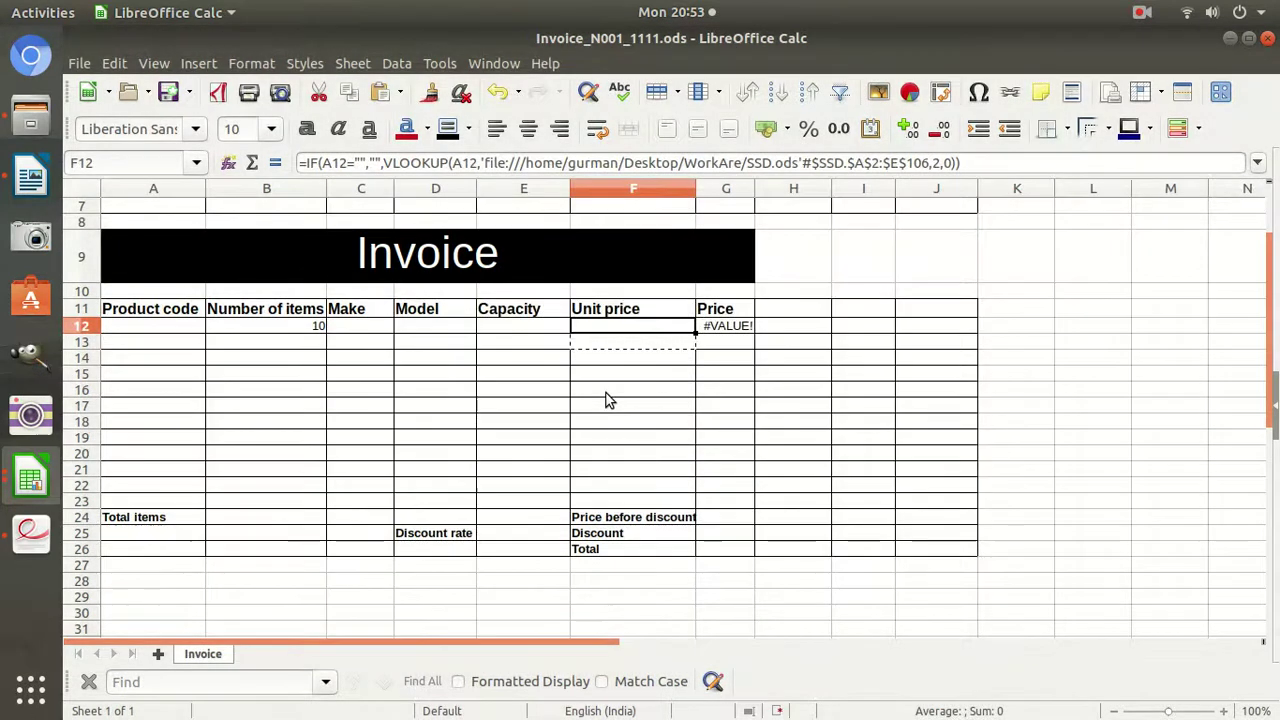
pyautogui.click(310, 331)
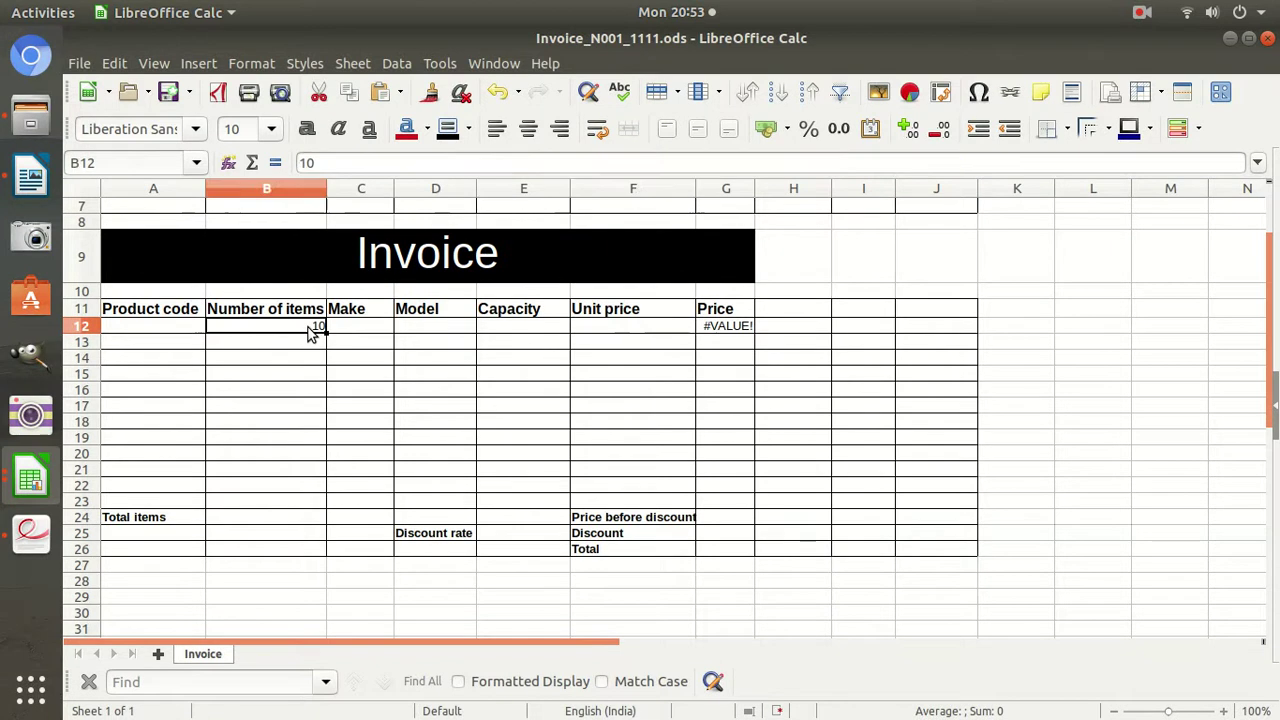
pyautogui.press('Delete')
pyautogui.press('Down')
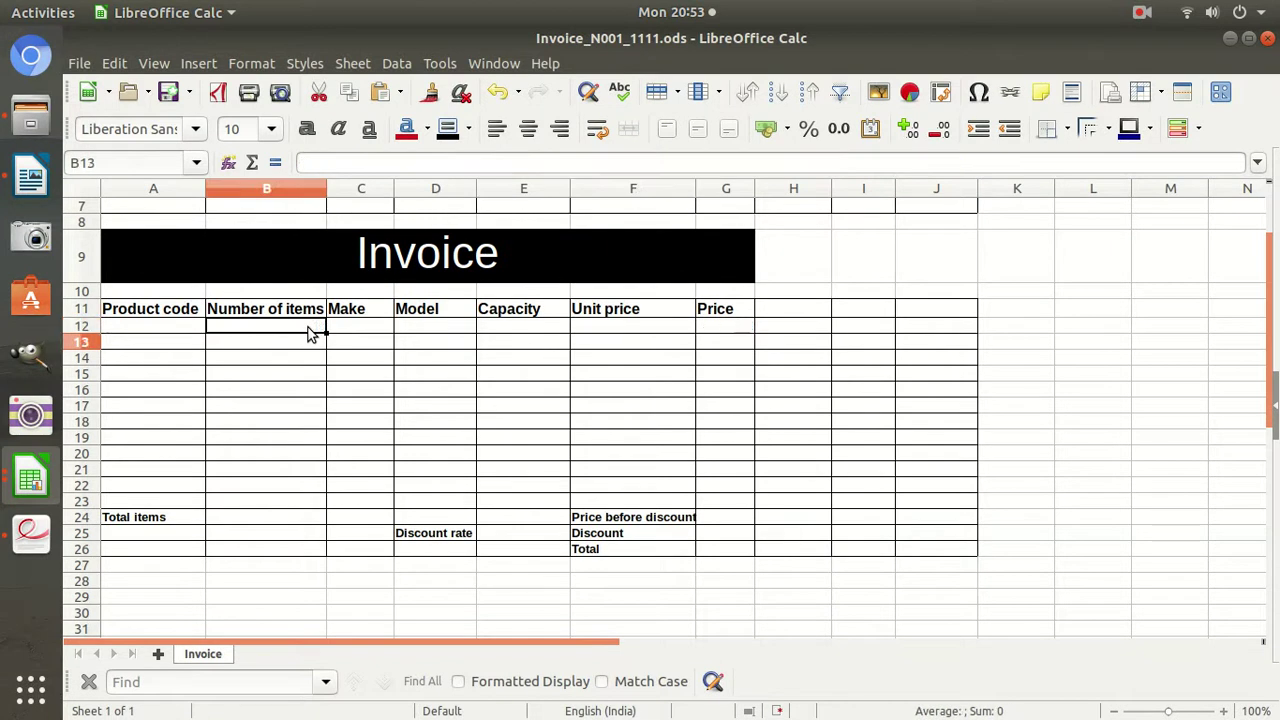
# Fill G12's Price formula down to G23 and spot-check rows 13, 14 and 16.
pyautogui.click(746, 328)
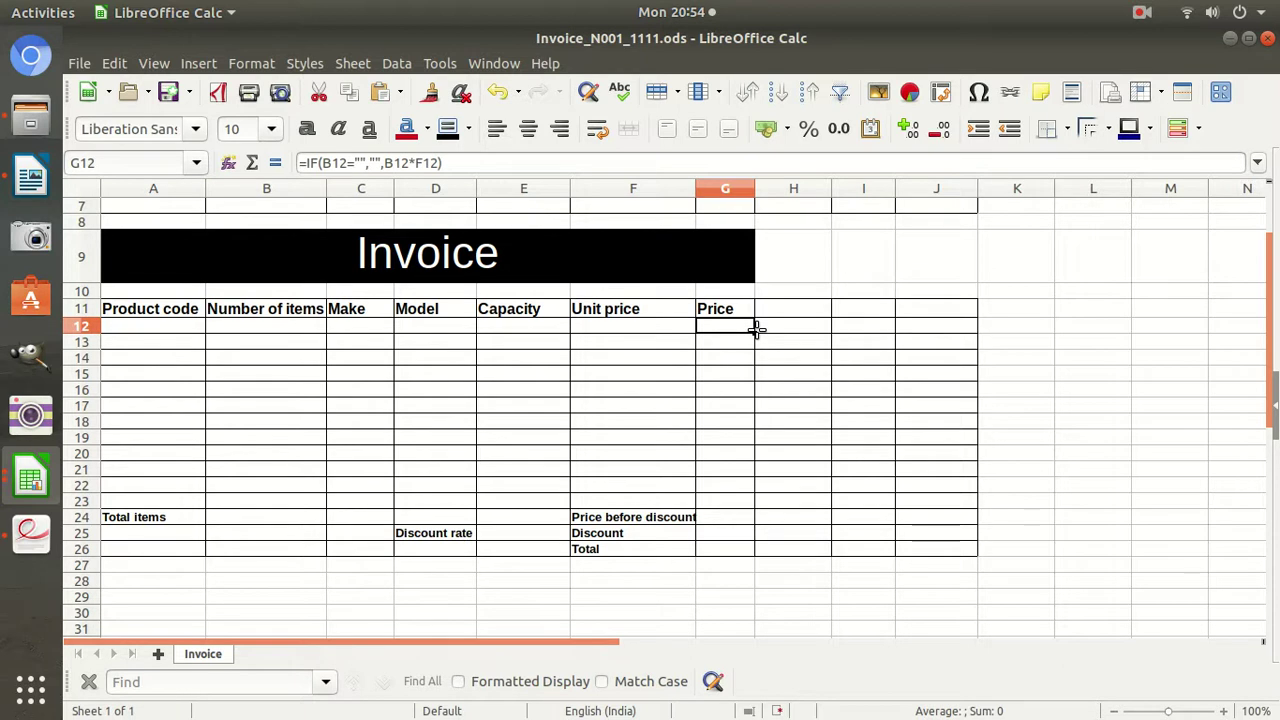
pyautogui.moveTo(756, 331); pyautogui.dragTo(749, 507)
pyautogui.click(721, 332)
pyautogui.click(720, 339)
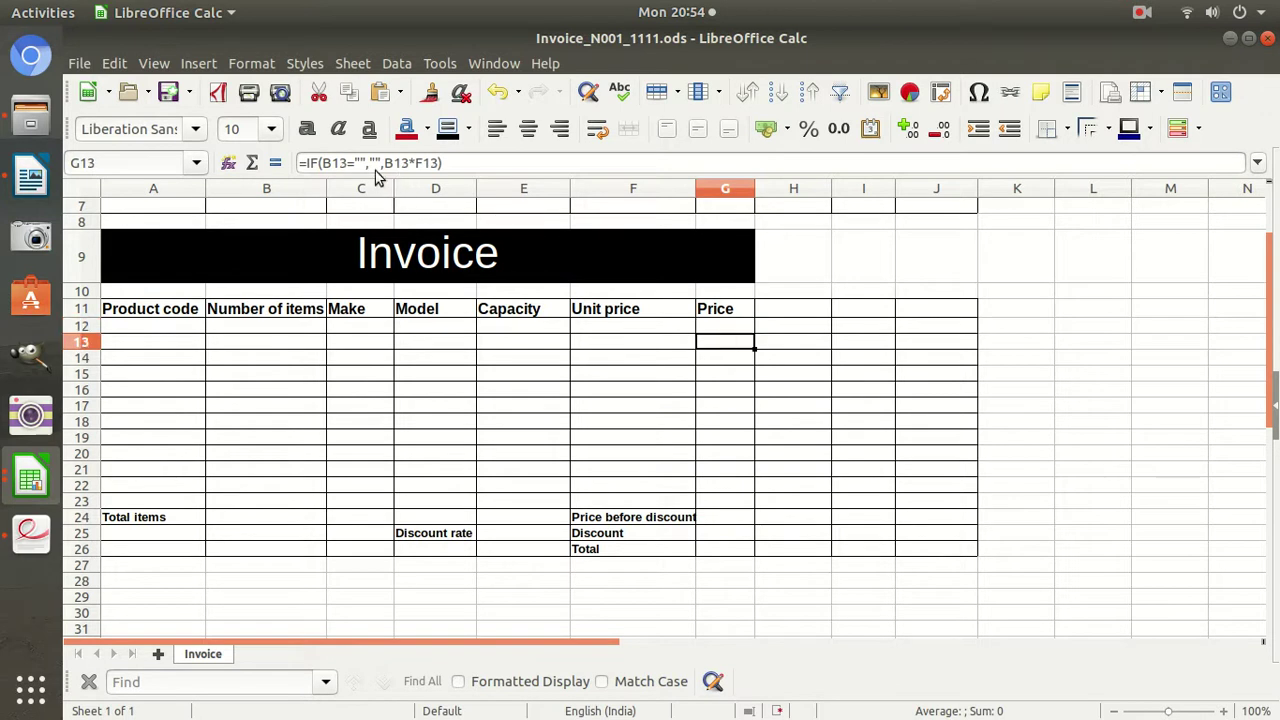
pyautogui.click(277, 361)
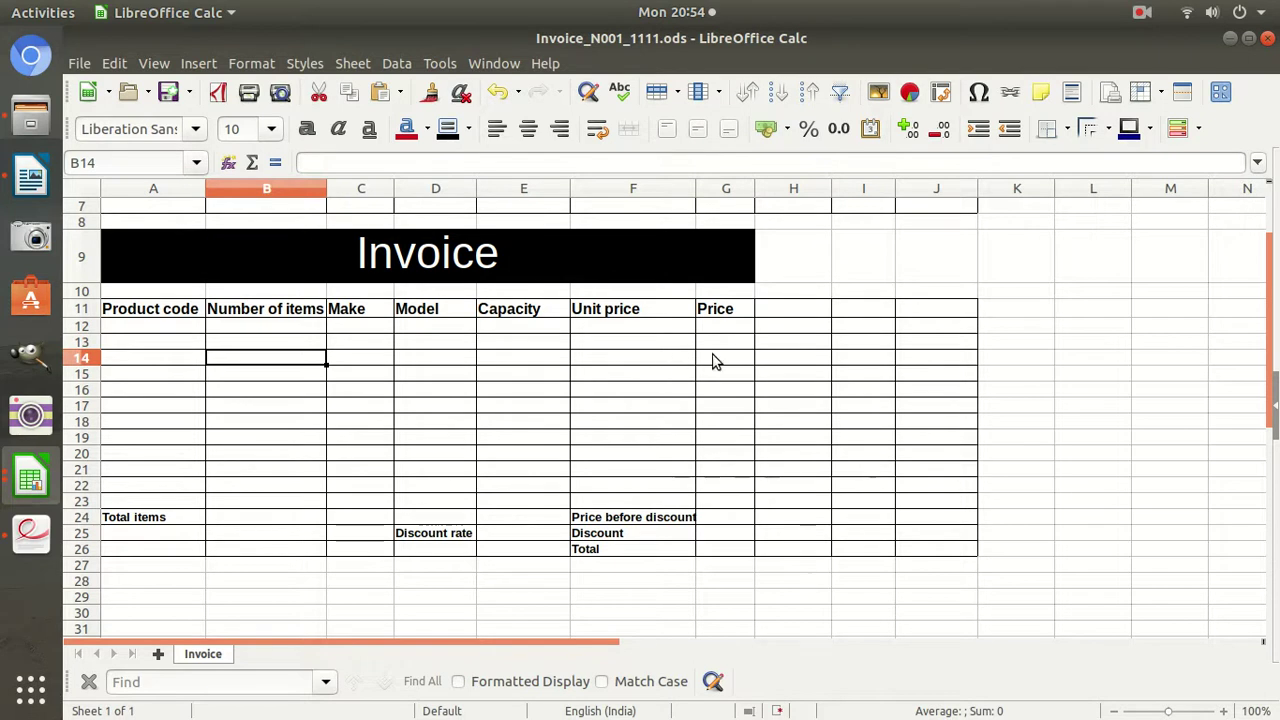
pyautogui.click(714, 359)
pyautogui.click(645, 360)
pyautogui.click(273, 396)
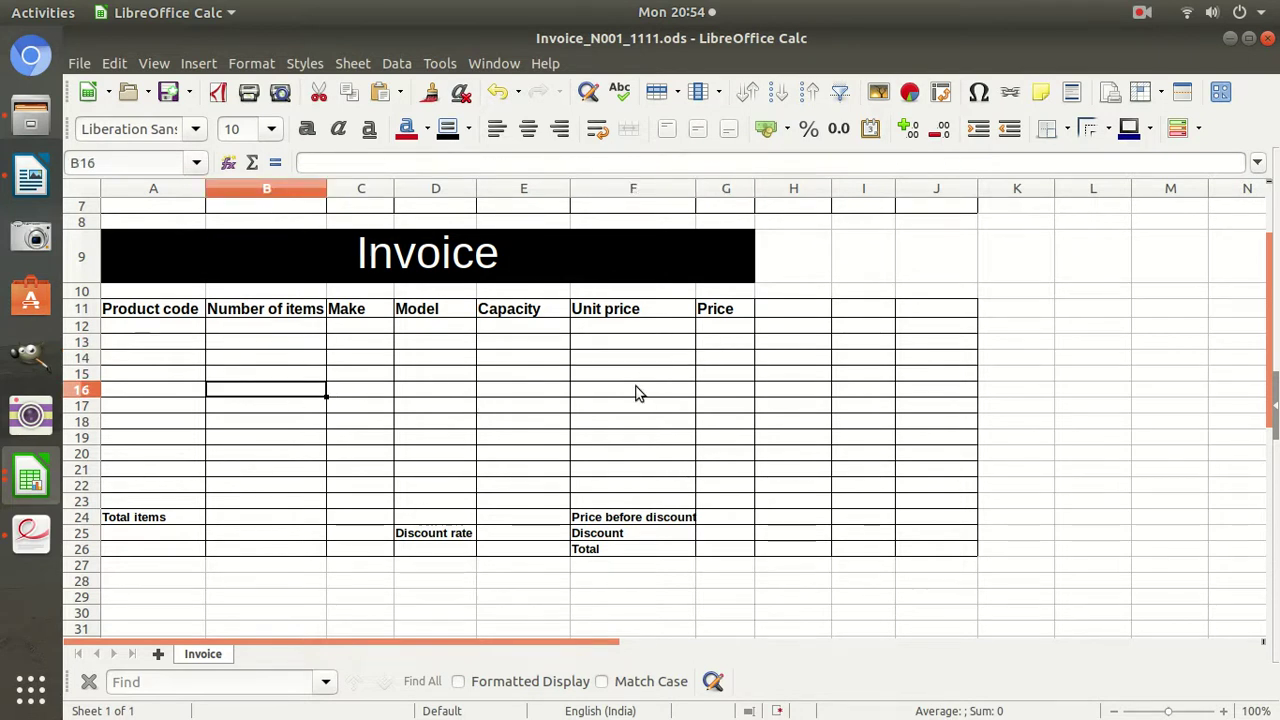
pyautogui.click(722, 389)
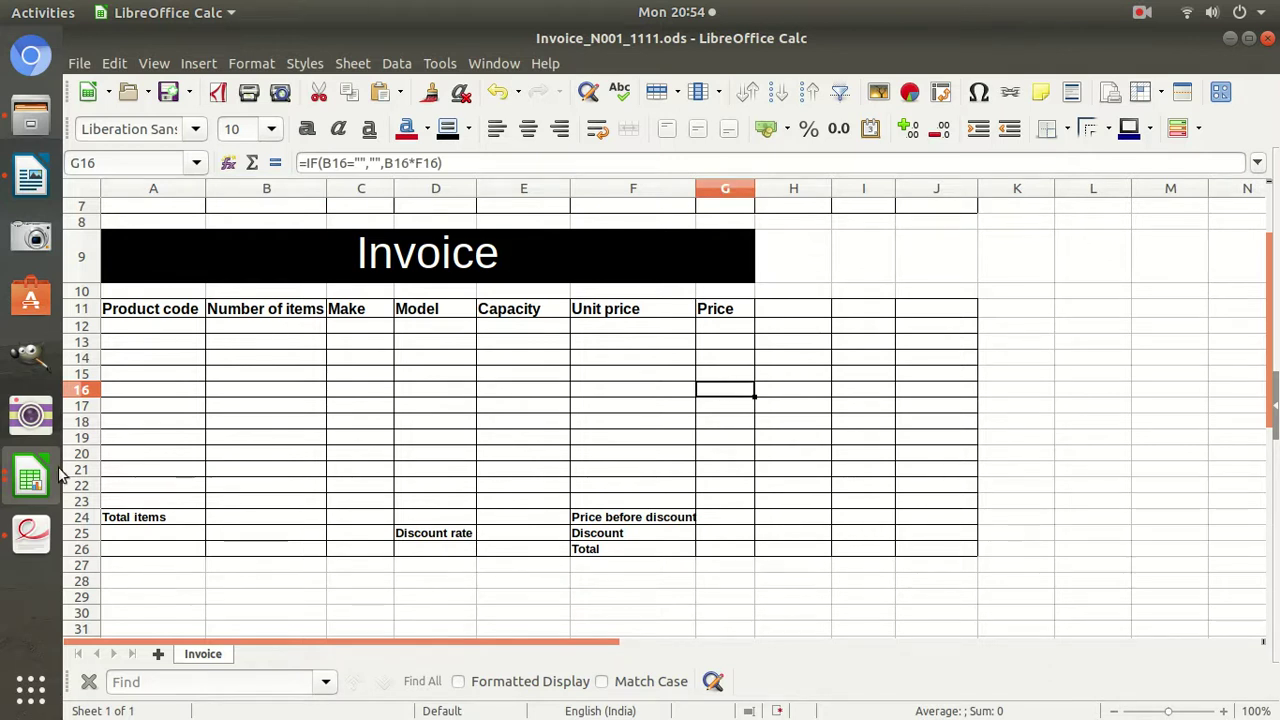
pyautogui.click(30, 535)
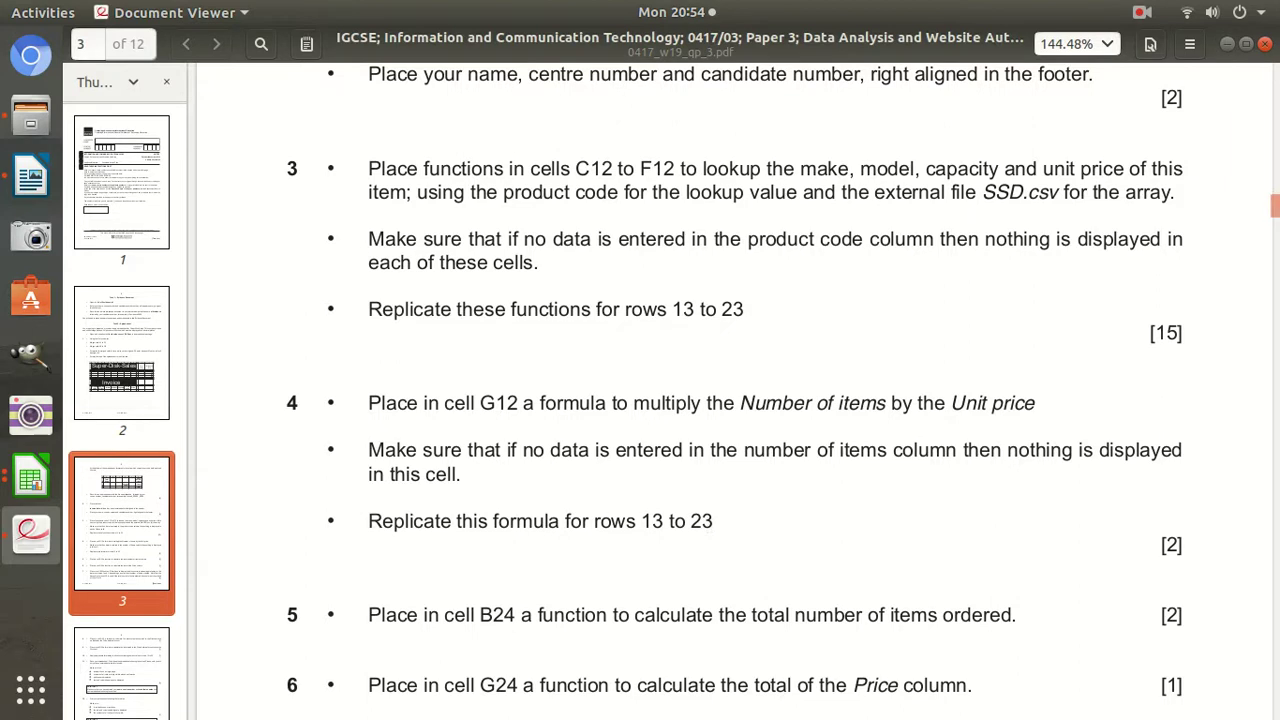
# Read task 5 on totalling items in B24, then return to the Invoice sheet and select B24.
pyautogui.doubleClick(1171, 545)
pyautogui.scroll(-1, 994, 528)
pyautogui.scroll(-1, 680, 527)
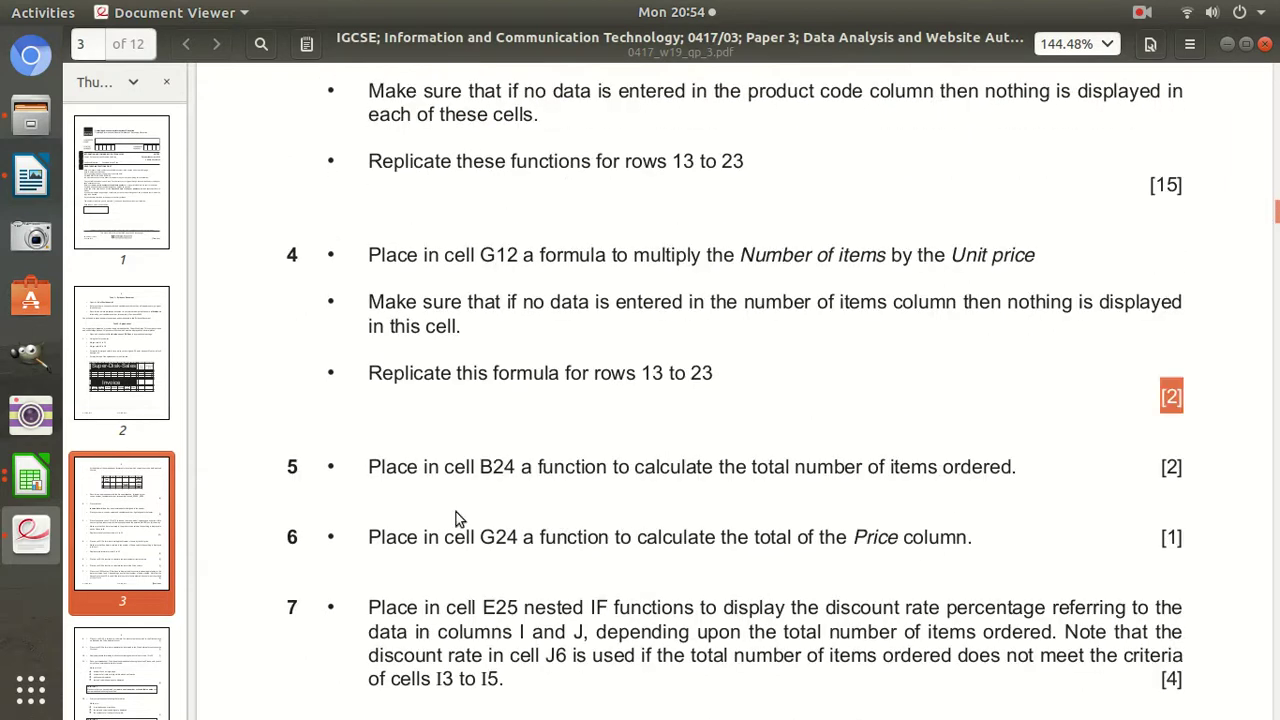
pyautogui.moveTo(381, 467); pyautogui.dragTo(524, 470)
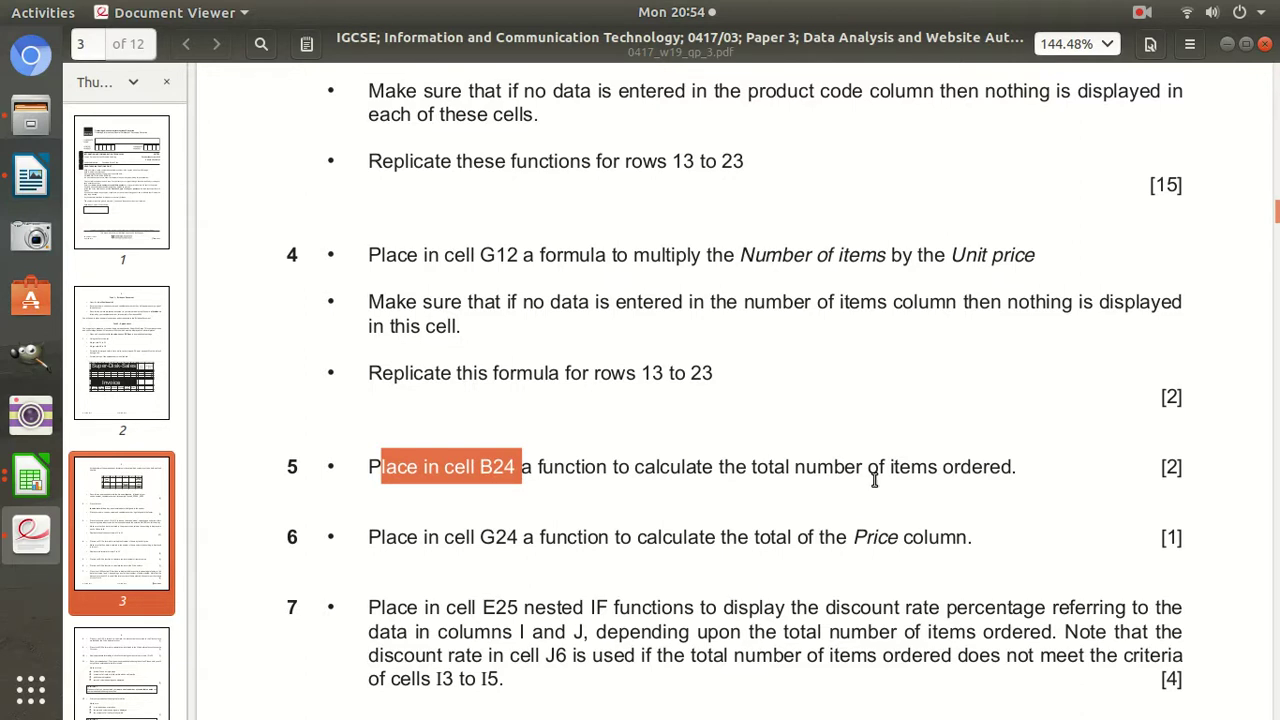
pyautogui.click(30, 478)
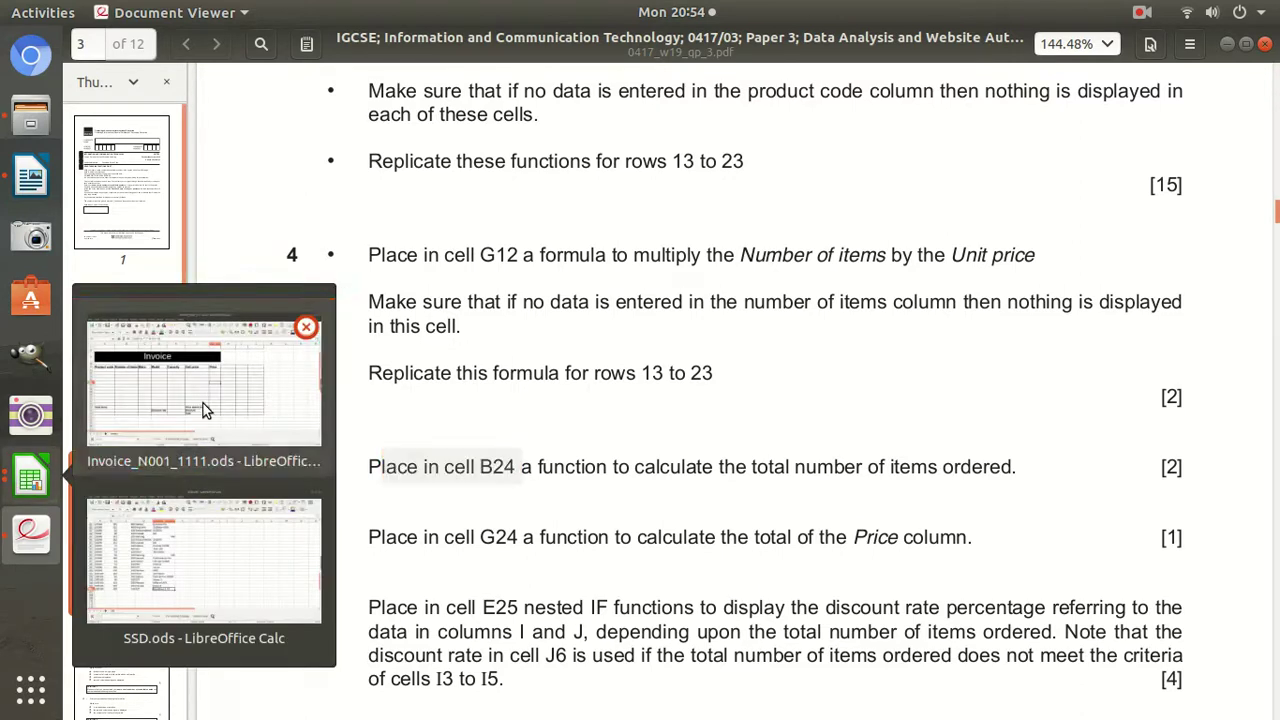
pyautogui.click(203, 403)
pyautogui.click(250, 521)
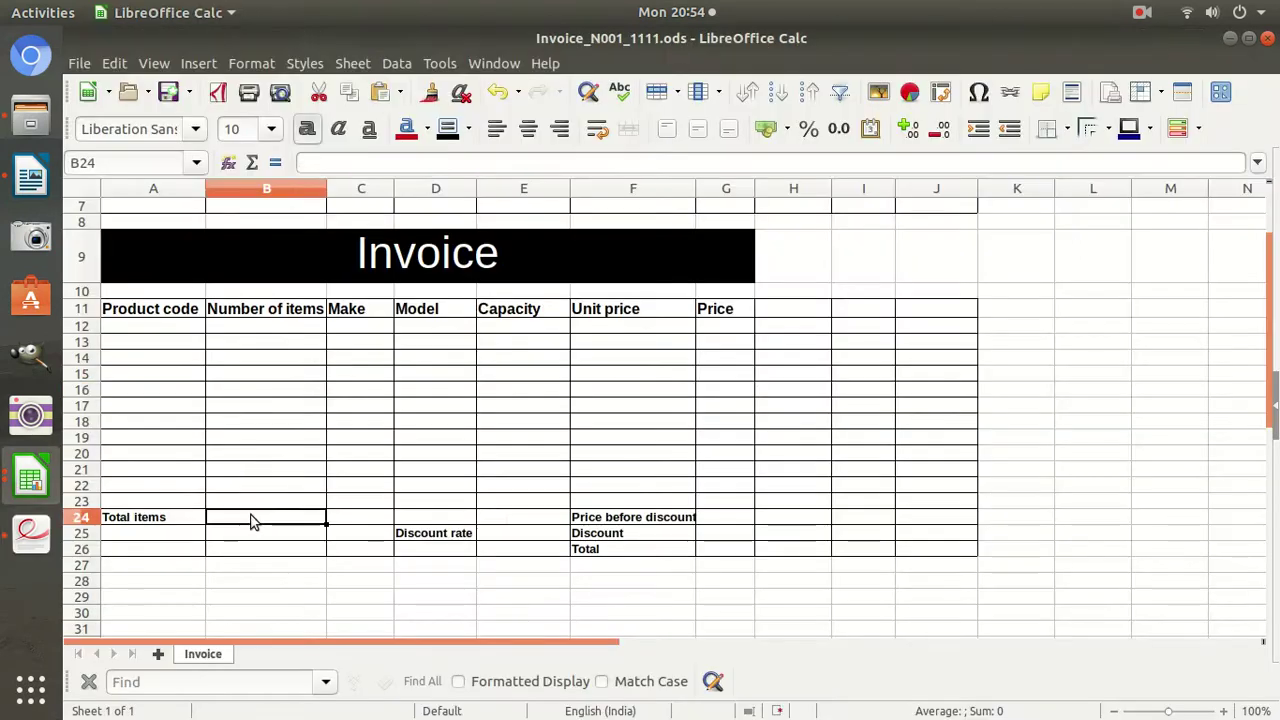
# Enter =SUM(B12:B23) in B24 to total the item quantities.
pyautogui.moveTo(295, 328); pyautogui.dragTo(269, 507)
pyautogui.click(268, 517)
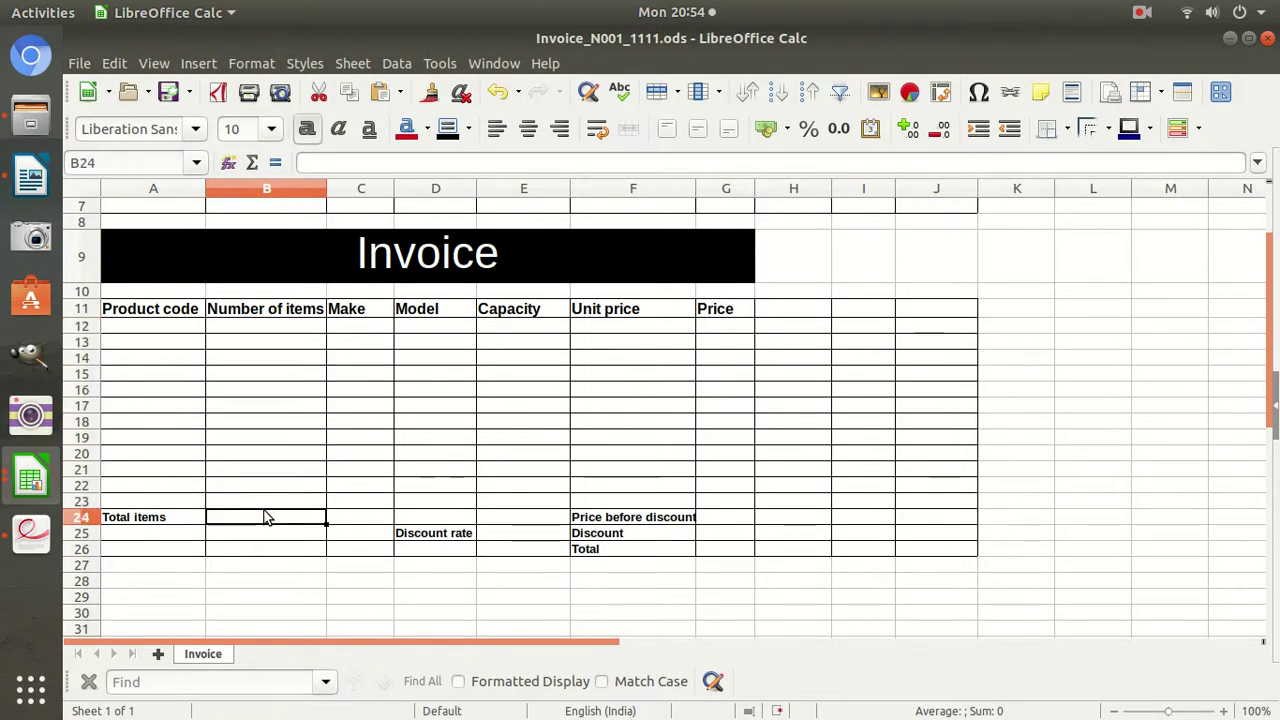
pyautogui.write('=sum(')
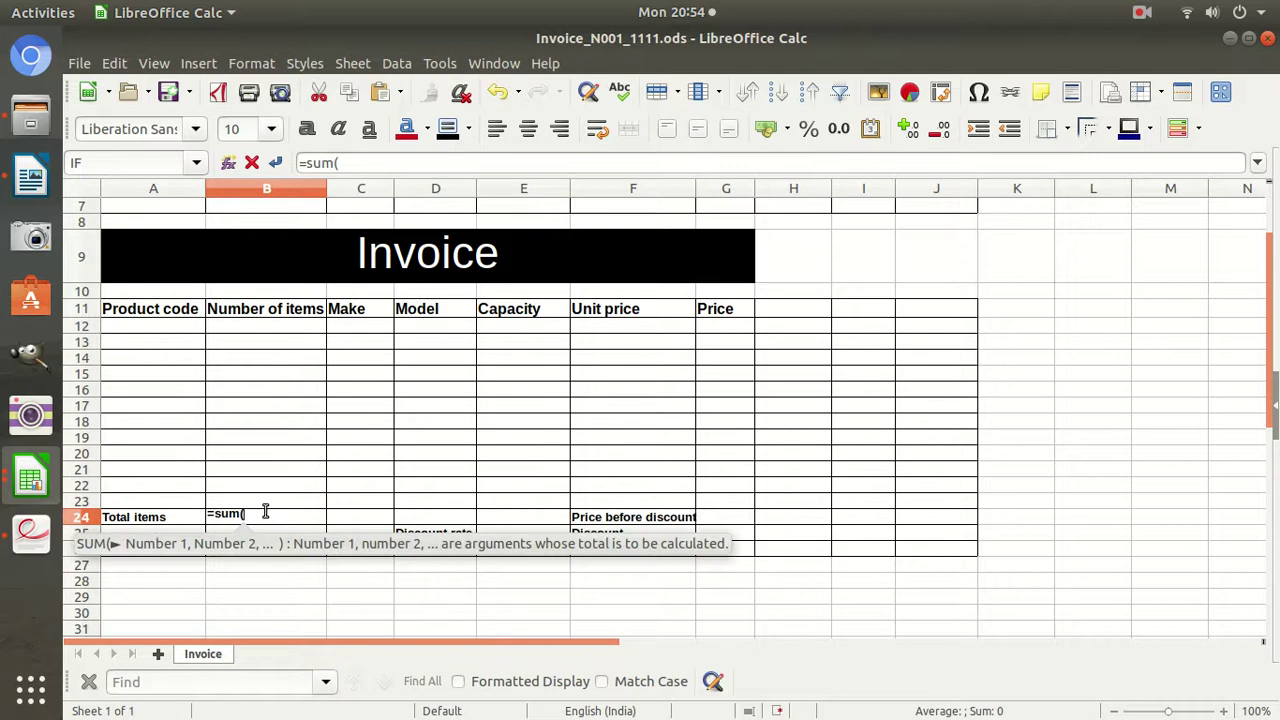
pyautogui.moveTo(295, 328); pyautogui.dragTo(281, 508)
pyautogui.press('Return')
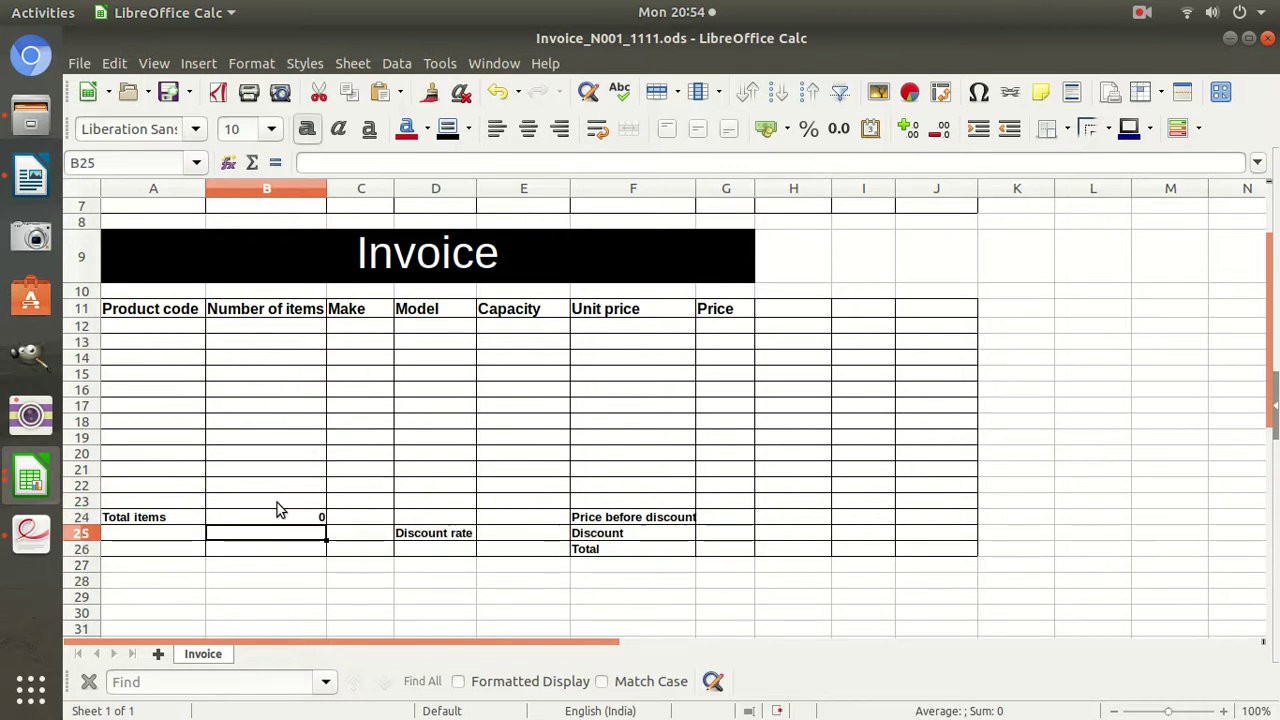
# Glance at the exam paper, then enter =SUM(G12:G23) in G24 to total the prices.
pyautogui.click(30, 533)
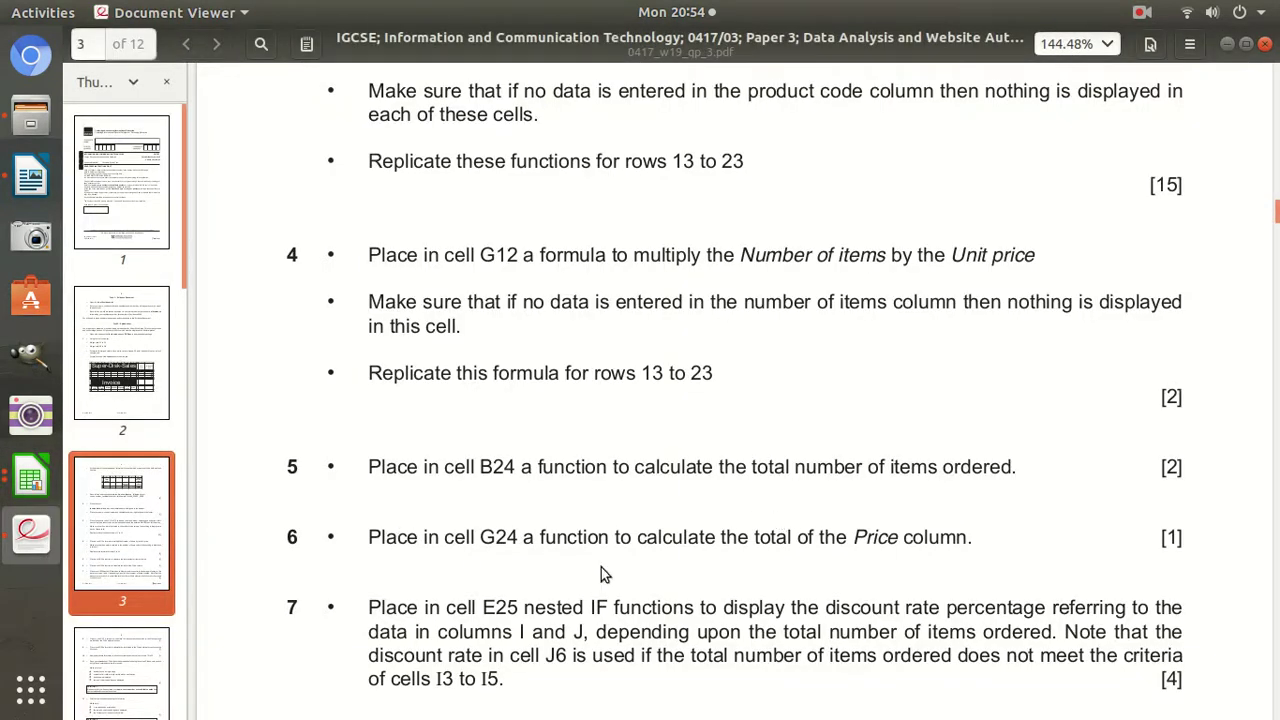
pyautogui.click(30, 484)
pyautogui.click(160, 465)
pyautogui.click(360, 501)
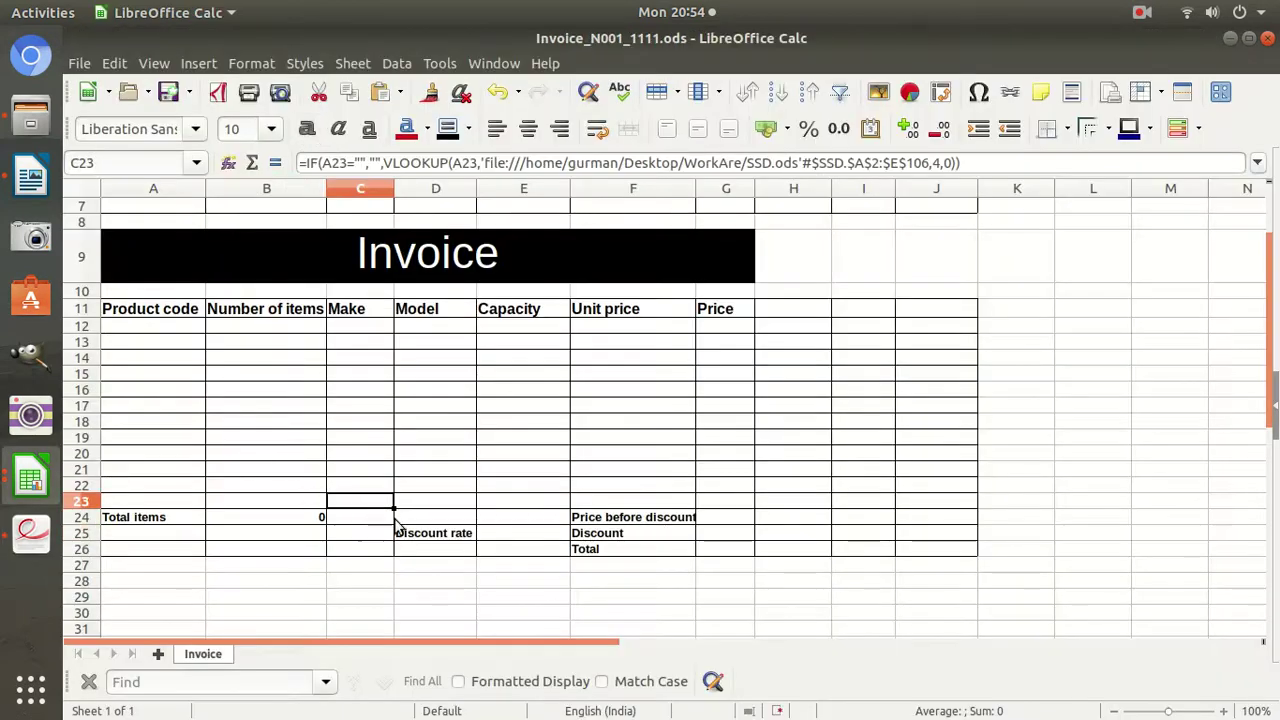
pyautogui.click(714, 502)
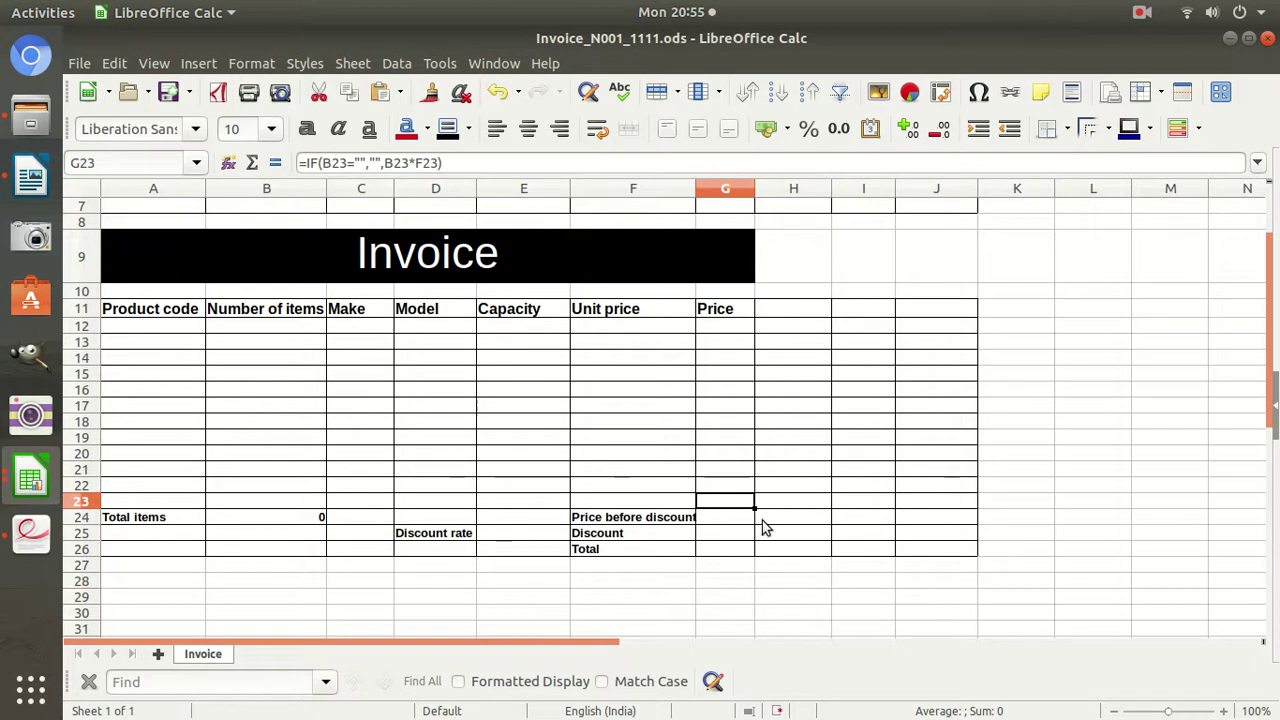
pyautogui.click(710, 521)
pyautogui.write('=s')
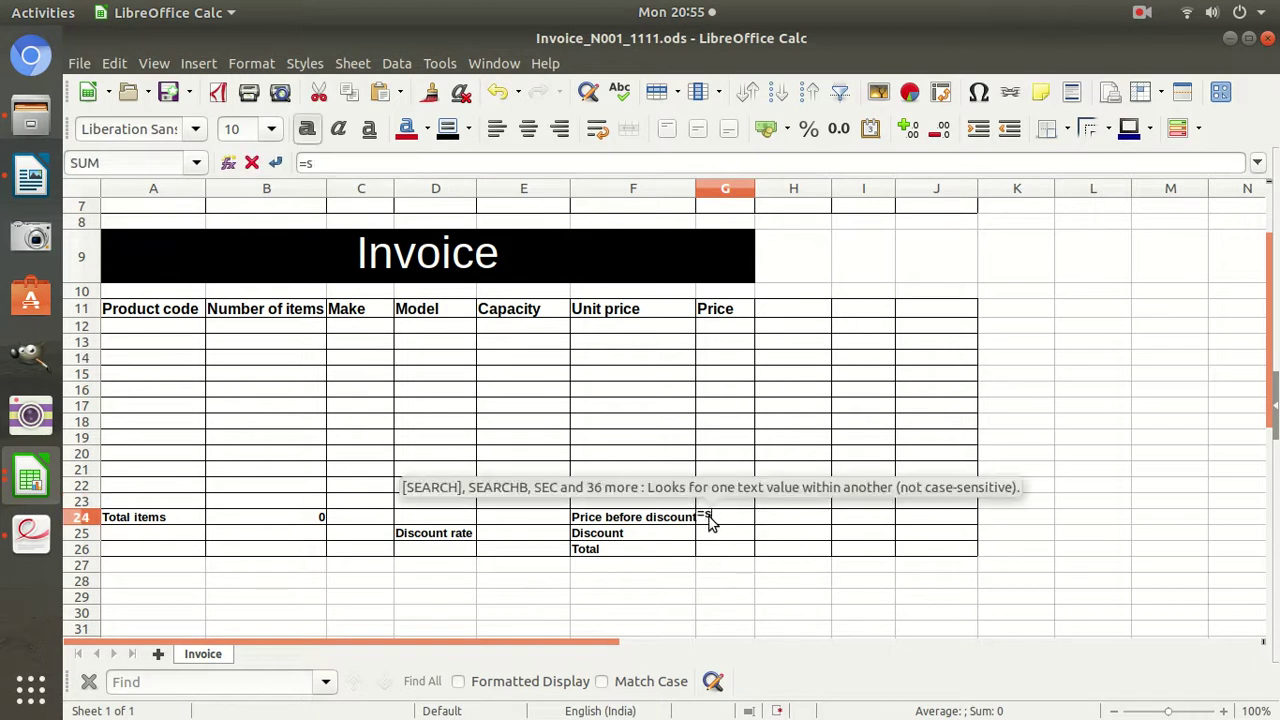
pyautogui.write('um(')
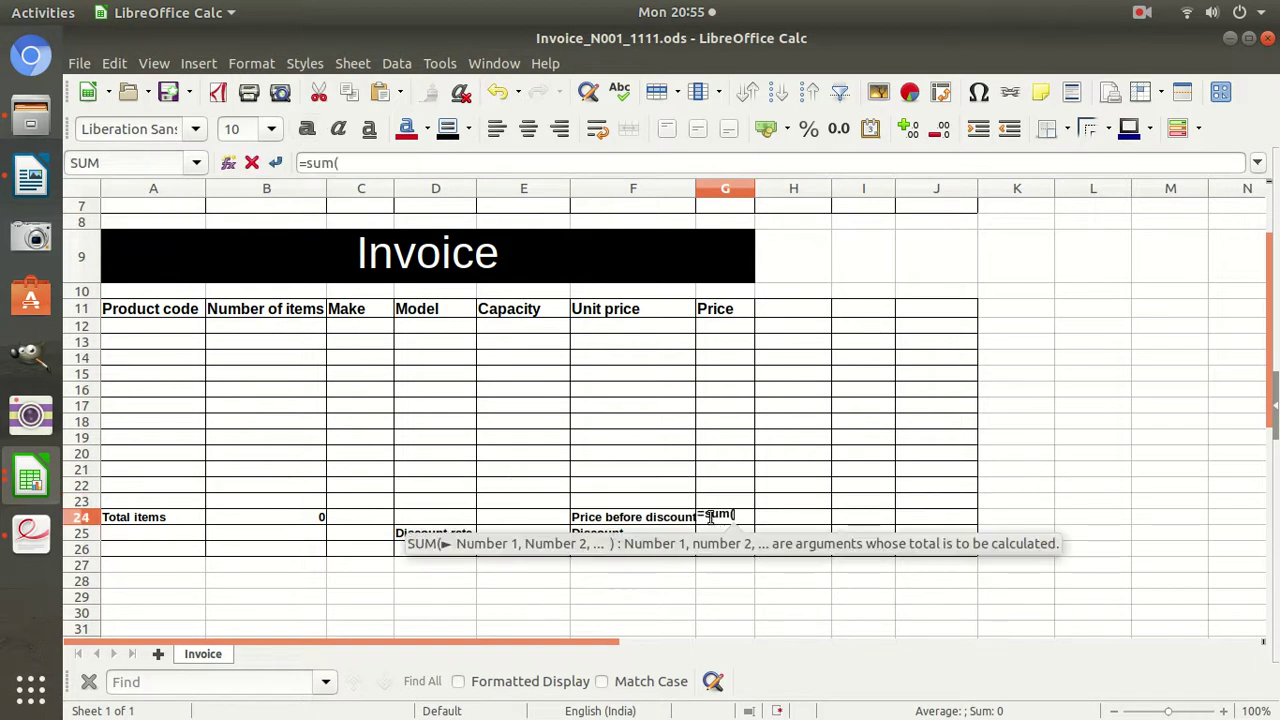
pyautogui.moveTo(734, 326); pyautogui.dragTo(736, 518)
pyautogui.press('Return')
pyautogui.click(30, 532)
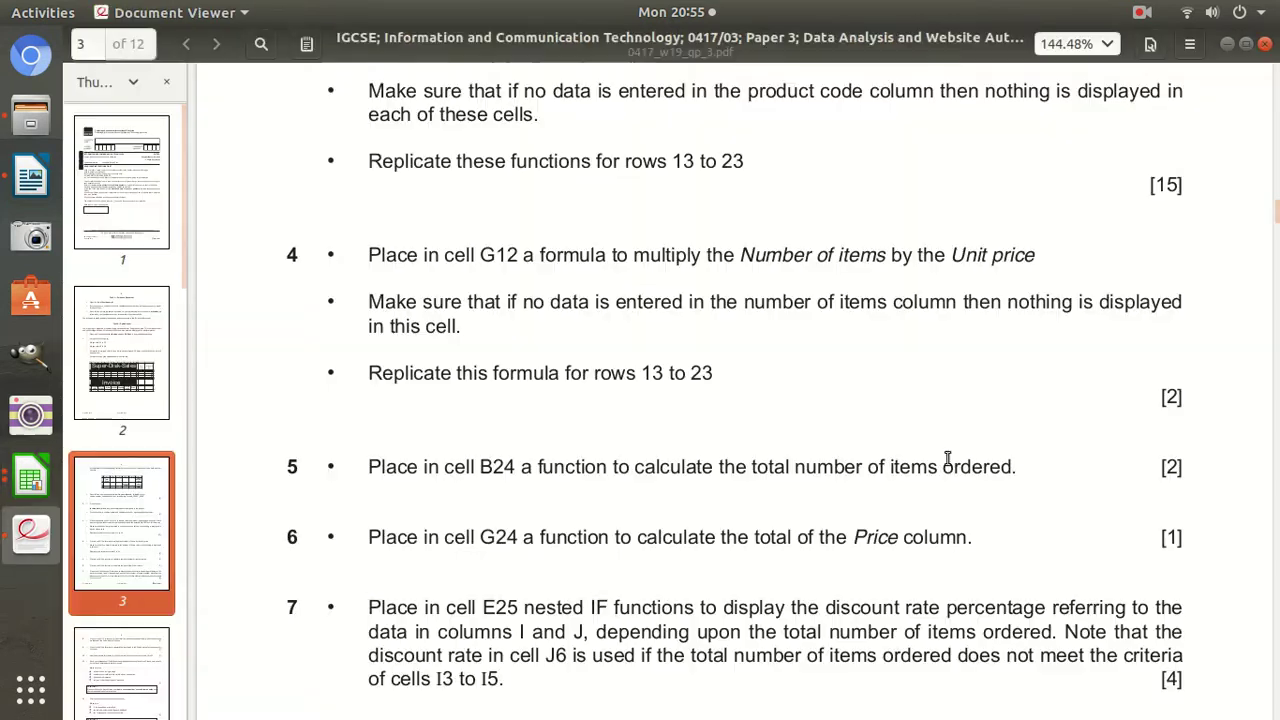
pyautogui.scroll(-3, 1192, 556)
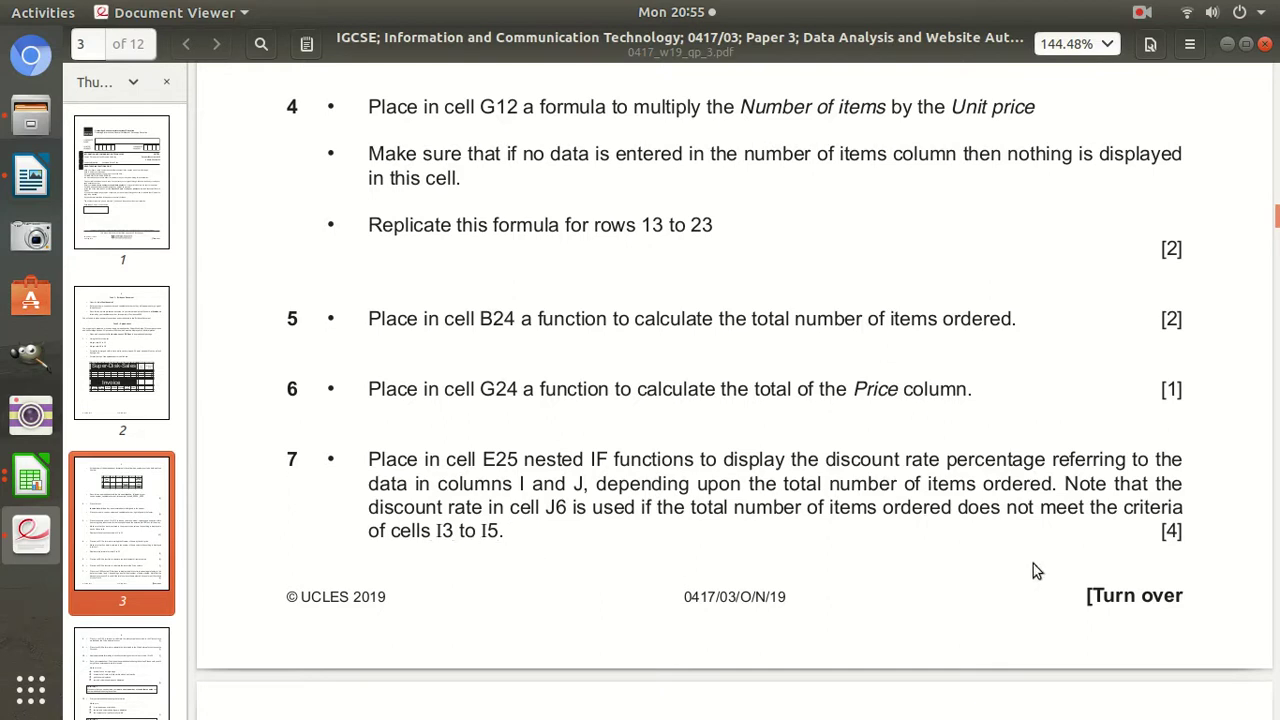
pyautogui.moveTo(1180, 537); pyautogui.dragTo(1093, 540)
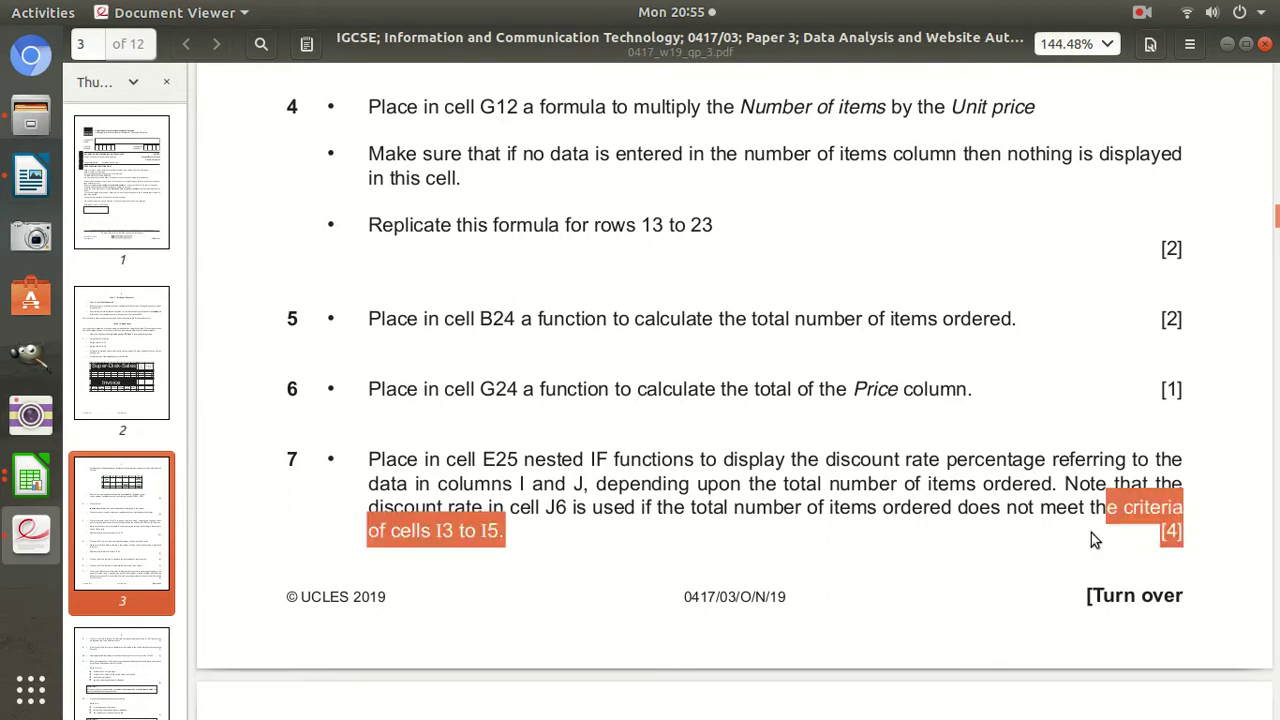
pyautogui.click(30, 500)
# Return to the Invoice sheet and check the total items formula in B24.
pyautogui.click(204, 385)
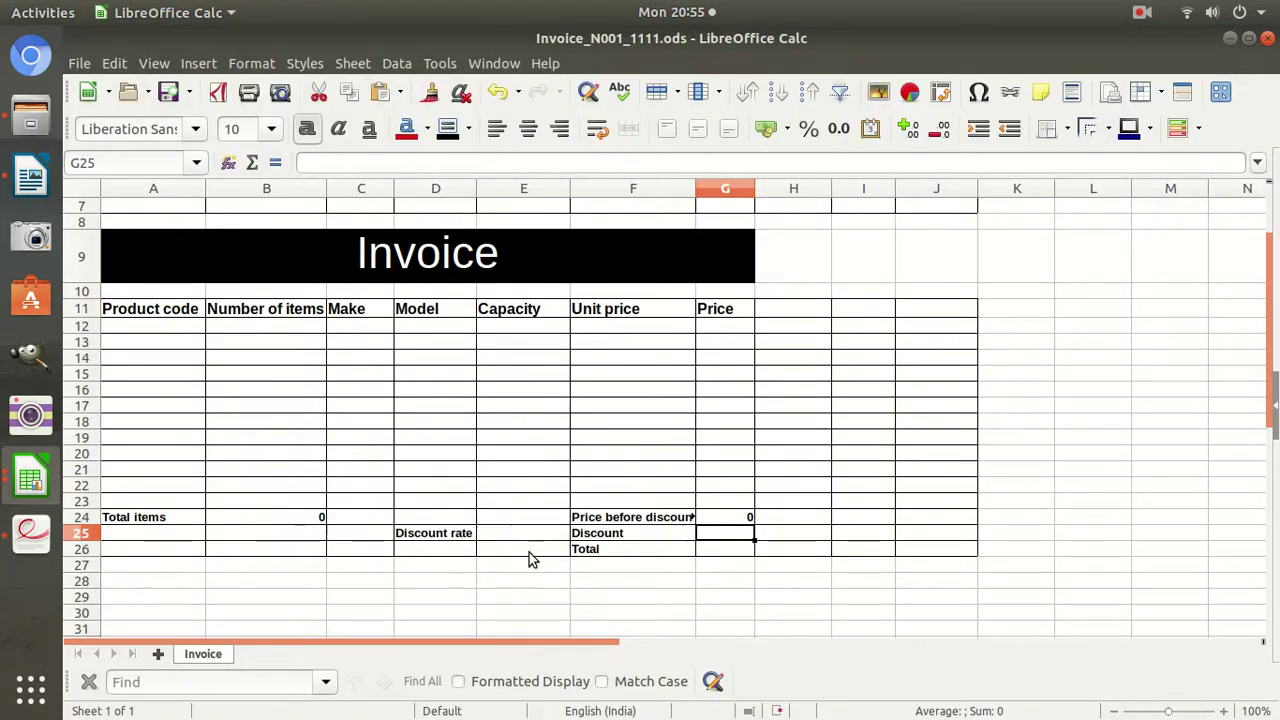
pyautogui.scroll(2, 897, 558)
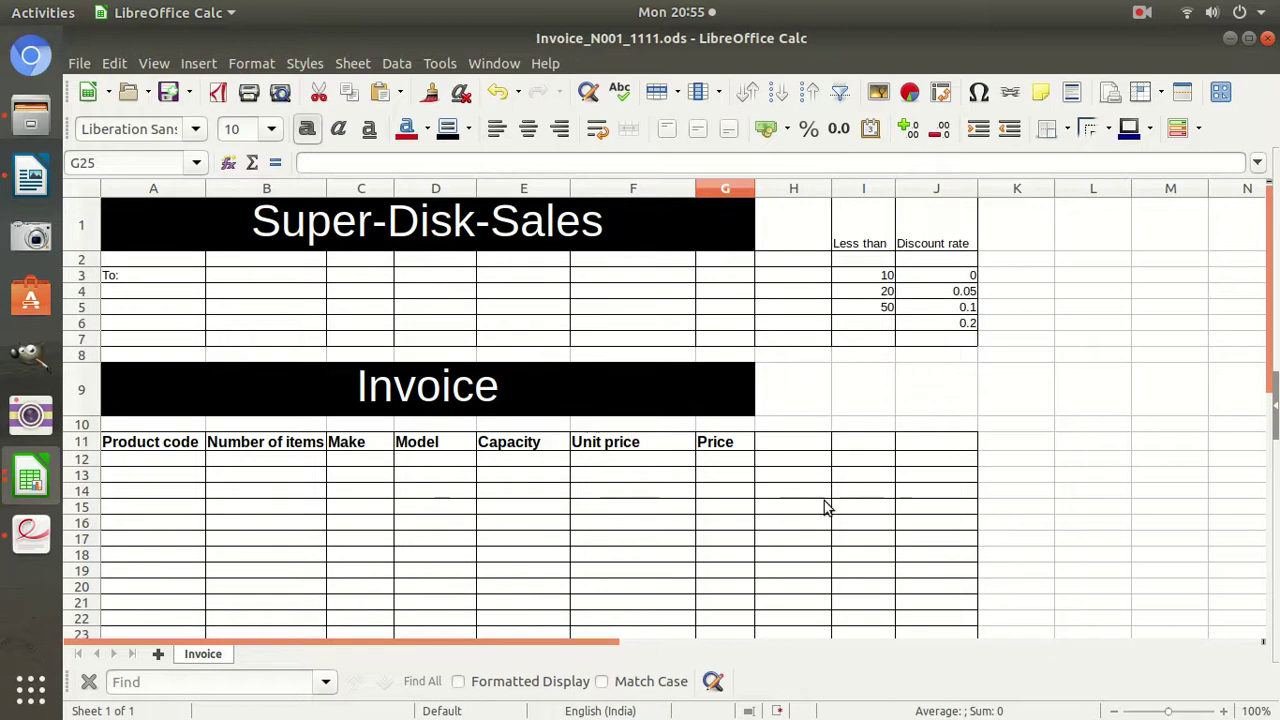
pyautogui.scroll(-2, 850, 500)
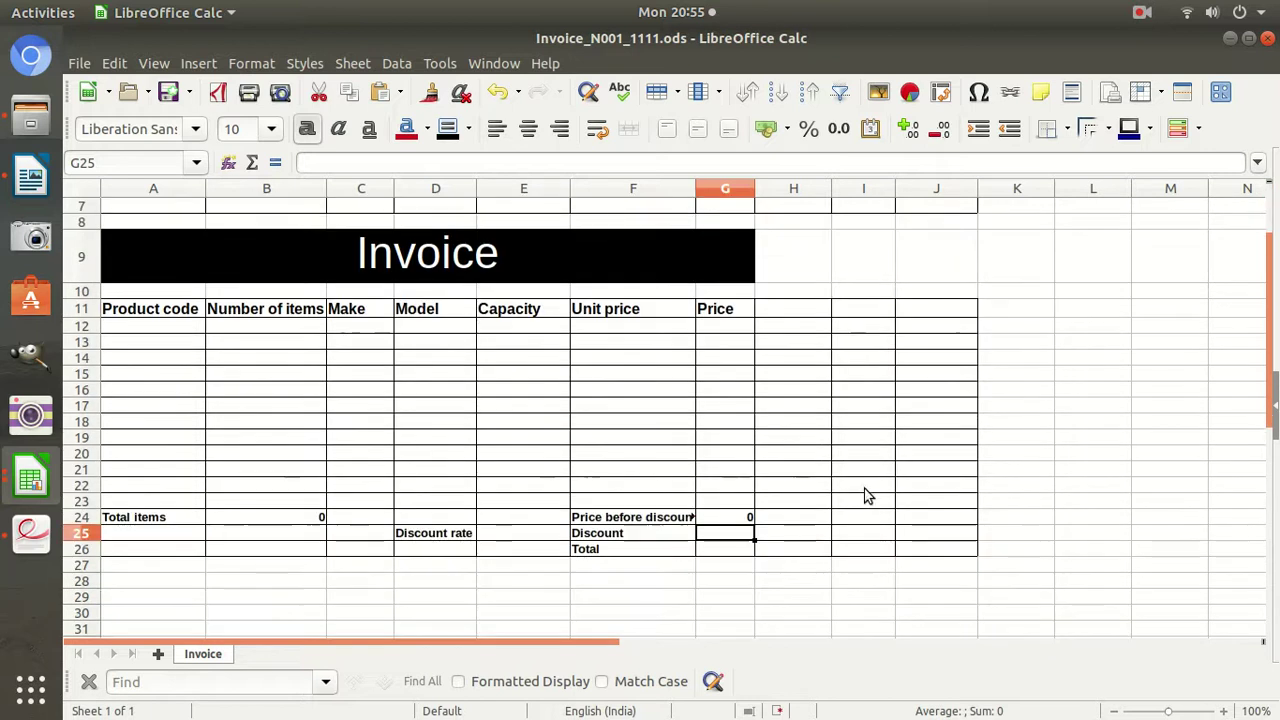
pyautogui.click(258, 328)
pyautogui.click(286, 516)
pyautogui.scroll(2, 472, 514)
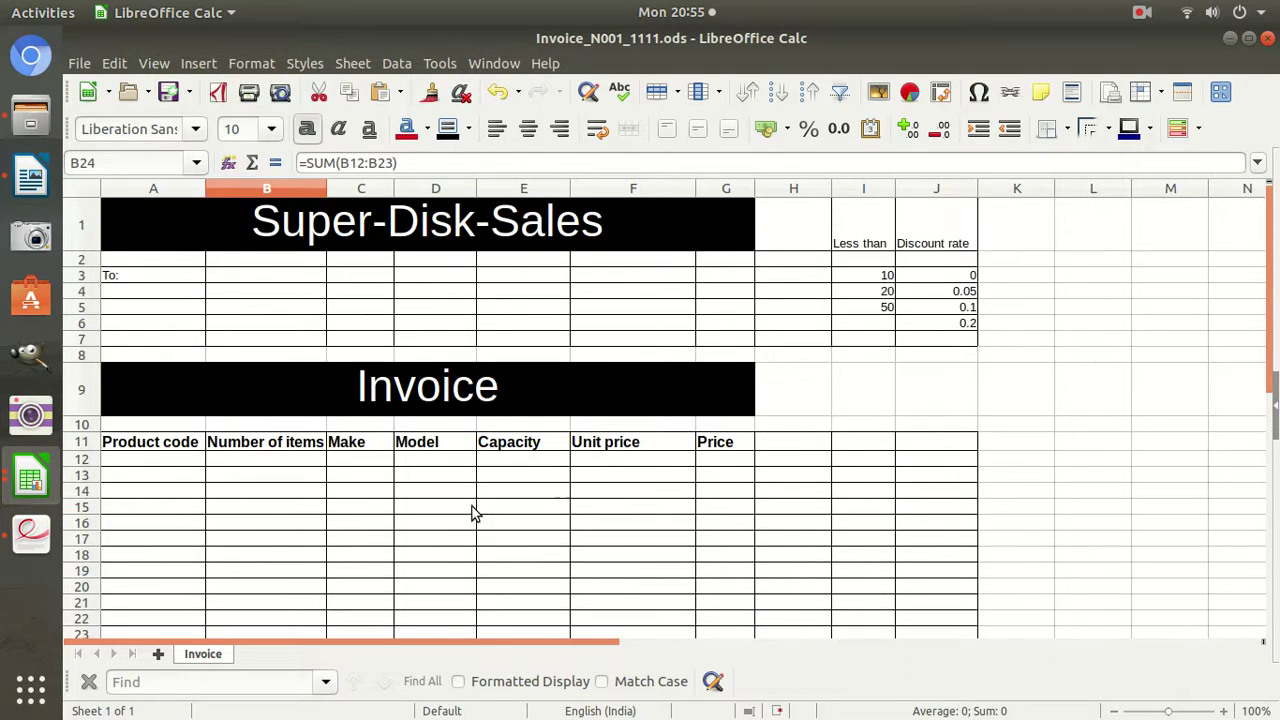
# Review the discount table: thresholds 10, 20, 50 map to rates 0, 0.05, 0.1, 0.2.
pyautogui.click(877, 280)
pyautogui.click(958, 279)
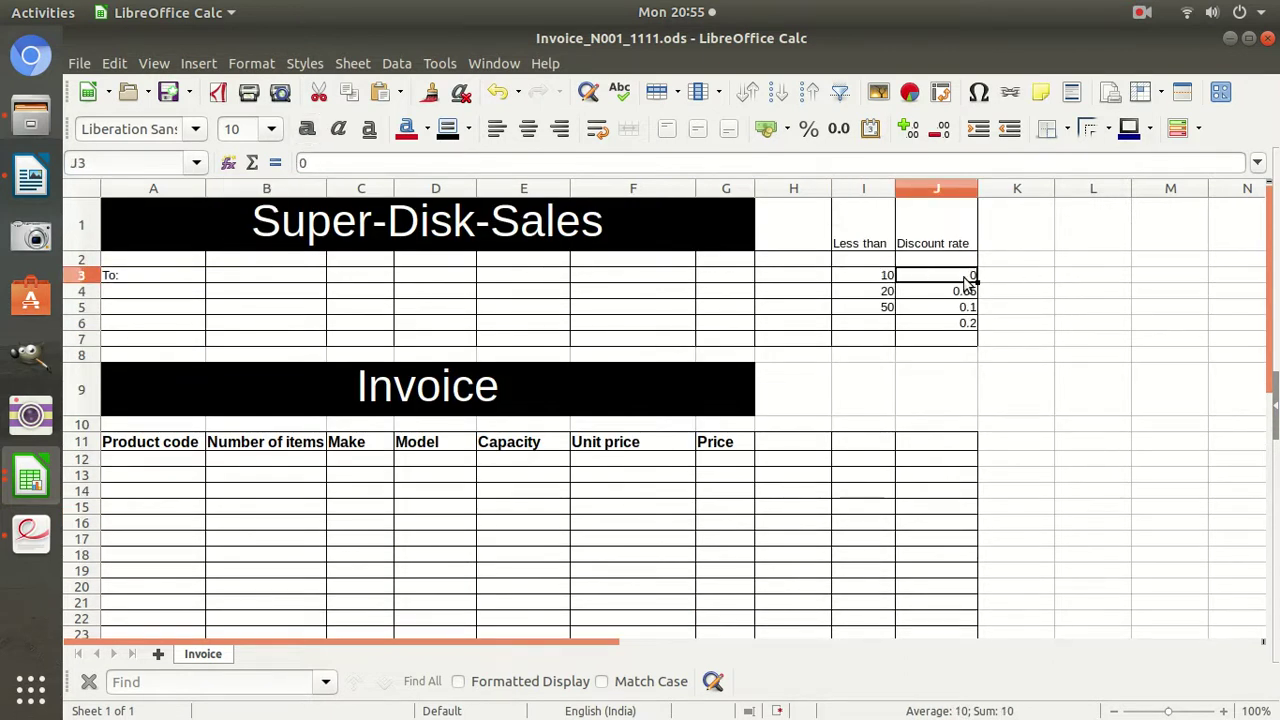
pyautogui.click(868, 297)
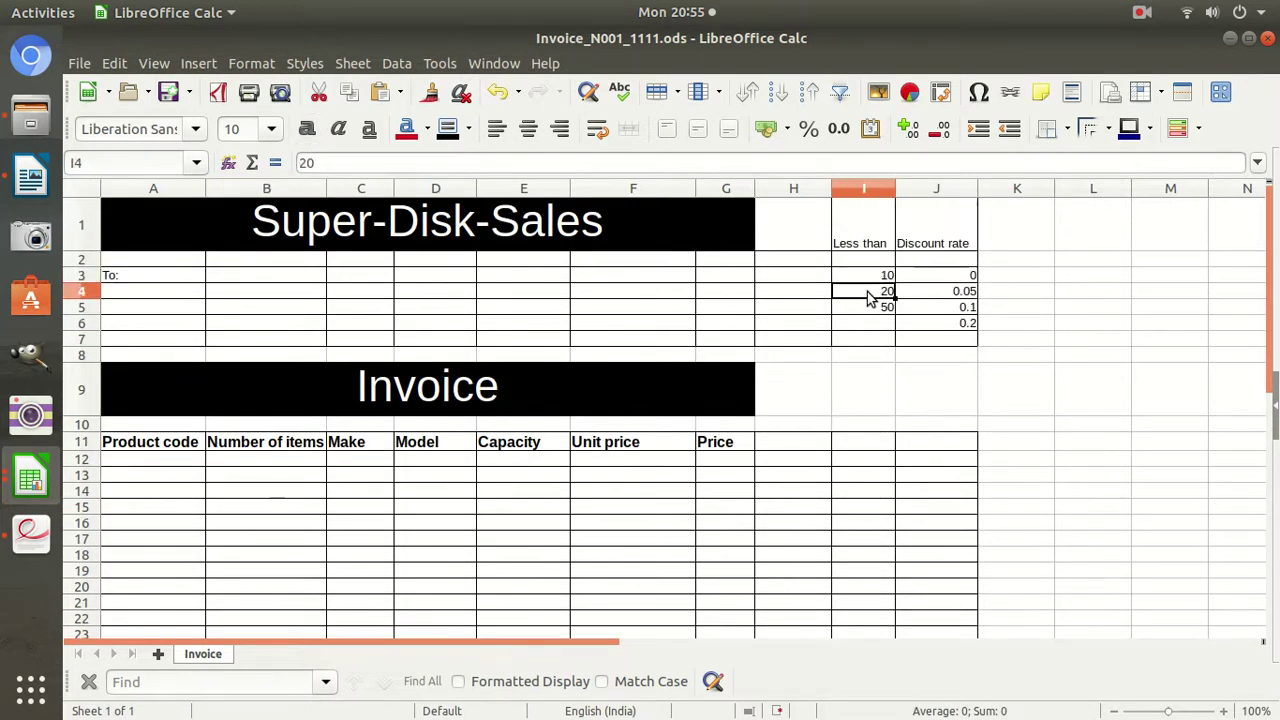
pyautogui.click(957, 296)
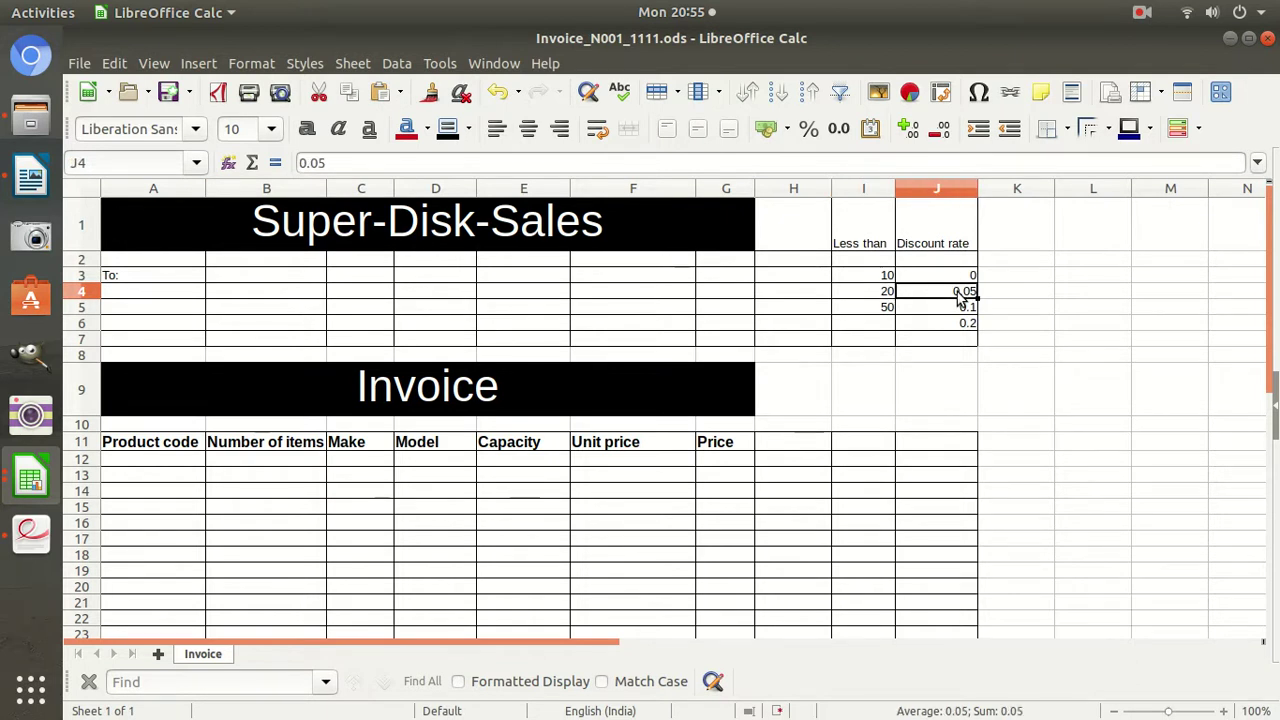
pyautogui.click(868, 310)
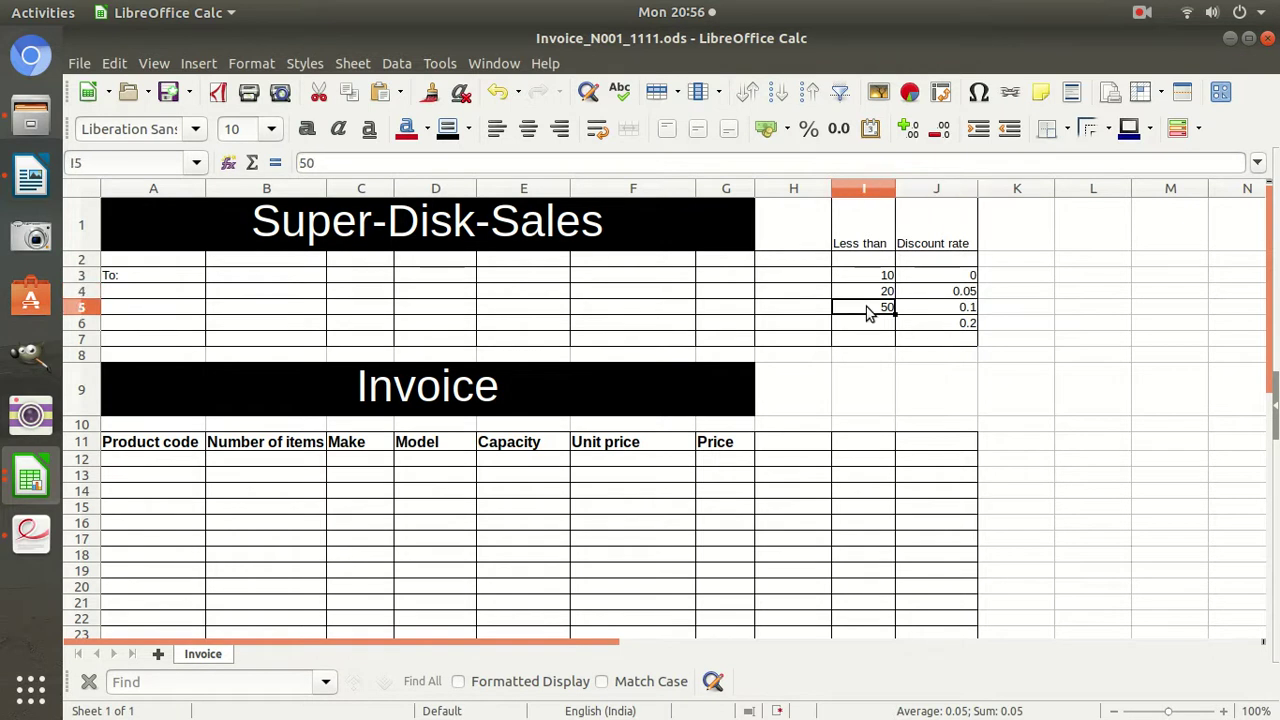
pyautogui.click(957, 310)
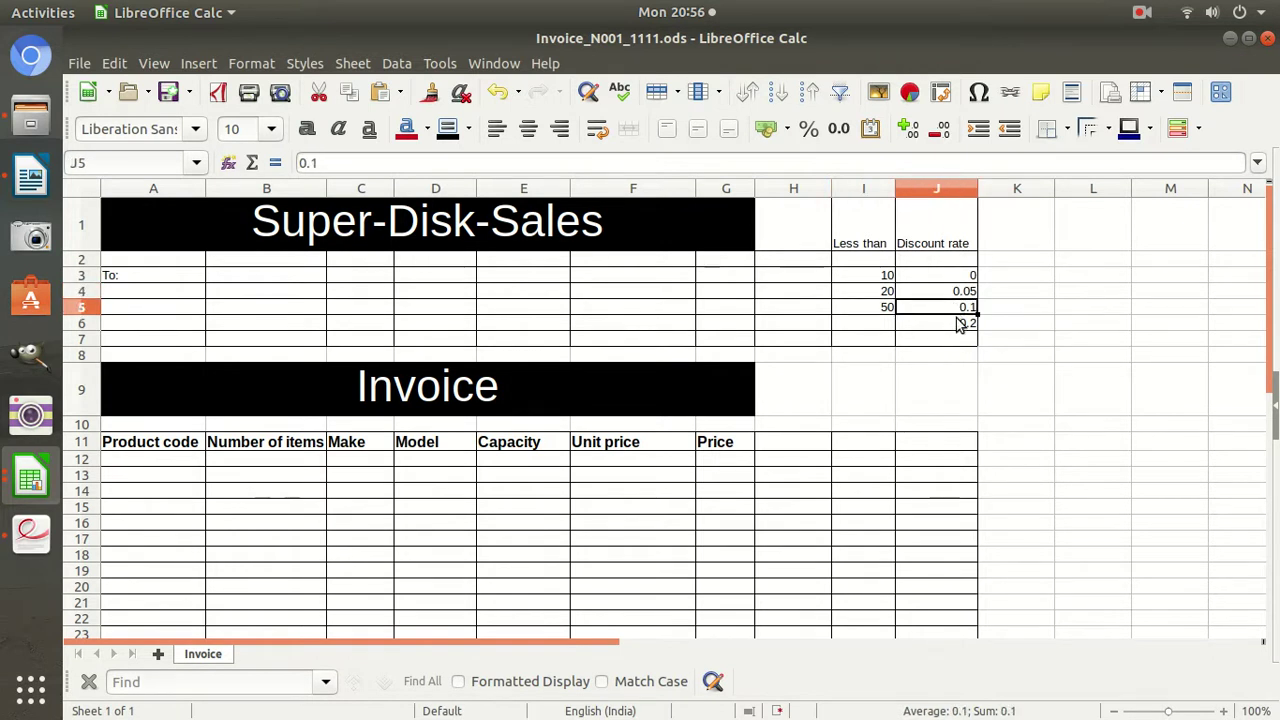
pyautogui.click(959, 323)
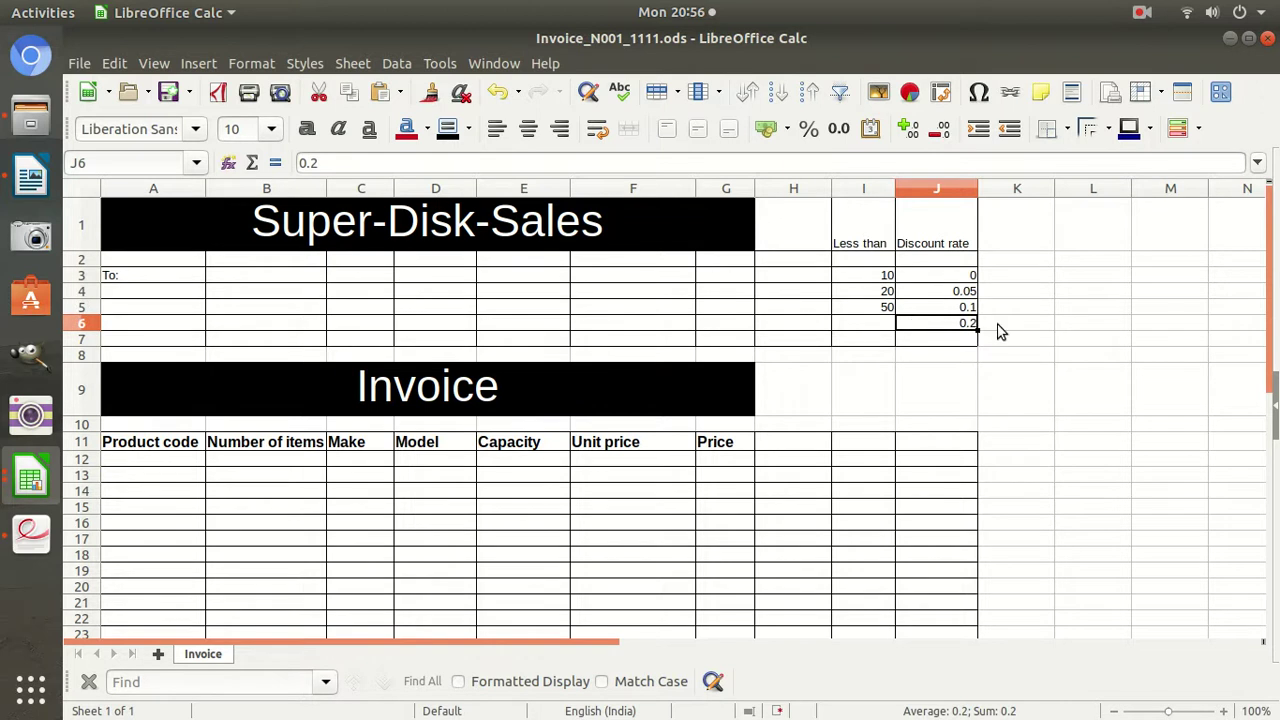
pyautogui.scroll(-3, 1005, 324)
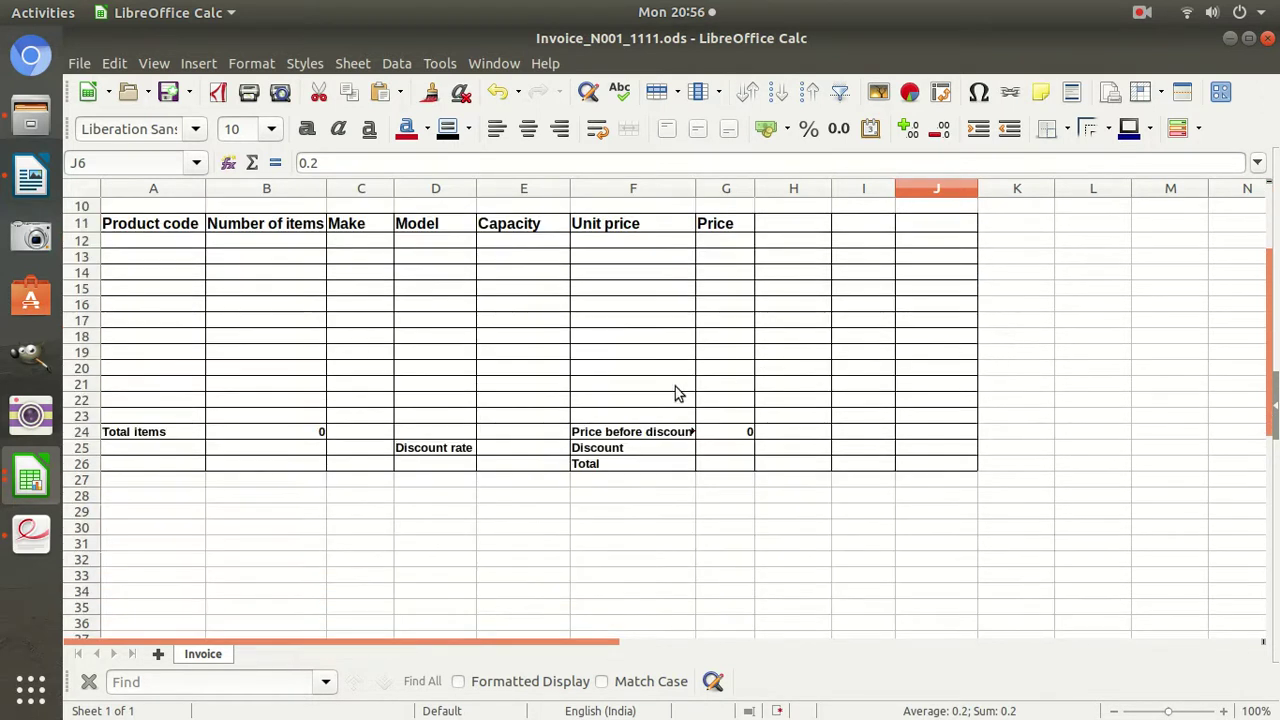
# Begin E25's discount-rate formula with =IF(B24<I3,J3 by clicking the referenced cells.
pyautogui.click(516, 454)
pyautogui.write('=')
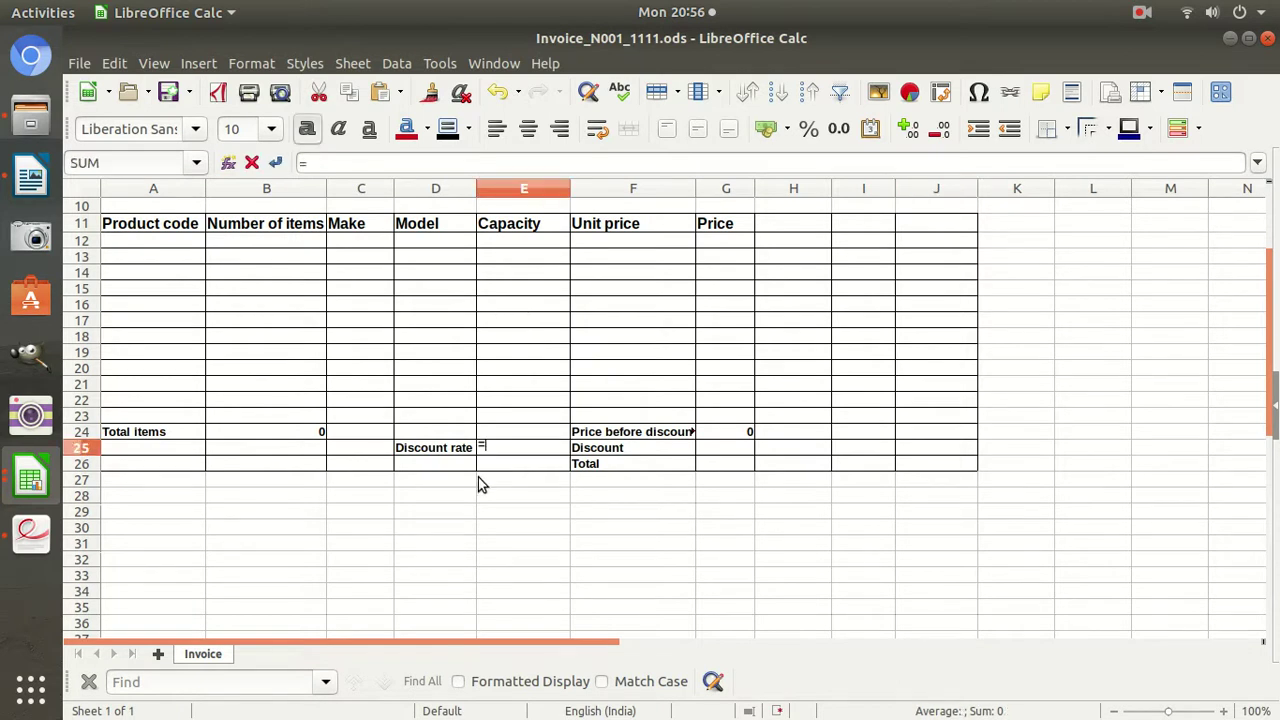
pyautogui.write('if(')
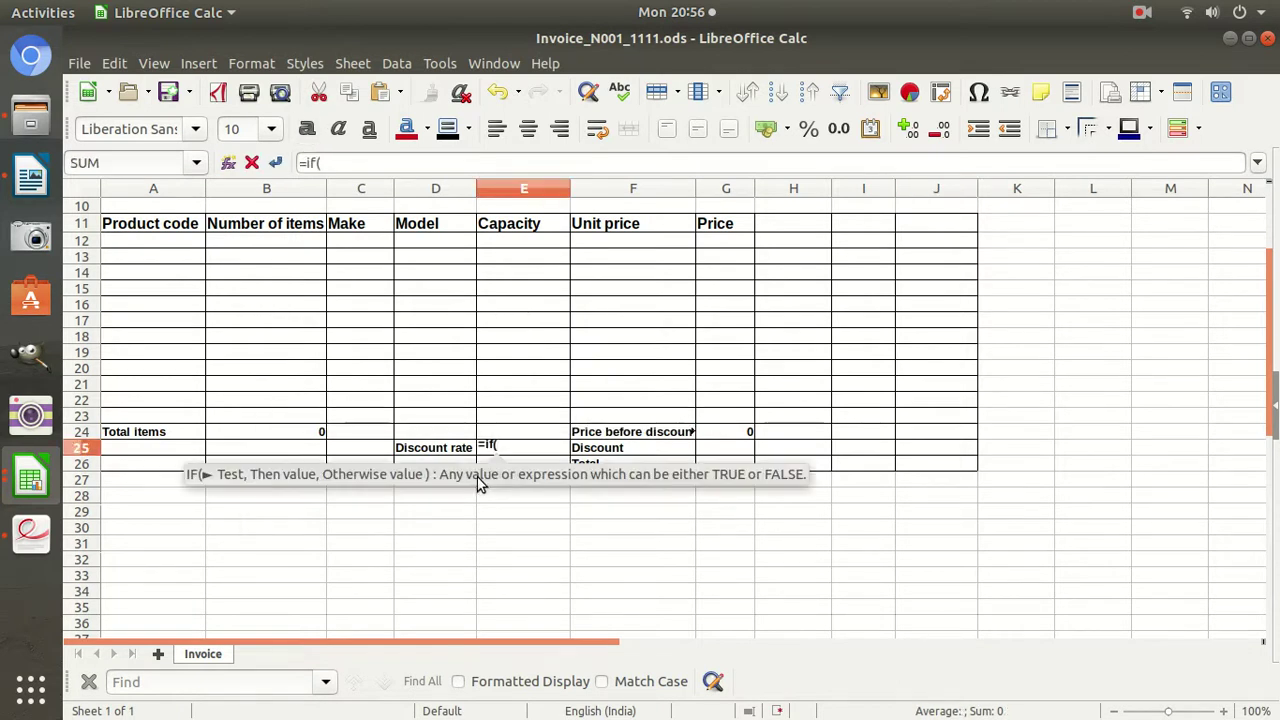
pyautogui.click(311, 432)
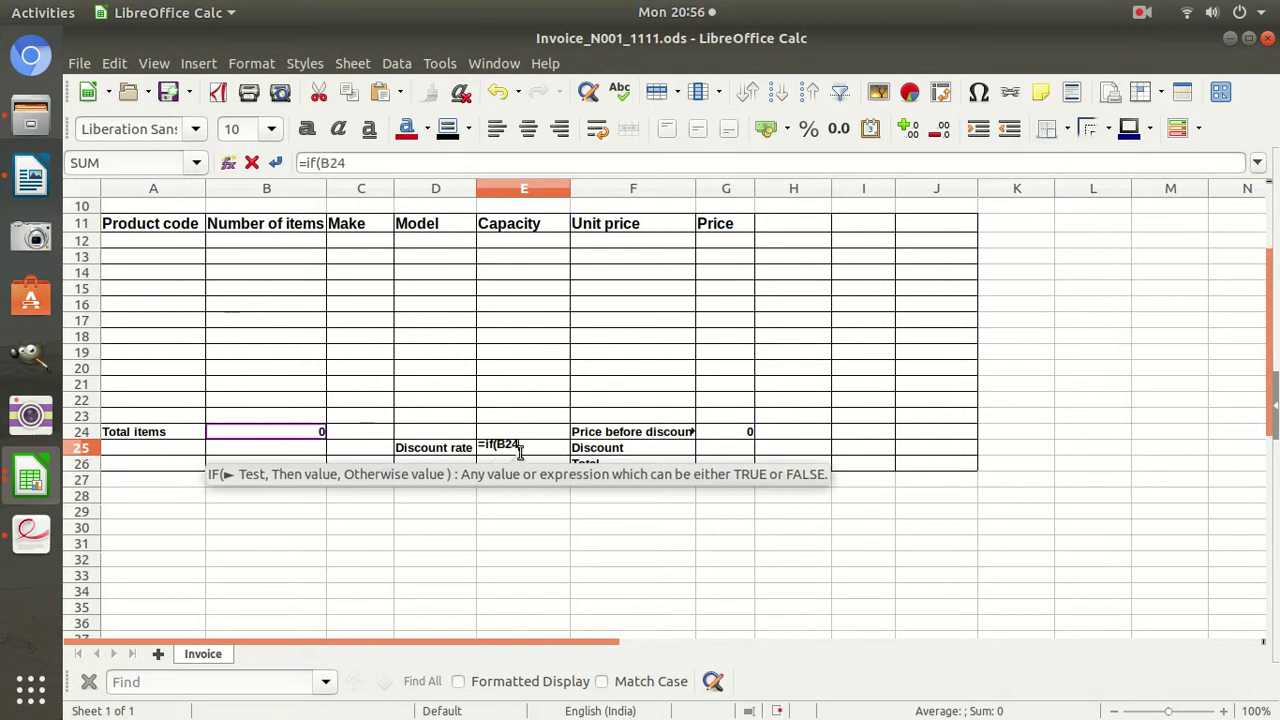
pyautogui.write('>')
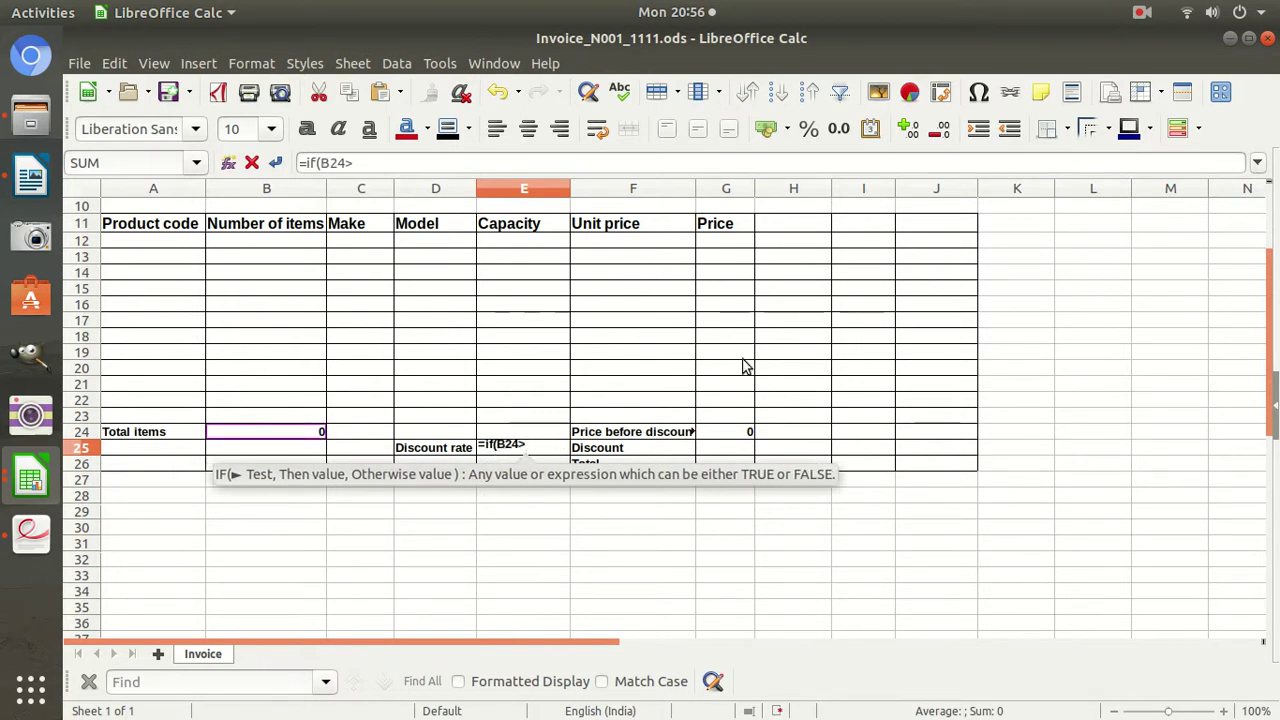
pyautogui.write('<')
pyautogui.scroll(3, 914, 356)
pyautogui.click(887, 276)
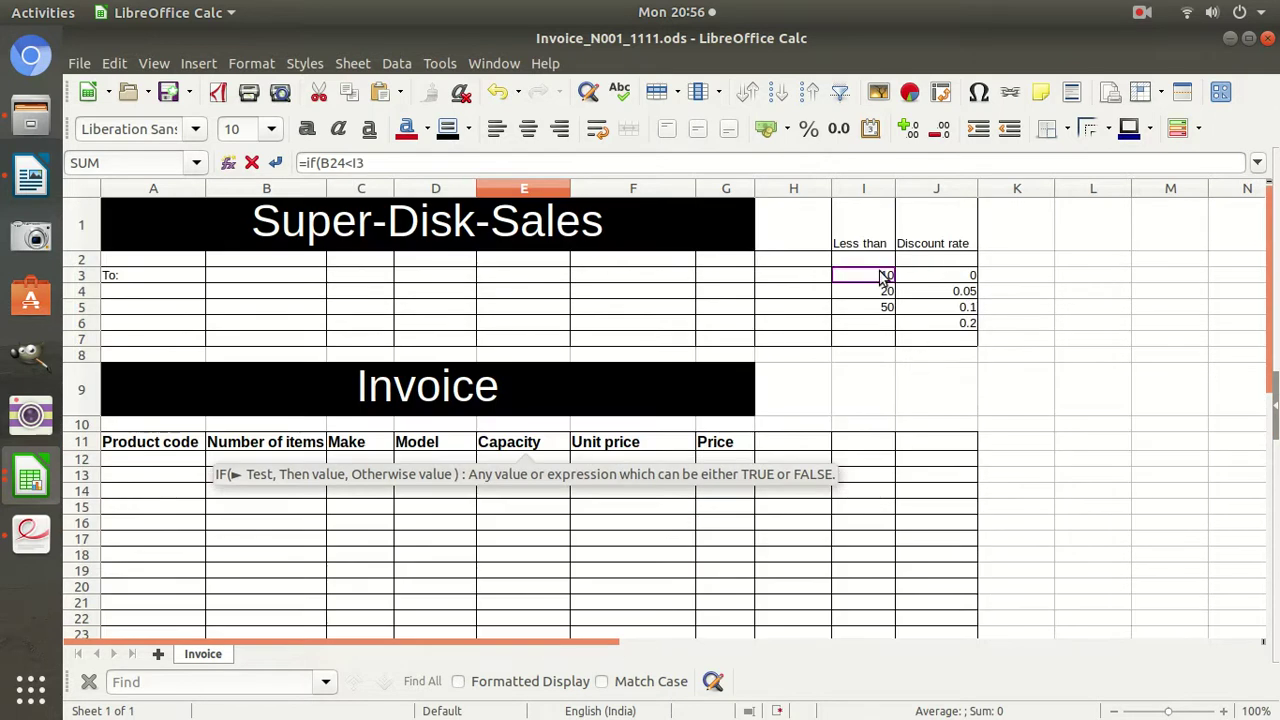
pyautogui.scroll(-3, 880, 300)
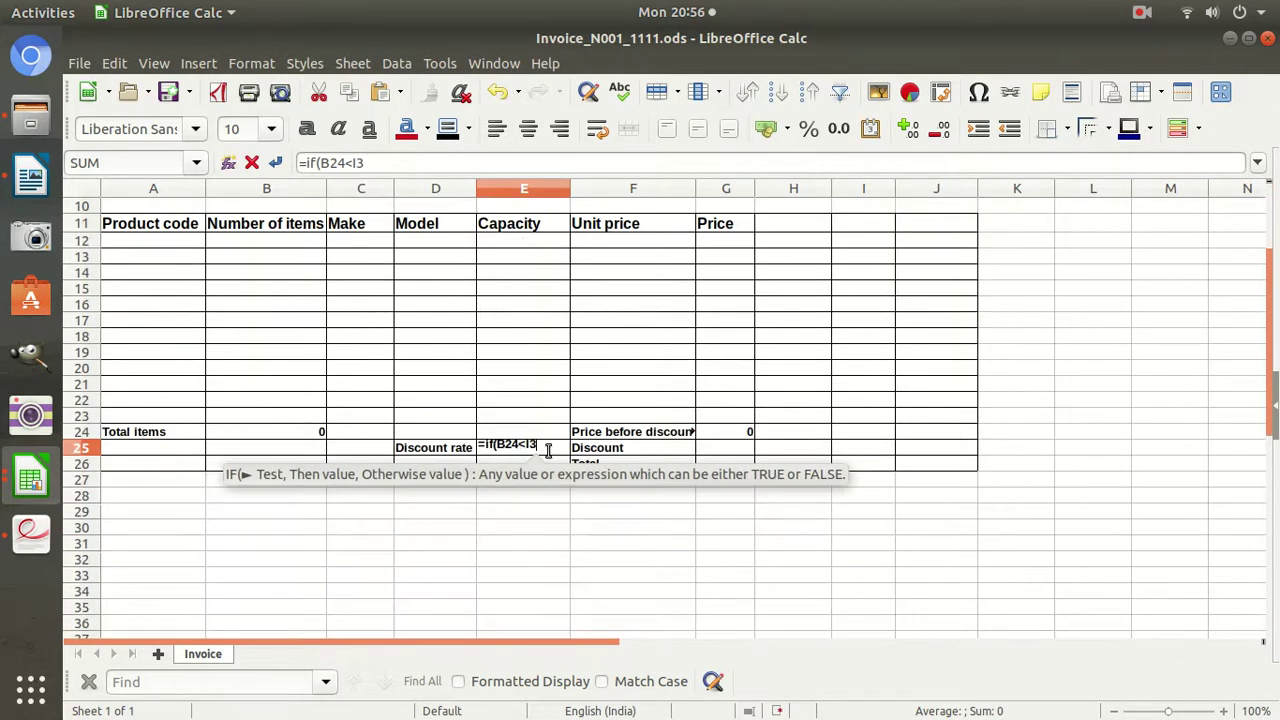
pyautogui.write(',')
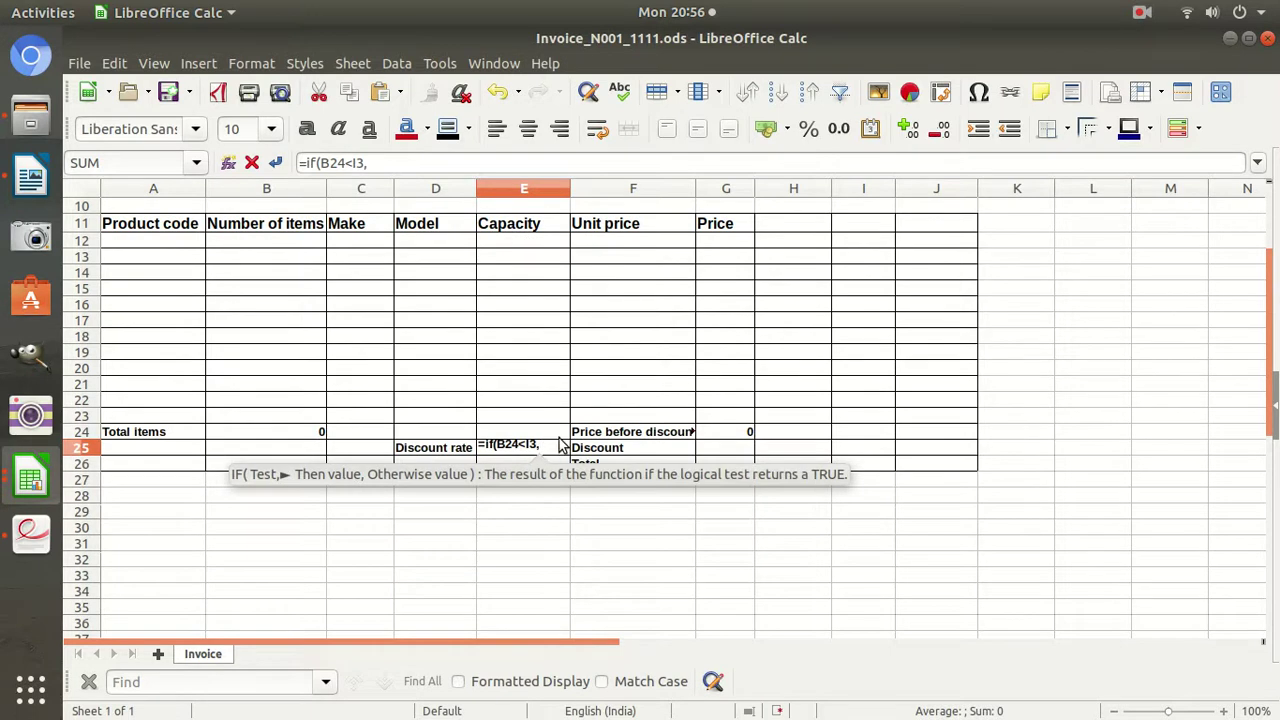
pyautogui.scroll(3, 757, 337)
pyautogui.click(960, 274)
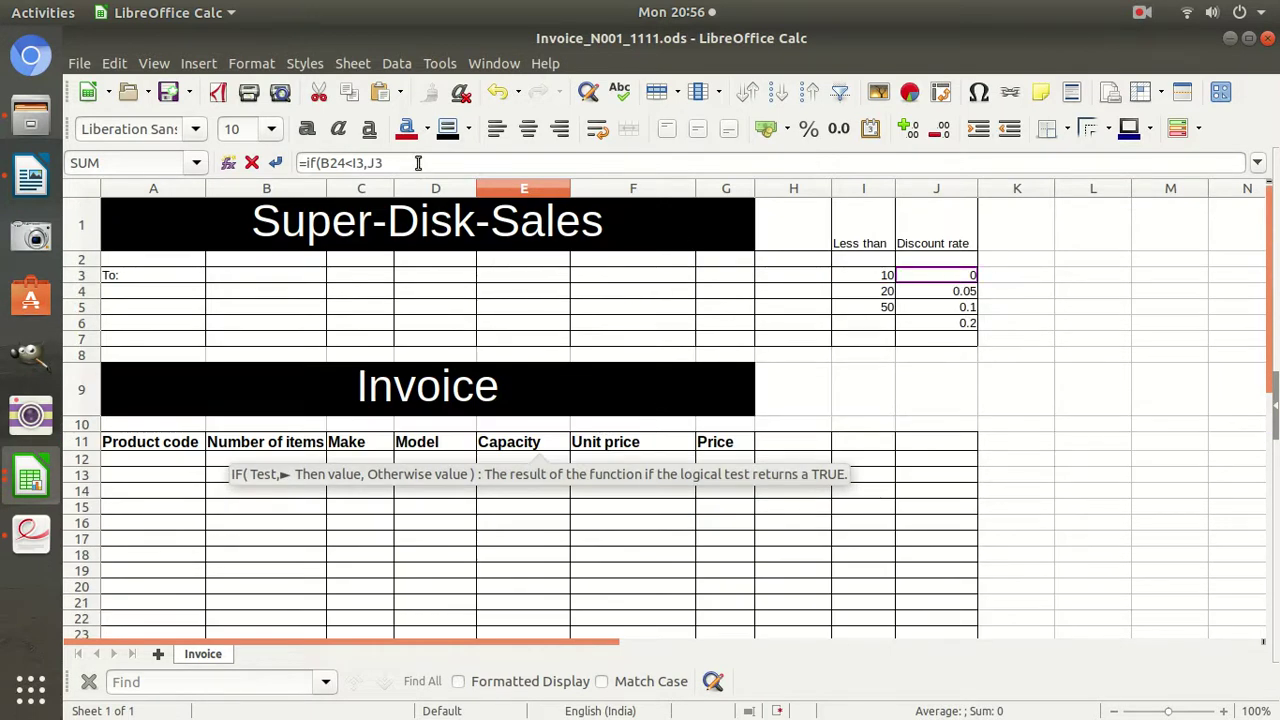
pyautogui.click(418, 162)
# Add the second nested test ,IF(B24<I4,J4 to the formula.
pyautogui.write(',')
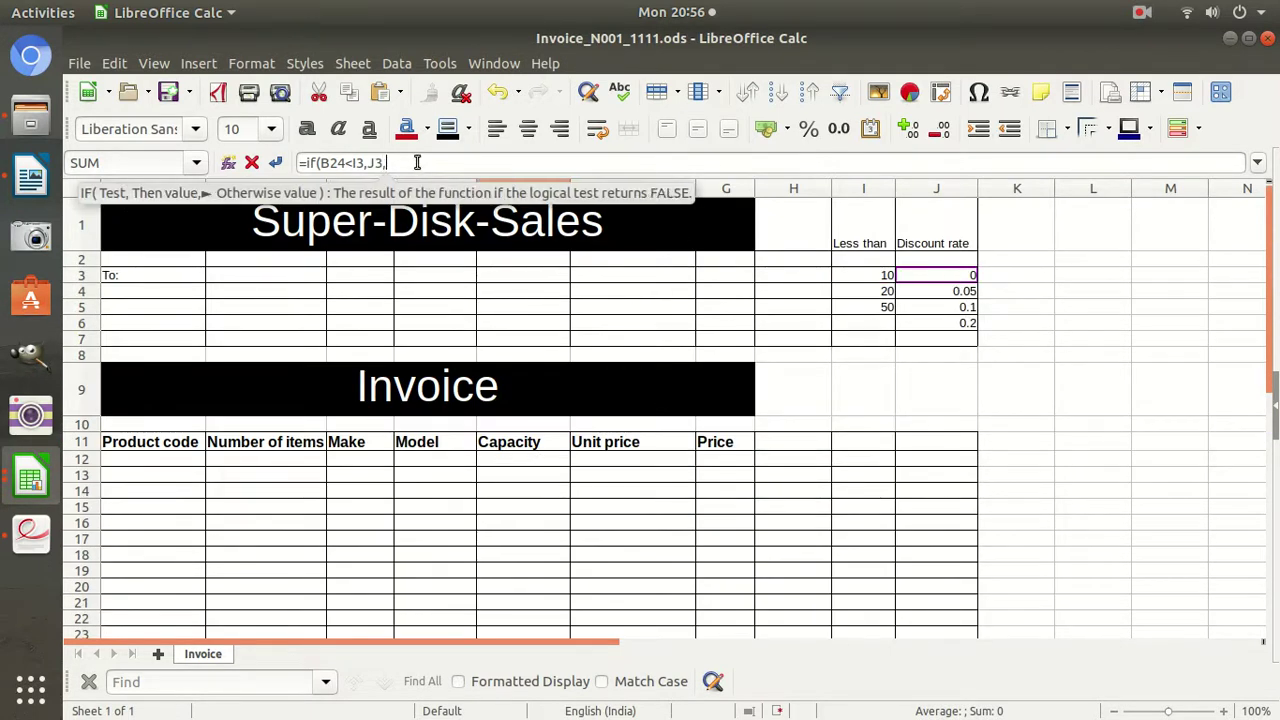
pyautogui.write('if(')
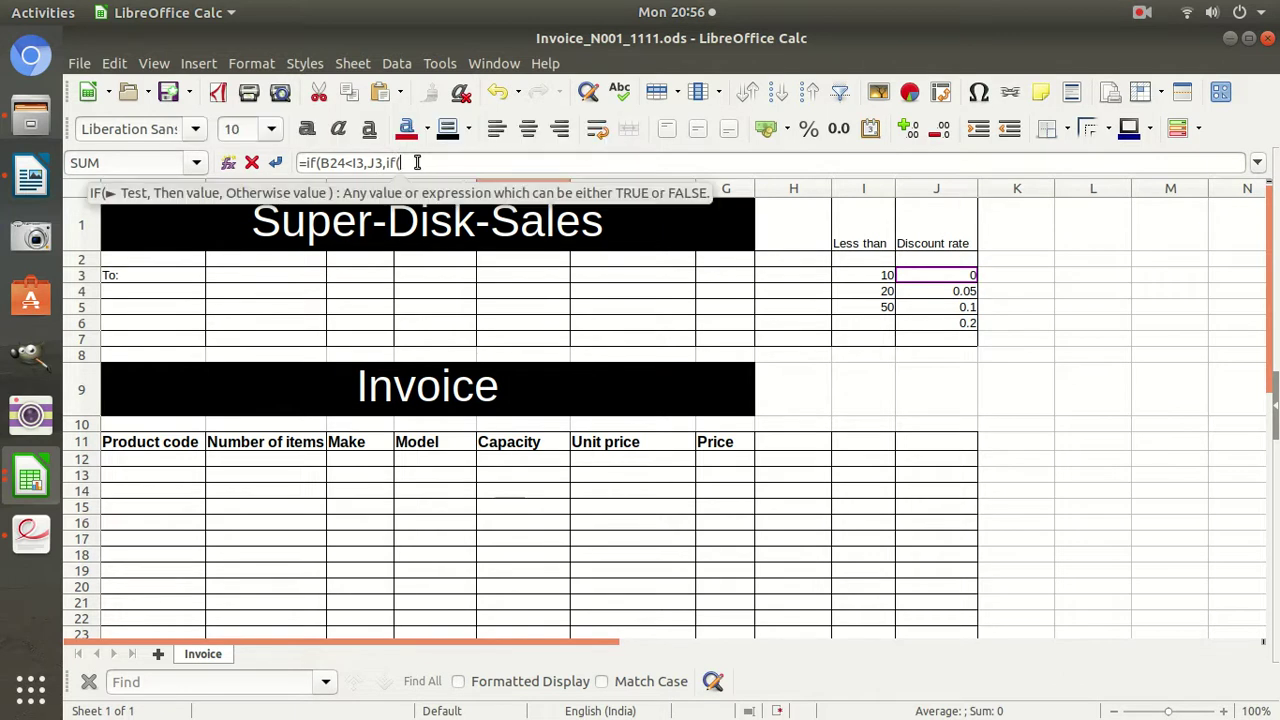
pyautogui.scroll(-3, 219, 482)
pyautogui.click(286, 435)
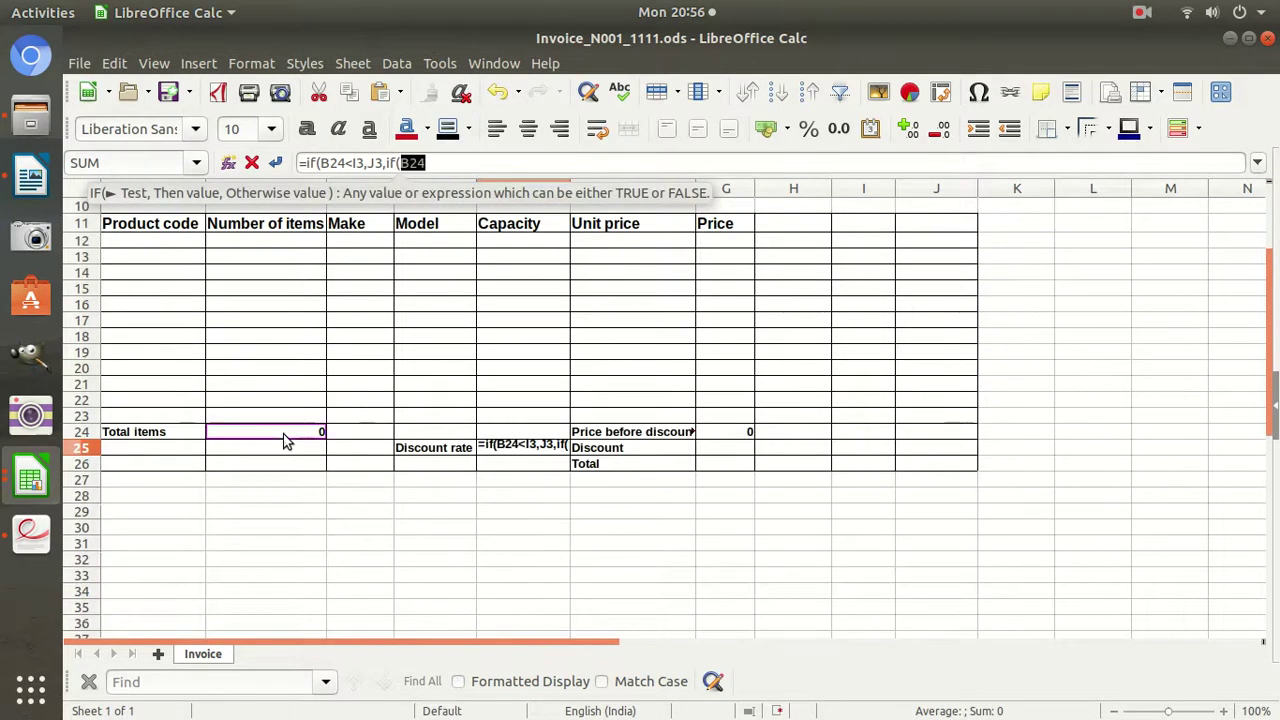
pyautogui.scroll(3, 343, 437)
pyautogui.click(443, 163)
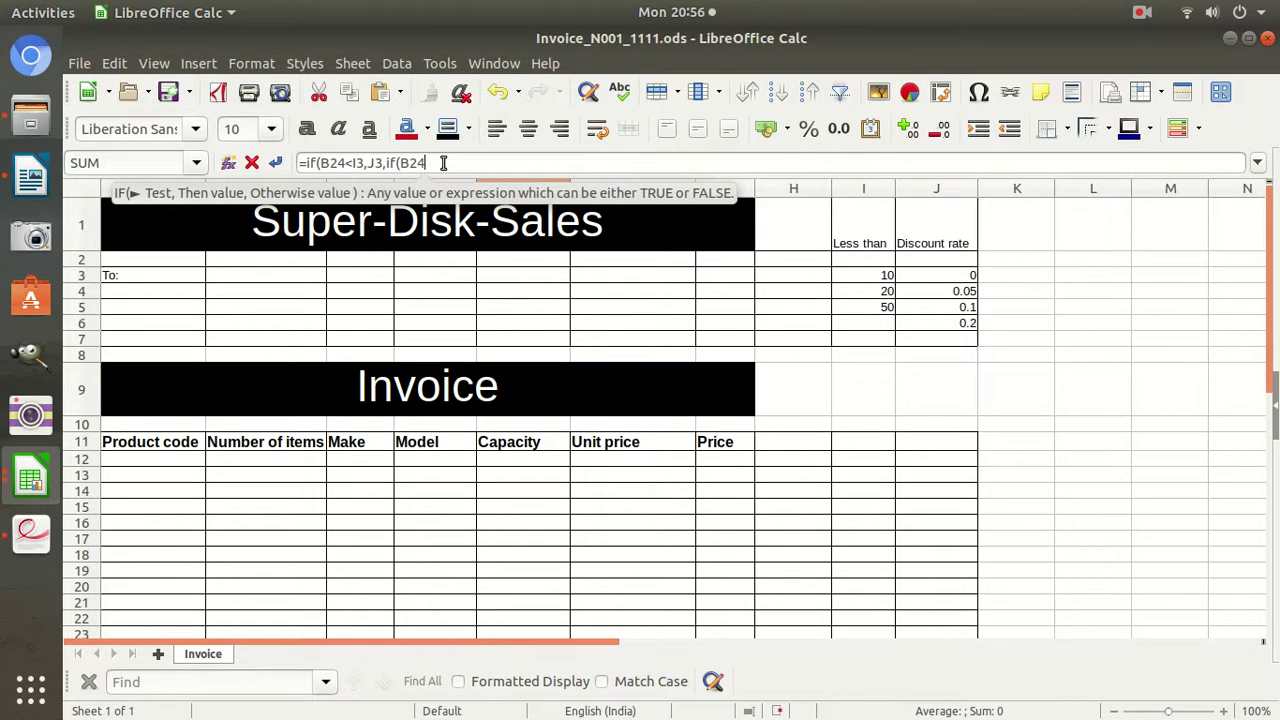
pyautogui.write('<')
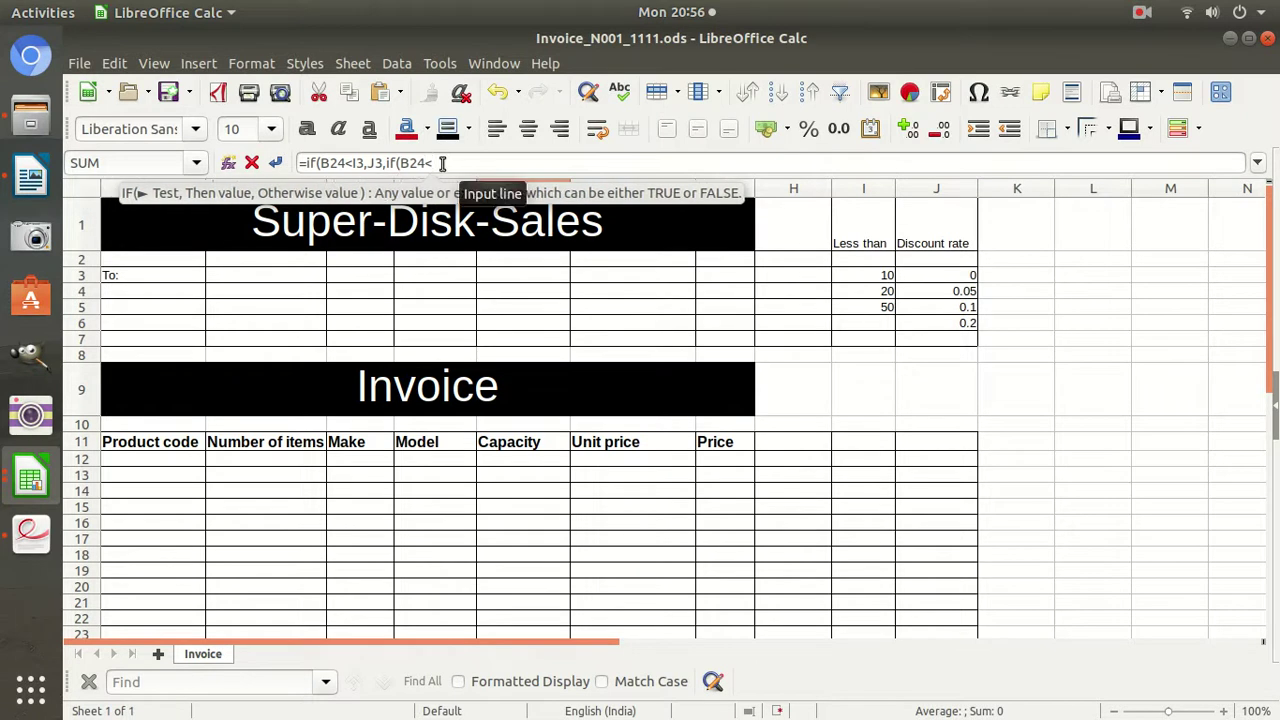
pyautogui.click(866, 291)
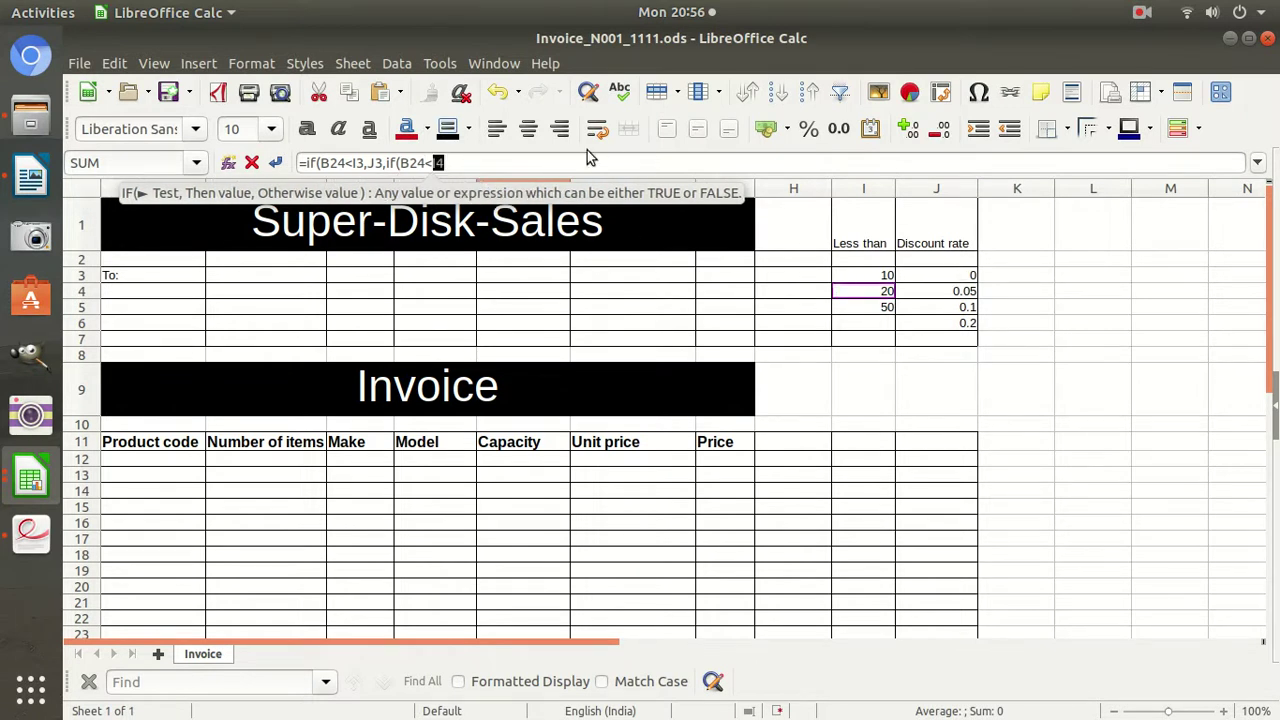
pyautogui.click(530, 163)
pyautogui.write(',')
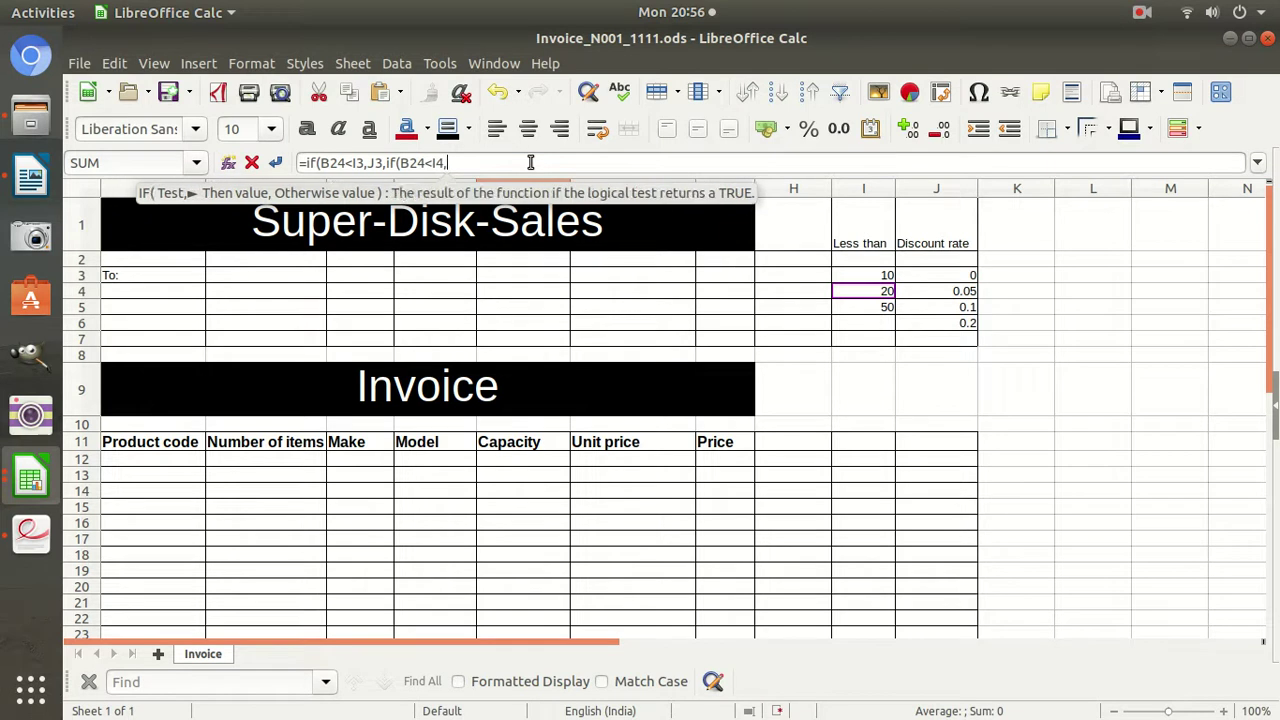
pyautogui.click(947, 291)
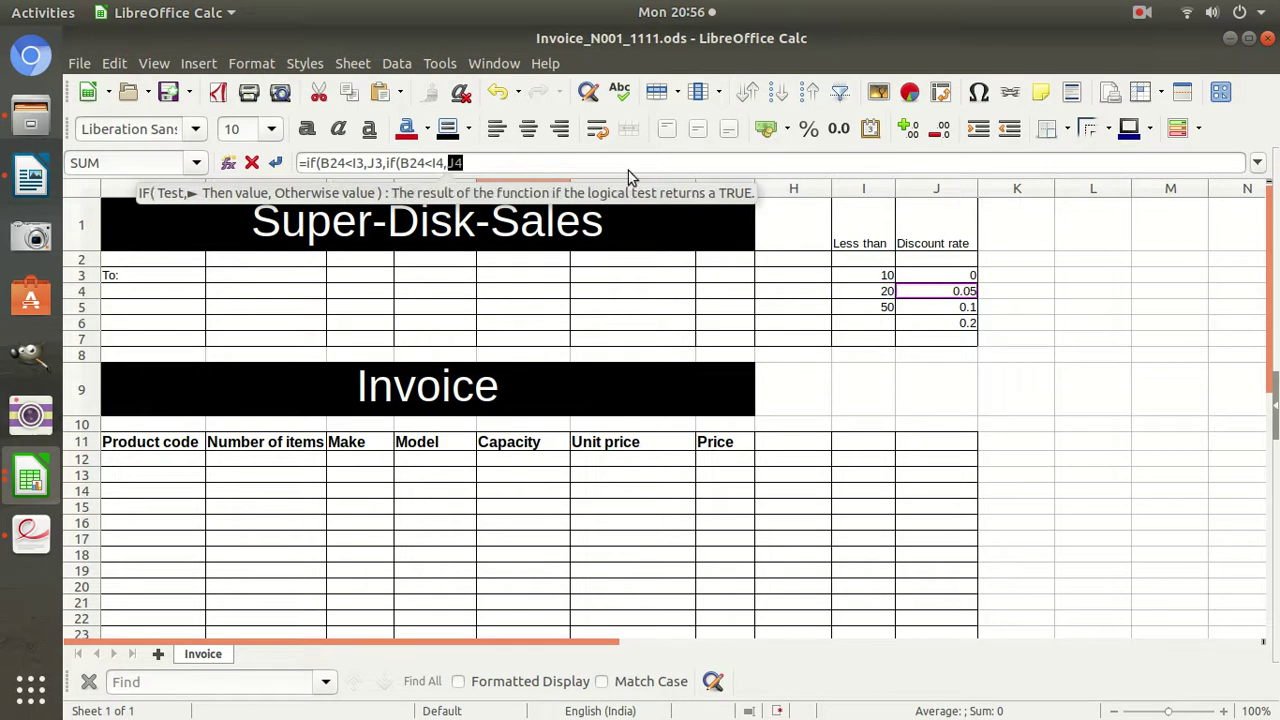
pyautogui.click(502, 162)
# Finish with ,IF(B24<I5,J5,J6))) and commit, so E25 shows 0.
pyautogui.write(',if(')
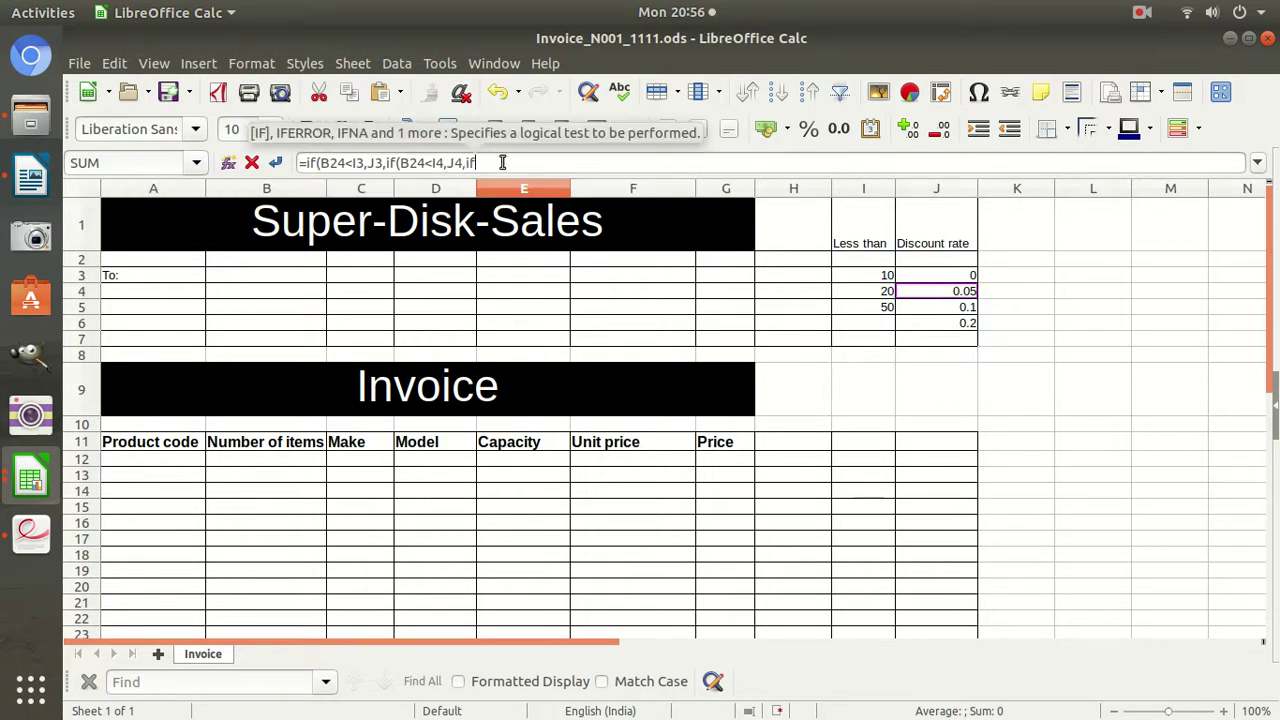
pyautogui.write('B')
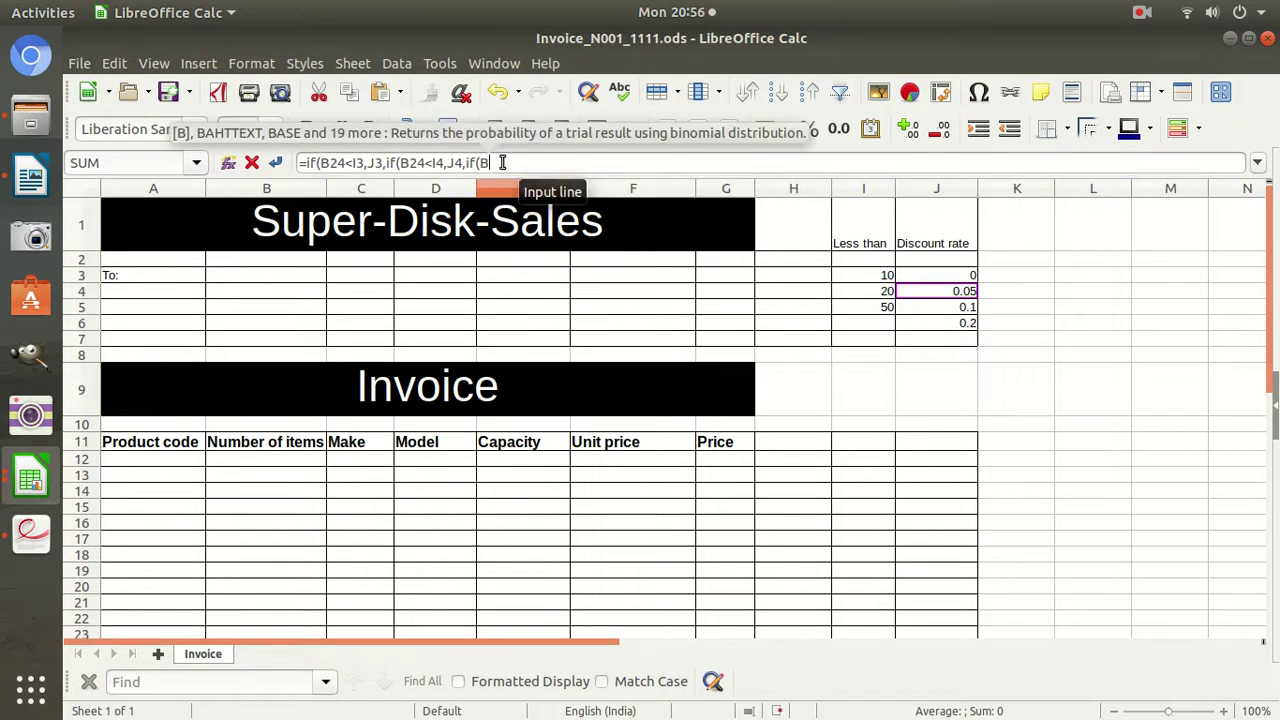
pyautogui.write('24<')
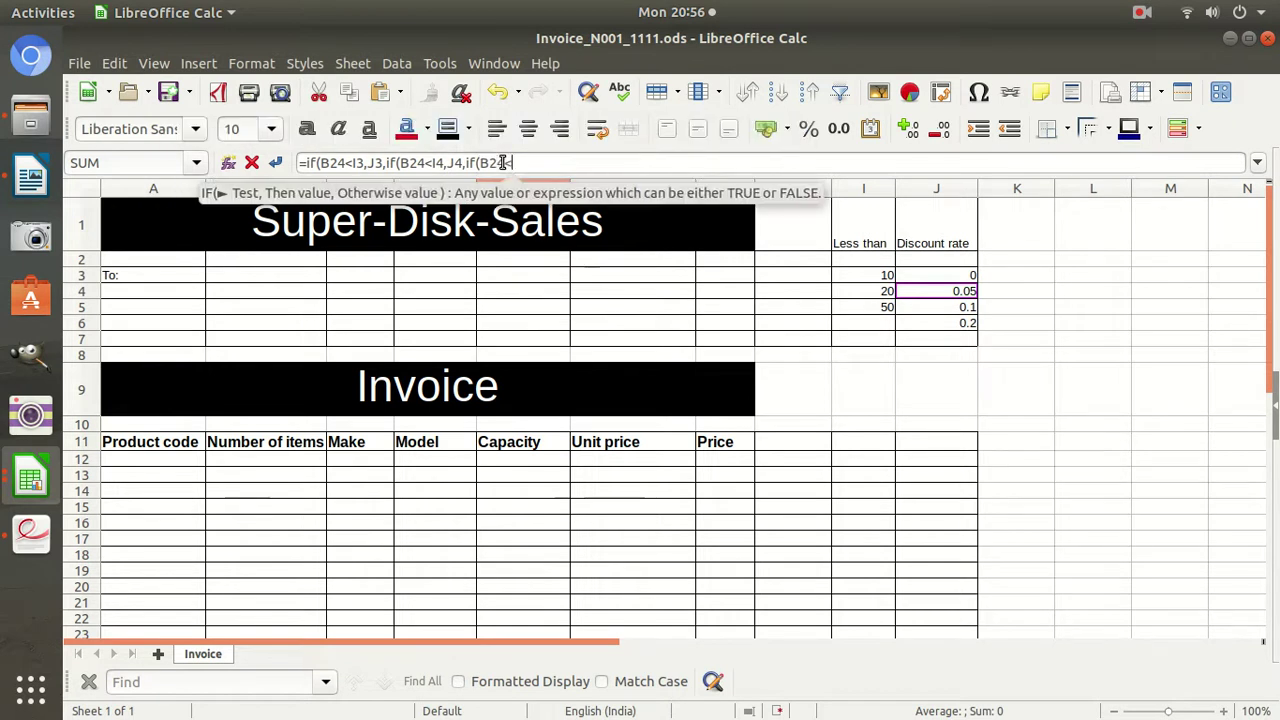
pyautogui.click(871, 307)
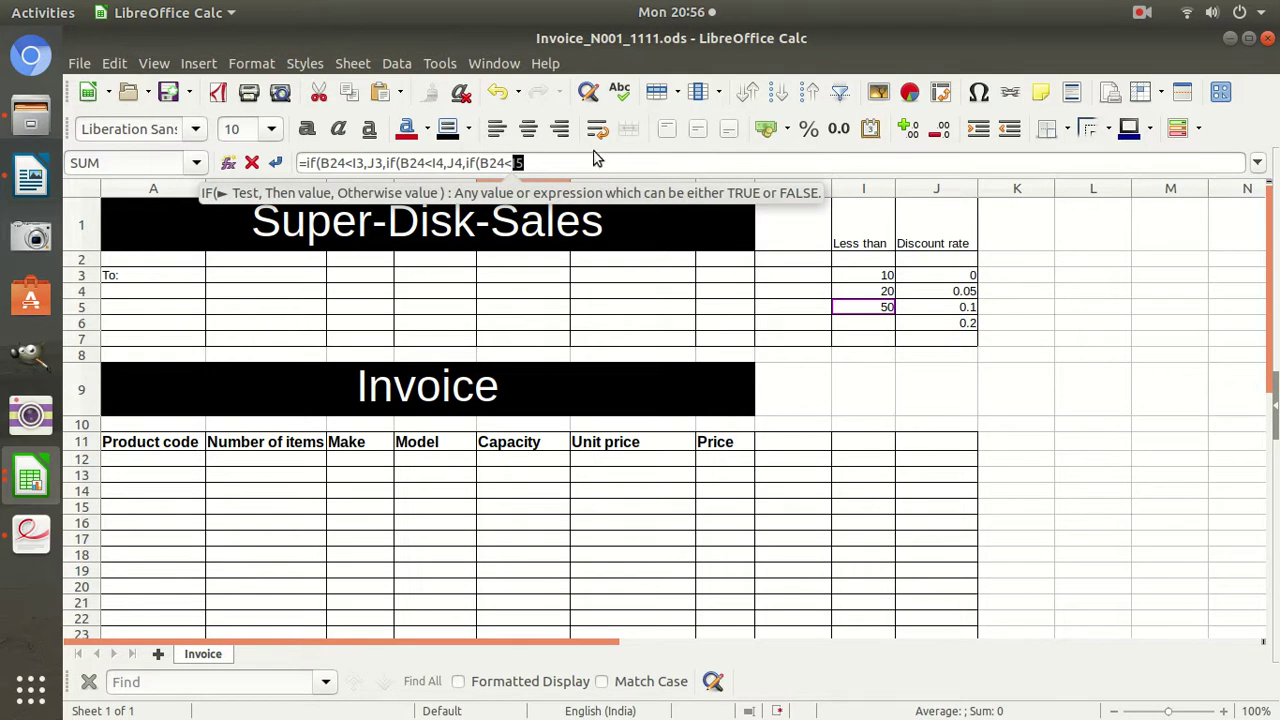
pyautogui.click(564, 162)
pyautogui.write(',')
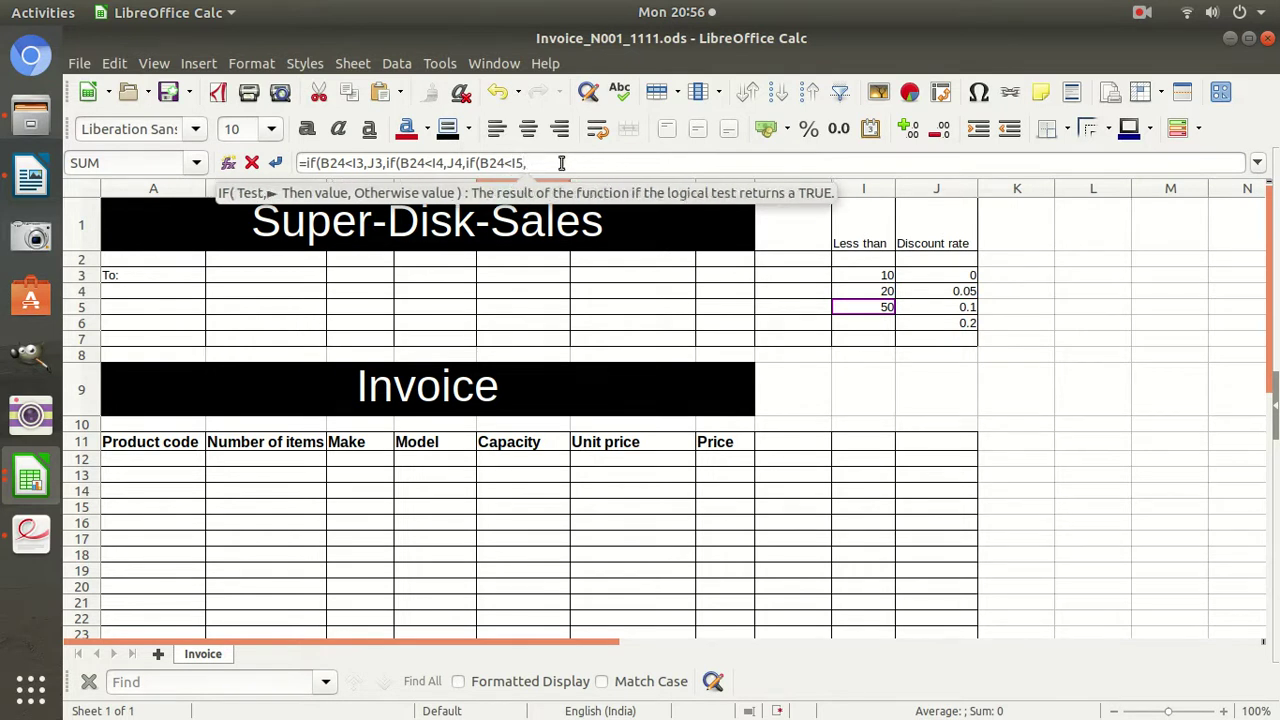
pyautogui.click(950, 307)
pyautogui.click(556, 162)
pyautogui.write(',')
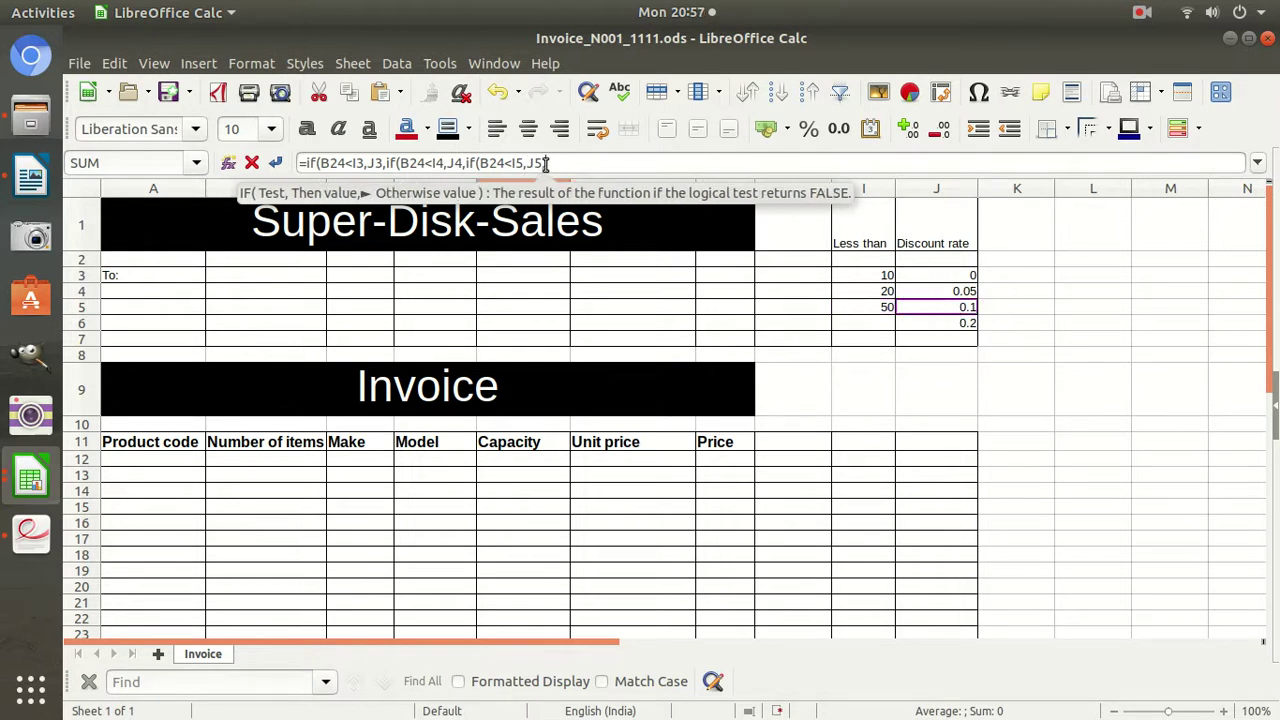
pyautogui.click(933, 323)
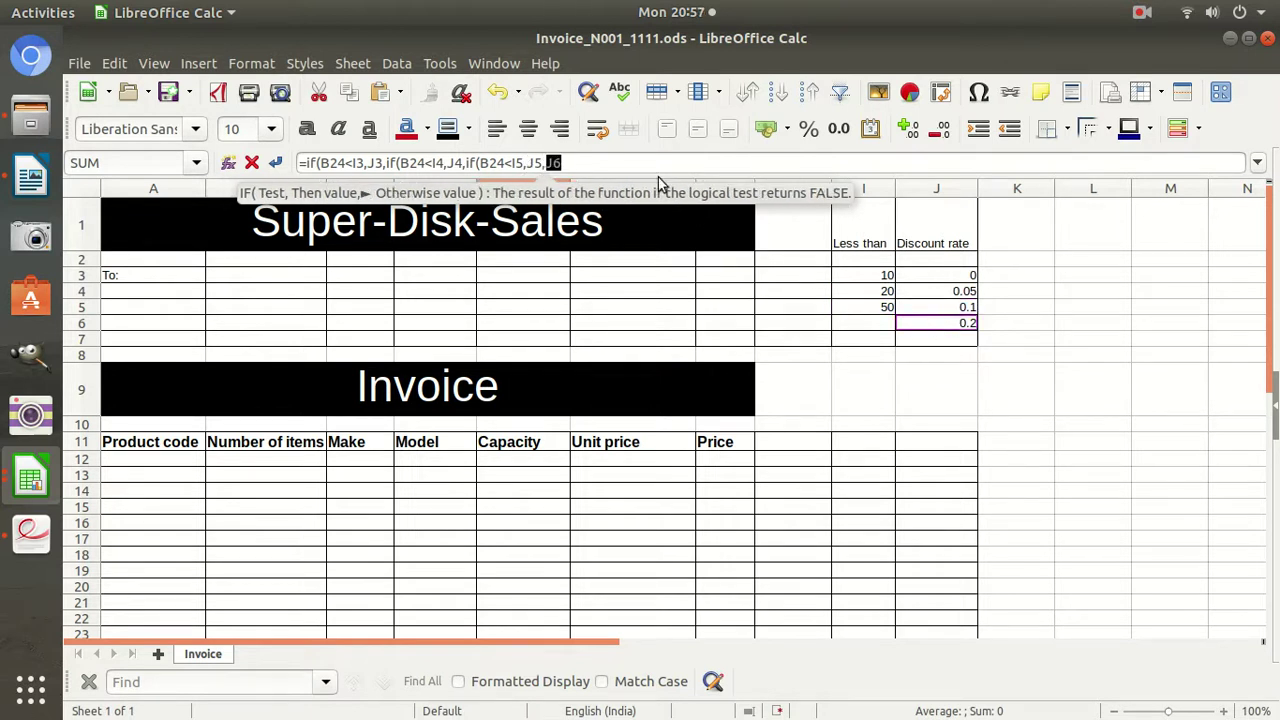
pyautogui.click(602, 162)
pyautogui.write('))')
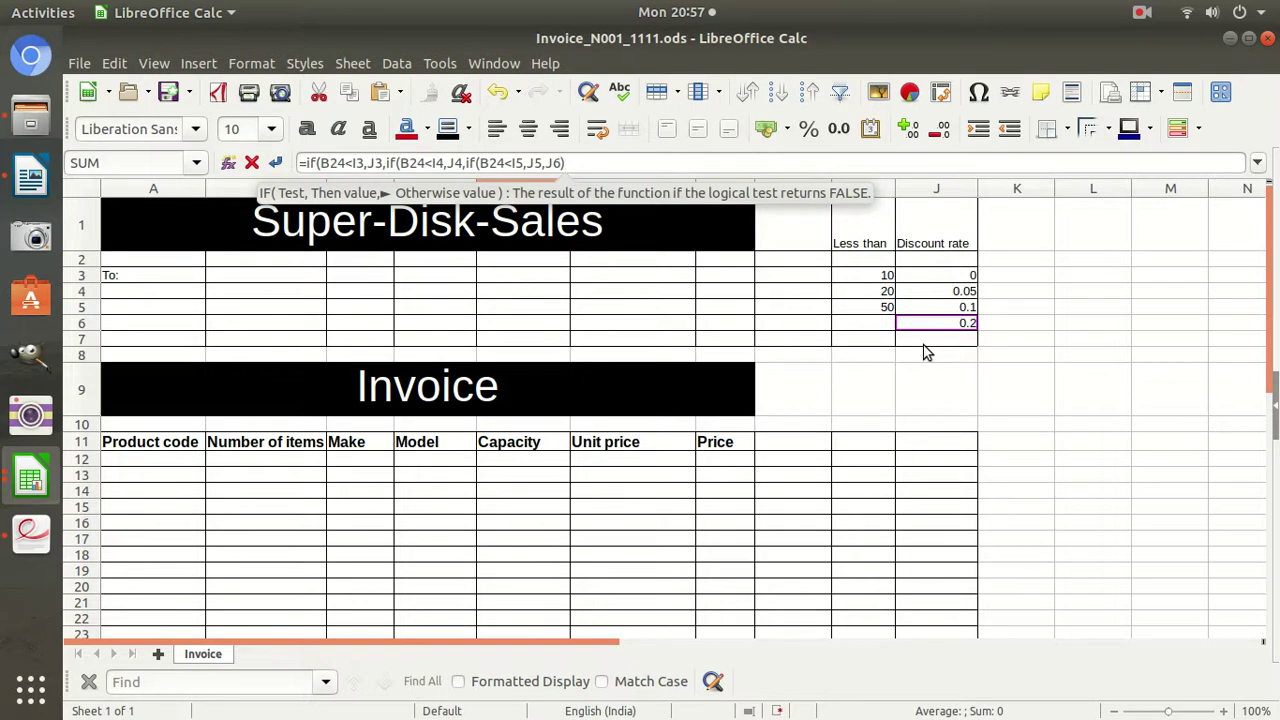
pyautogui.press('Return')
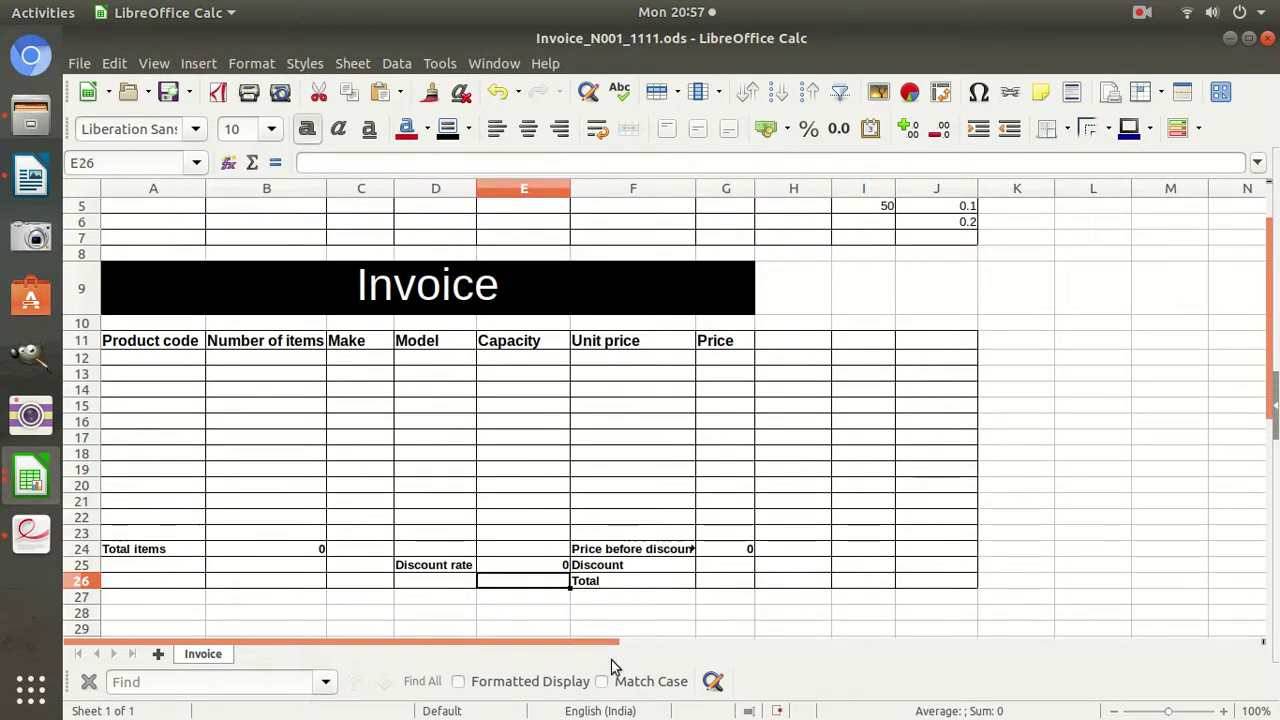
pyautogui.click(530, 566)
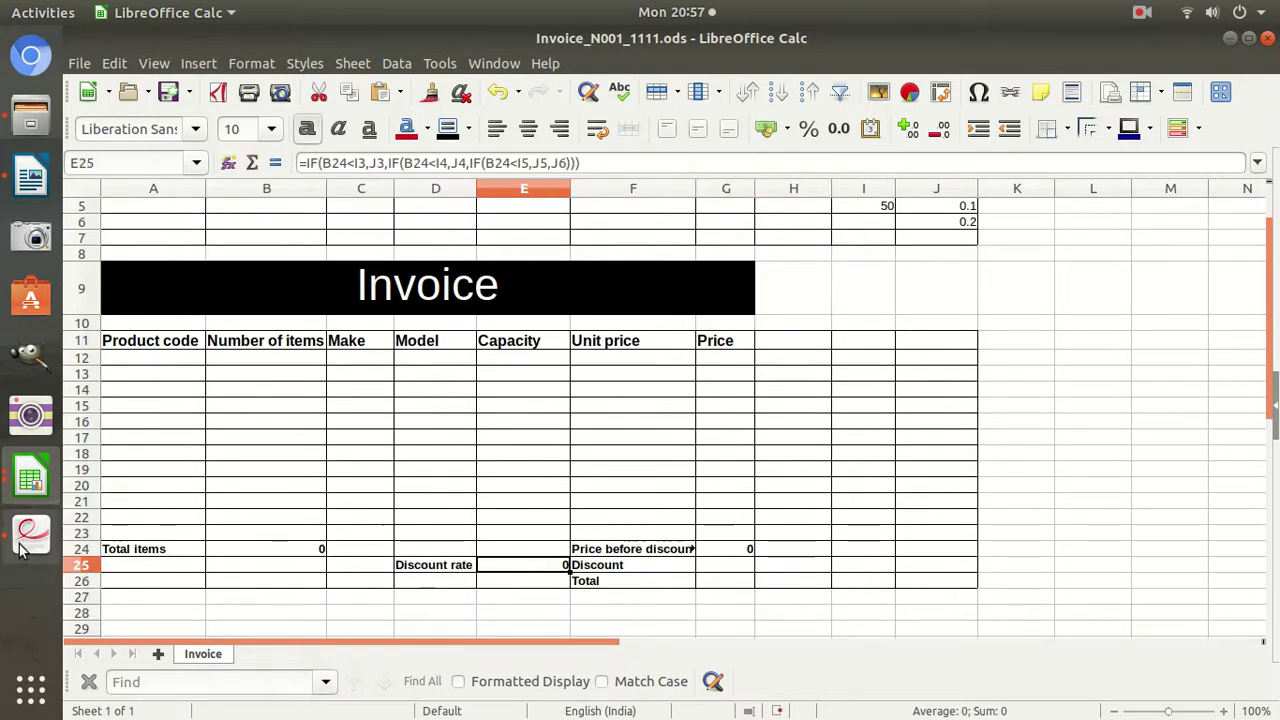
# Scroll the exam paper to page 4's questions, then return to the Invoice and select G25.
pyautogui.click(30, 534)
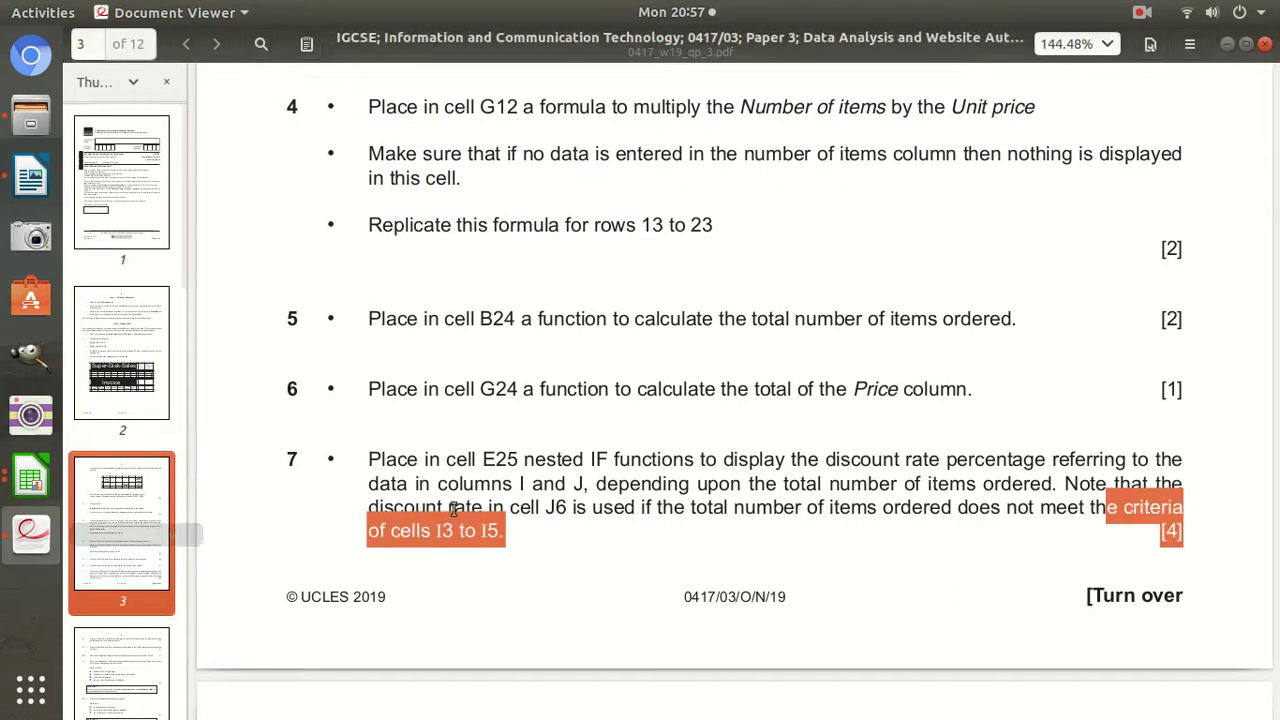
pyautogui.click(1163, 522)
pyautogui.scroll(-6, 706, 527)
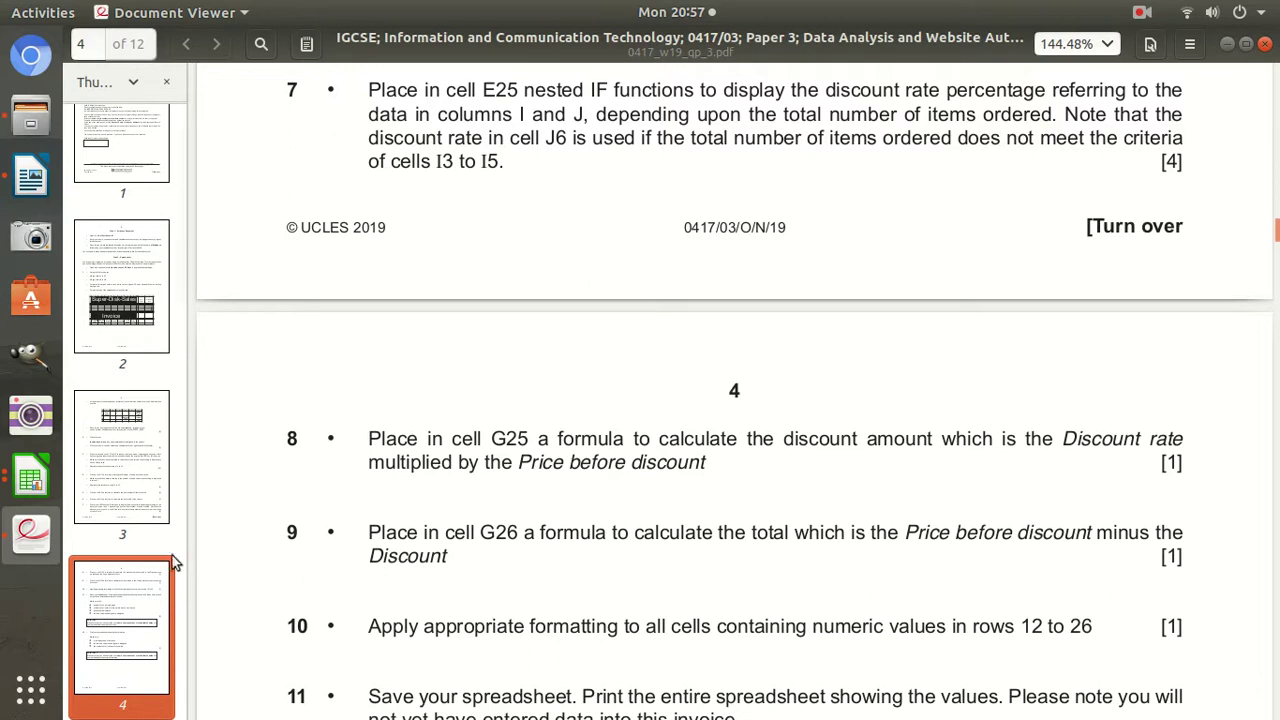
pyautogui.click(30, 478)
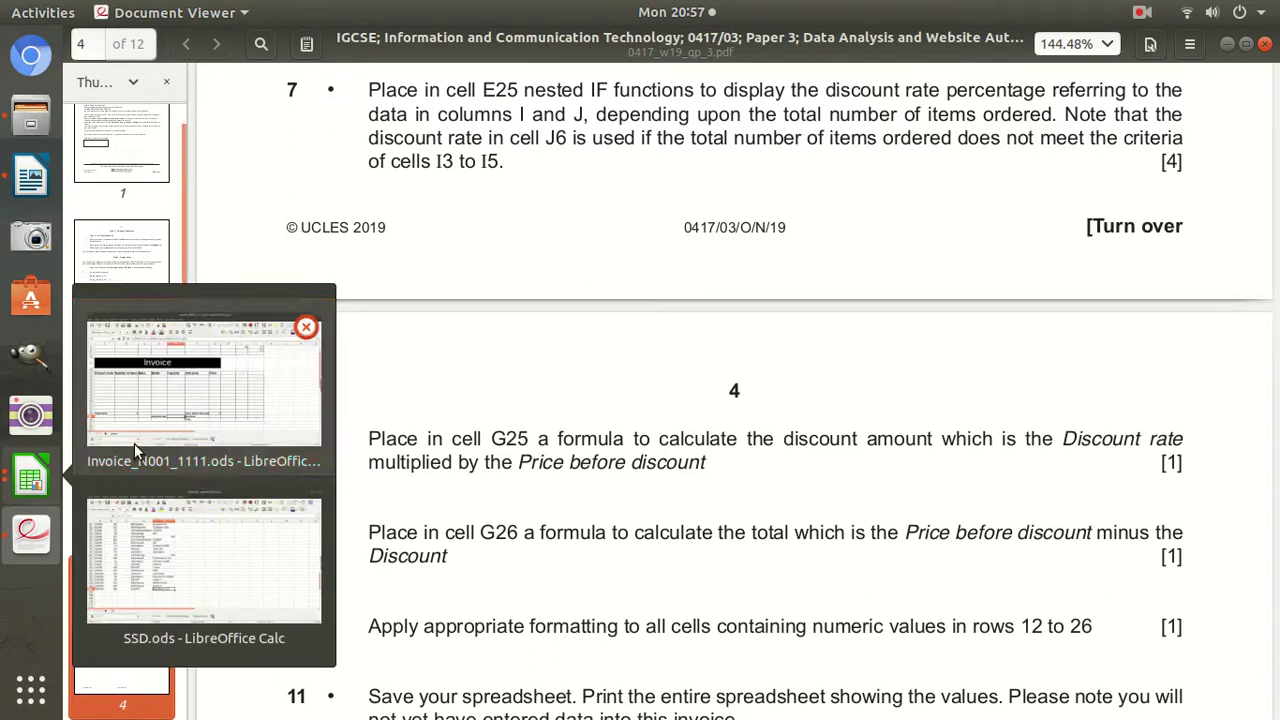
pyautogui.click(200, 300)
pyautogui.click(716, 564)
# Enter =G24*E25 in Discount cell G25 to compute the discount amount.
pyautogui.write('=')
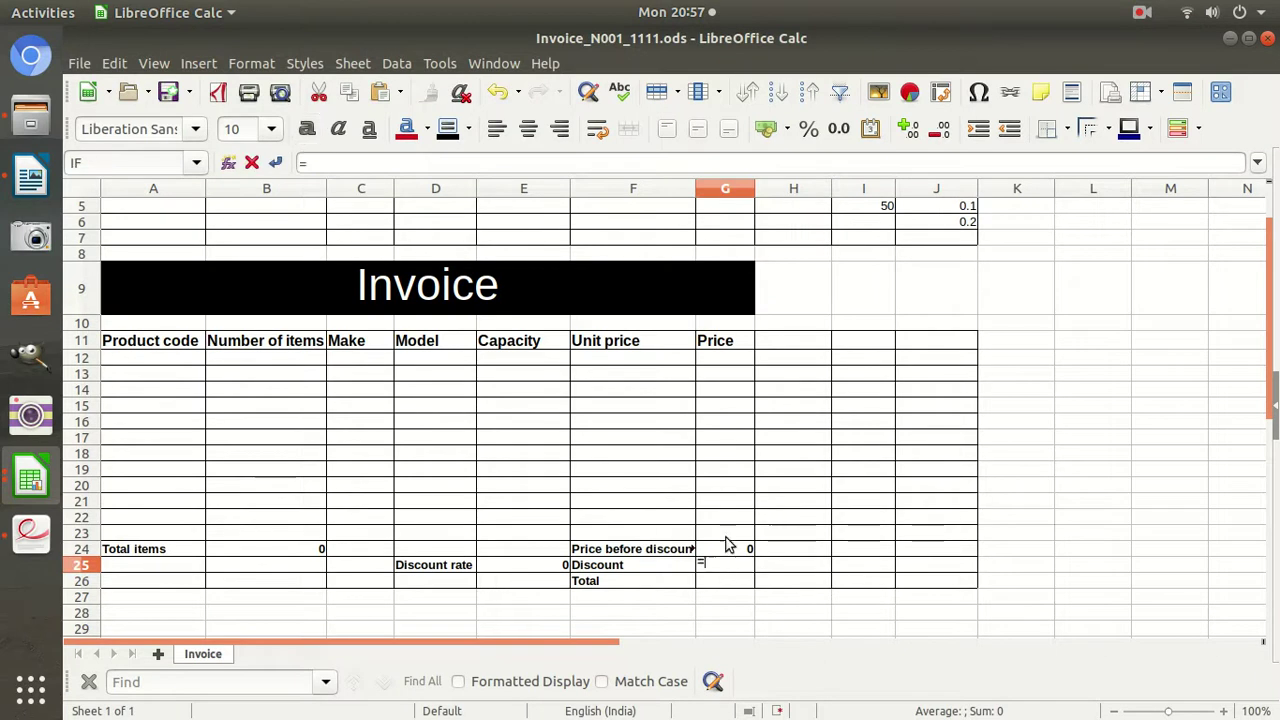
pyautogui.click(731, 550)
pyautogui.click(742, 565)
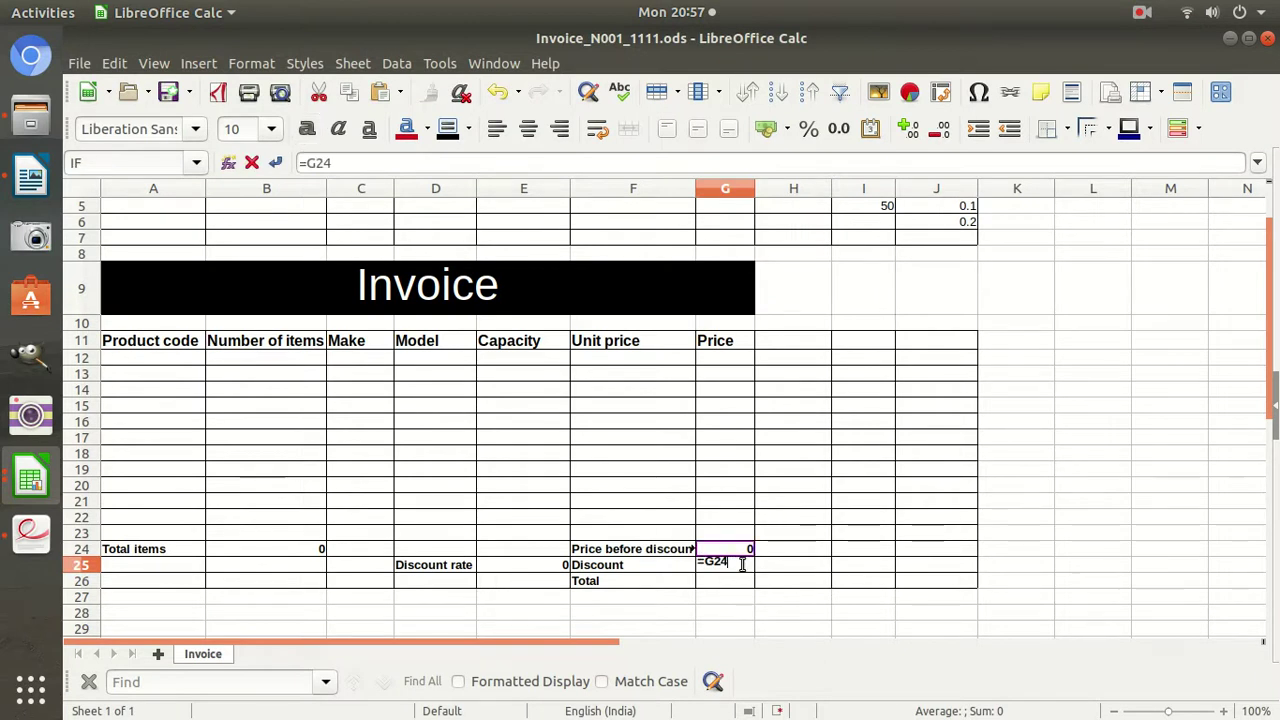
pyautogui.write('*')
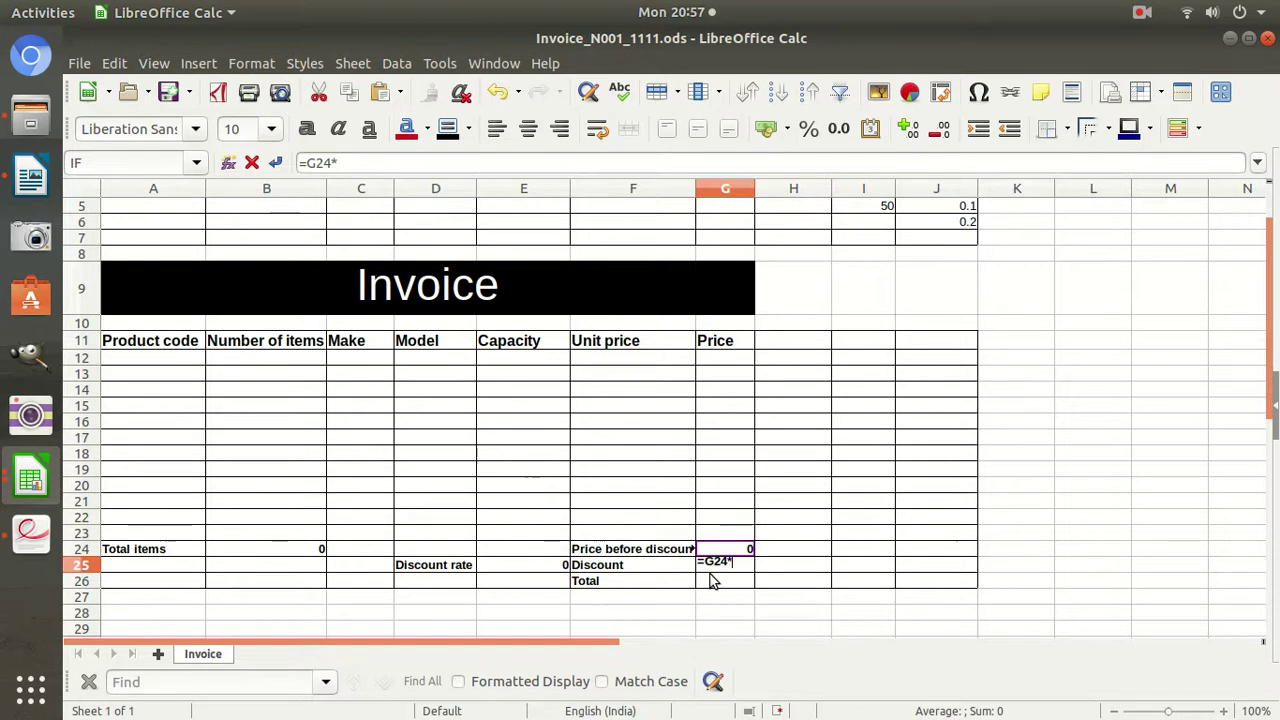
pyautogui.click(527, 566)
pyautogui.press('Return')
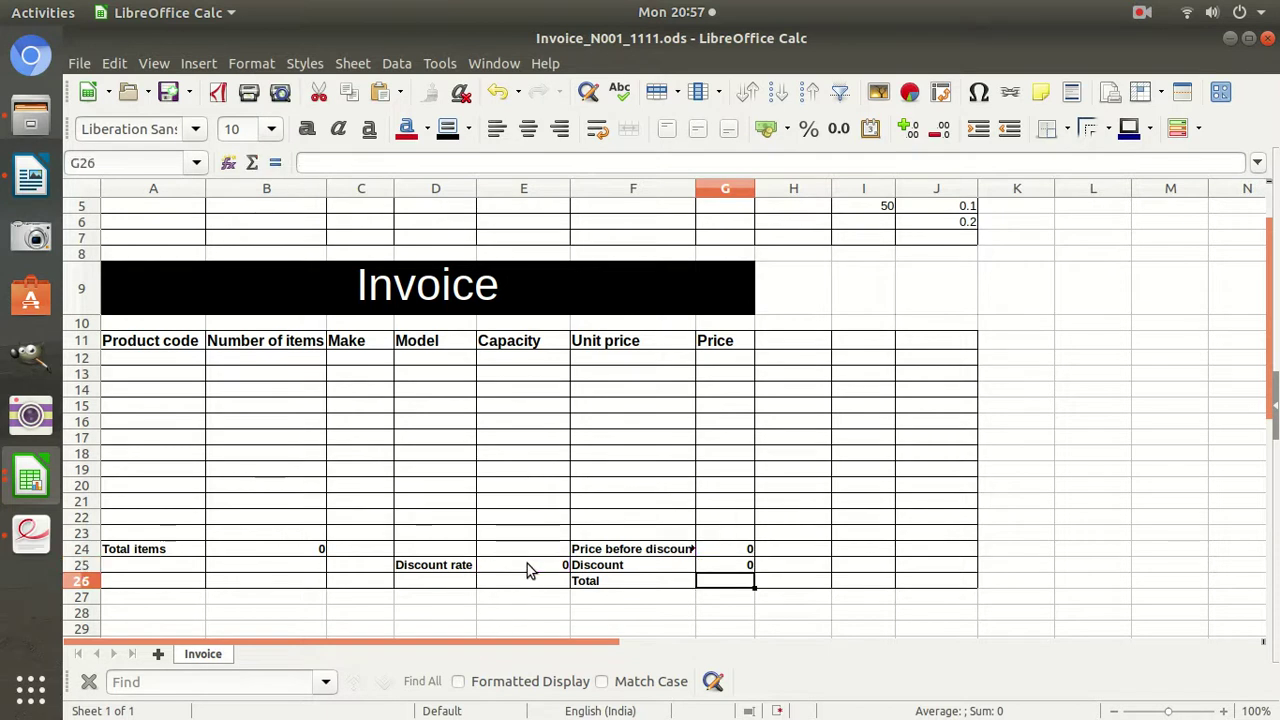
# Read questions 8 and 9 on the exam paper, then return to the Invoice spreadsheet.
pyautogui.click(30, 534)
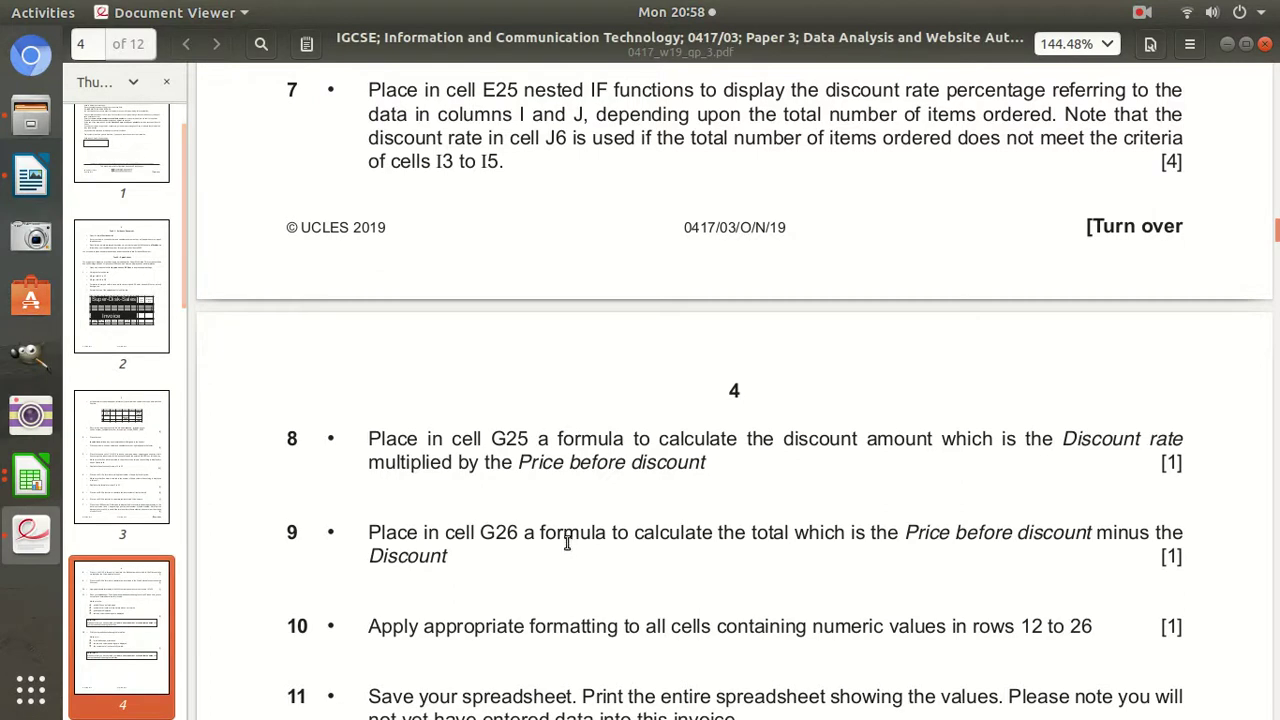
pyautogui.moveTo(393, 443); pyautogui.dragTo(515, 456)
pyautogui.click(398, 533)
pyautogui.moveTo(369, 533); pyautogui.dragTo(402, 537)
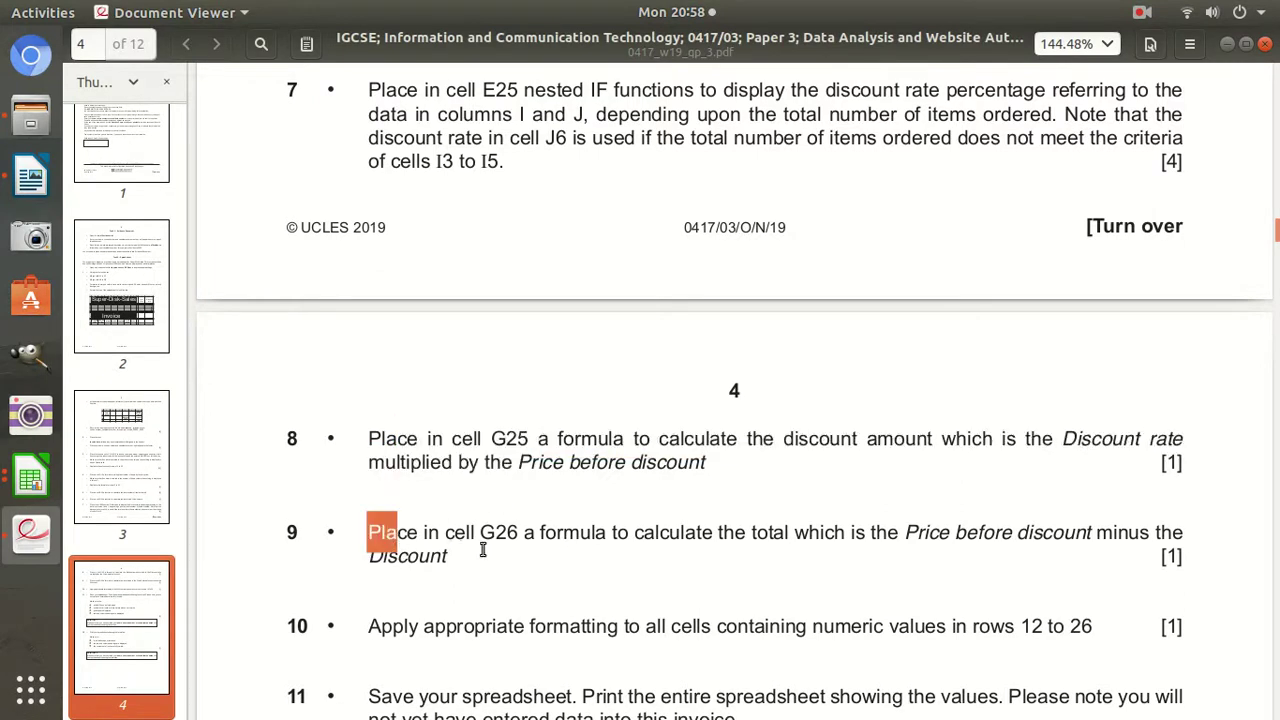
pyautogui.scroll(-1, 486, 548)
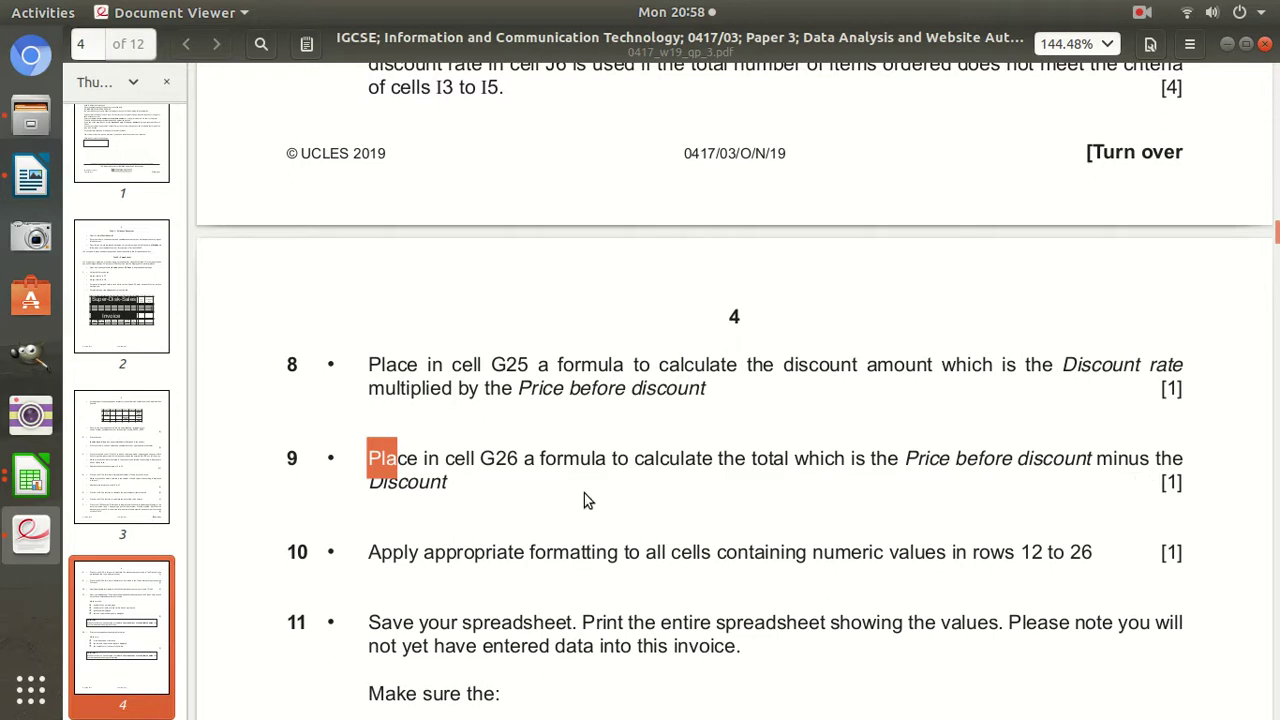
pyautogui.moveTo(463, 503)
pyautogui.mouseDown()
pyautogui.moveTo(470, 470)
pyautogui.moveTo(512, 488)
pyautogui.moveTo(715, 468)
pyautogui.moveTo(1130, 470)
pyautogui.moveTo(1064, 484)
pyautogui.moveTo(474, 507)
pyautogui.mouseUp()
pyautogui.click(30, 480)
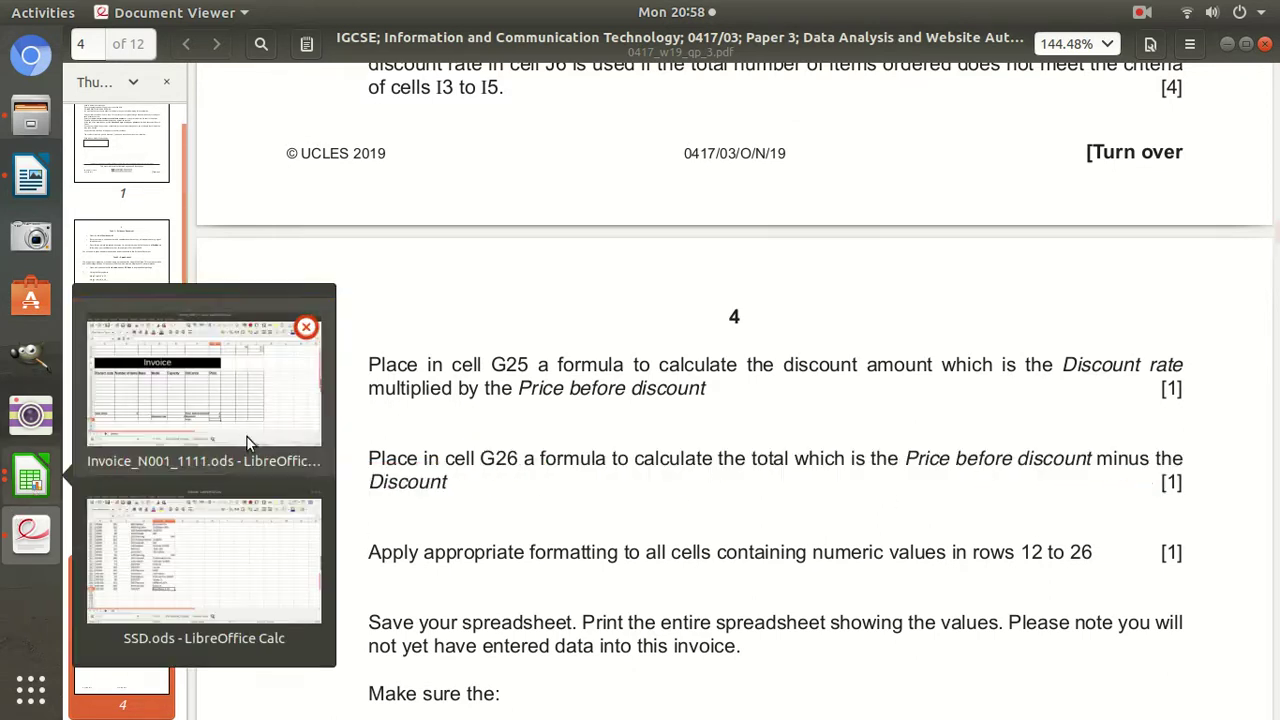
pyautogui.click(251, 529)
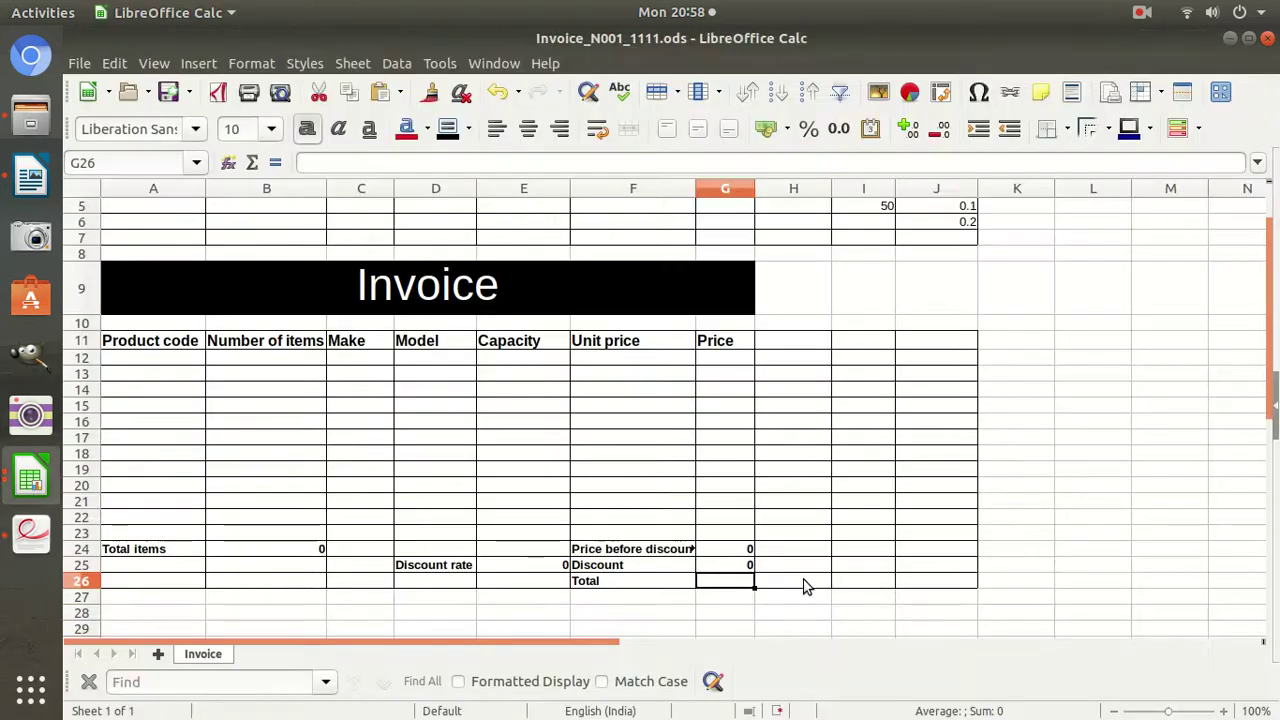
# Enter =G24-G25 in Total cell G26, then bring the exam paper back.
pyautogui.write('=')
pyautogui.click(730, 551)
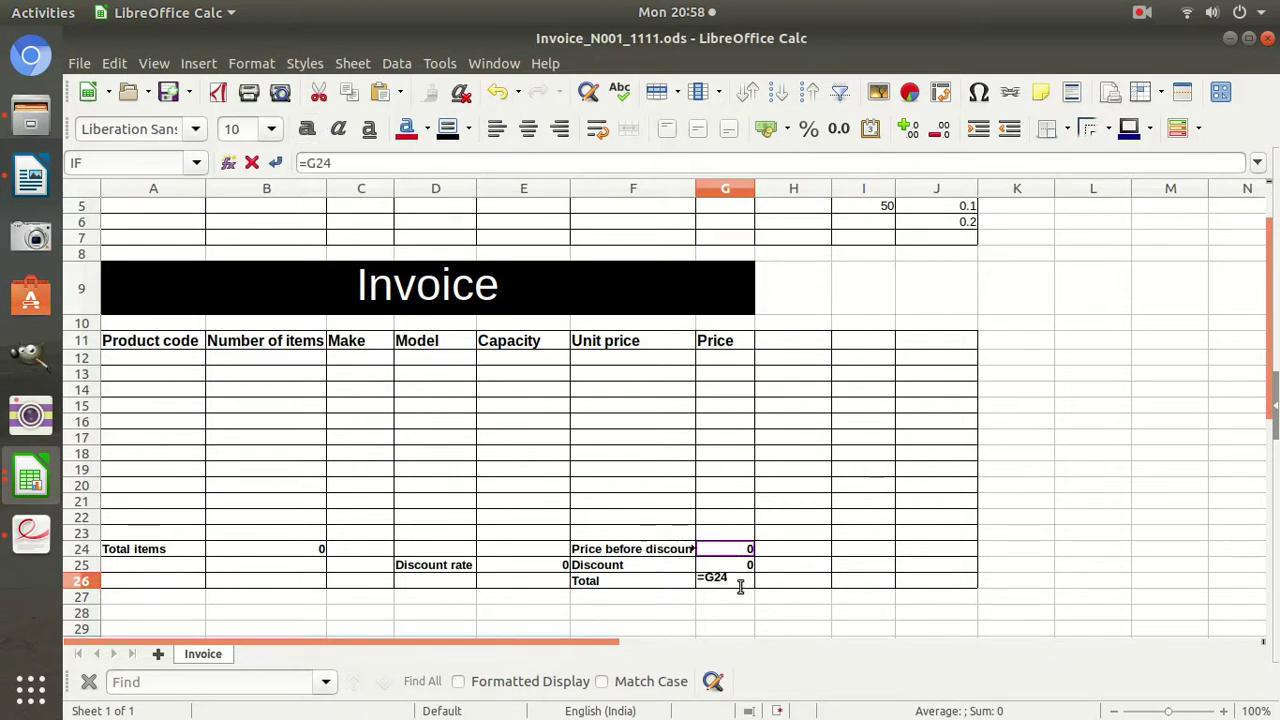
pyautogui.write('-')
pyautogui.click(733, 566)
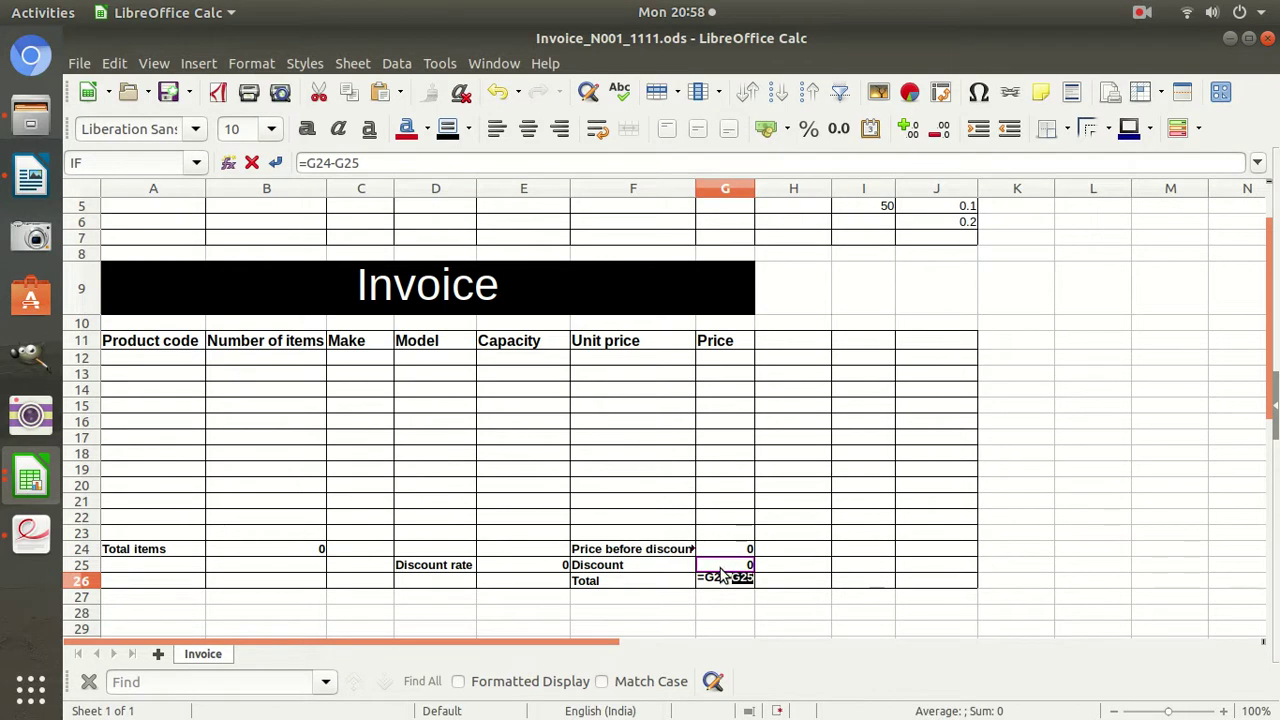
pyautogui.press('Return')
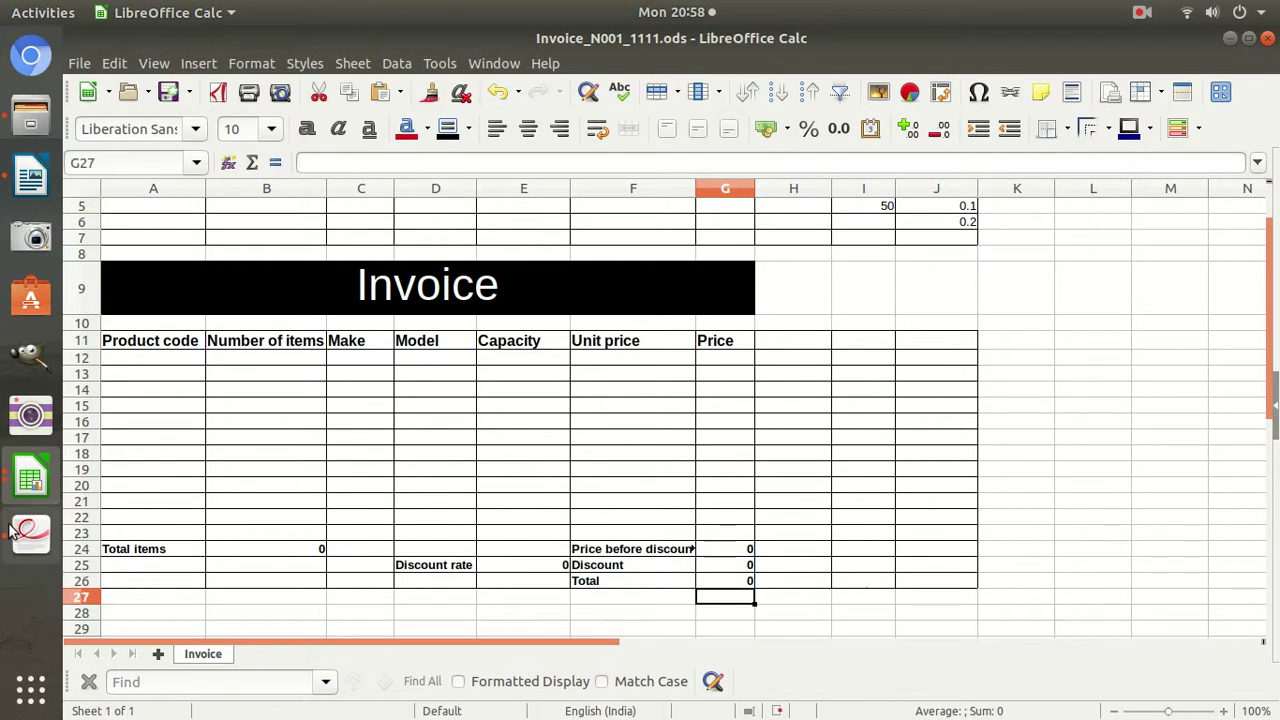
pyautogui.click(30, 533)
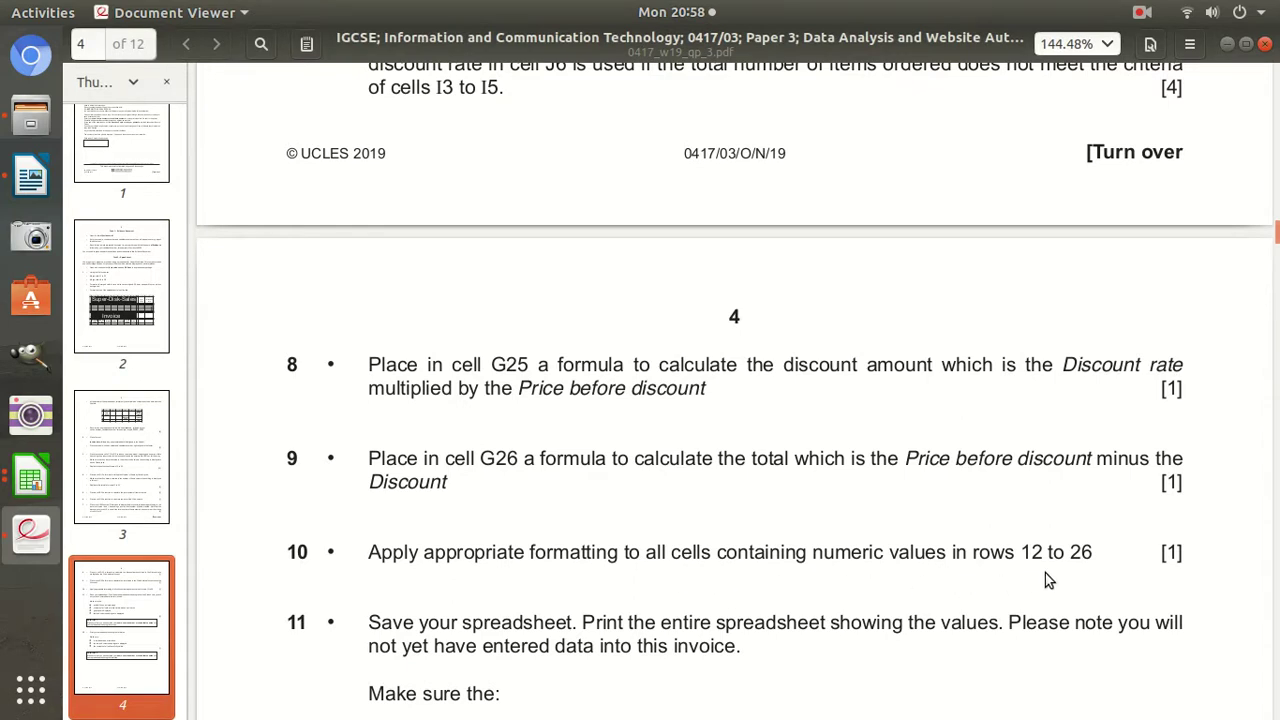
# Scroll the exam paper to question 11 and mark its row and column headings requirement.
pyautogui.click(31, 479)
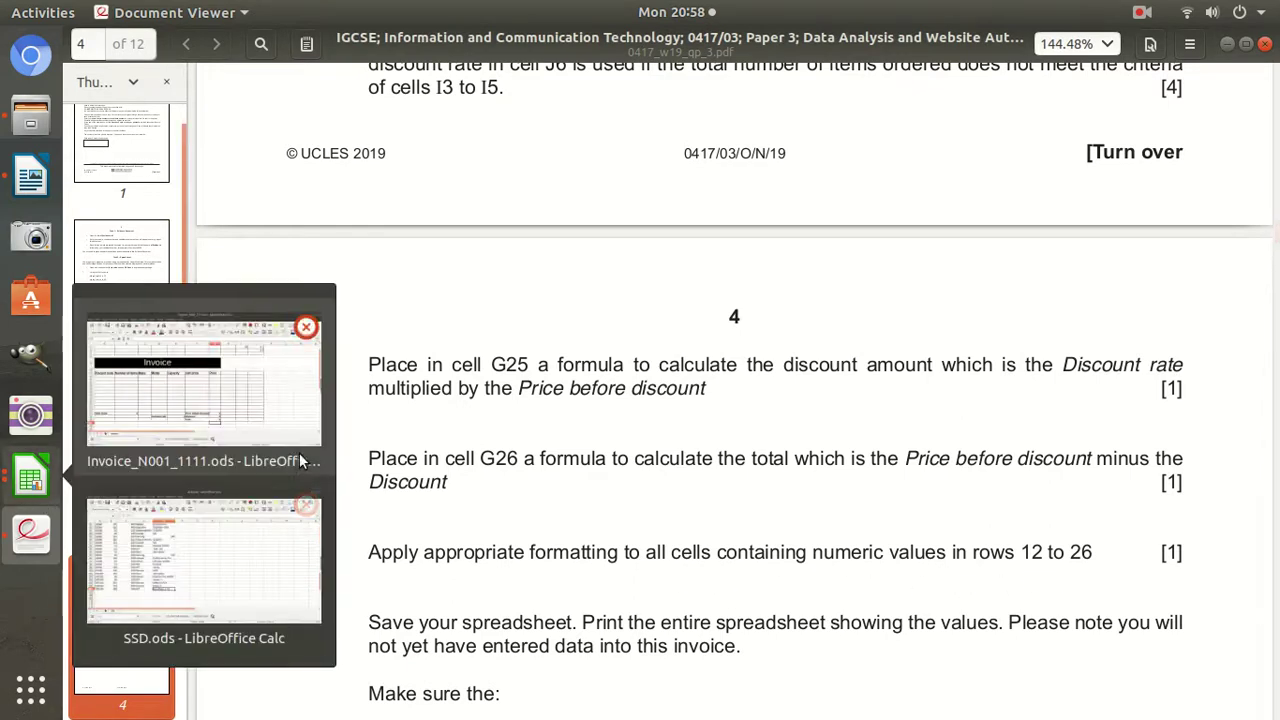
pyautogui.click(252, 424)
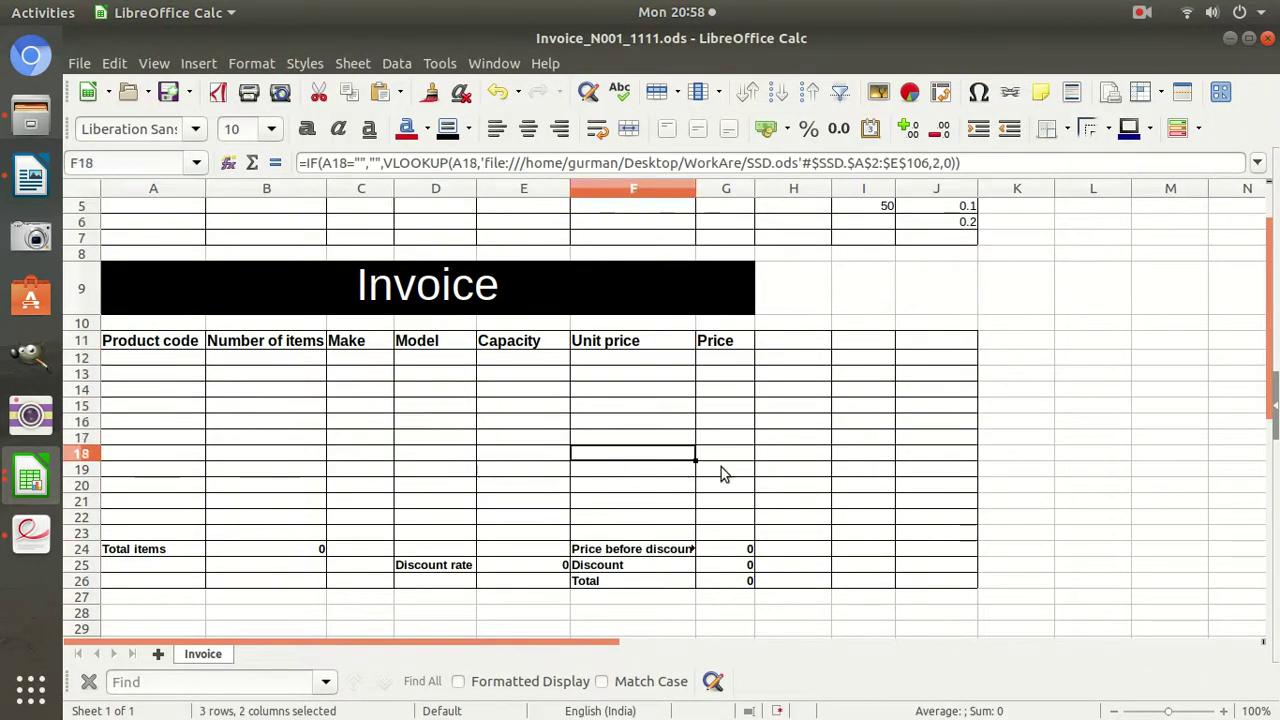
pyautogui.click(31, 532)
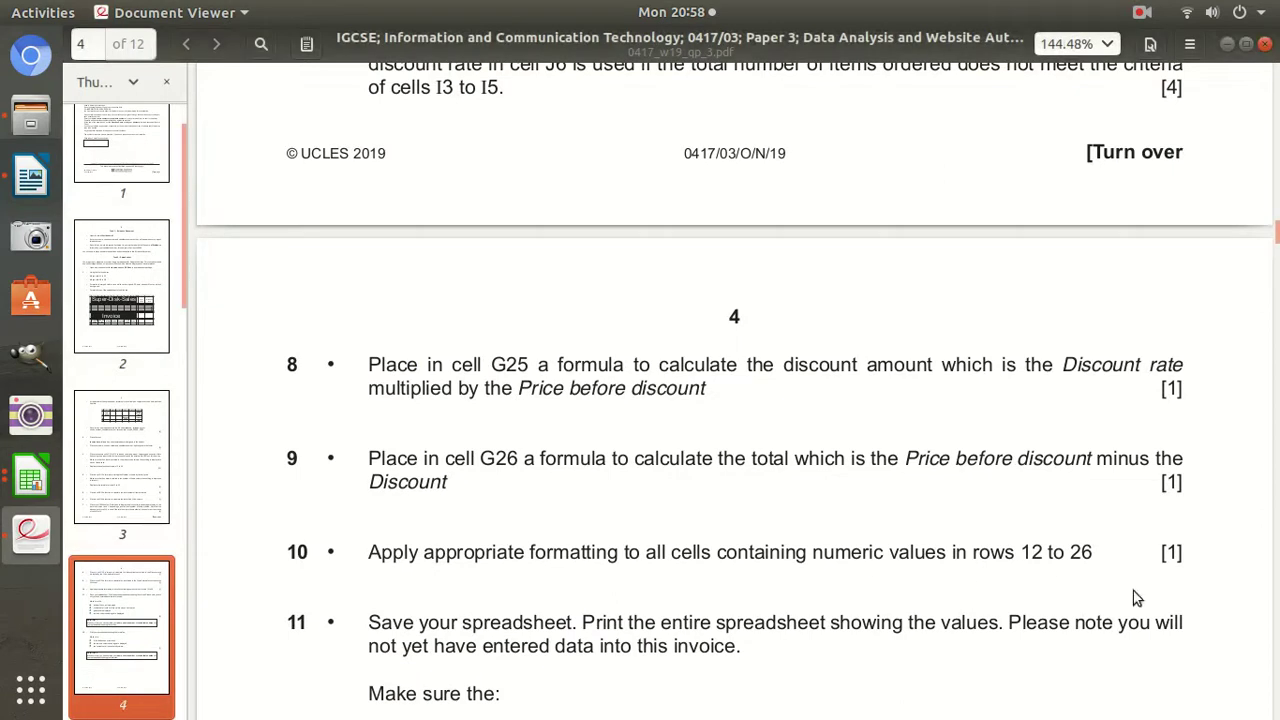
pyautogui.scroll(-1, 469, 625)
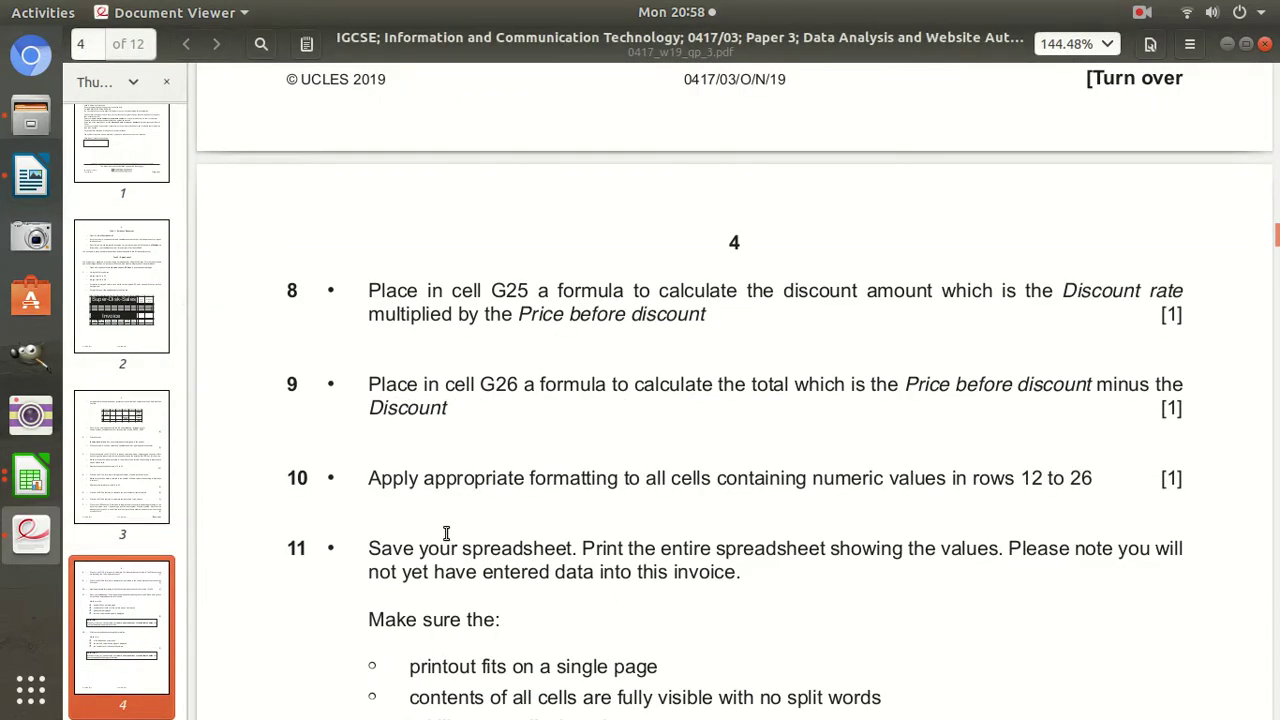
pyautogui.scroll(-1, 420, 543)
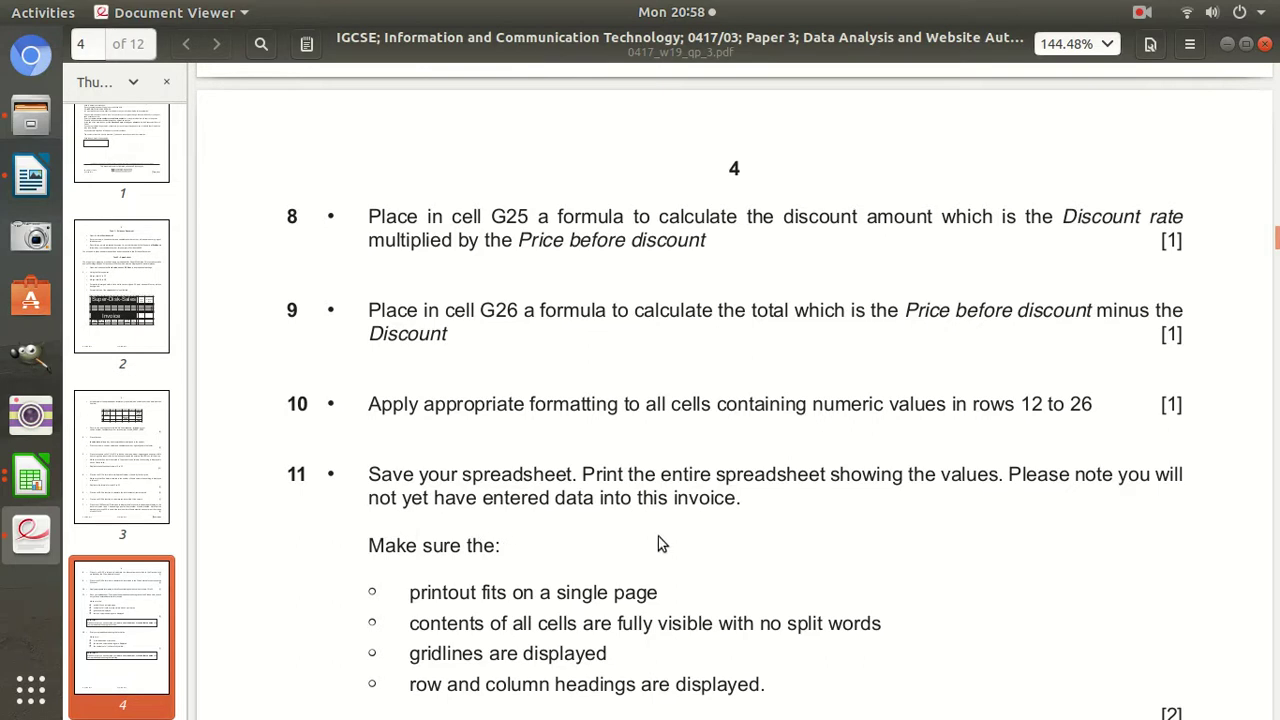
pyautogui.scroll(-1, 690, 535)
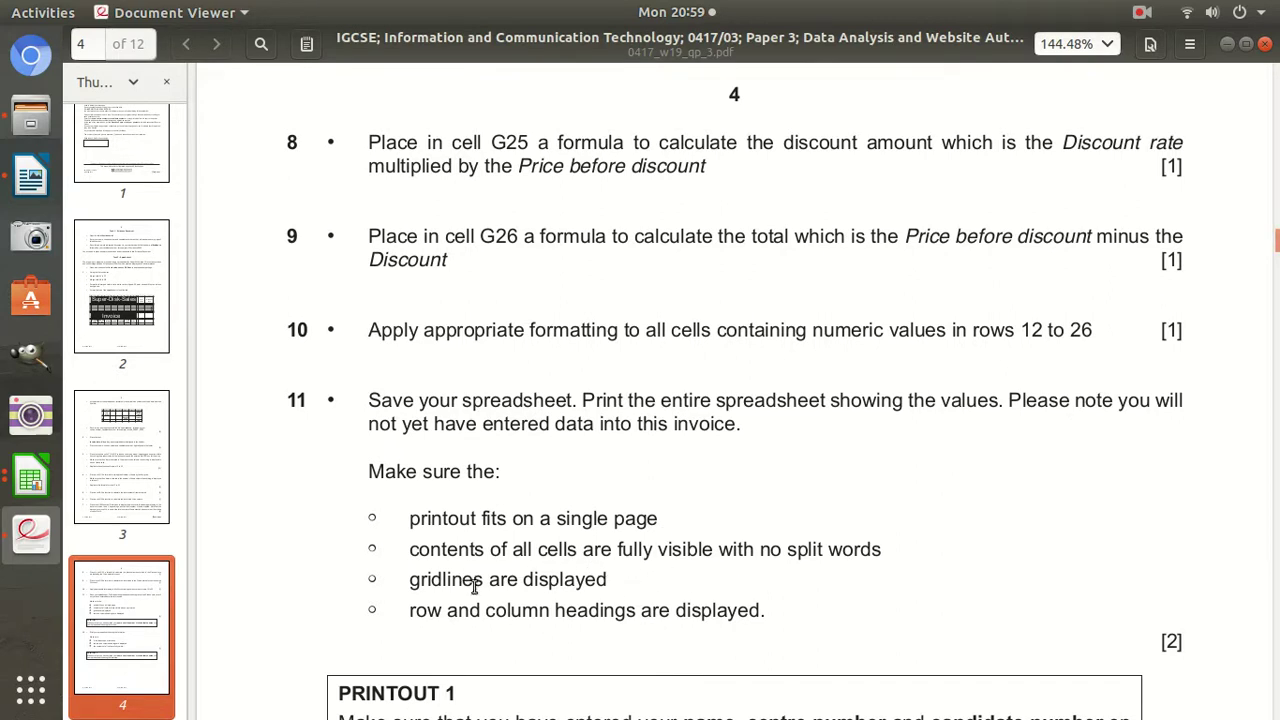
pyautogui.scroll(-1, 458, 613)
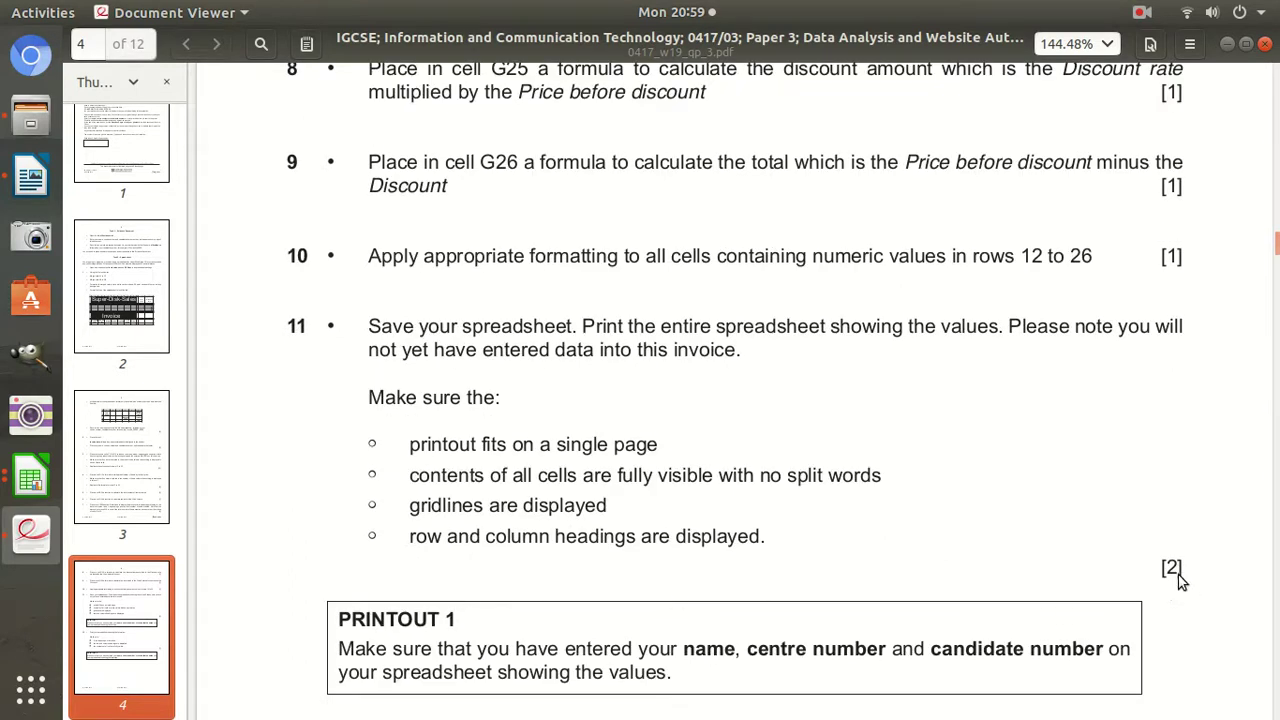
pyautogui.moveTo(783, 538); pyautogui.dragTo(422, 533)
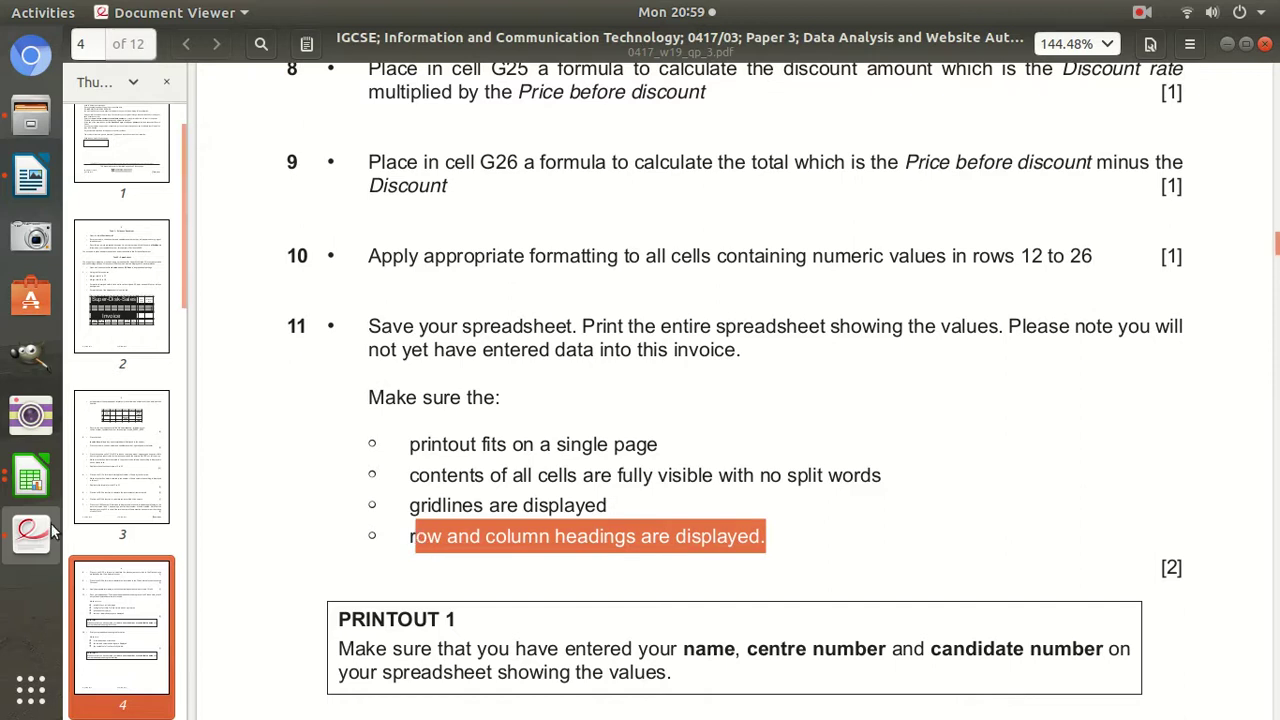
pyautogui.click(30, 480)
# Print-preview the invoice via File > Print Preview, paging through its two pages.
pyautogui.click(199, 389)
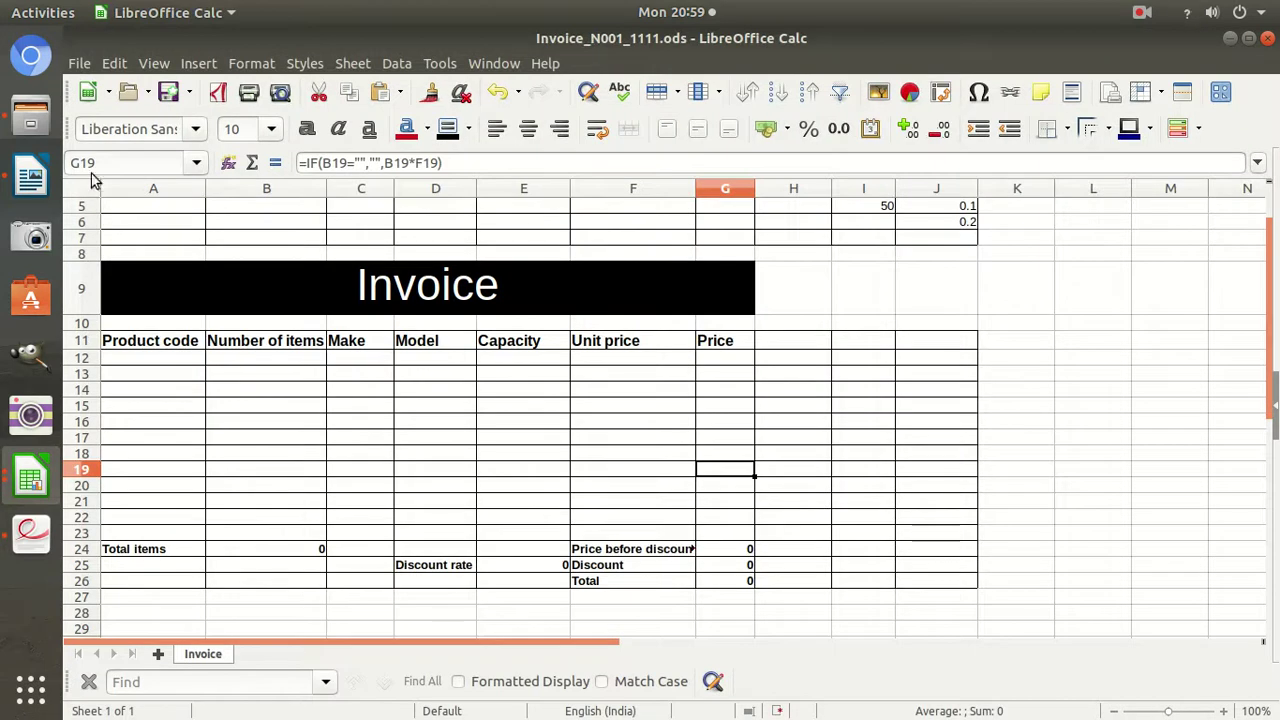
pyautogui.scroll(2, 455, 375)
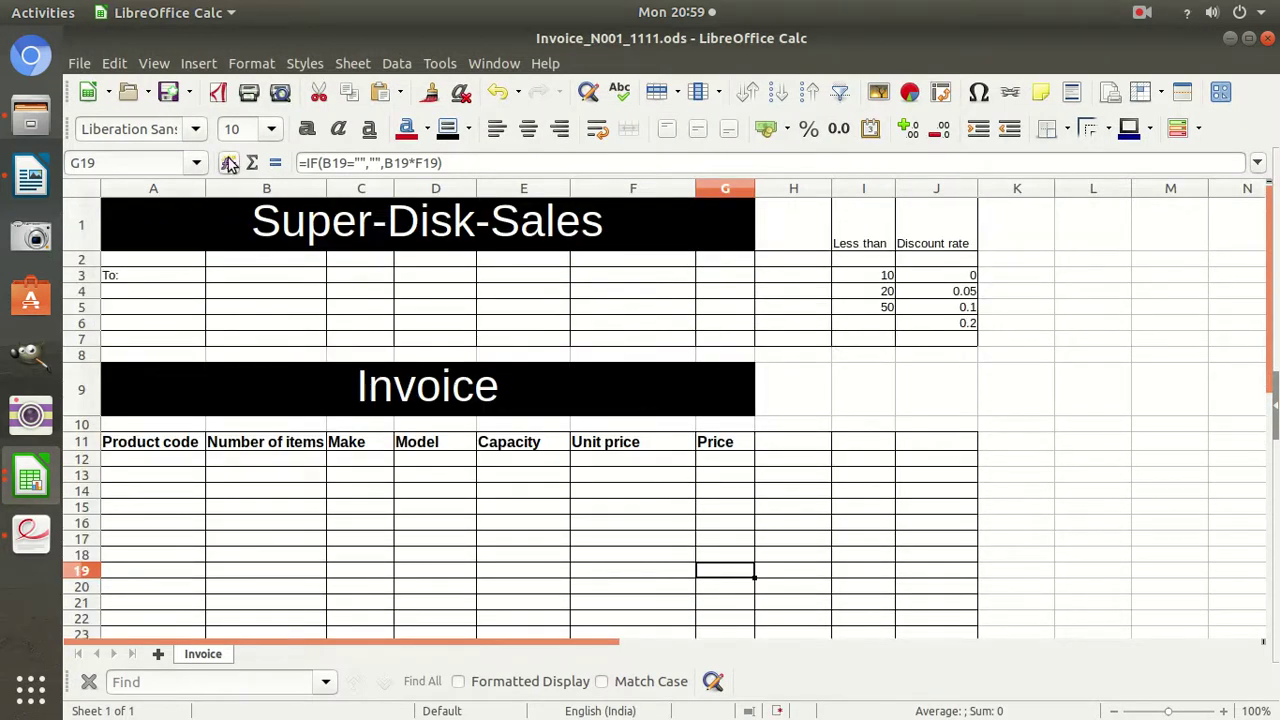
pyautogui.click(79, 66)
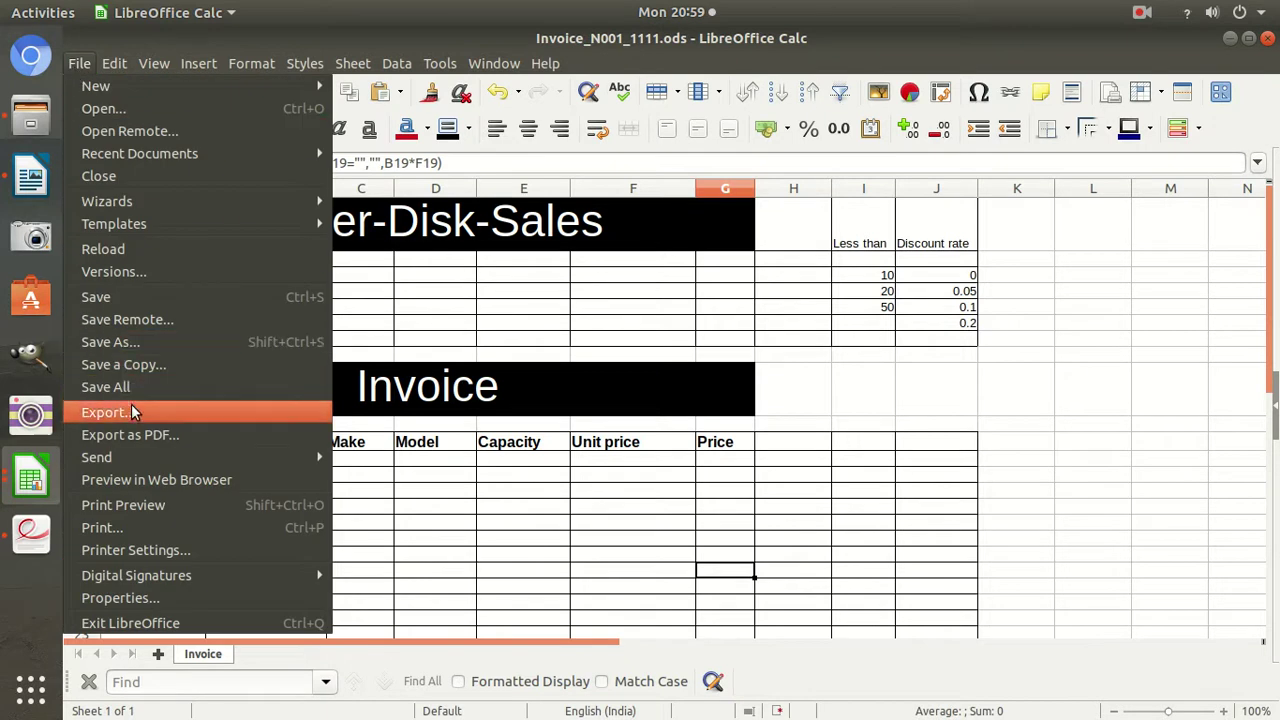
pyautogui.click(166, 503)
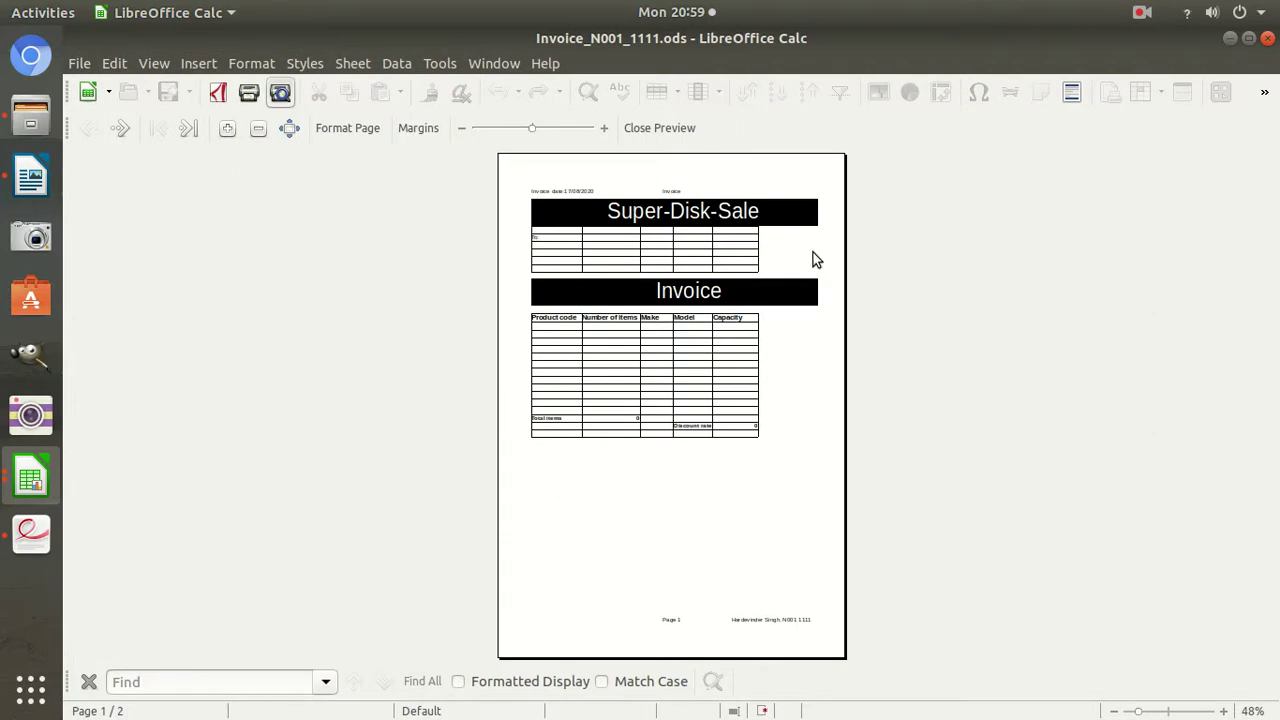
pyautogui.scroll(-1, 783, 471)
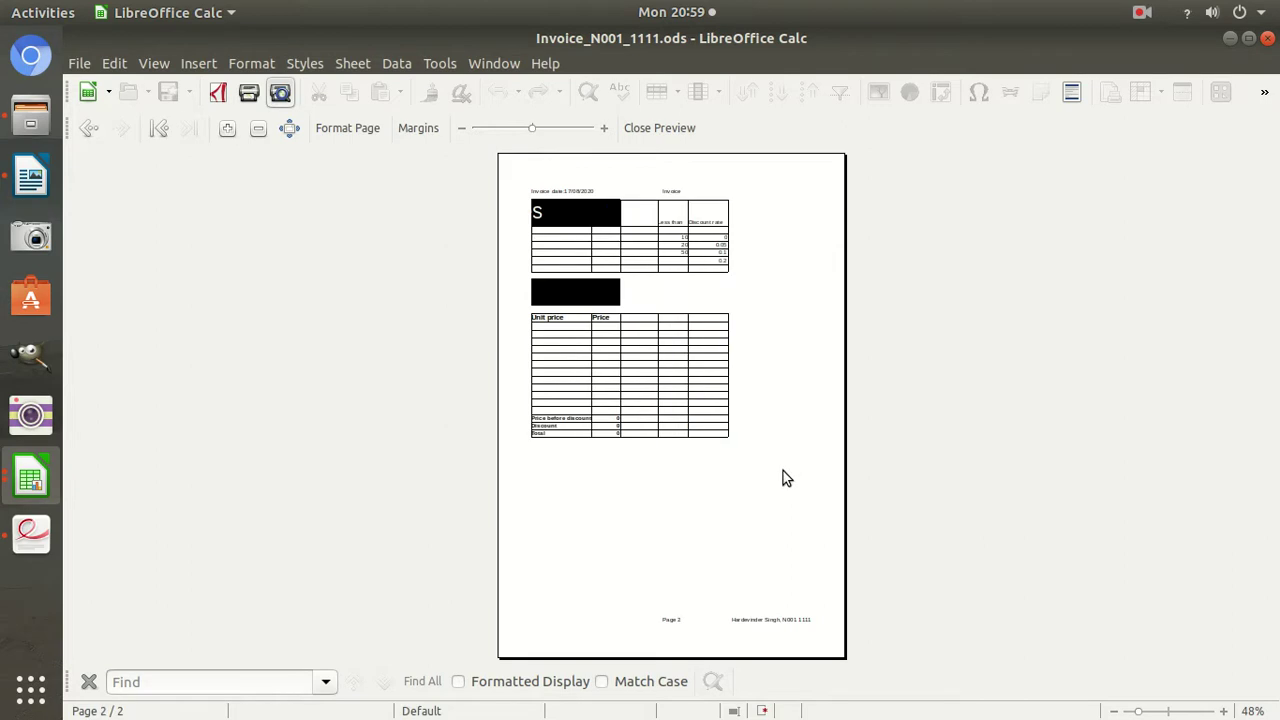
pyautogui.scroll(1, 783, 471)
pyautogui.scroll(-1, 783, 471)
pyautogui.scroll(1, 783, 471)
pyautogui.scroll(-1, 783, 471)
pyautogui.scroll(1, 783, 471)
pyautogui.scroll(-1, 783, 471)
pyautogui.scroll(1, 783, 471)
pyautogui.scroll(-1, 783, 471)
pyautogui.scroll(1, 783, 471)
pyautogui.scroll(-1, 783, 471)
pyautogui.scroll(1, 783, 471)
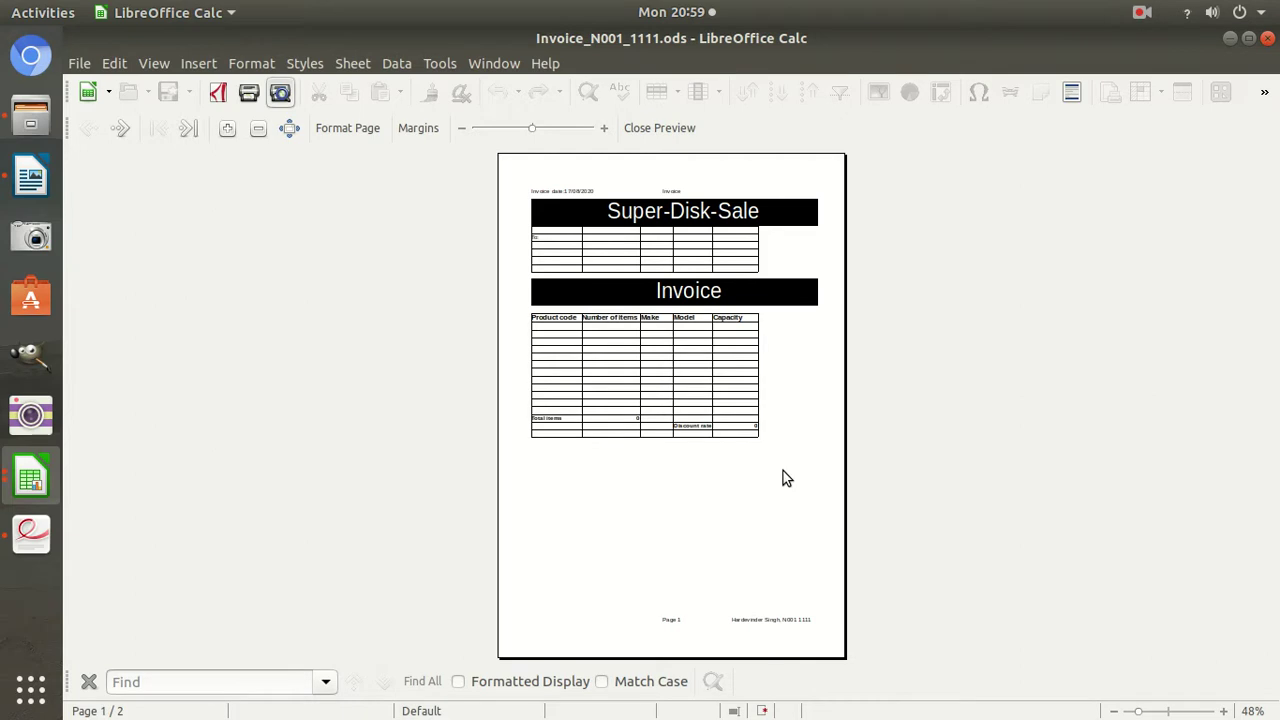
# Set the page style orientation to Landscape and check the result in print preview.
pyautogui.click(251, 63)
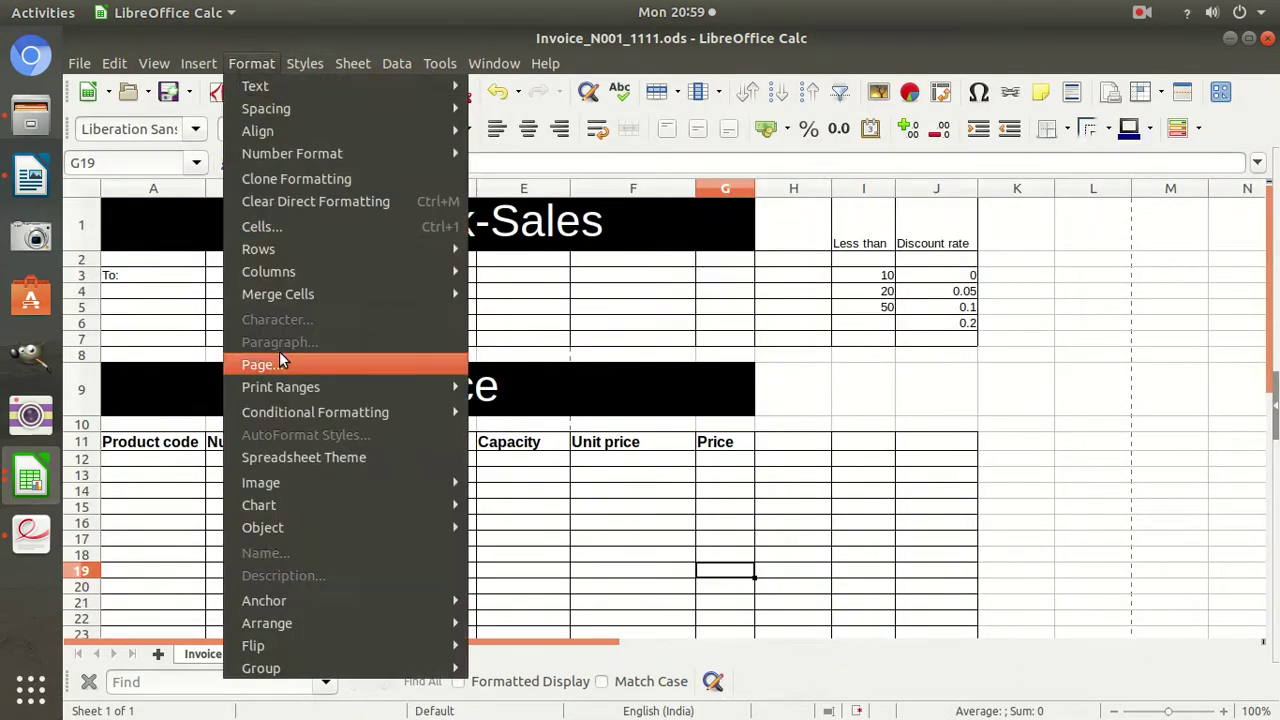
pyautogui.click(280, 362)
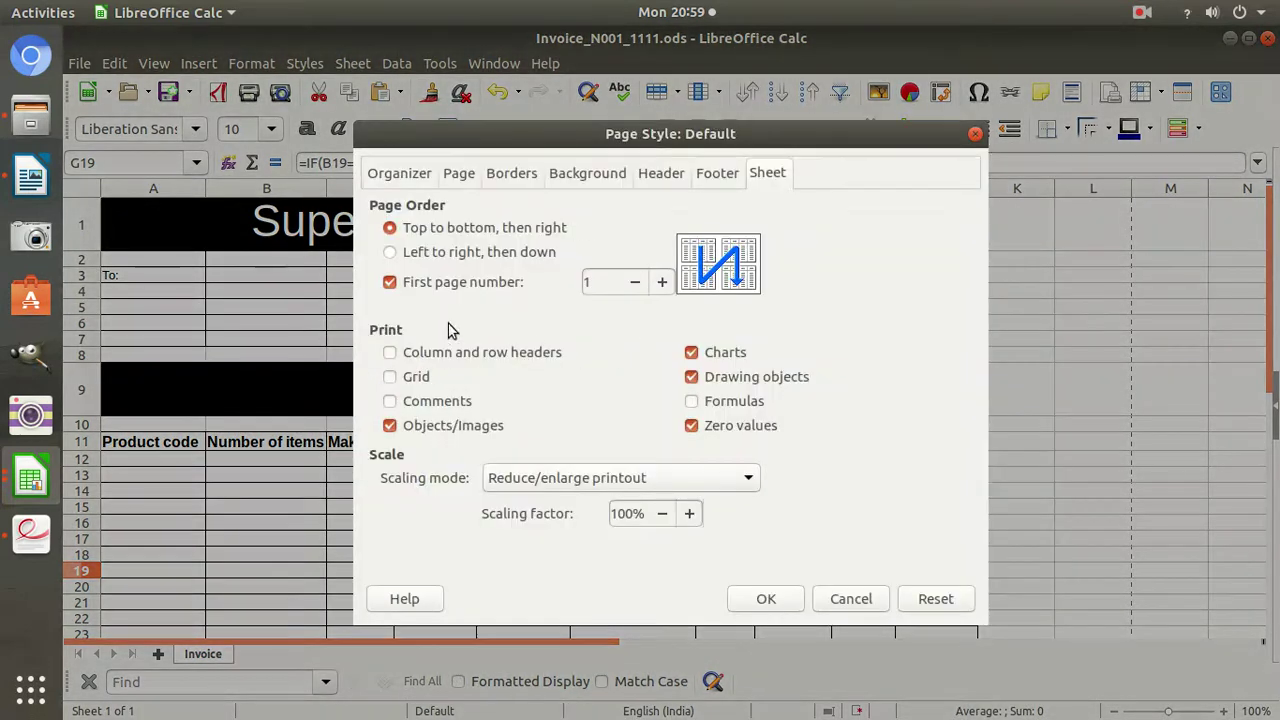
pyautogui.click(456, 175)
pyautogui.click(516, 362)
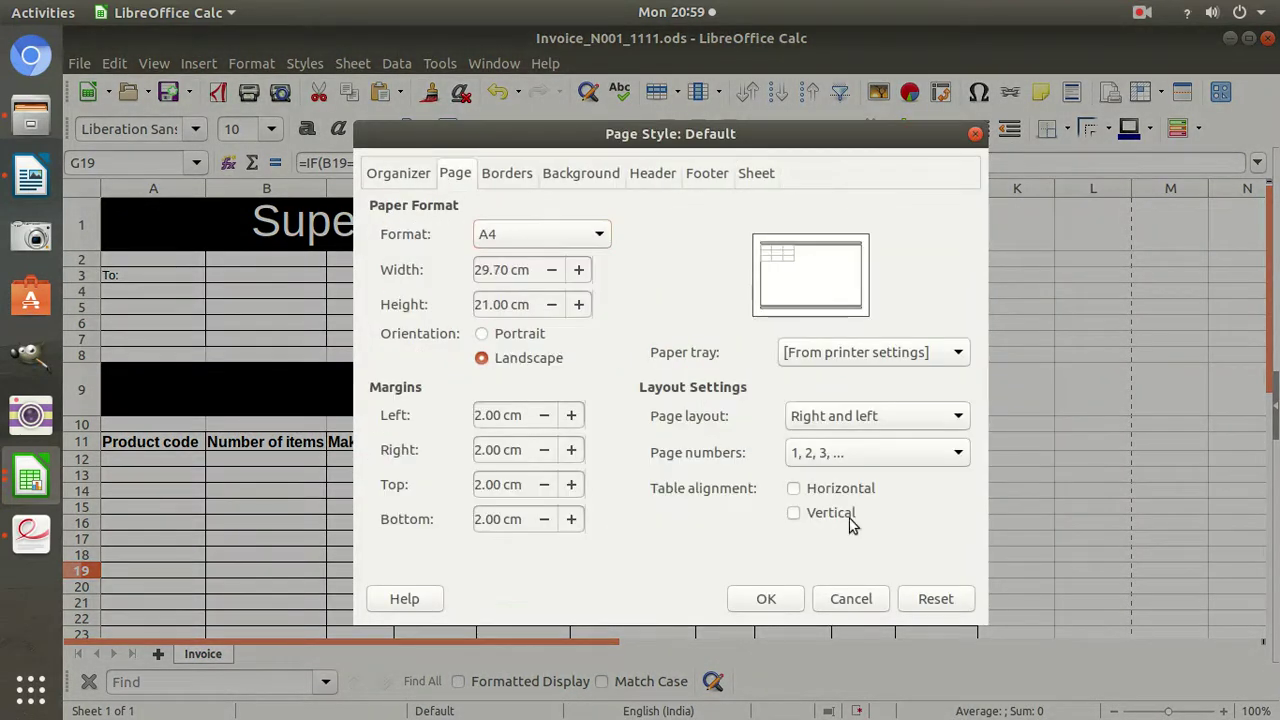
pyautogui.click(767, 603)
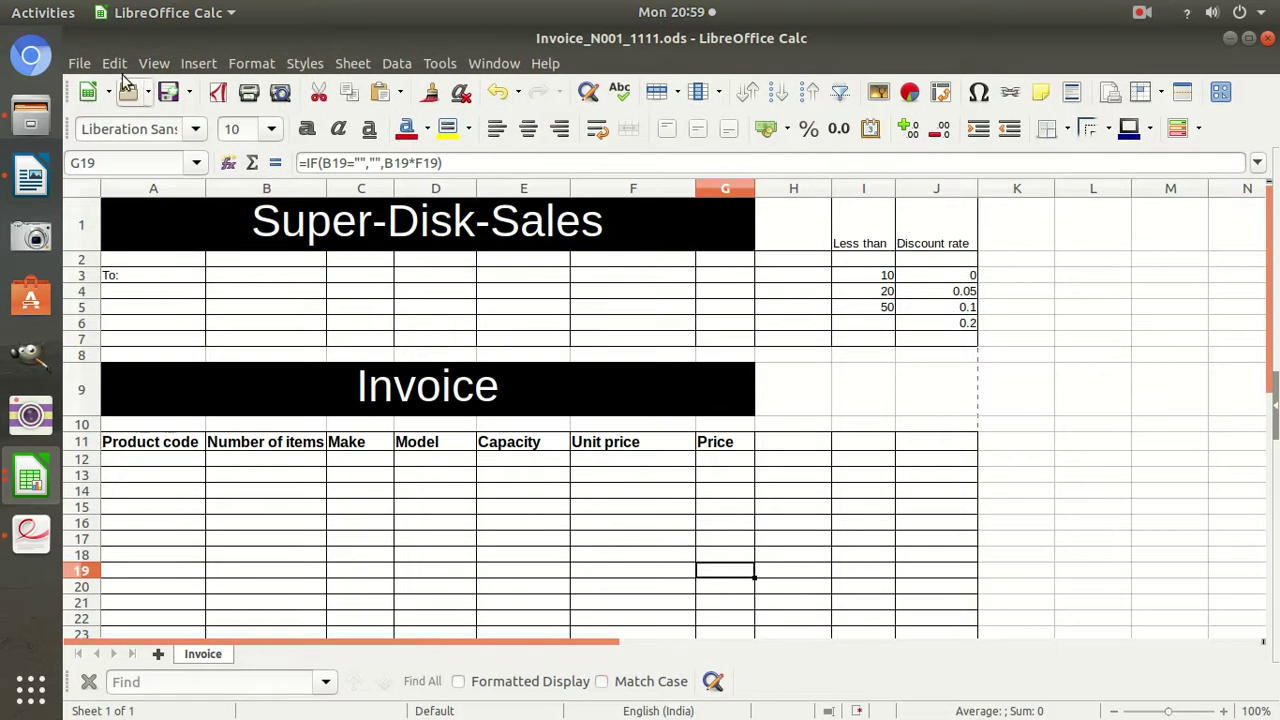
pyautogui.click(80, 63)
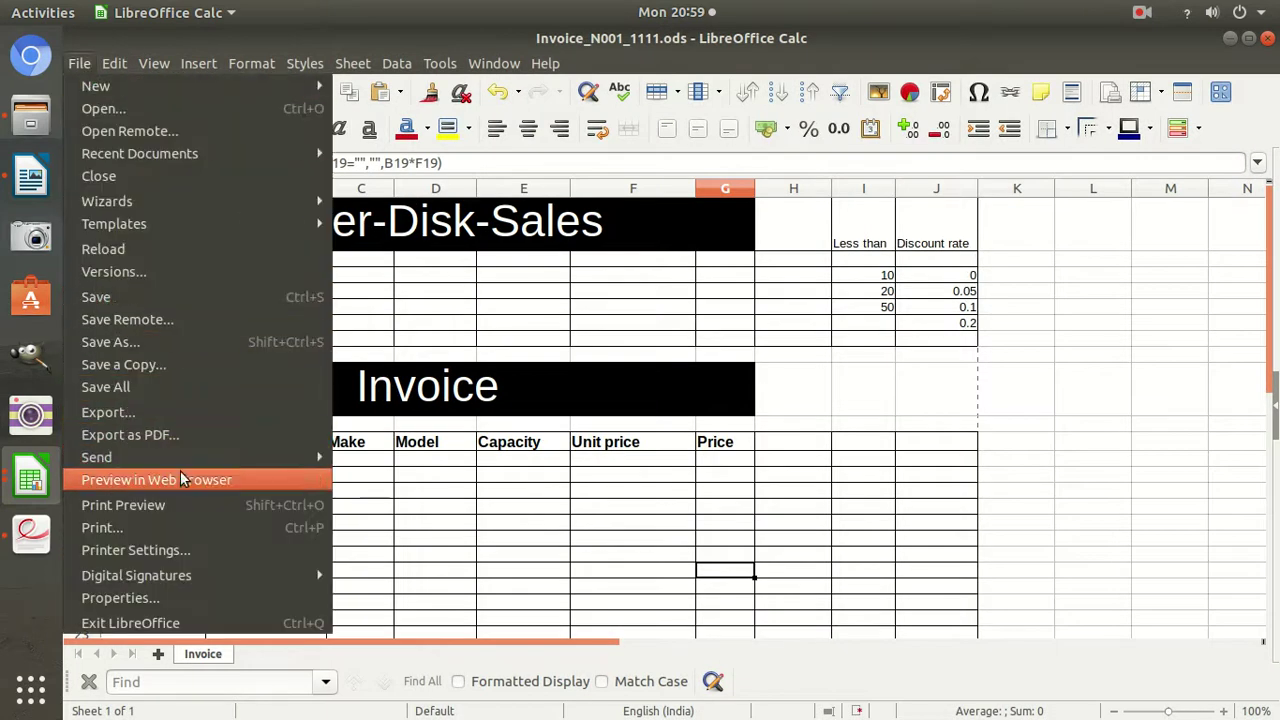
pyautogui.click(179, 504)
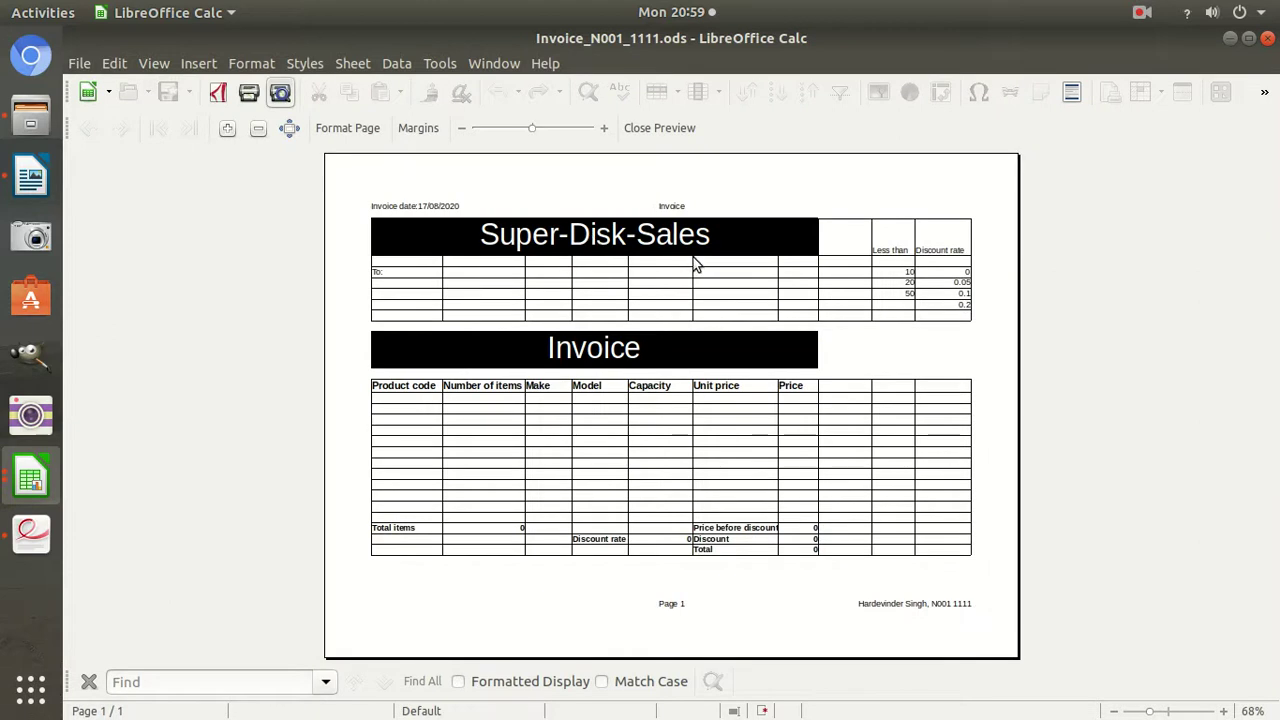
pyautogui.press('Escape')
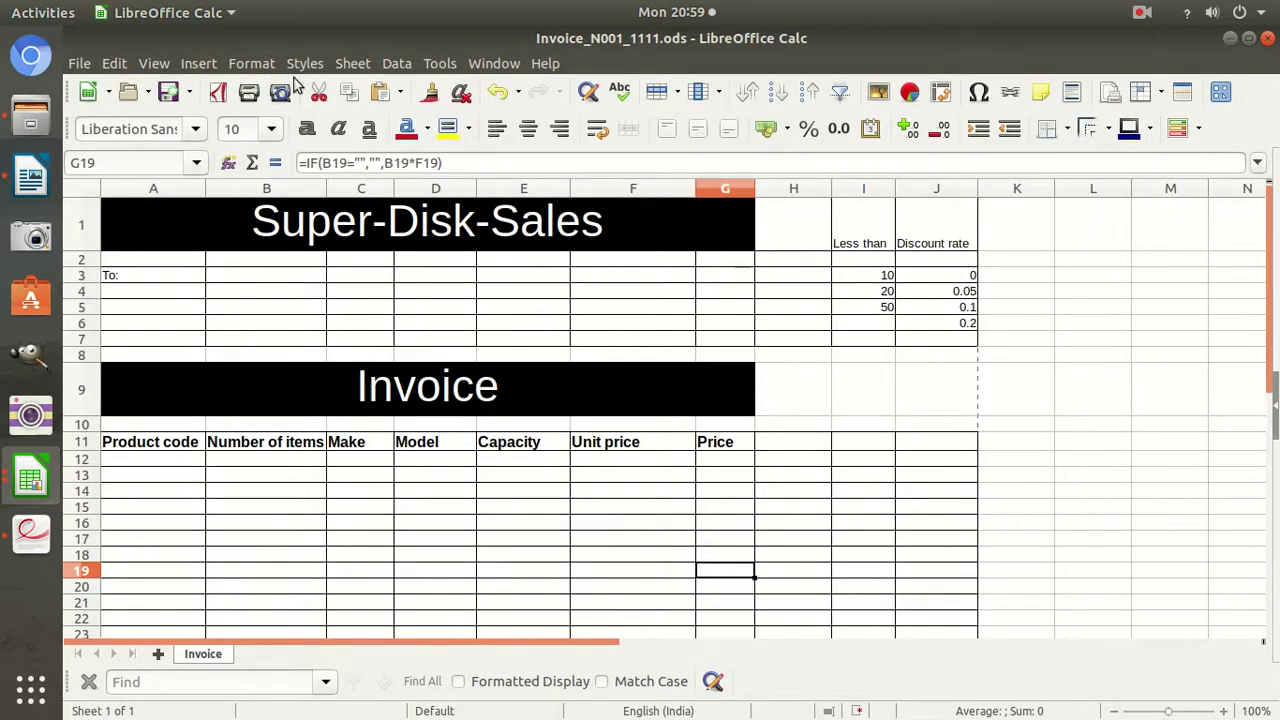
# Enable printing of column and row headers on the page style's Sheet tab.
pyautogui.click(154, 63)
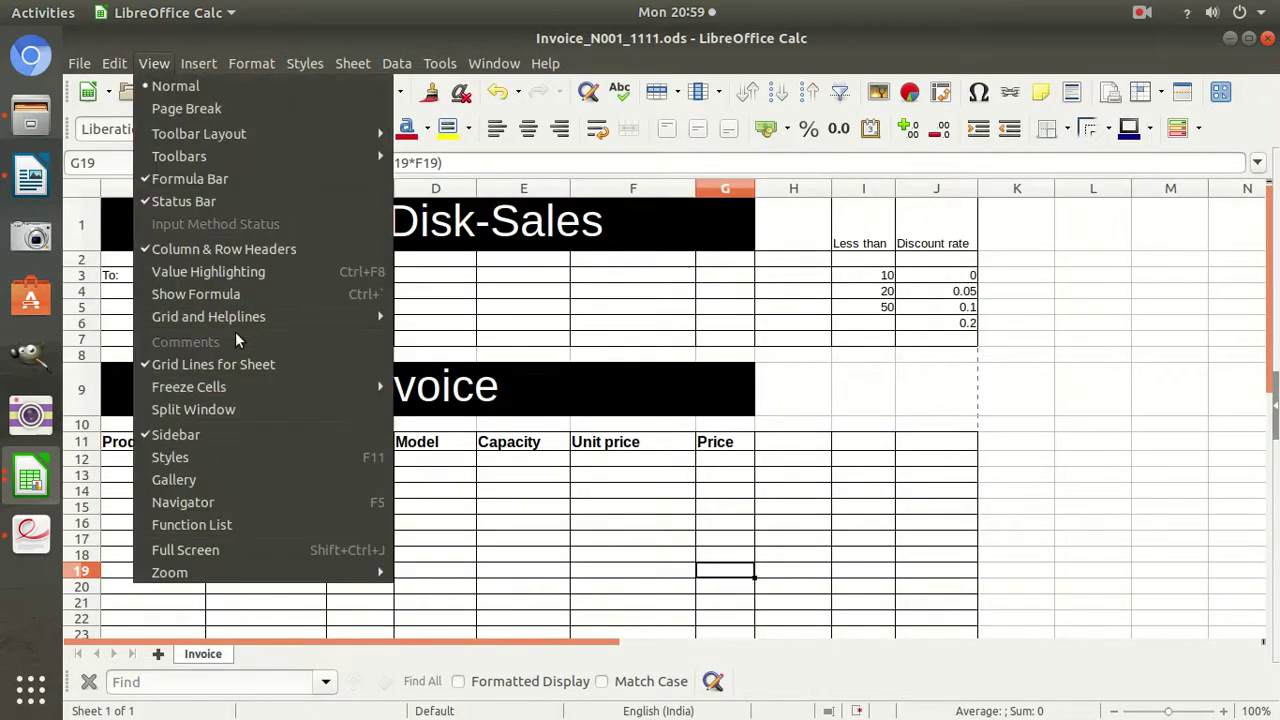
pyautogui.moveTo(237, 316)
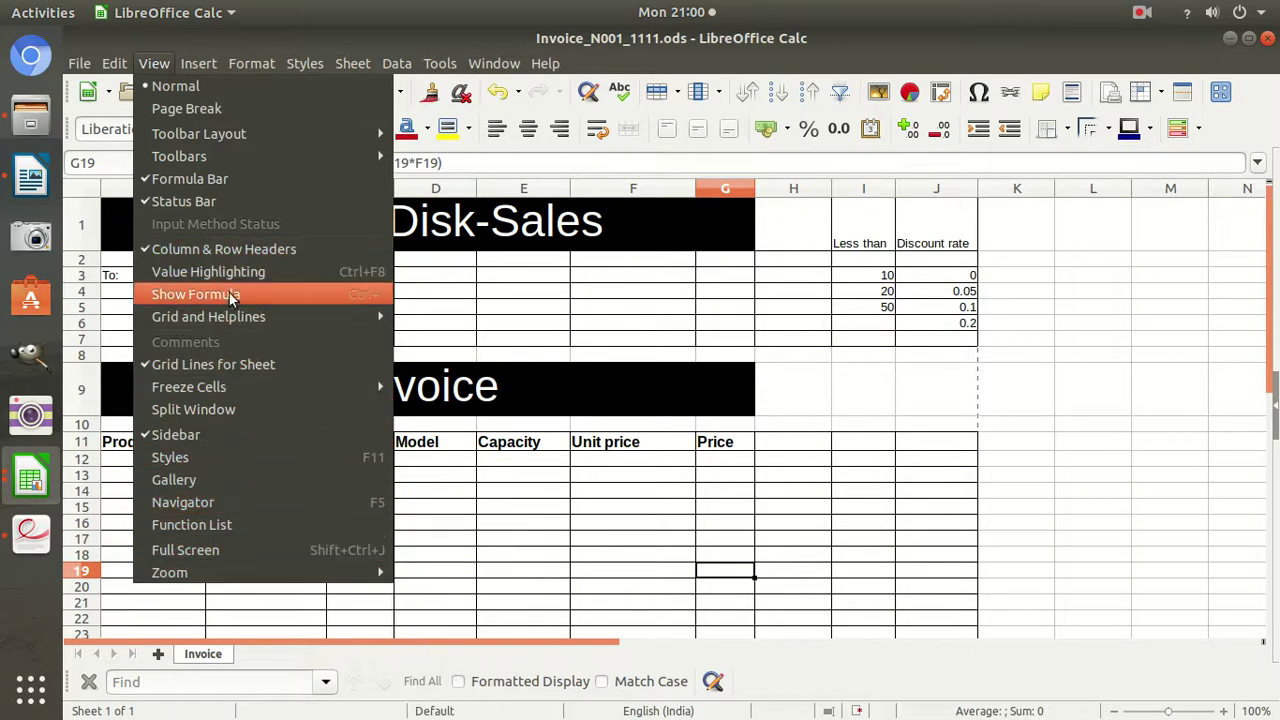
pyautogui.moveTo(221, 58)
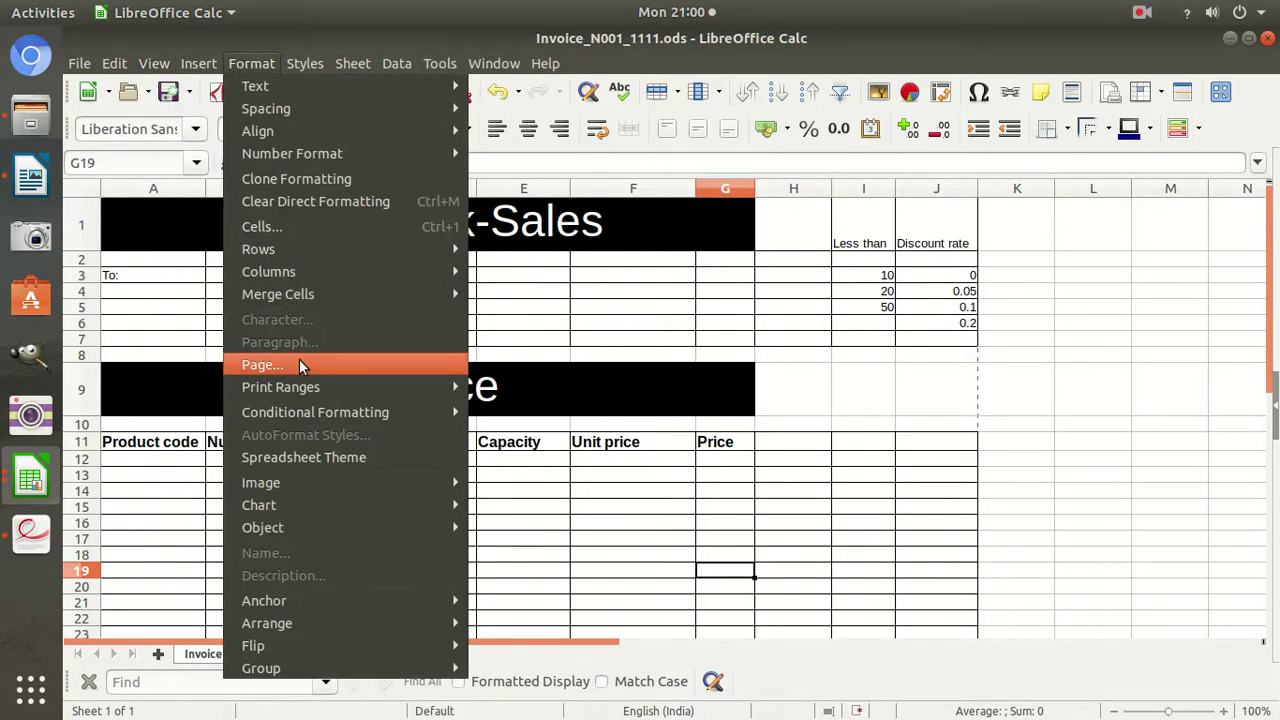
pyautogui.click(299, 362)
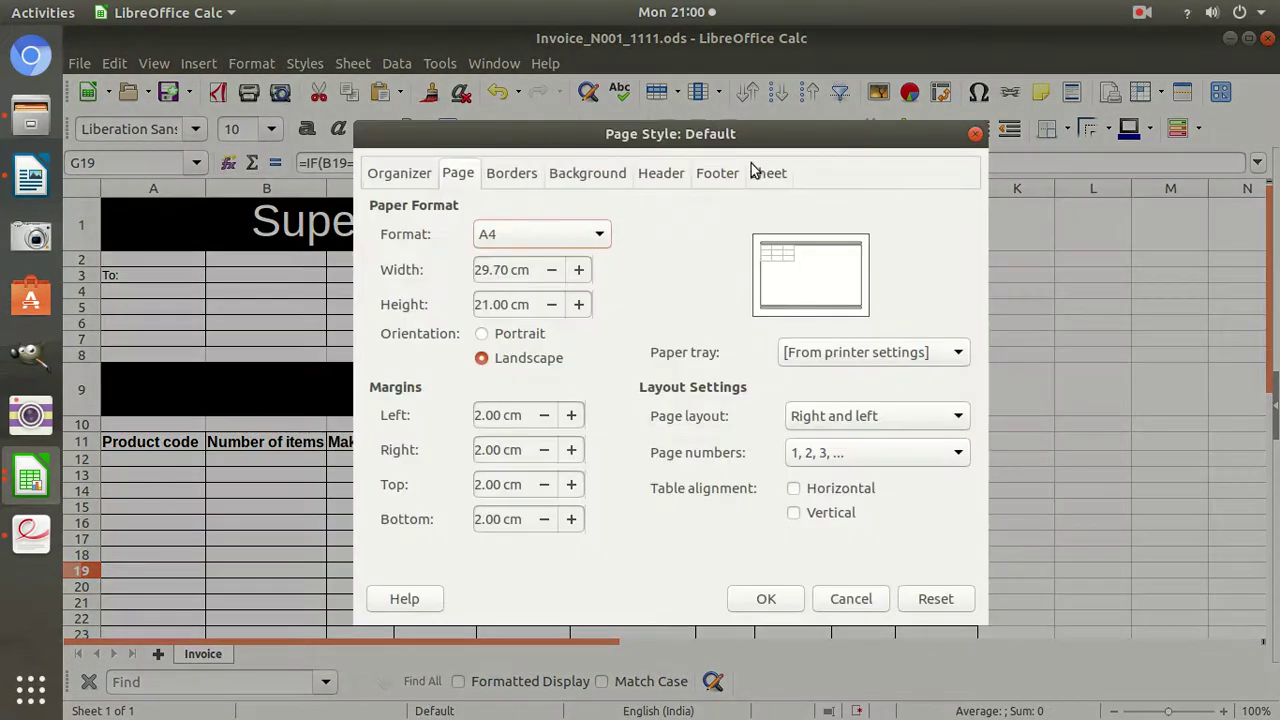
pyautogui.click(755, 173)
pyautogui.click(390, 353)
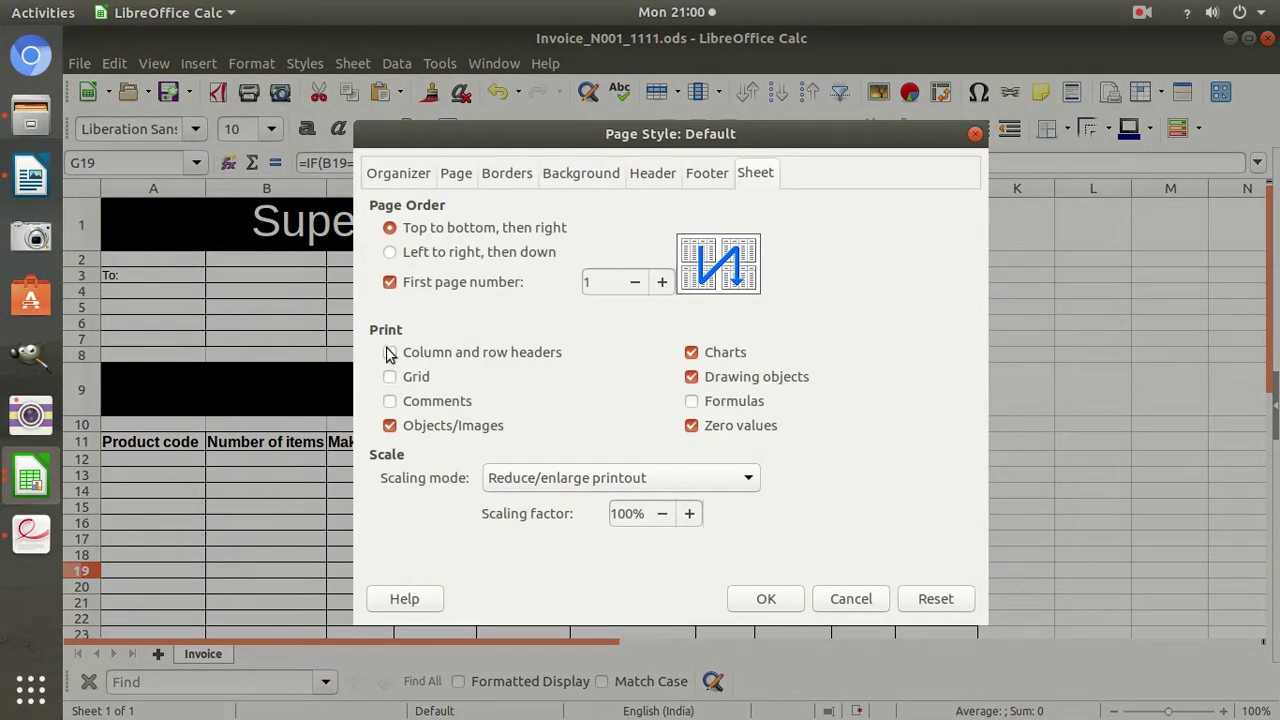
pyautogui.click(764, 599)
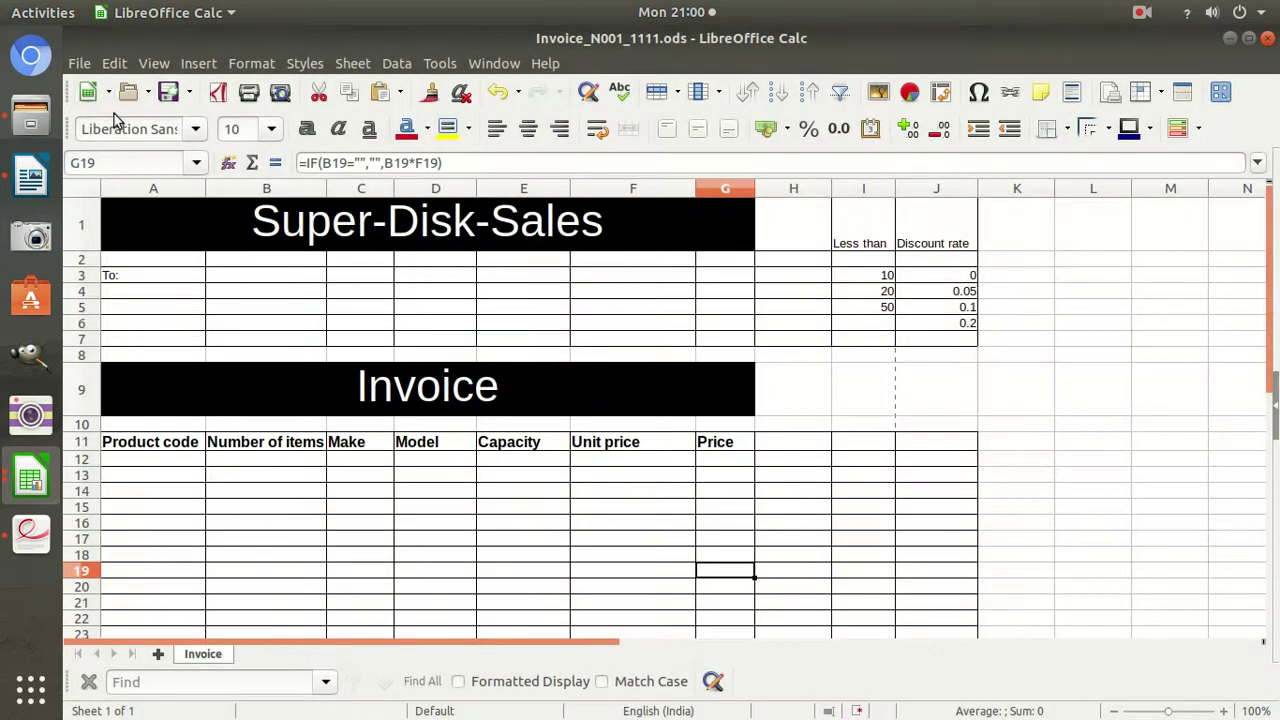
pyautogui.click(79, 63)
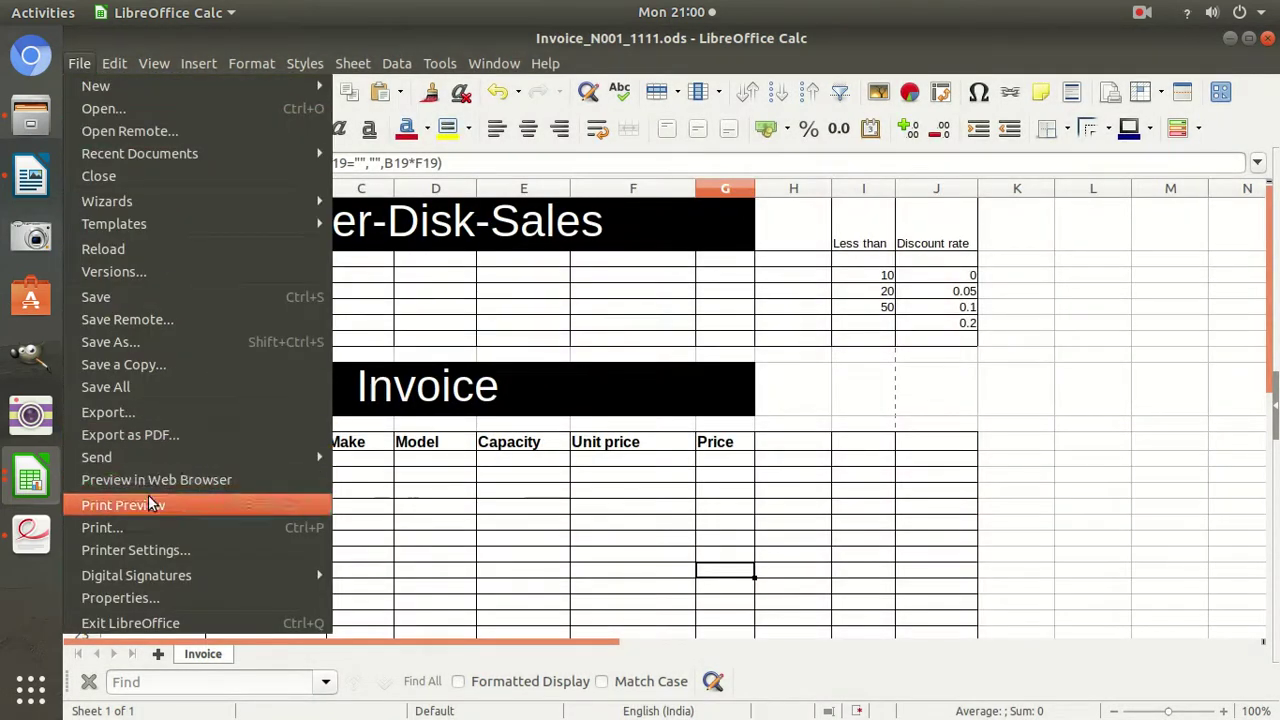
# Preview the invoice with headers and export it as a PDF into the WorkAre folder.
pyautogui.click(148, 503)
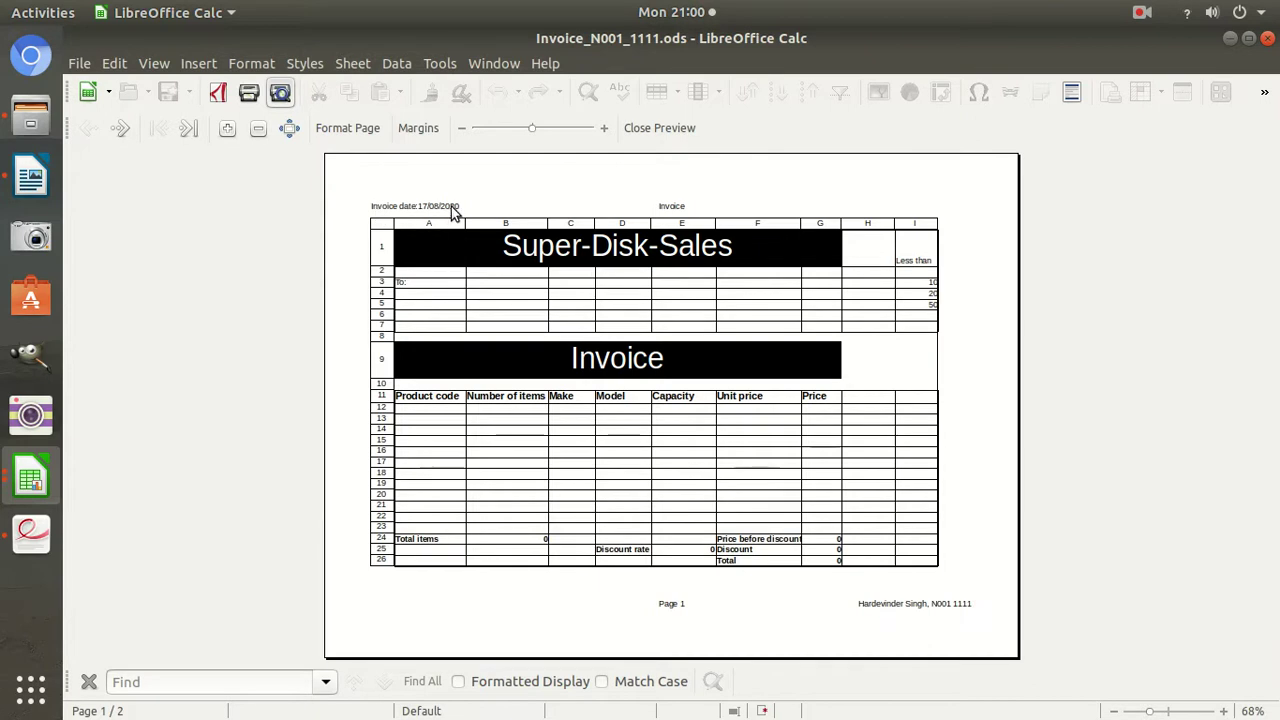
pyautogui.click(80, 64)
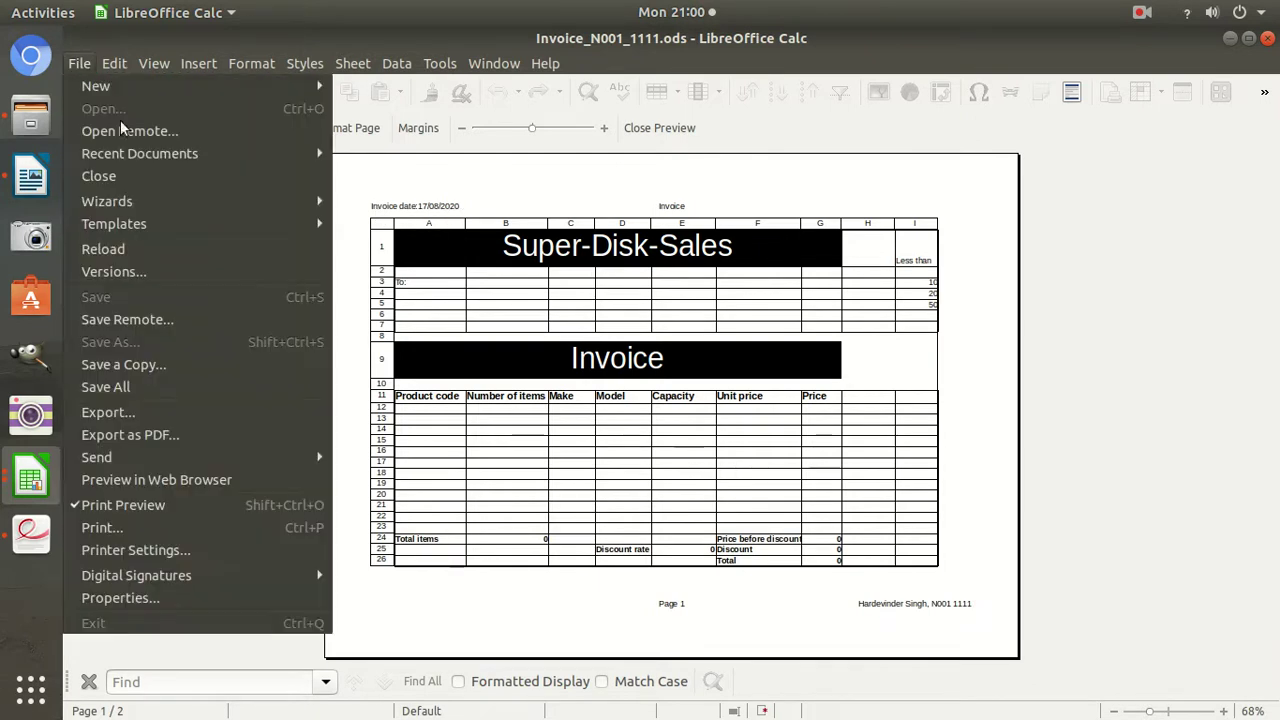
pyautogui.click(160, 436)
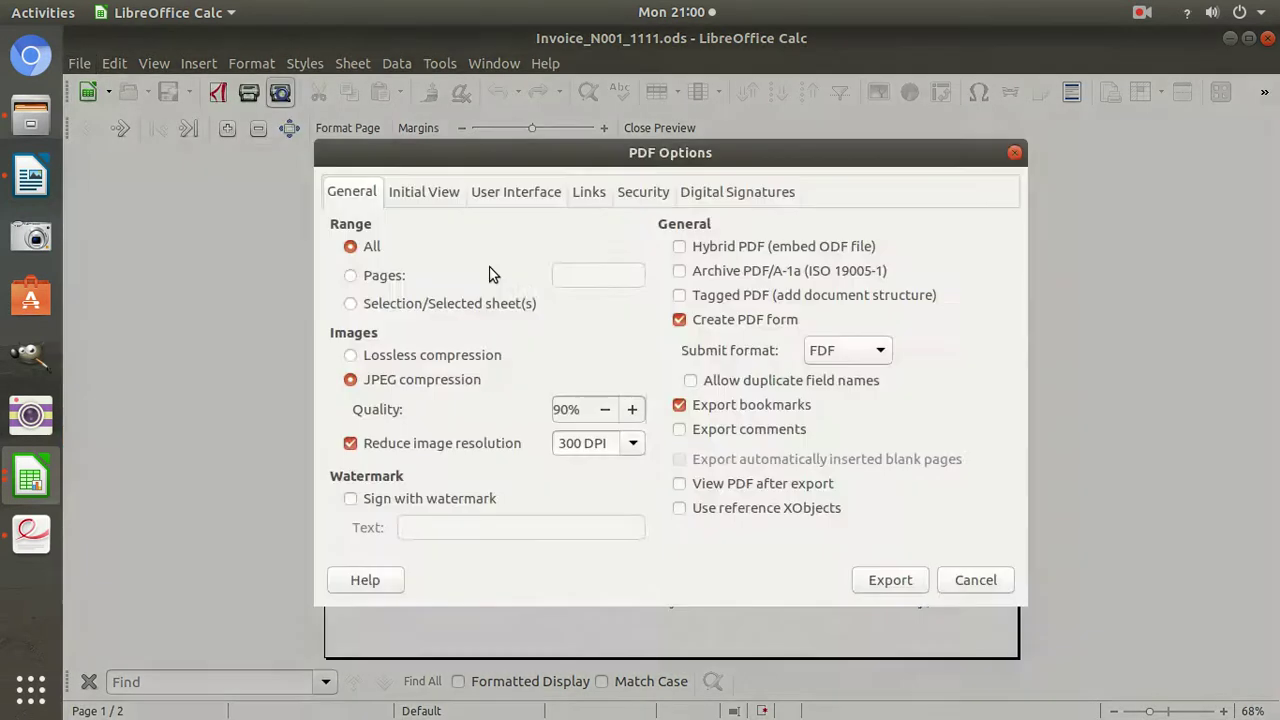
pyautogui.press('Return')
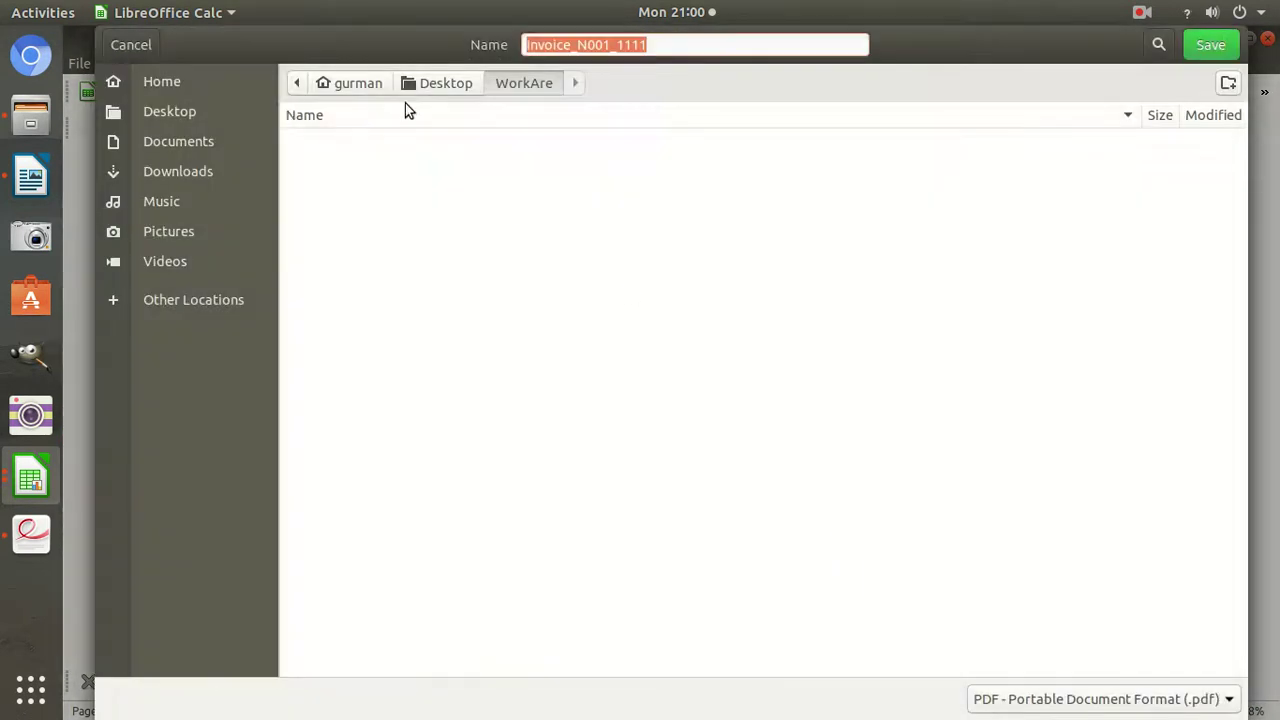
pyautogui.click(1203, 42)
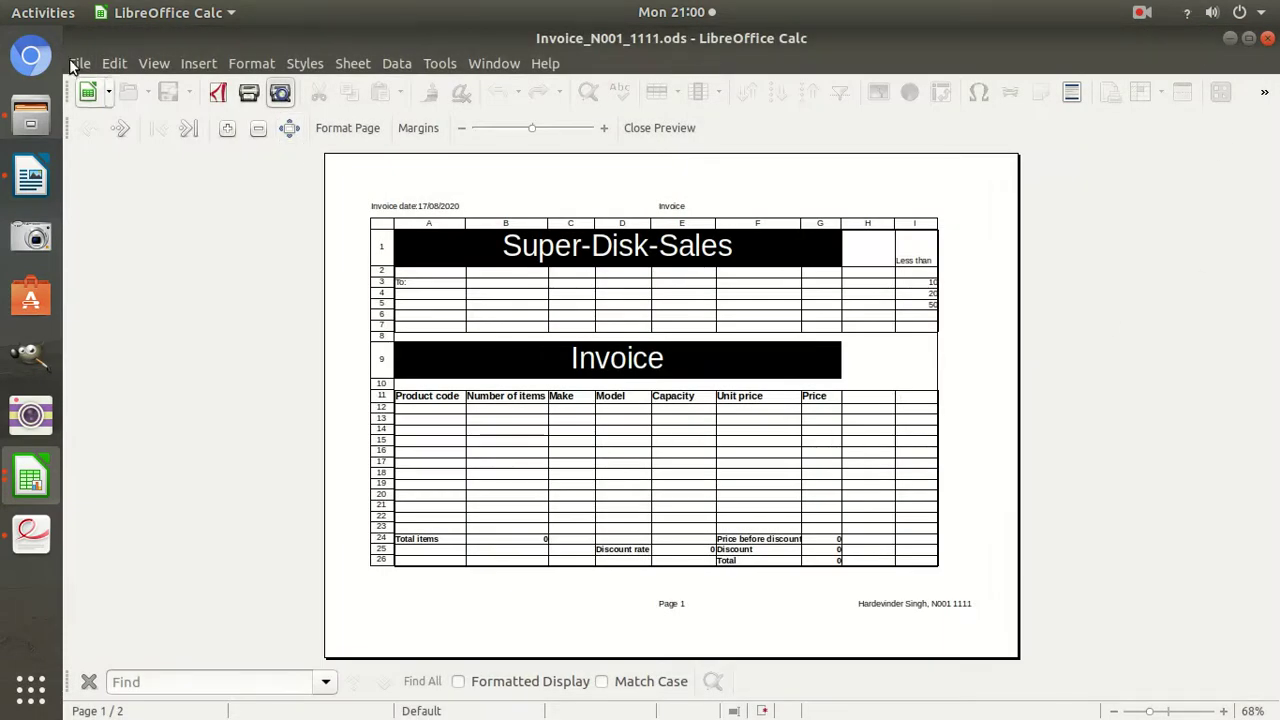
# Leave Print Preview for the normal sheet view and bring up the exam paper PDF.
pyautogui.click(75, 64)
pyautogui.moveTo(167, 65)
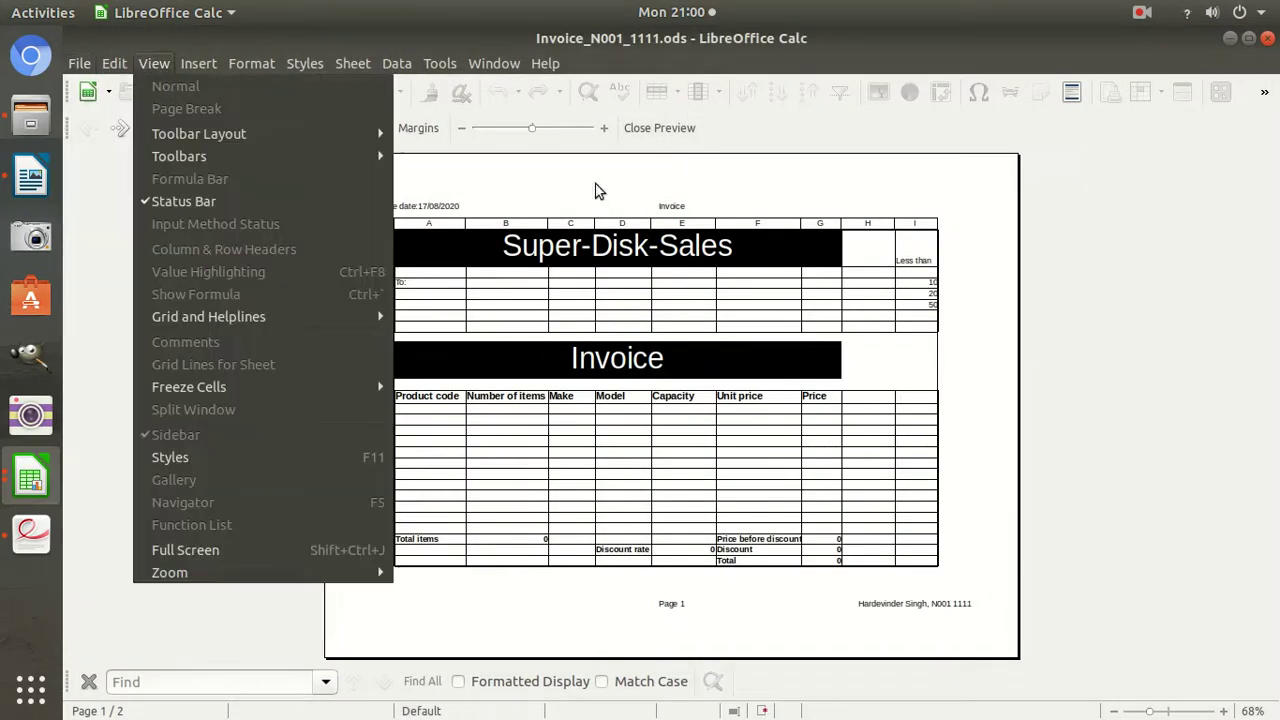
pyautogui.click(806, 274)
pyautogui.press('Escape')
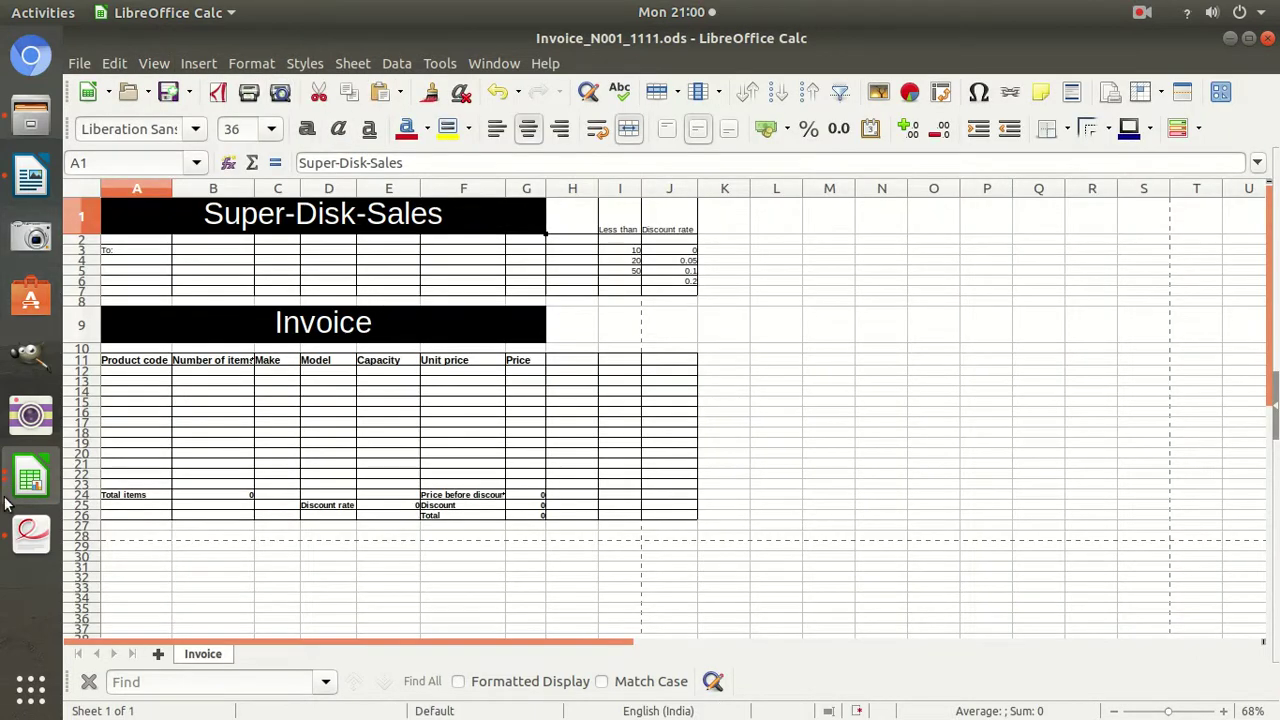
pyautogui.click(30, 533)
# Scroll the exam paper to page 4's task 12: landscape formula printout with headings (PRINTOUT 2).
pyautogui.scroll(-1, 705, 467)
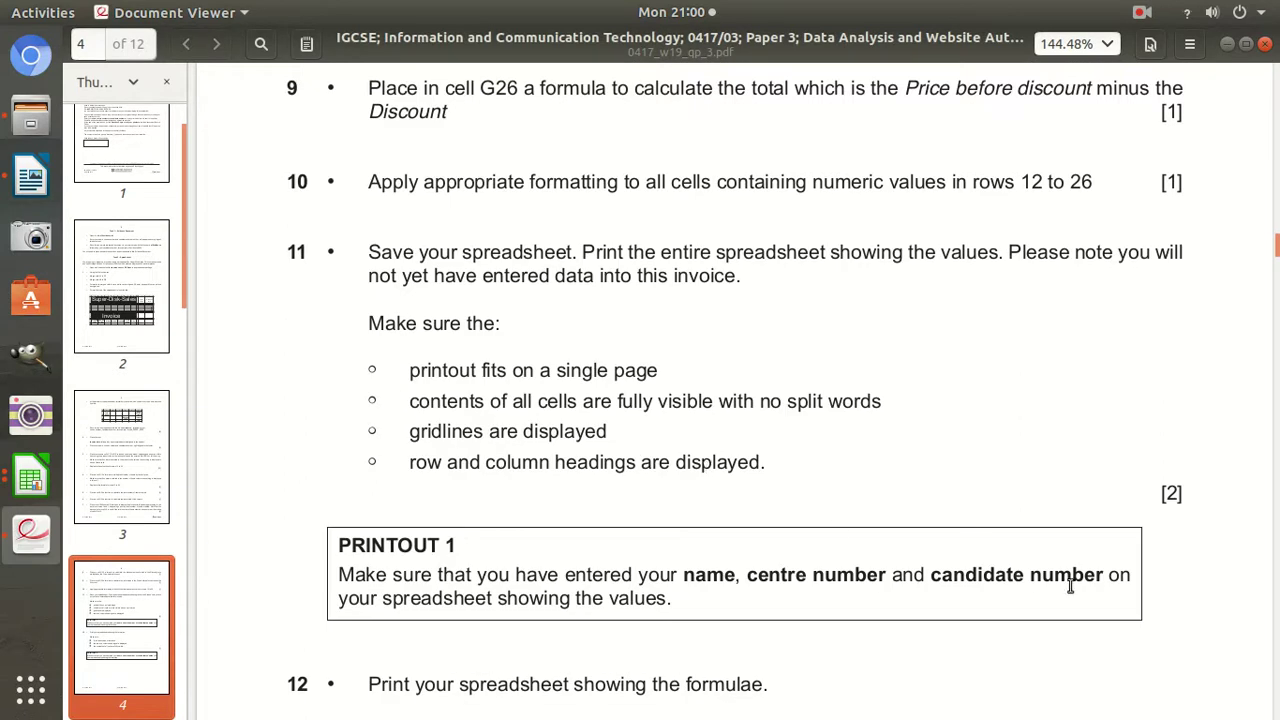
pyautogui.scroll(-2, 1077, 570)
pyautogui.scroll(-1, 500, 540)
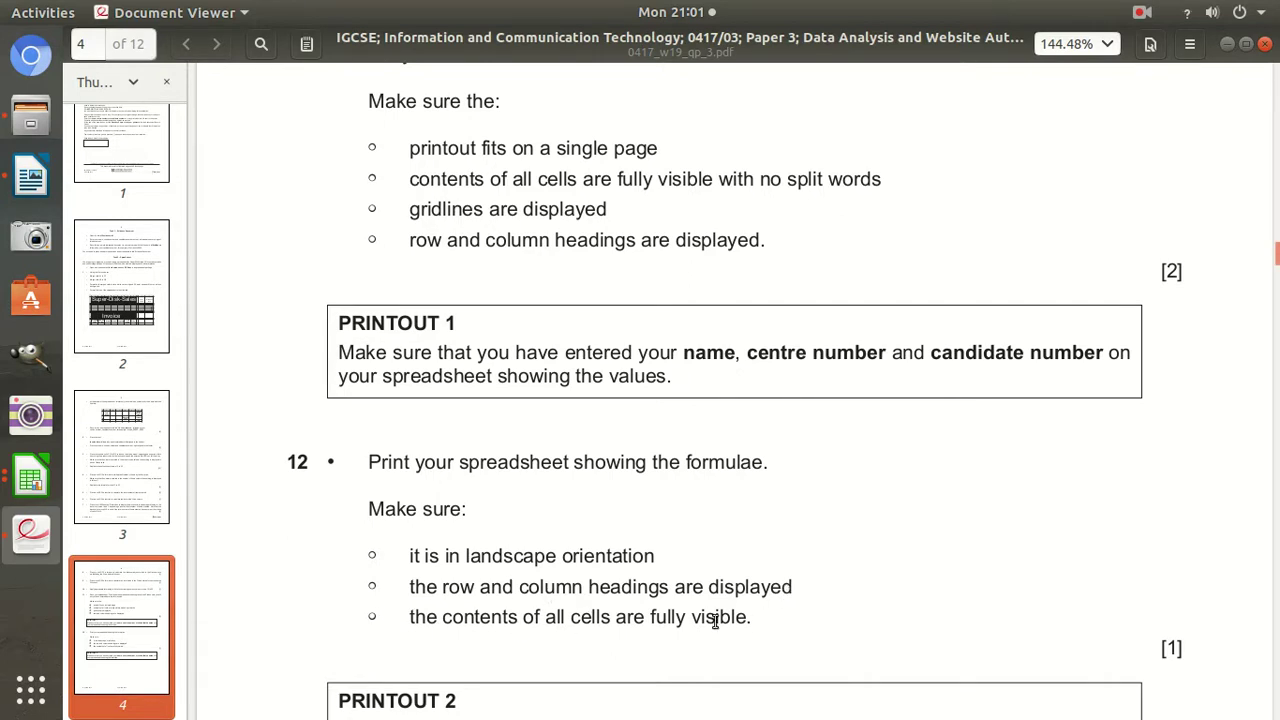
pyautogui.scroll(-1, 715, 620)
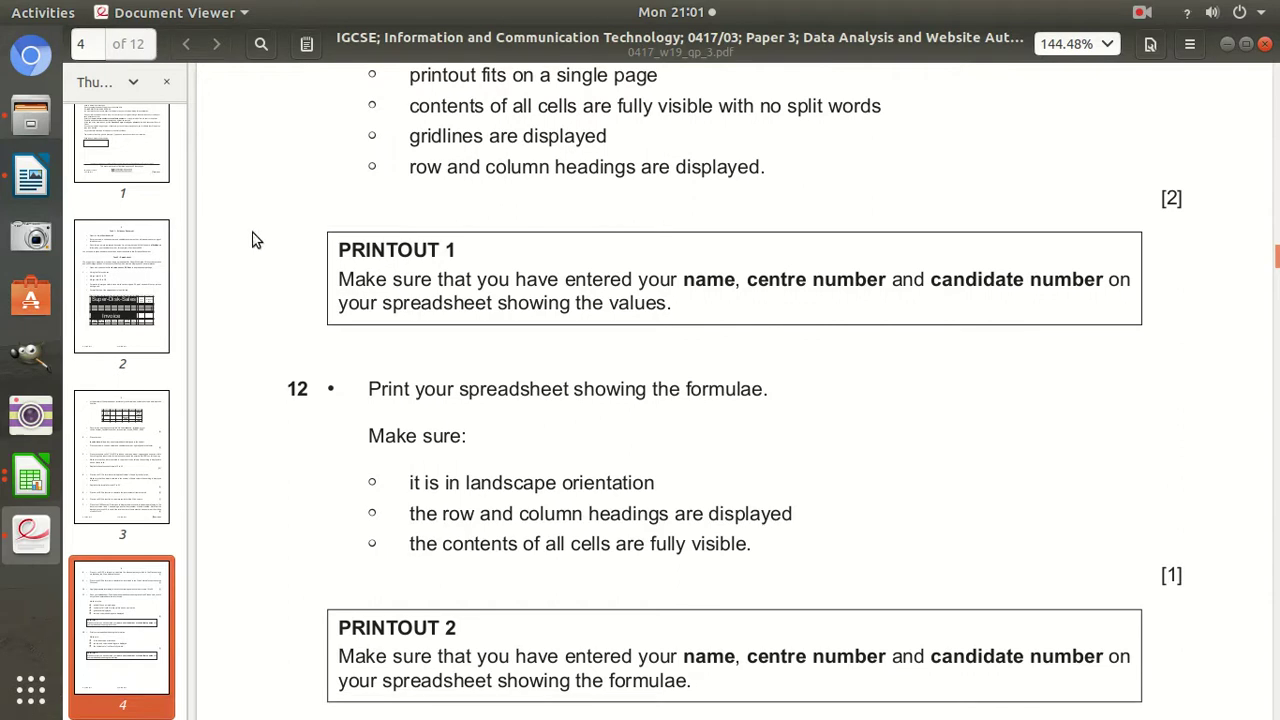
pyautogui.click(31, 480)
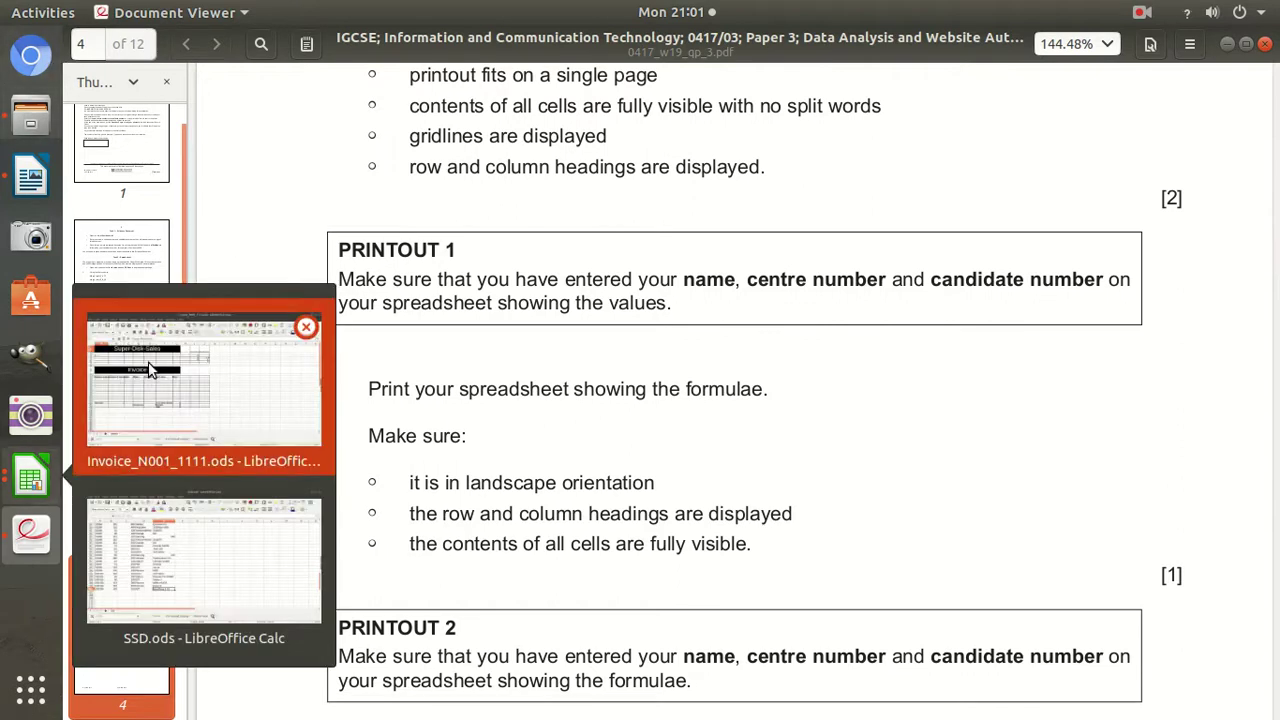
# Return to Invoice_N001_1111.ods and turn on View > Show Formula for its cells.
pyautogui.click(150, 370)
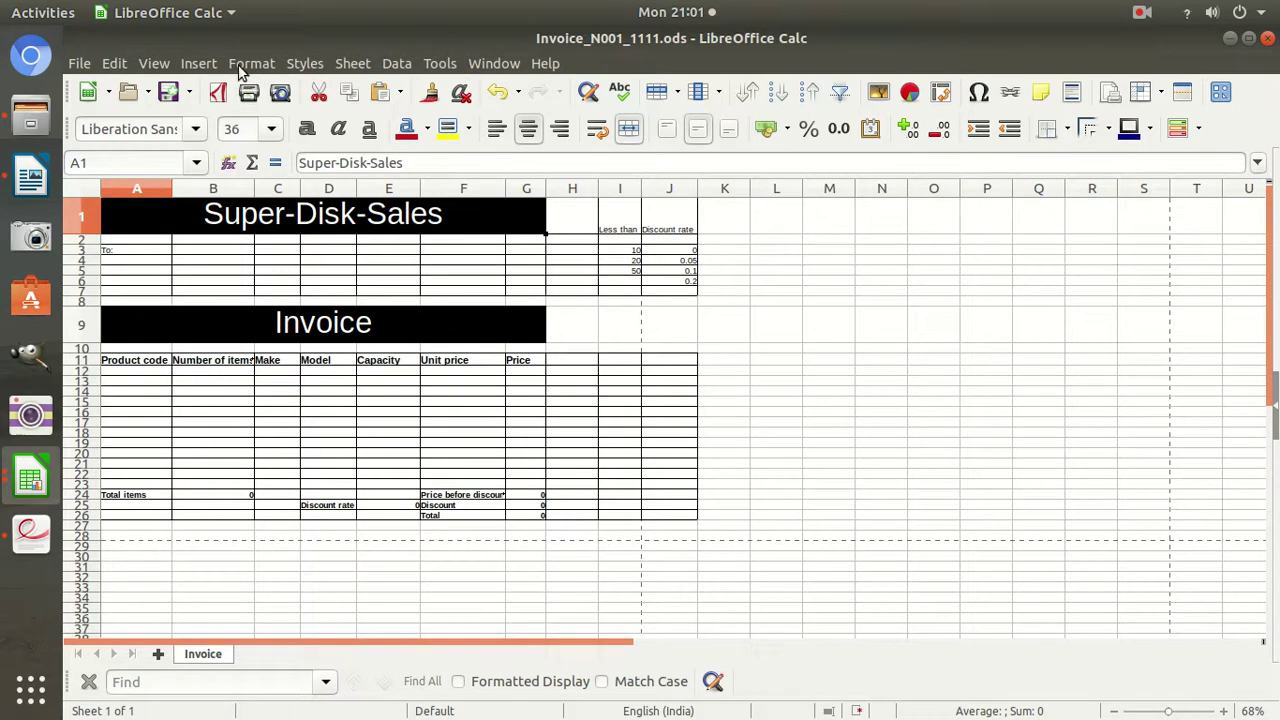
pyautogui.click(155, 65)
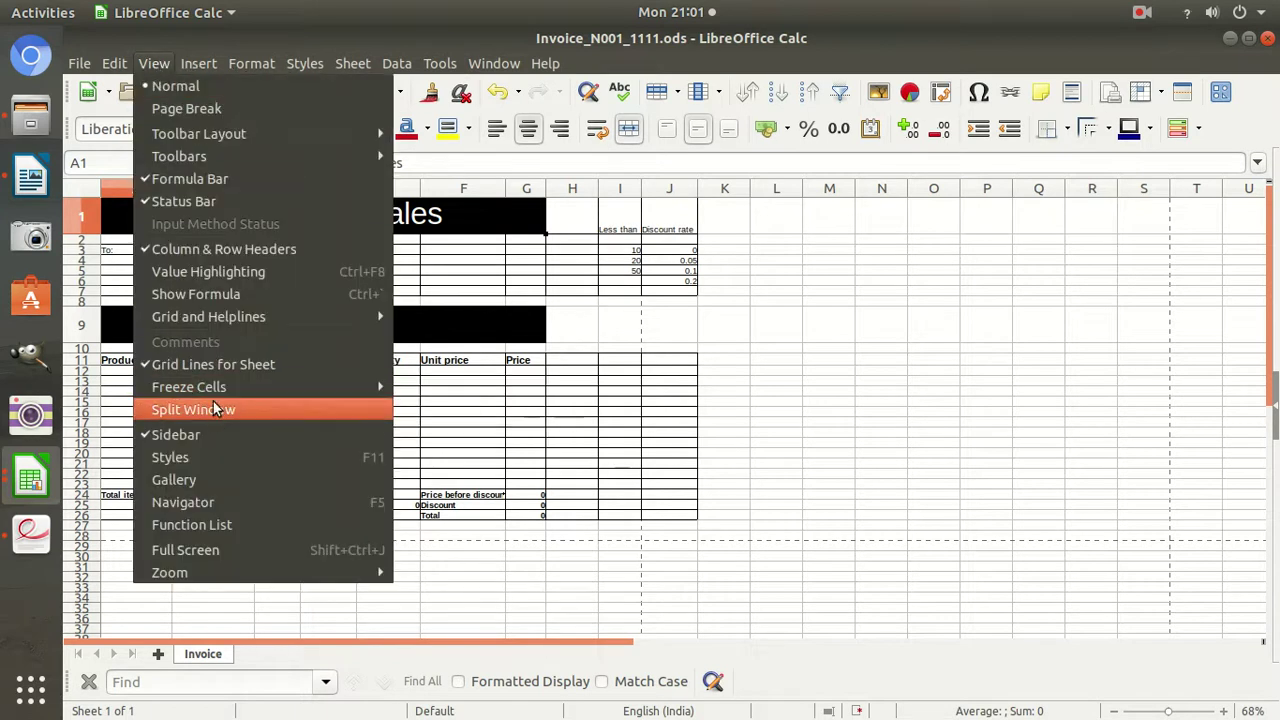
pyautogui.click(215, 293)
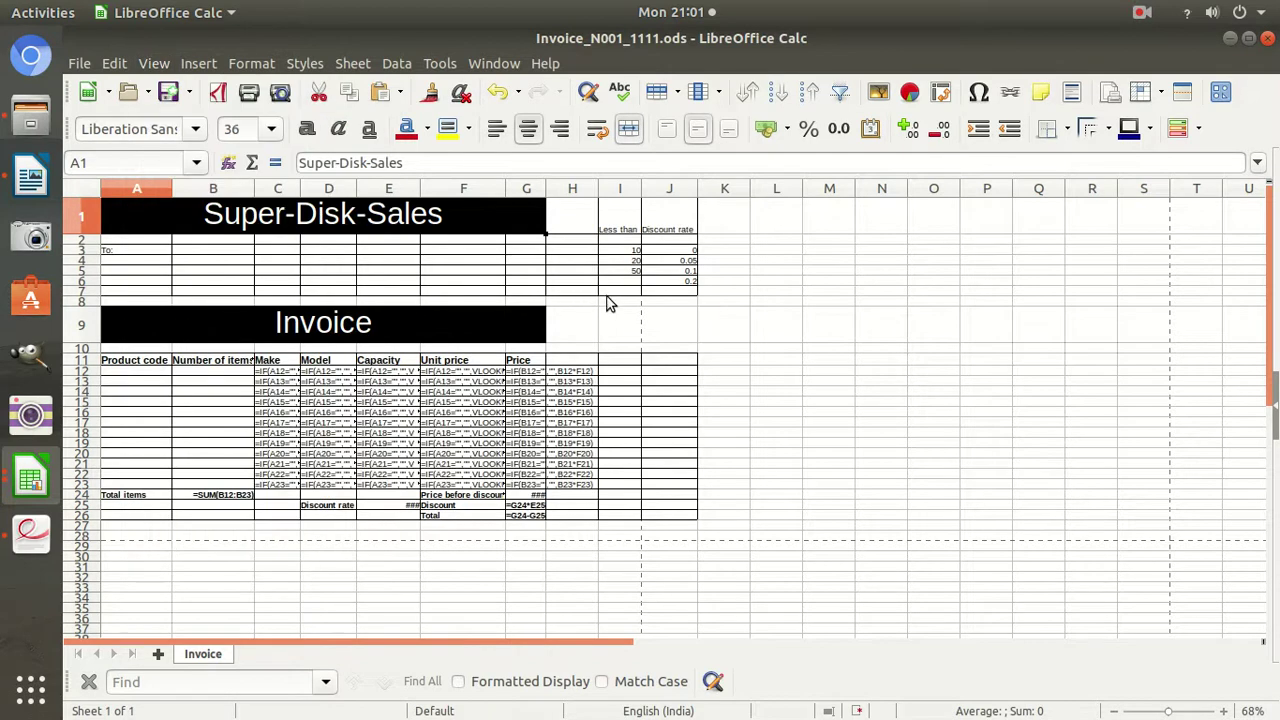